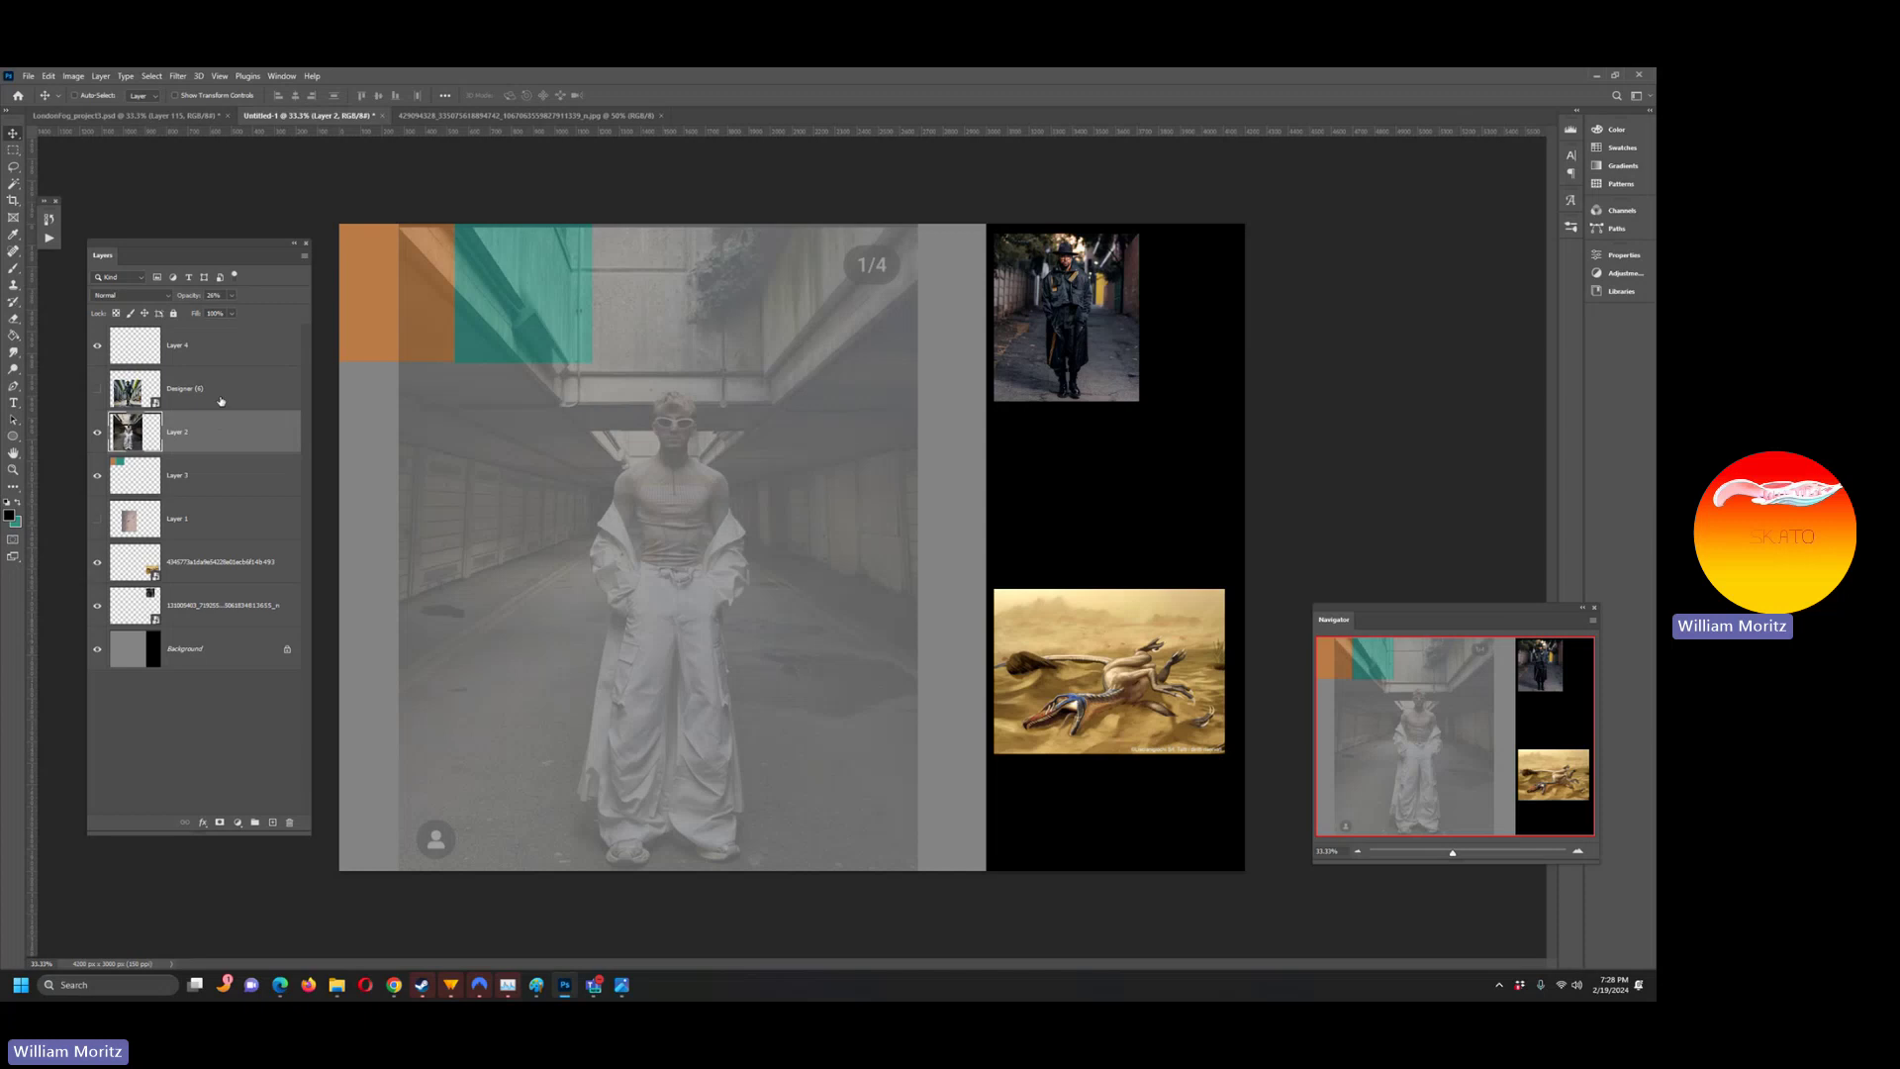
# - On Layer 4, draw two thin straight black brush lines from the figure's chest to the right canvas edge for the right wall's perspective
pyautogui.click(206, 339)
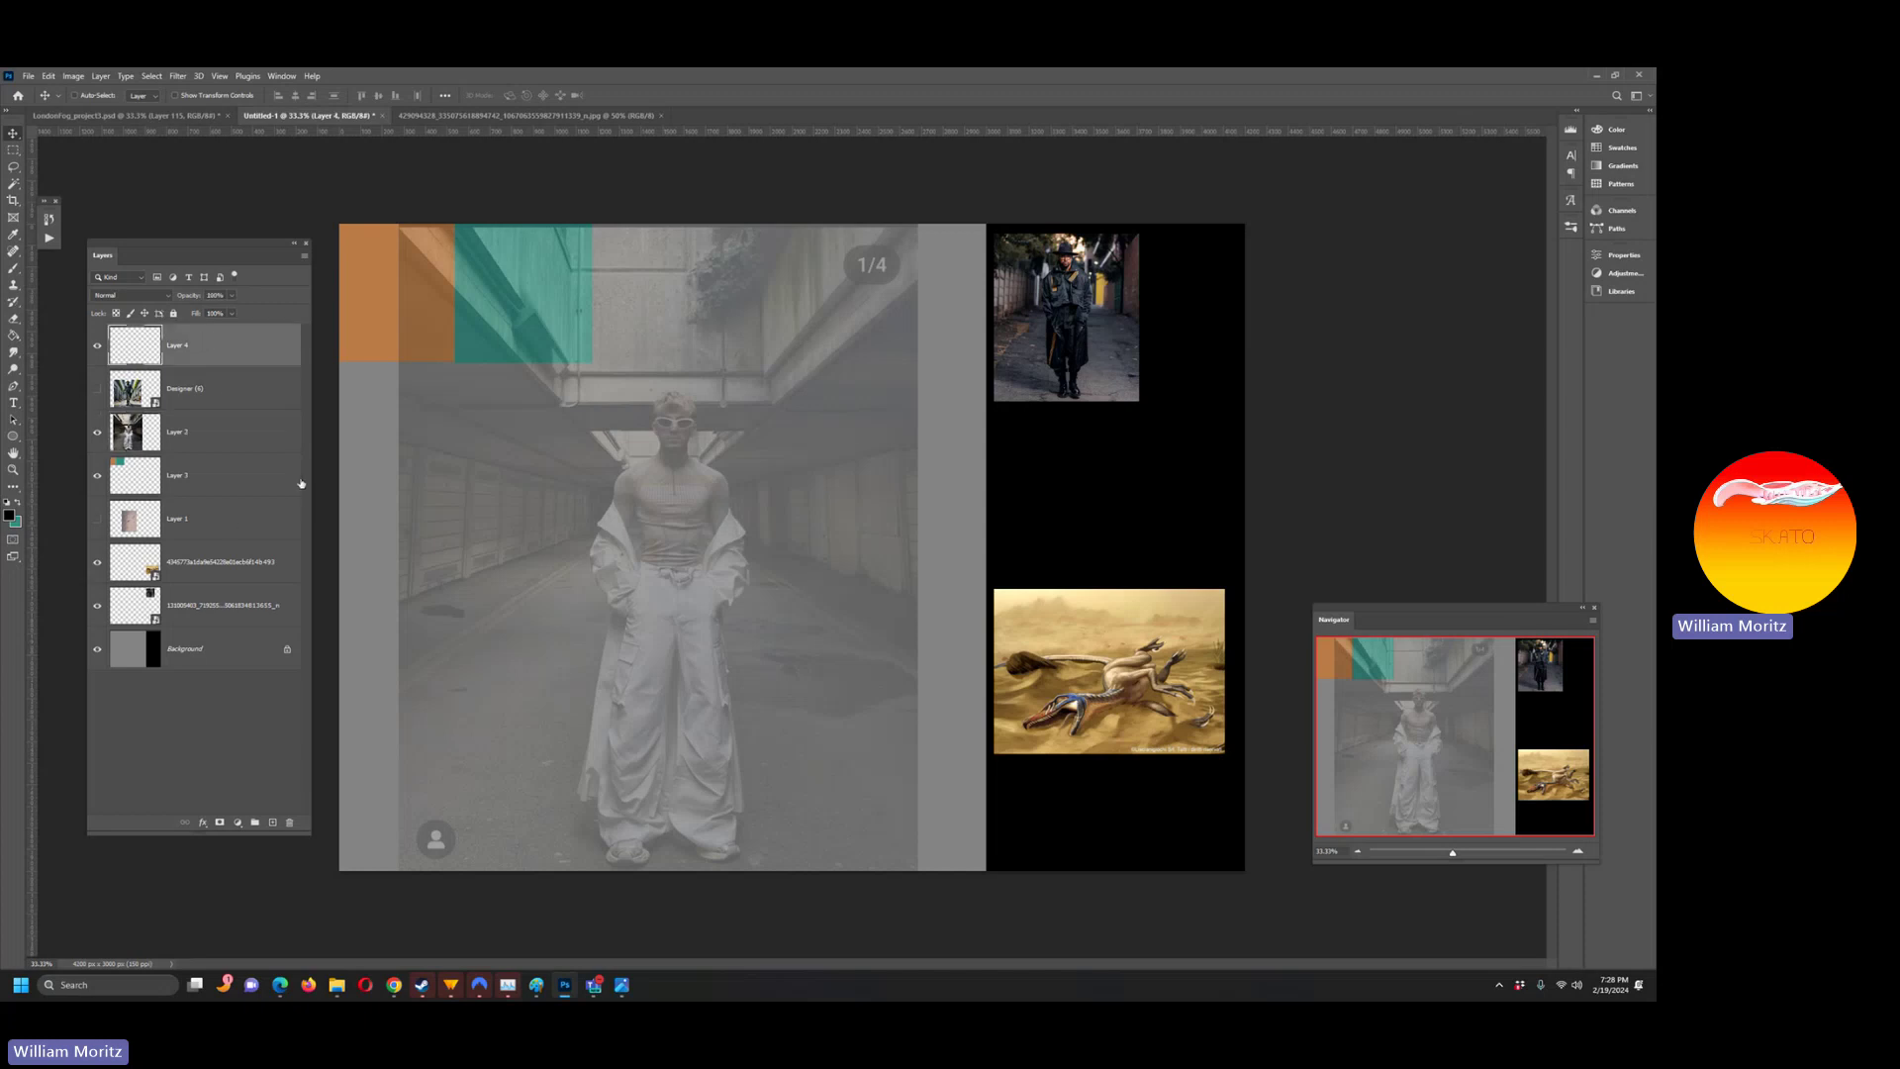
pyautogui.press('b')
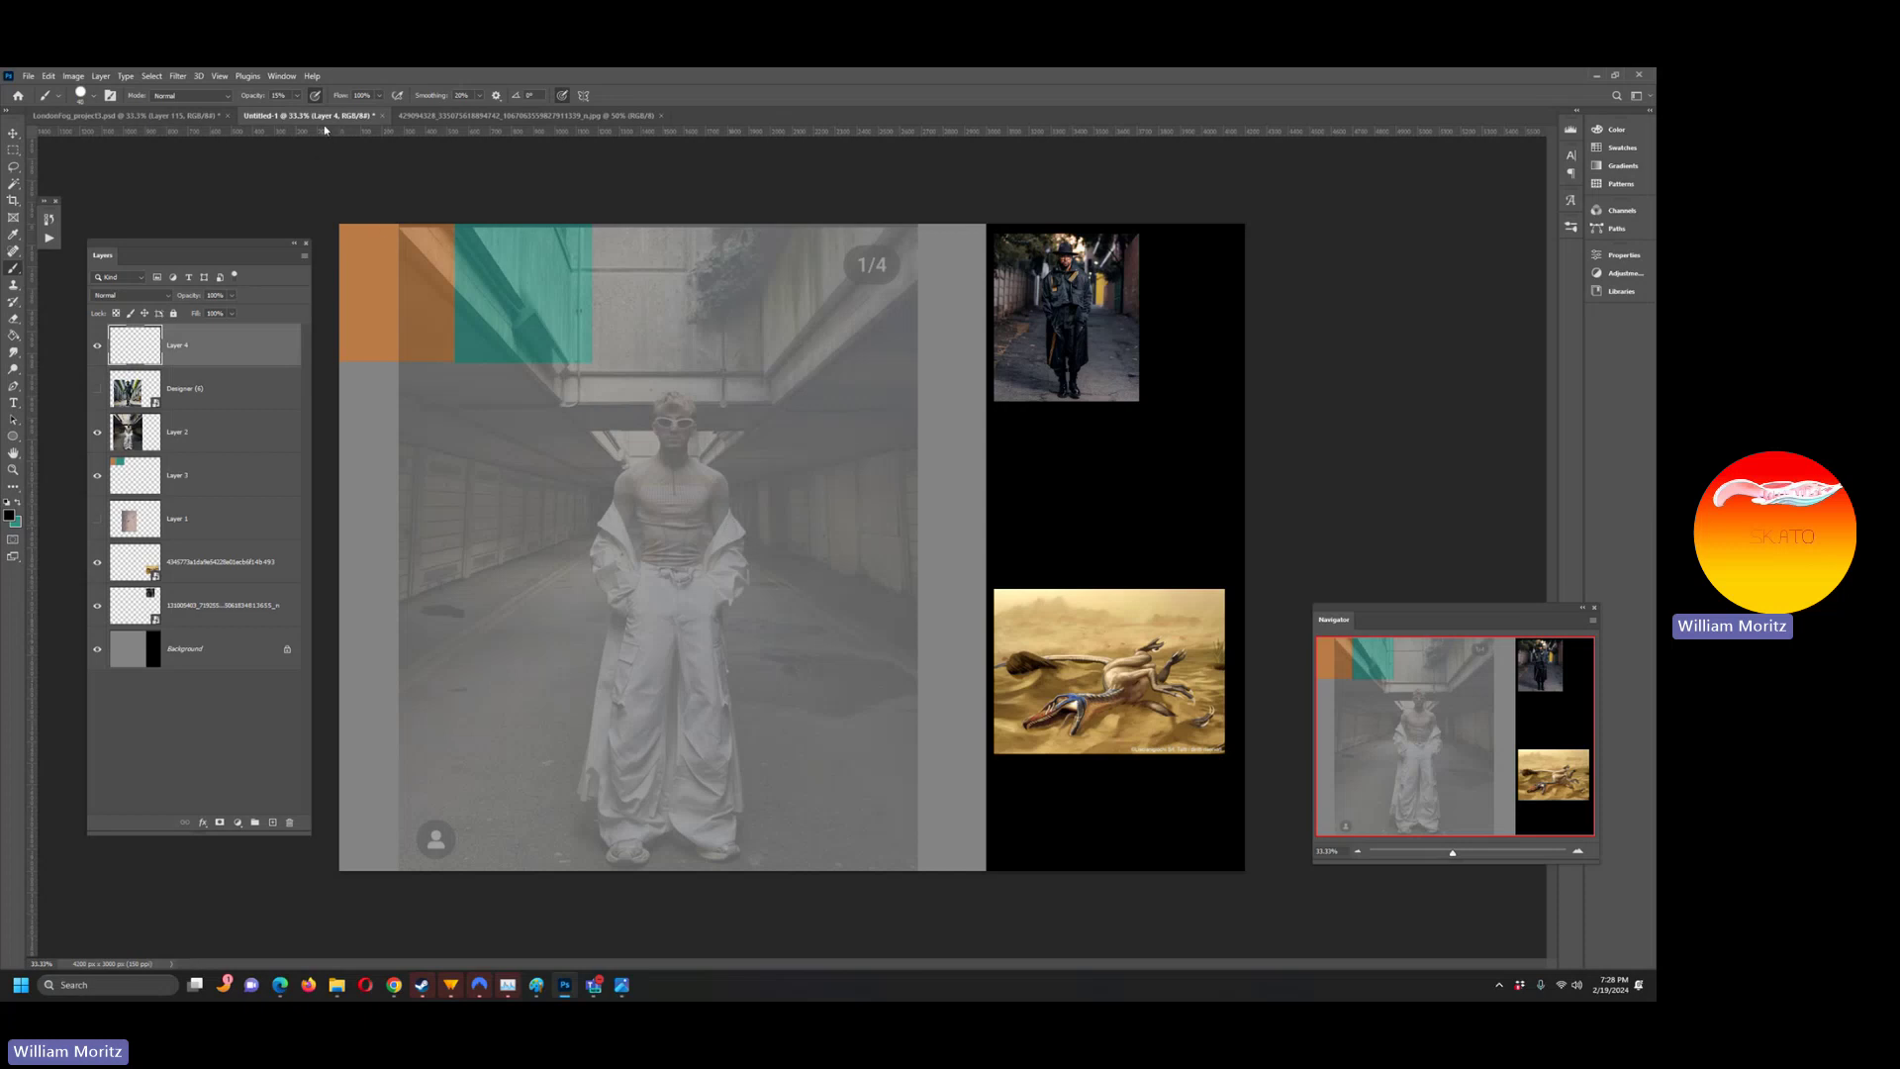
pyautogui.moveTo(296, 95); pyautogui.dragTo(327, 117)
pyautogui.press('[')
pyautogui.press('[')
pyautogui.keyDown('shift'); pyautogui.click(988, 629); pyautogui.keyUp('shift')
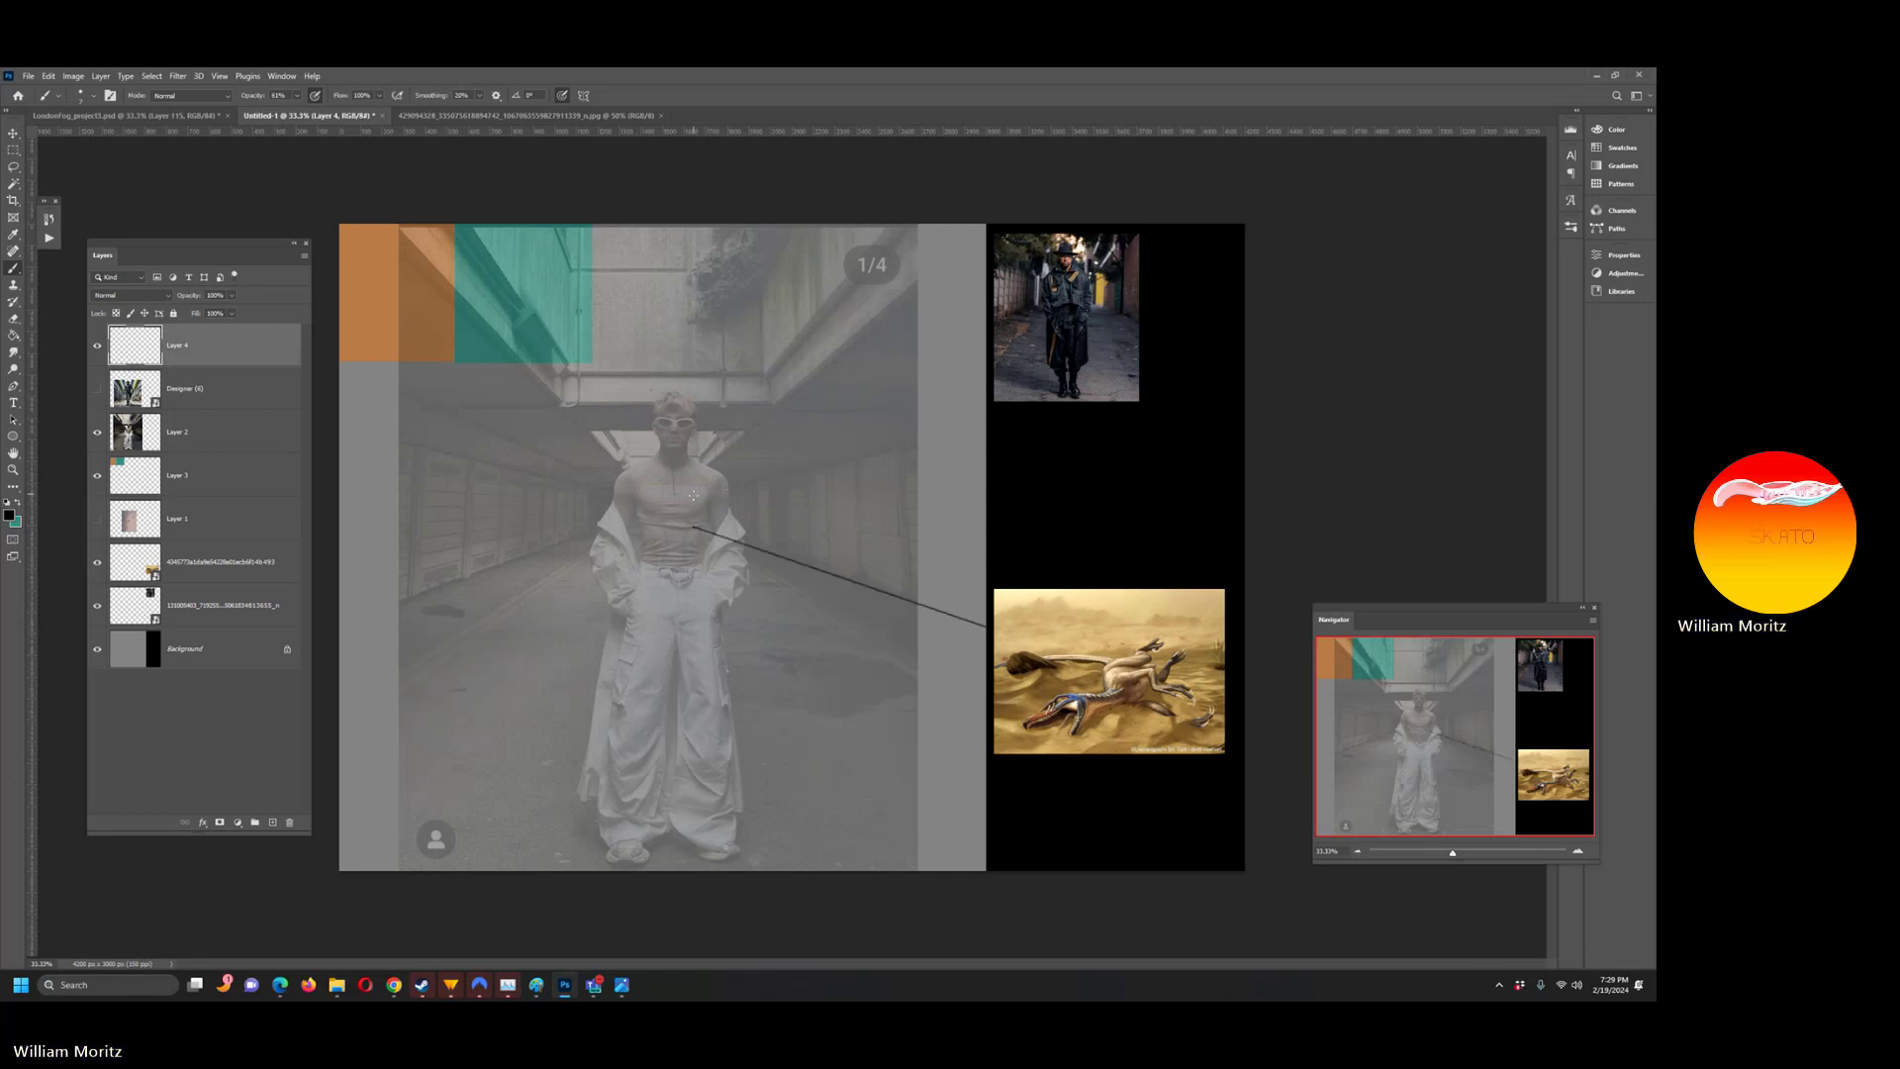
pyautogui.keyDown('shift'); pyautogui.click(987, 431); pyautogui.keyUp('shift')
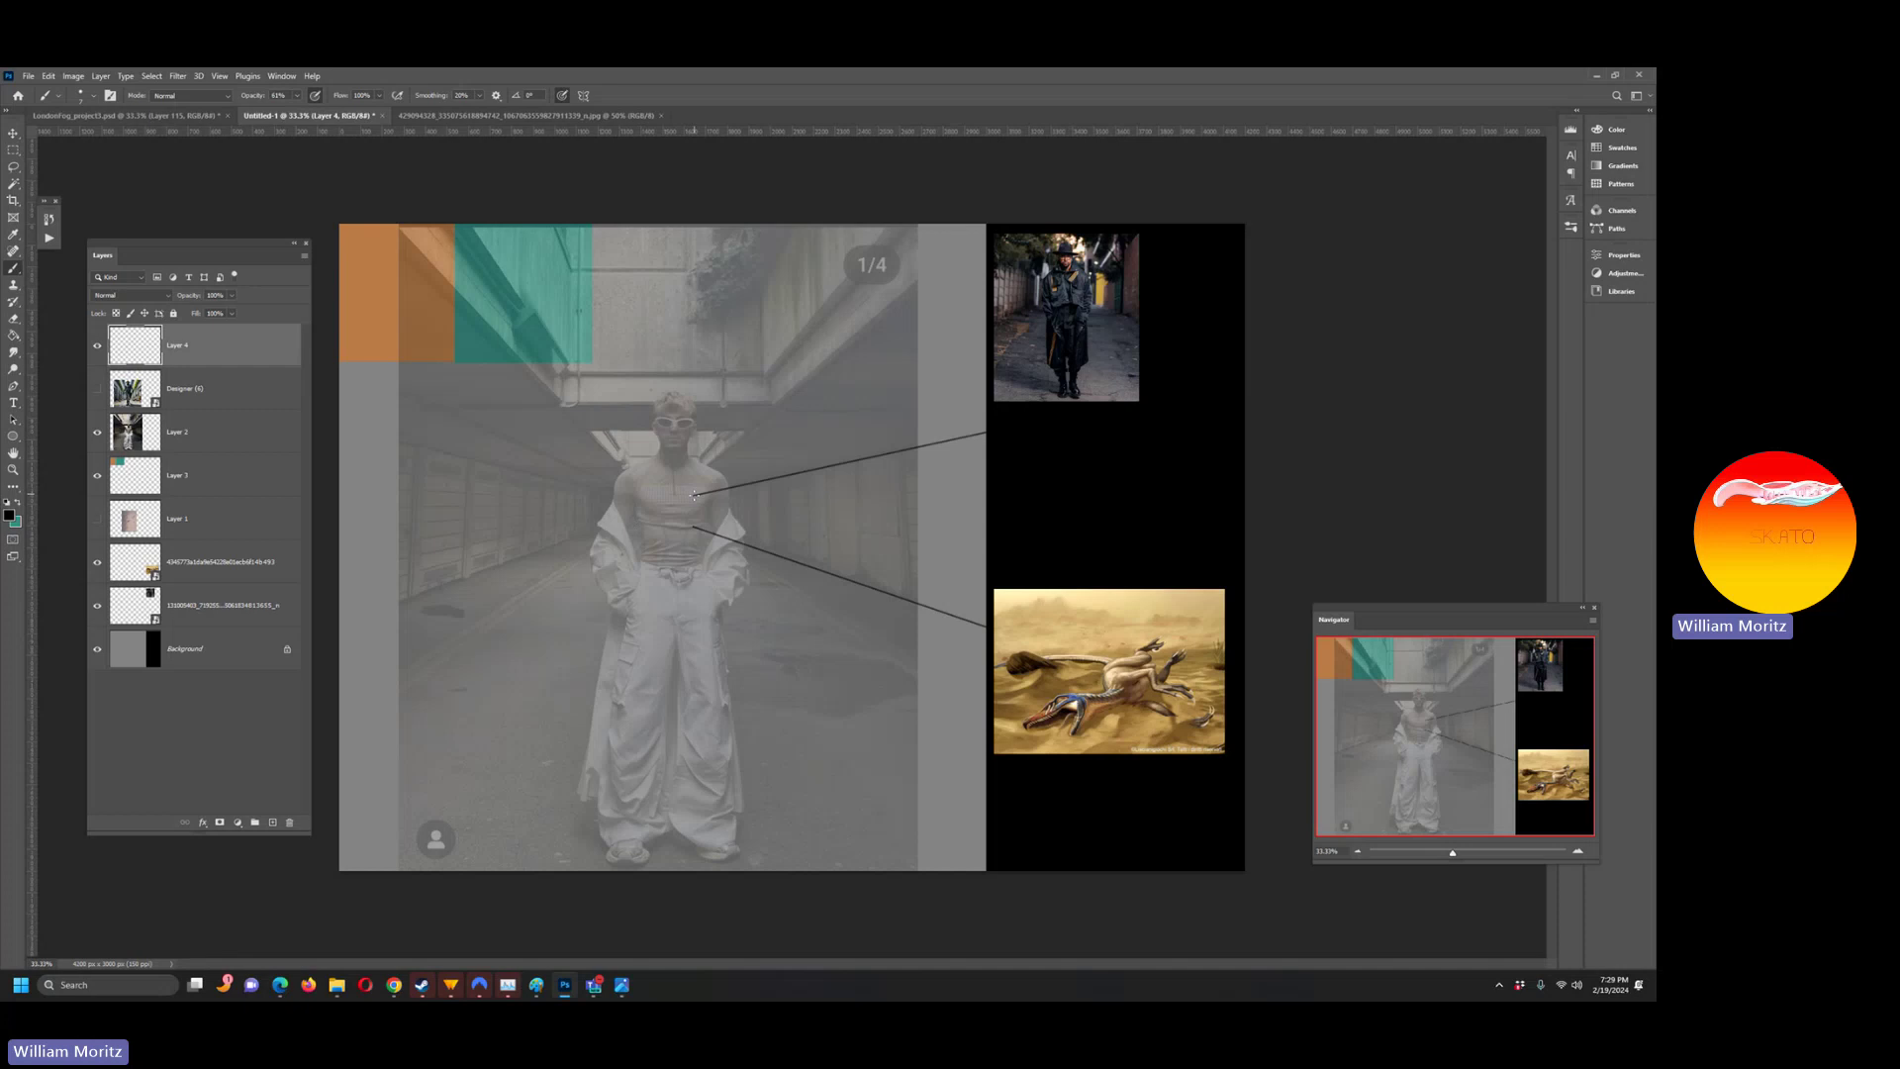
# - Outline the sides and base of the corridor's far wall, and draw two perspective lines from it to the left canvas edge
pyautogui.moveTo(694, 495); pyautogui.dragTo(696, 528)
pyautogui.moveTo(615, 492); pyautogui.dragTo(616, 524)
pyautogui.moveTo(693, 526); pyautogui.dragTo(613, 527)
pyautogui.keyDown('shift'); pyautogui.click(326, 637); pyautogui.keyUp('shift')
pyautogui.hotkey('ctrl', 'z')
pyautogui.hotkey('ctrl', 'shift', 'z')
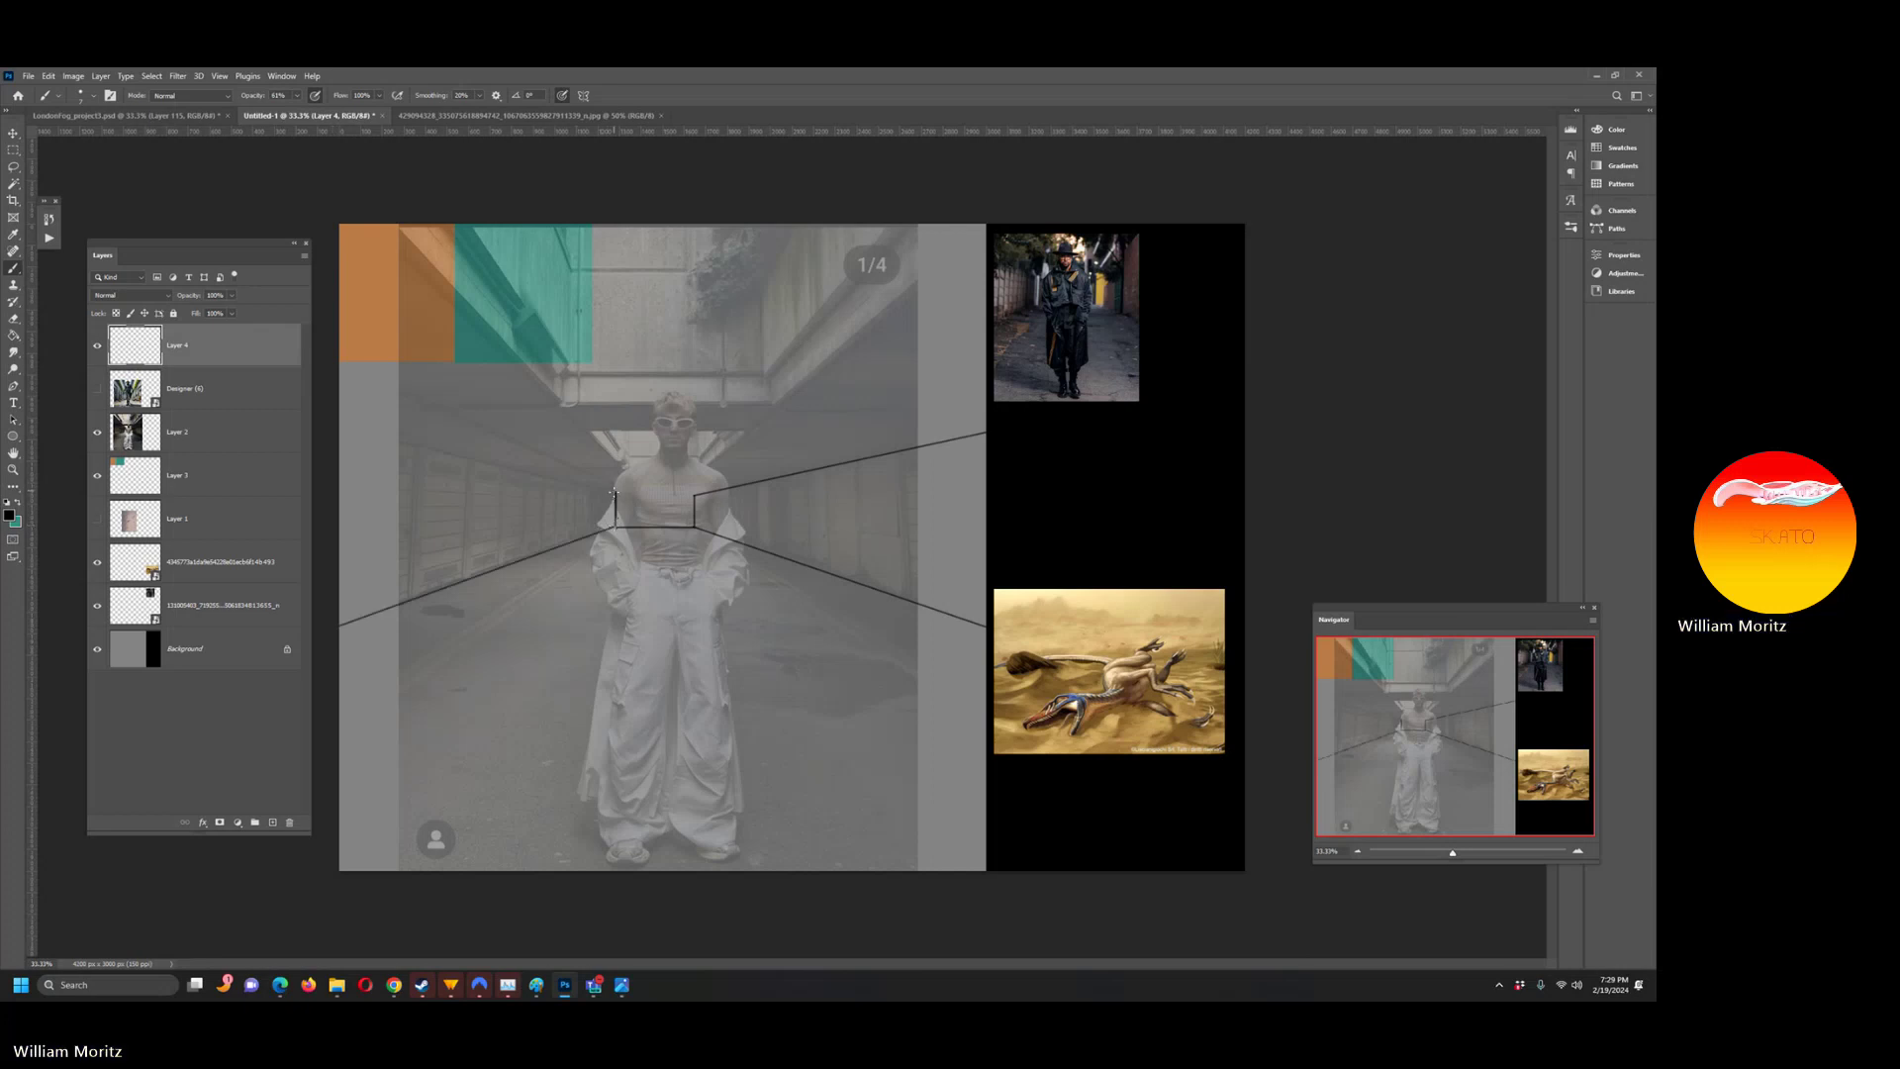
pyautogui.keyDown('shift'); pyautogui.click(331, 426); pyautogui.keyUp('shift')
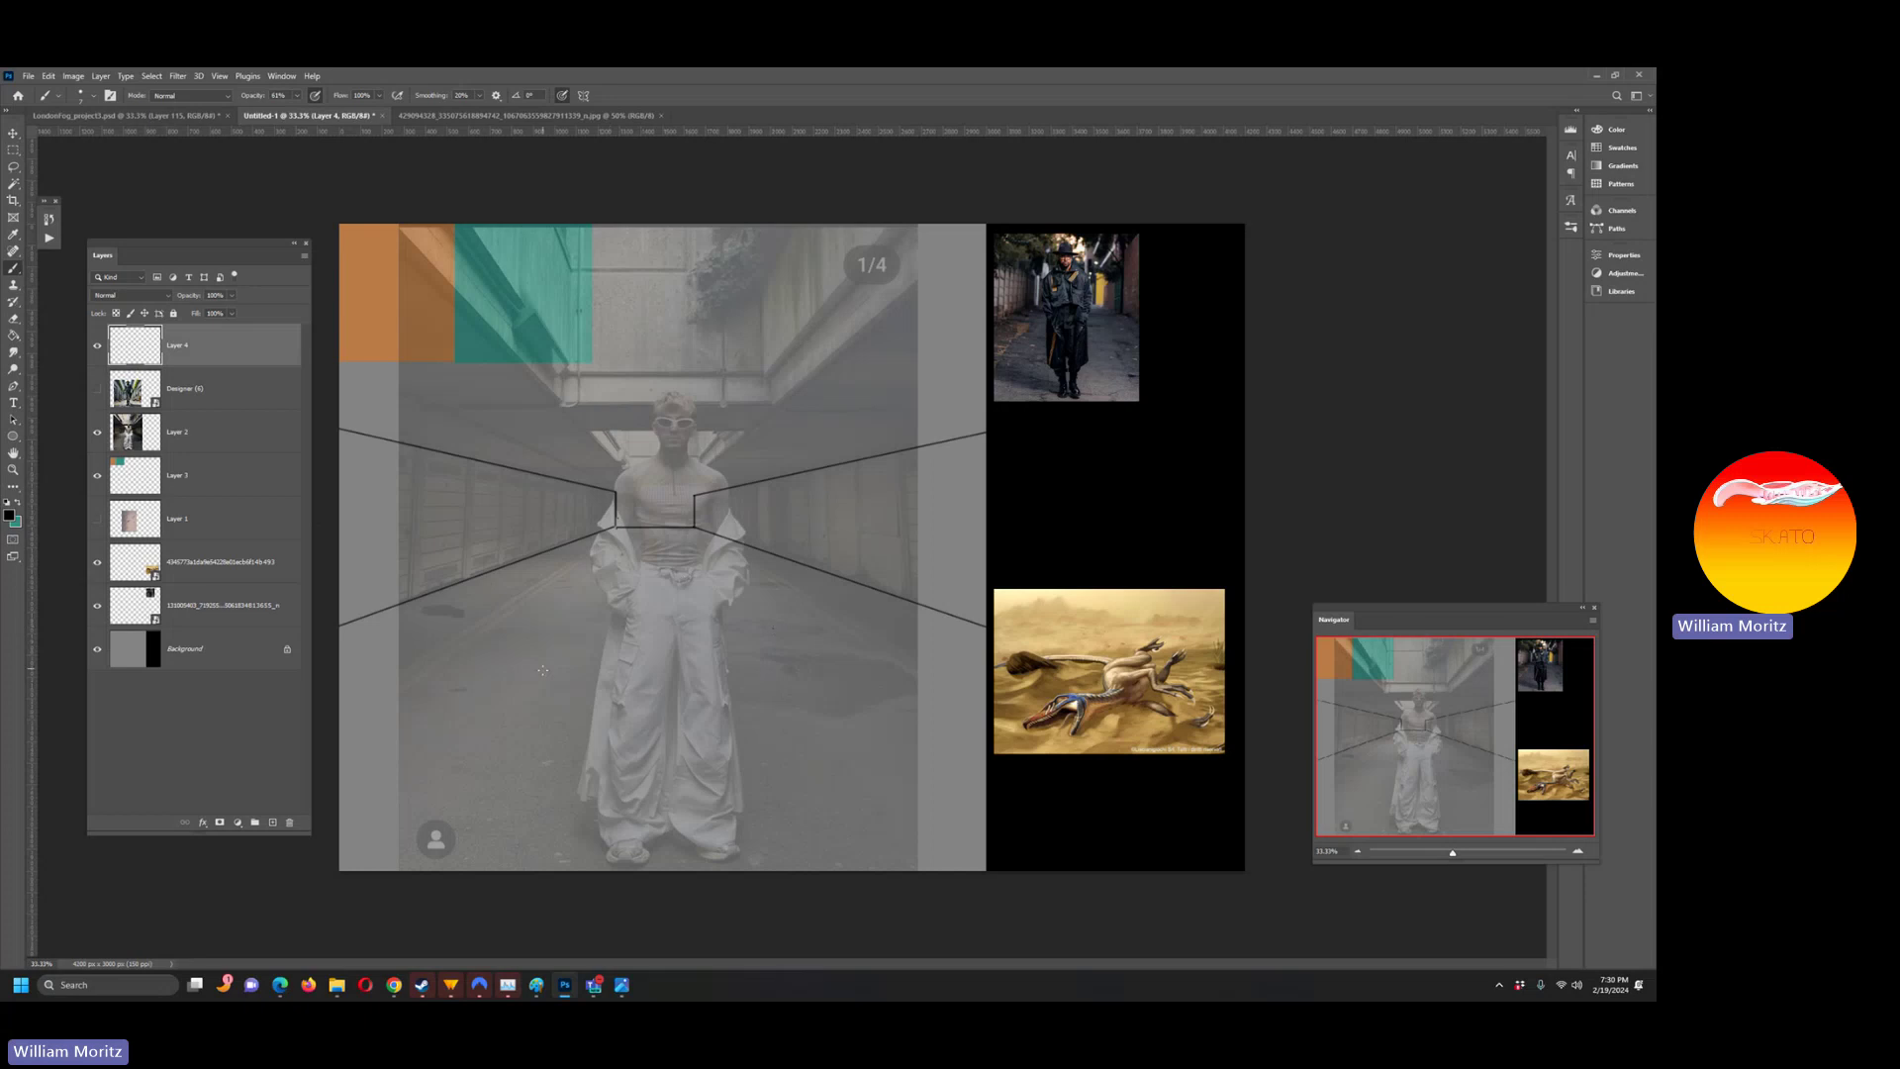
# - Draw two diagonal ceiling lines from above the far wall, one to each upper side of the grey canvas area
pyautogui.keyDown('shift'); pyautogui.click(490, 655); pyautogui.keyUp('shift')
pyautogui.hotkey('ctrl', 'z')
pyautogui.keyDown('shift'); pyautogui.click(986, 223); pyautogui.keyUp('shift')
pyautogui.keyDown('shift'); pyautogui.click(392, 226); pyautogui.keyUp('shift')
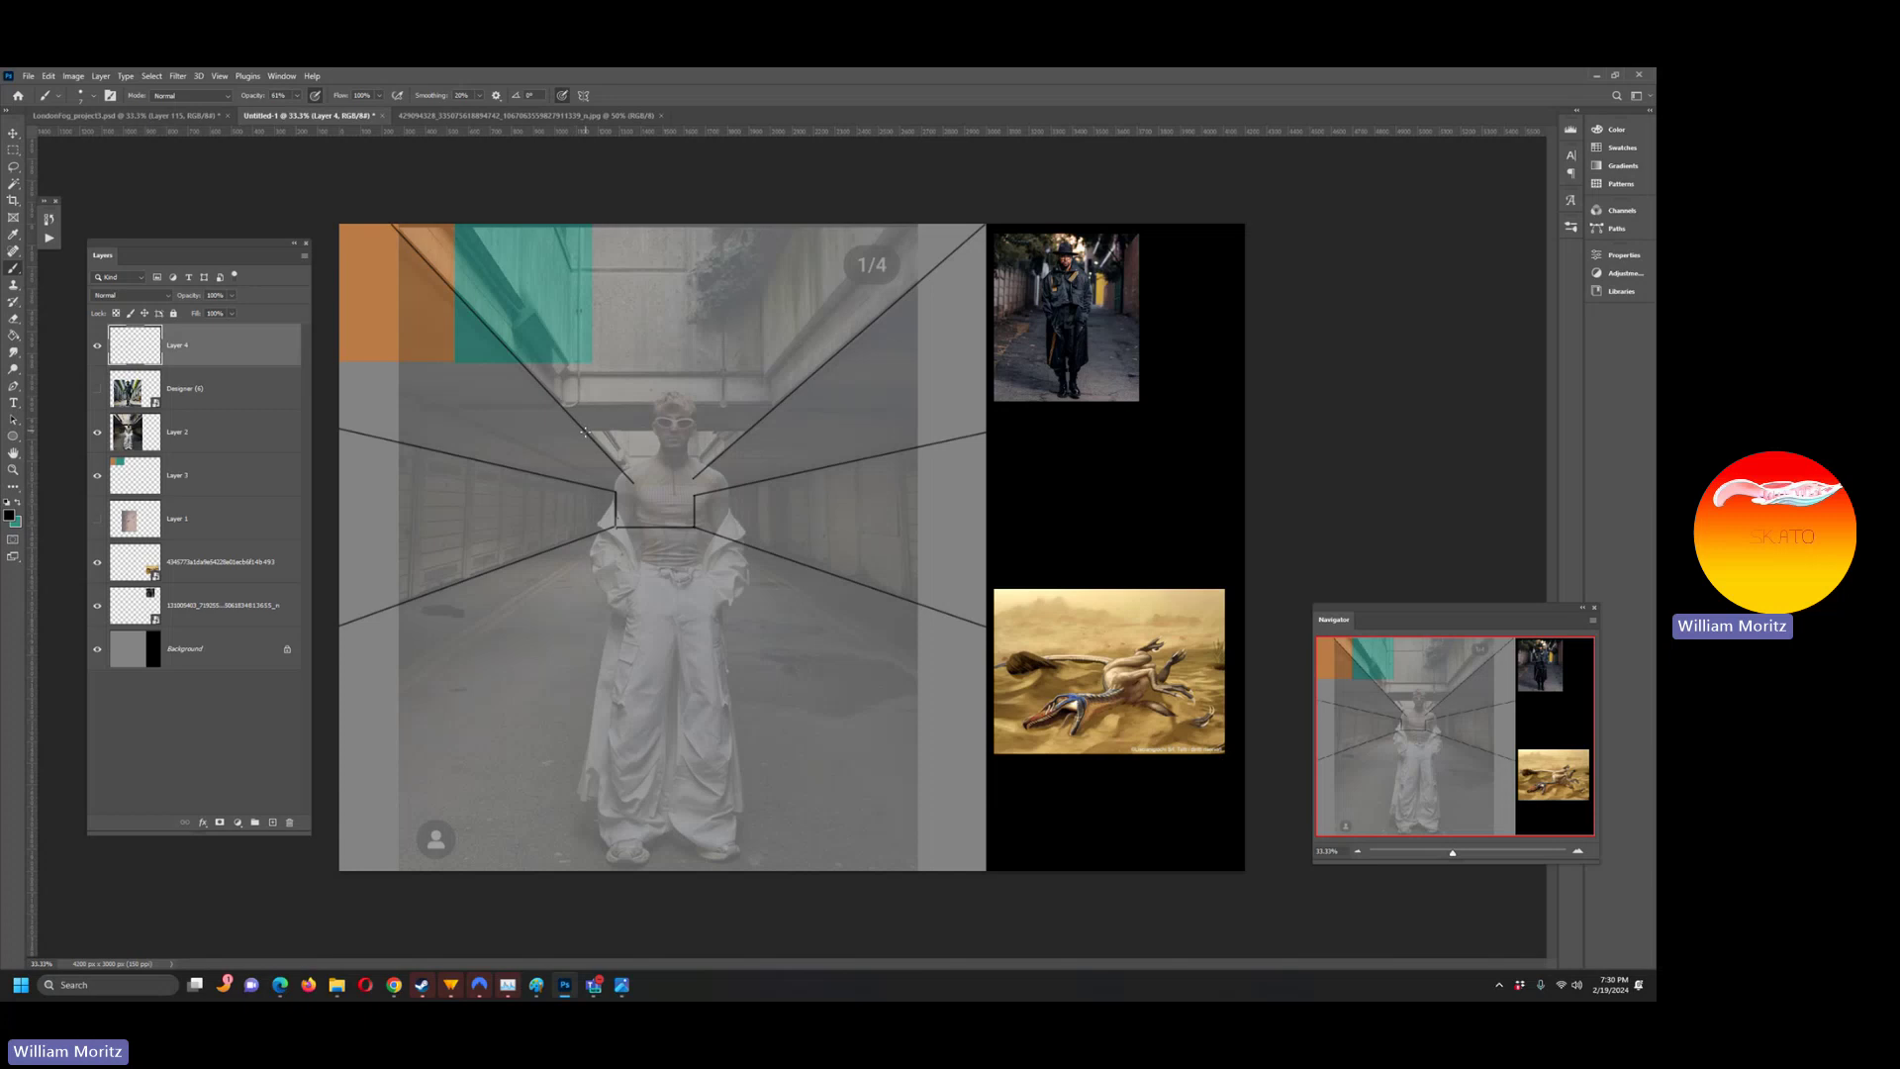
# - Draw two ceiling crossbeam lines and the skylight's vertical sides, and check the linework with the Layer 2 photo hidden
pyautogui.moveTo(584, 432); pyautogui.dragTo(748, 432)
pyautogui.moveTo(554, 397); pyautogui.dragTo(552, 238)
pyautogui.moveTo(555, 397); pyautogui.dragTo(752, 399)
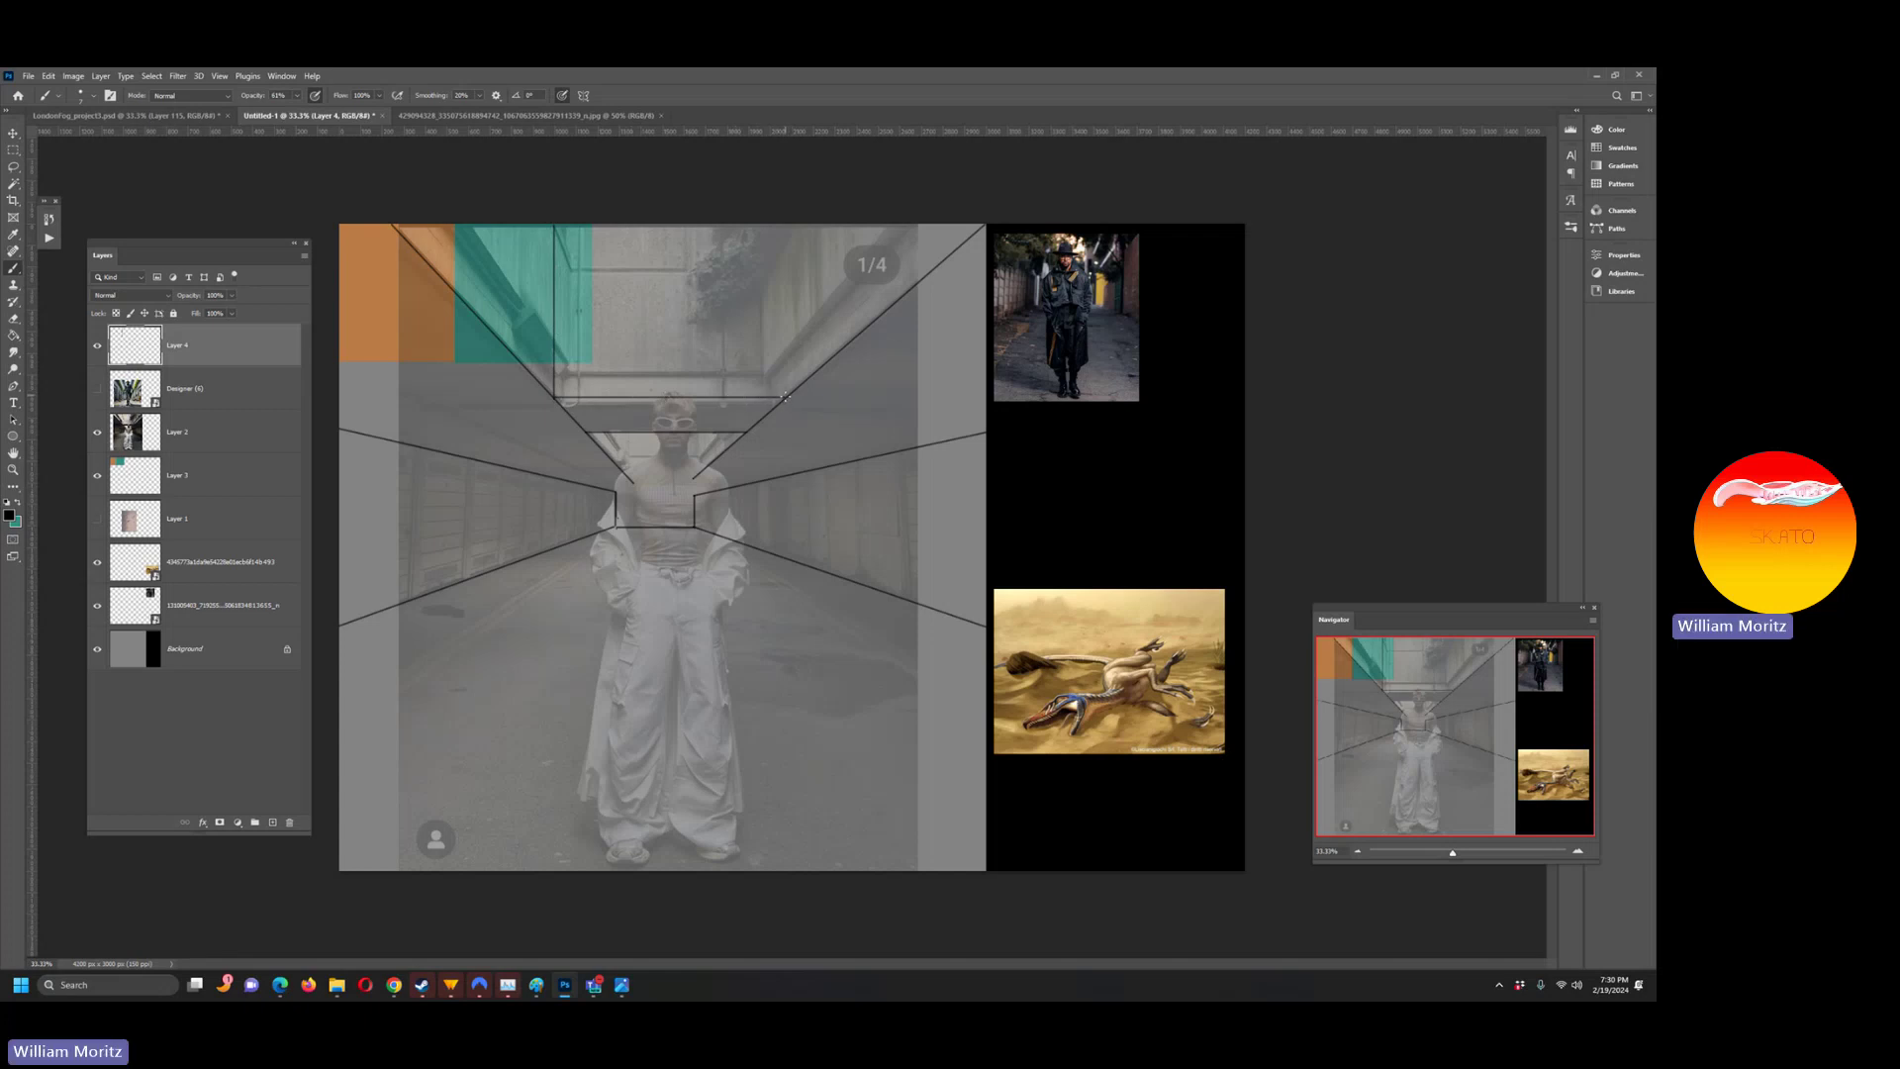
pyautogui.moveTo(786, 398); pyautogui.dragTo(787, 213)
pyautogui.click(98, 433)
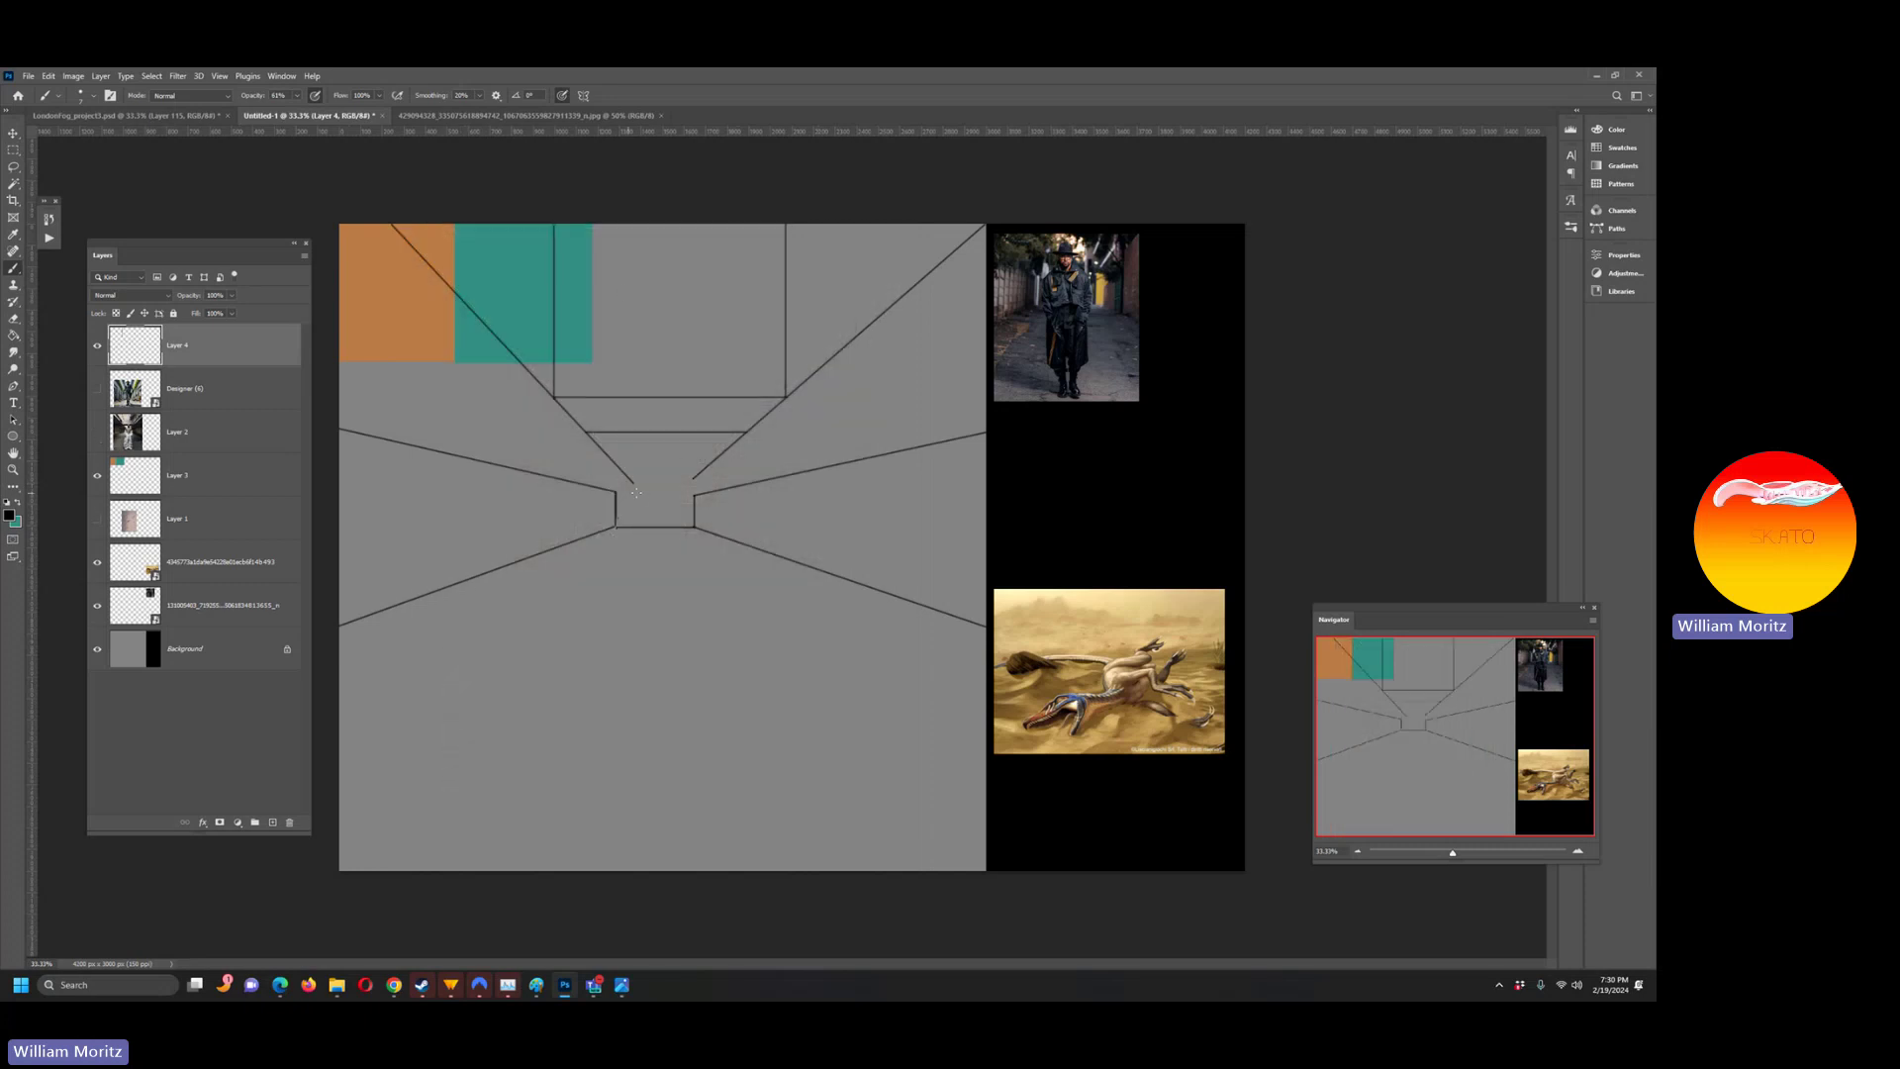
pyautogui.click(99, 432)
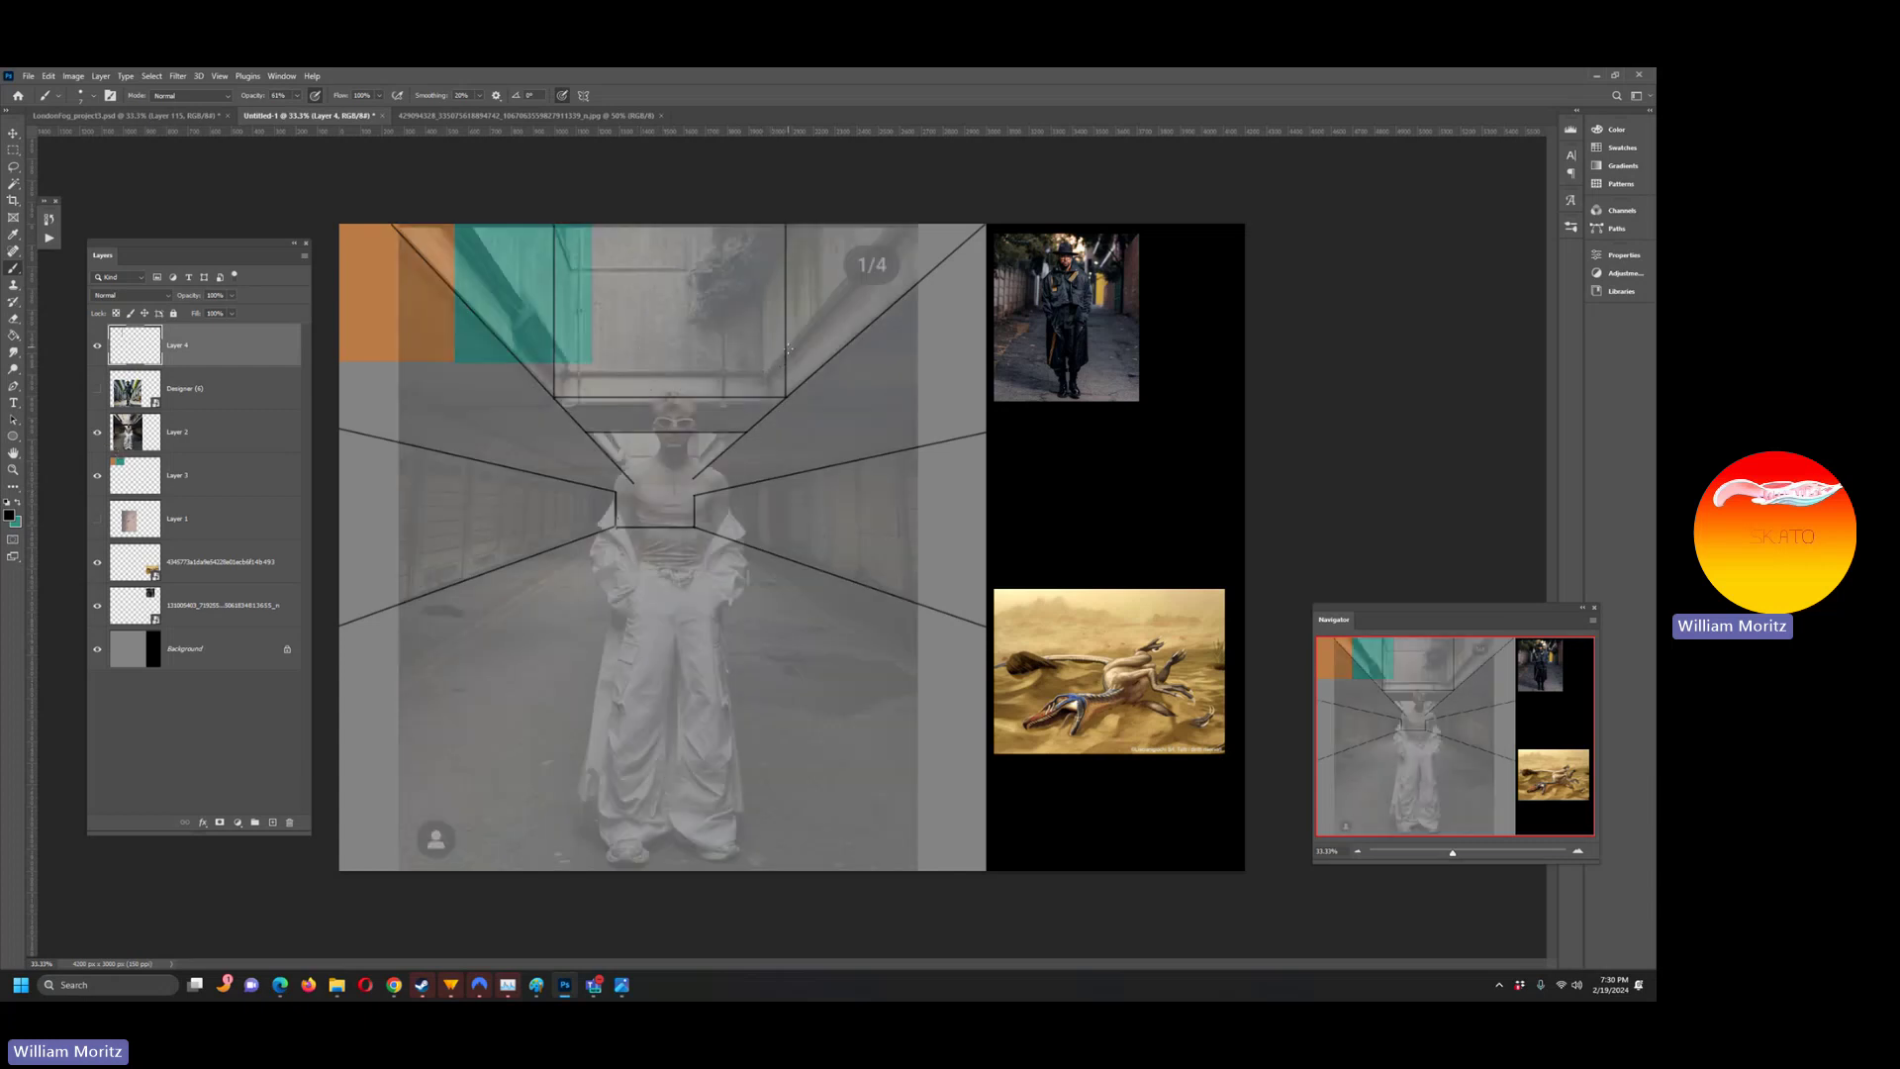
# - Add the inner ledge lines on the right side of the skylight and a horizontal beam edge just above the existing crossbeam
pyautogui.keyDown('shift'); pyautogui.click(897, 222); pyautogui.keyUp('shift')
pyautogui.keyDown('shift'); pyautogui.click(877, 221); pyautogui.keyUp('shift')
pyautogui.moveTo(773, 370); pyautogui.dragTo(552, 375)
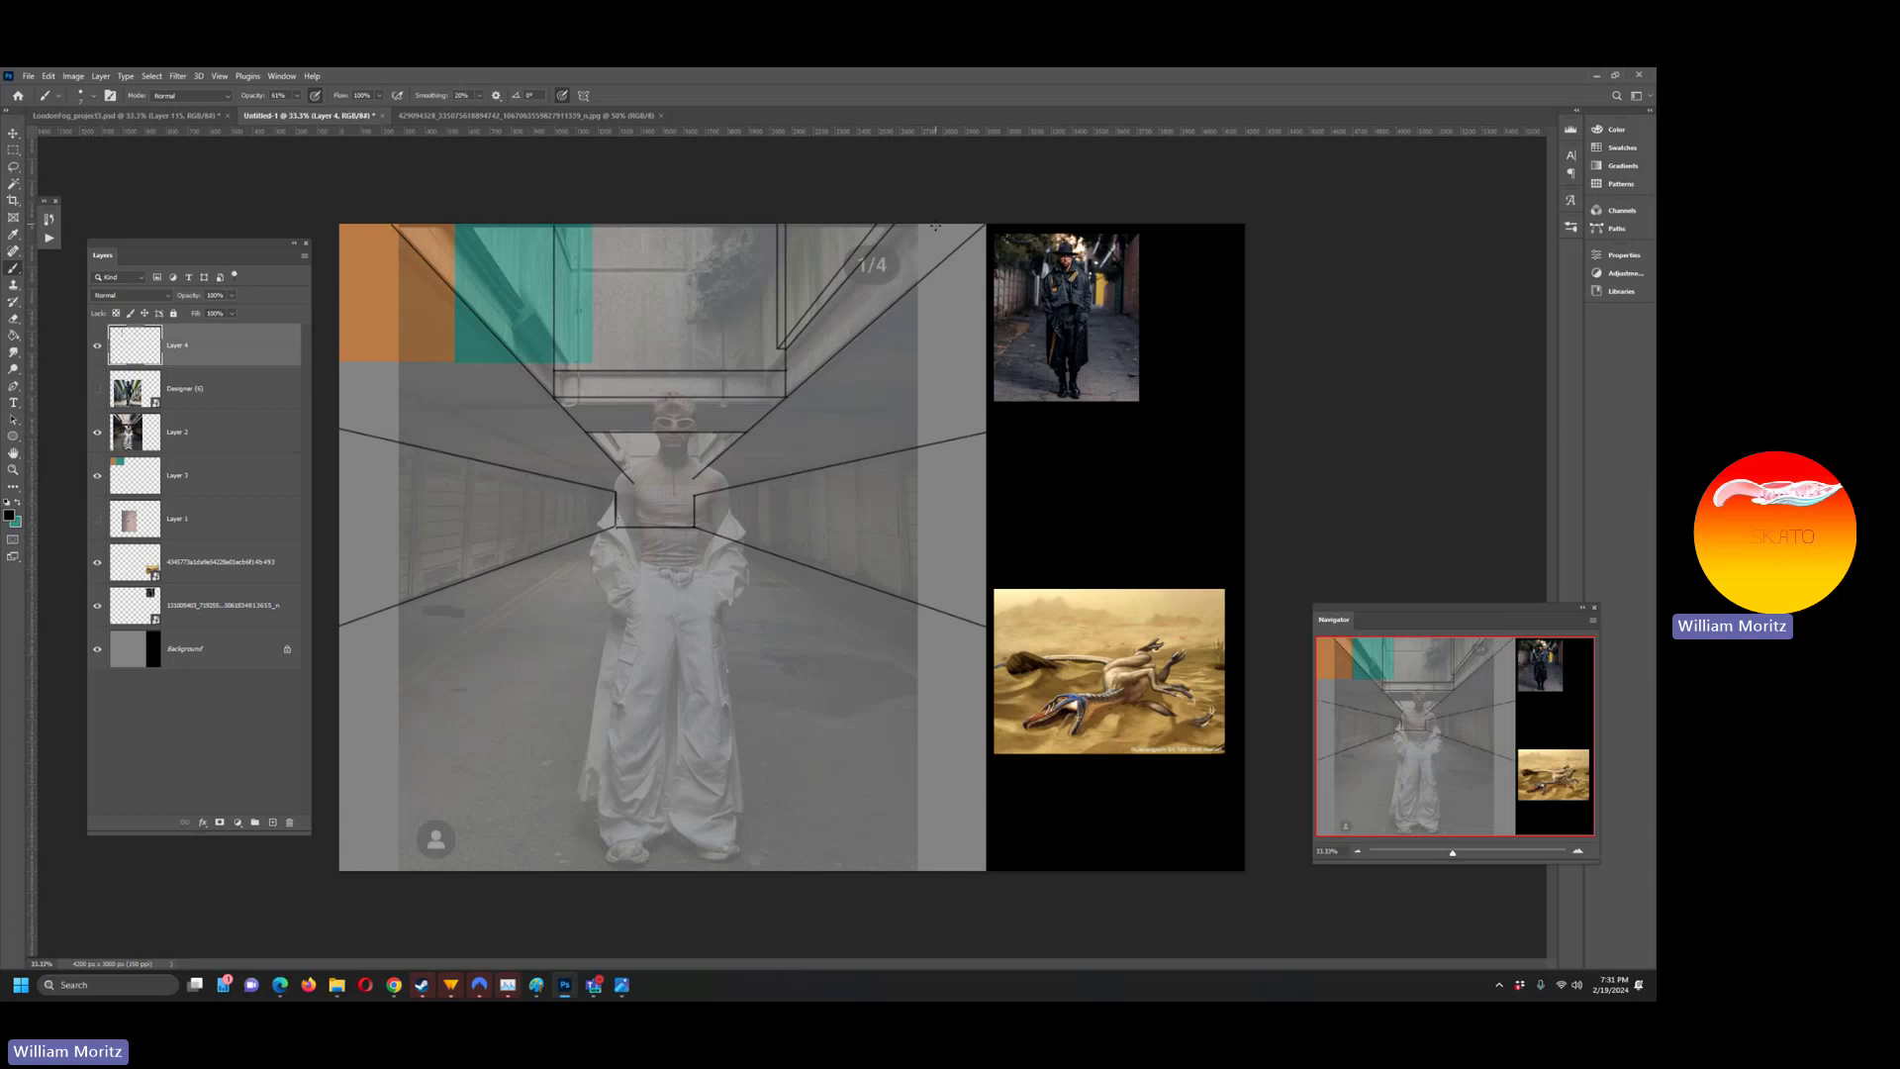
pyautogui.keyDown('shift'); pyautogui.click(786, 370); pyautogui.keyUp('shift')
# - Add matching ledge lines on the left side of the skylight, running up to the upper canvas edge
pyautogui.keyDown('shift'); pyautogui.click(420, 223); pyautogui.keyUp('shift')
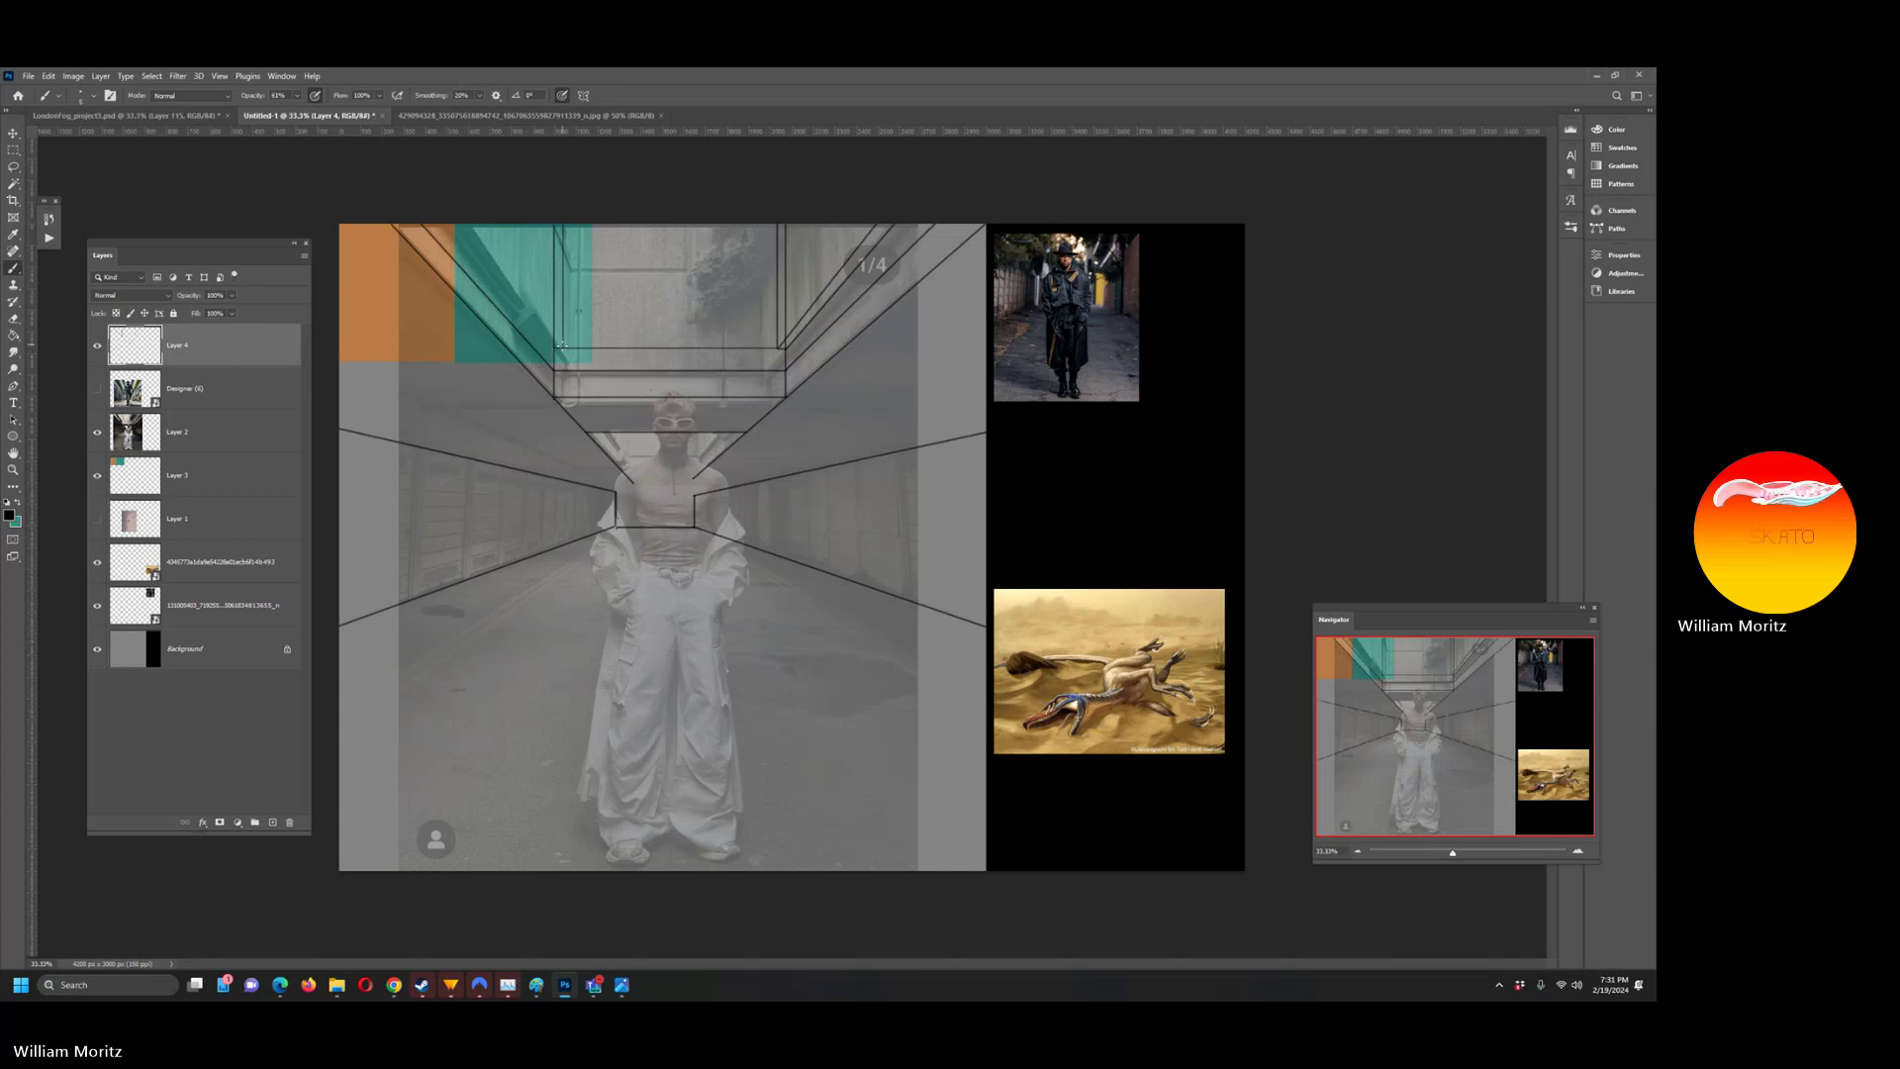
pyautogui.keyDown('shift'); pyautogui.click(452, 223); pyautogui.keyUp('shift')
pyautogui.keyDown('shift'); pyautogui.click(456, 222); pyautogui.keyUp('shift')
pyautogui.keyDown('shift'); pyautogui.click(444, 222); pyautogui.keyUp('shift')
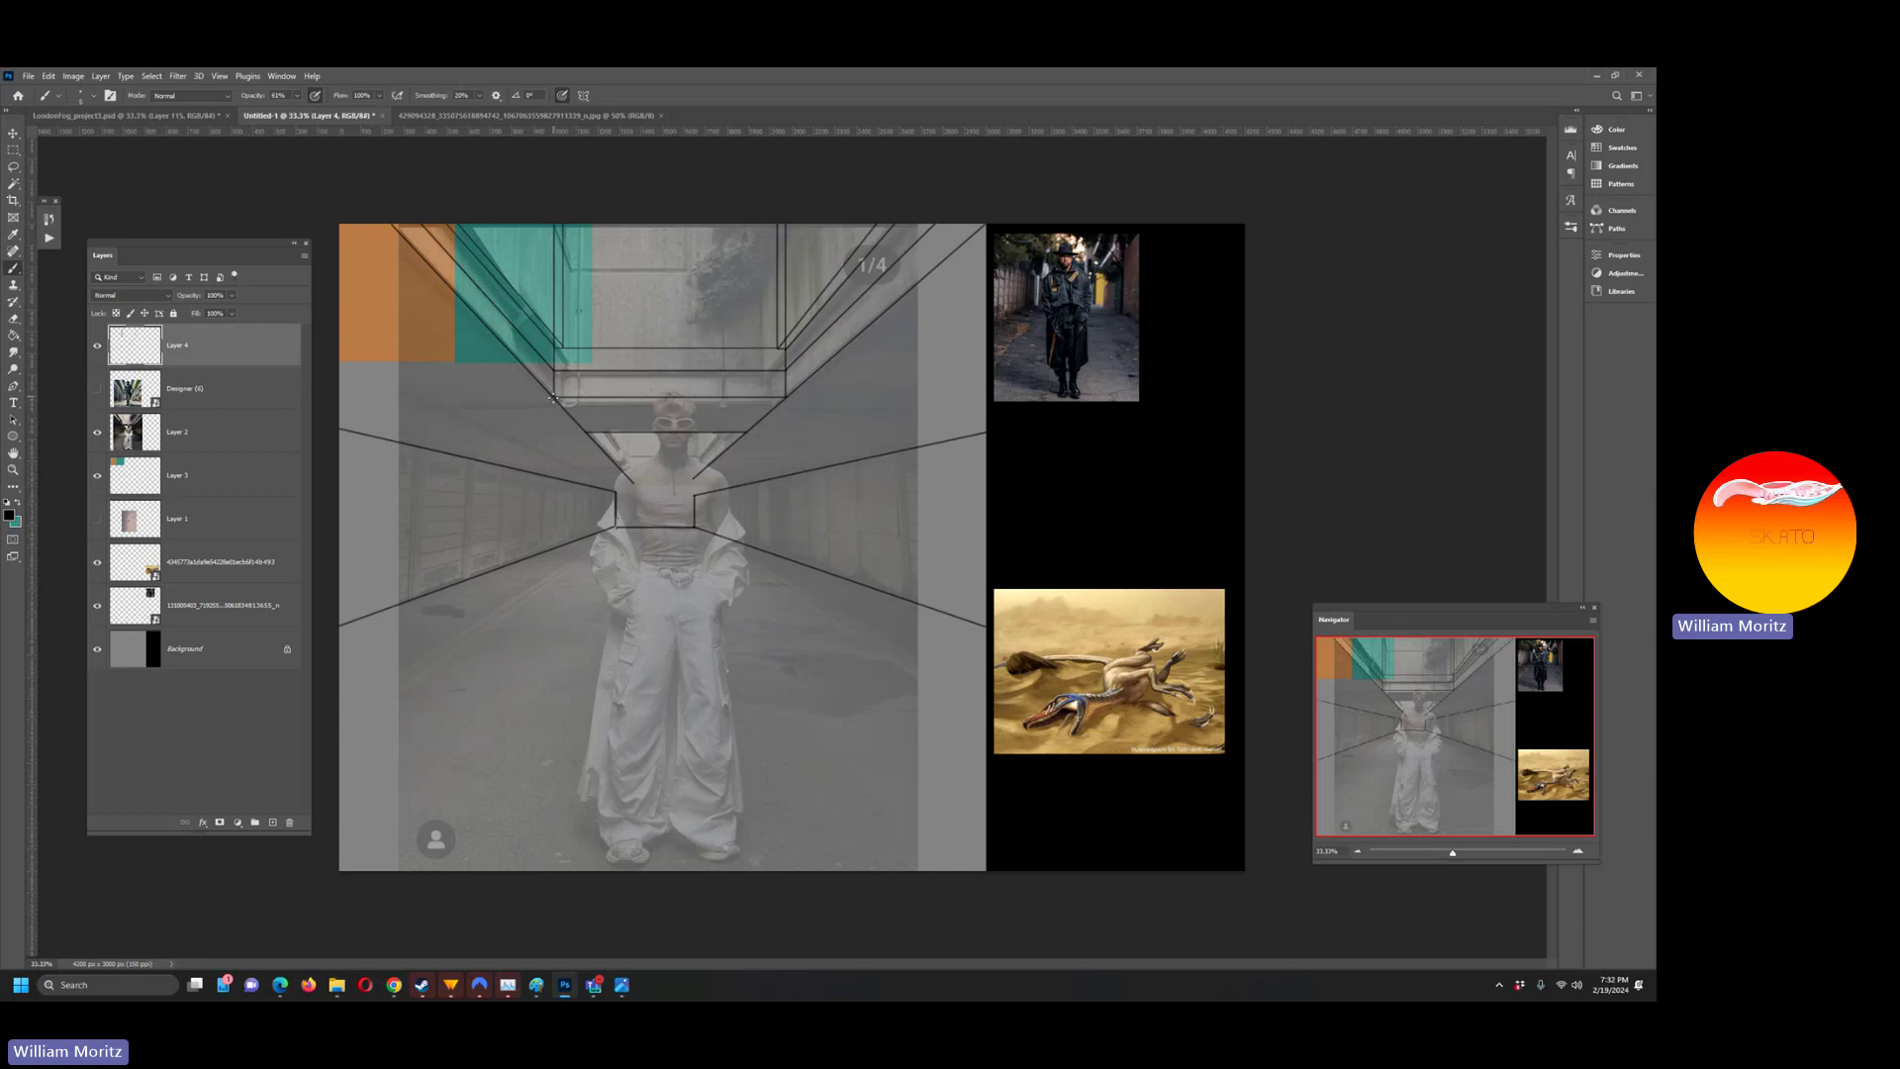
# - Extend both ceiling crossbeam lines horizontally outward toward the left and right edges of the grey canvas area
pyautogui.moveTo(554, 397); pyautogui.dragTo(295, 401)
pyautogui.moveTo(789, 398); pyautogui.dragTo(1040, 401)
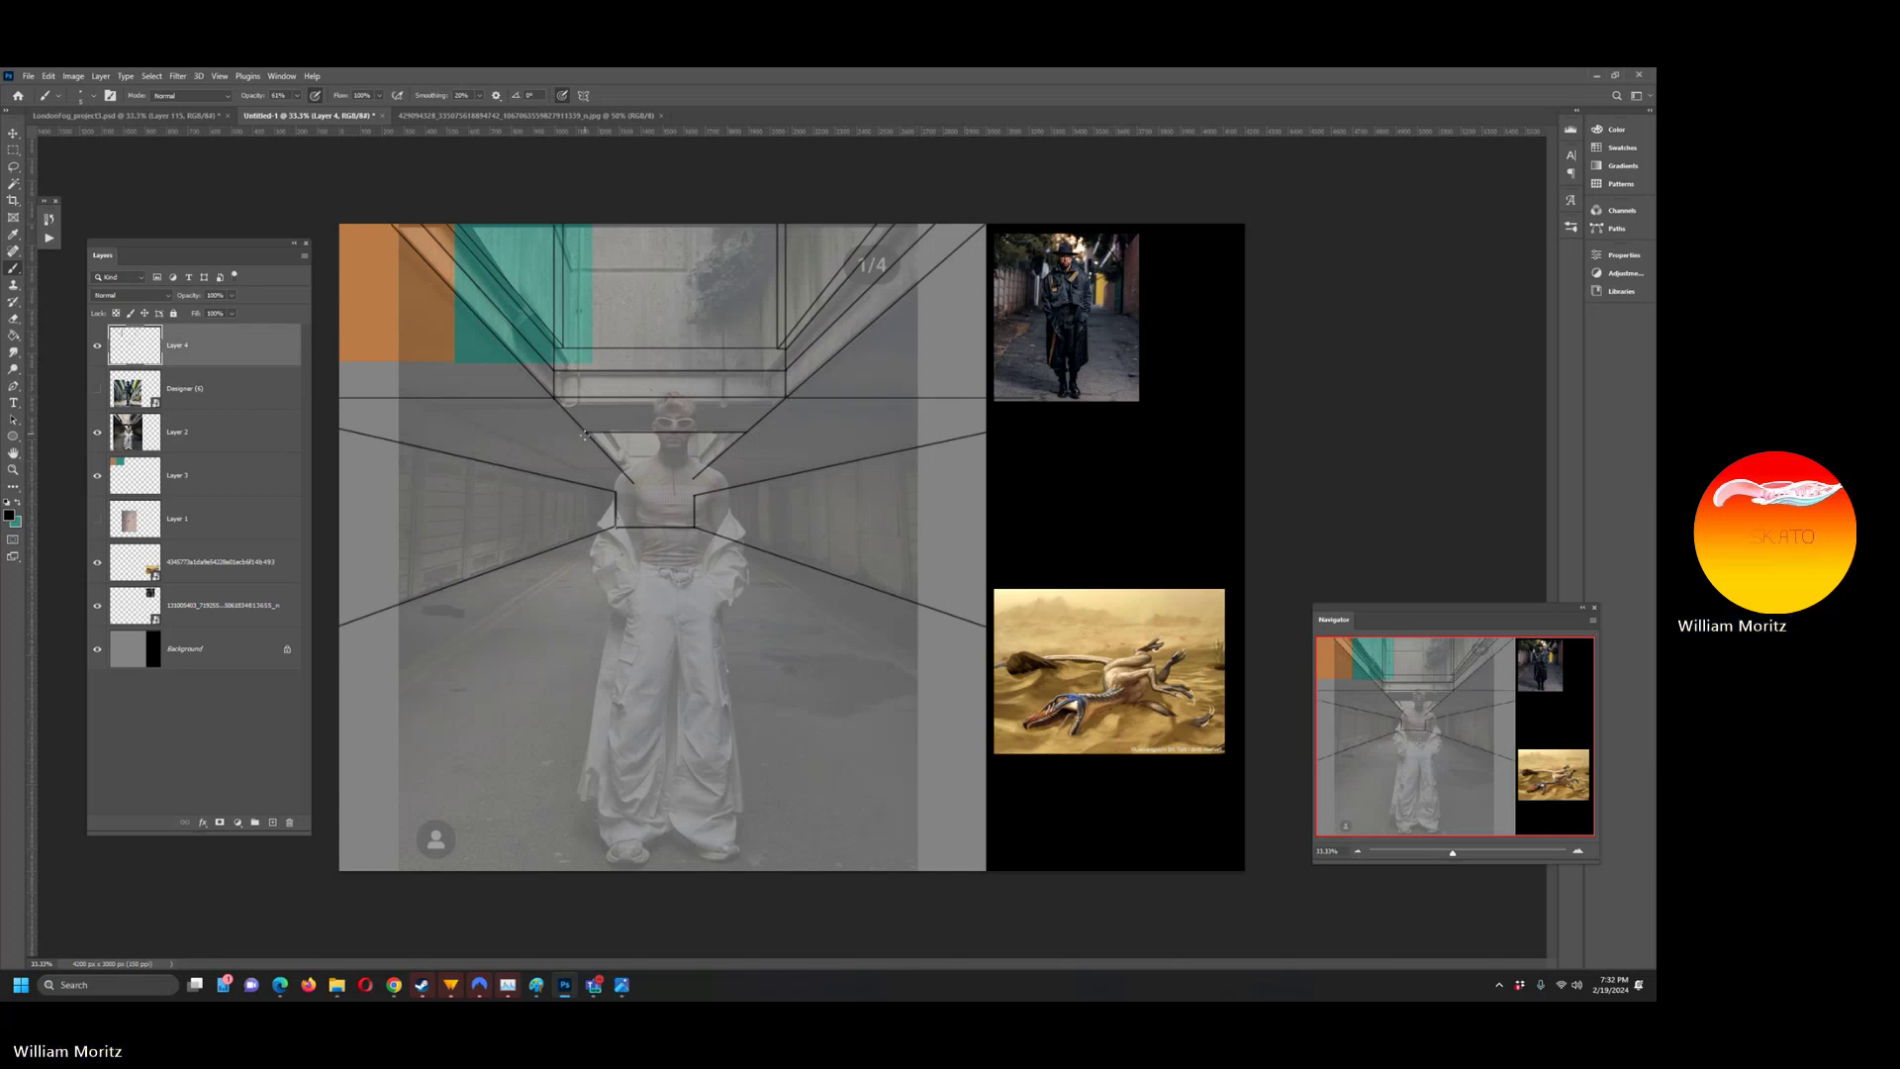
pyautogui.moveTo(587, 433); pyautogui.dragTo(396, 430)
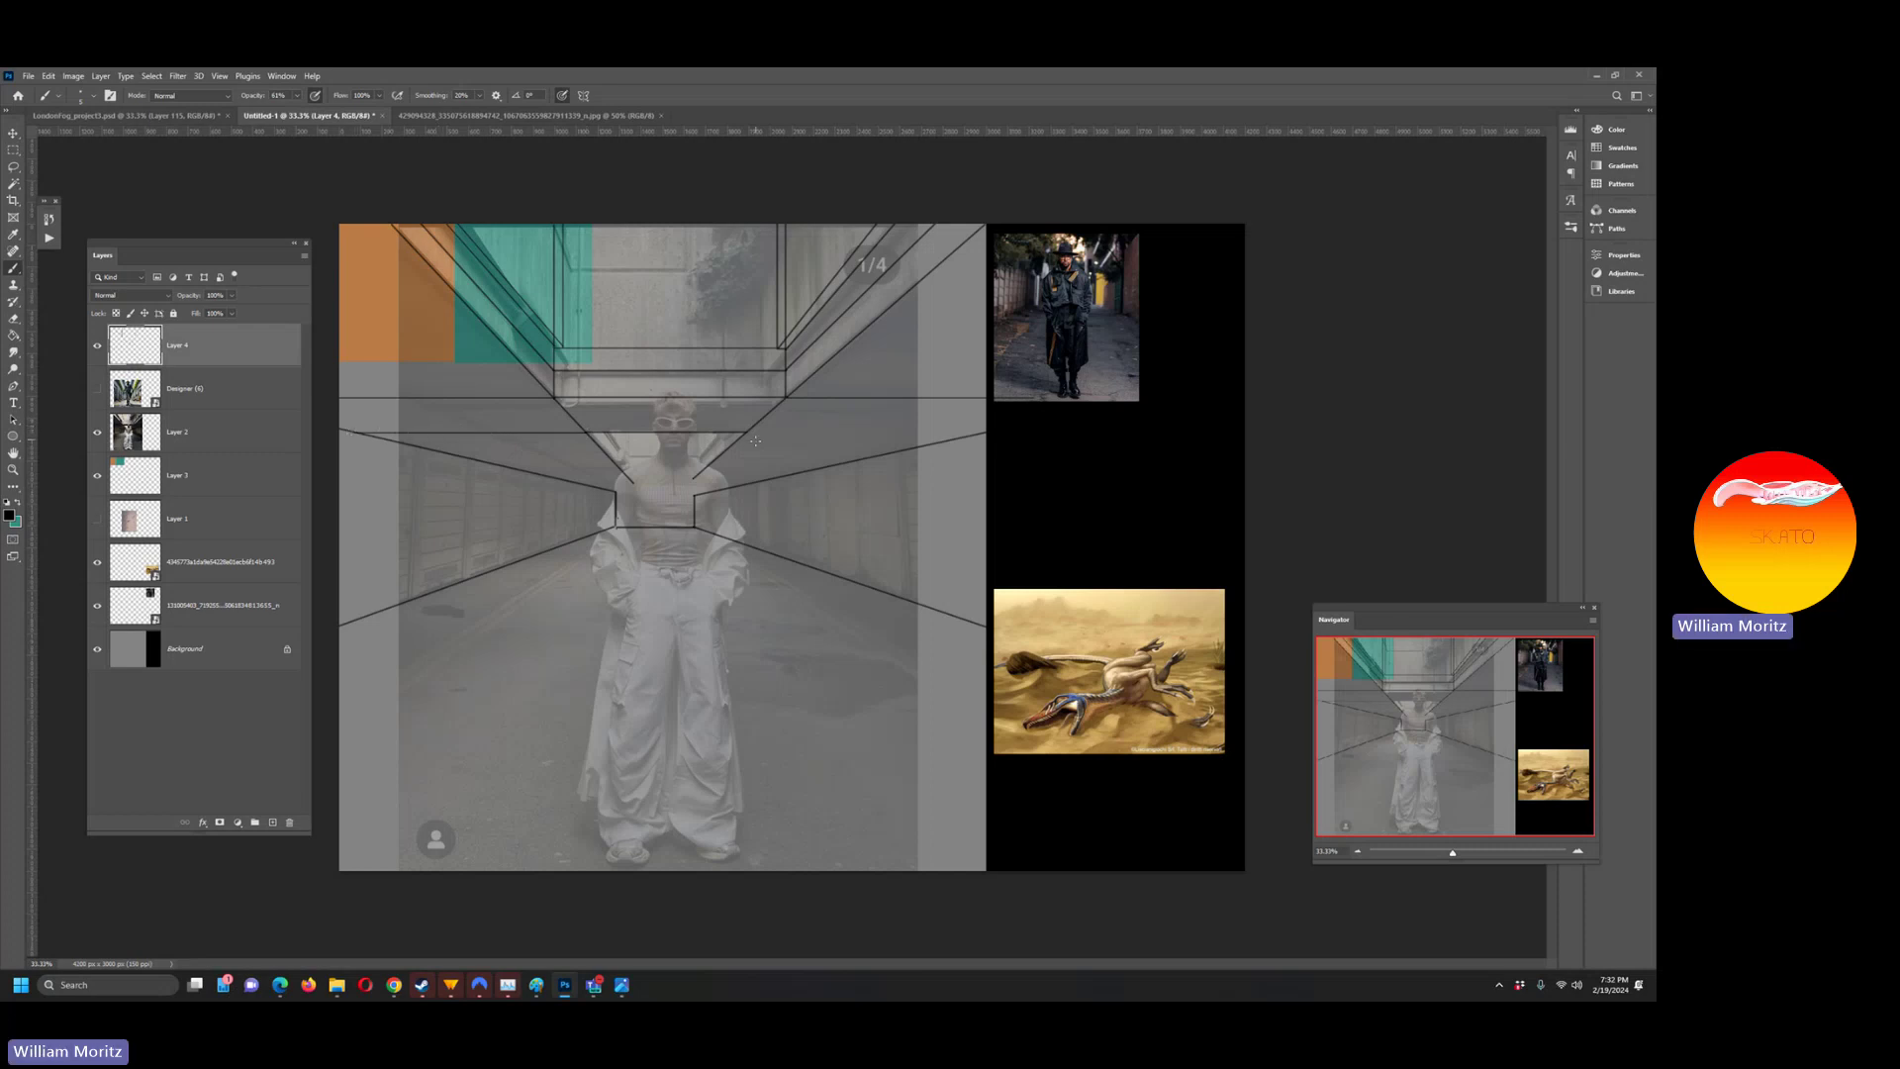
pyautogui.moveTo(748, 433); pyautogui.dragTo(939, 437)
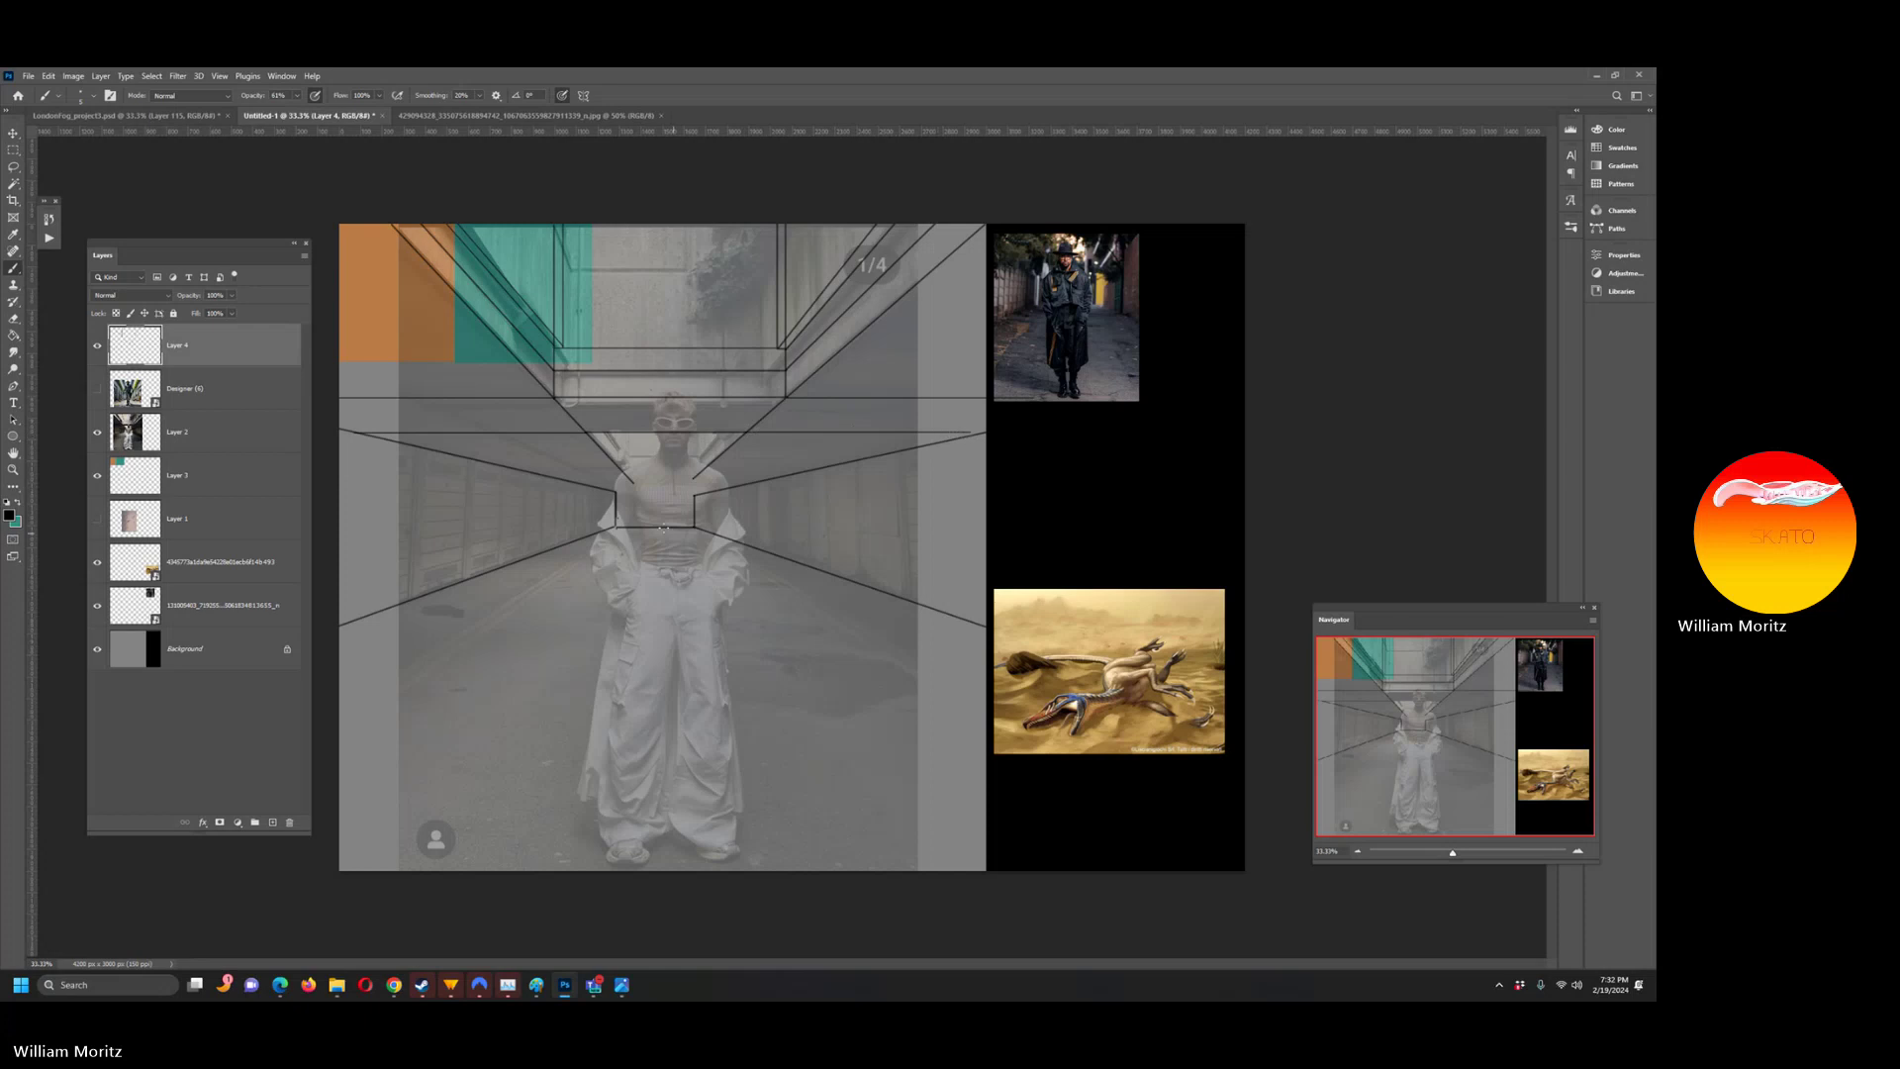
# - Draw three floor perspective lines from the base of the far wall: straight down, toward the lower-left corner and toward the lower-right corner
pyautogui.keyDown('shift'); pyautogui.click(653, 899); pyautogui.keyUp('shift')
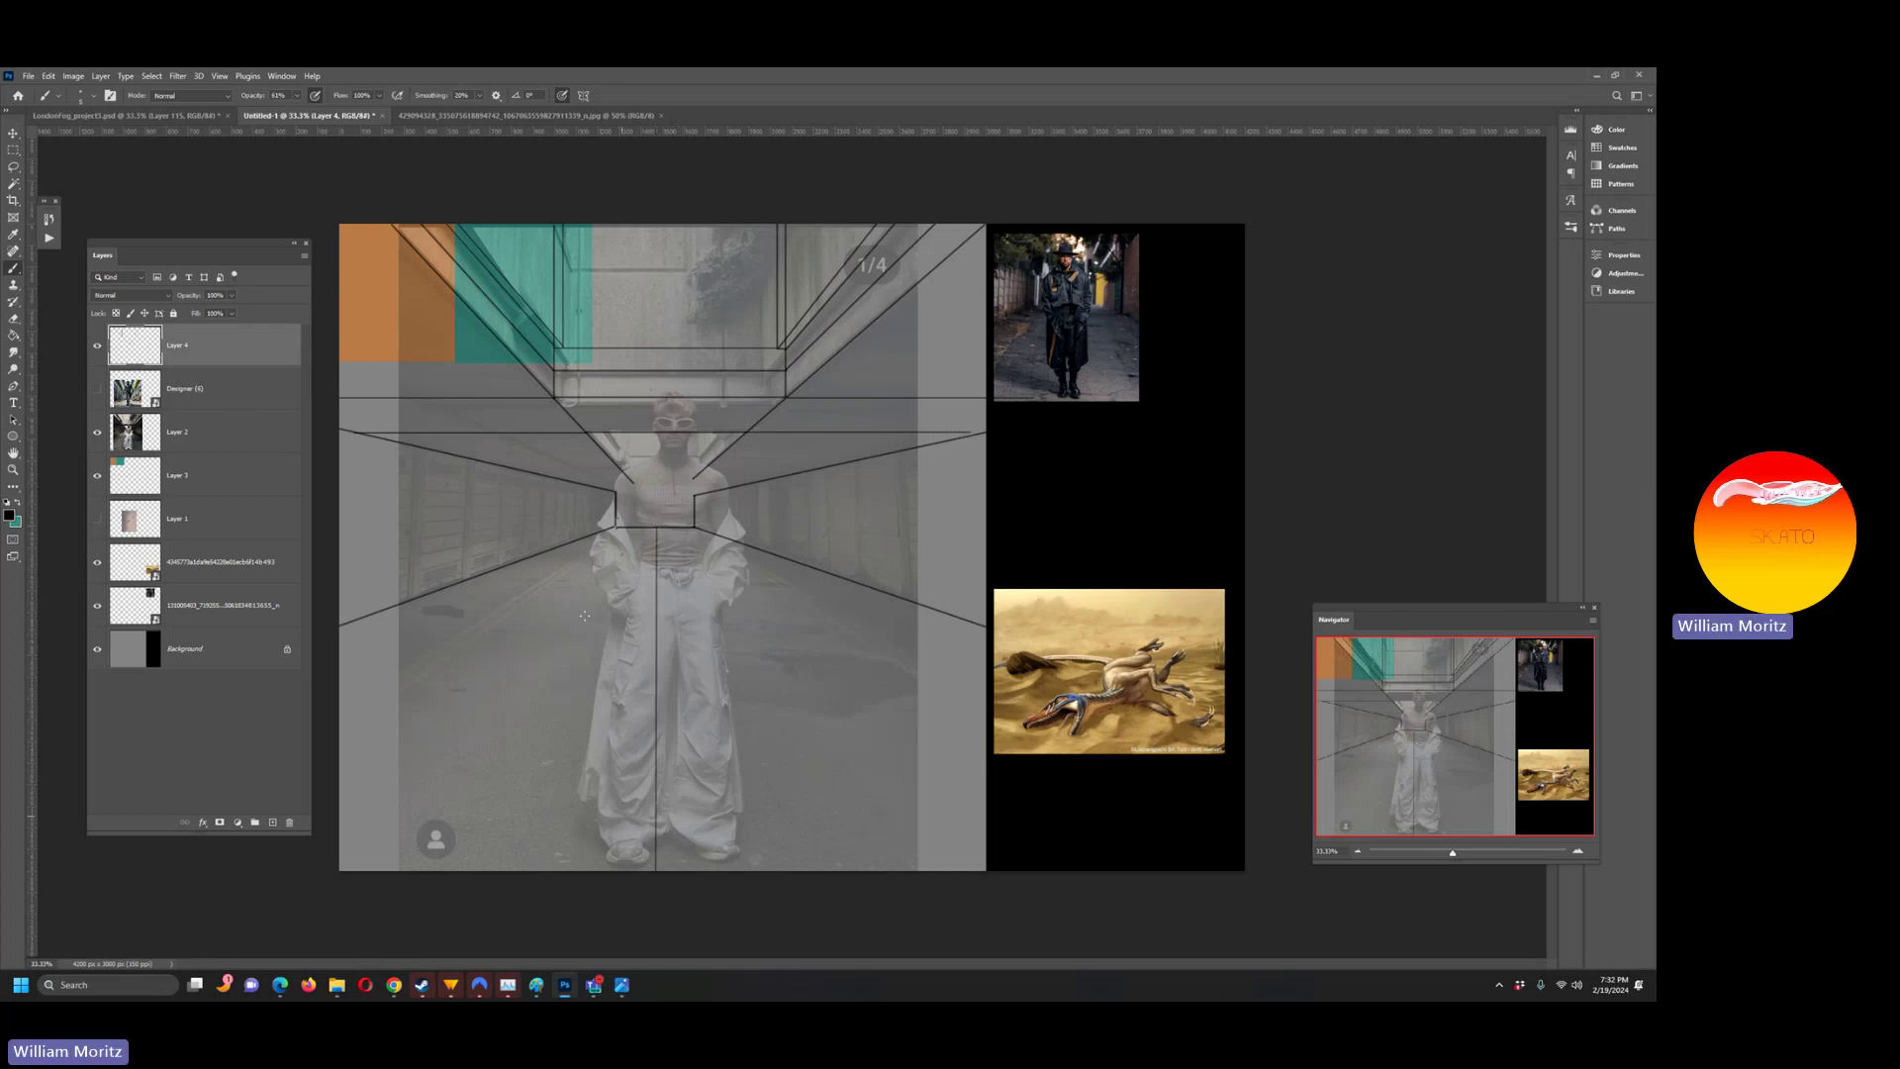
pyautogui.keyDown('shift'); pyautogui.click(328, 891); pyautogui.keyUp('shift')
pyautogui.keyDown('shift'); pyautogui.click(985, 889); pyautogui.keyUp('shift')
# - Draw a horizontal bar across the skylight and shorter receding ceiling beams above the left and right walls
pyautogui.keyDown('shift'); pyautogui.click(757, 270); pyautogui.keyUp('shift')
pyautogui.moveTo(725, 451); pyautogui.dragTo(856, 460)
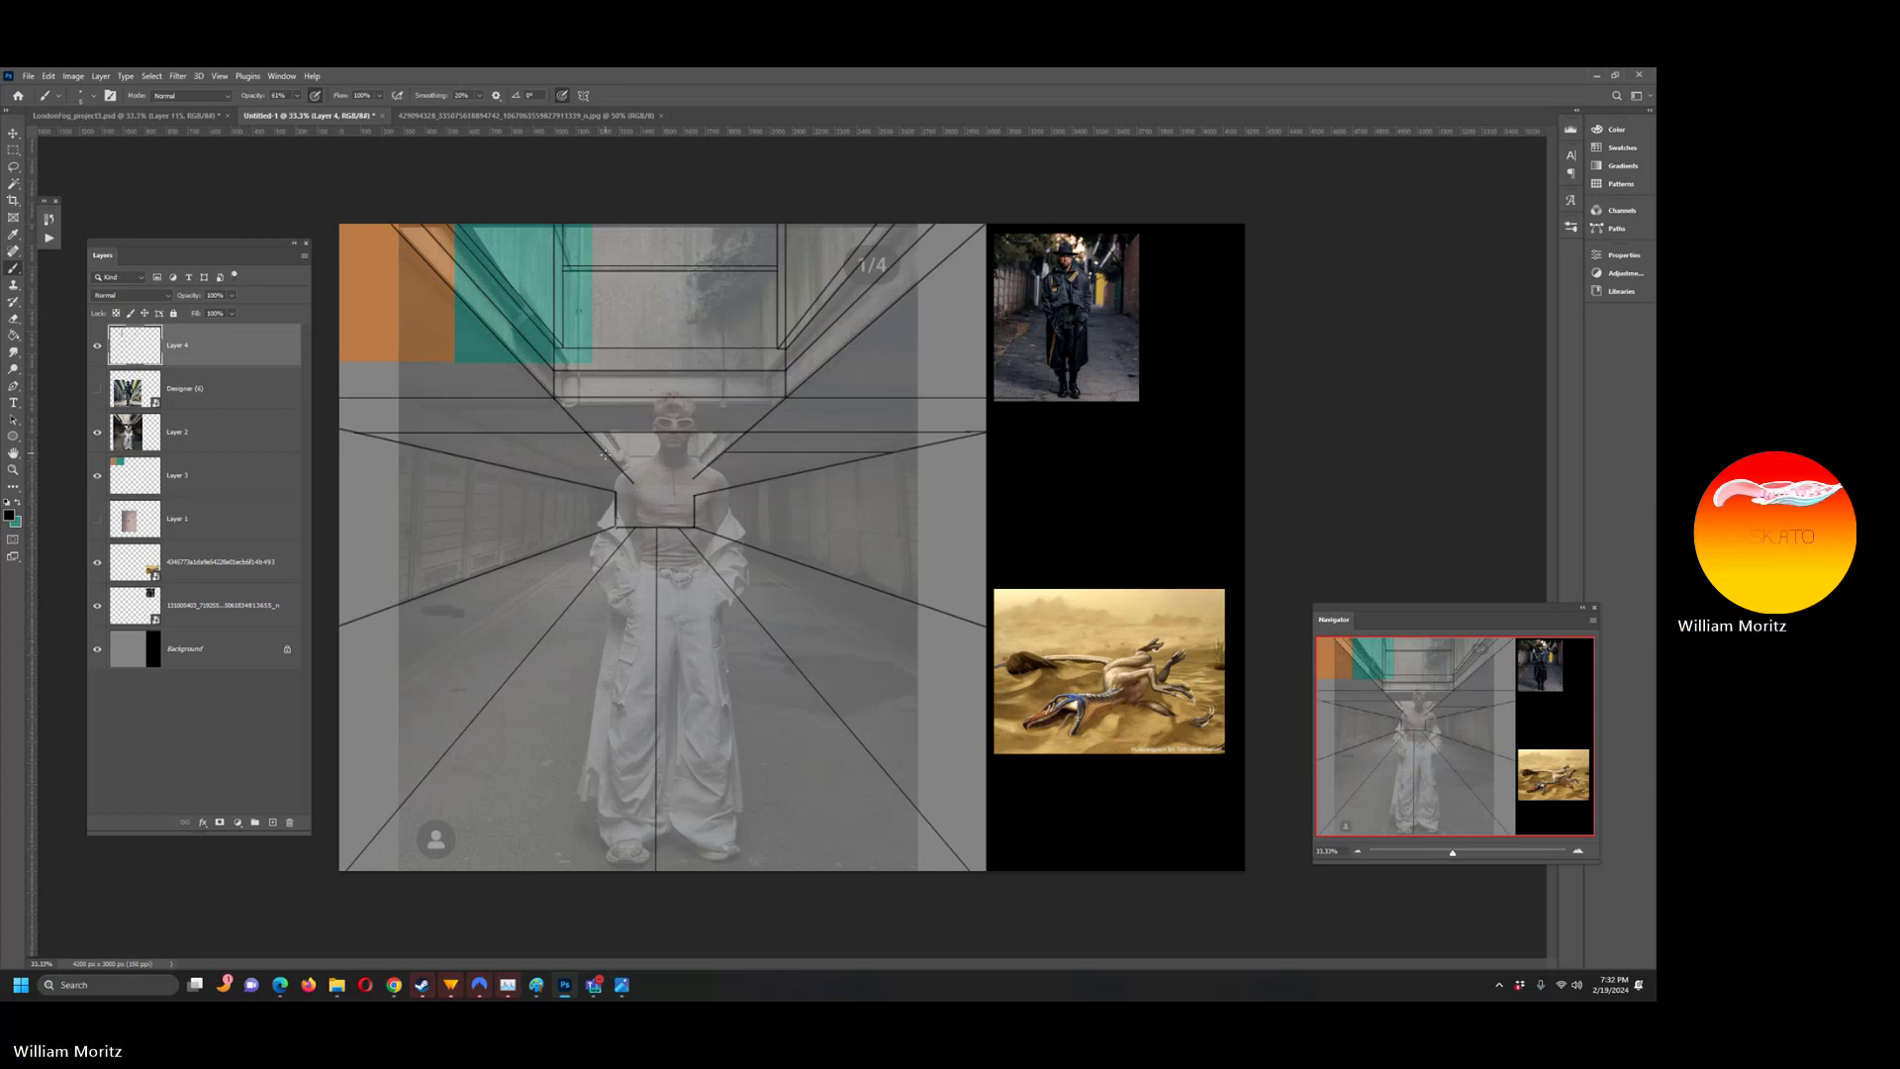
pyautogui.moveTo(606, 455); pyautogui.dragTo(435, 460)
pyautogui.moveTo(614, 469); pyautogui.dragTo(555, 469)
pyautogui.moveTo(770, 471); pyautogui.dragTo(828, 476)
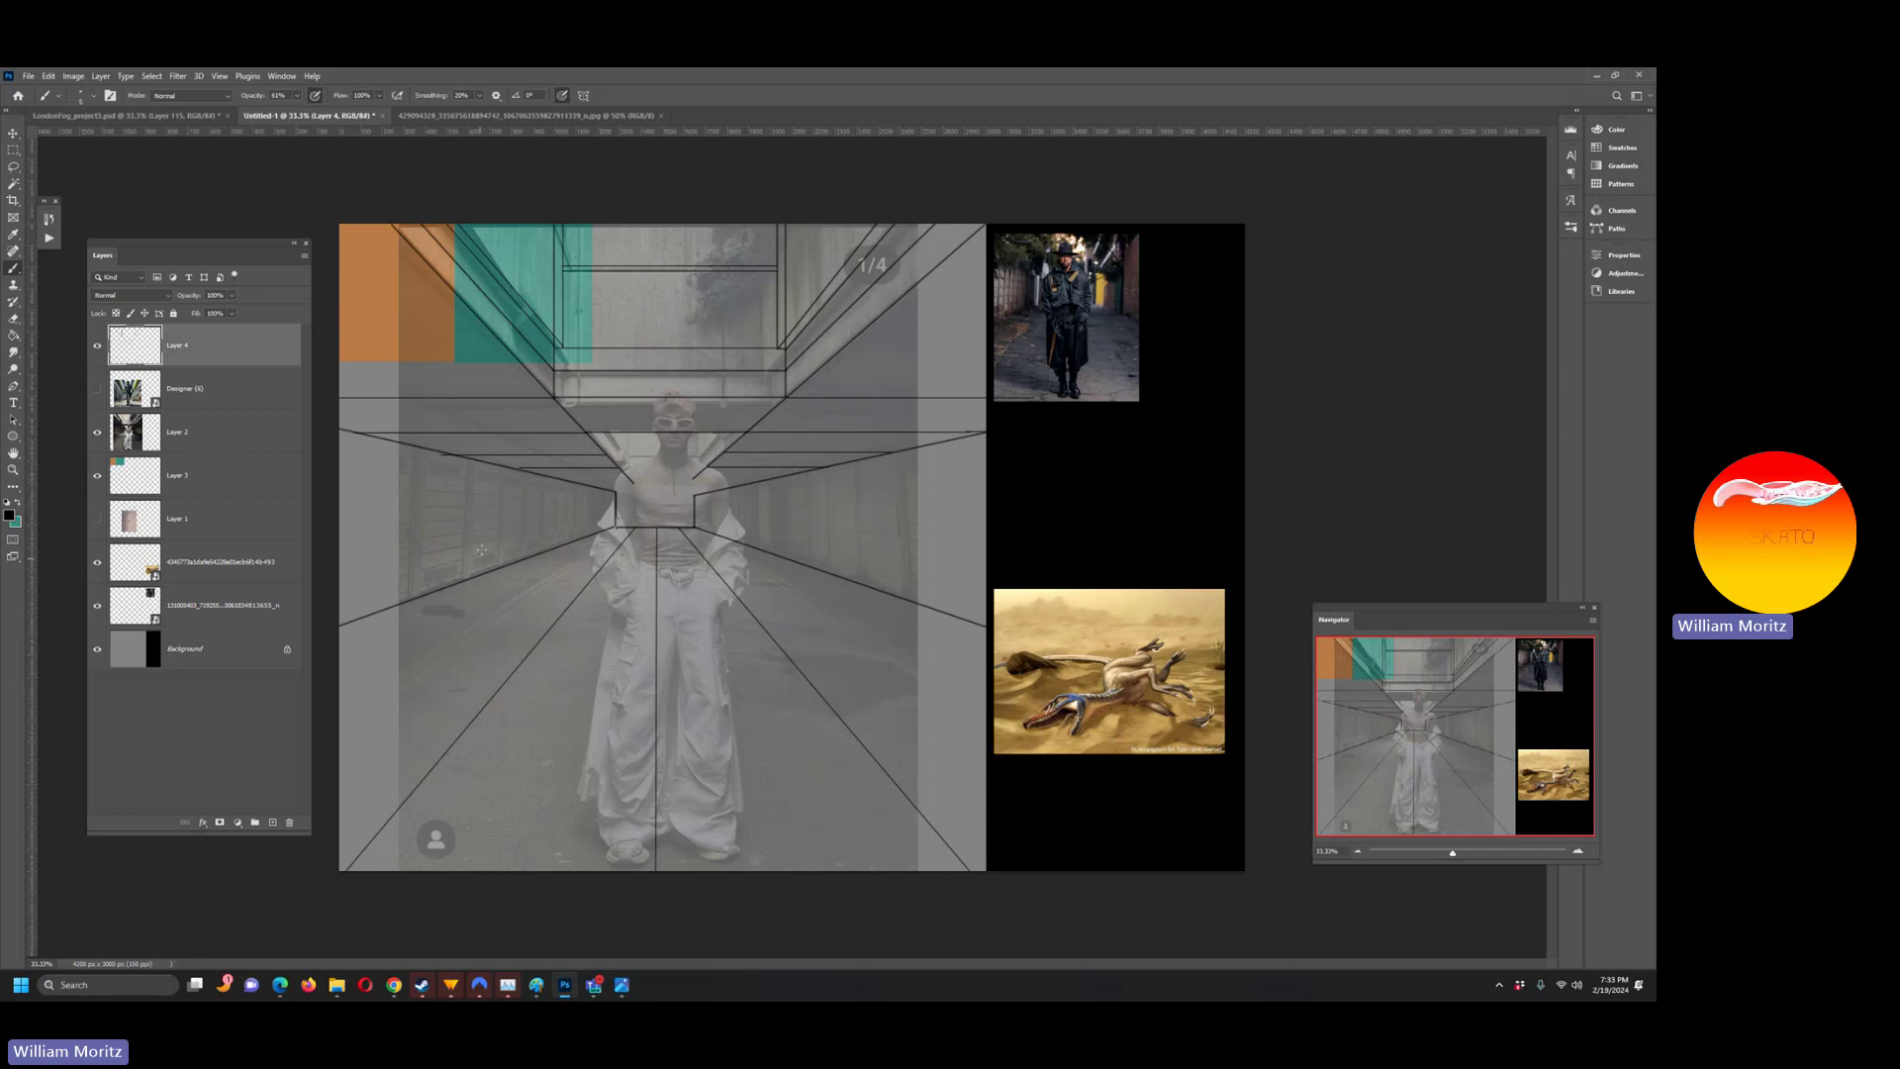
# - Switch to the image viewer and browse the Designer reference images for corridor, pillar and wall ideas, returning to Photoshop
pyautogui.click(624, 984)
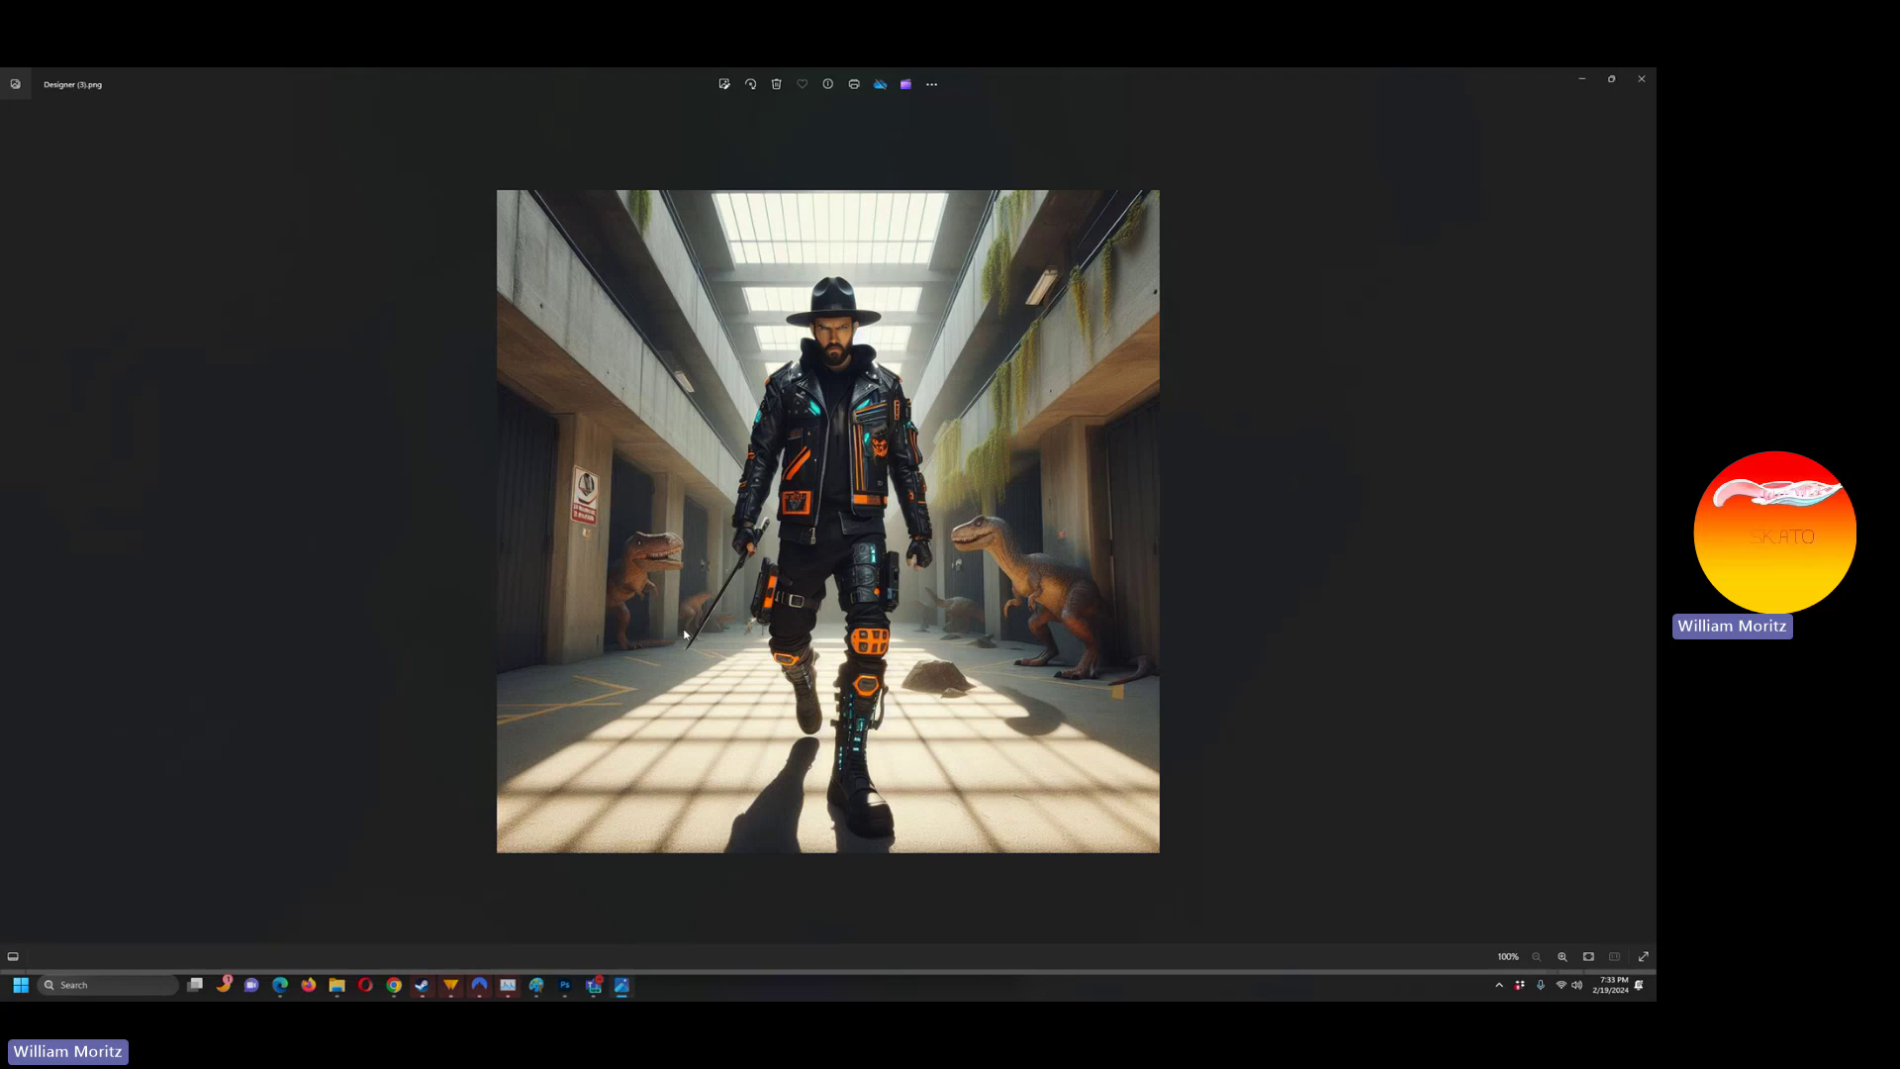
pyautogui.press('Right')
pyautogui.press('Right')
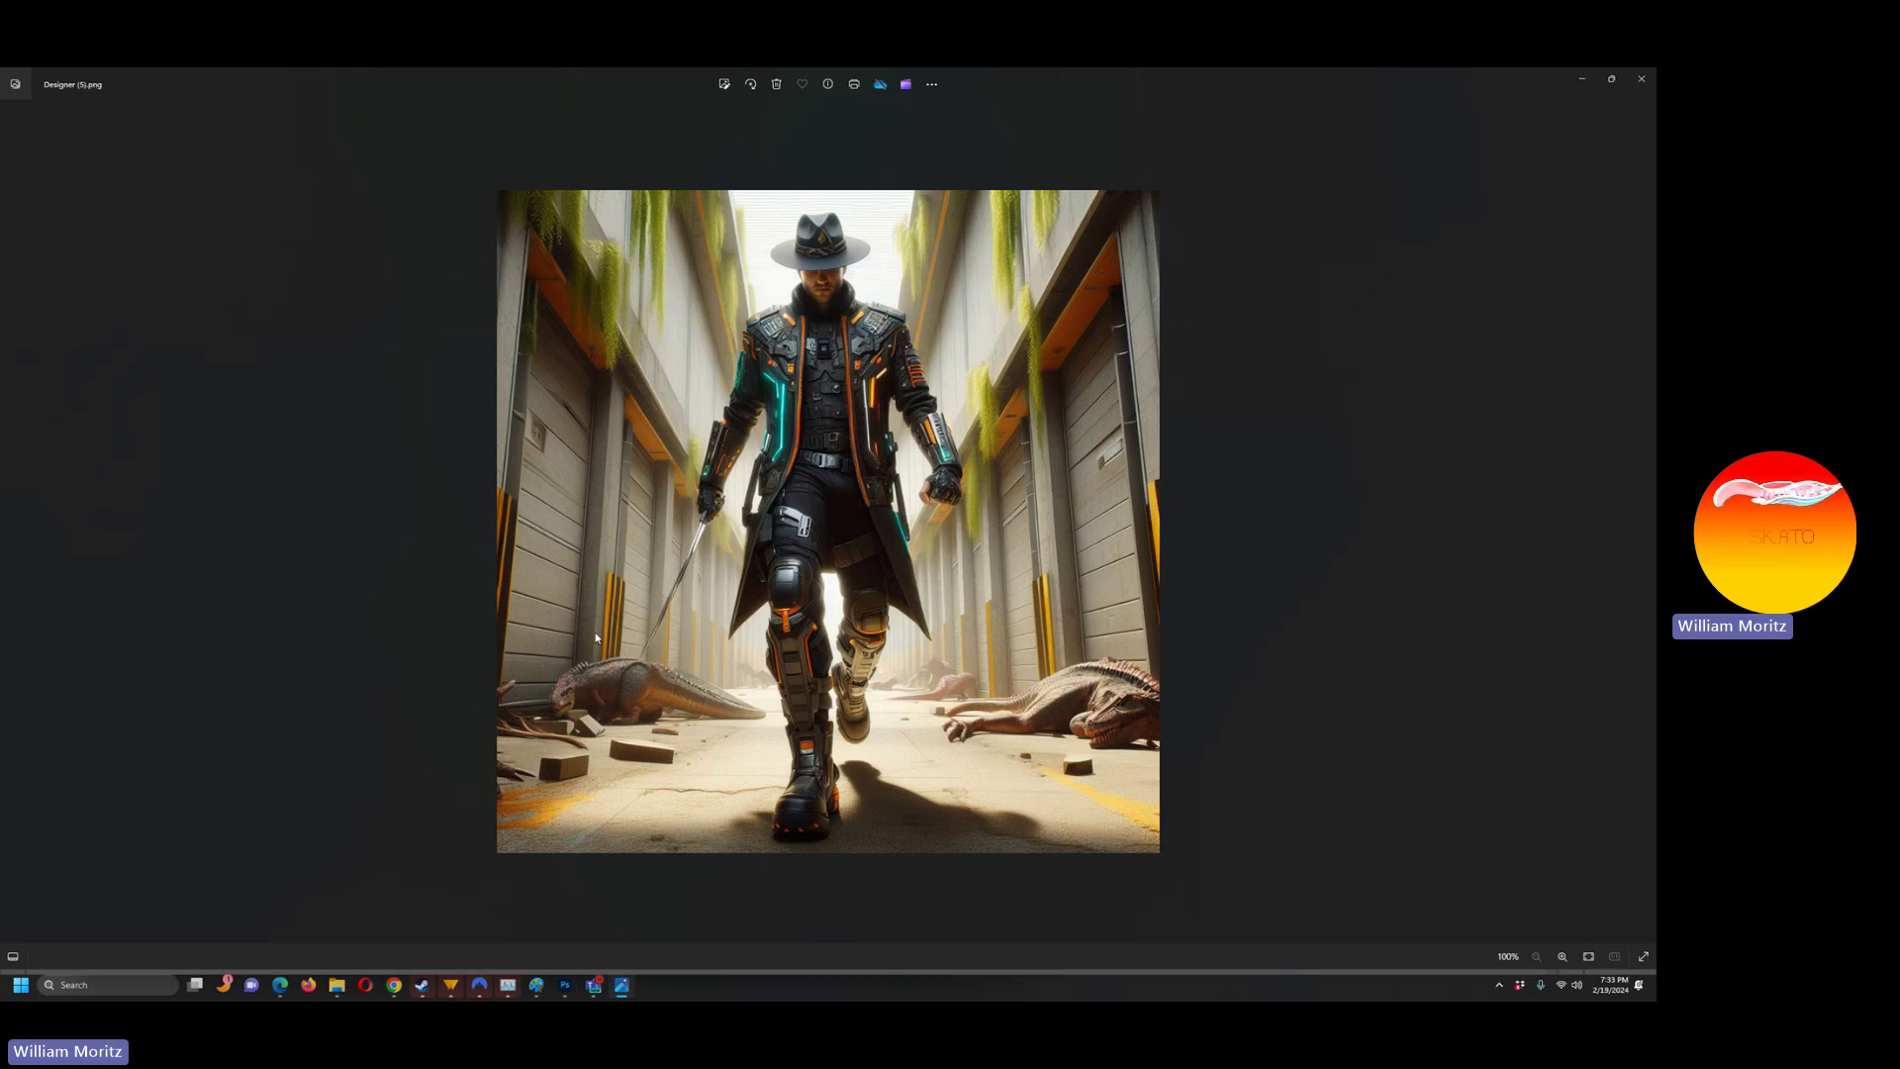
pyautogui.press('Right')
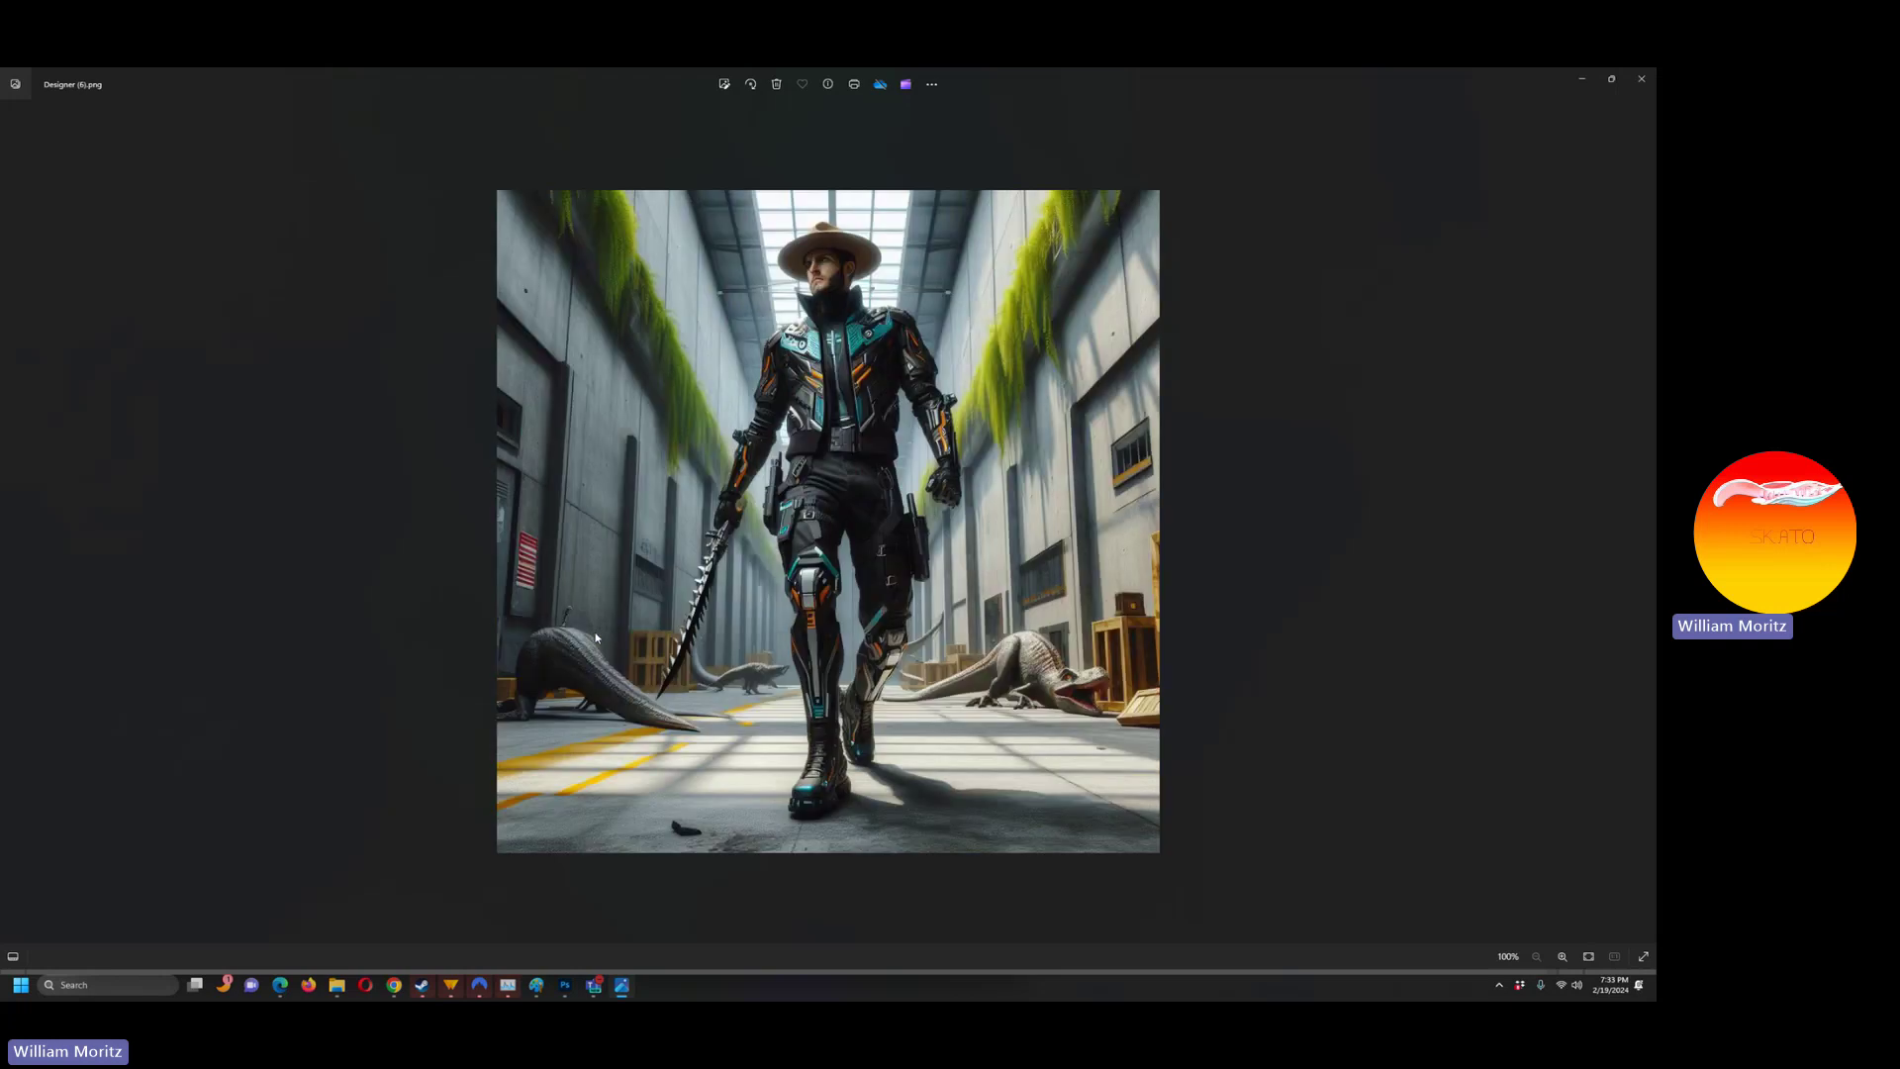
pyautogui.press('Right')
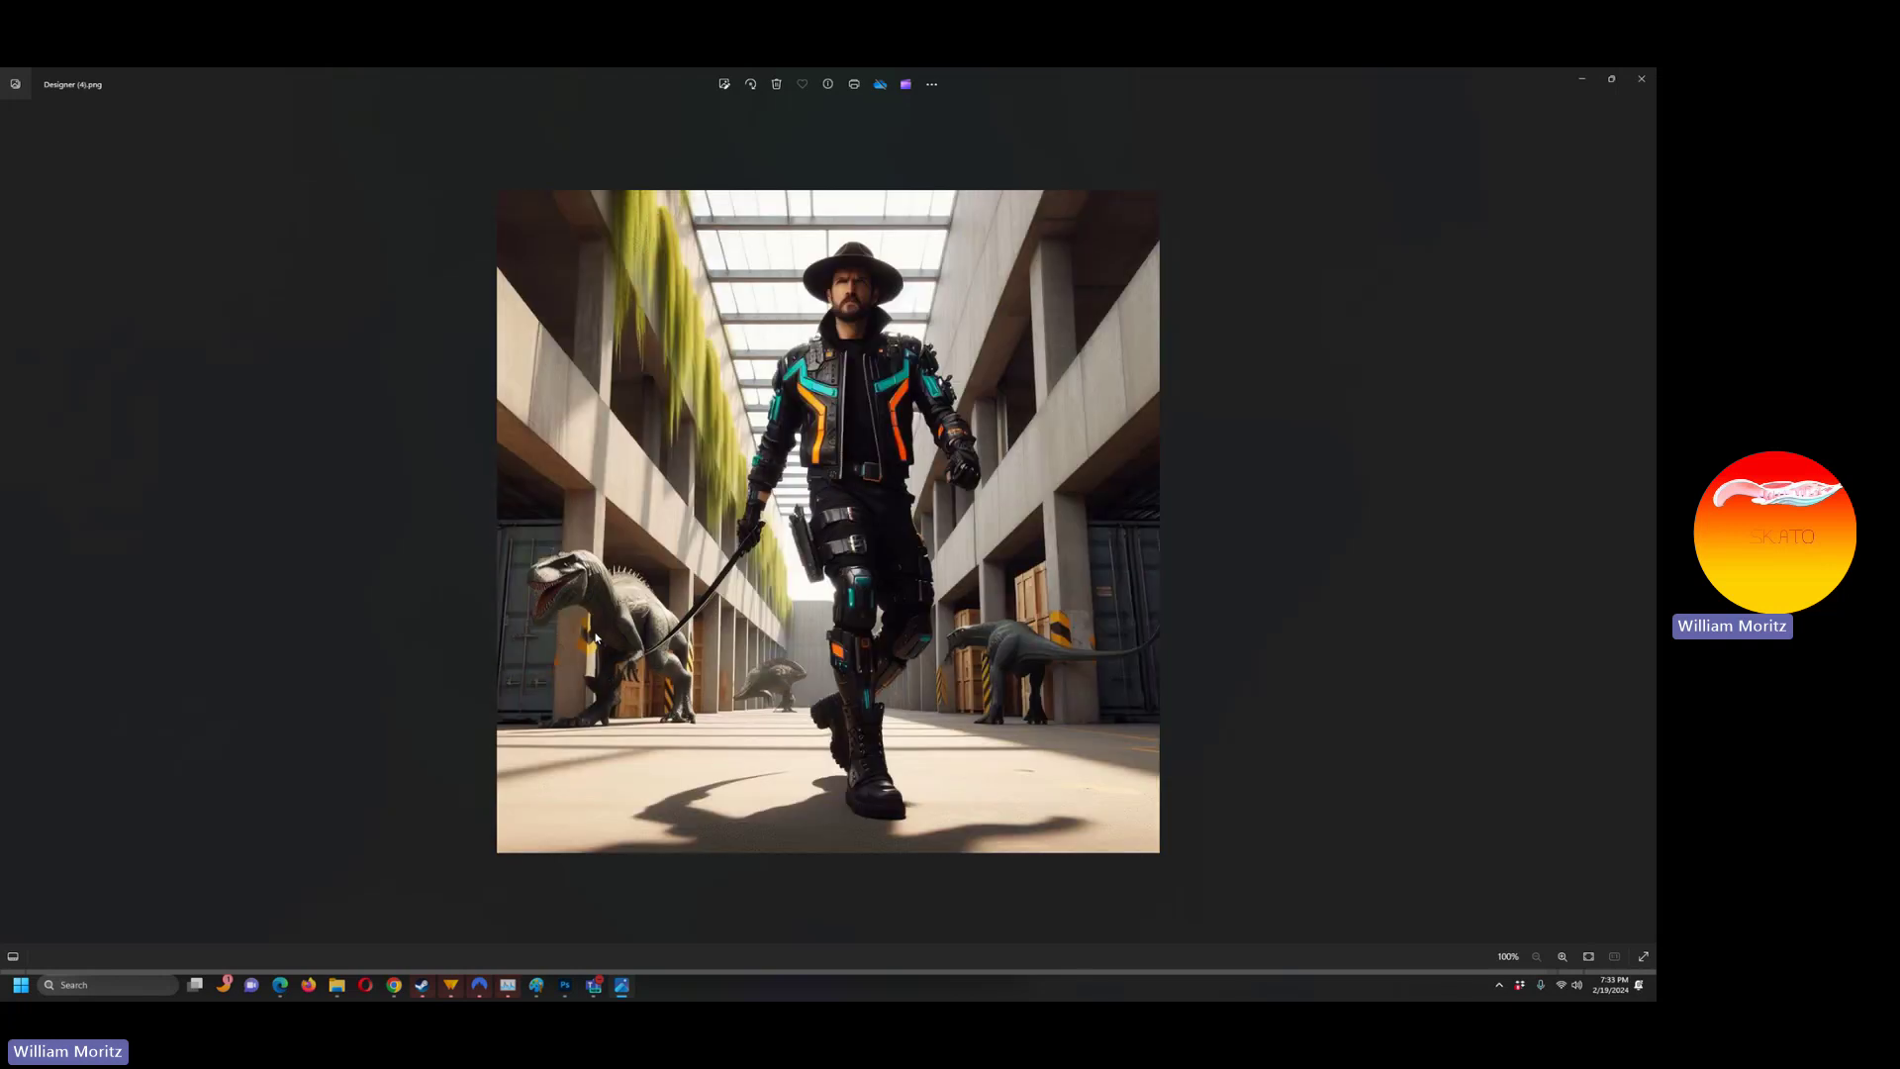
pyautogui.press('Right')
pyautogui.press('Right')
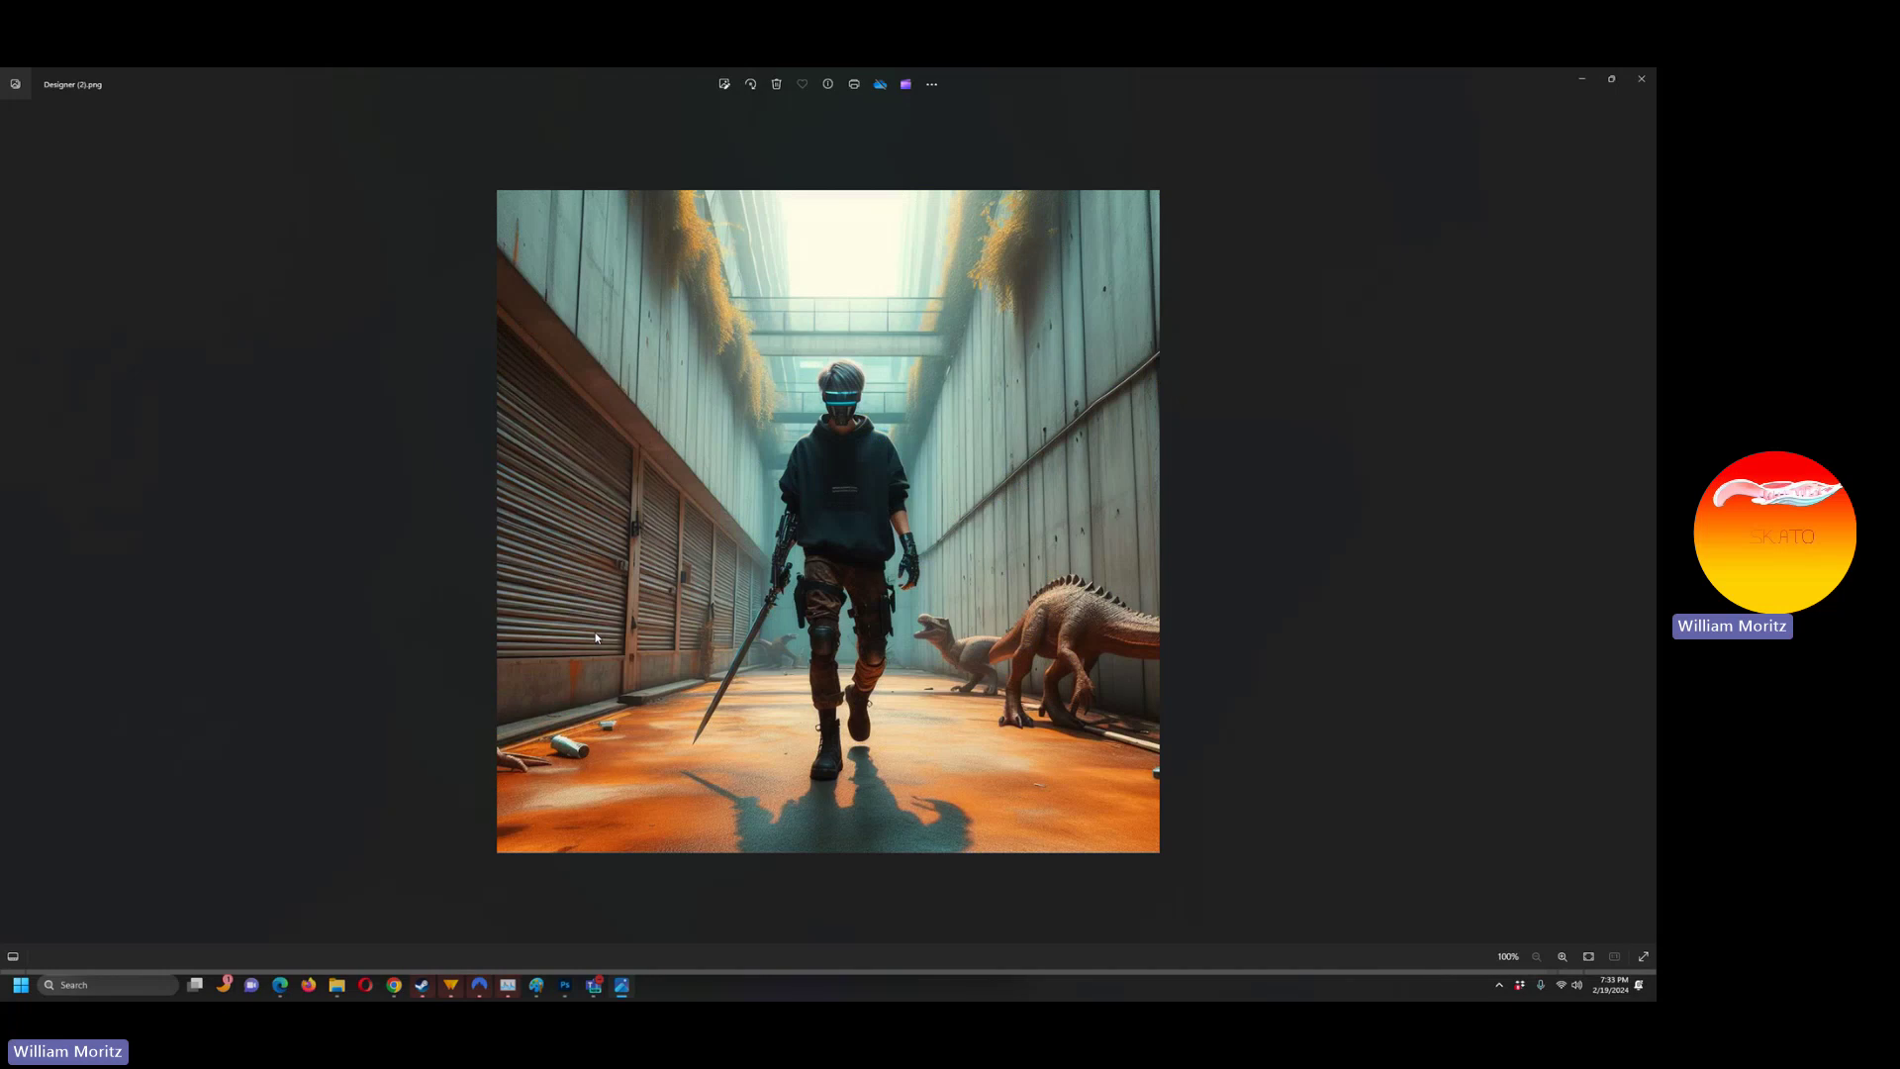
pyautogui.press('Right')
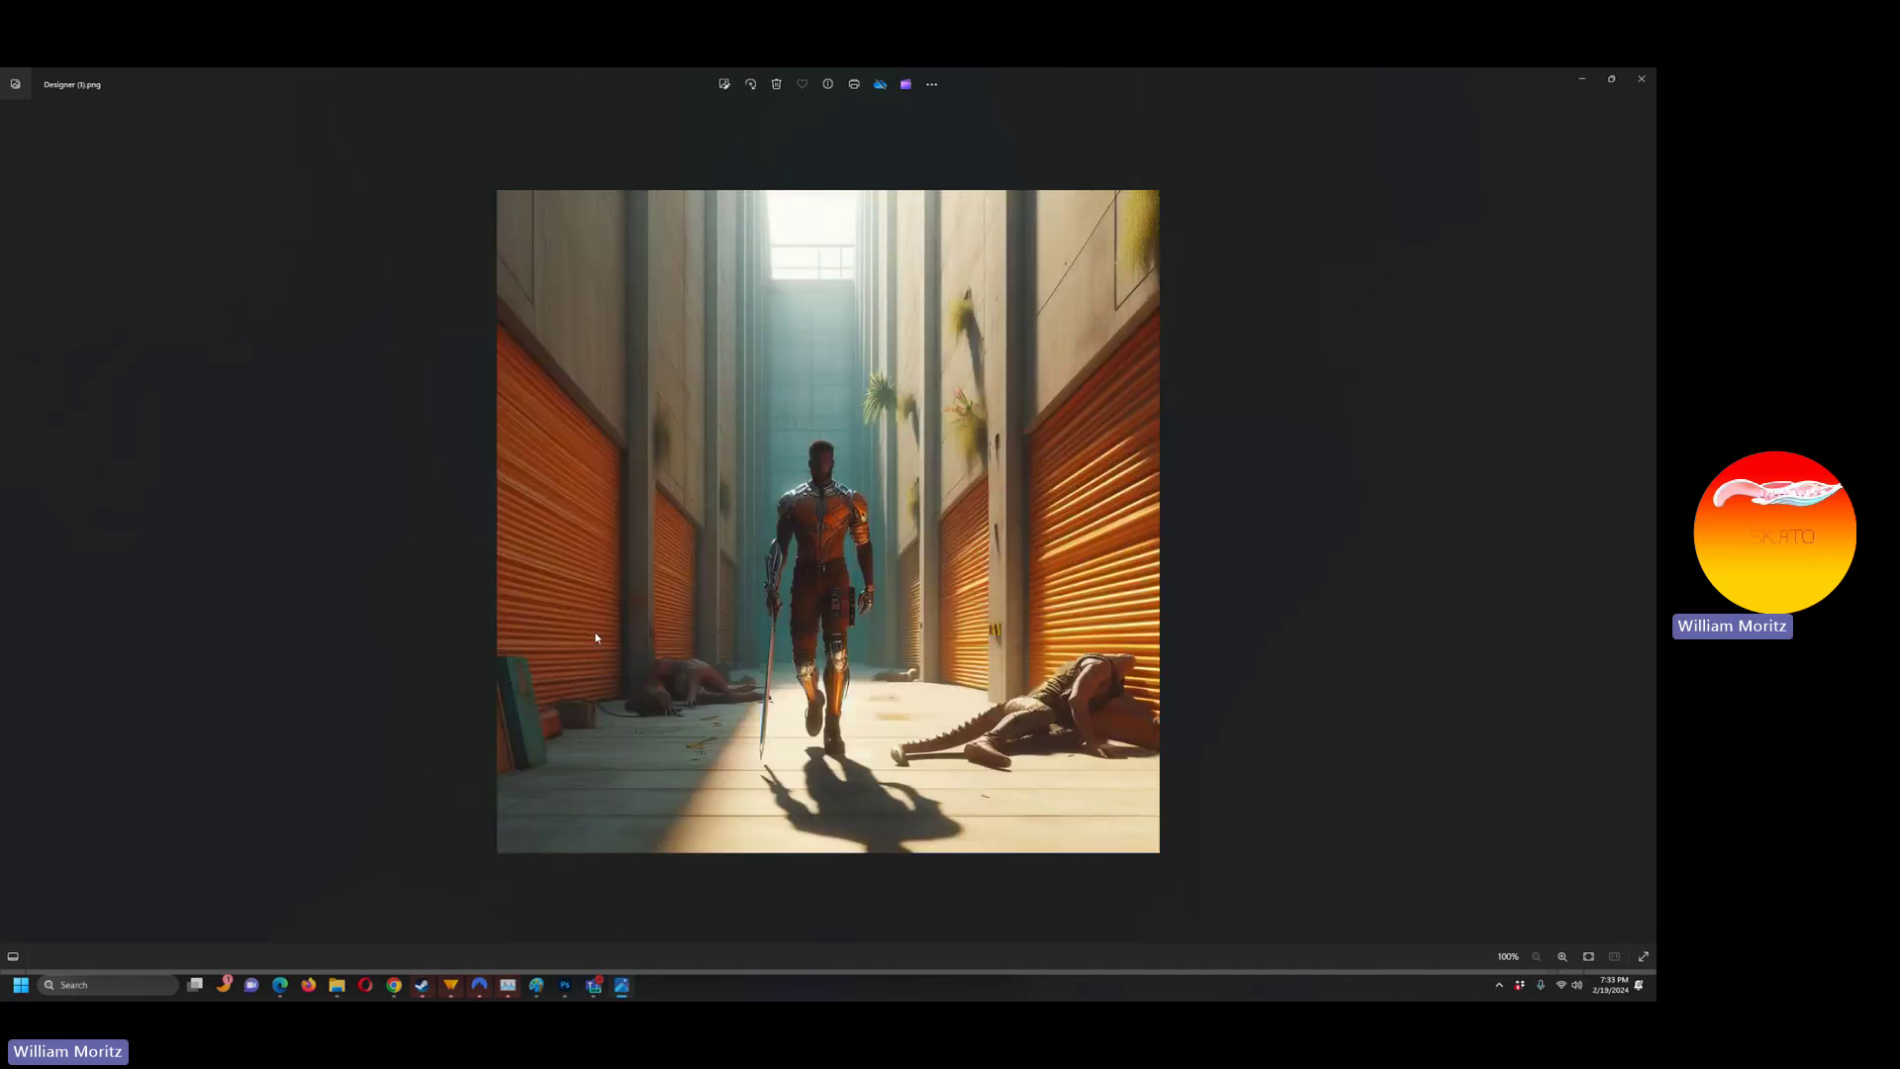
pyautogui.click(1585, 82)
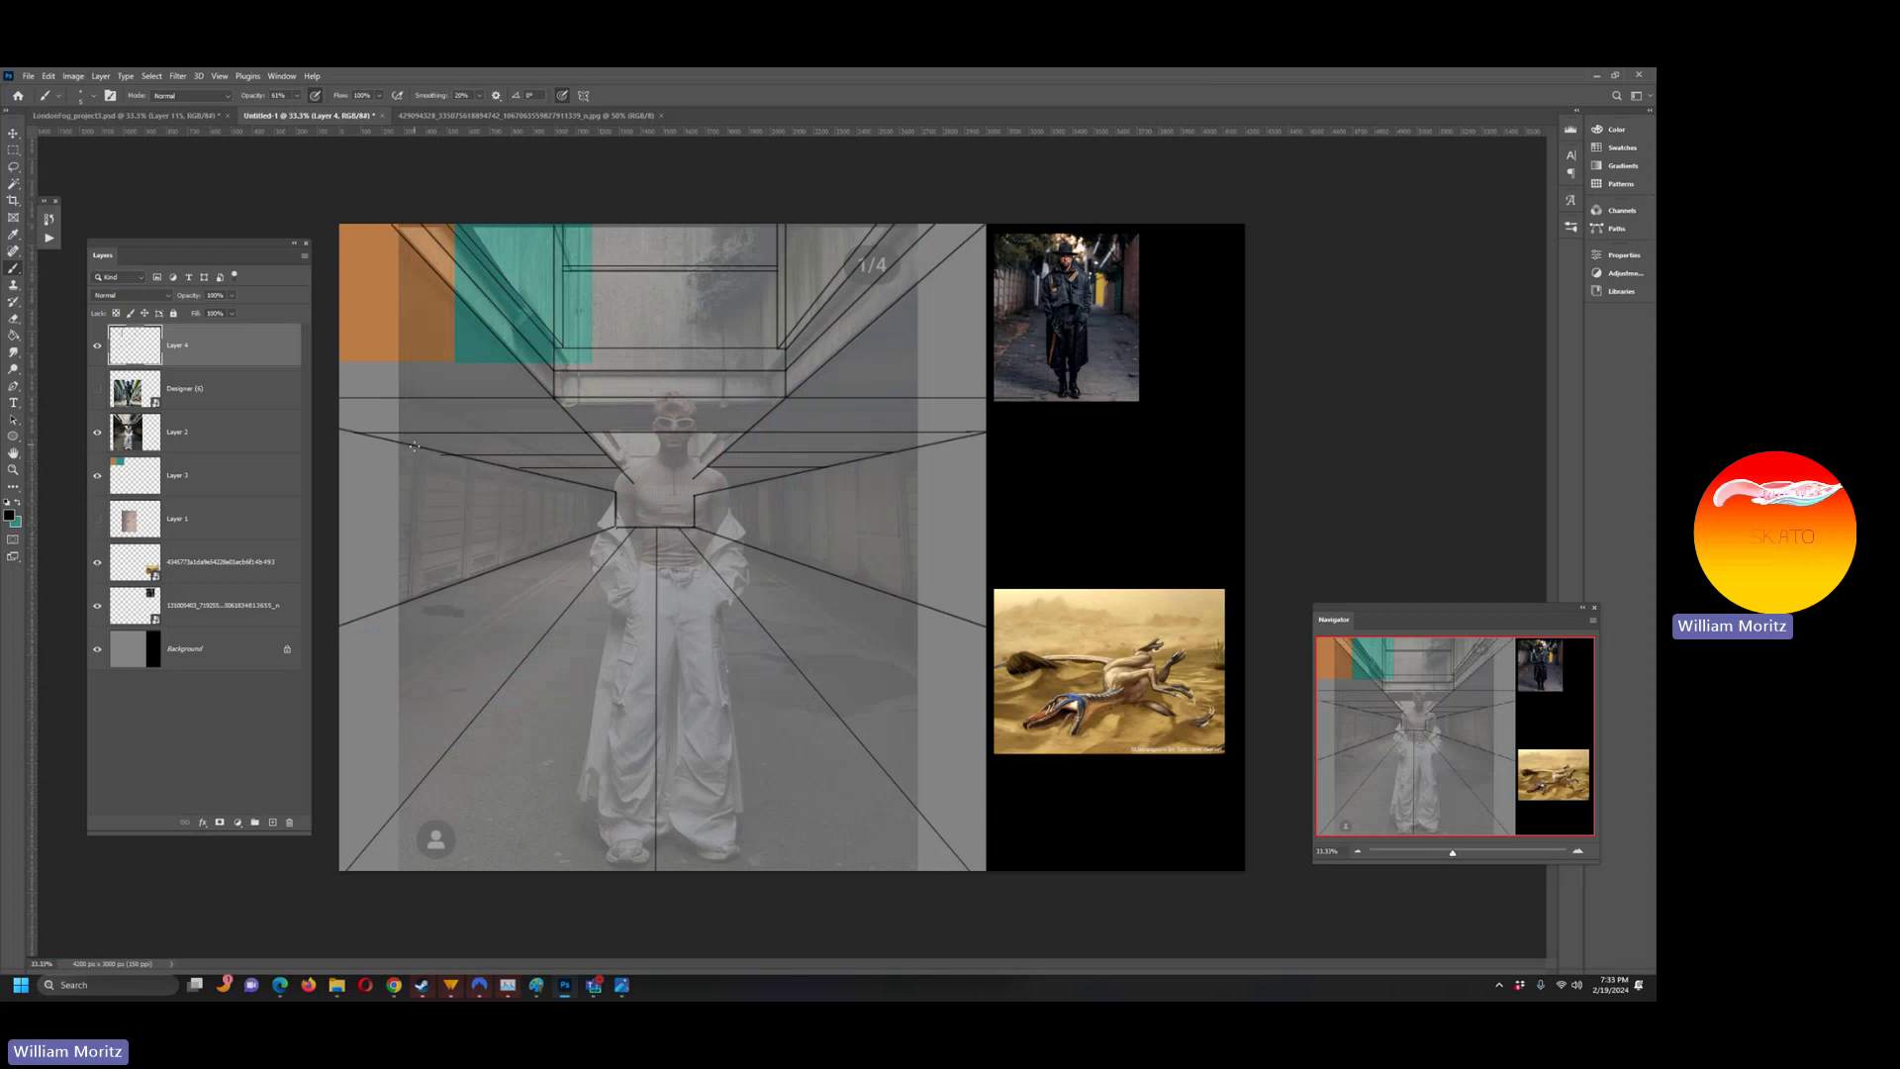
# - Draw the vertical edges of the nearest pillar on the left wall and the nearest pillar on the right wall
pyautogui.moveTo(415, 448); pyautogui.dragTo(418, 585)
pyautogui.moveTo(426, 449); pyautogui.dragTo(425, 599)
pyautogui.moveTo(430, 590); pyautogui.dragTo(431, 448)
pyautogui.moveTo(889, 593); pyautogui.dragTo(889, 462)
pyautogui.moveTo(875, 458); pyautogui.dragTo(880, 592)
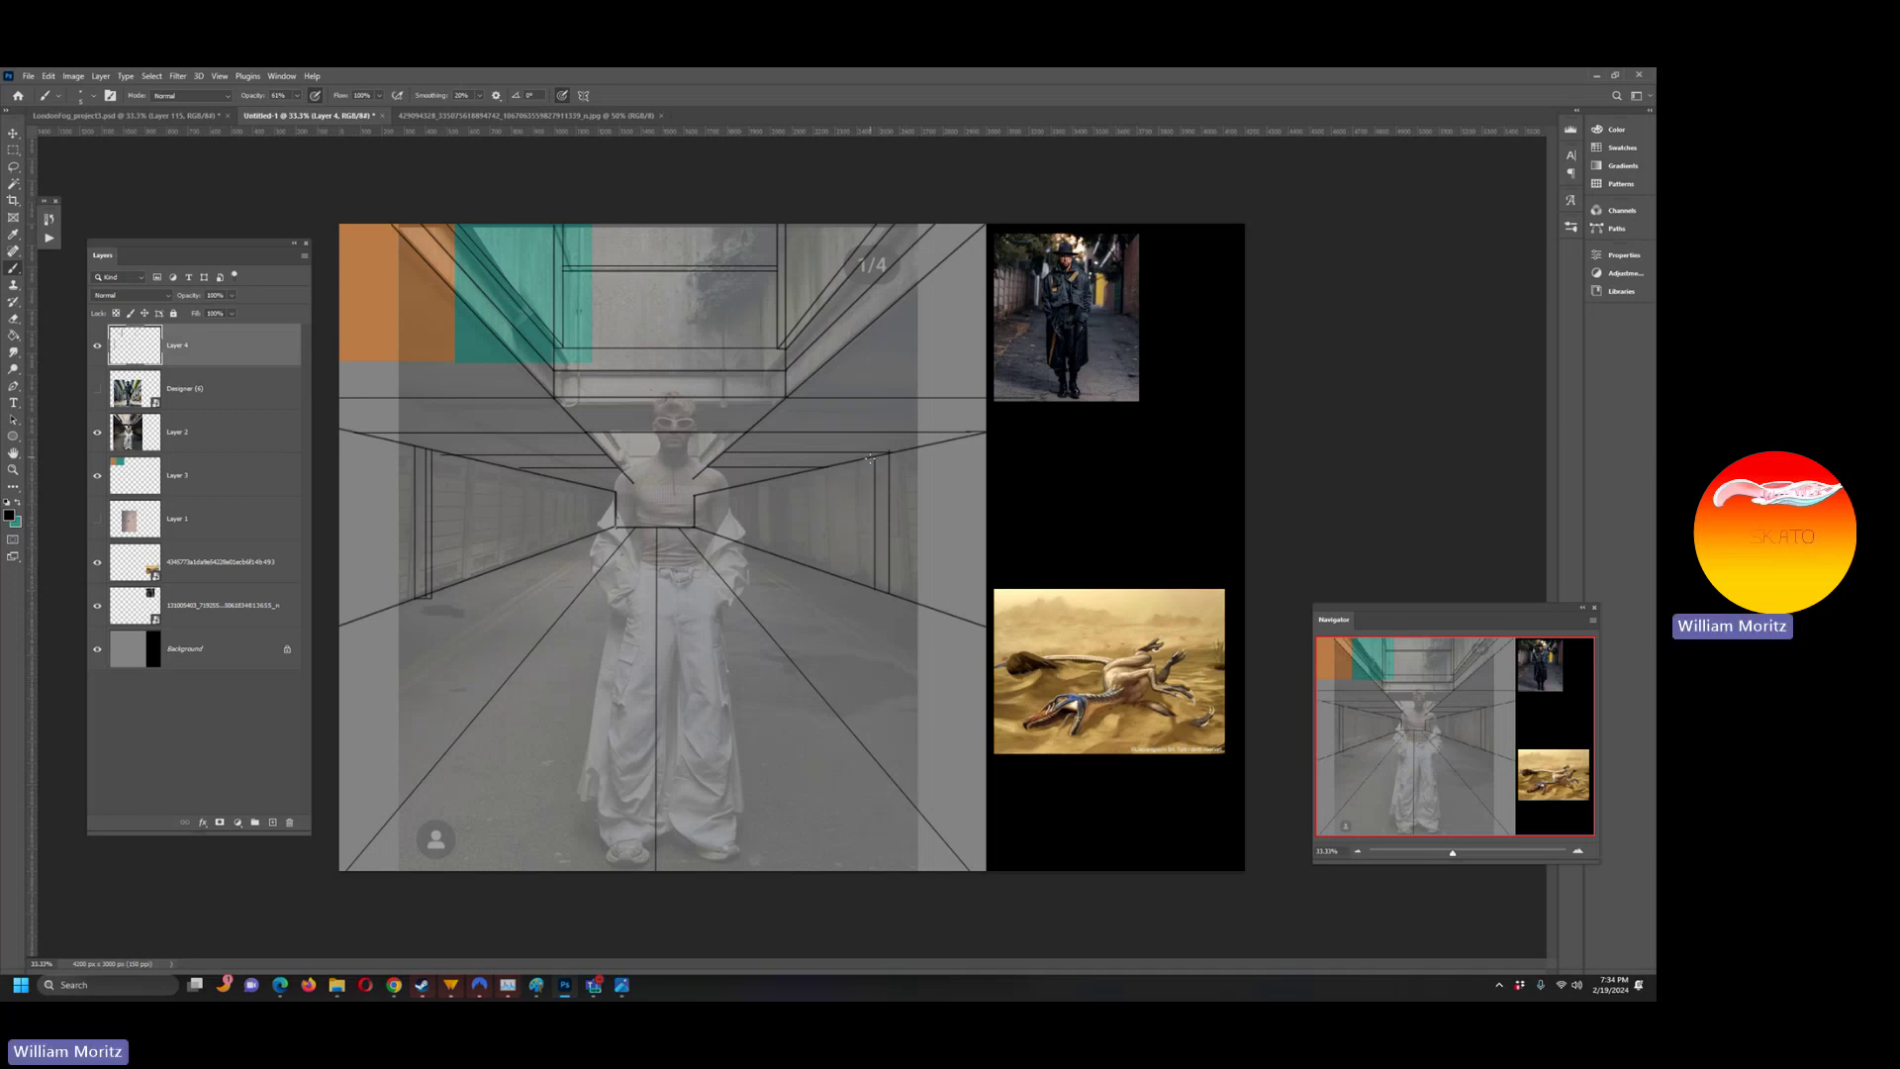
pyautogui.moveTo(869, 456); pyautogui.dragTo(864, 596)
# - Draw the vertical edges of the second pillar on the right and left walls, farther back than the nearest pair
pyautogui.moveTo(802, 568); pyautogui.dragTo(802, 471)
pyautogui.moveTo(498, 568); pyautogui.dragTo(497, 499)
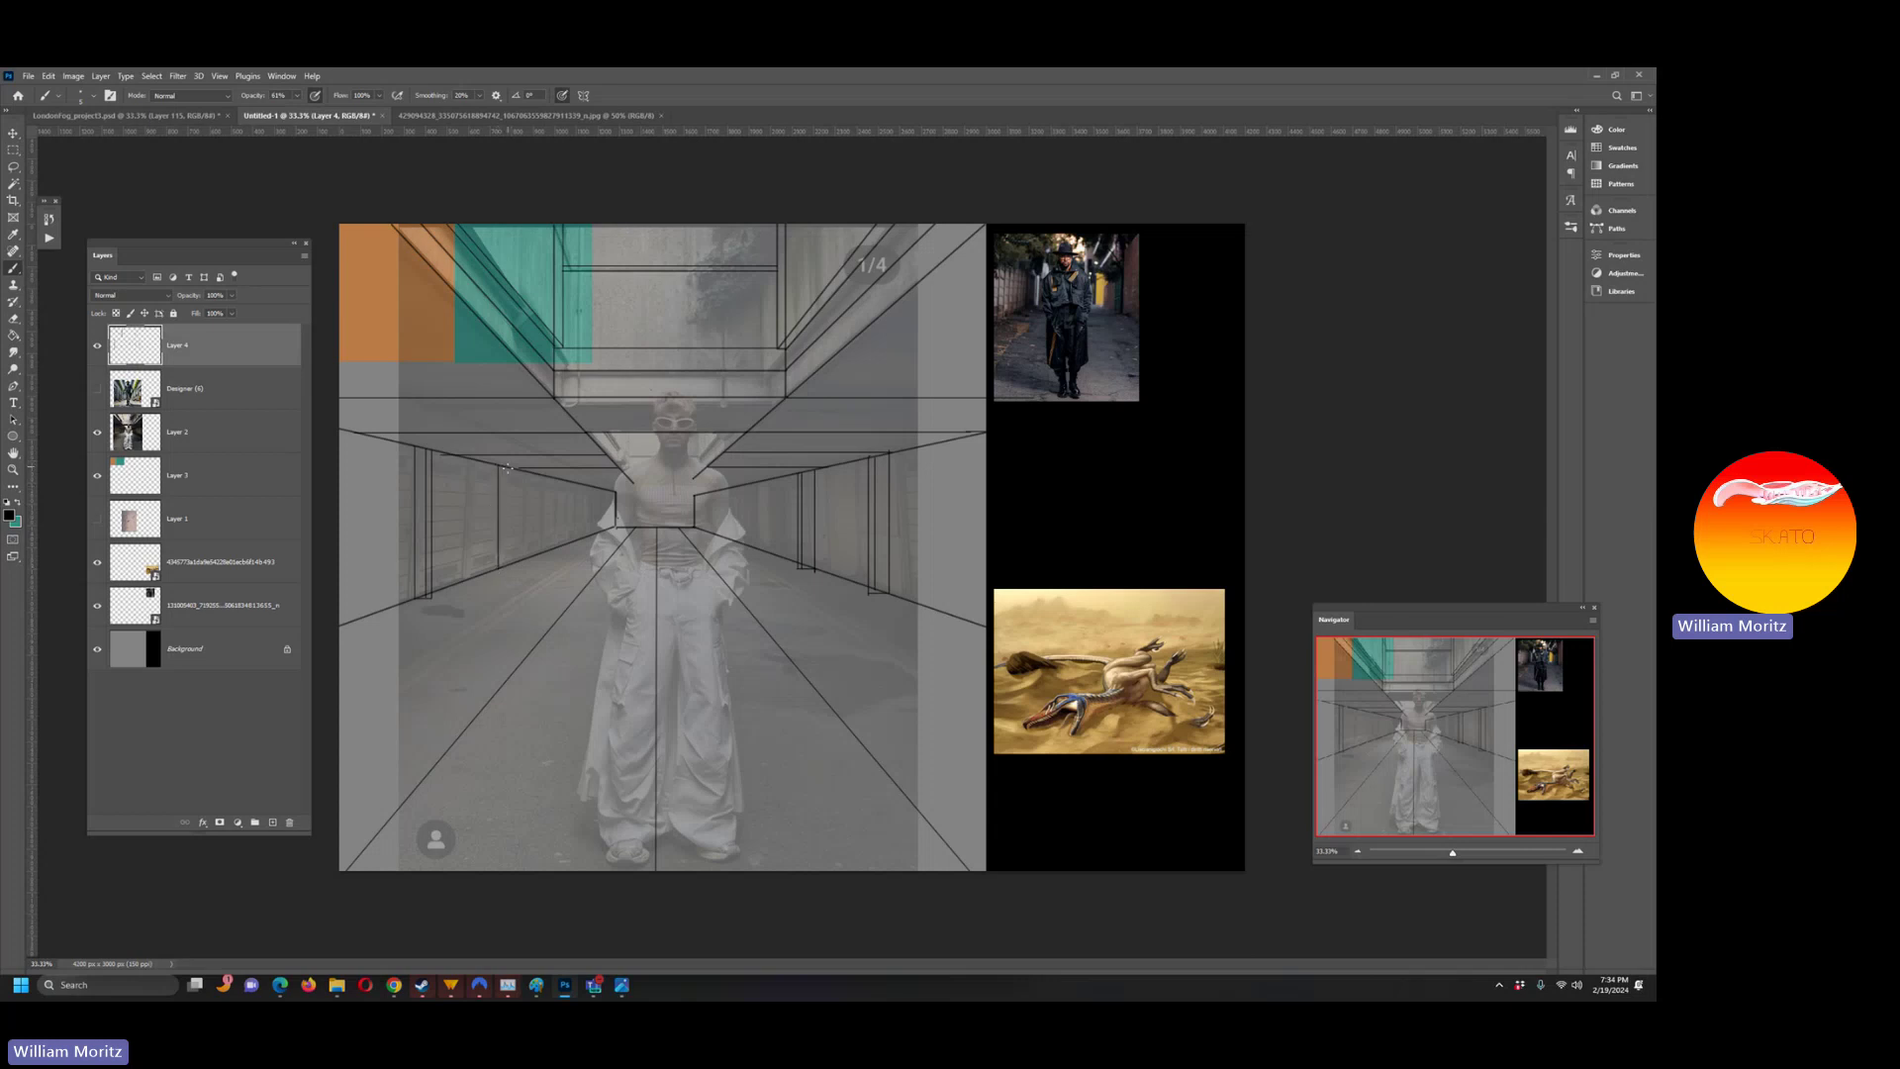
pyautogui.moveTo(507, 496); pyautogui.dragTo(506, 571)
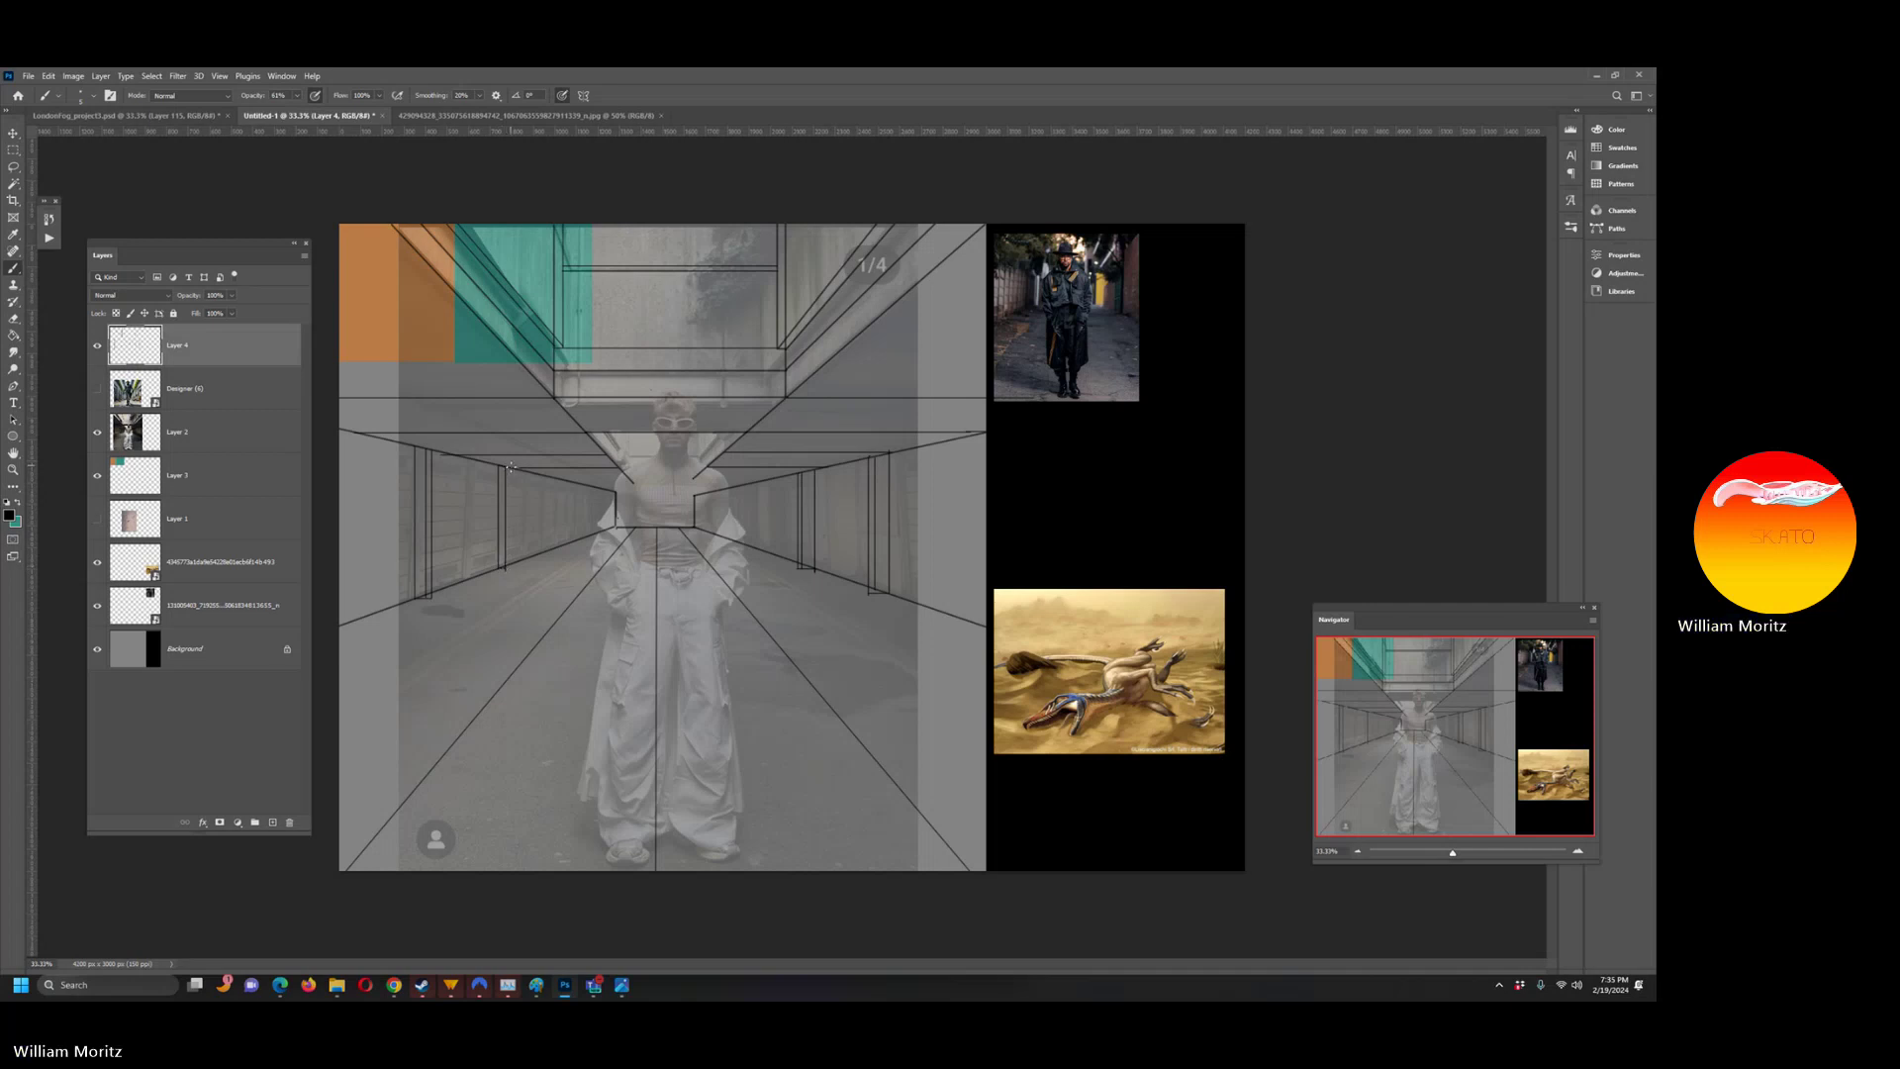
pyautogui.moveTo(509, 467); pyautogui.dragTo(510, 568)
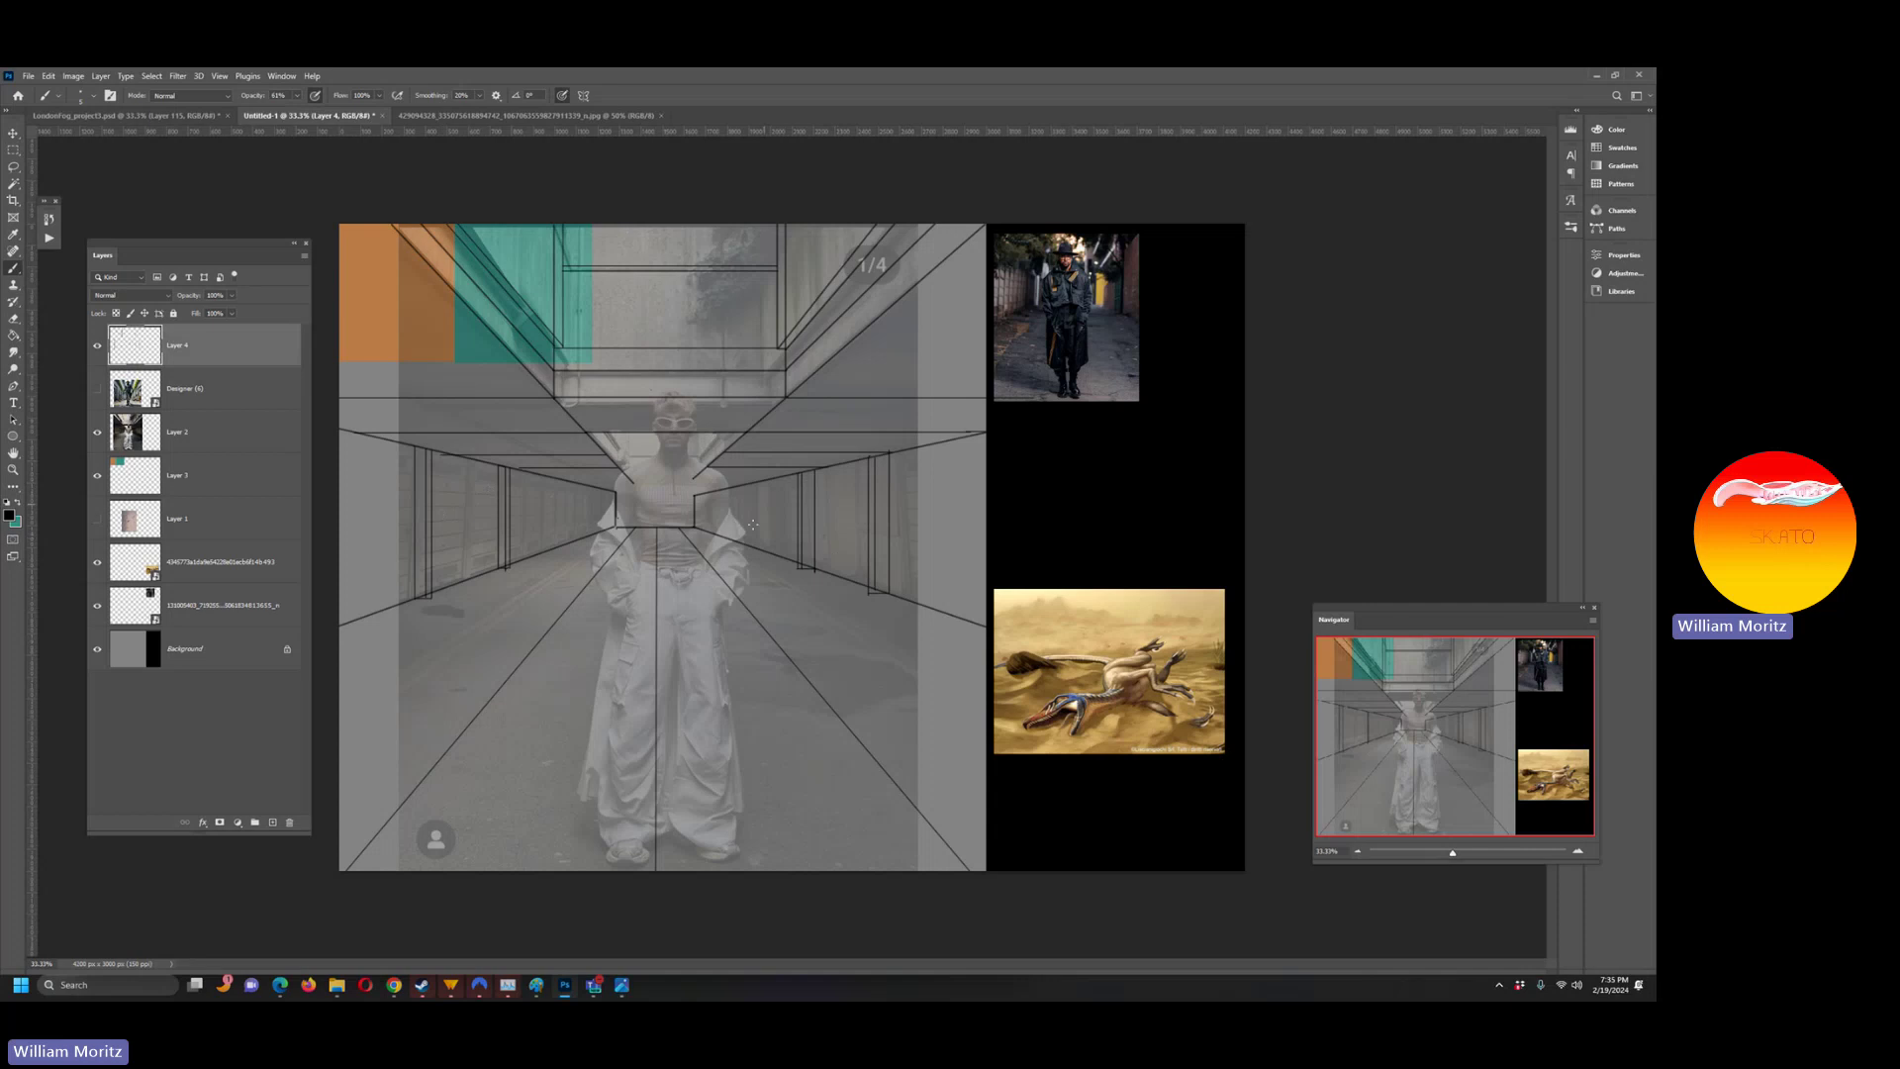
# - Draw the three vertical edges of the third pillar on the left wall, working at 66.67% zoom
pyautogui.click(13, 469)
pyautogui.click(623, 478)
pyautogui.click(623, 478)
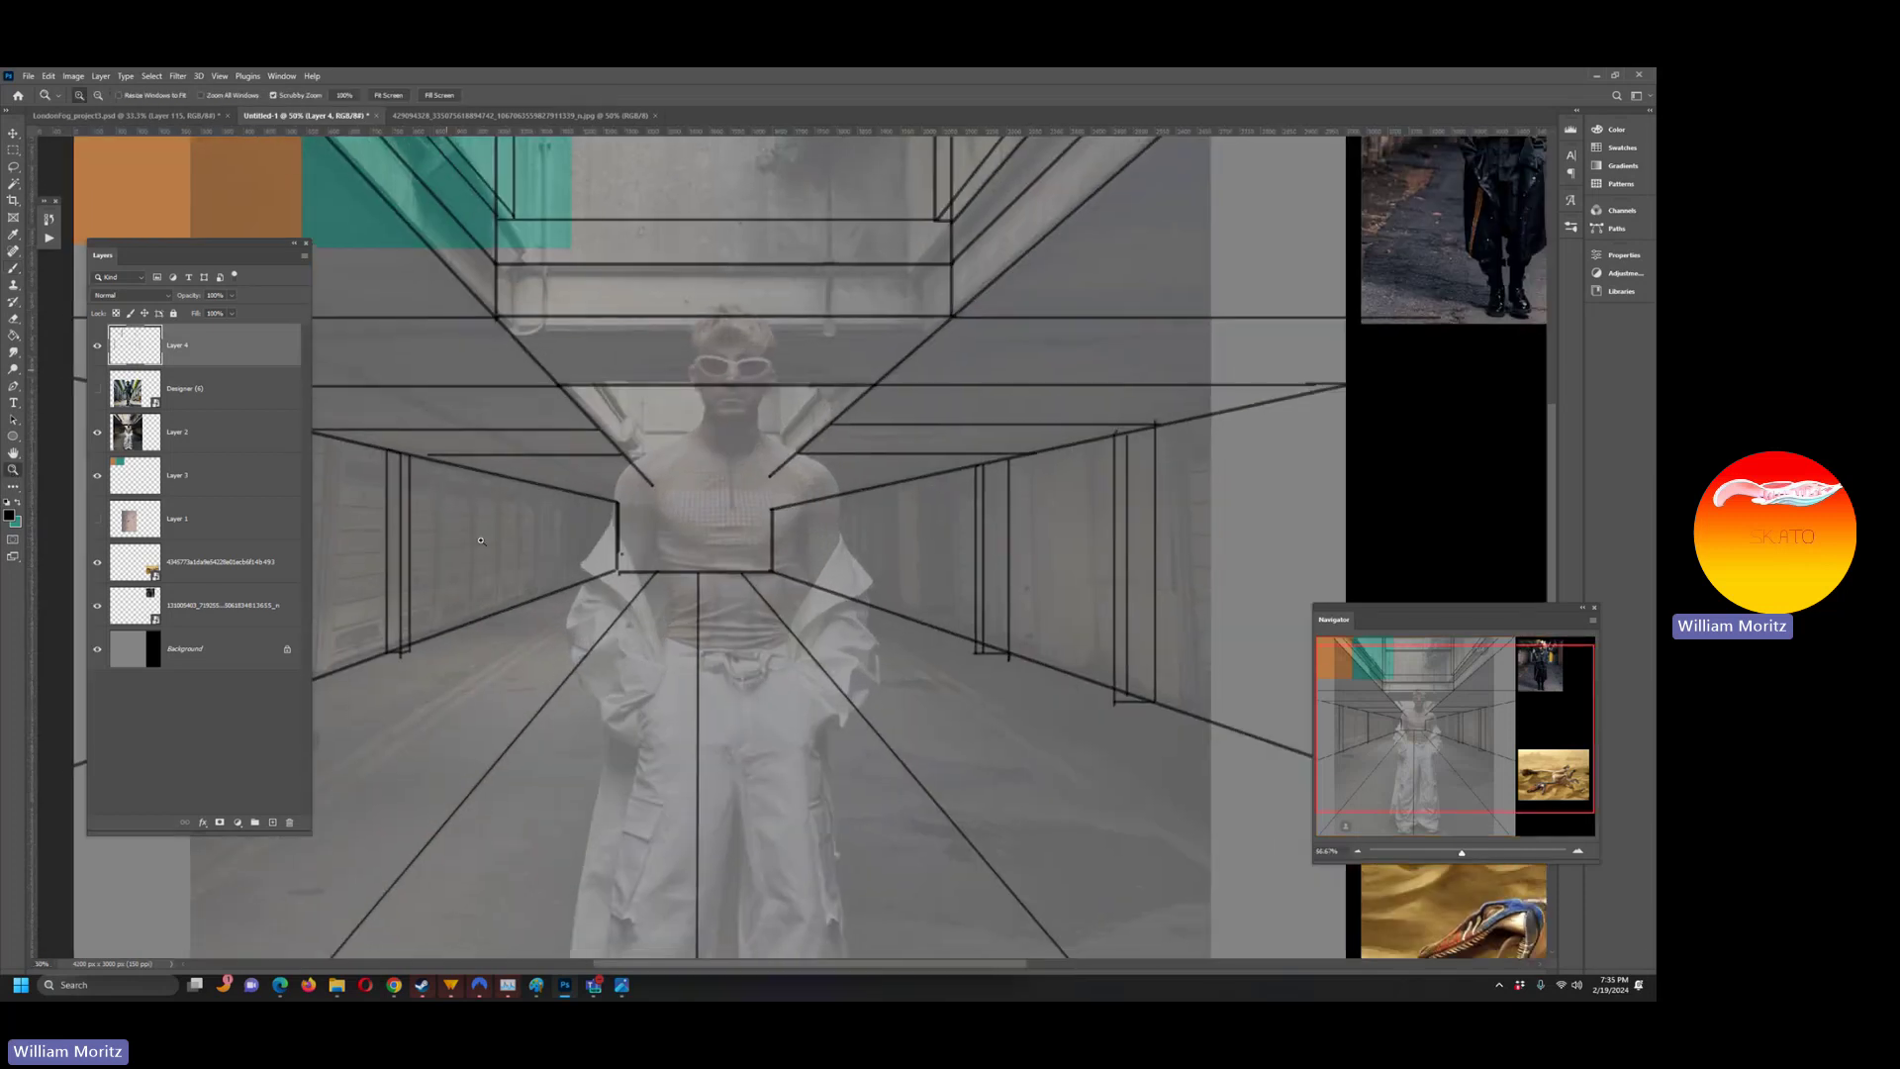
pyautogui.press('b')
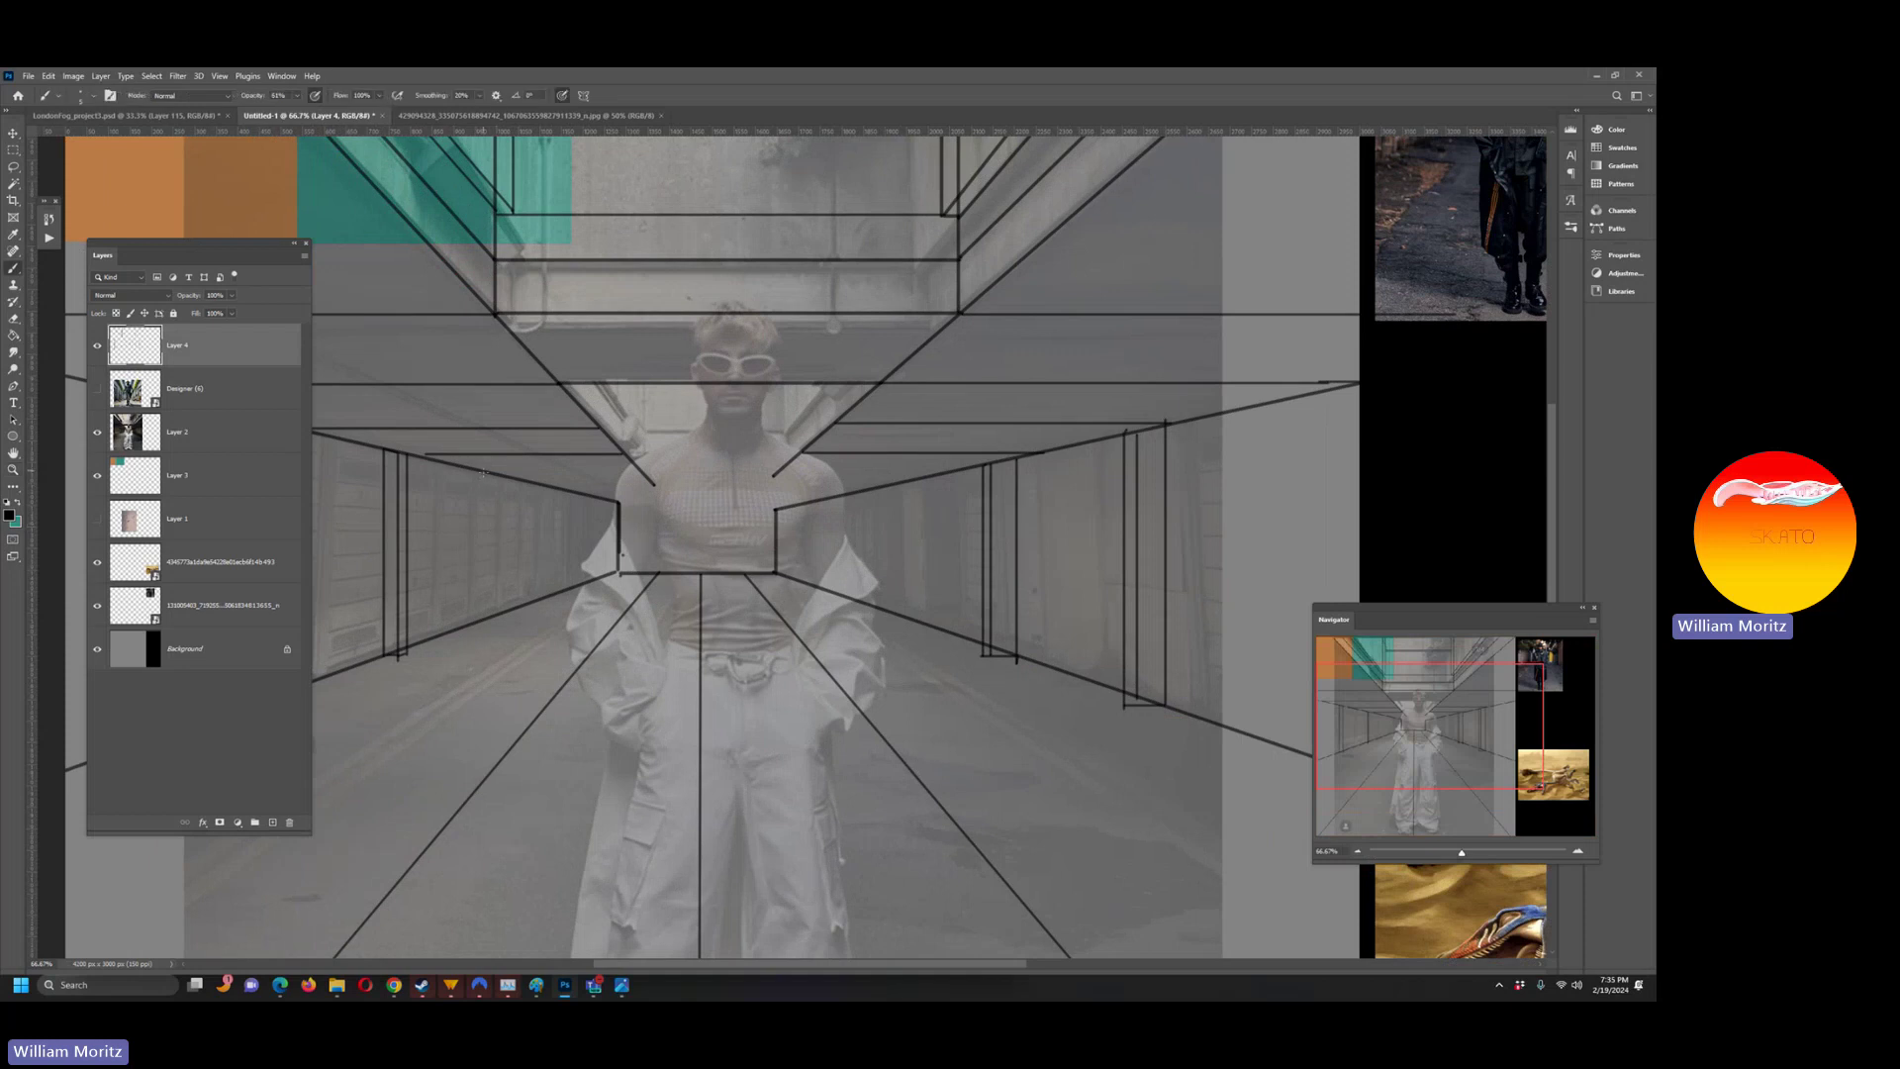
pyautogui.moveTo(484, 472); pyautogui.dragTo(480, 619)
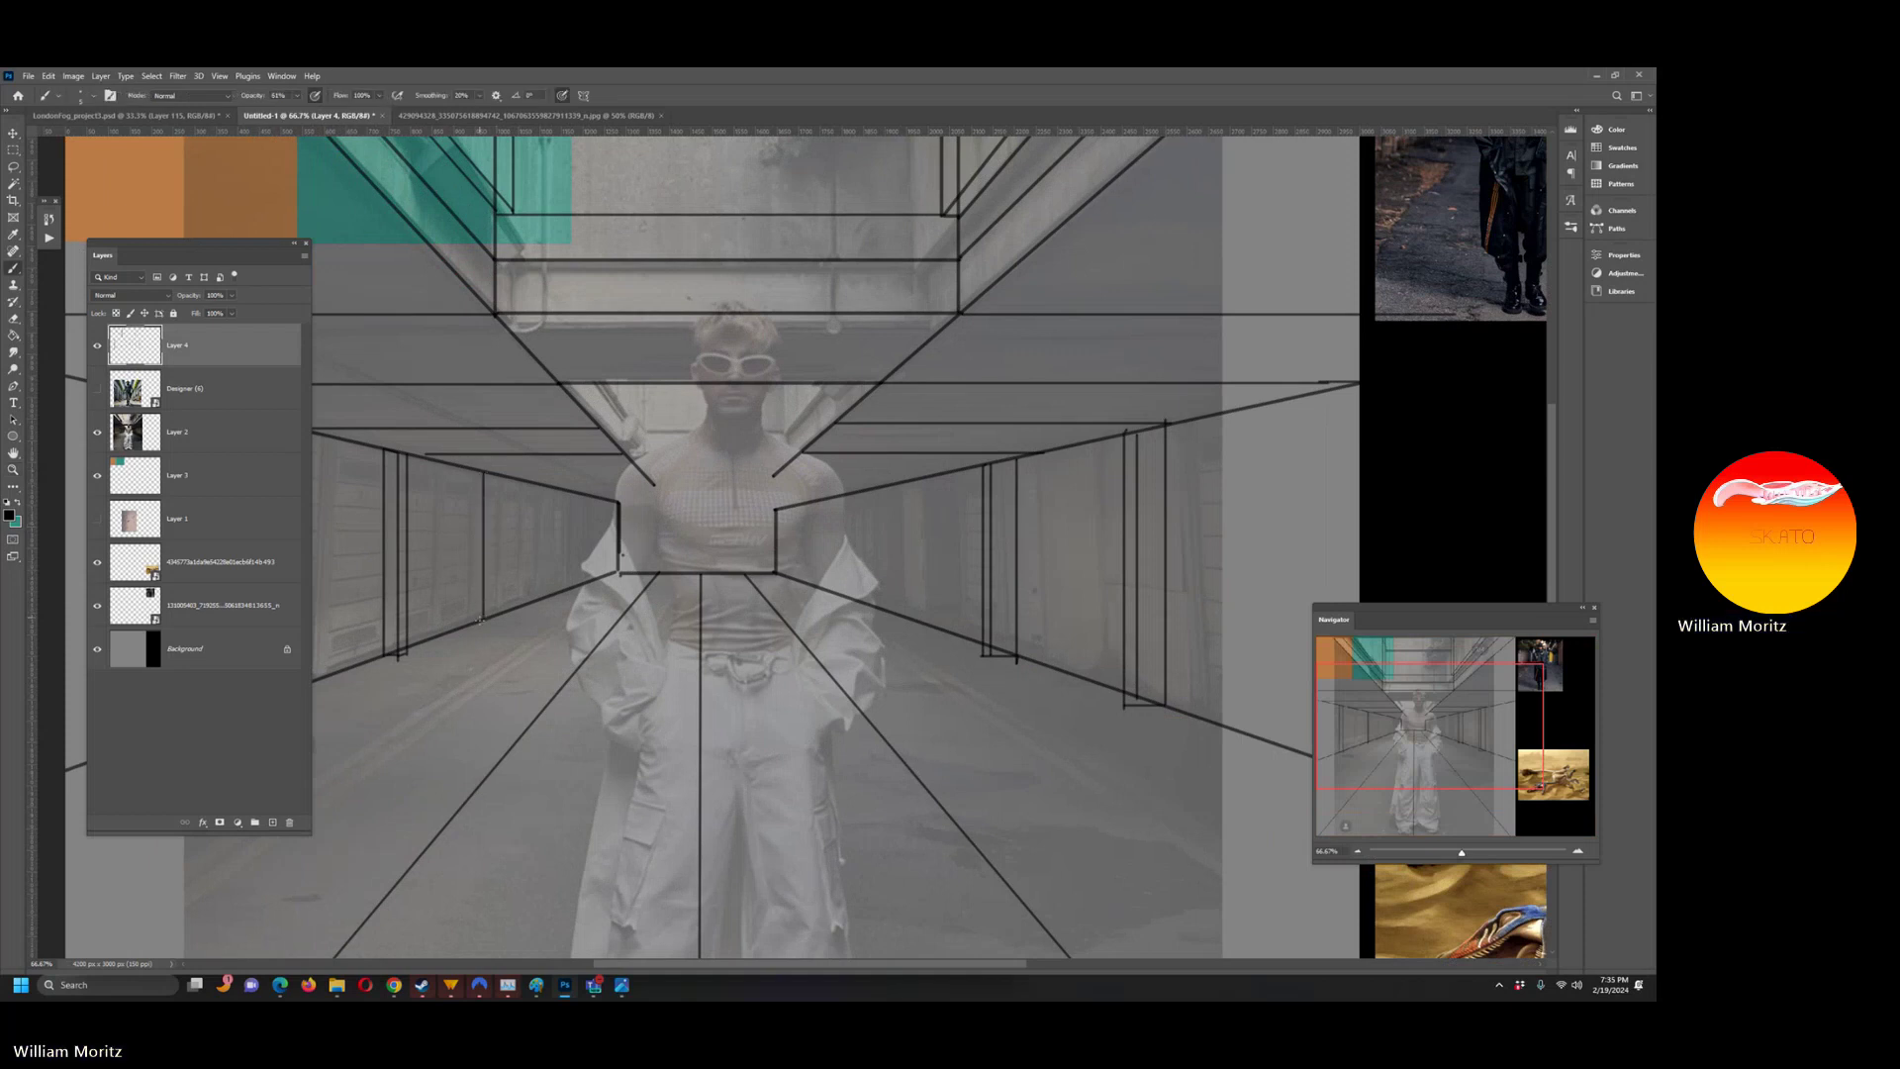
pyautogui.moveTo(495, 476); pyautogui.dragTo(495, 611)
pyautogui.moveTo(501, 478); pyautogui.dragTo(500, 618)
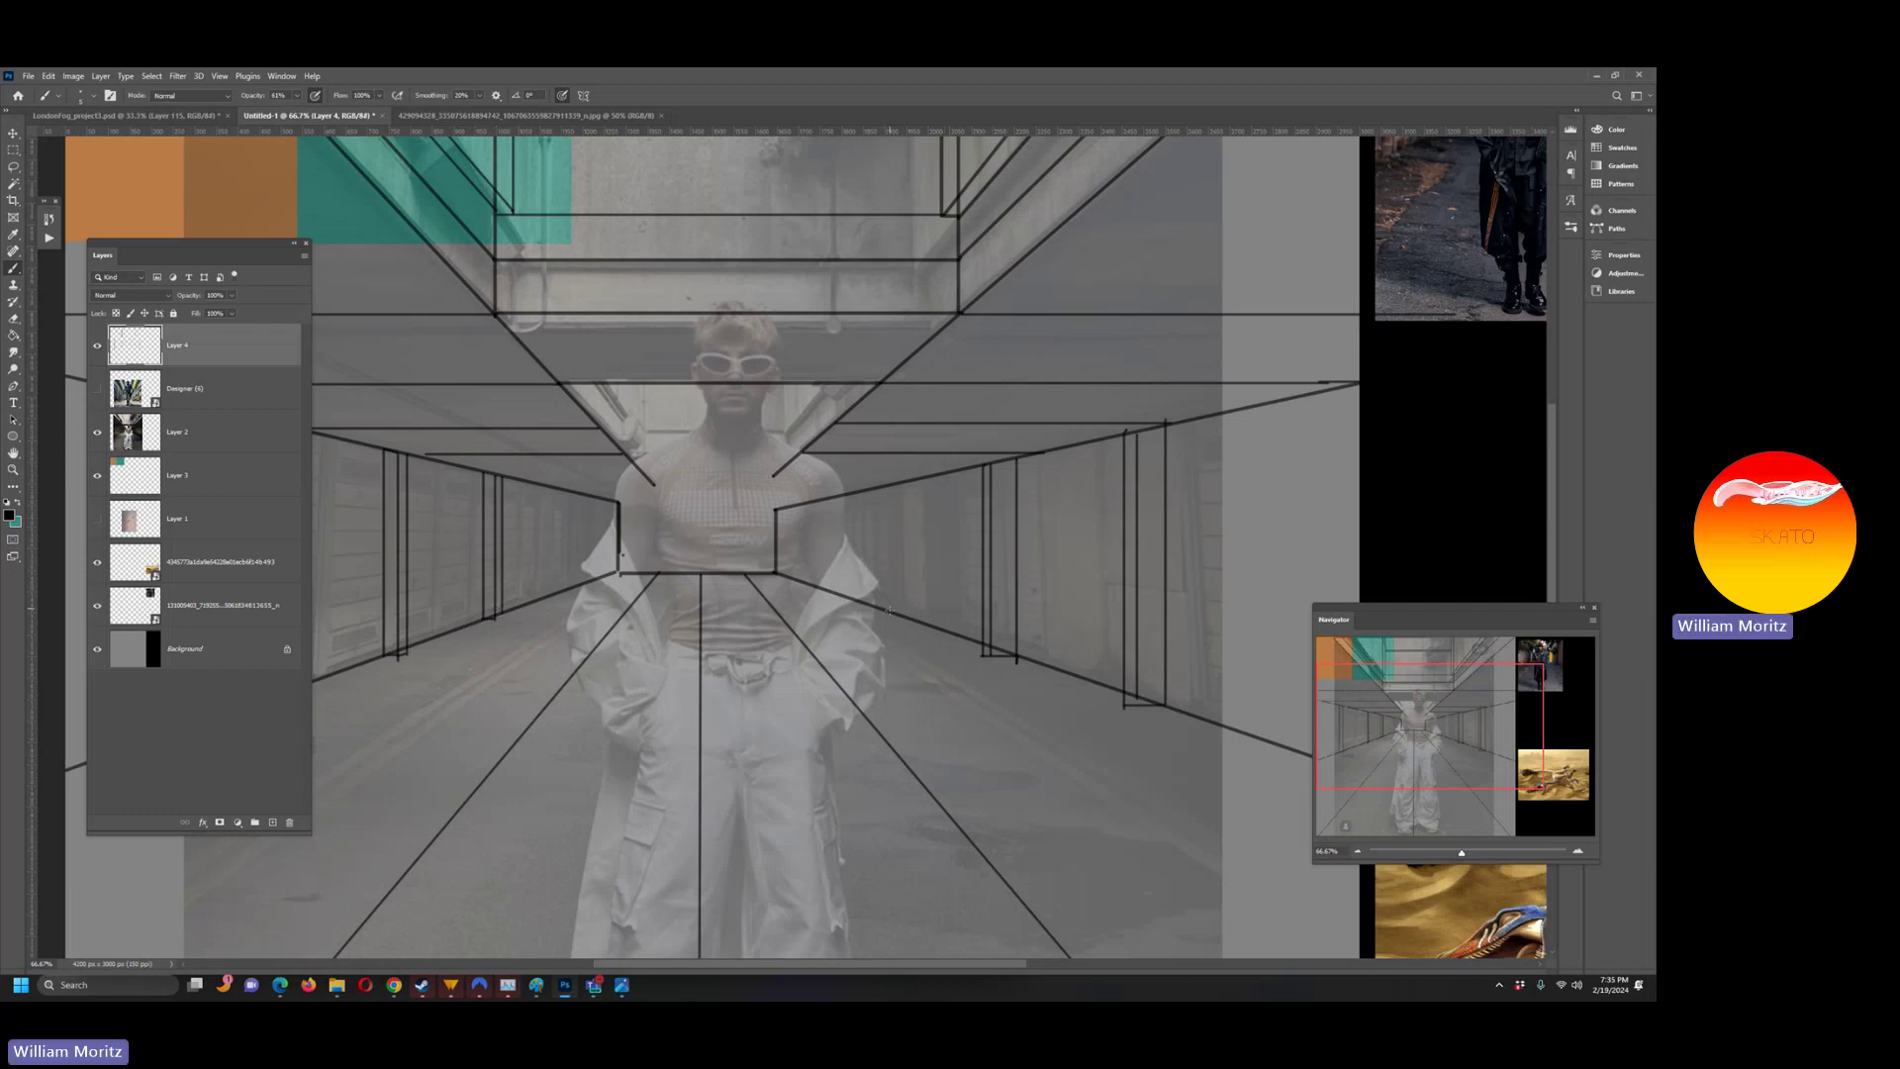
# - Draw the third pillar's edges on the right wall and one vertical edge for the next pillar closer to the far wall
pyautogui.moveTo(887, 563)
pyautogui.mouseDown()
pyautogui.moveTo(890, 487)
pyautogui.moveTo(874, 599)
pyautogui.mouseUp()
pyautogui.moveTo(869, 492); pyautogui.dragTo(870, 604)
pyautogui.moveTo(828, 494); pyautogui.dragTo(829, 582)
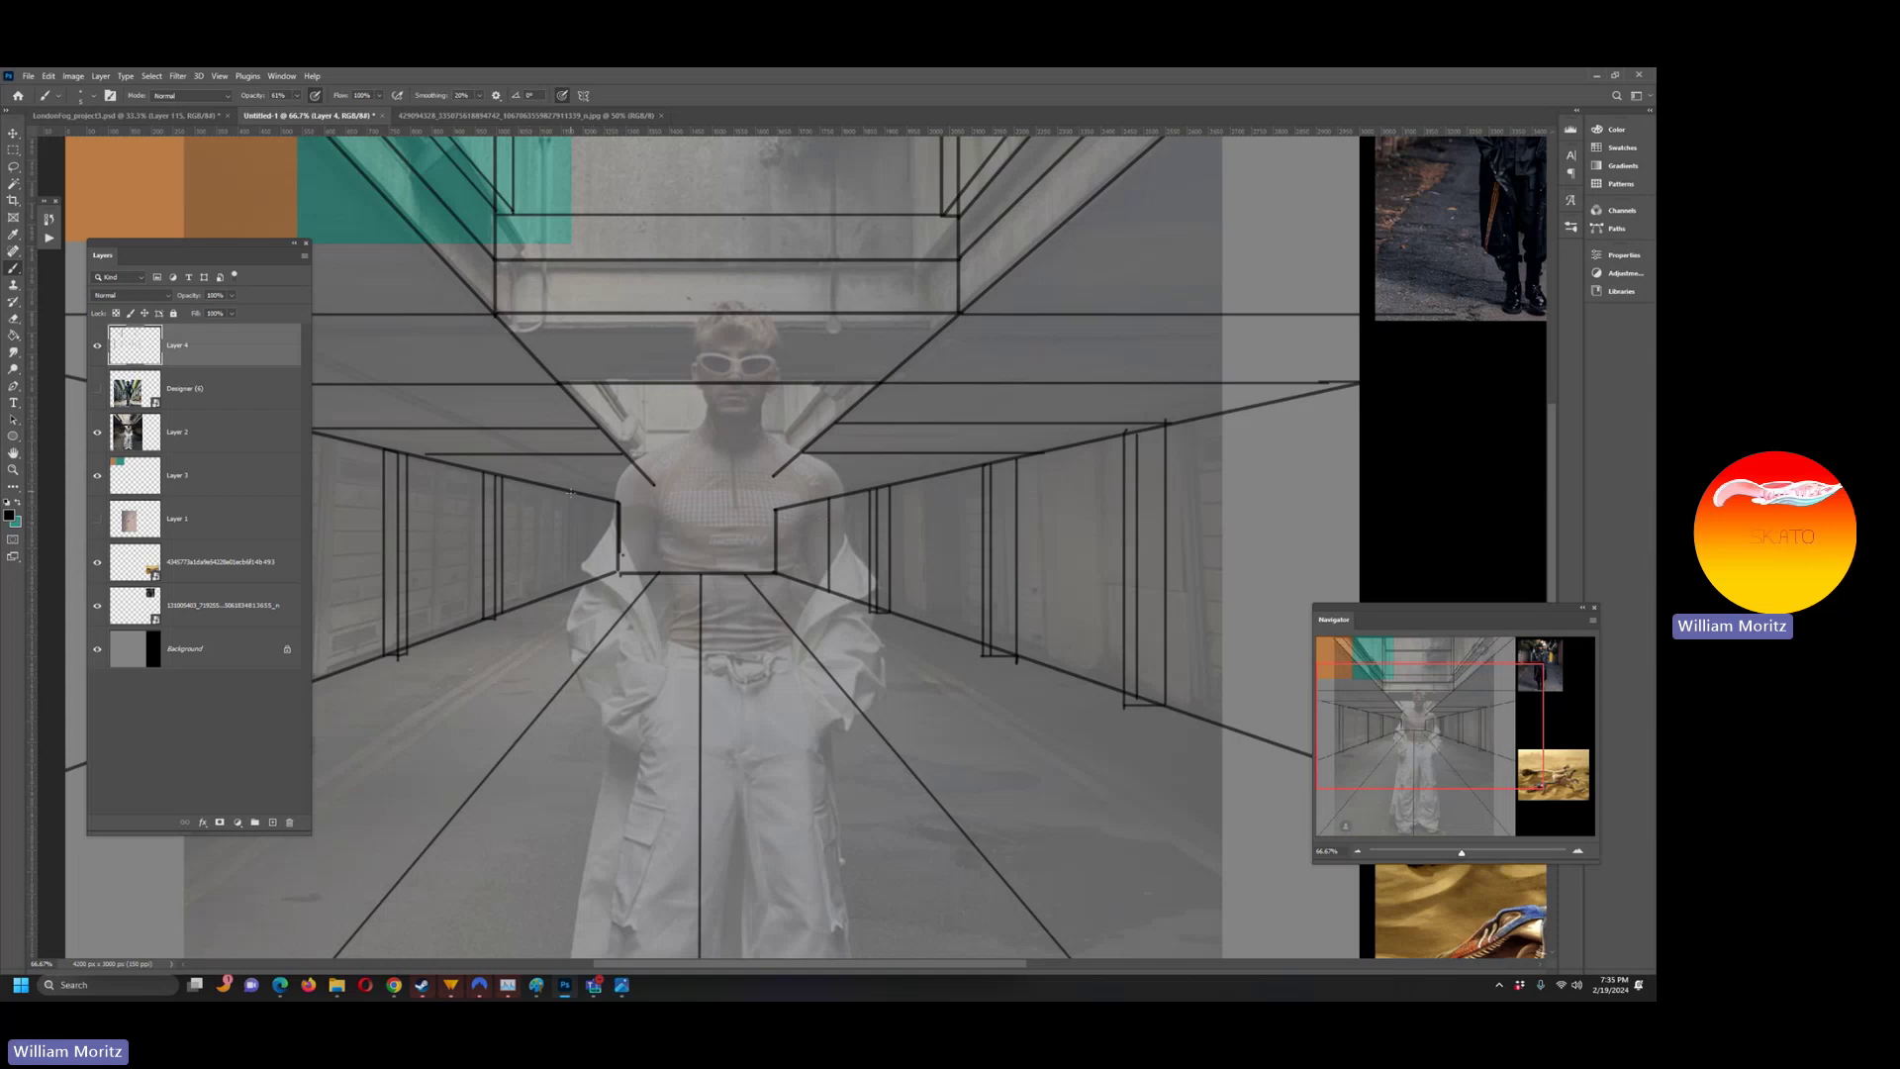
# - Draw the vertical edges of the farthest pillar on the left wall, plus the top edge of the far wall and the far end of the ceiling recess
pyautogui.moveTo(563, 536); pyautogui.dragTo(567, 584)
pyautogui.moveTo(574, 495)
pyautogui.mouseDown()
pyautogui.moveTo(573, 589)
pyautogui.moveTo(574, 570)
pyautogui.mouseUp()
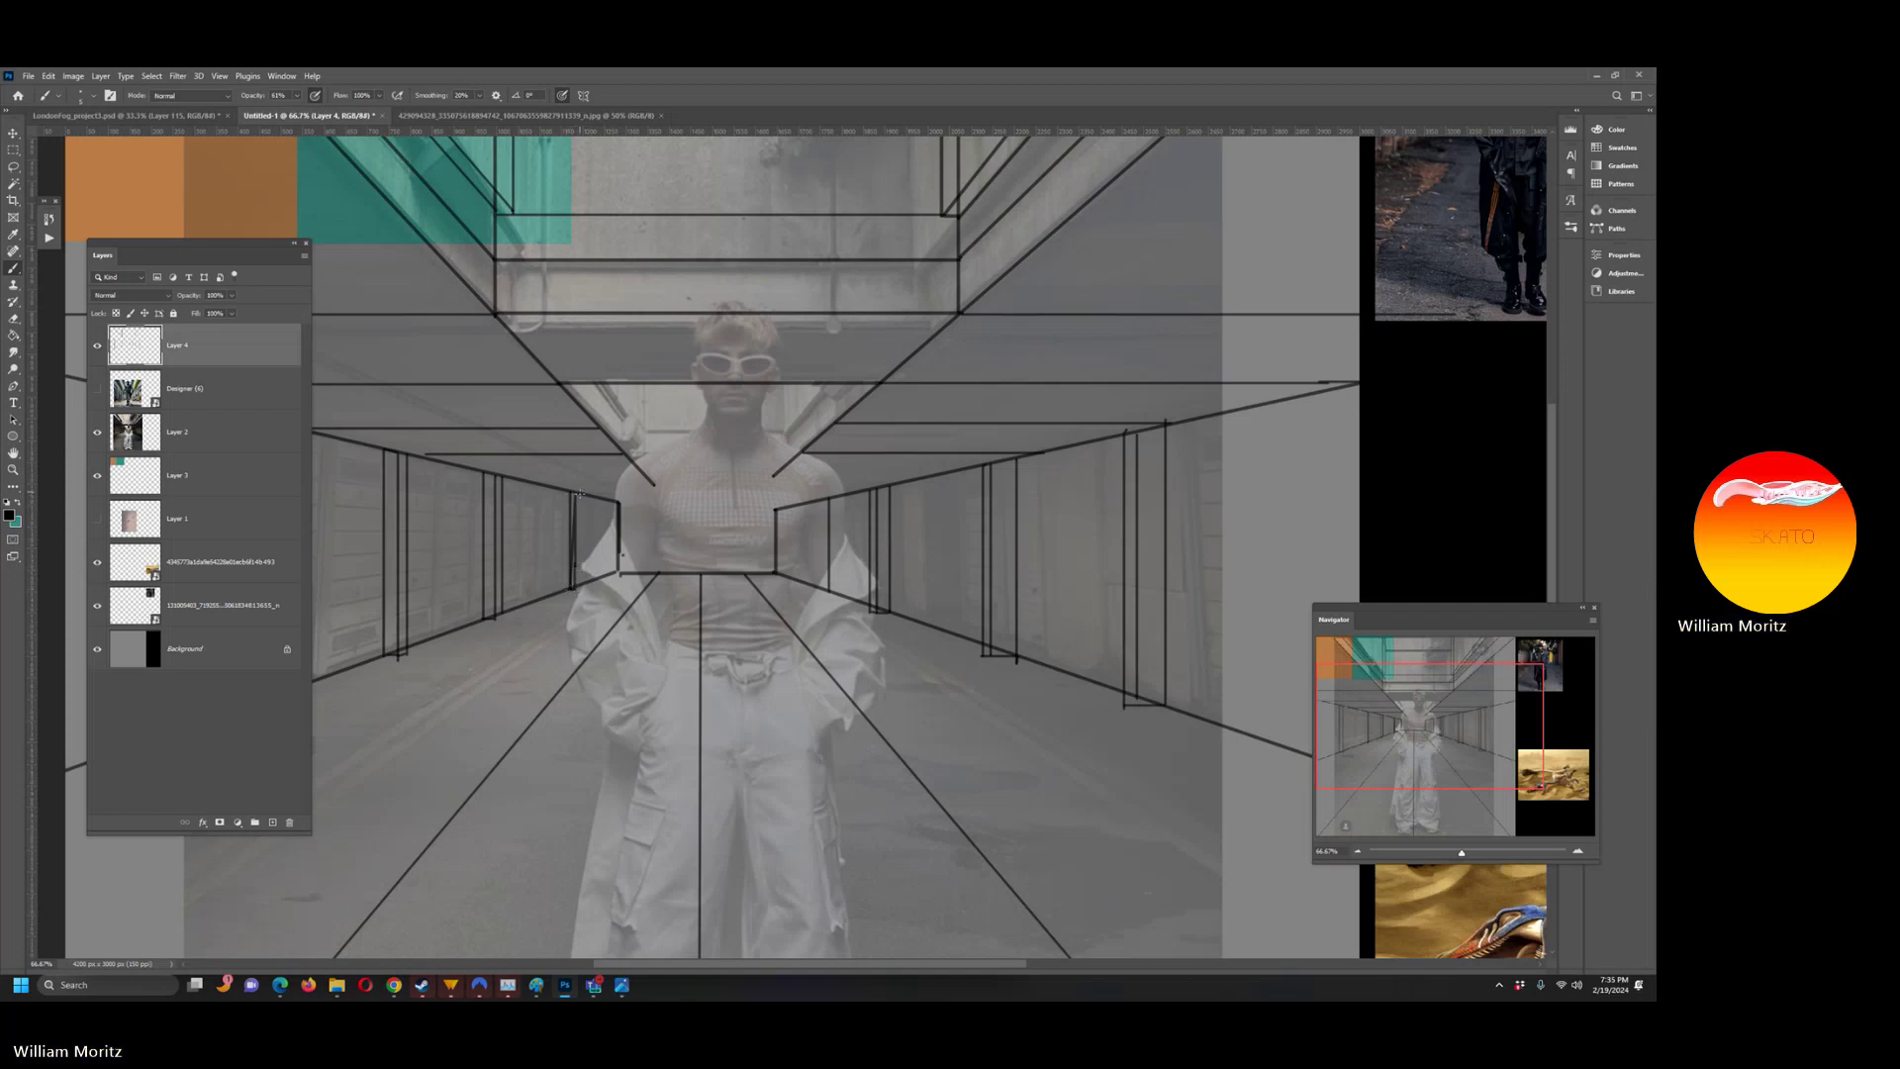
pyautogui.moveTo(582, 501); pyautogui.dragTo(579, 573)
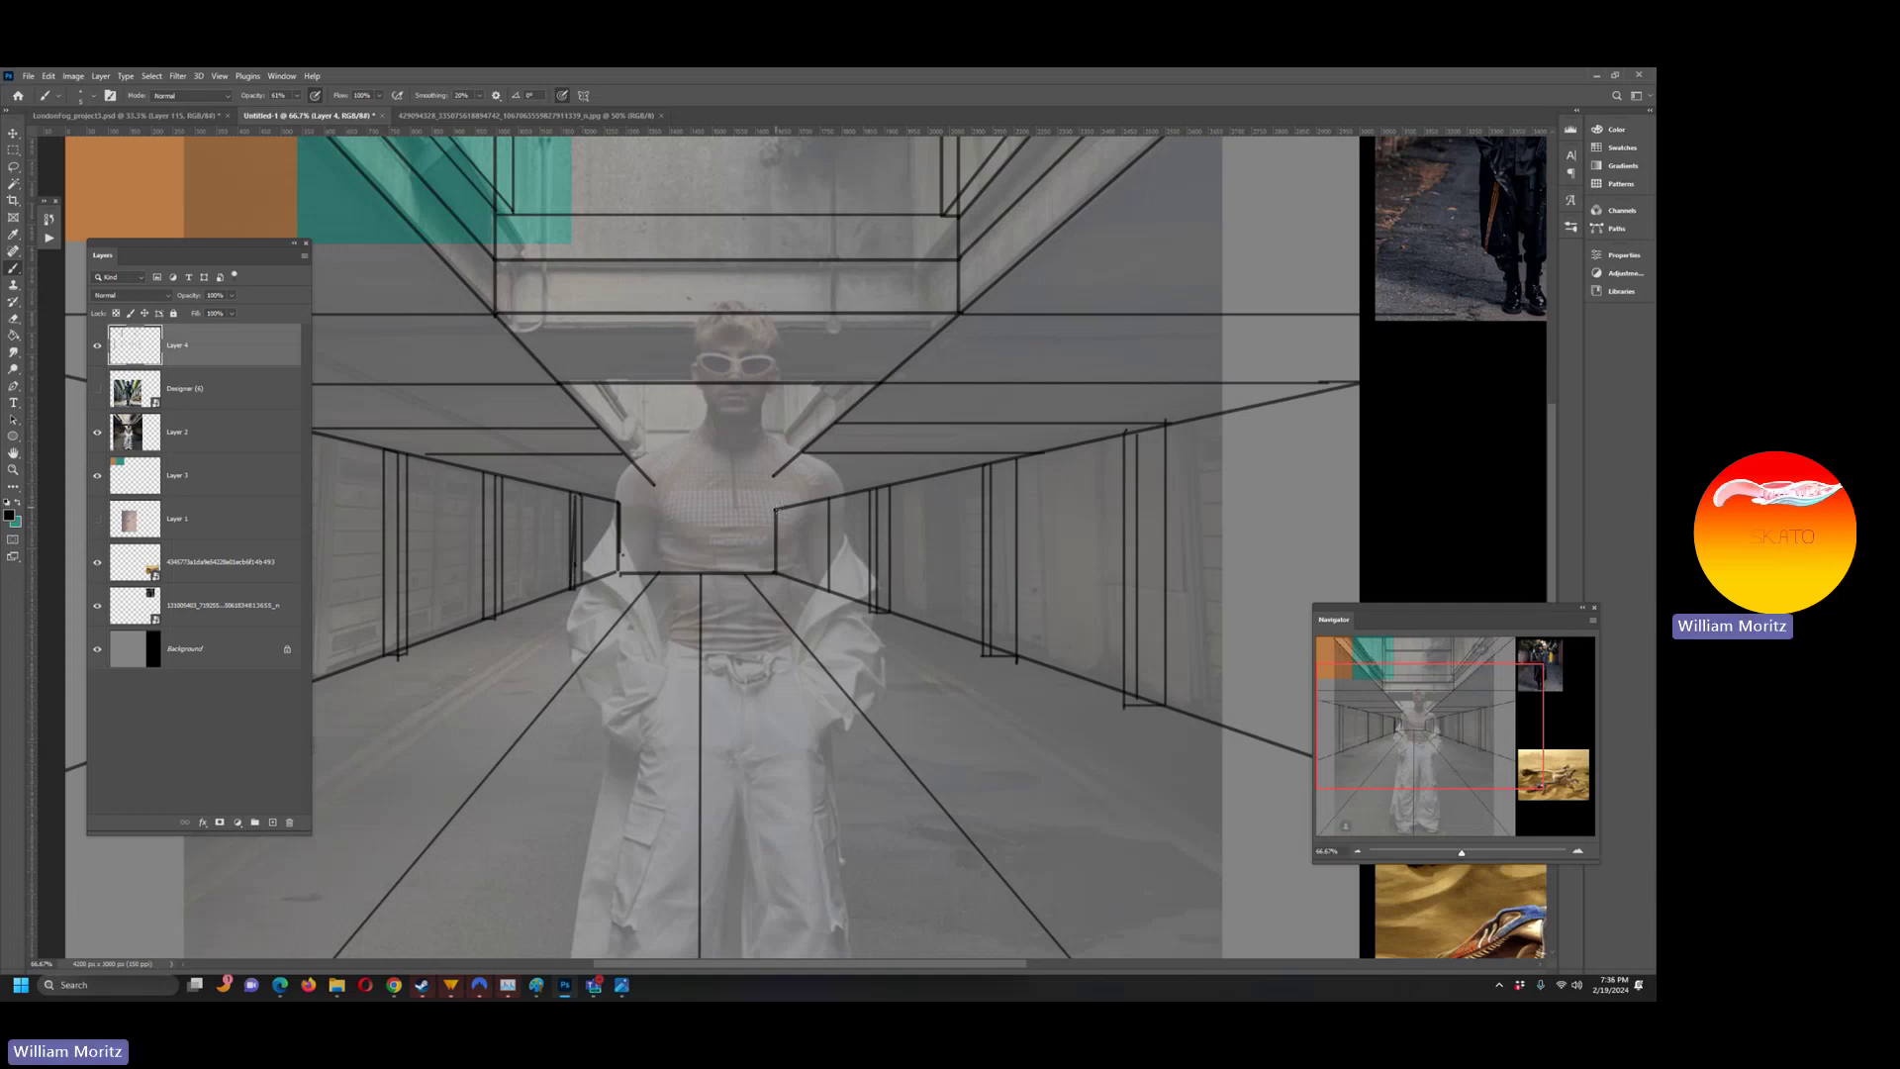
pyautogui.moveTo(775, 510); pyautogui.dragTo(638, 510)
pyautogui.moveTo(653, 485); pyautogui.dragTo(737, 485)
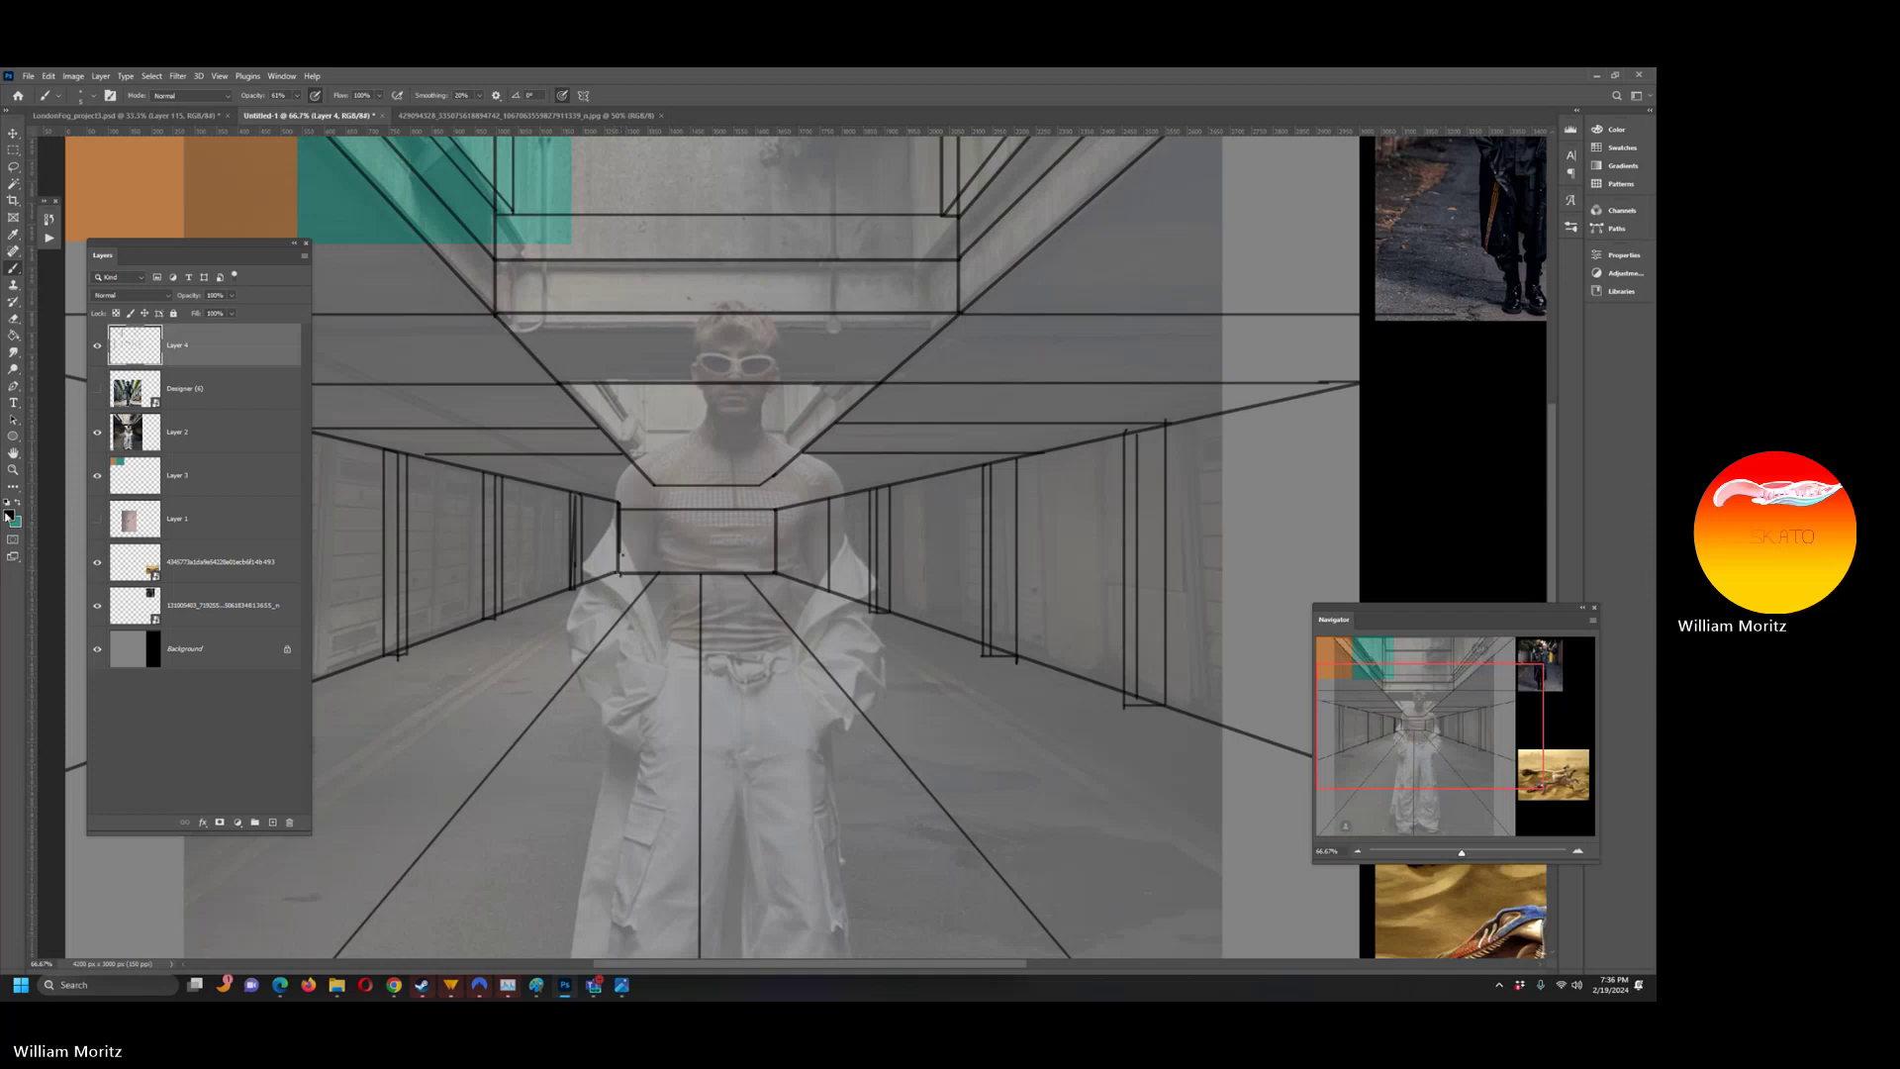
pyautogui.click(13, 469)
pyautogui.keyDown('alt'); pyautogui.click(532, 478); pyautogui.keyUp('alt')
pyautogui.keyDown('alt'); pyautogui.click(532, 478); pyautogui.keyUp('alt')
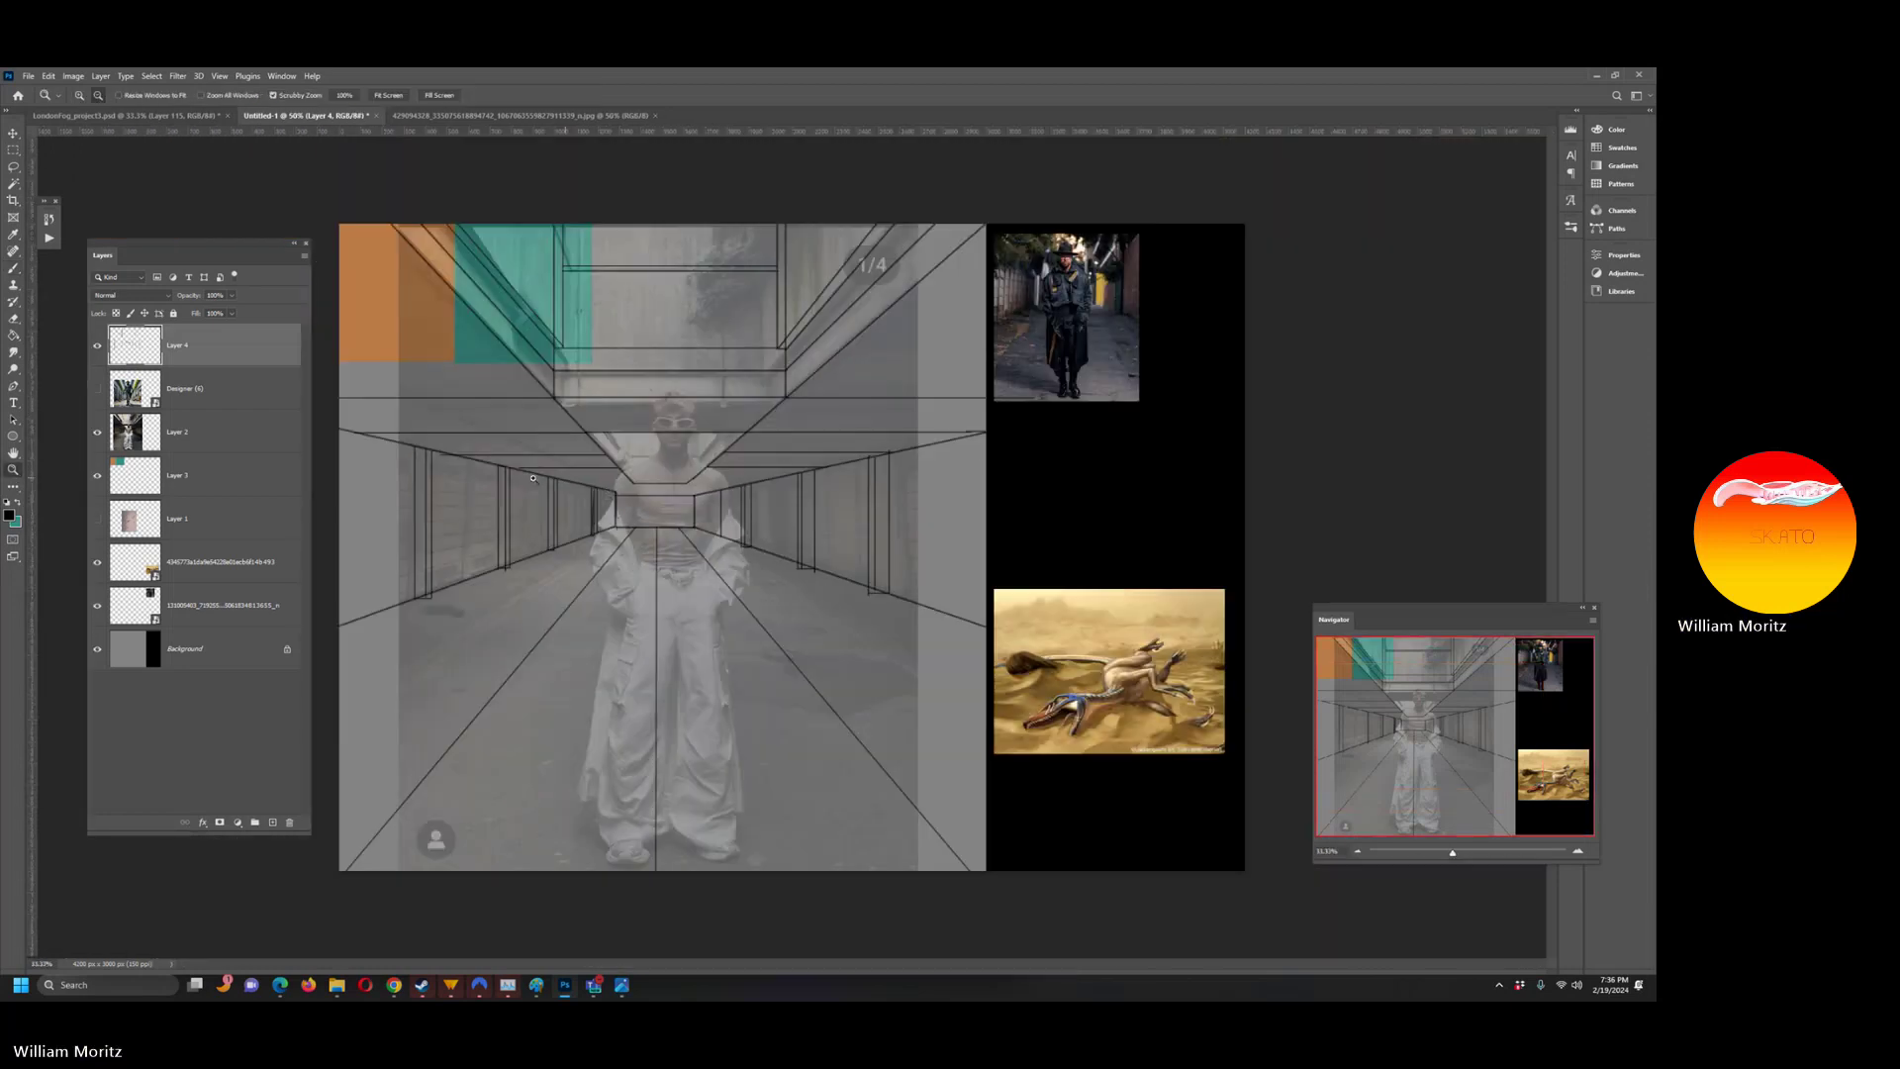
pyautogui.click(461, 462)
pyautogui.click(457, 461)
pyautogui.press('b')
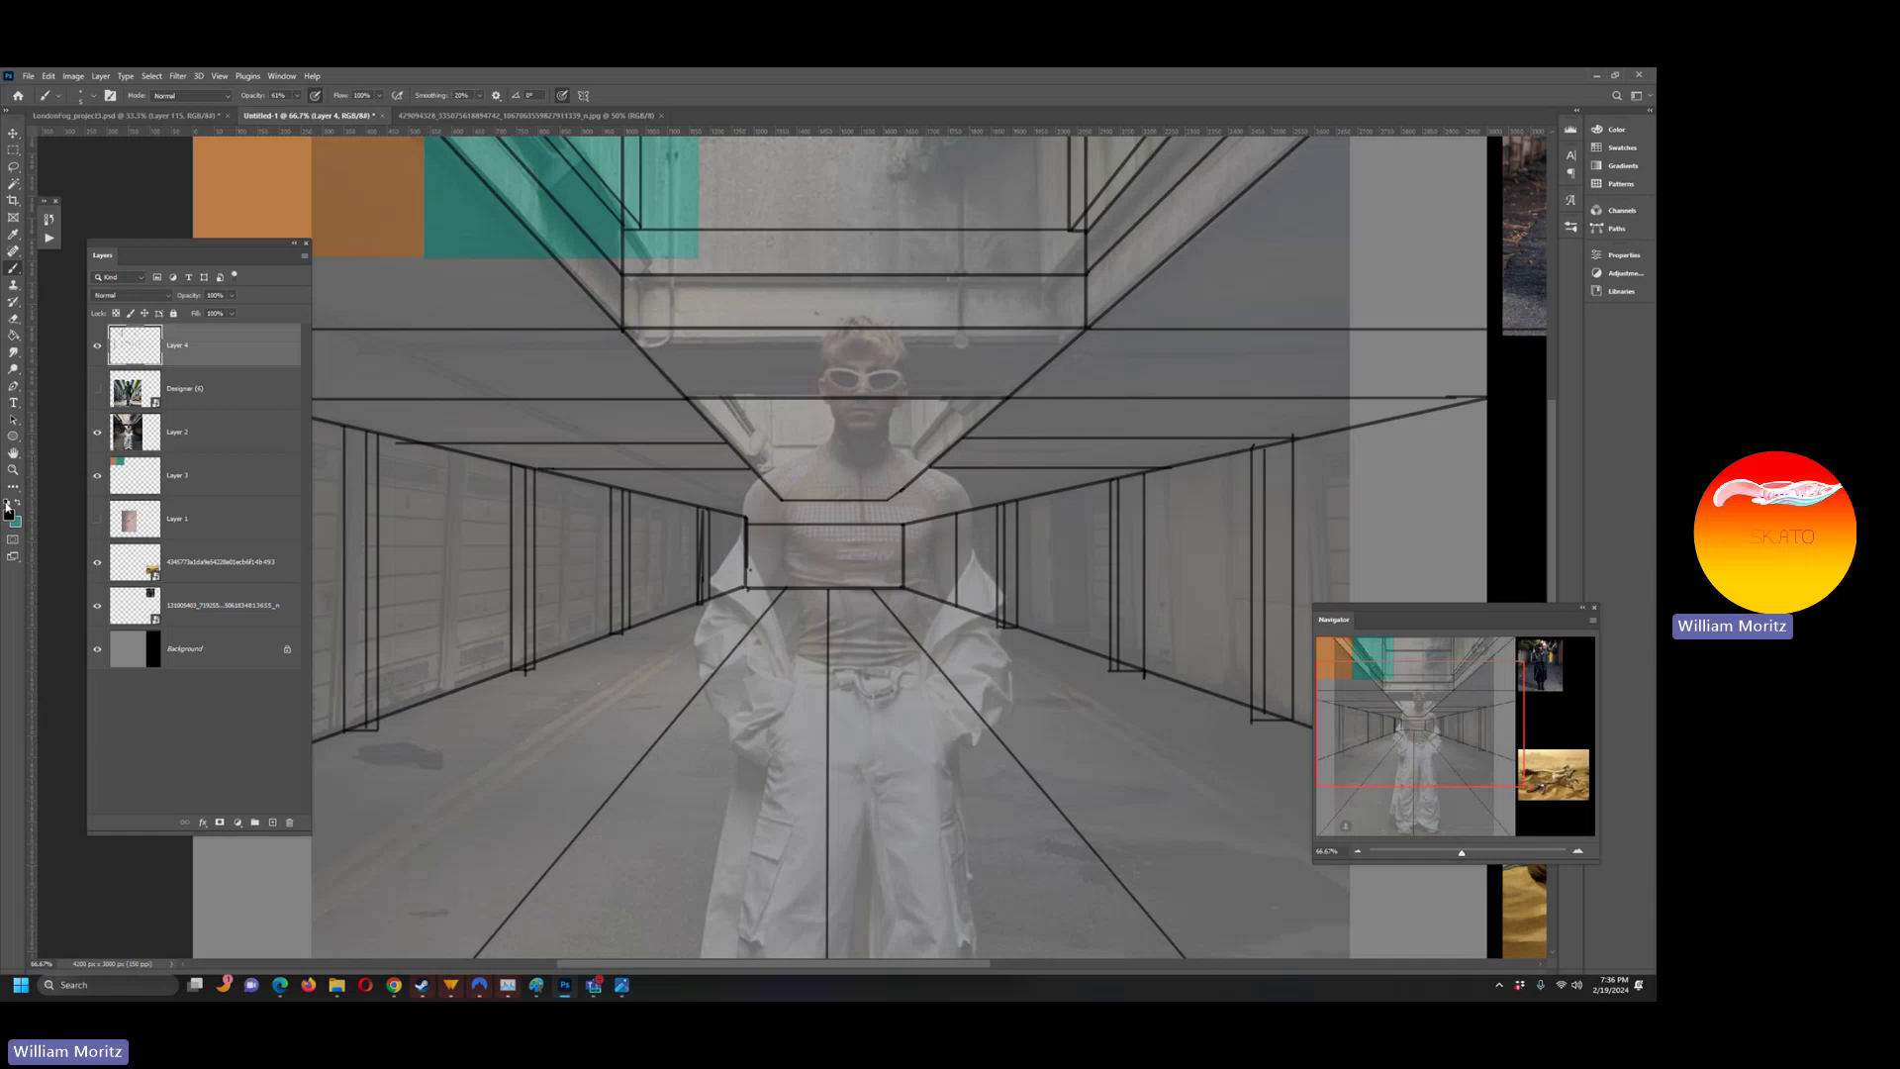
pyautogui.click(13, 469)
pyautogui.keyDown('alt'); pyautogui.click(665, 569); pyautogui.keyUp('alt')
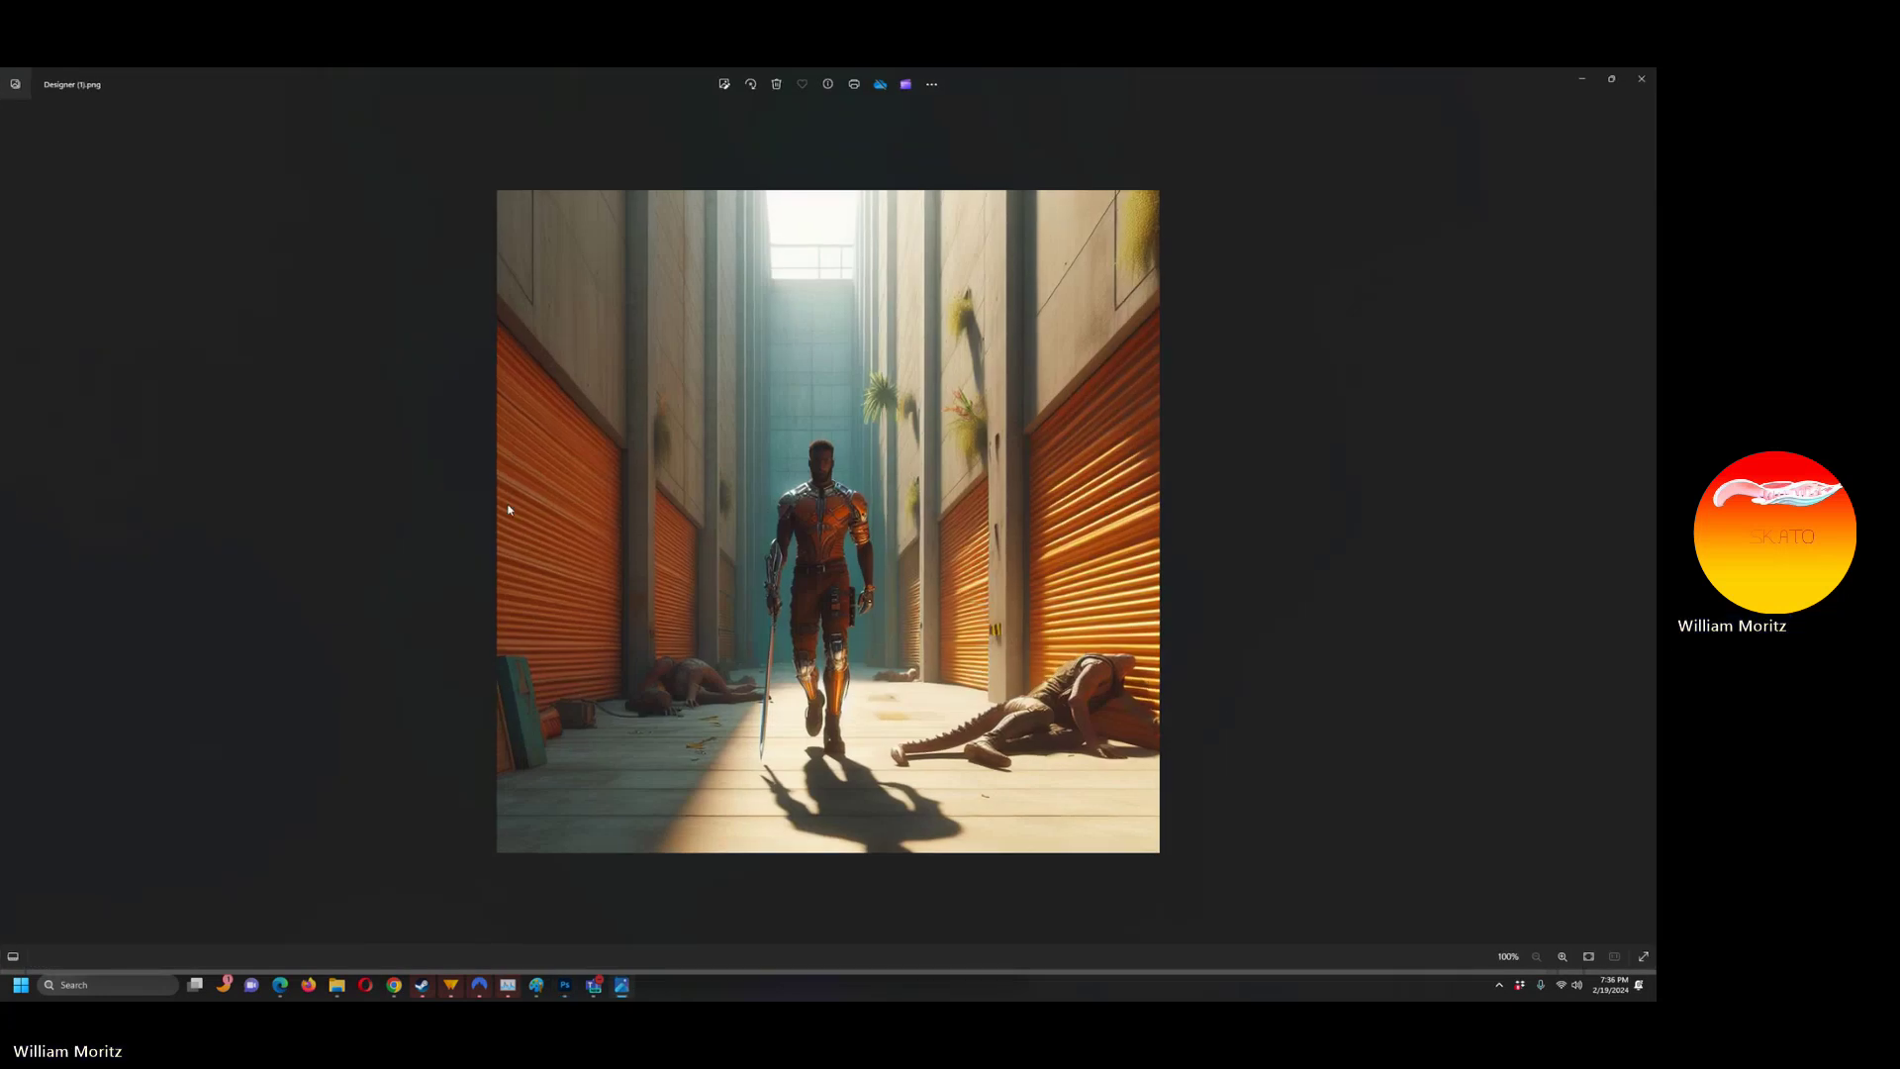
# - Compare the Designer reference images in the photo viewer and return to the Photoshop drawing
pyautogui.press('Right')
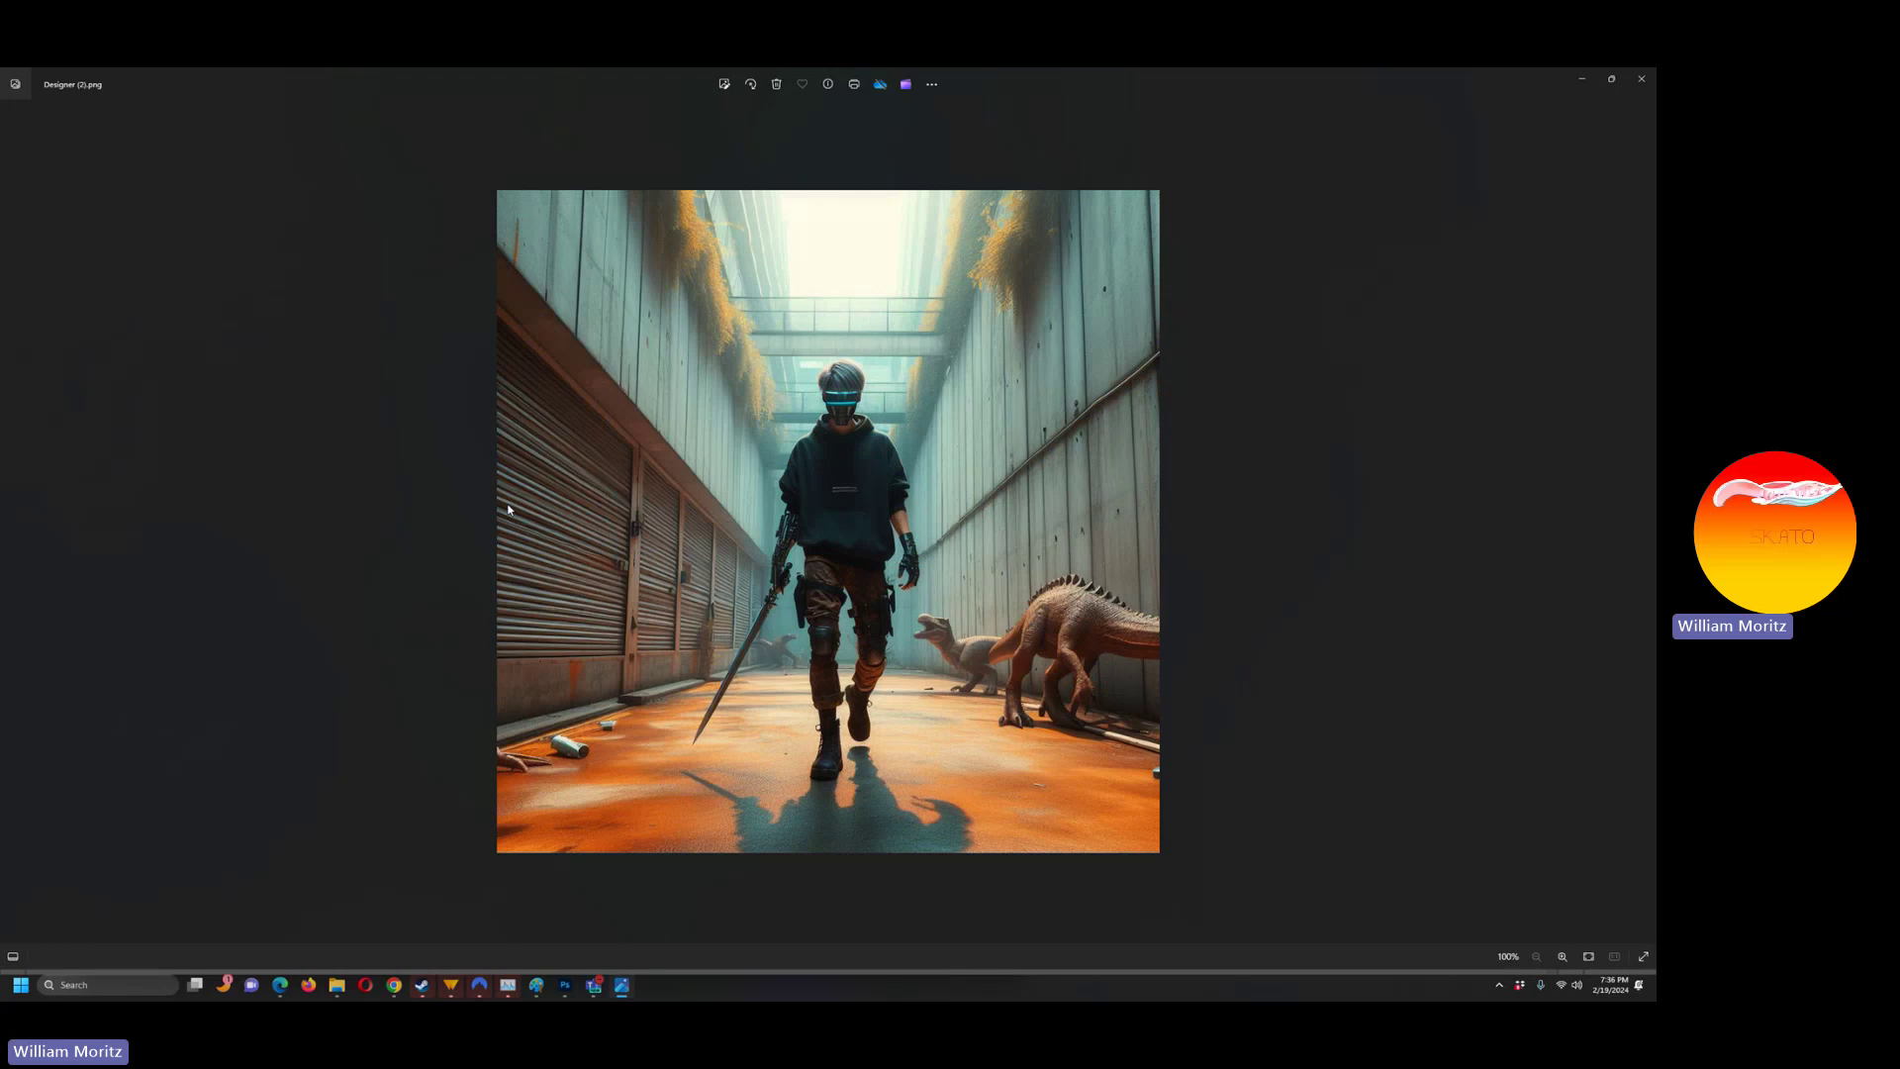
pyautogui.press('Right')
pyautogui.press('Right')
pyautogui.press('Left')
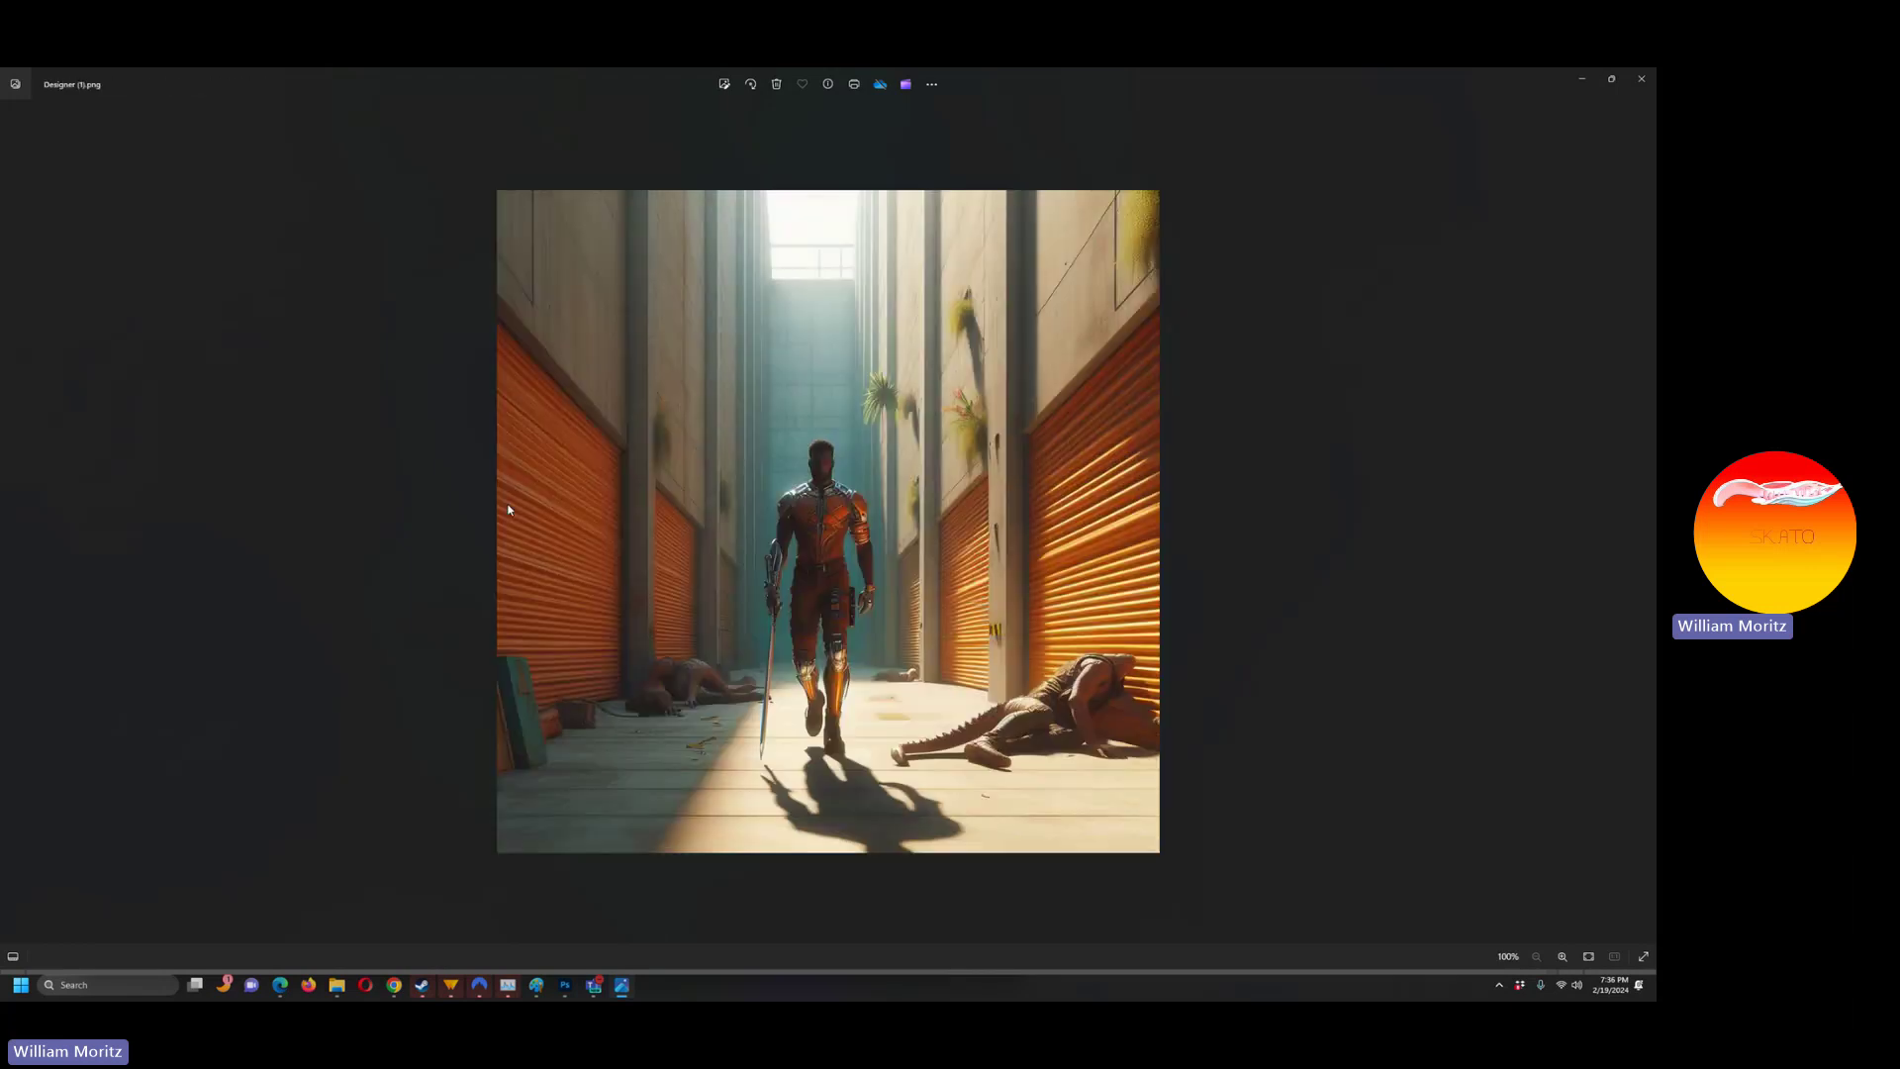
pyautogui.press('Left')
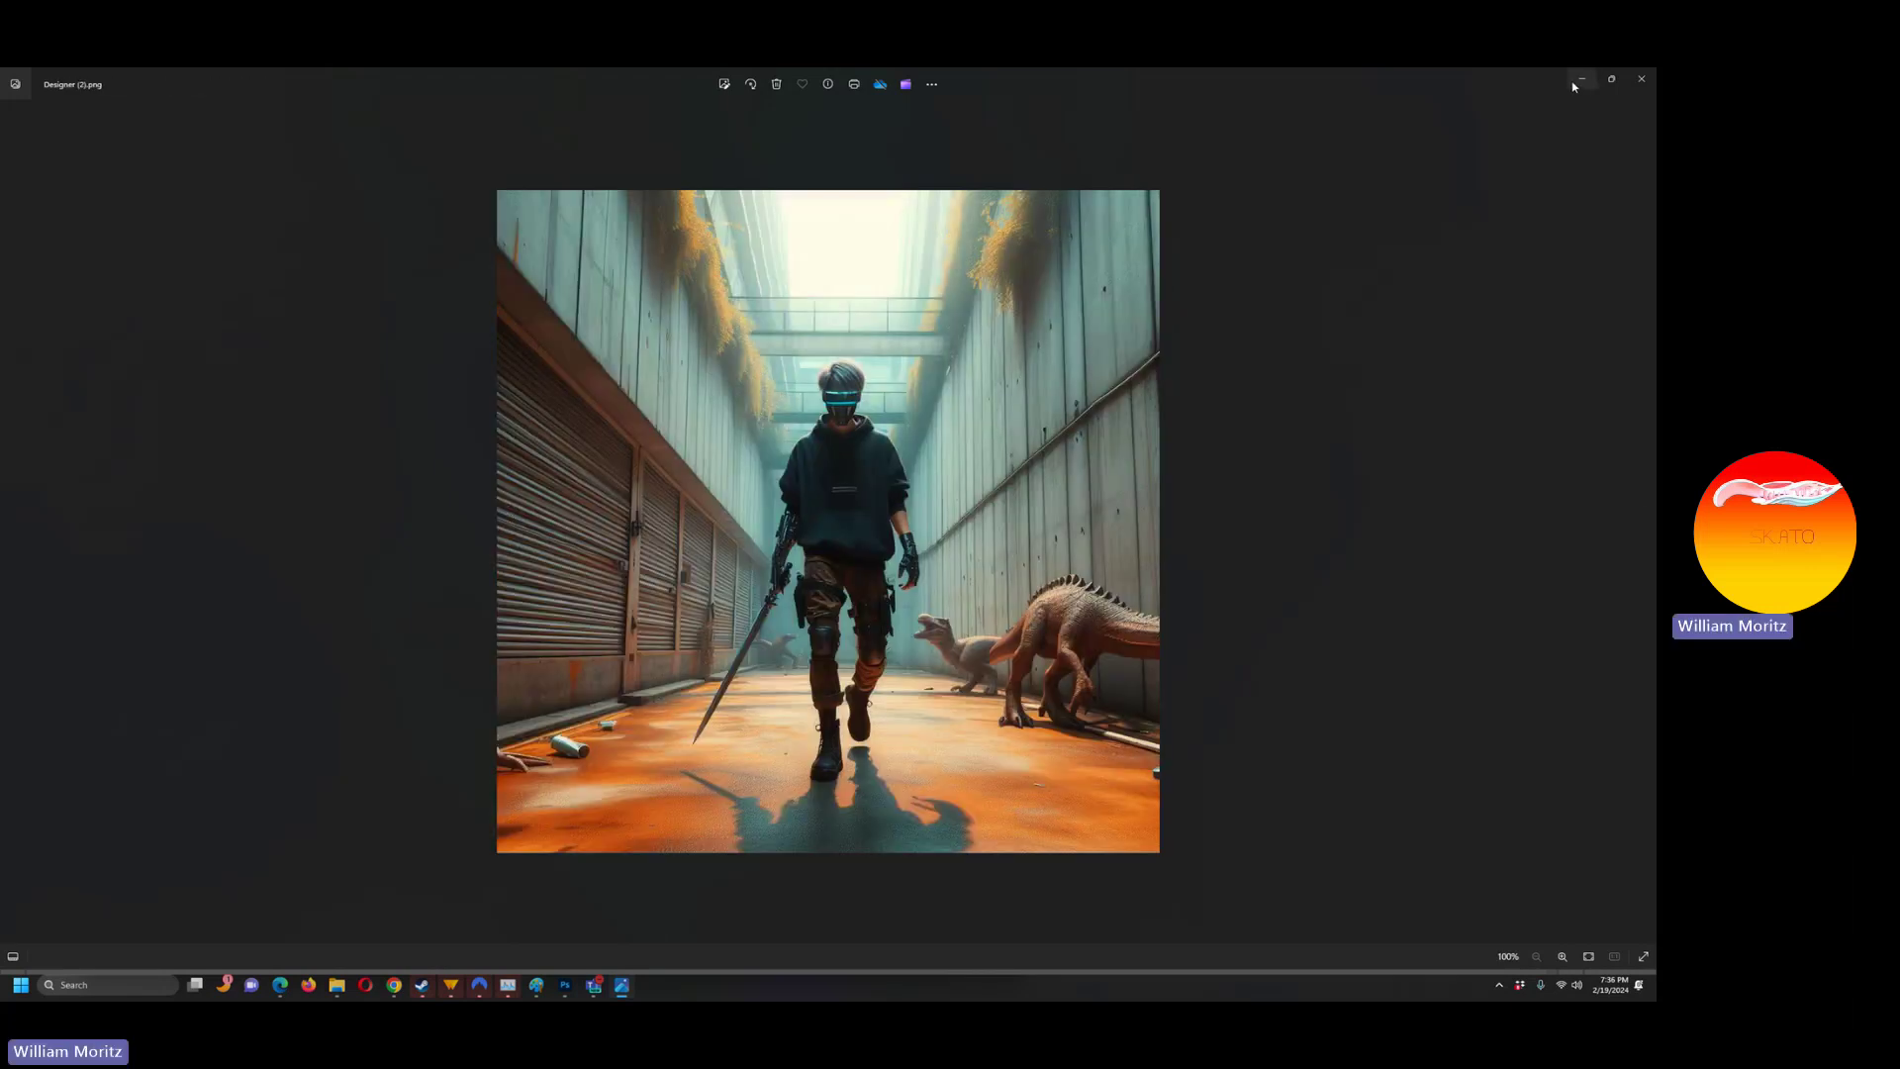
pyautogui.click(569, 987)
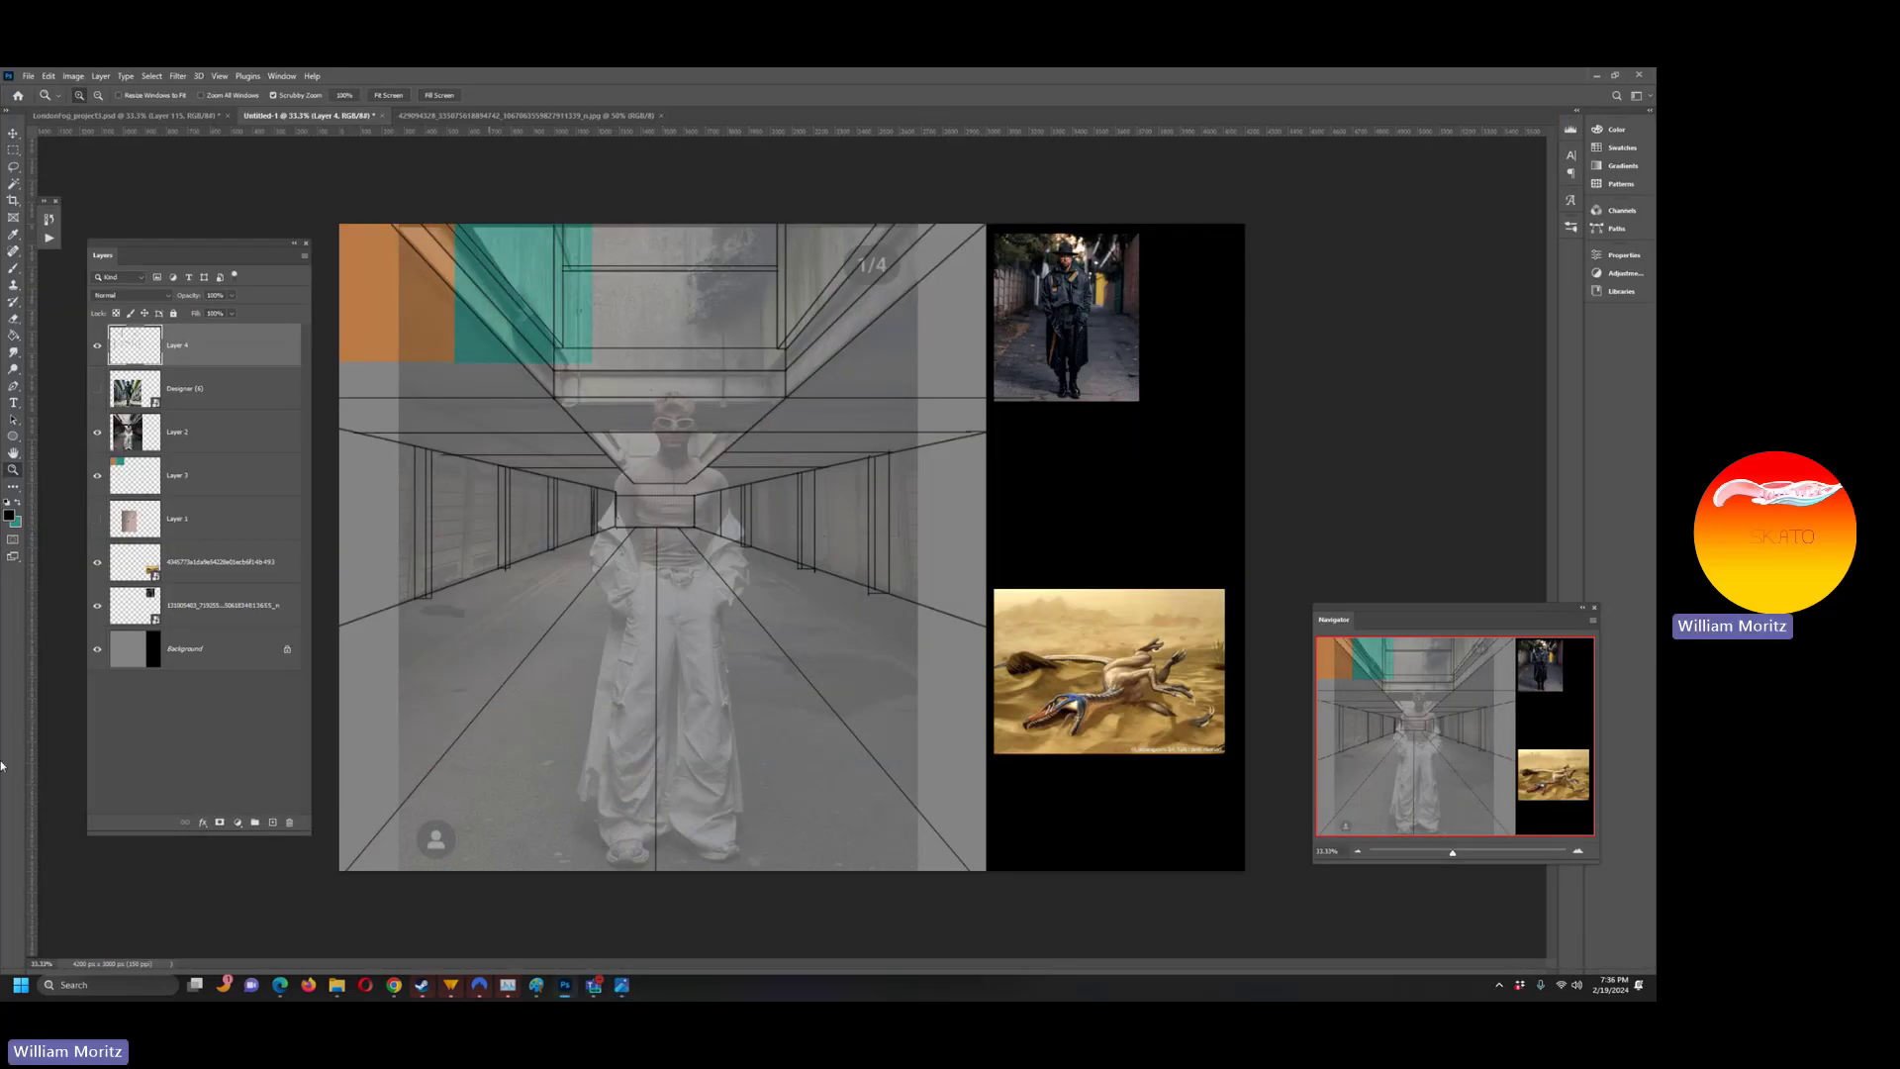
# - Draw a second converging line just below the top edge of each side wall, from the far wall's upper corners to the canvas edges
pyautogui.moveTo(386, 530); pyautogui.dragTo(586, 485)
pyautogui.press('b')
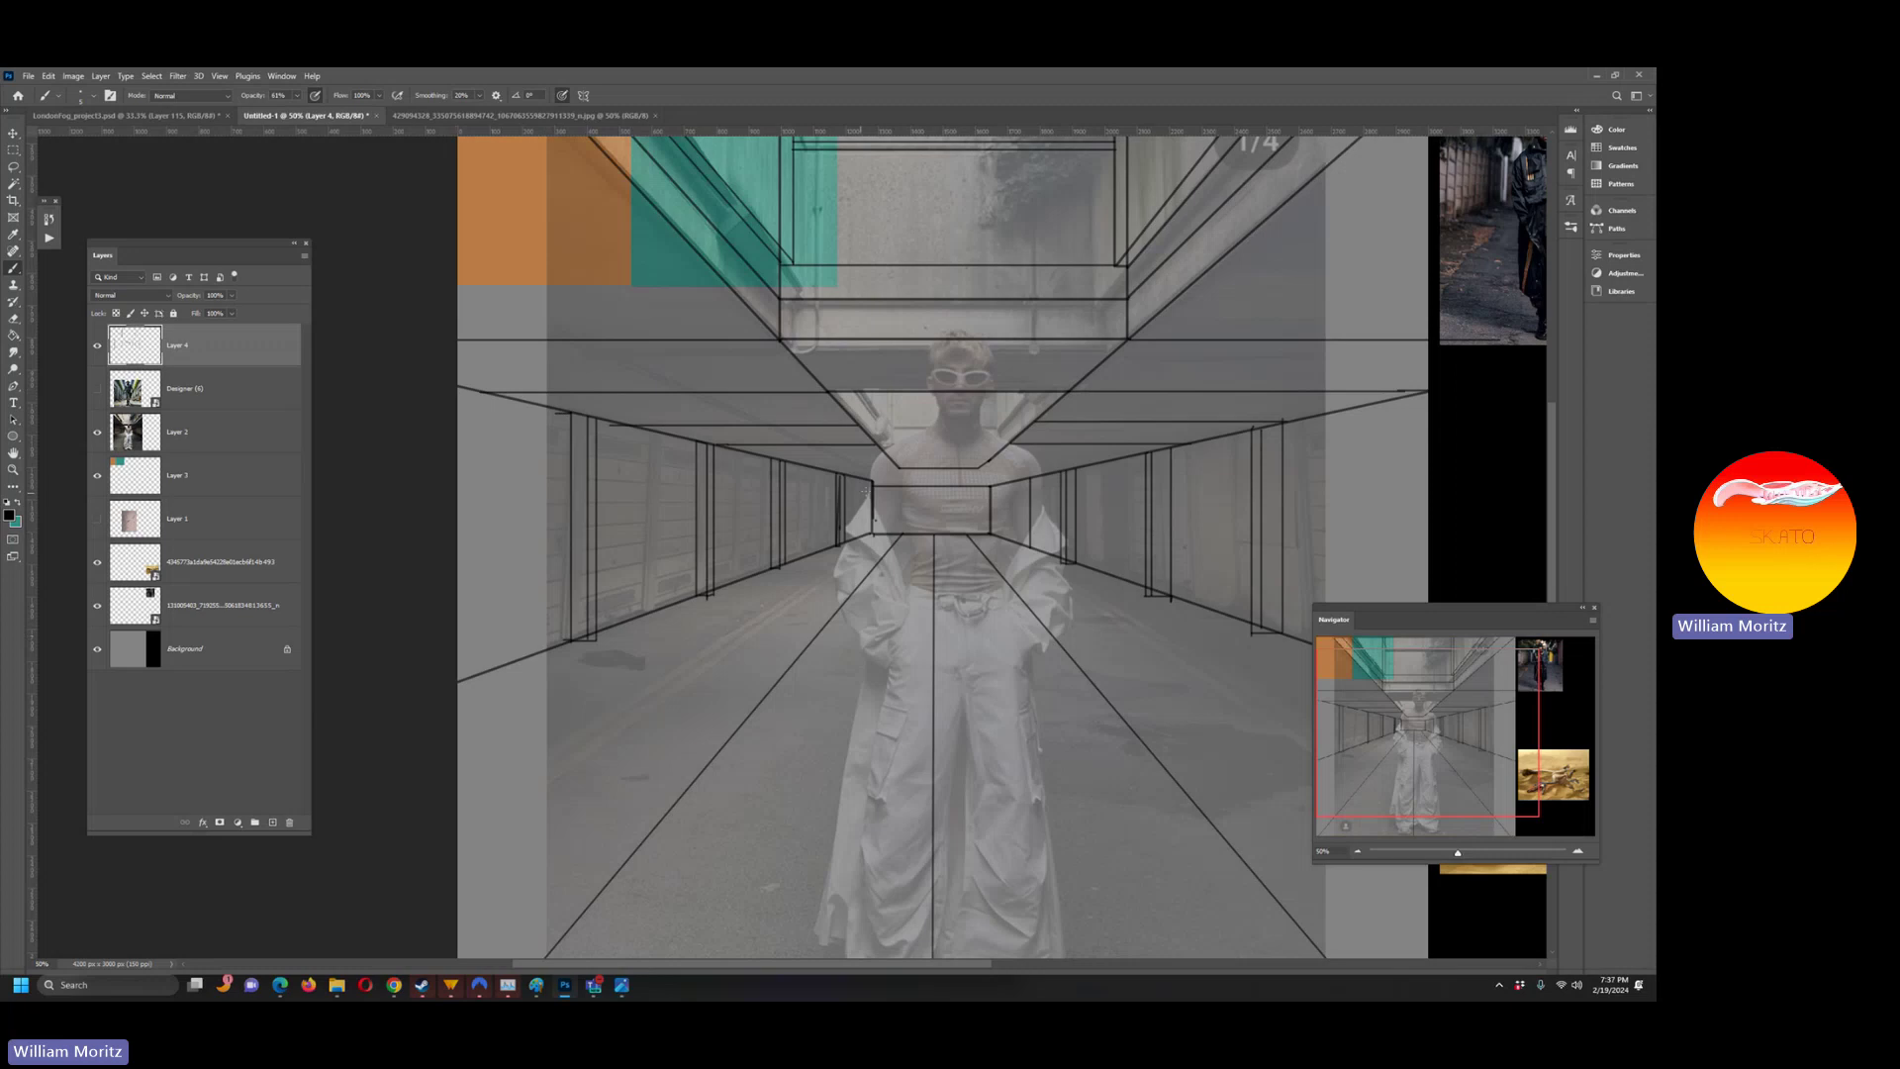
pyautogui.keyDown('shift'); pyautogui.click(871, 485); pyautogui.keyUp('shift')
pyautogui.keyDown('shift'); pyautogui.click(1434, 398); pyautogui.keyUp('shift')
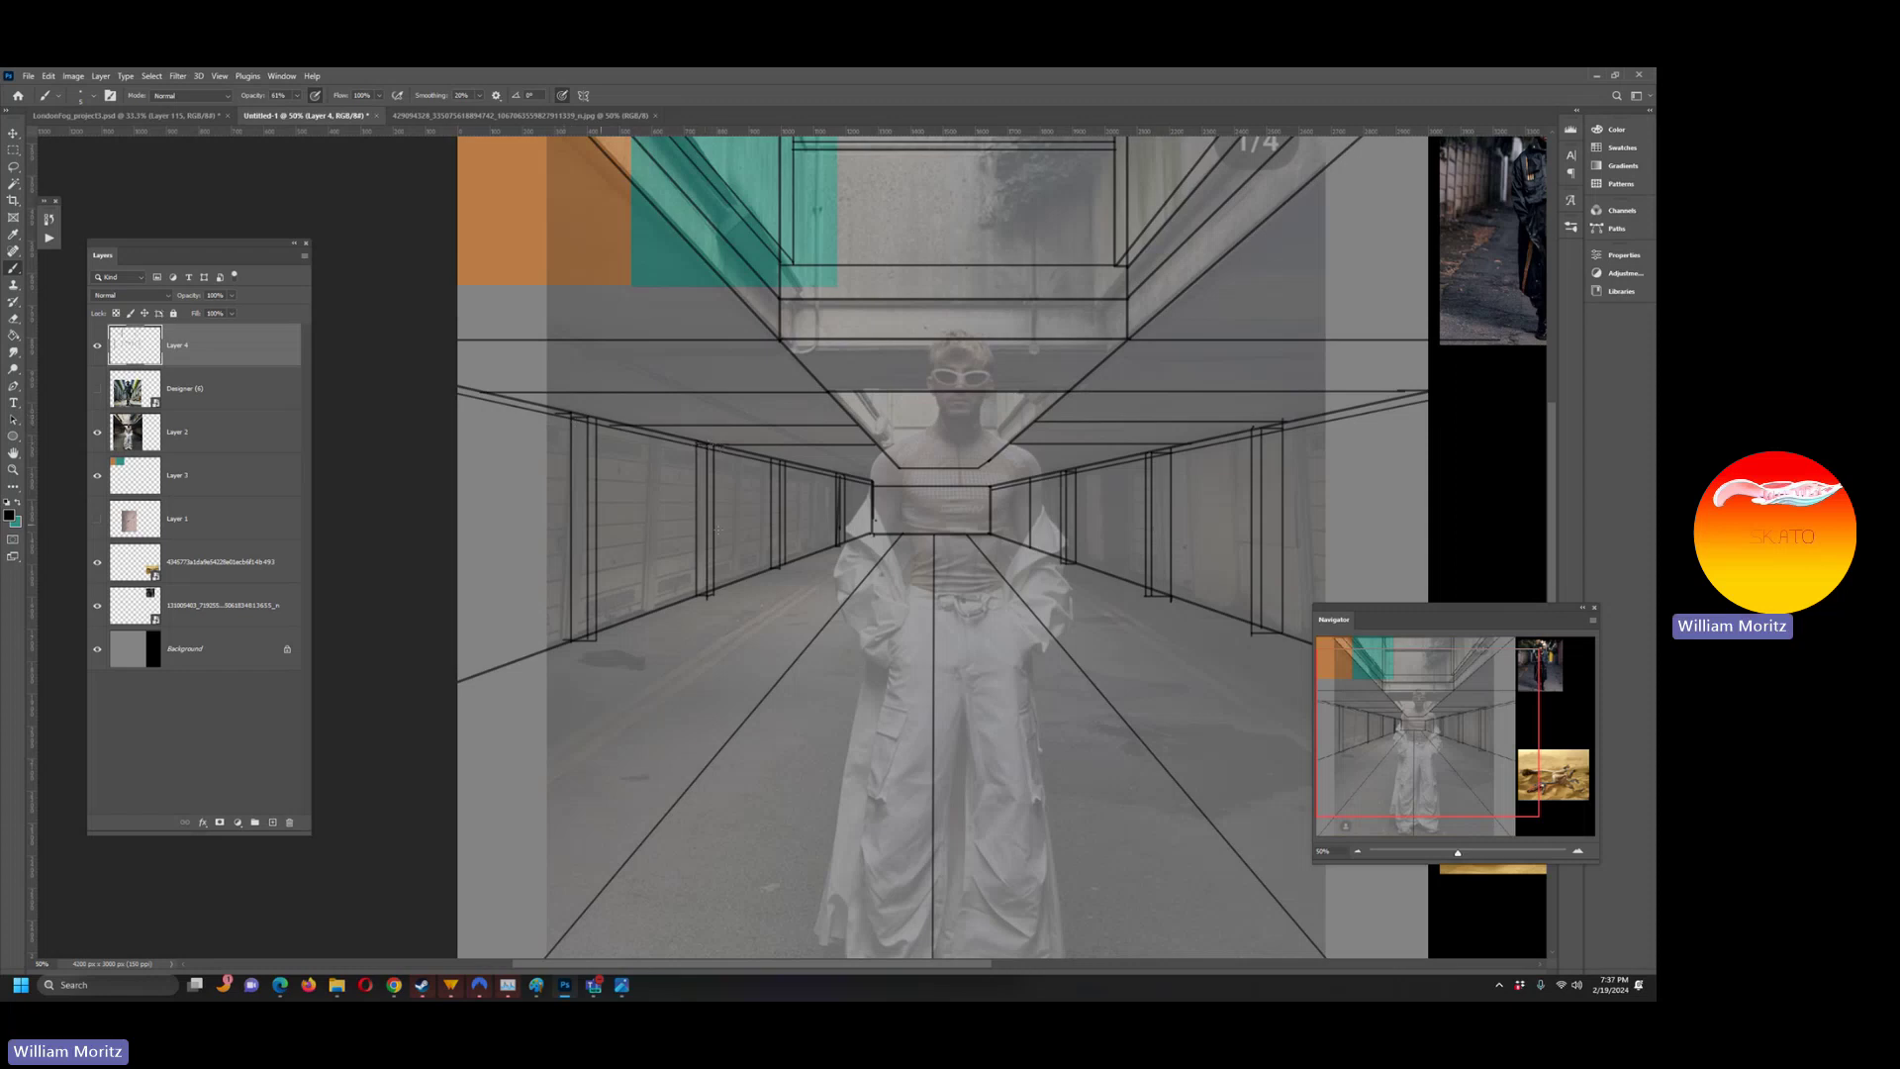
pyautogui.keyDown('shift'); pyautogui.click(440, 571); pyautogui.keyUp('shift')
pyautogui.hotkey('ctrl', 'z')
# - Switch to the photo viewer, study the corridor and dinosaur reference images for composition, and minimize the viewer
pyautogui.click(623, 982)
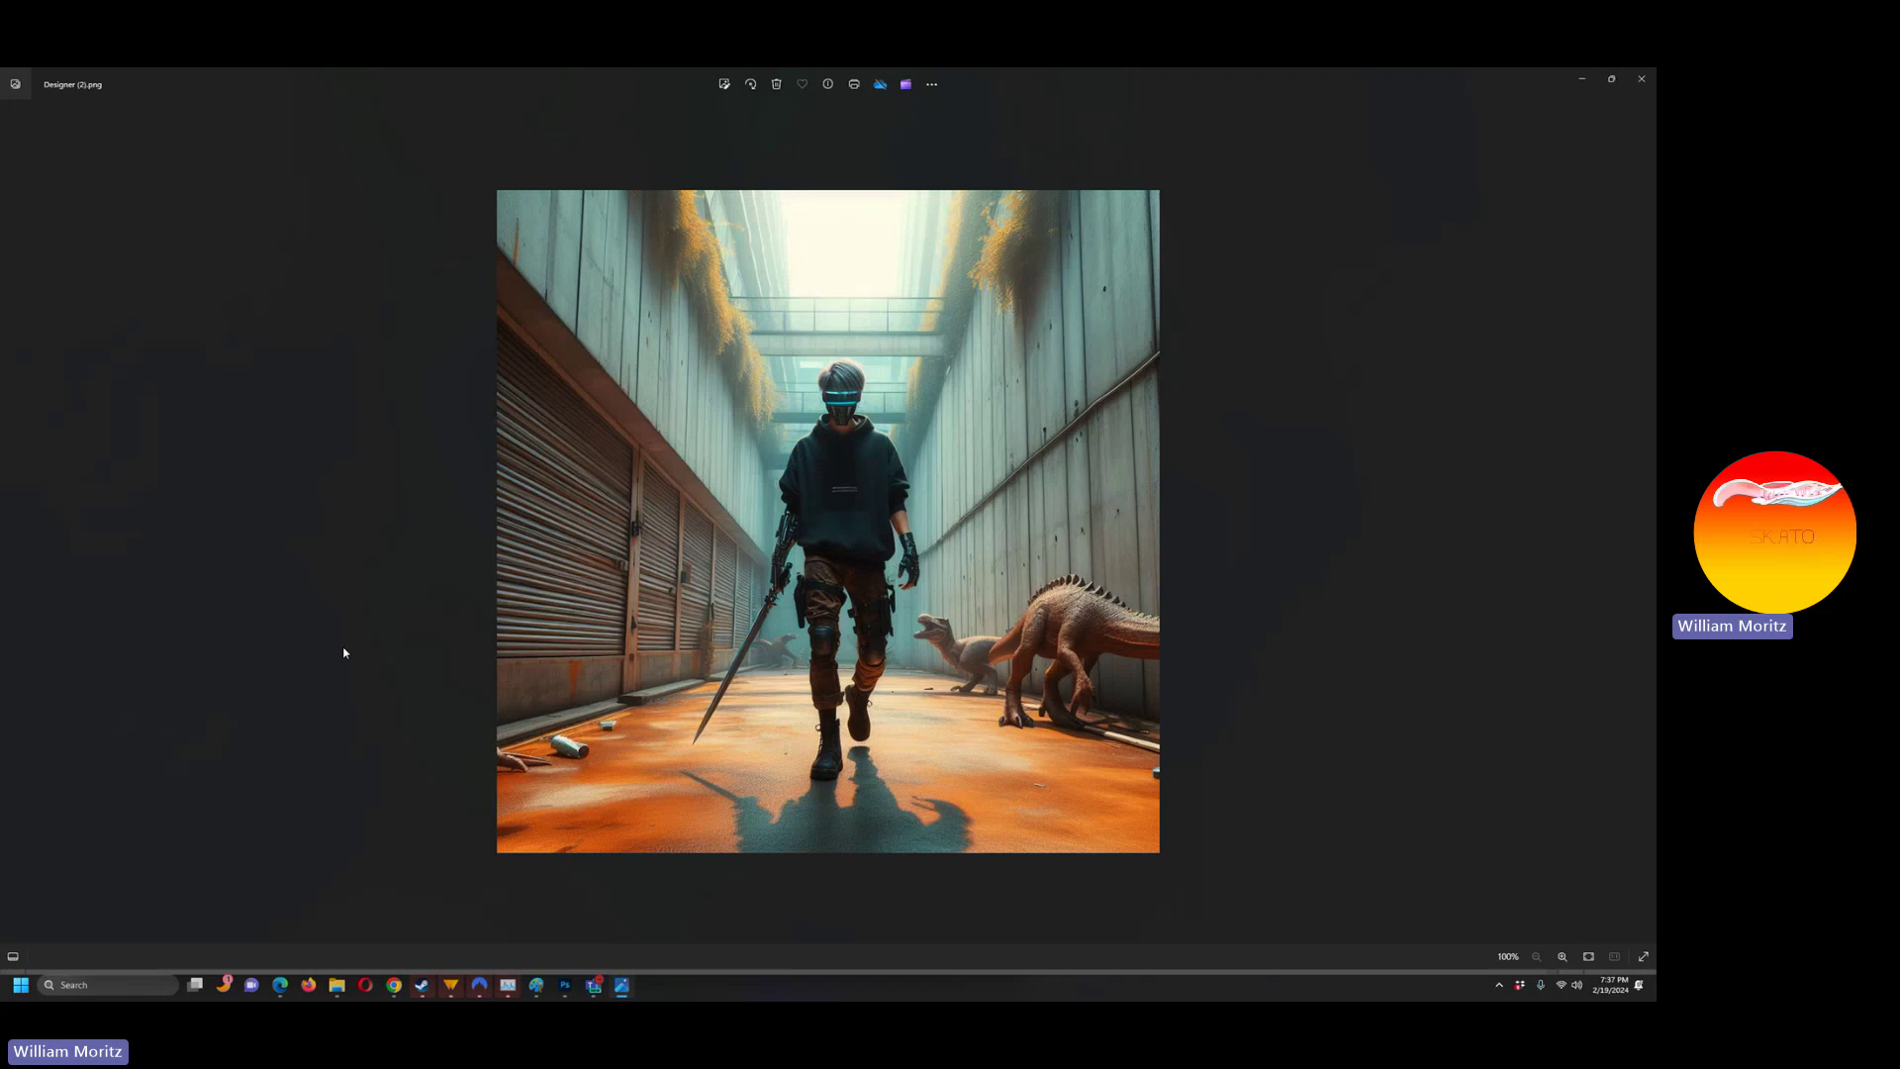
pyautogui.press('Right')
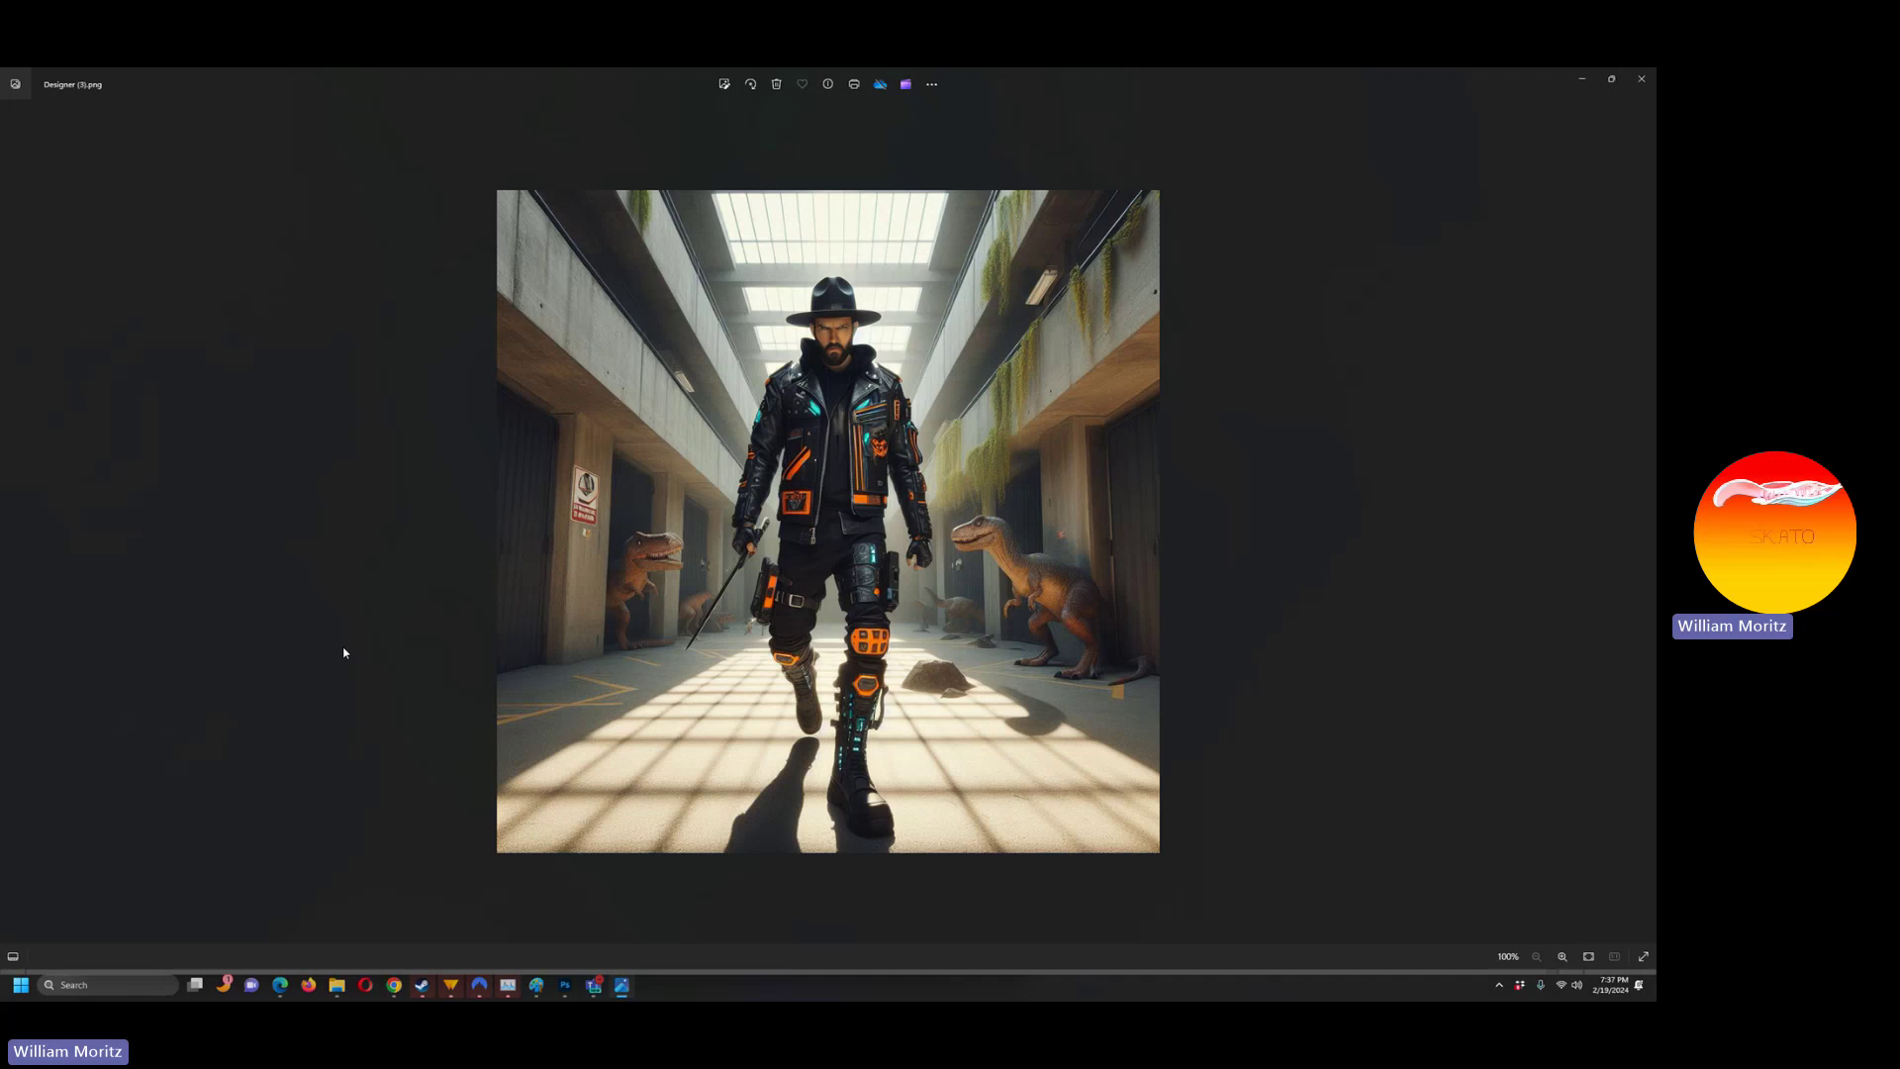
pyautogui.press('Right')
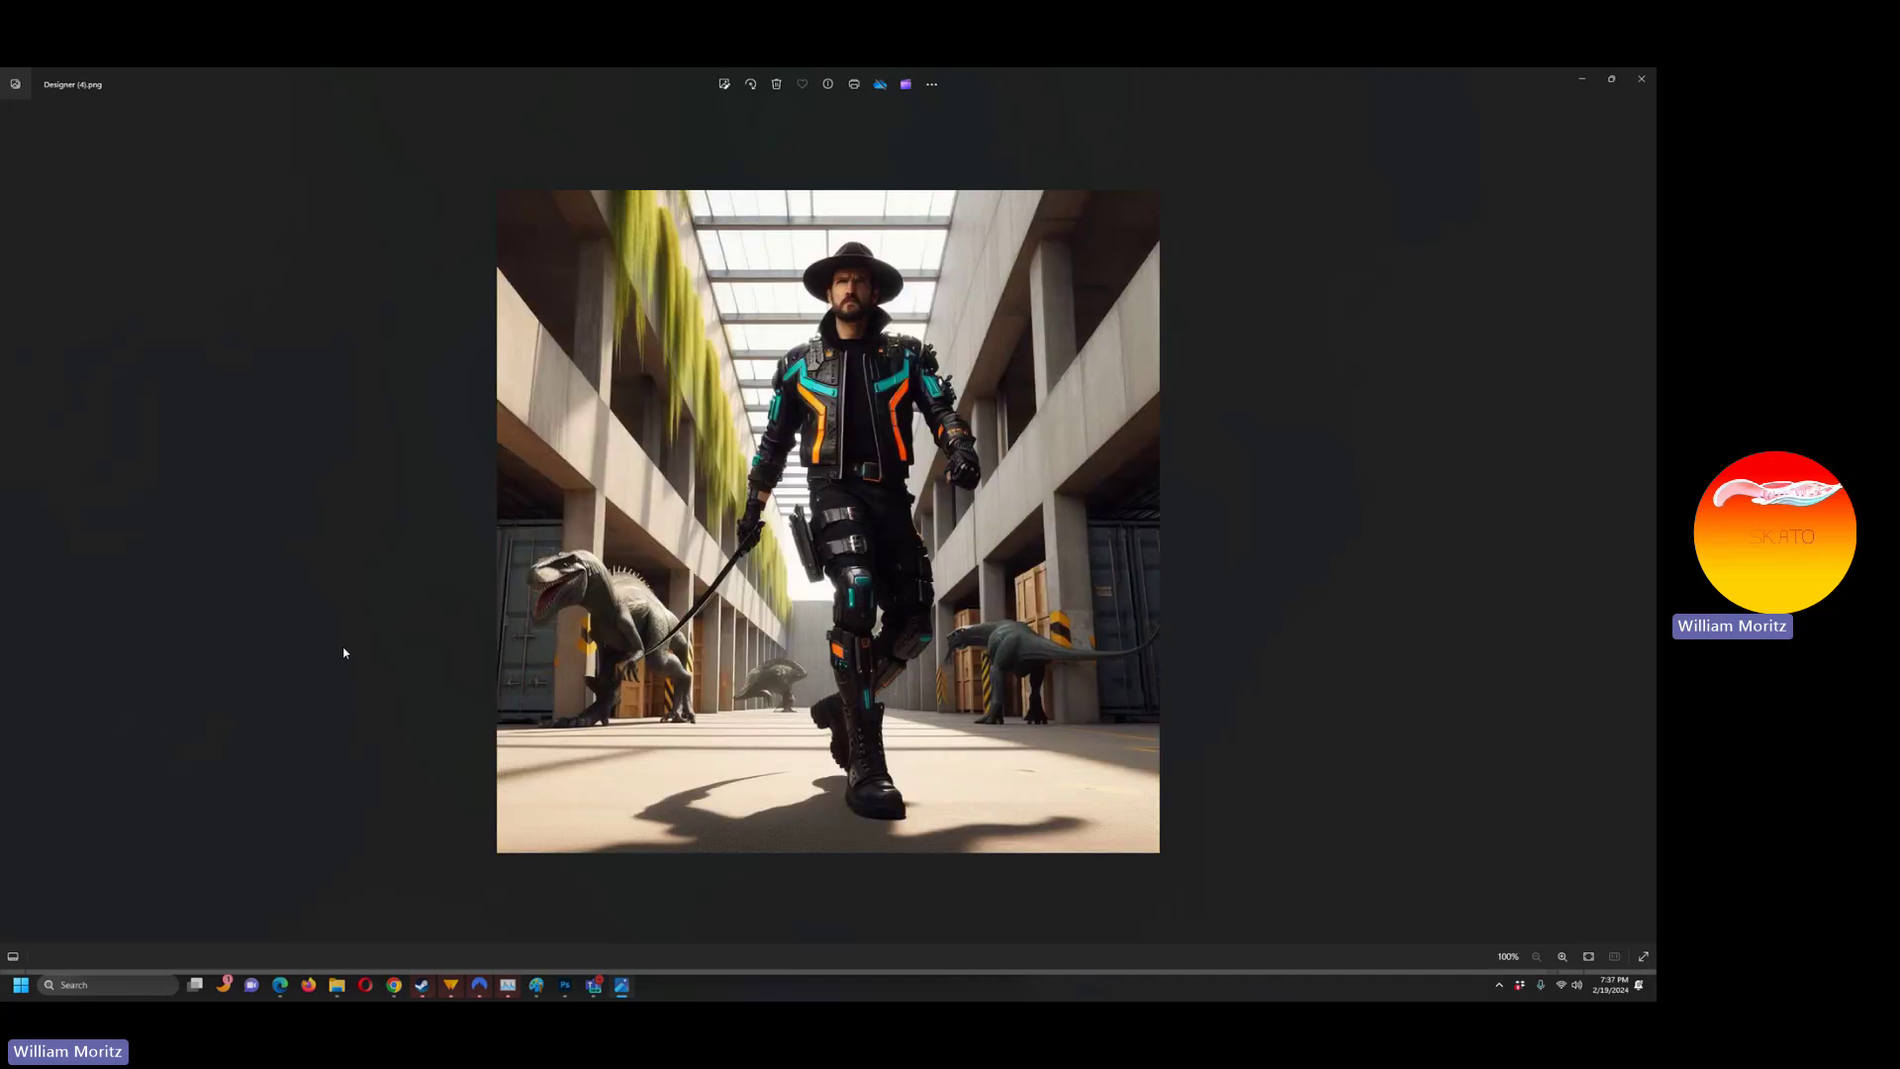
pyautogui.press('Right')
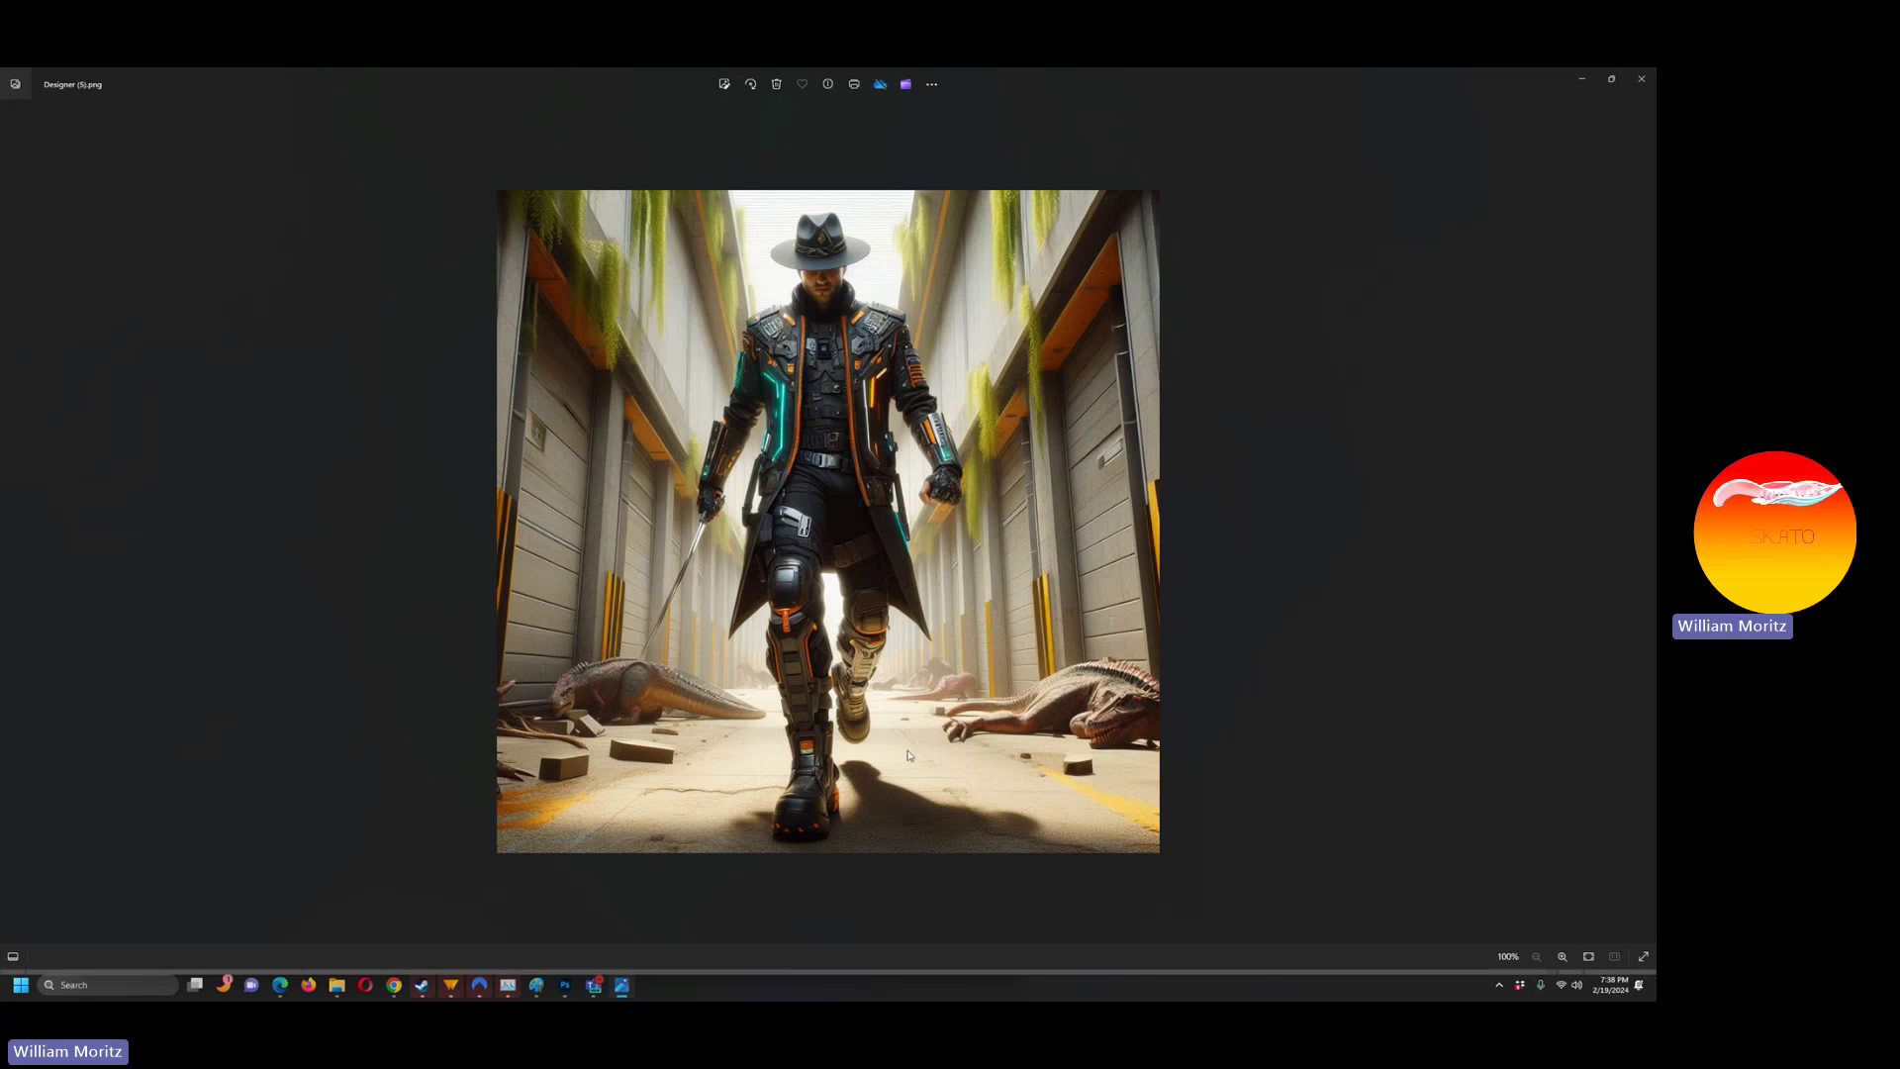
pyautogui.press('Right')
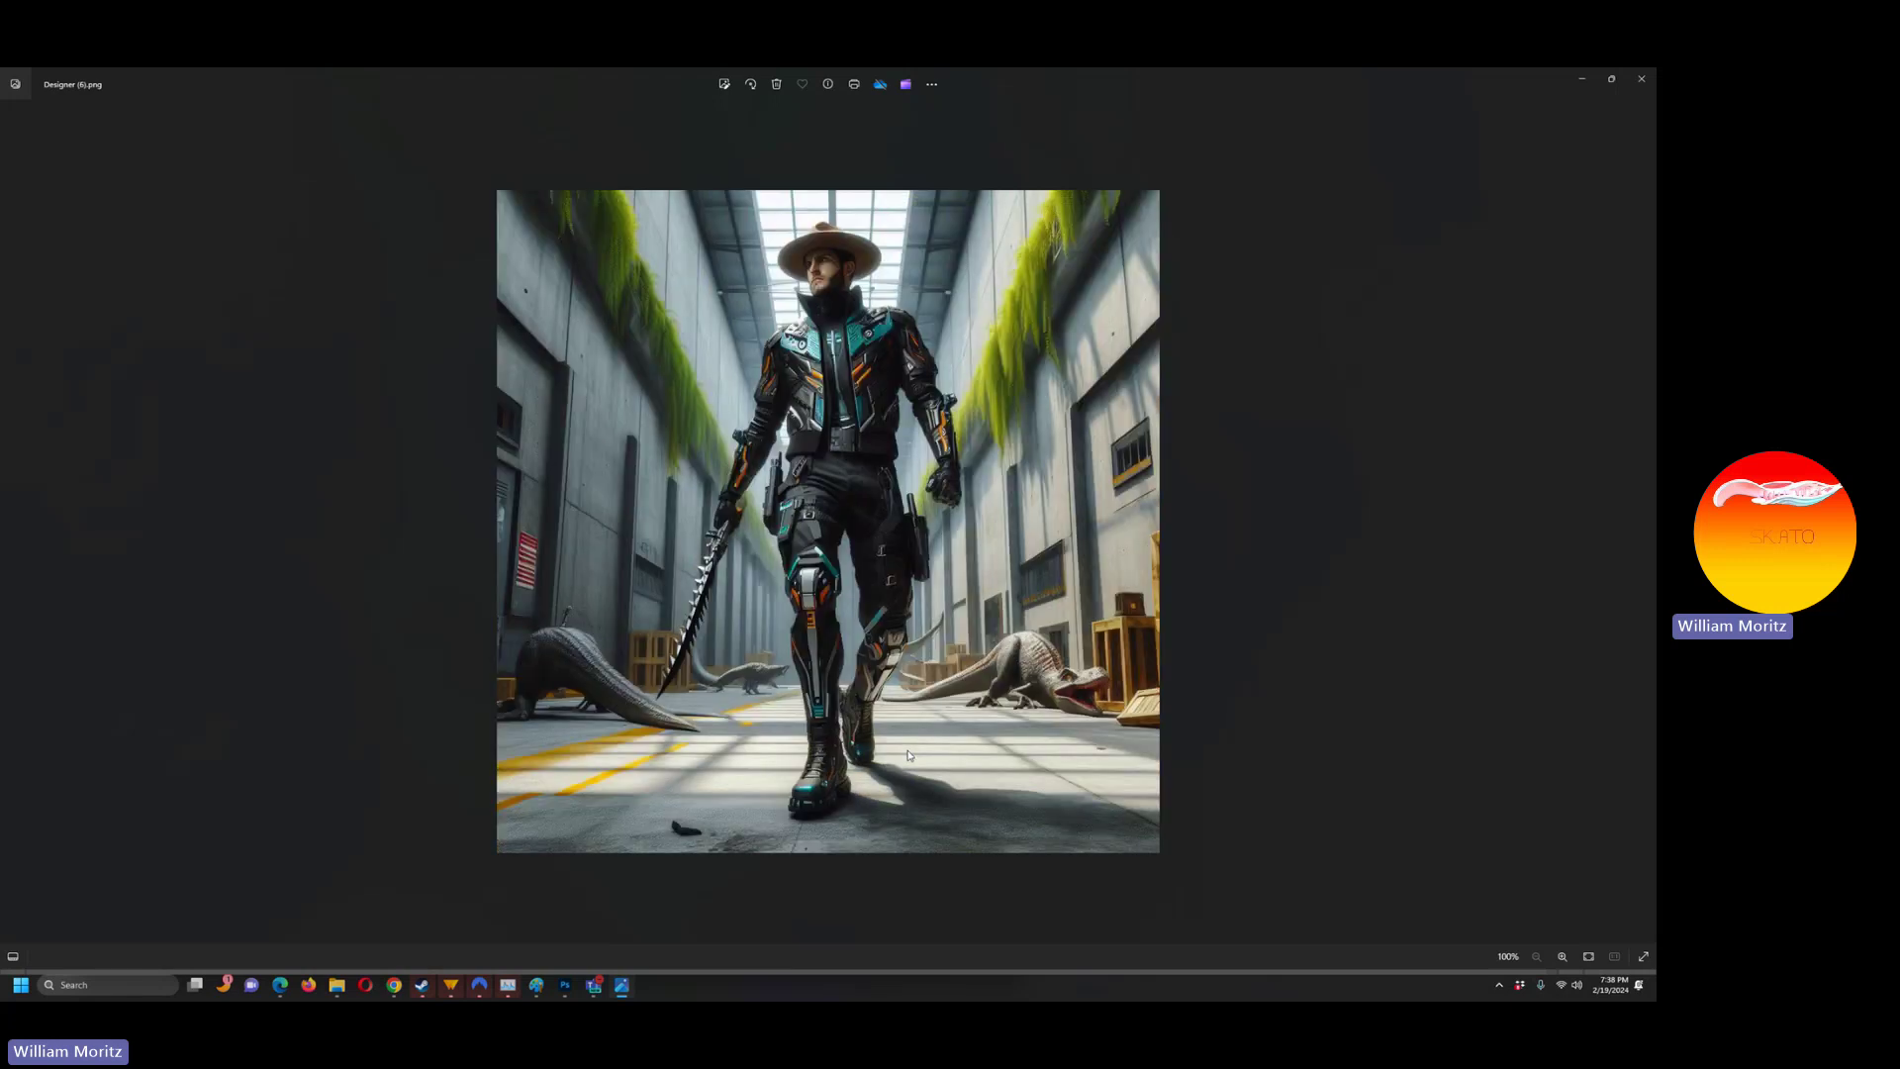
pyautogui.press('Right')
pyautogui.press('Right')
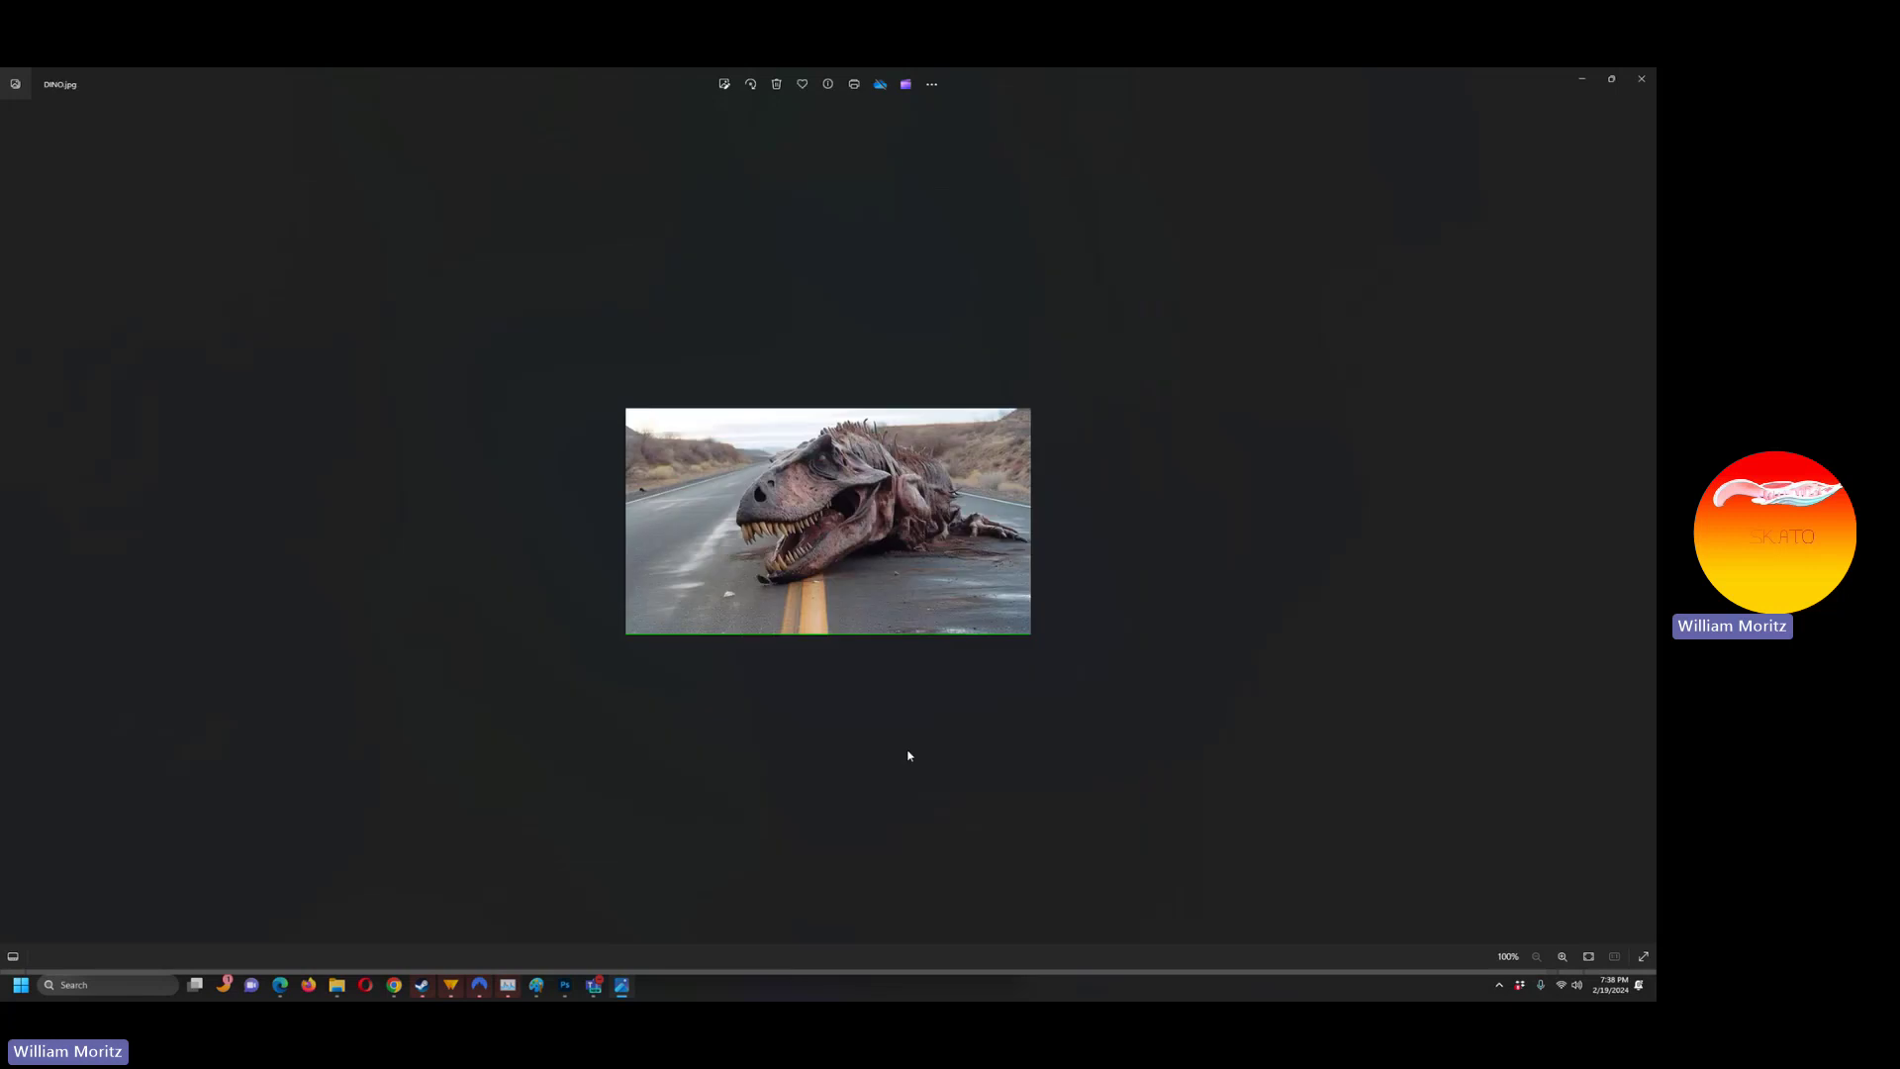
pyautogui.press('Right')
pyautogui.press('Right')
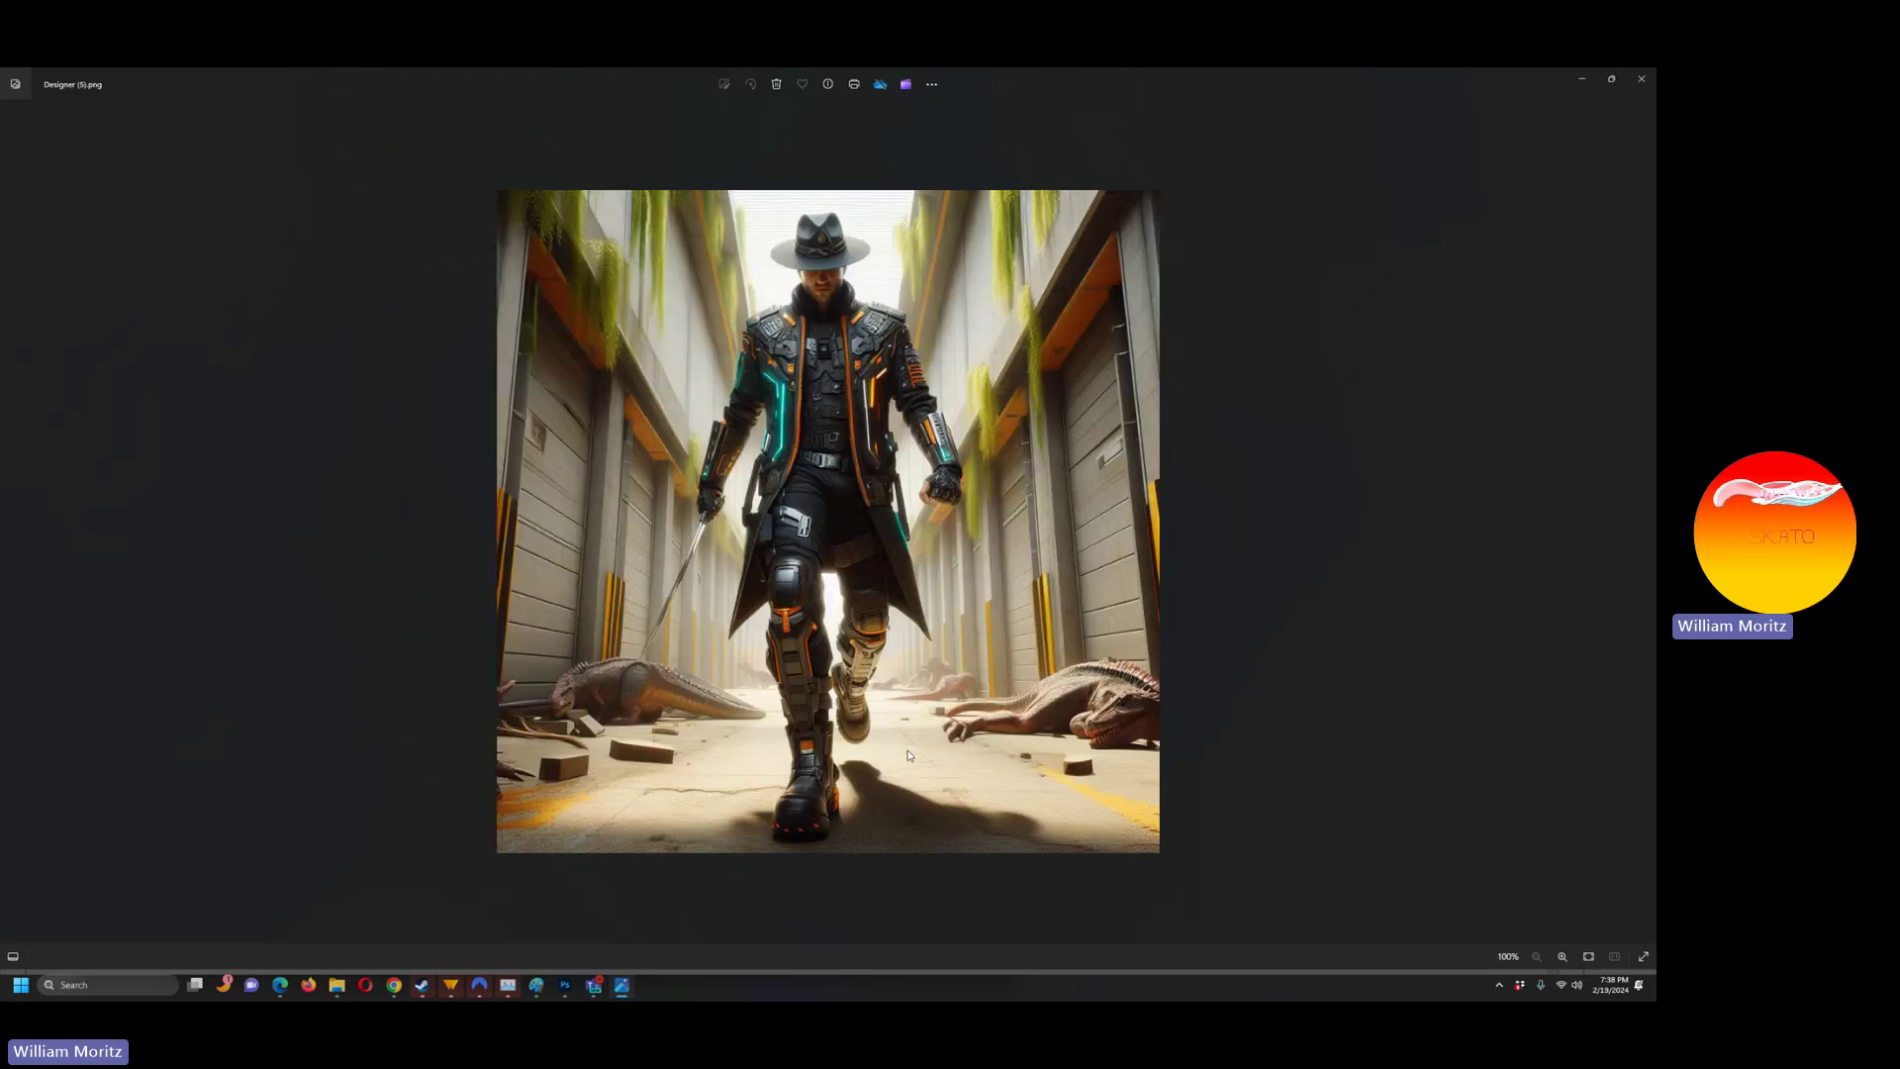
pyautogui.press('Left')
pyautogui.press('Left')
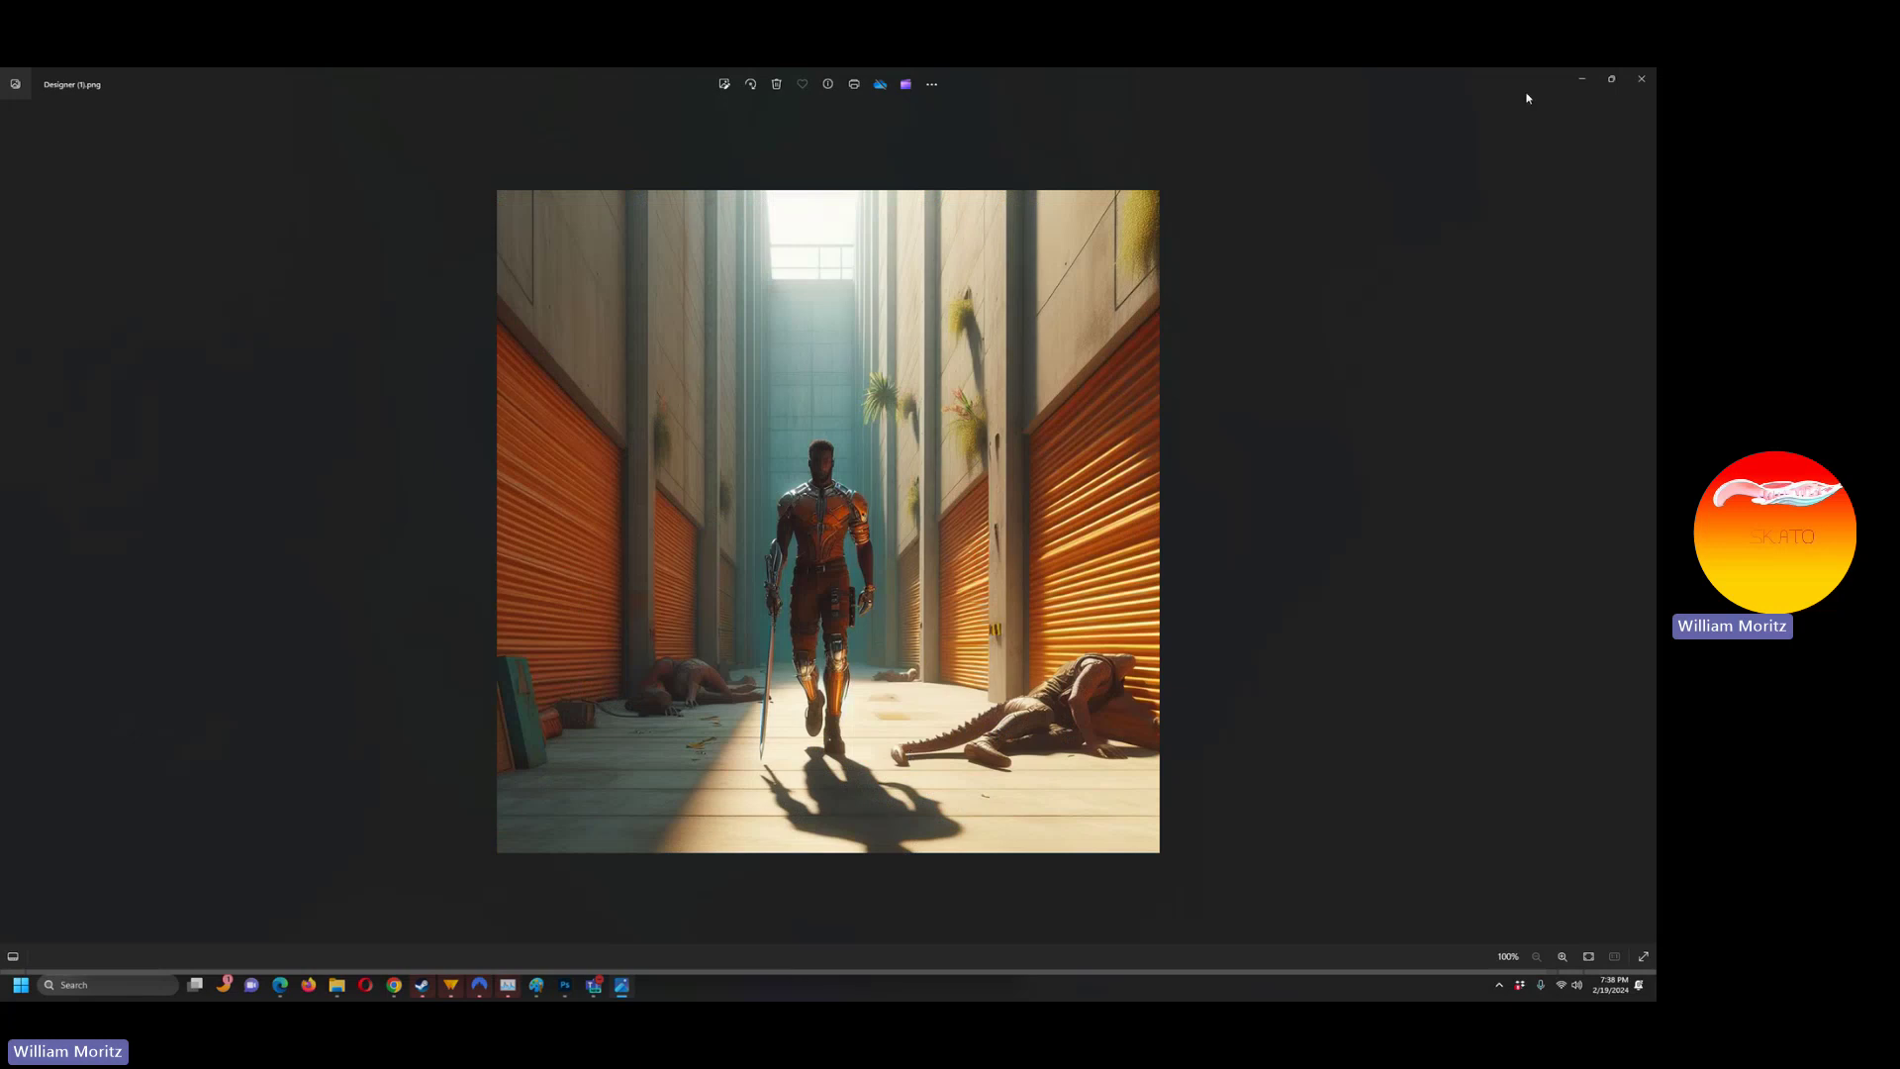
pyautogui.click(1577, 85)
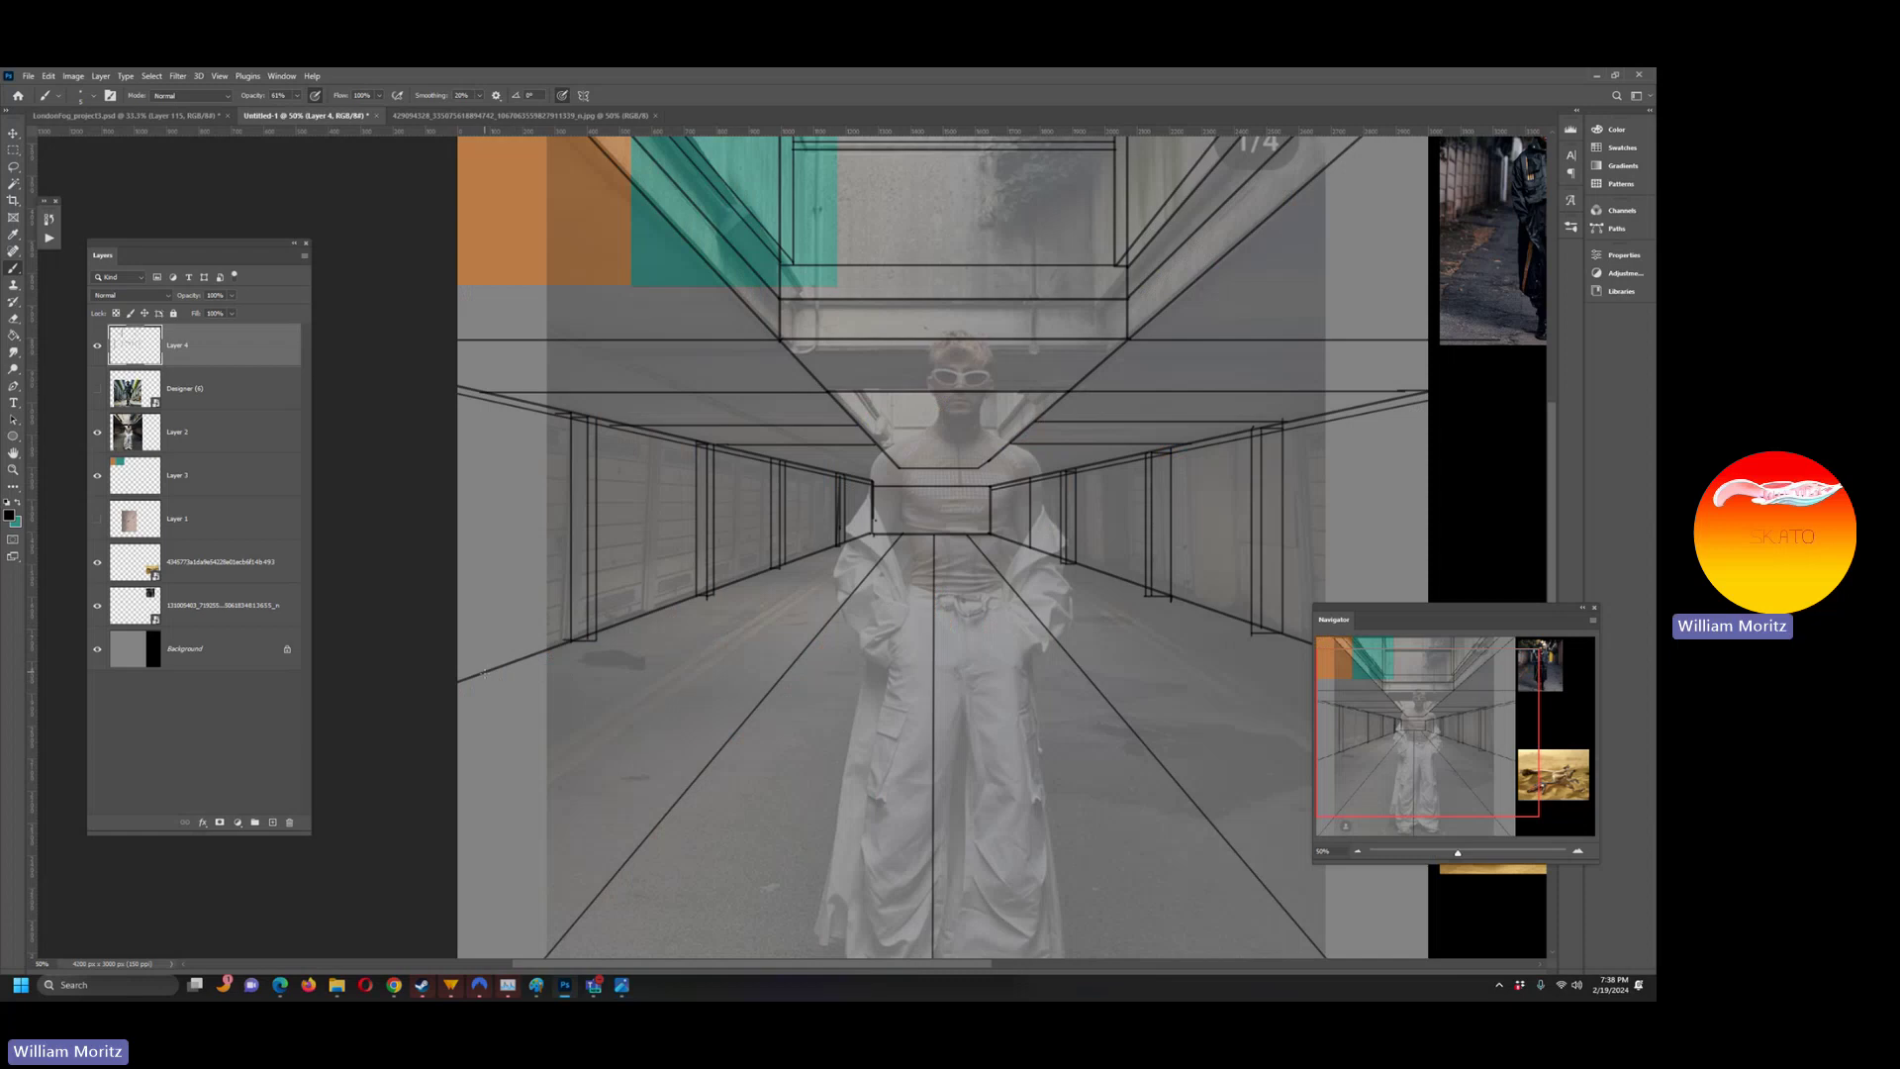
# - Move the Navigator panel clear of the artwork and draw a horizontal floor line joining the bases of the nearest pillars
pyautogui.moveTo(484, 674)
pyautogui.mouseDown()
pyautogui.moveTo(1304, 674)
pyautogui.moveTo(1436, 548)
pyautogui.moveTo(1528, 535)
pyautogui.mouseUp()
pyautogui.hotkey('ctrl', 'z')
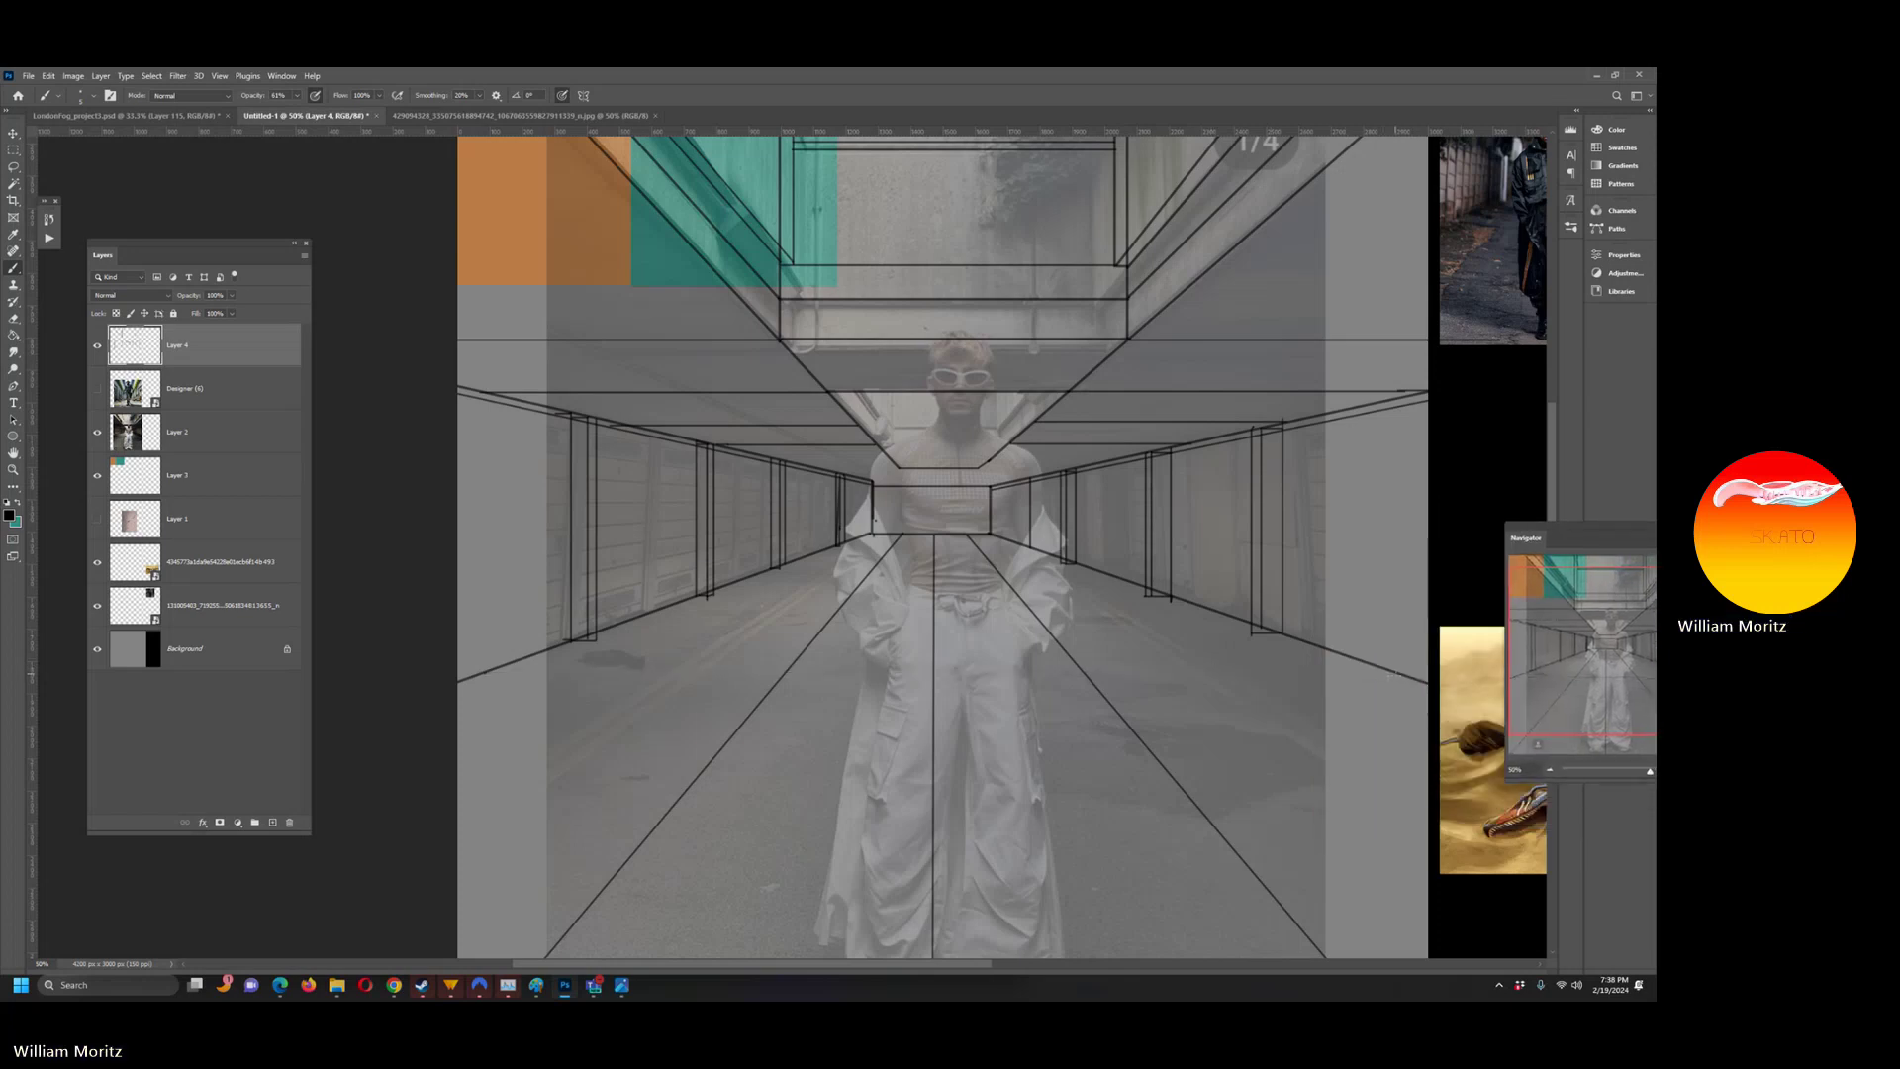
pyautogui.moveTo(1395, 673)
pyautogui.mouseDown()
pyautogui.moveTo(540, 673)
pyautogui.moveTo(491, 656)
pyautogui.mouseUp()
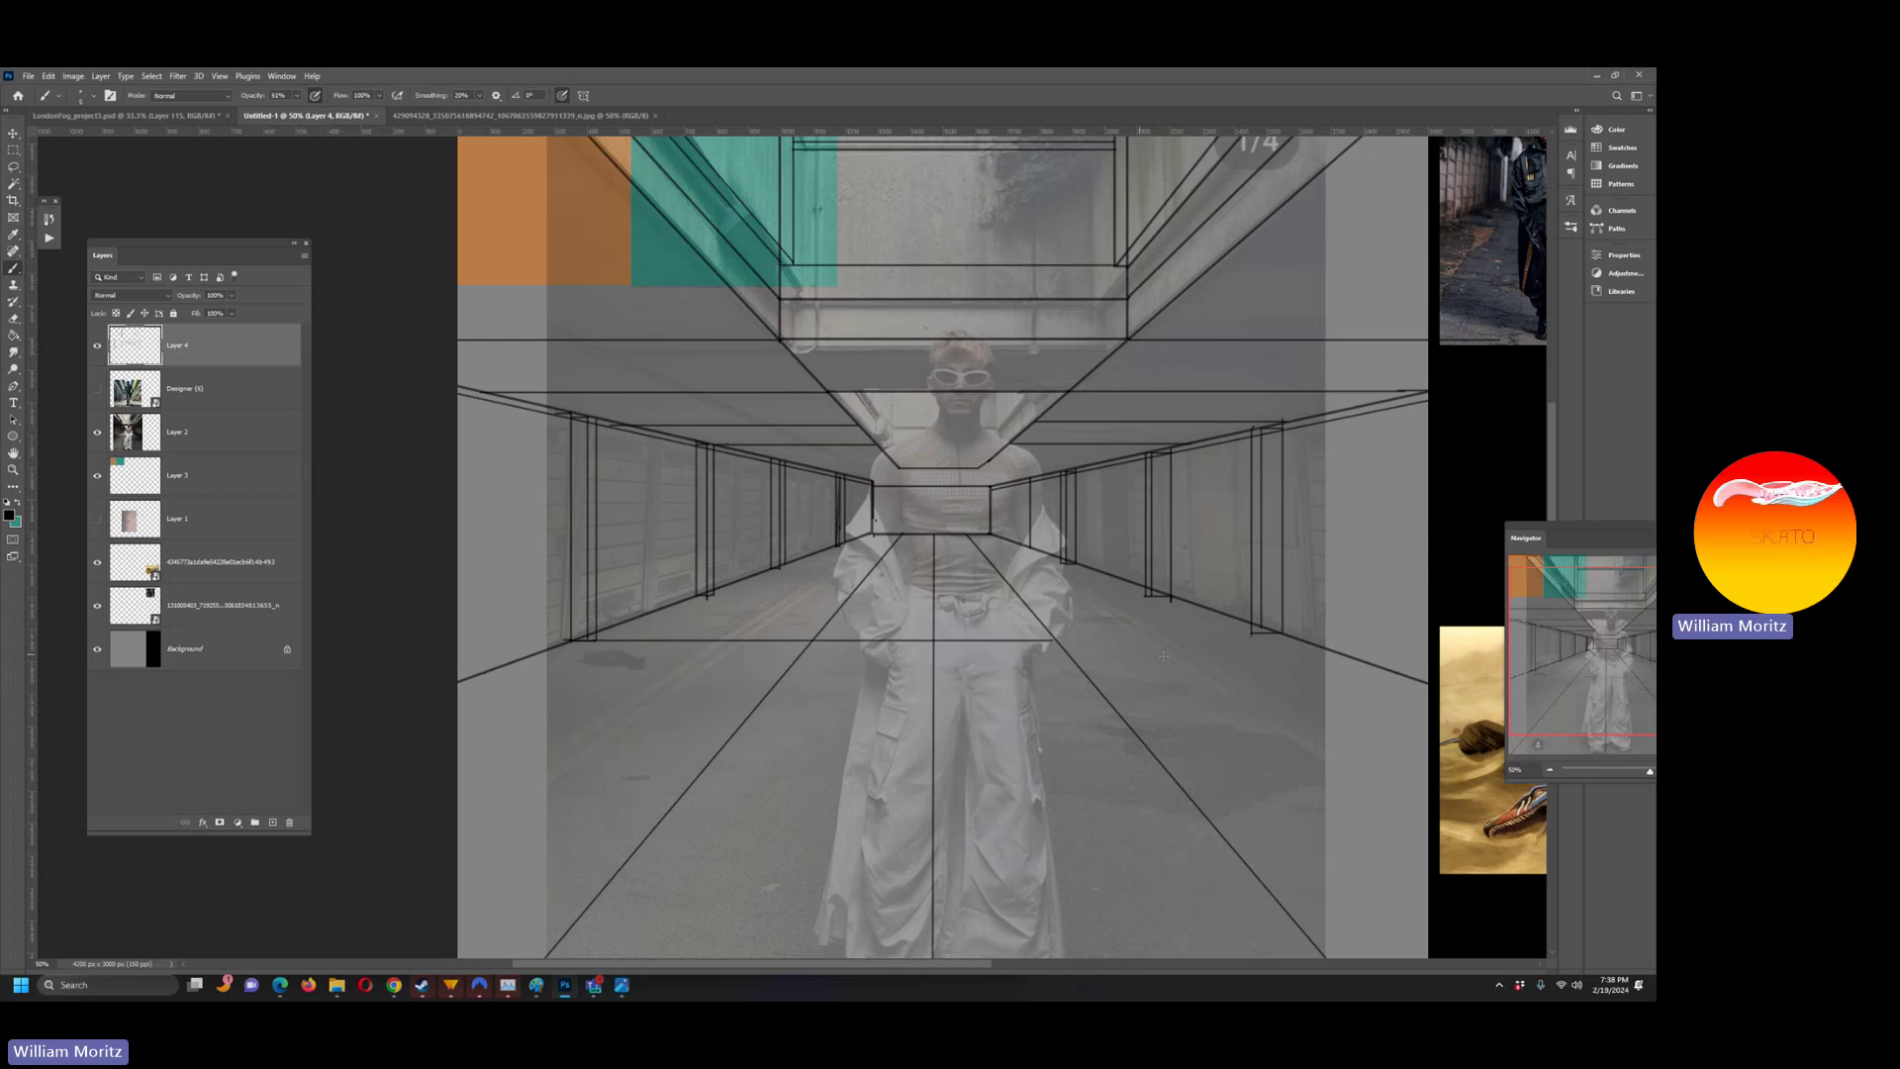
pyautogui.moveTo(587, 641); pyautogui.dragTo(1255, 641)
pyautogui.hotkey('ctrl', 'z')
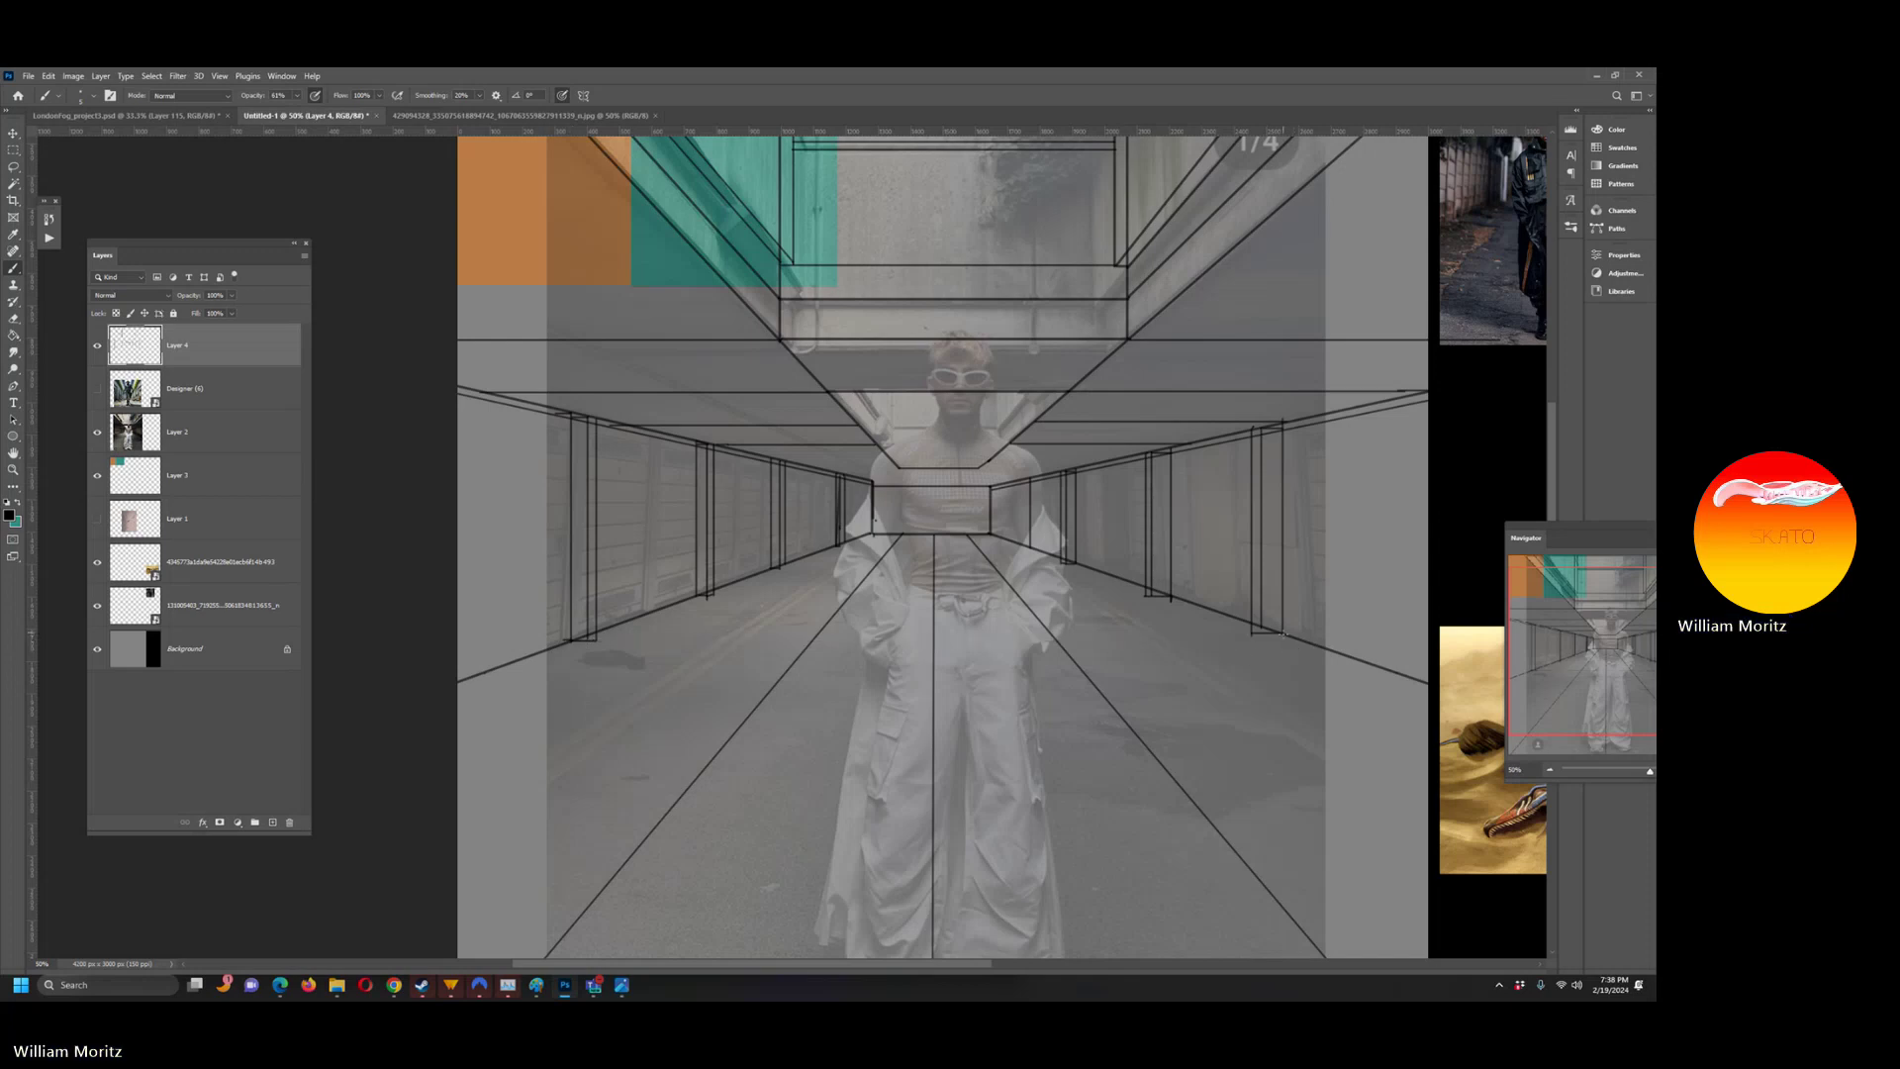
pyautogui.moveTo(600, 632); pyautogui.dragTo(1282, 632)
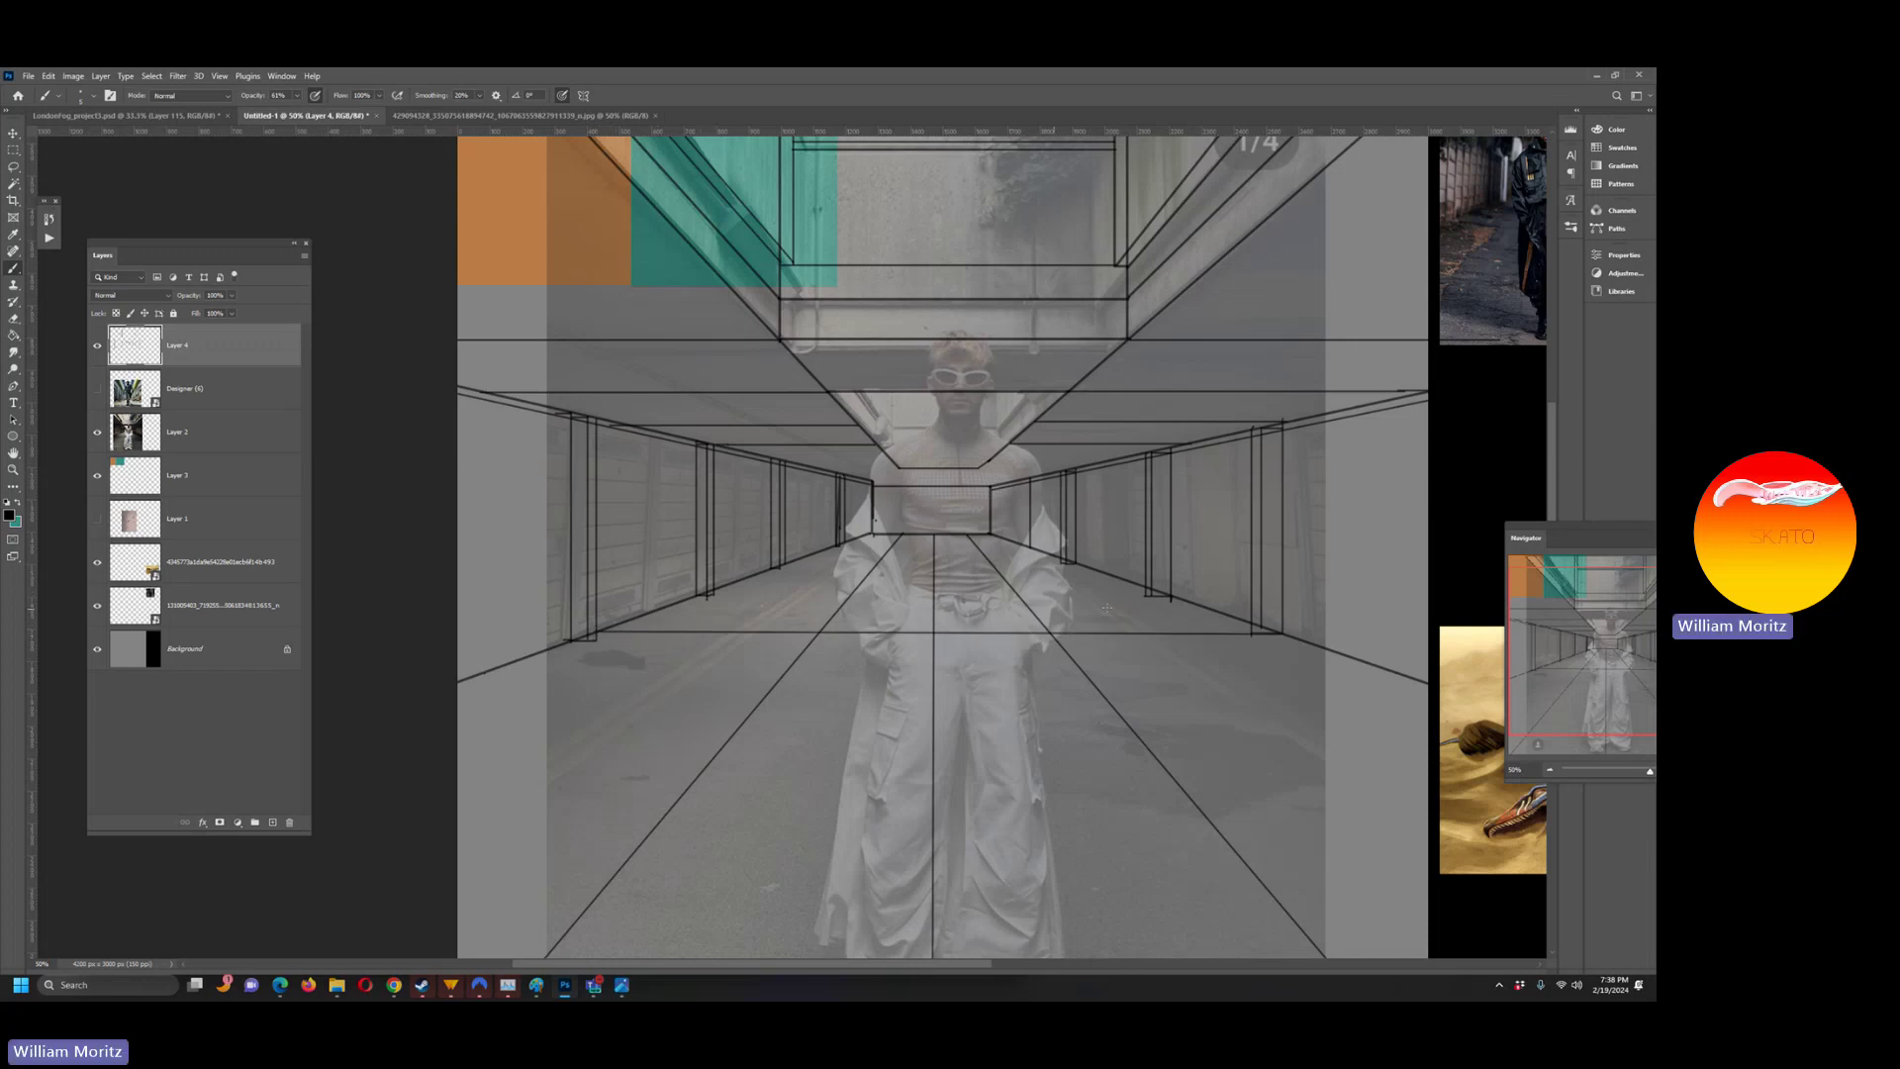
# - Draw horizontal floor lines joining the bases of the second, third and farthest pillar pairs
pyautogui.keyDown('shift'); pyautogui.click(1169, 595); pyautogui.keyUp('shift')
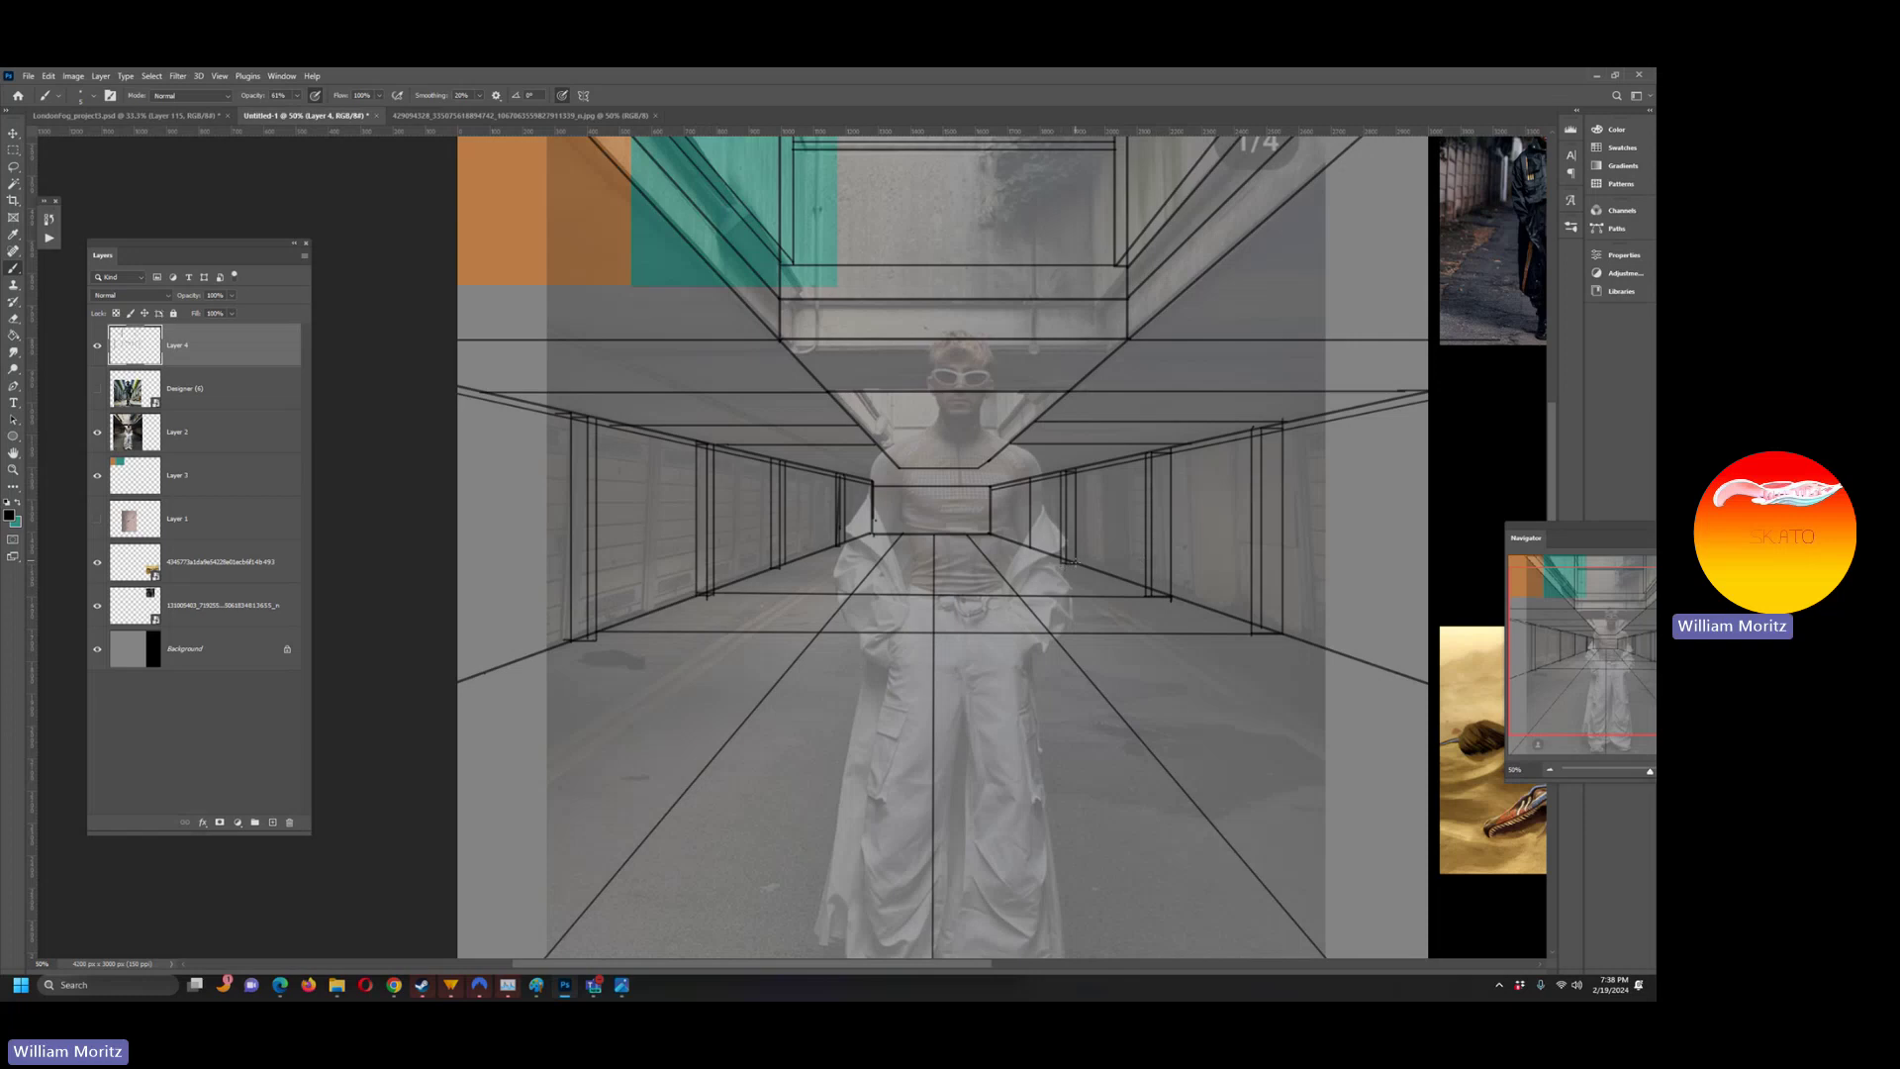
pyautogui.keyDown('shift'); pyautogui.click(777, 565); pyautogui.keyUp('shift')
pyautogui.click(834, 549)
pyautogui.keyDown('shift'); pyautogui.click(1027, 550); pyautogui.keyUp('shift')
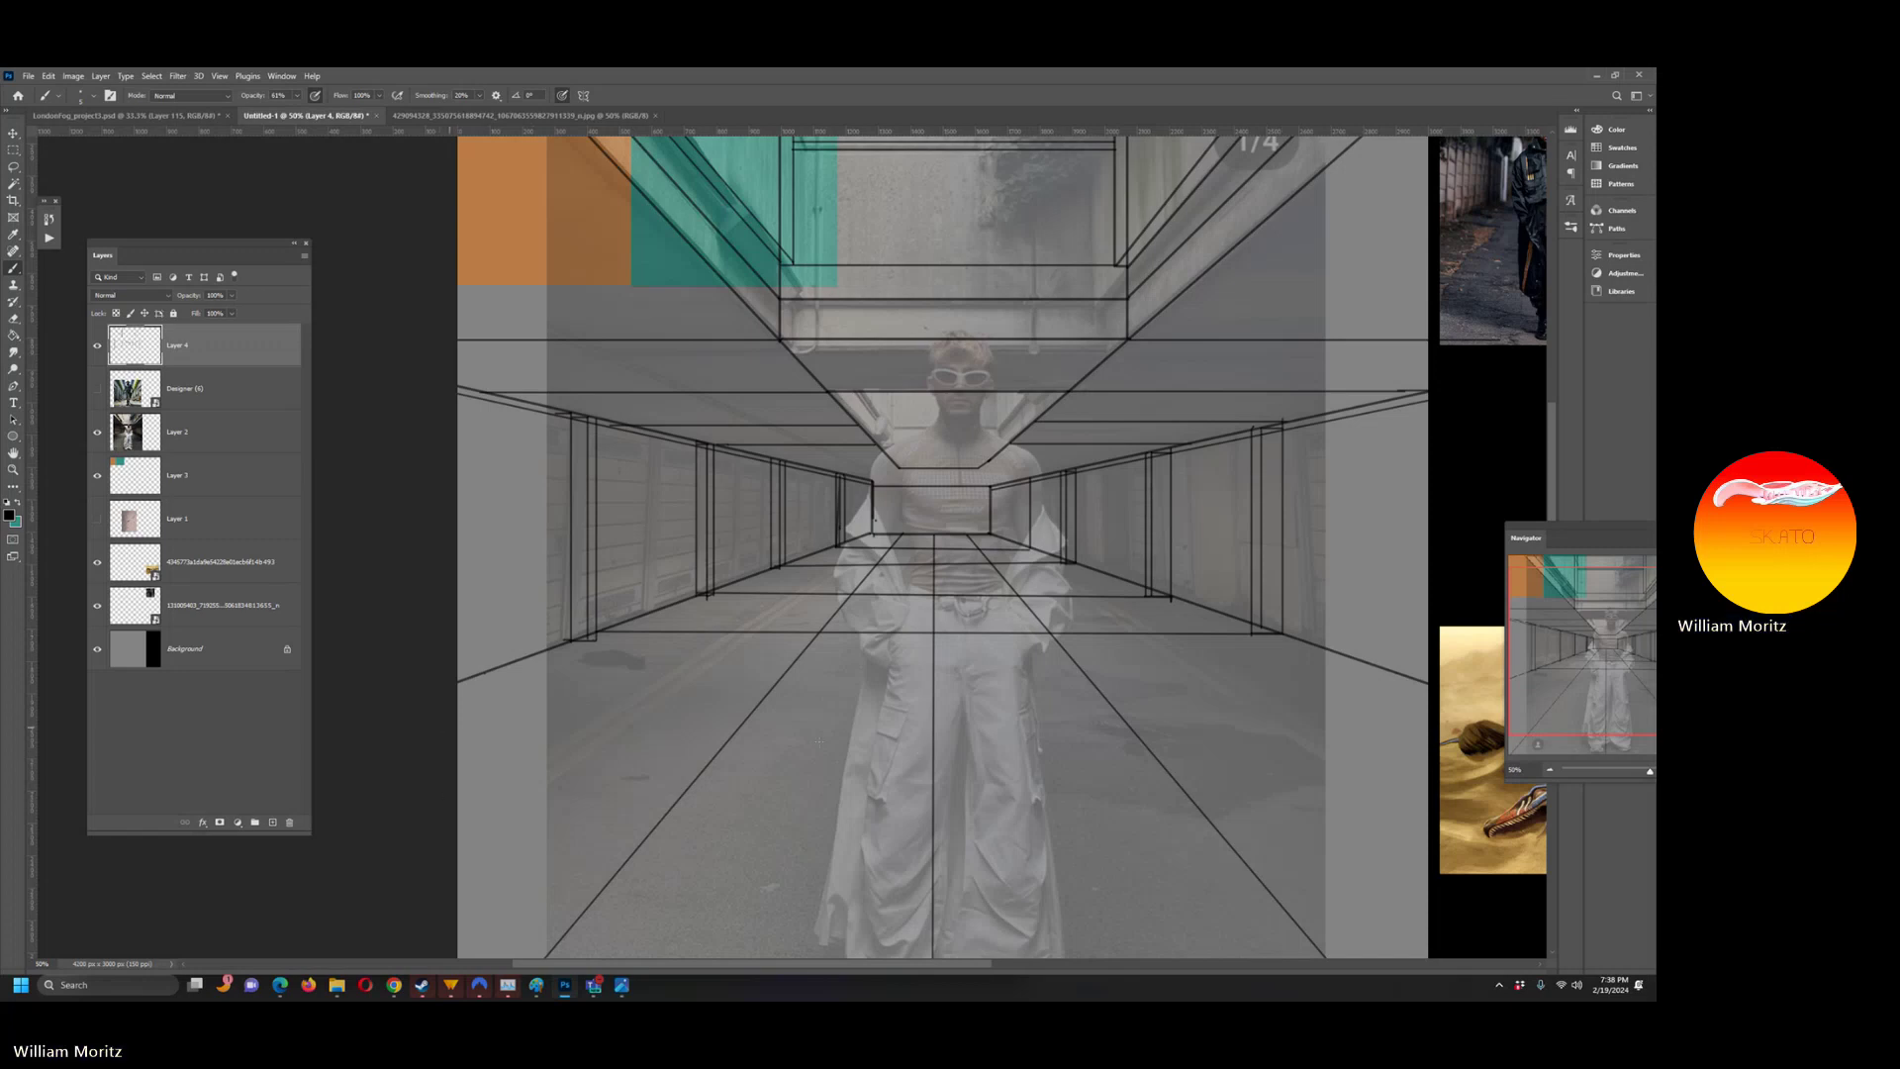
# - Draw two more widely spaced horizontal lines across the full width of the foreground floor, in front of the nearest pillars
pyautogui.hscroll(3, 841, 762)
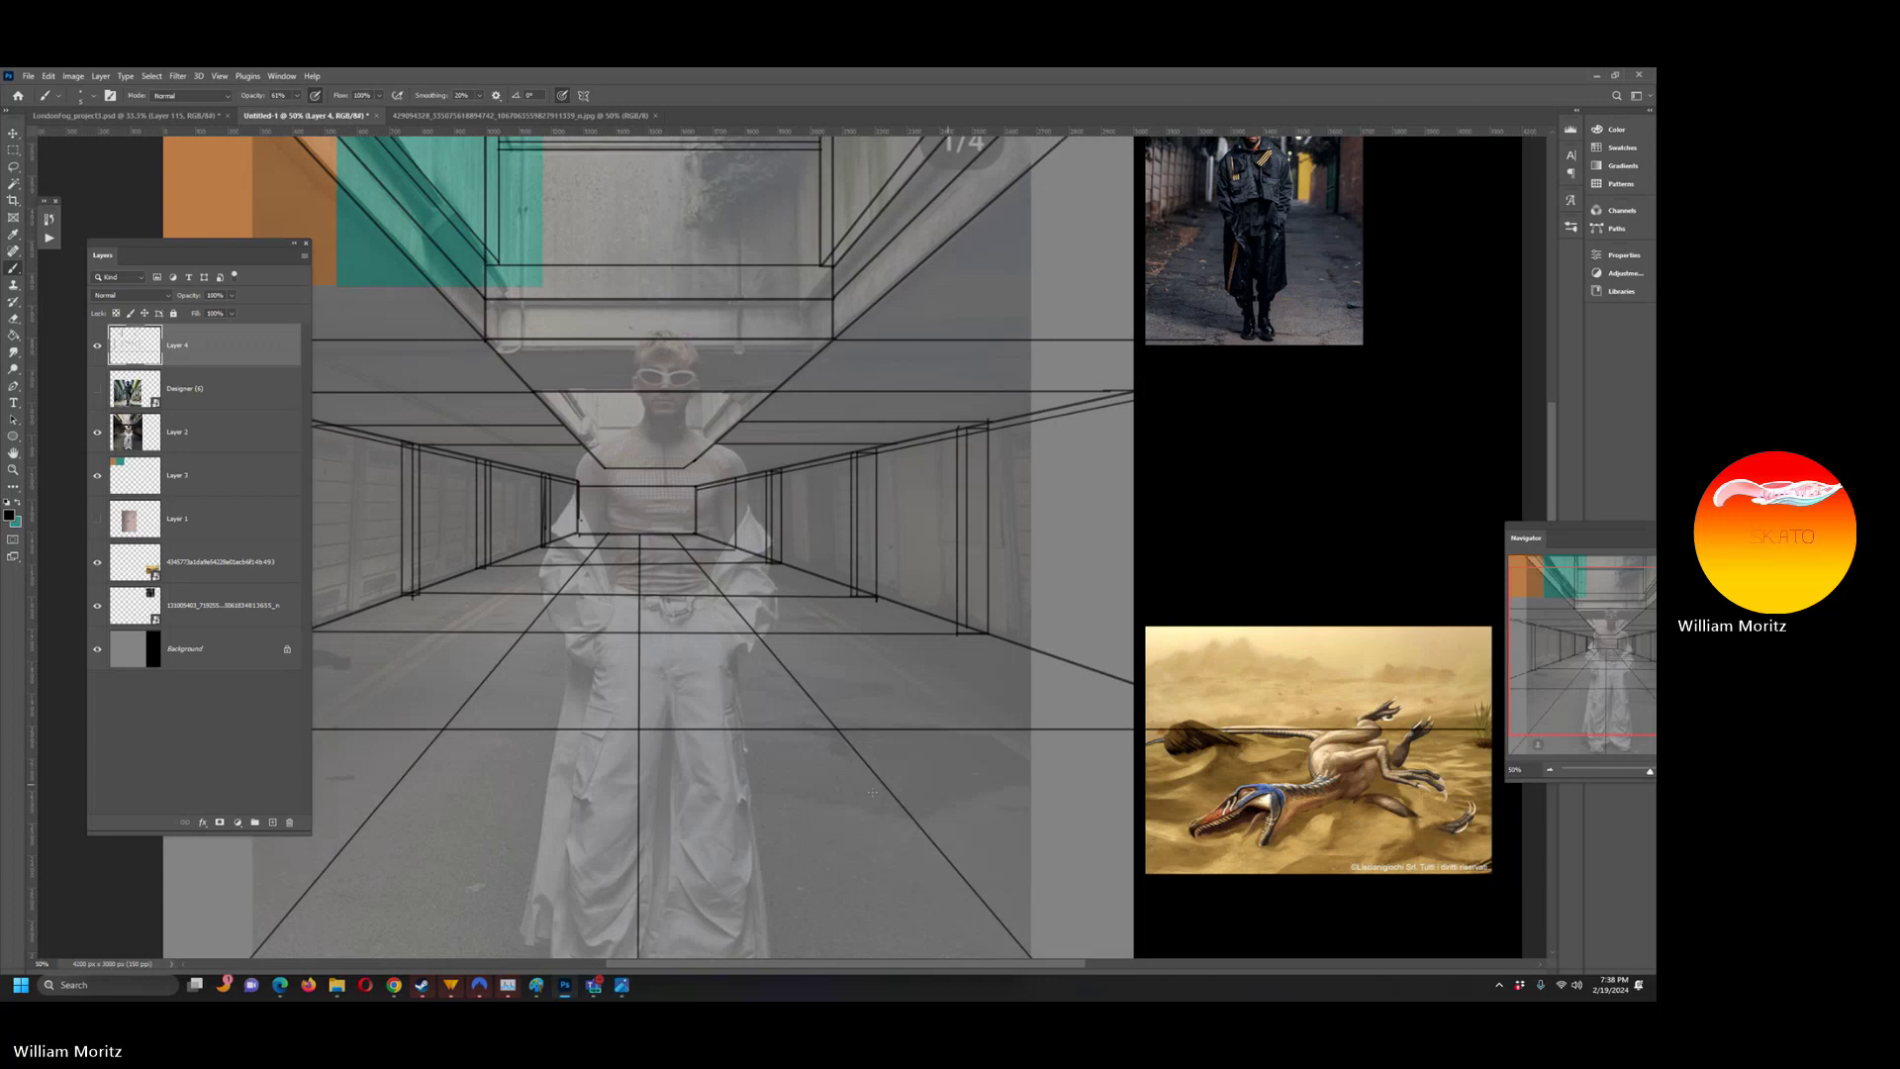
pyautogui.scroll(-2, 871, 792)
pyautogui.click(13, 470)
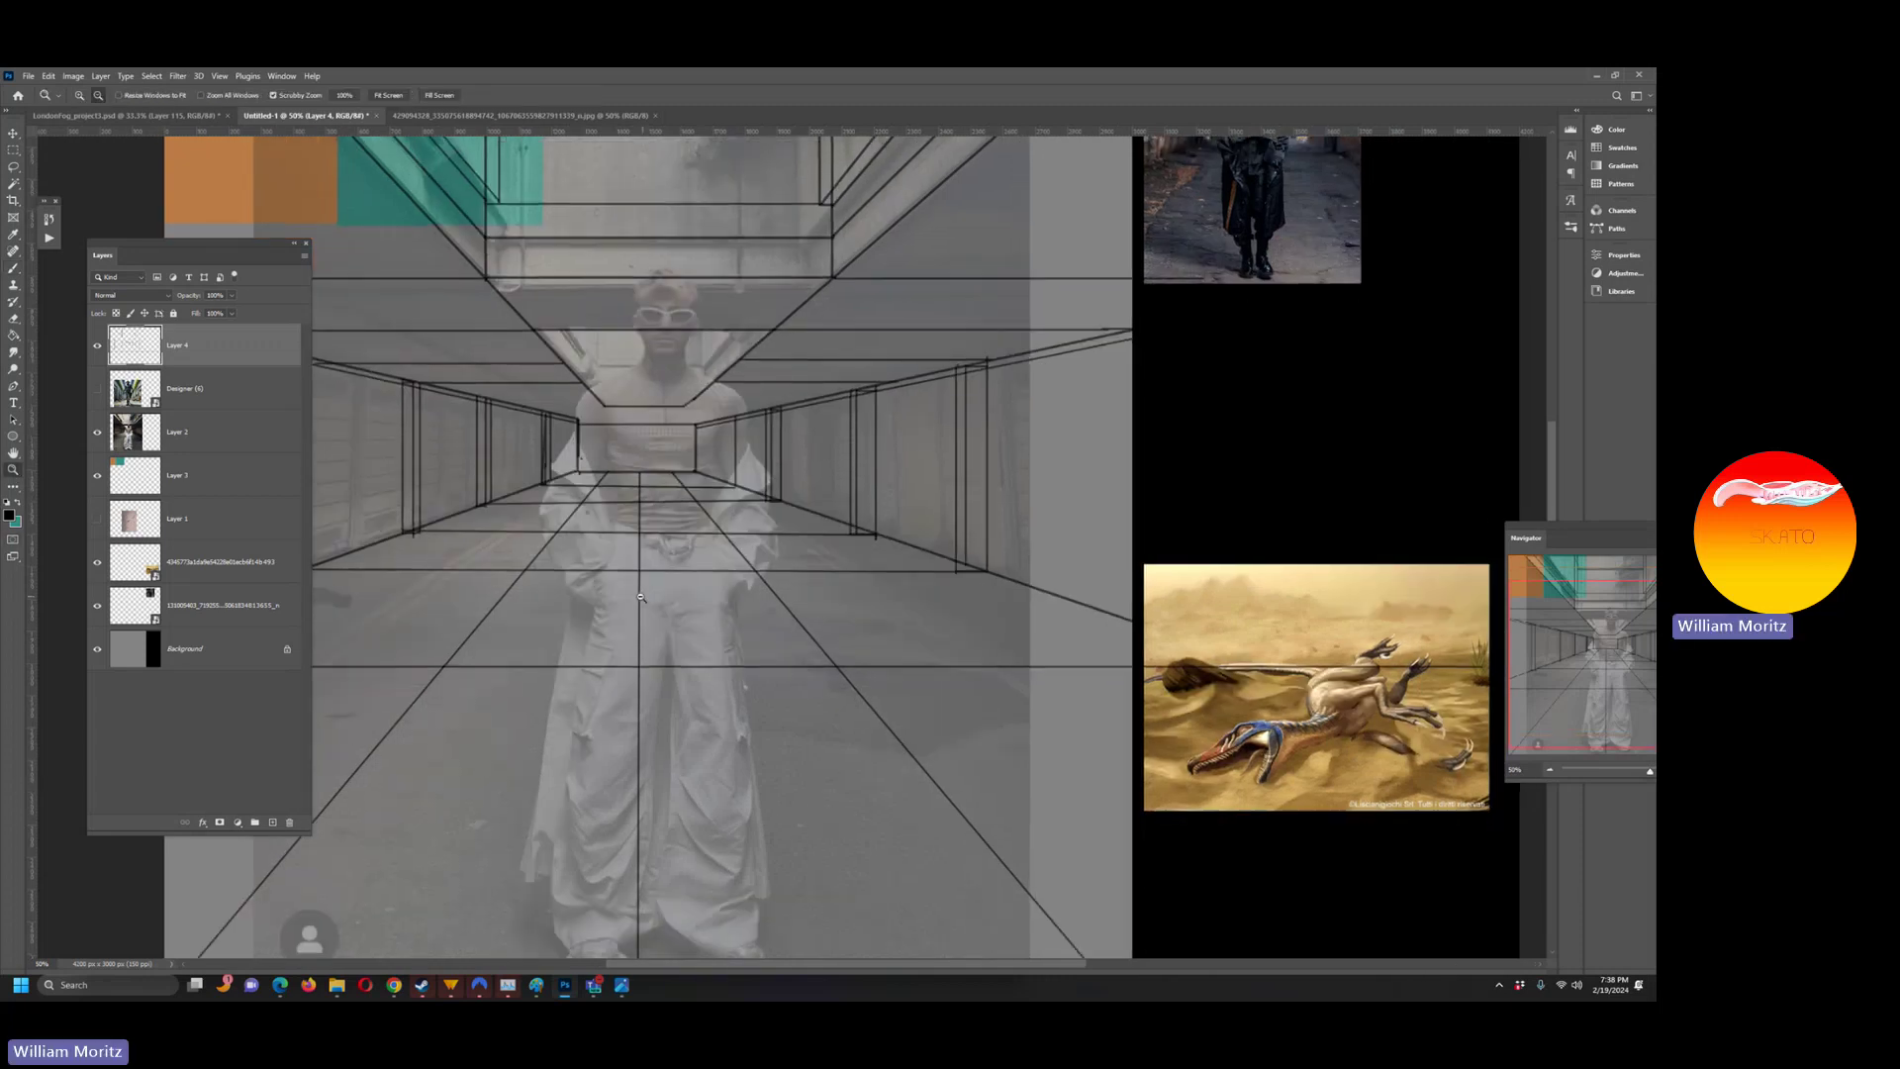
pyautogui.keyDown('alt'); pyautogui.click(532, 713); pyautogui.keyUp('alt')
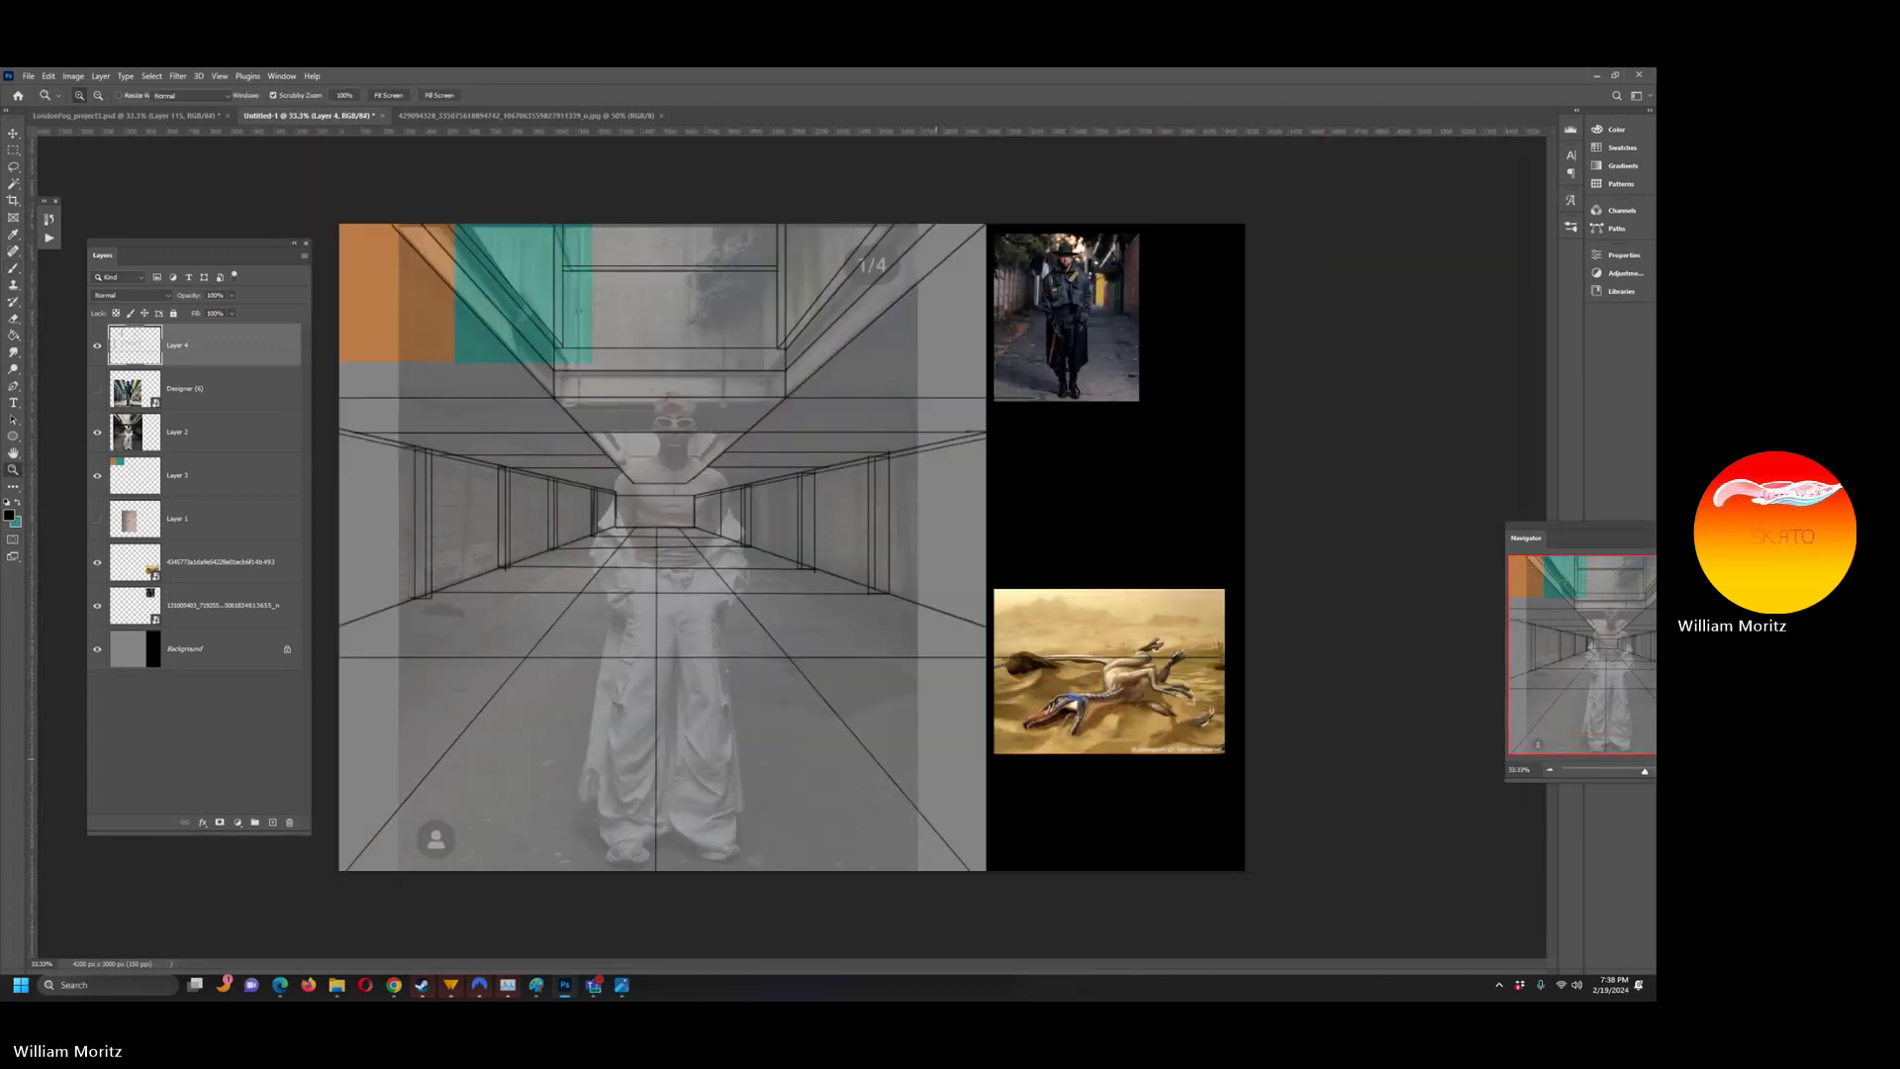
pyautogui.press('b')
pyautogui.moveTo(986, 785); pyautogui.dragTo(325, 767)
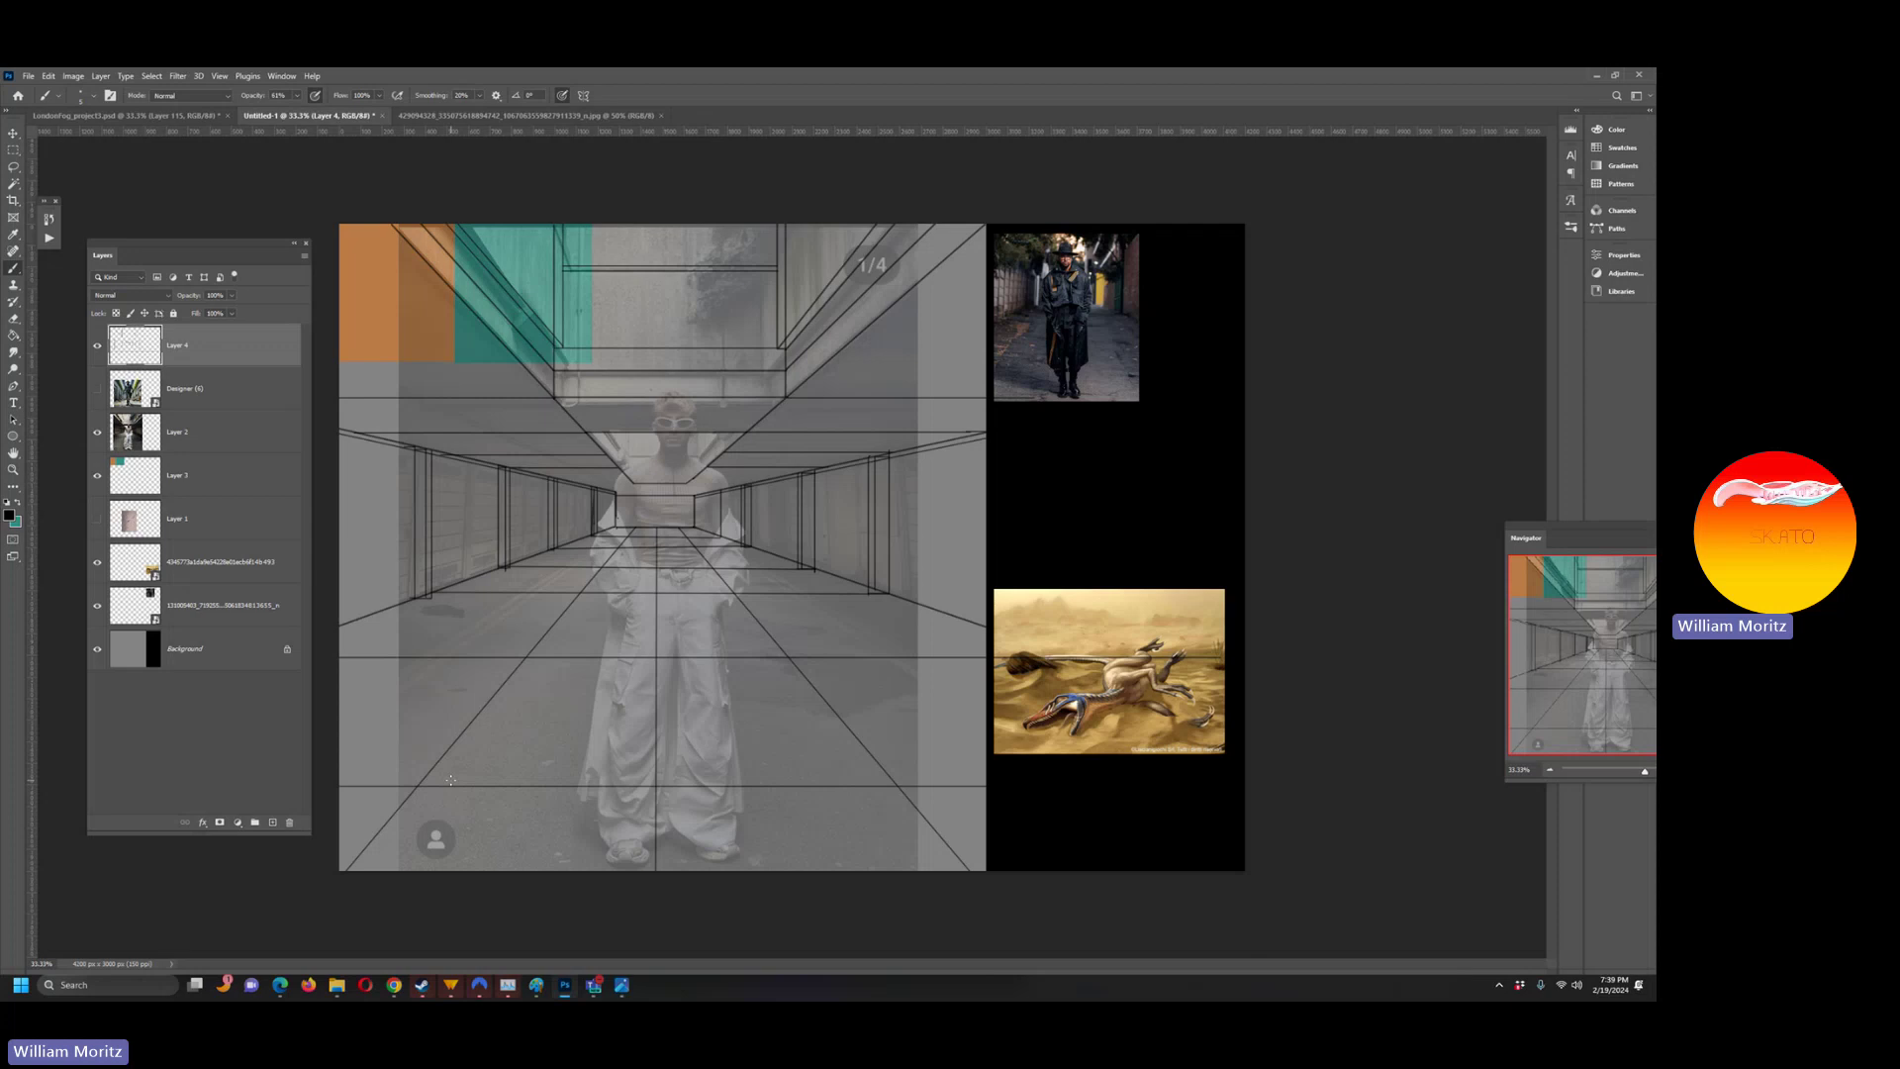
# - Hide the reference photo on Layer 2 and the colour swatches on Layer 3, and add a new layer above Layer 4
pyautogui.click(97, 432)
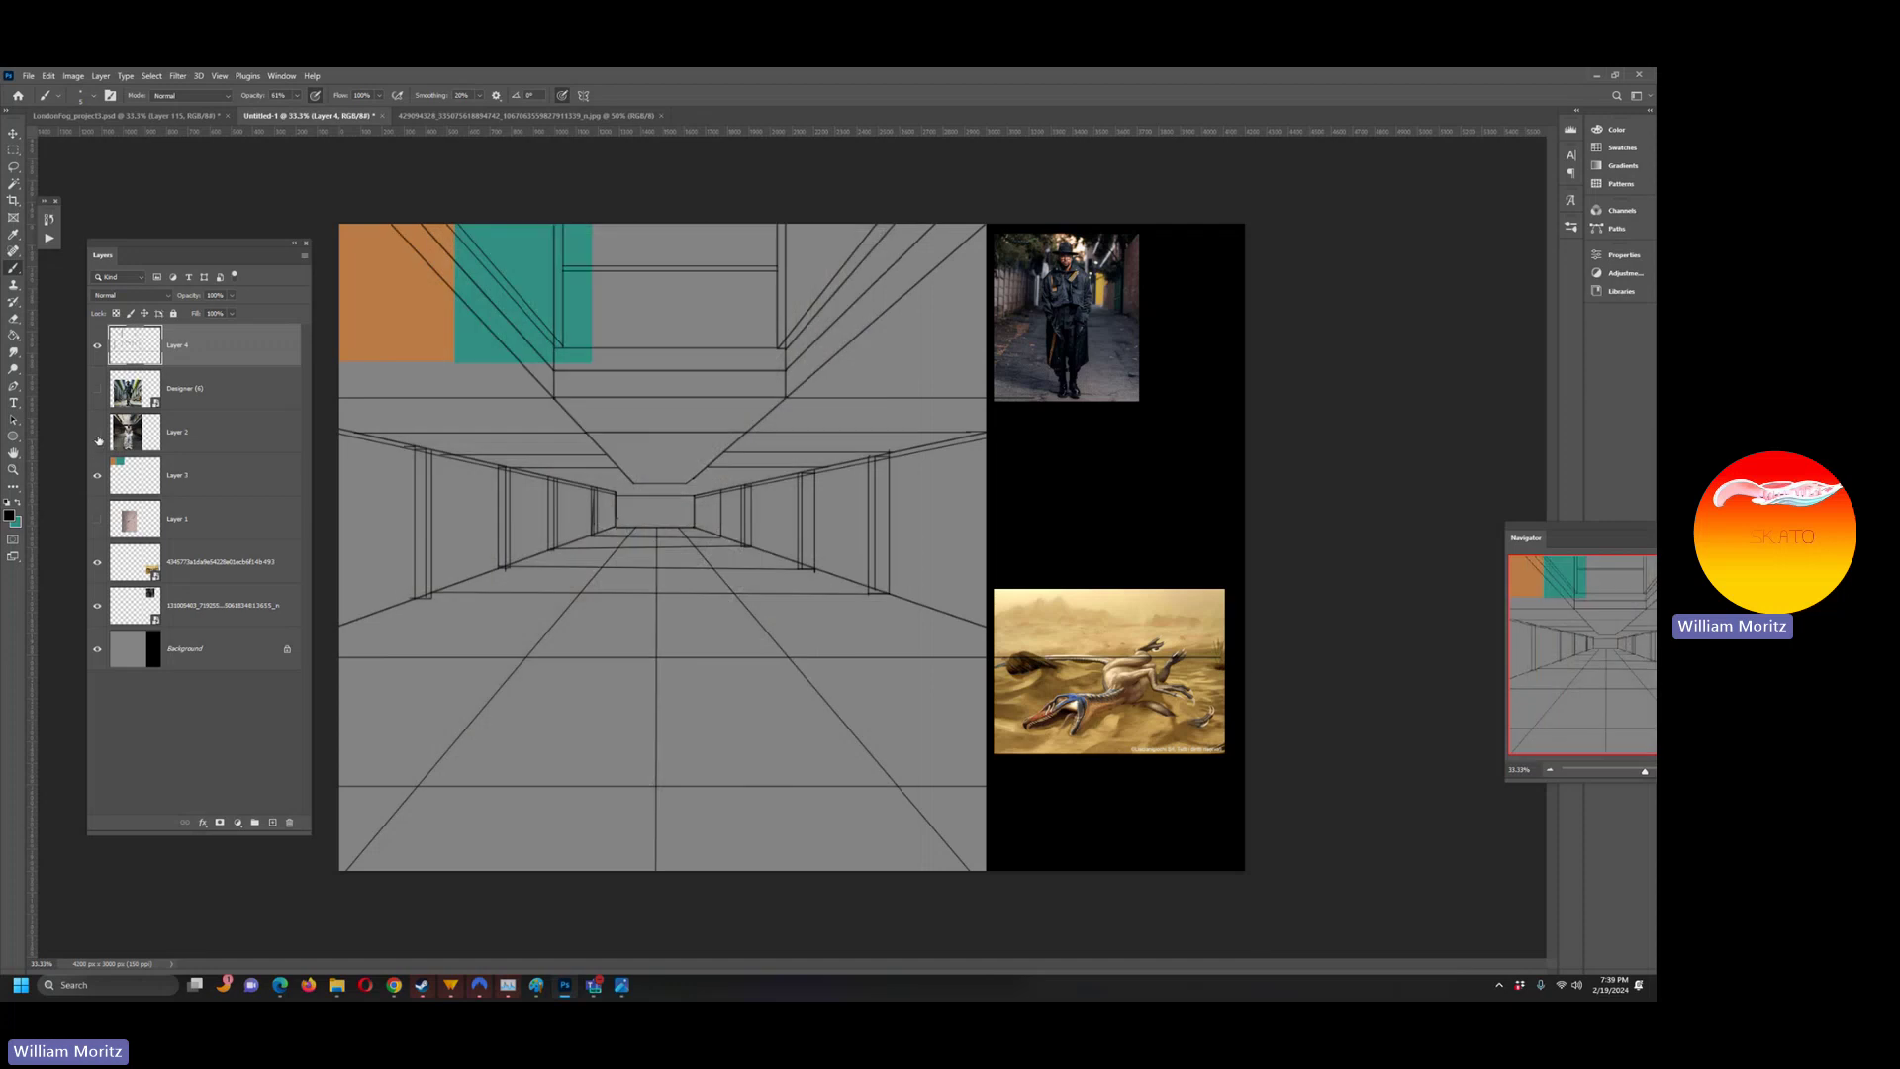
pyautogui.press('z')
pyautogui.keyDown('alt'); pyautogui.click(563, 539); pyautogui.keyUp('alt')
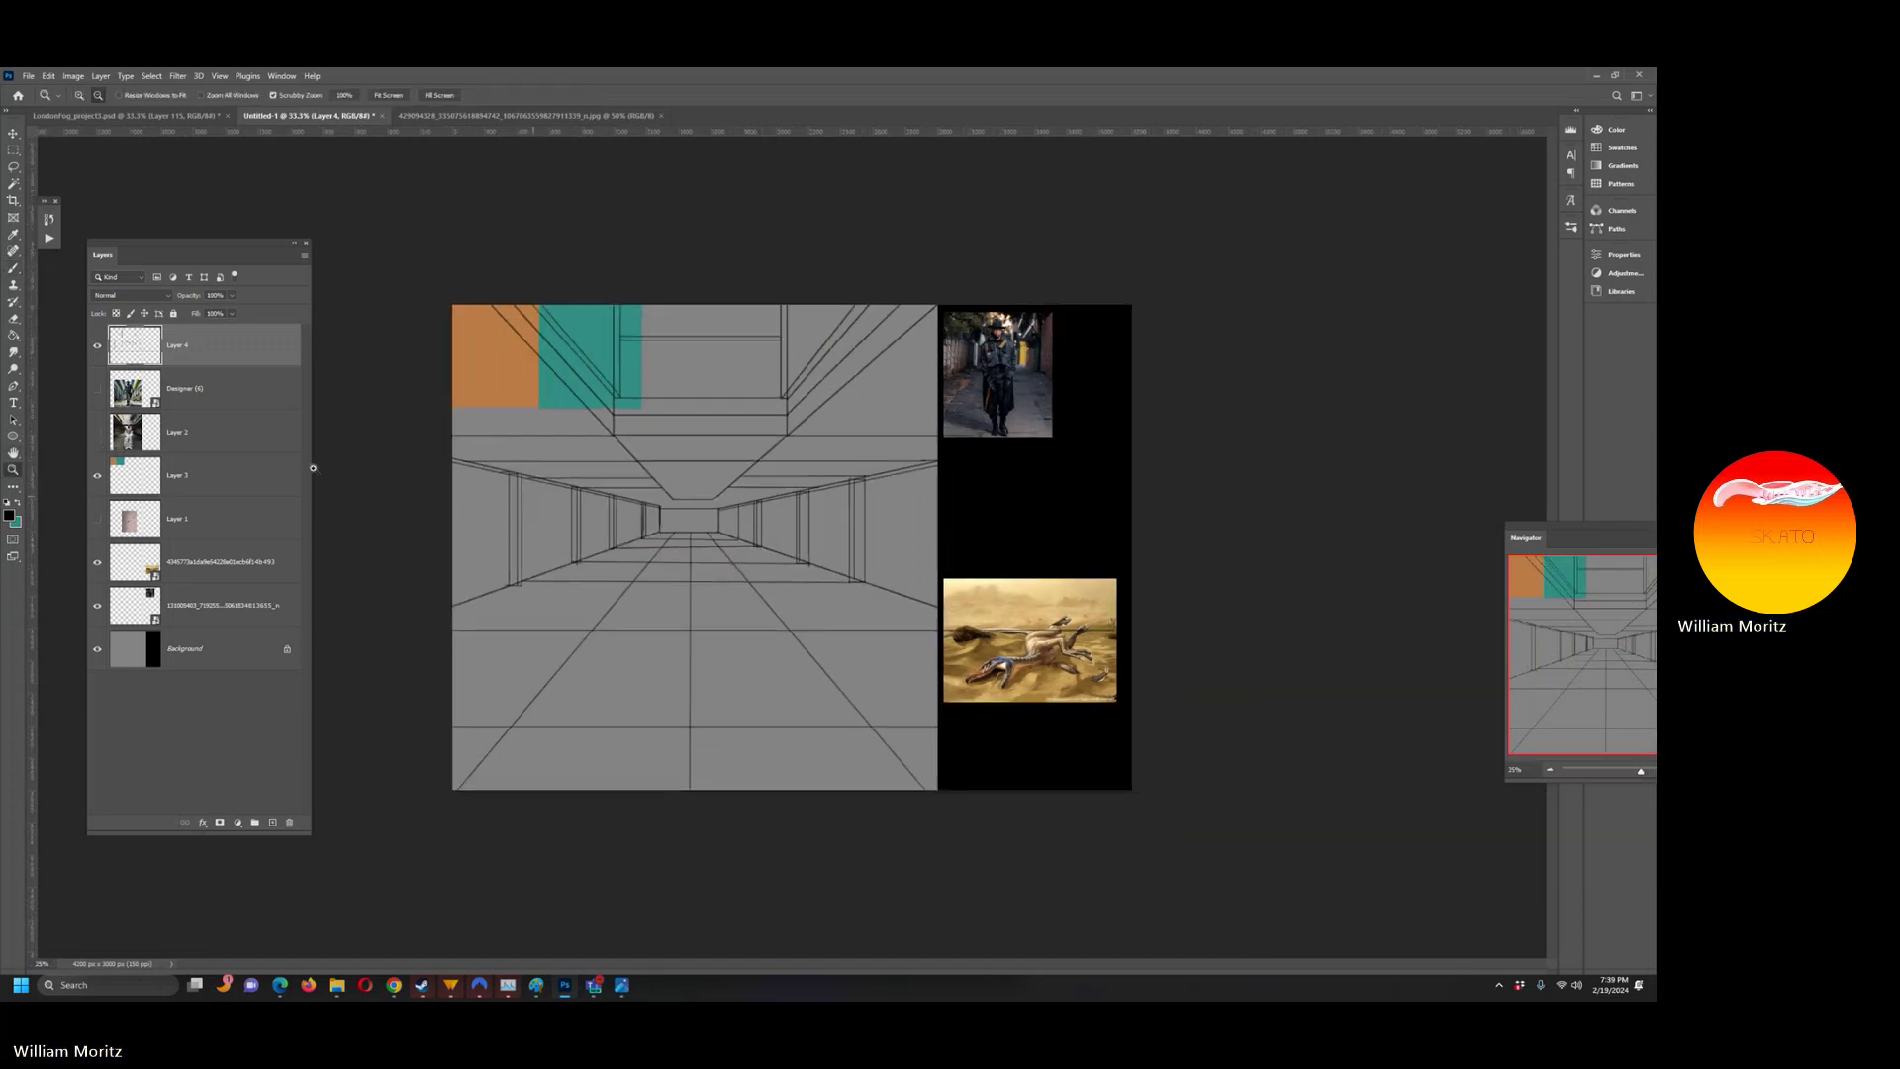
pyautogui.click(97, 476)
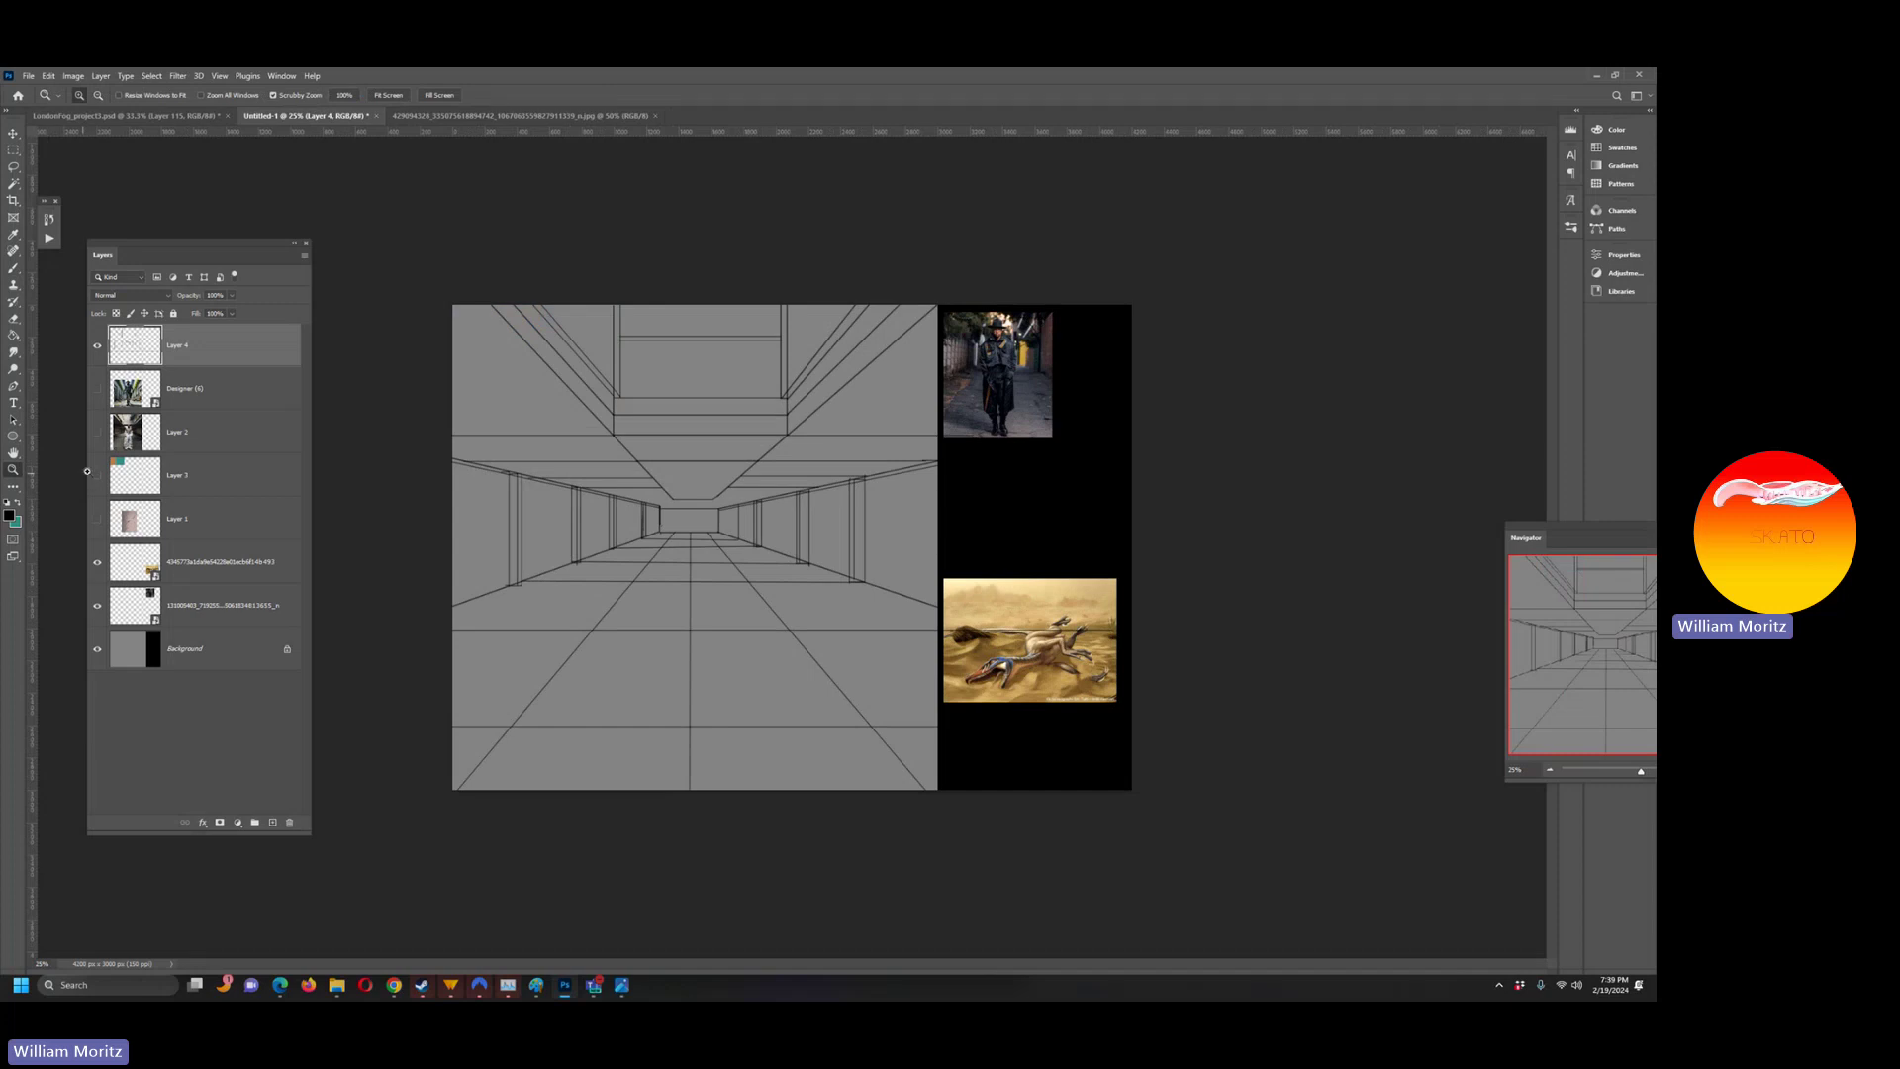
pyautogui.click(272, 822)
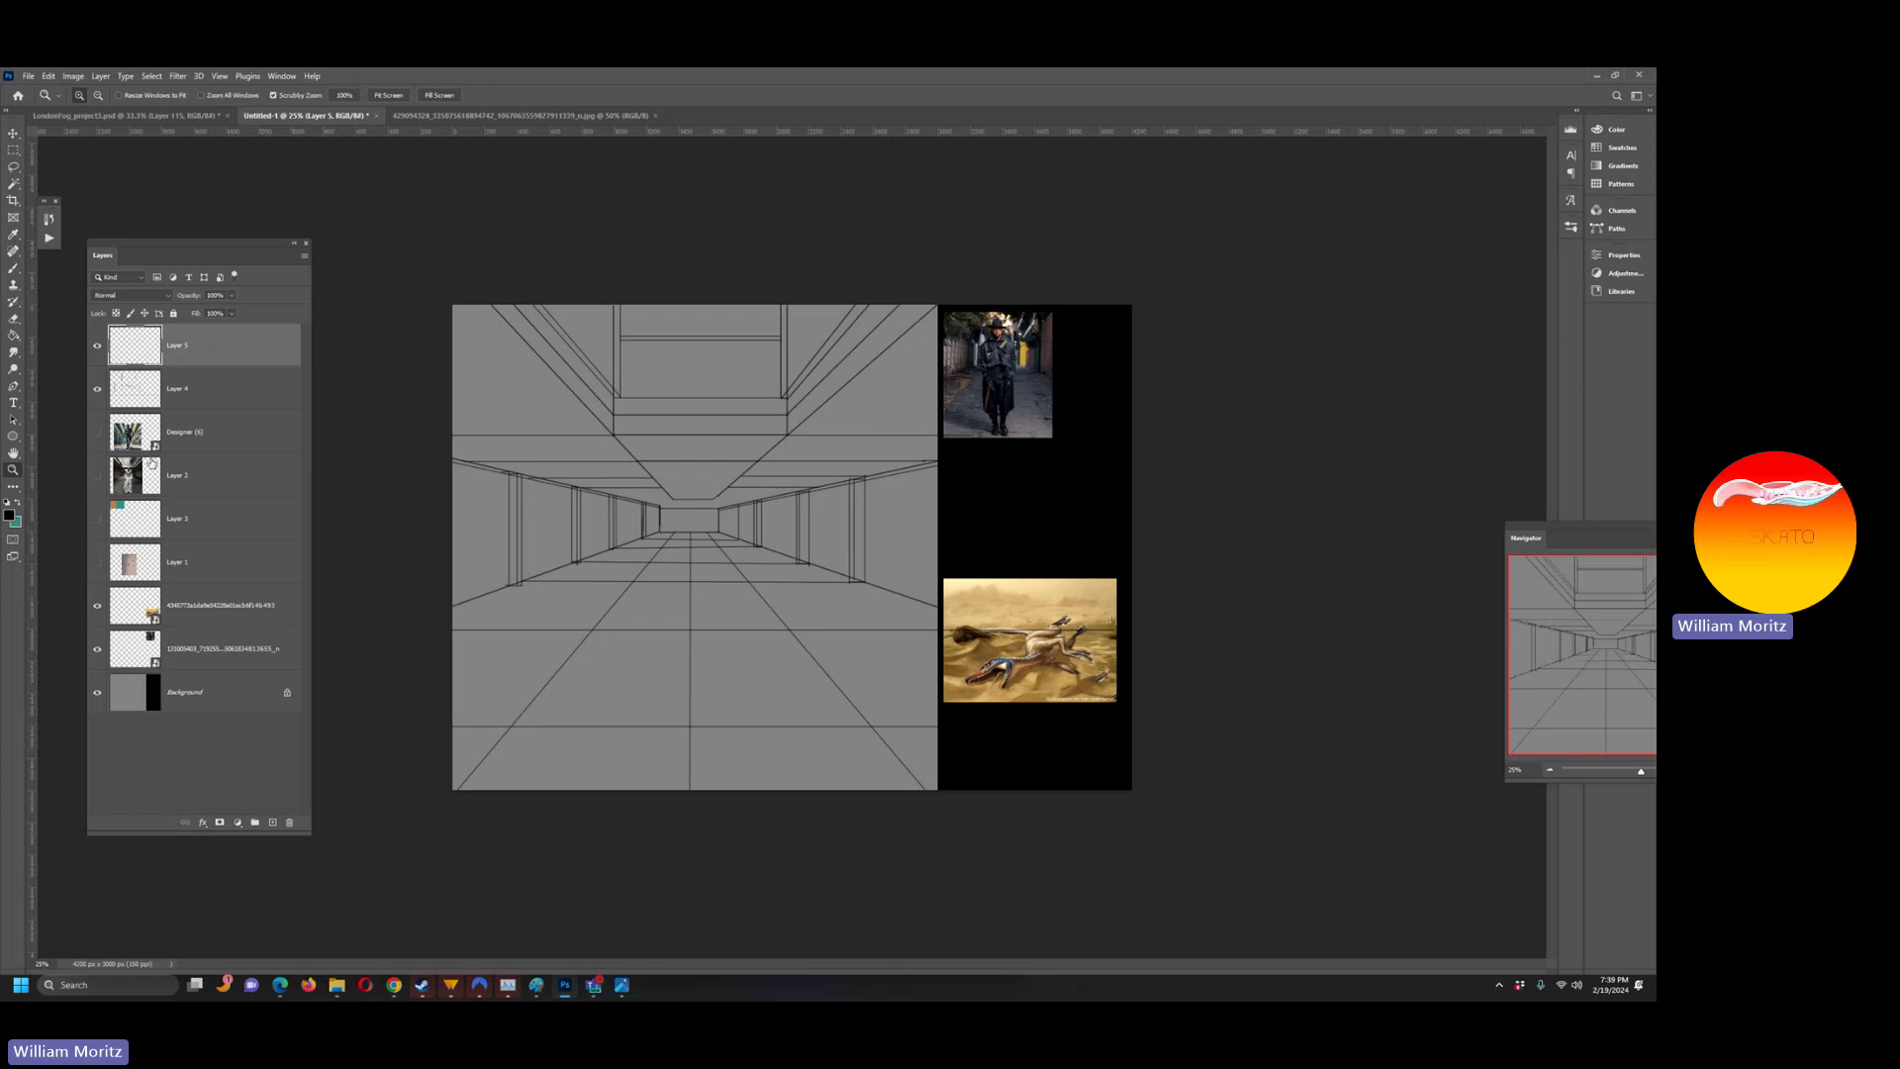
# - Reduce the opacity of the perspective lines on Layer 4 to about 14% and make Layer 5 the active layer
pyautogui.click(233, 296)
pyautogui.moveTo(214, 314); pyautogui.dragTo(182, 315)
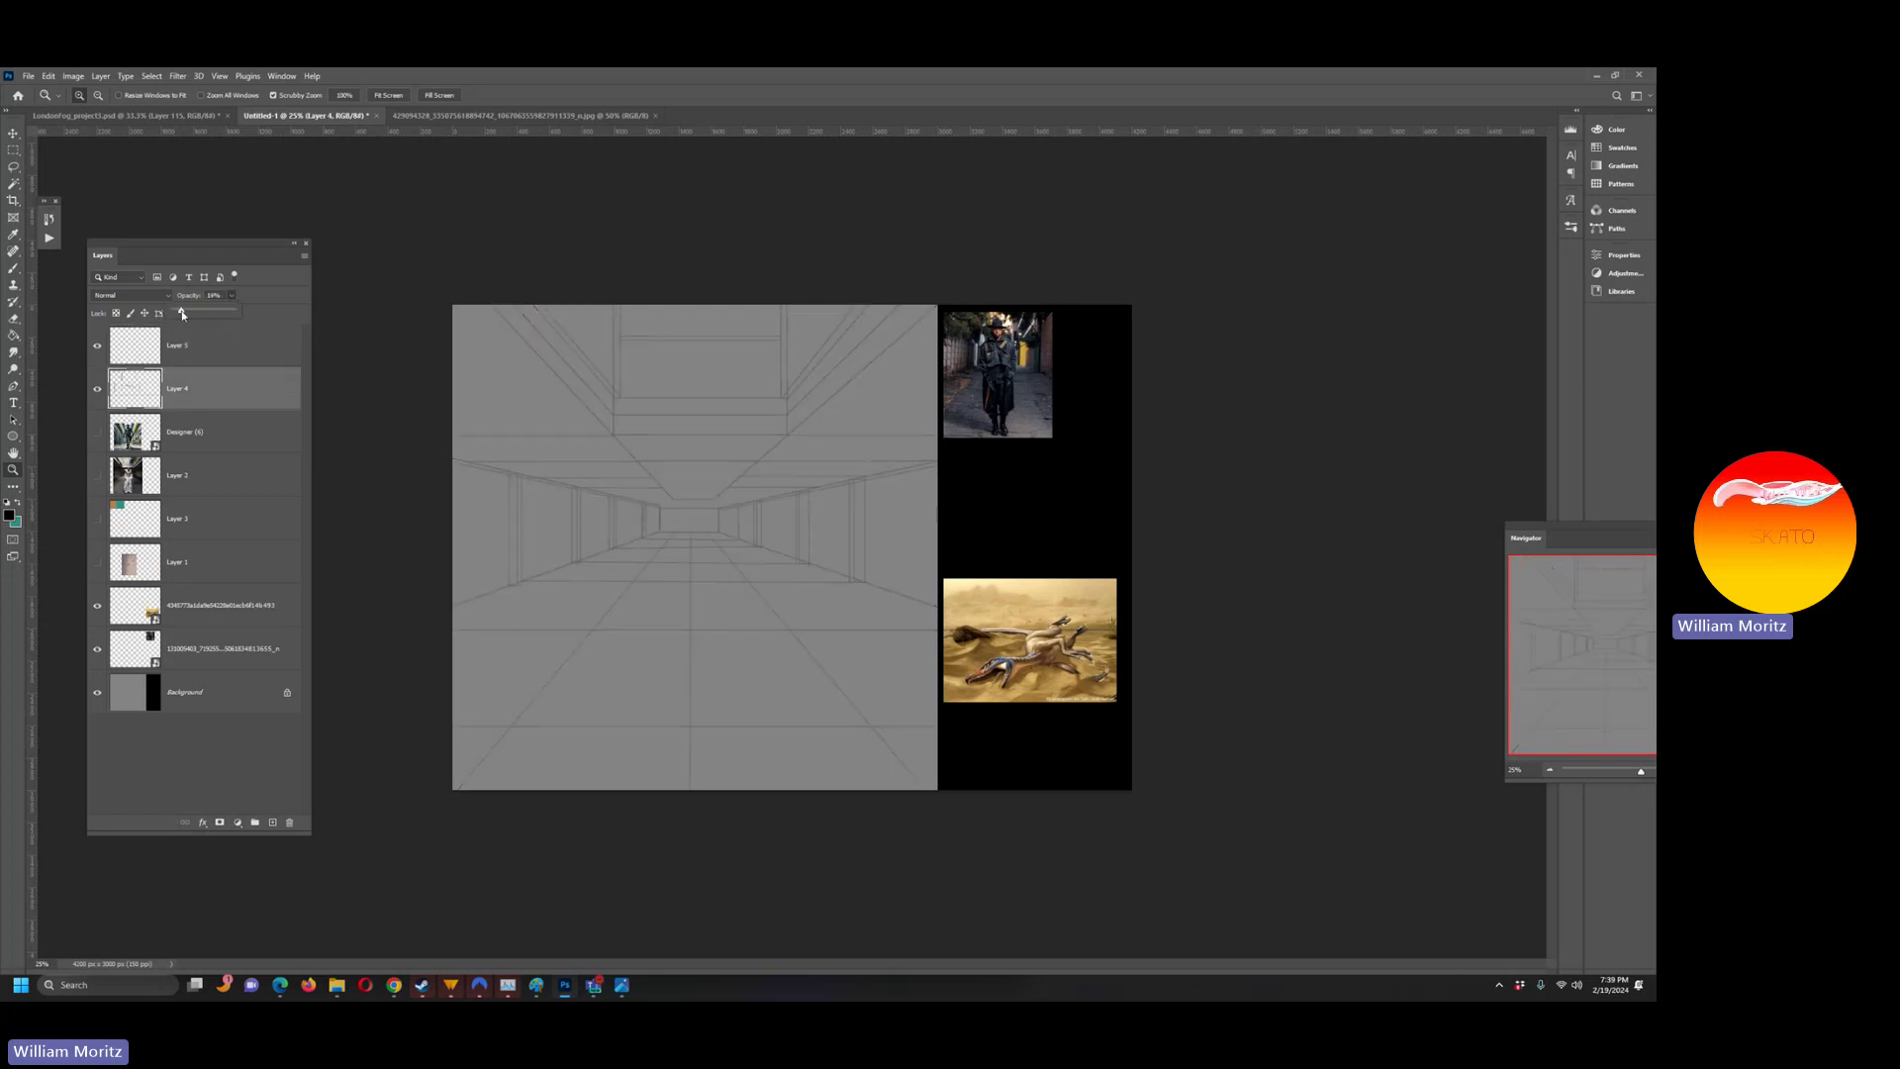
pyautogui.click(206, 358)
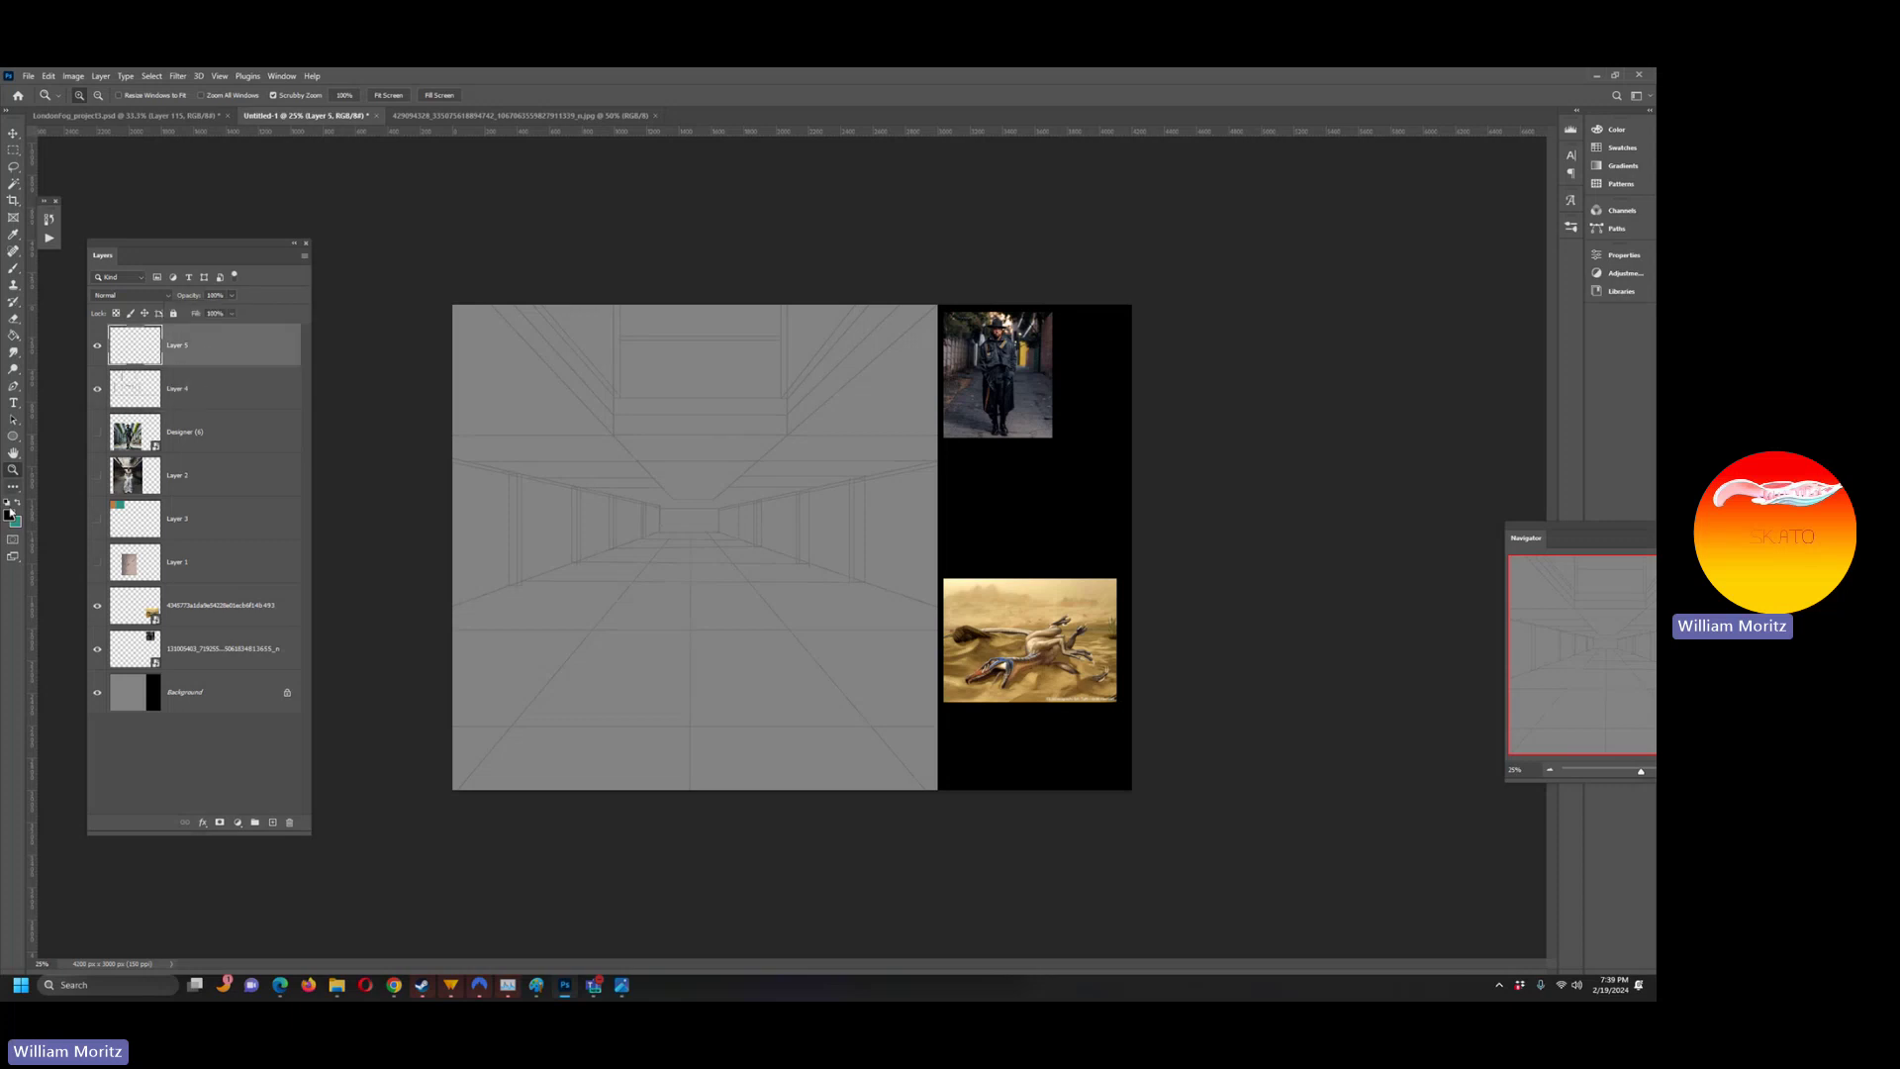
# - Brush jagged, dripping outlines of hanging growth along the ceiling, right of the central opening, with pointed tips reaching downward
pyautogui.hotkey('ctrl', '+')
pyautogui.hotkey('ctrl', '+')
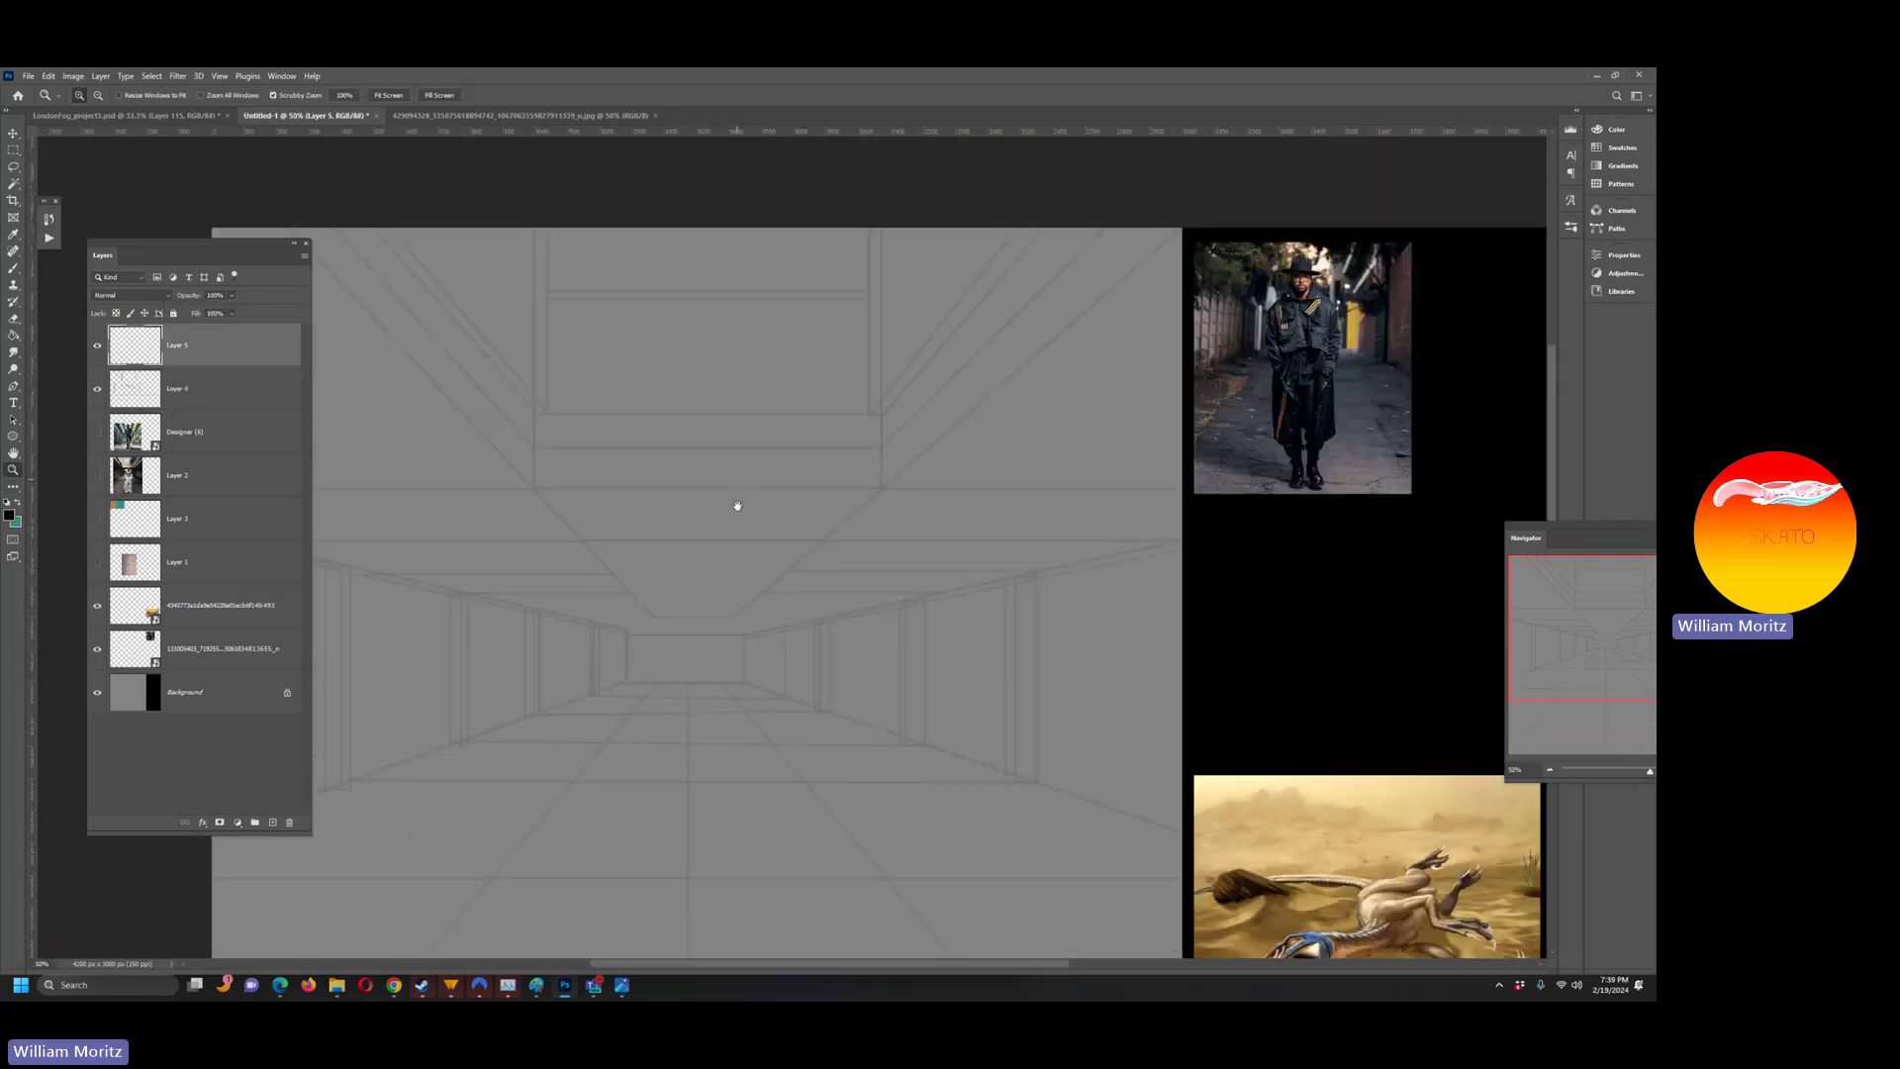
pyautogui.press('b')
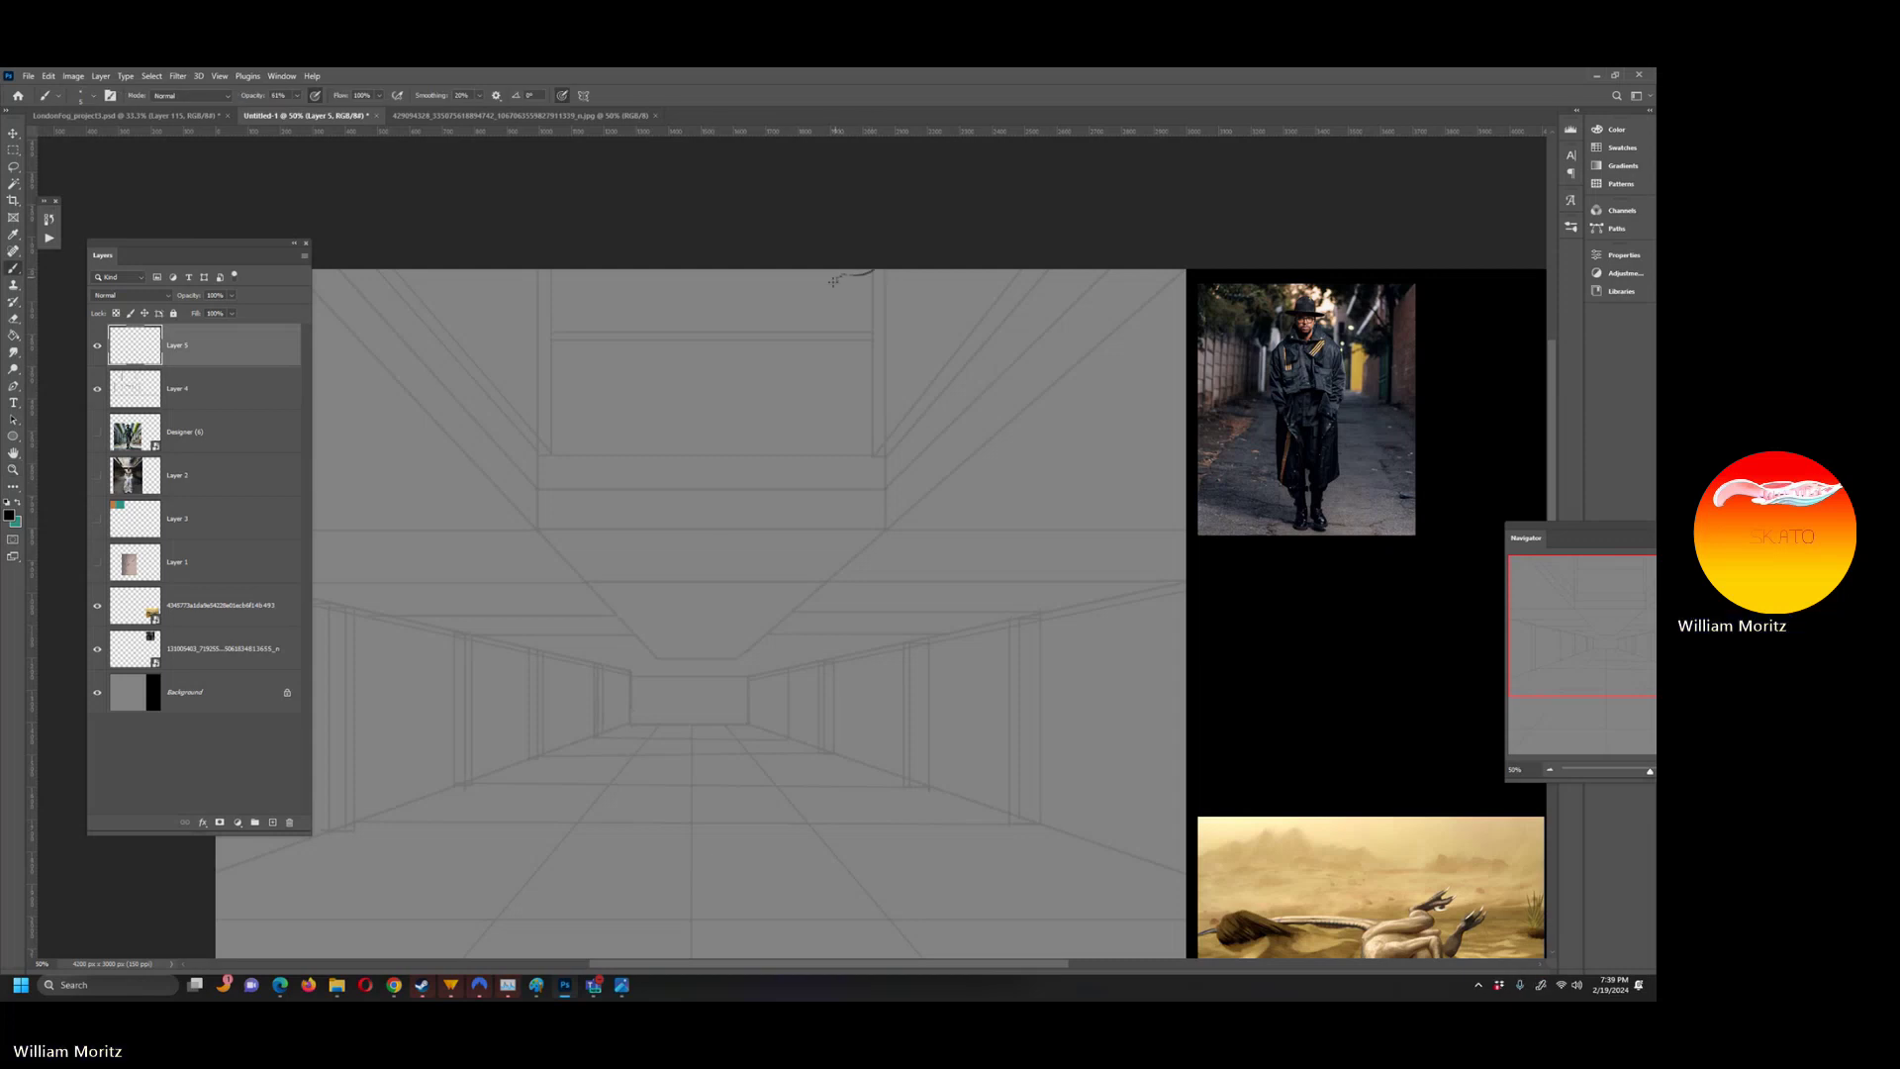
pyautogui.moveTo(785, 311)
pyautogui.mouseDown()
pyautogui.moveTo(746, 357)
pyautogui.moveTo(749, 386)
pyautogui.moveTo(832, 478)
pyautogui.moveTo(853, 550)
pyautogui.moveTo(873, 413)
pyautogui.mouseUp()
pyautogui.moveTo(877, 316)
pyautogui.mouseDown()
pyautogui.moveTo(871, 349)
pyautogui.moveTo(905, 396)
pyautogui.moveTo(923, 309)
pyautogui.moveTo(945, 296)
pyautogui.moveTo(997, 324)
pyautogui.moveTo(1002, 395)
pyautogui.mouseUp()
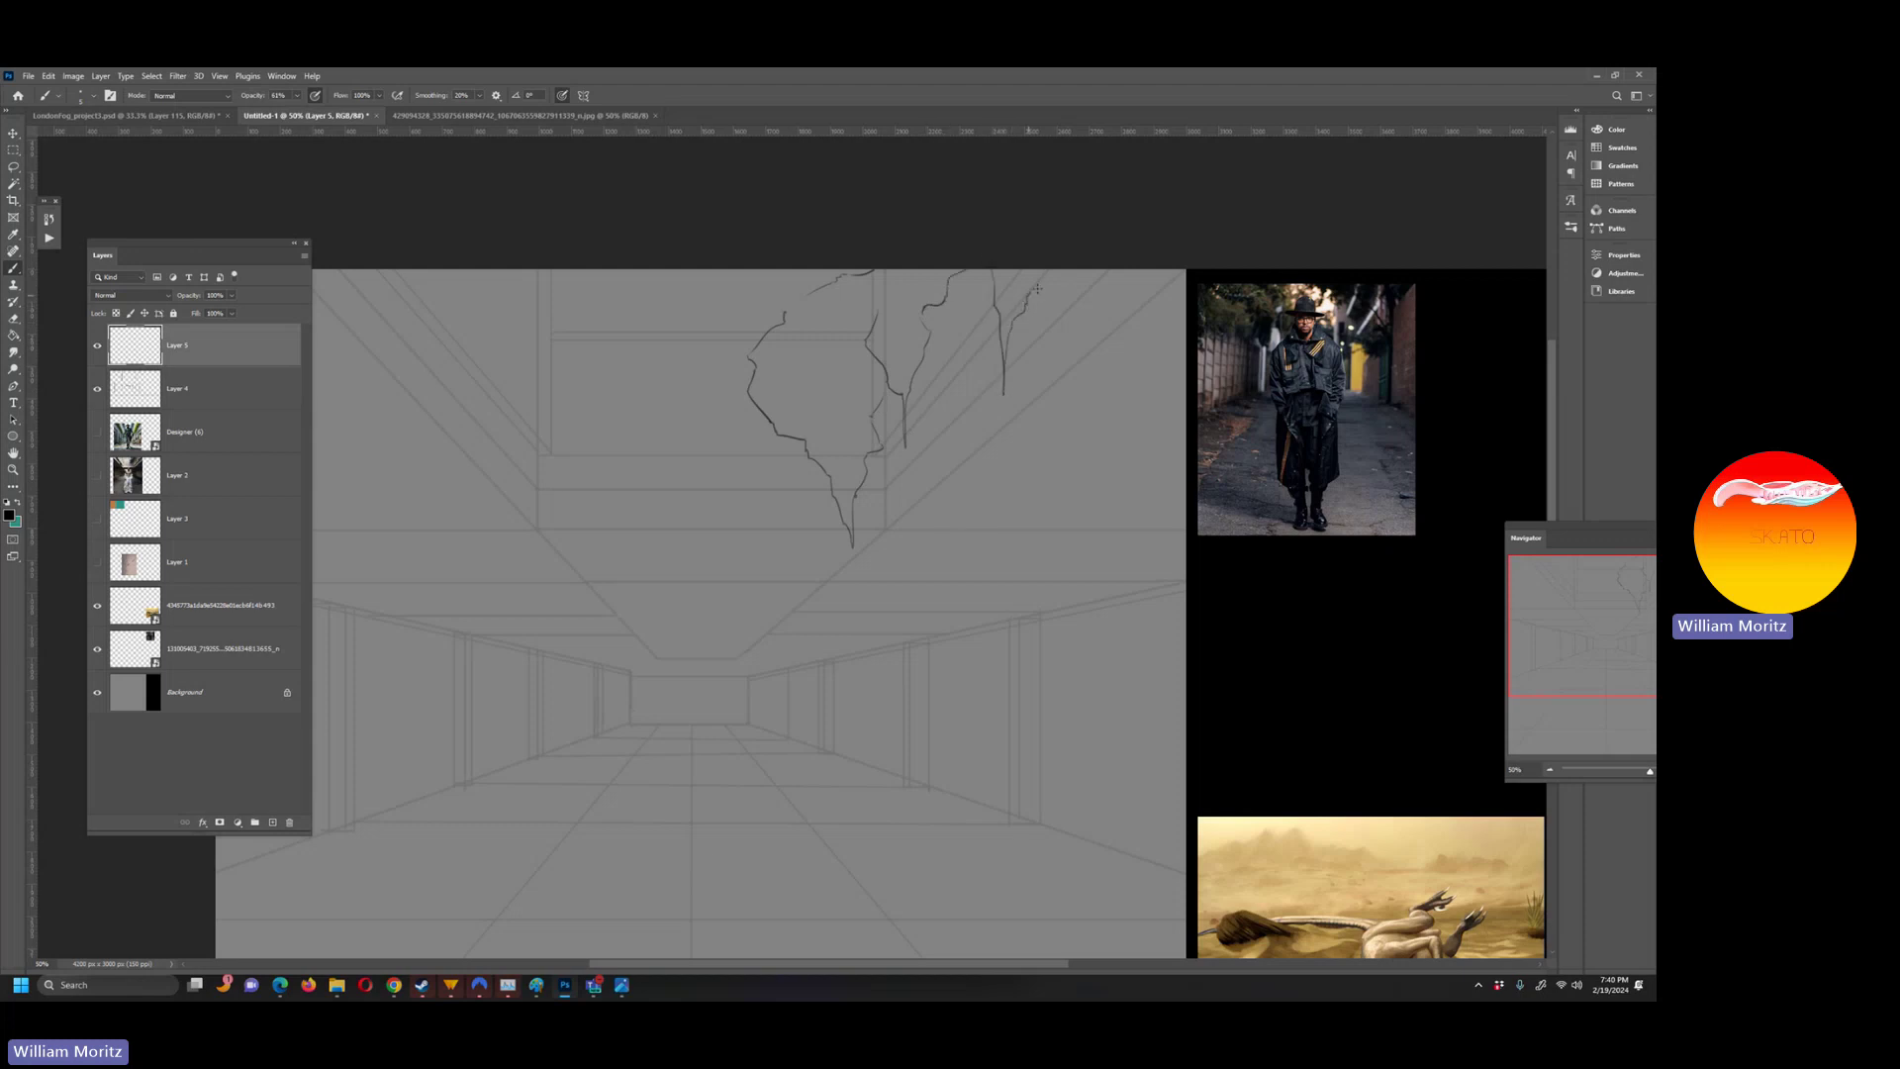
pyautogui.moveTo(1024, 313); pyautogui.dragTo(1047, 277)
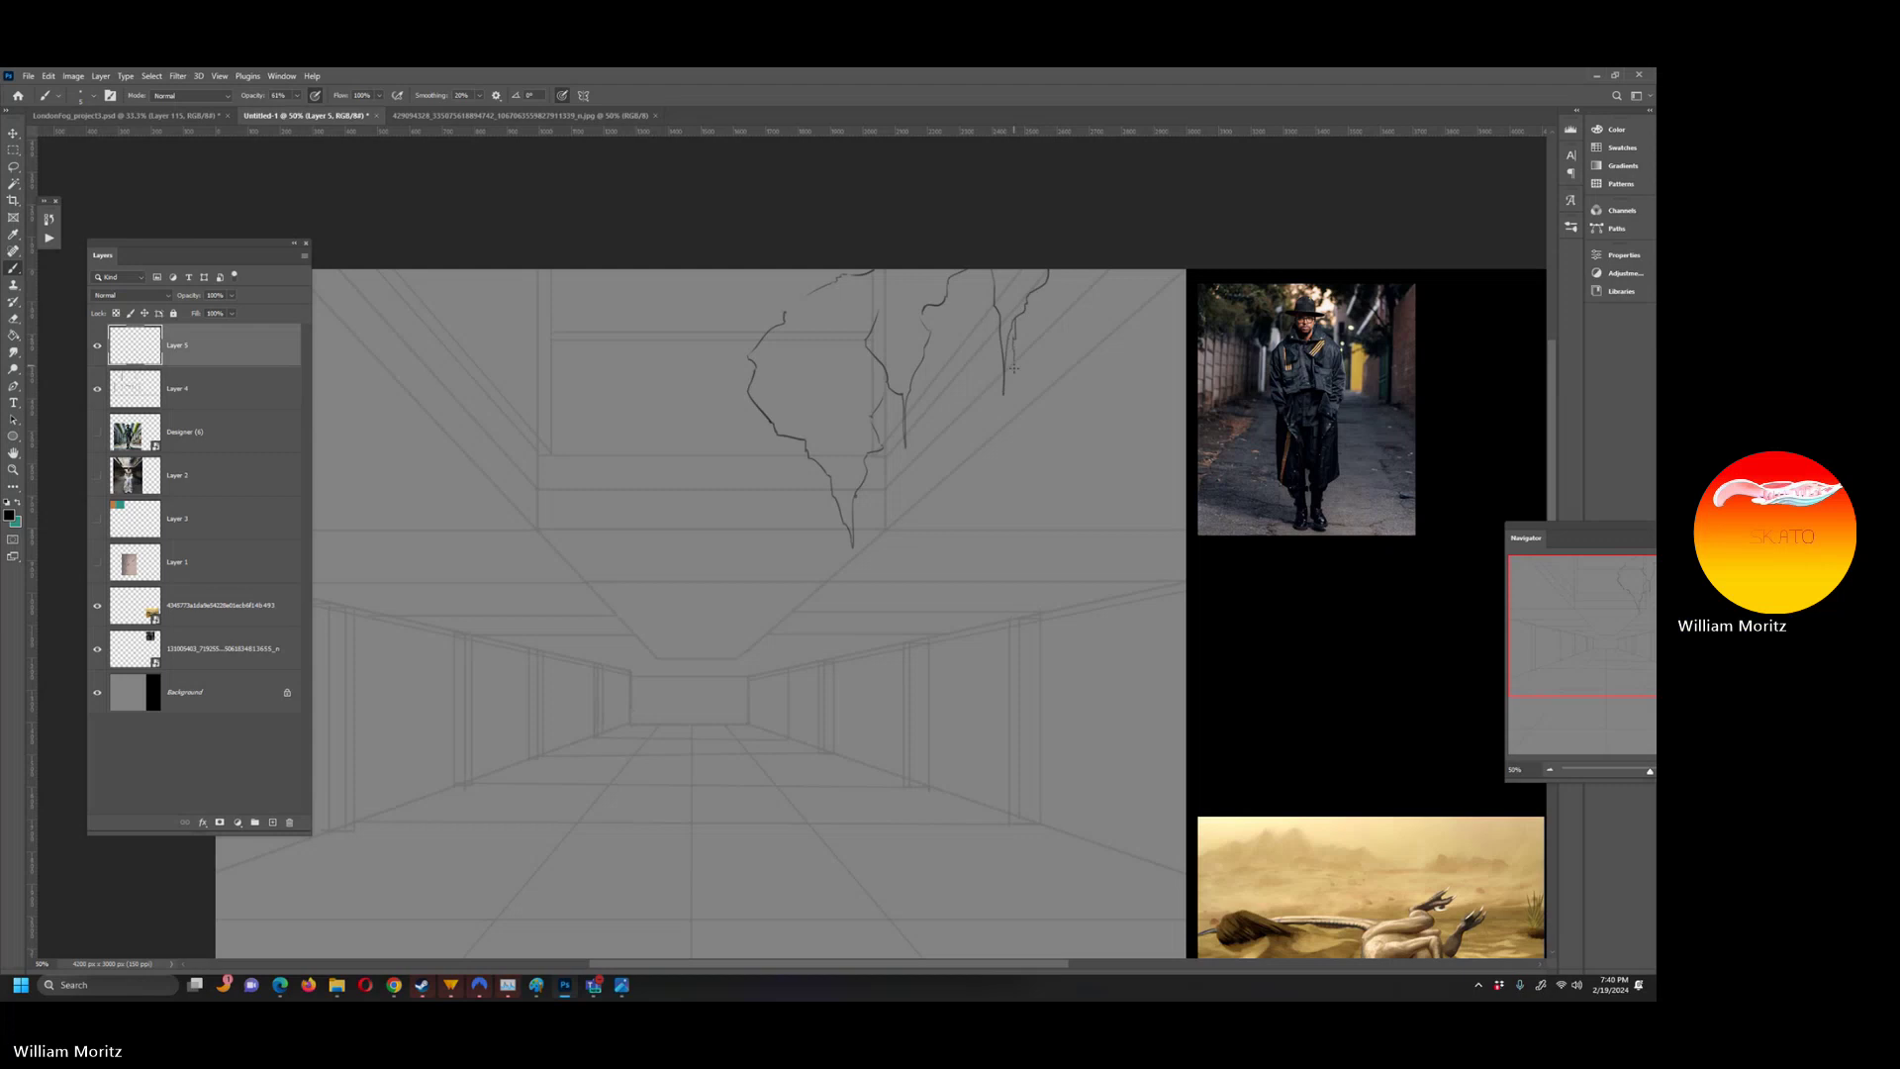
pyautogui.moveTo(1011, 339)
pyautogui.mouseDown()
pyautogui.moveTo(1007, 362)
pyautogui.moveTo(907, 389)
pyautogui.mouseUp()
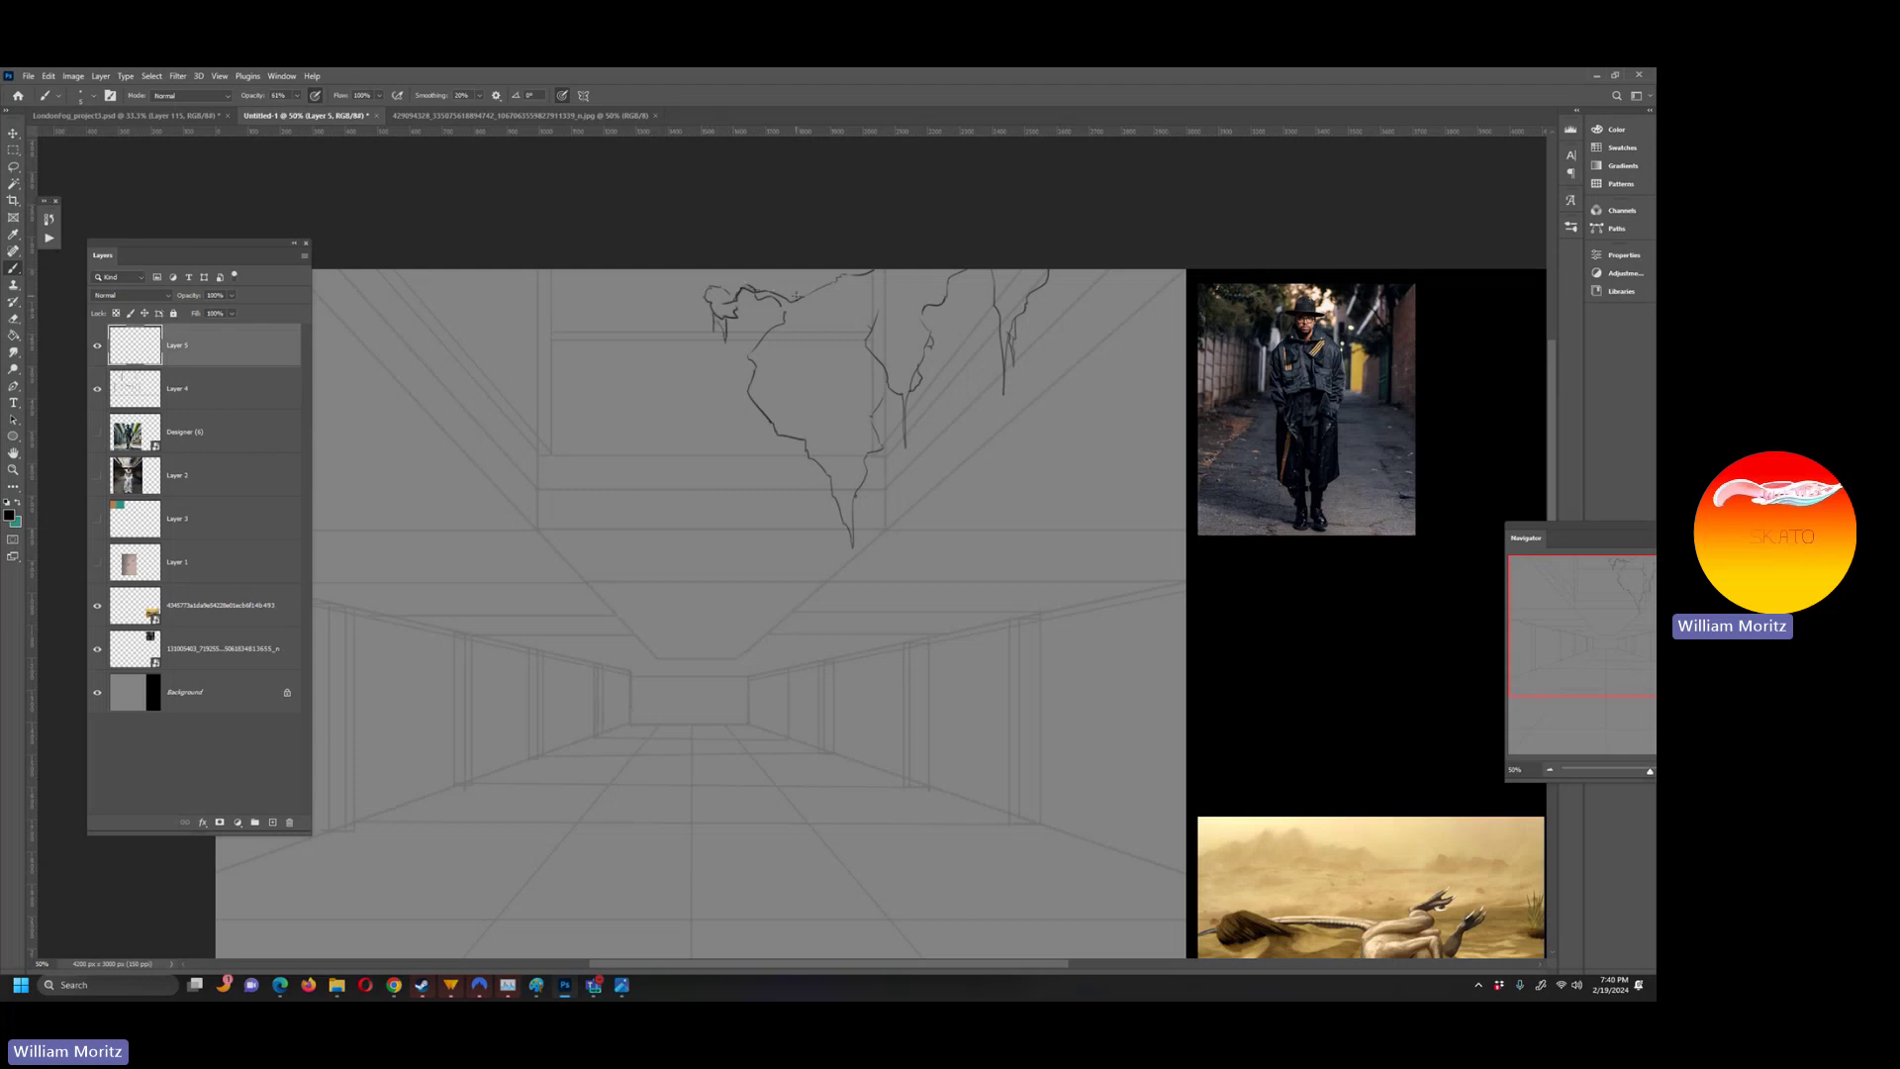
# - Add inner contour lines and thin drips to the large hanging mass, undoing one stray stroke
pyautogui.moveTo(859, 314)
pyautogui.mouseDown()
pyautogui.moveTo(821, 318)
pyautogui.moveTo(831, 392)
pyautogui.moveTo(782, 382)
pyautogui.moveTo(785, 355)
pyautogui.mouseUp()
pyautogui.moveTo(794, 443); pyautogui.dragTo(800, 502)
pyautogui.moveTo(781, 436); pyautogui.dragTo(784, 461)
pyautogui.hotkey('ctrl', 'z')
pyautogui.moveTo(880, 466)
pyautogui.mouseDown()
pyautogui.moveTo(884, 496)
pyautogui.moveTo(877, 465)
pyautogui.mouseUp()
# - Draw matching ragged hanging growth with pointed drips along the ceiling on the left side of the corridor
pyautogui.moveTo(536, 289)
pyautogui.mouseDown()
pyautogui.moveTo(495, 411)
pyautogui.moveTo(429, 291)
pyautogui.moveTo(435, 324)
pyautogui.moveTo(391, 328)
pyautogui.mouseUp()
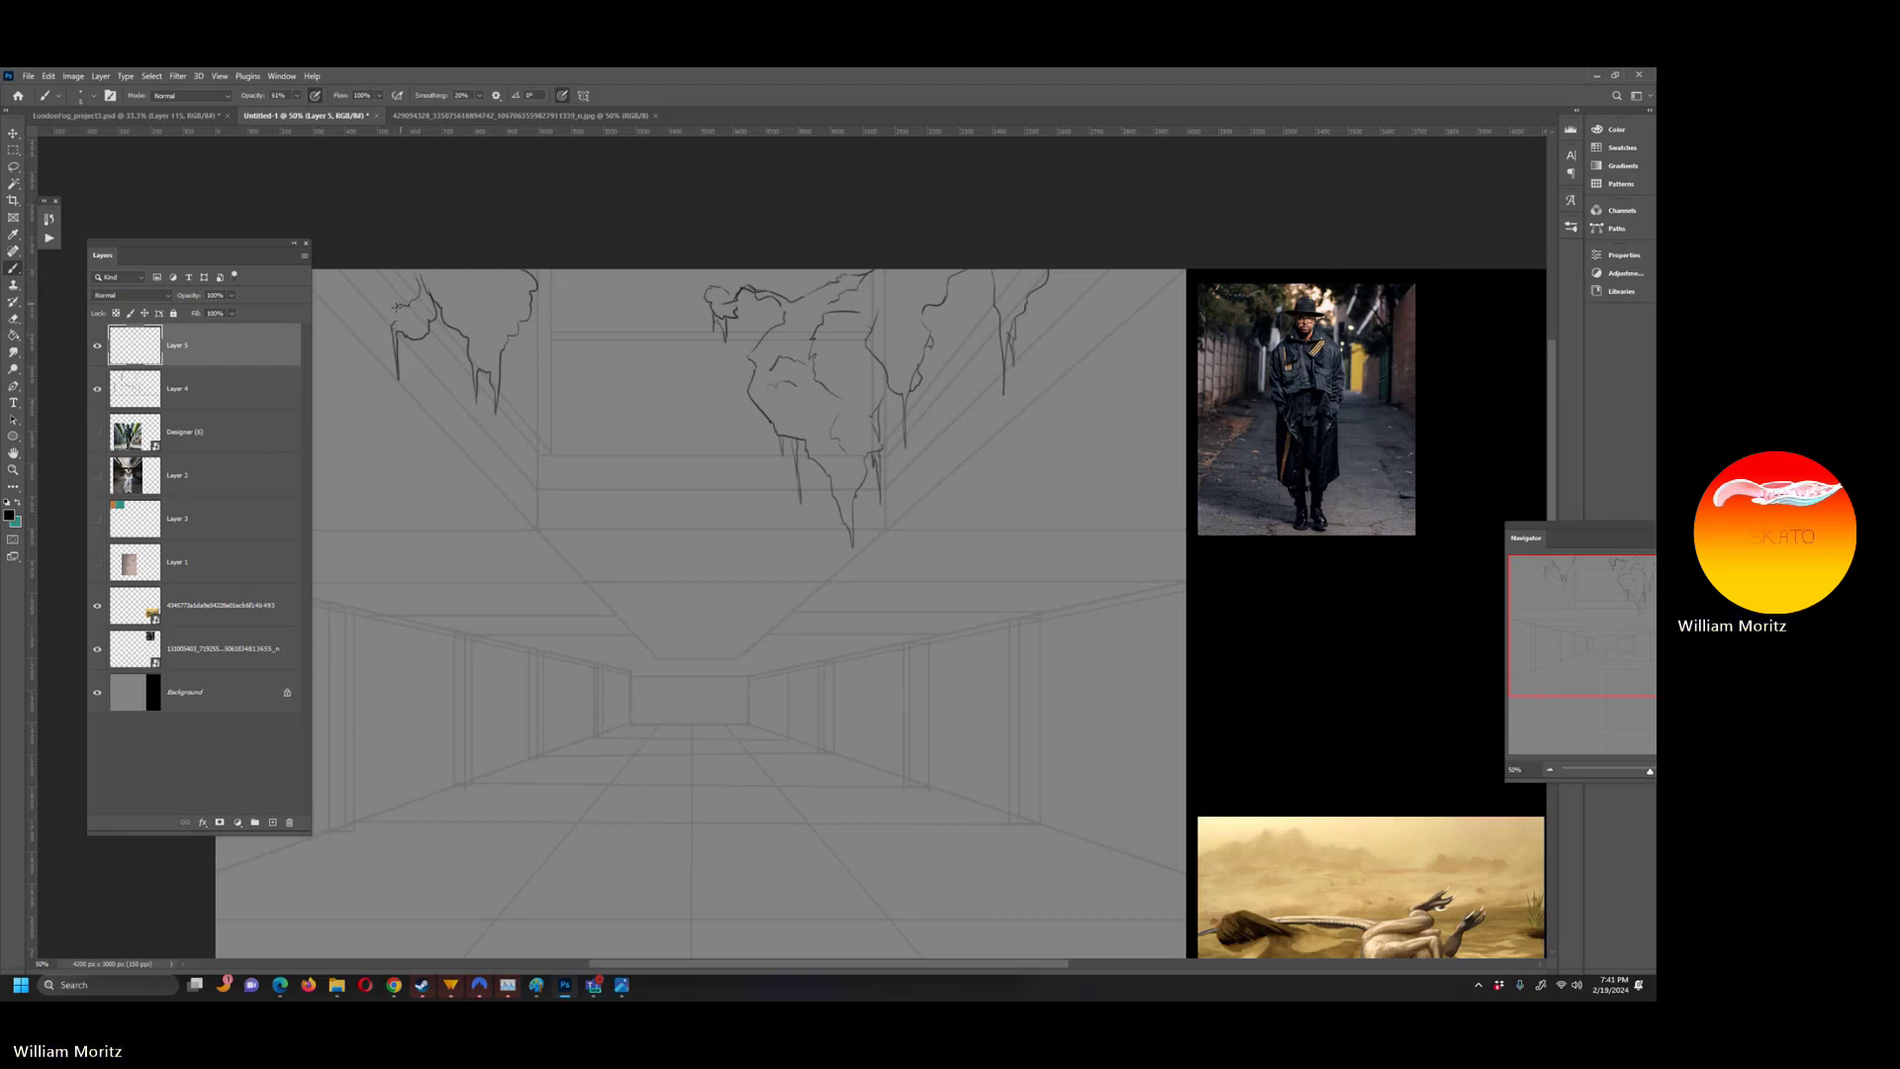
pyautogui.moveTo(397, 308); pyautogui.dragTo(398, 318)
pyautogui.moveTo(365, 289)
pyautogui.mouseDown()
pyautogui.moveTo(373, 401)
pyautogui.moveTo(361, 317)
pyautogui.mouseUp()
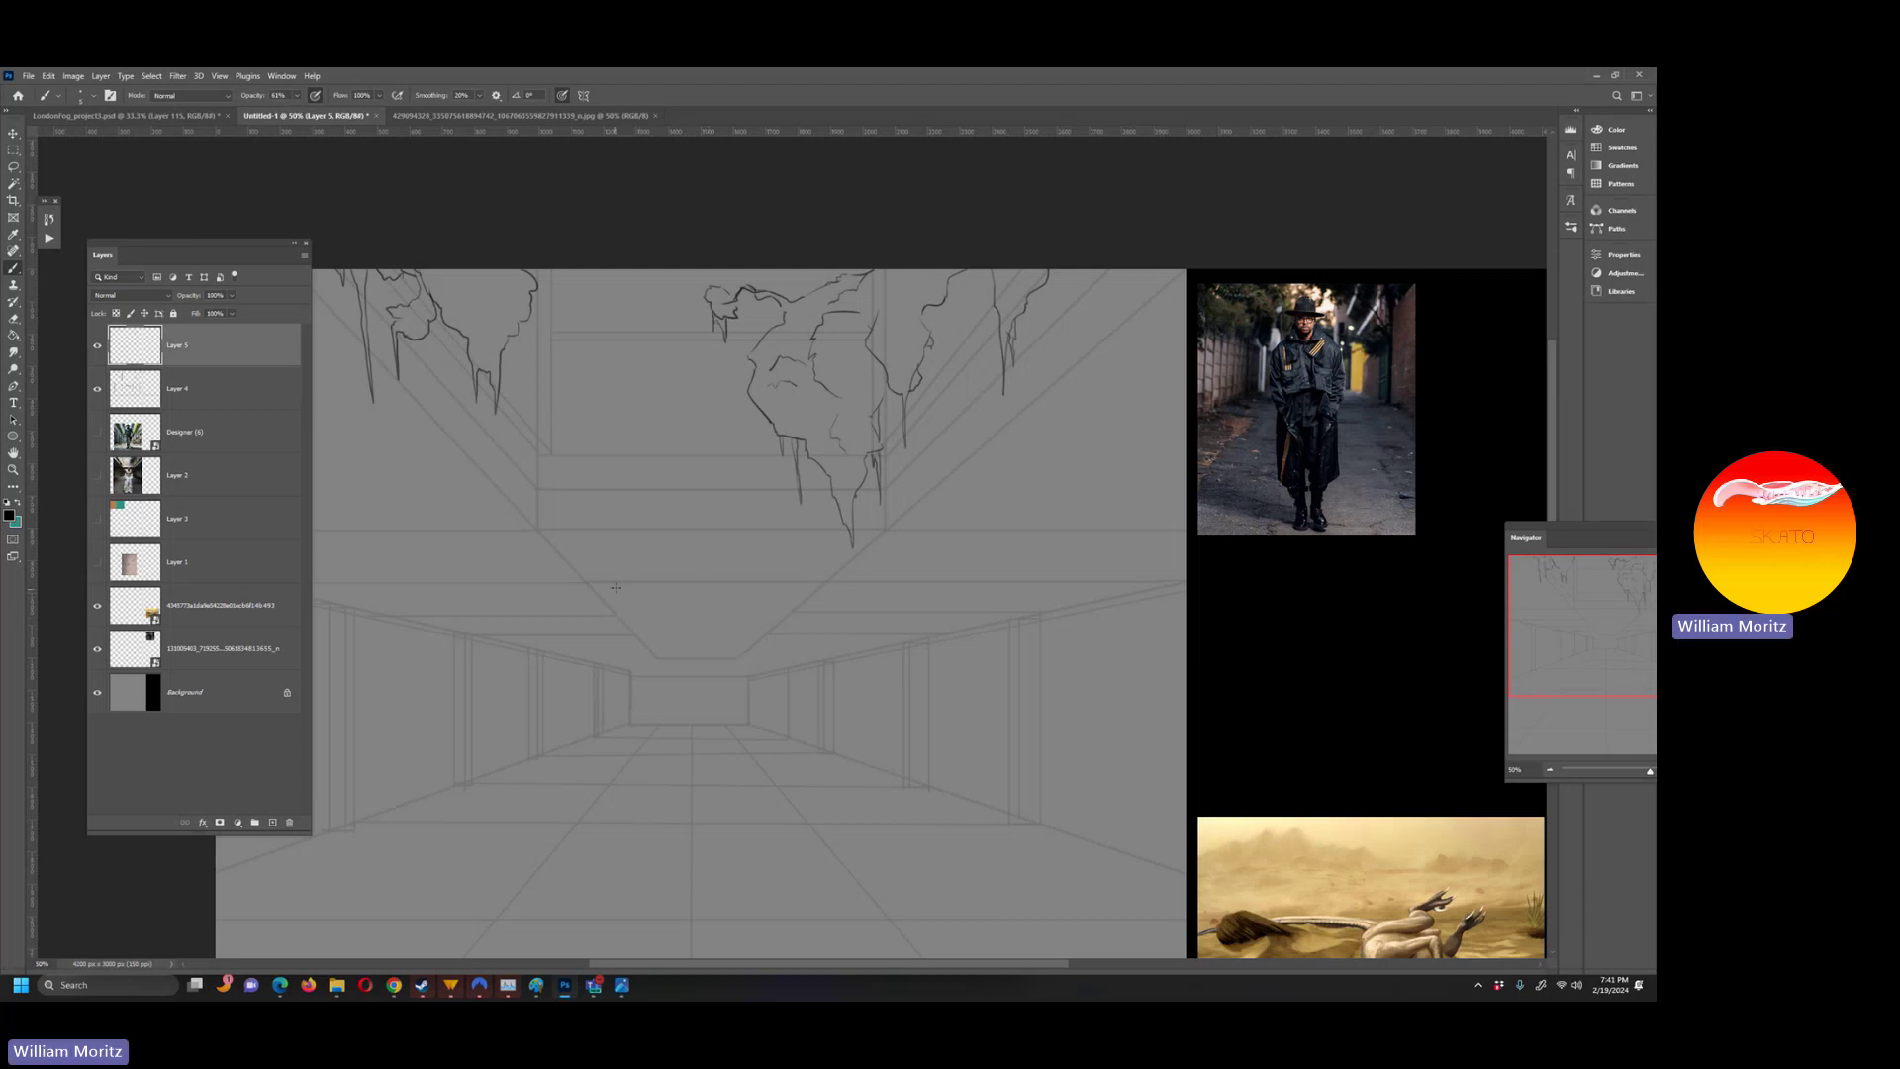
# - Compare the whole sketch with the walking-figure reference on the Designer (6) layer, and hide the reference again
pyautogui.click(102, 433)
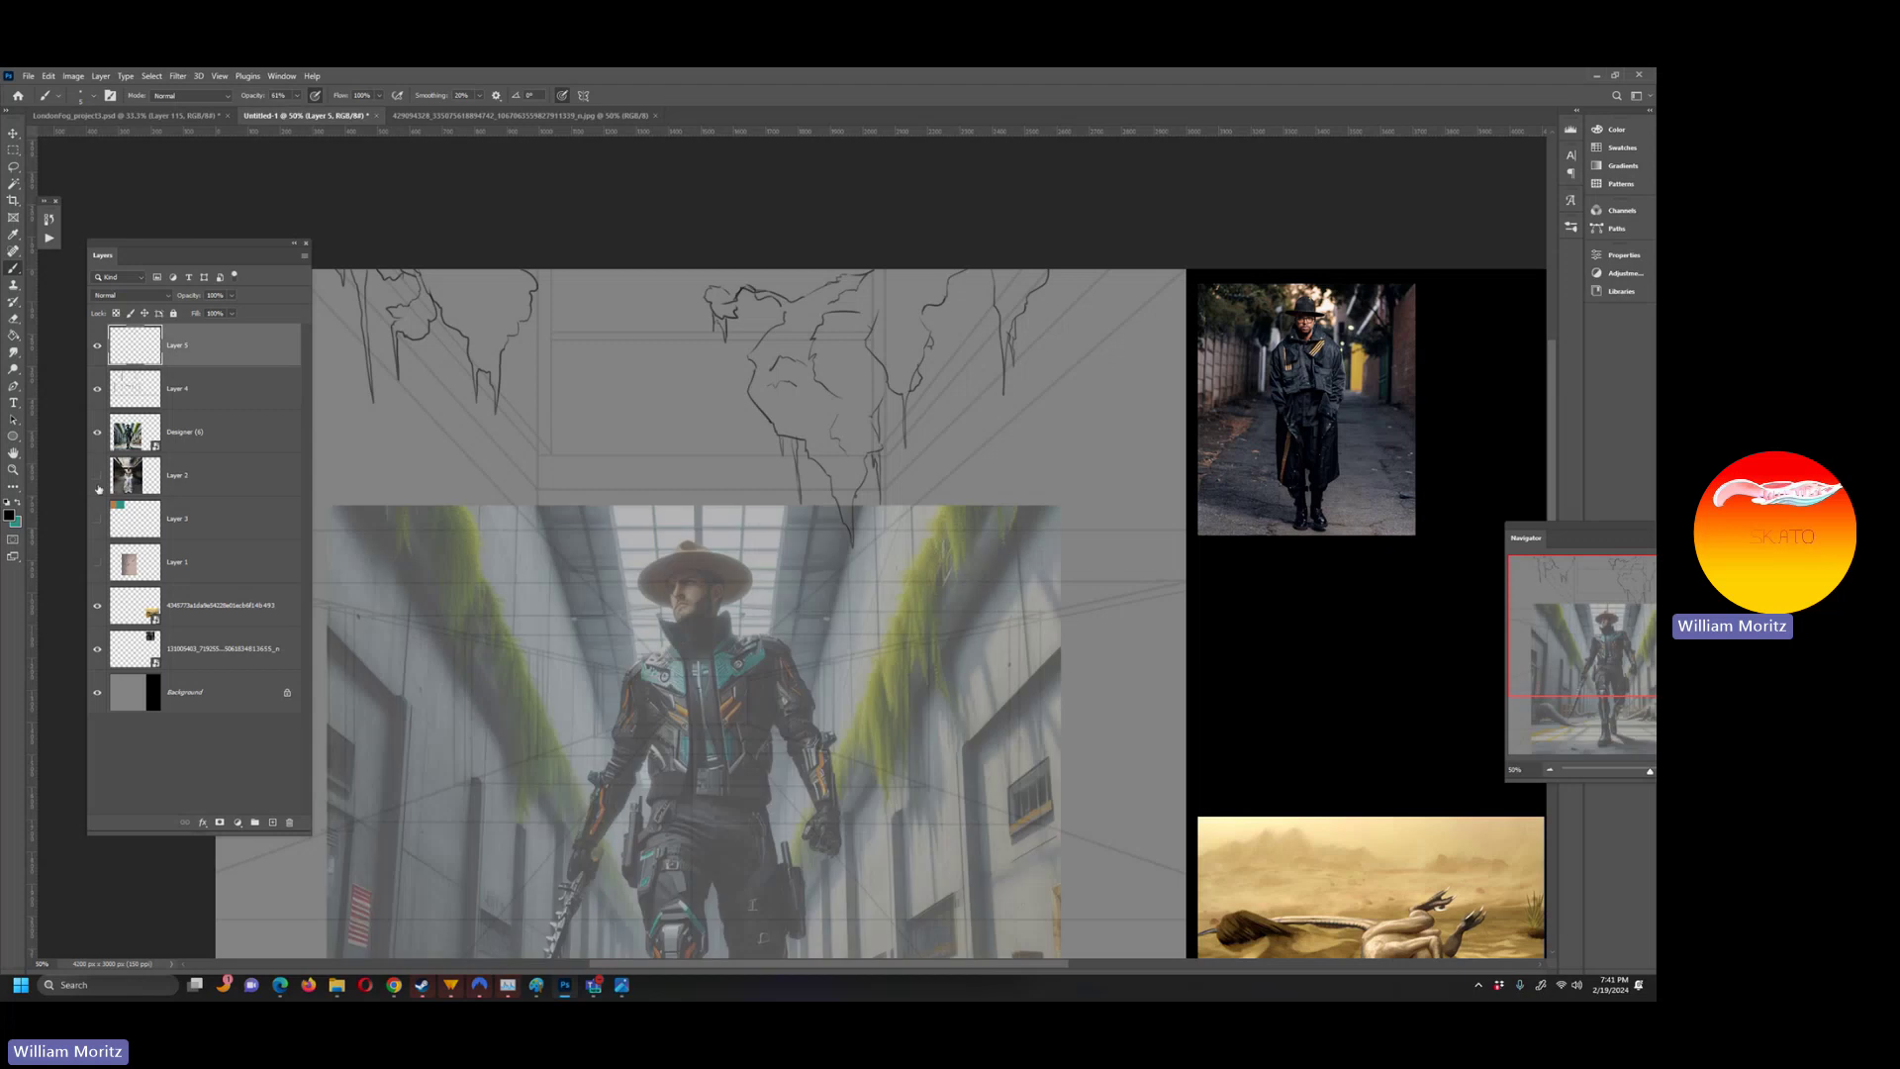
pyautogui.click(13, 469)
pyautogui.keyDown('alt'); pyautogui.click(614, 576); pyautogui.keyUp('alt')
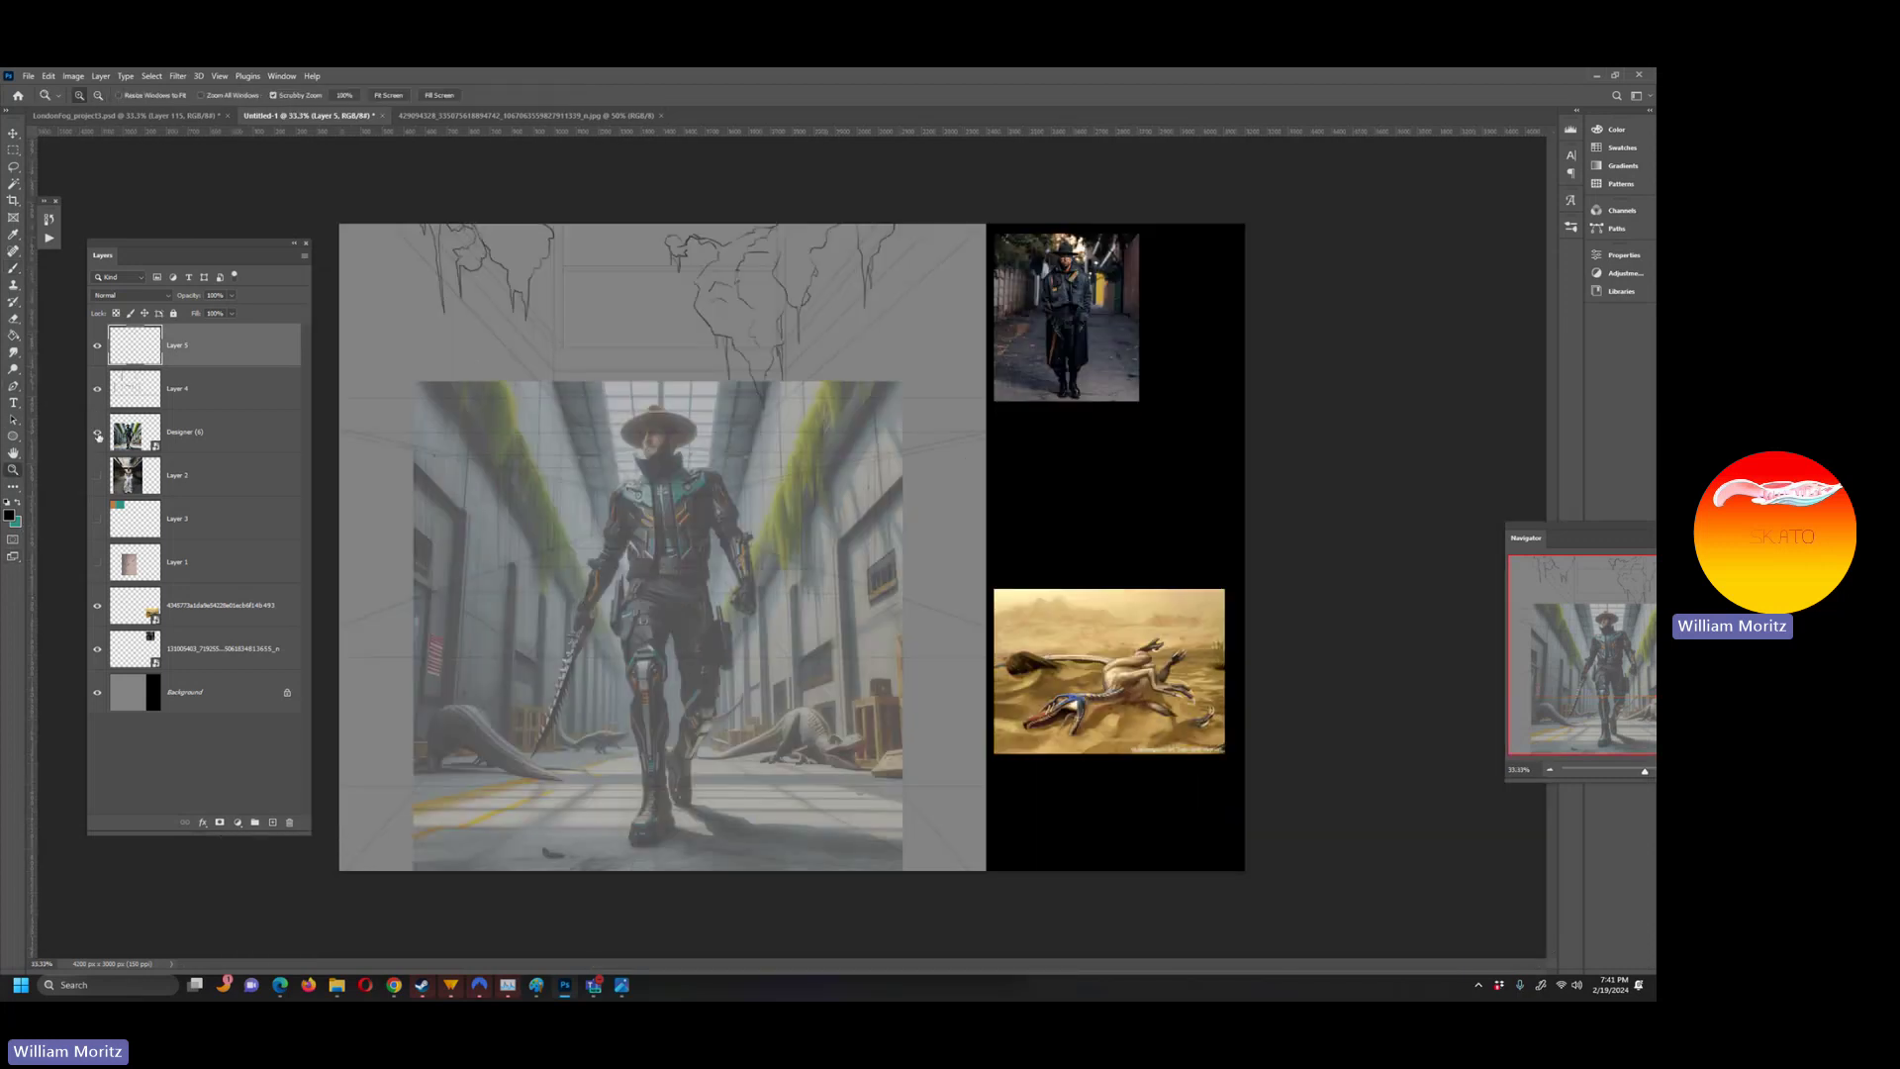
pyautogui.click(98, 433)
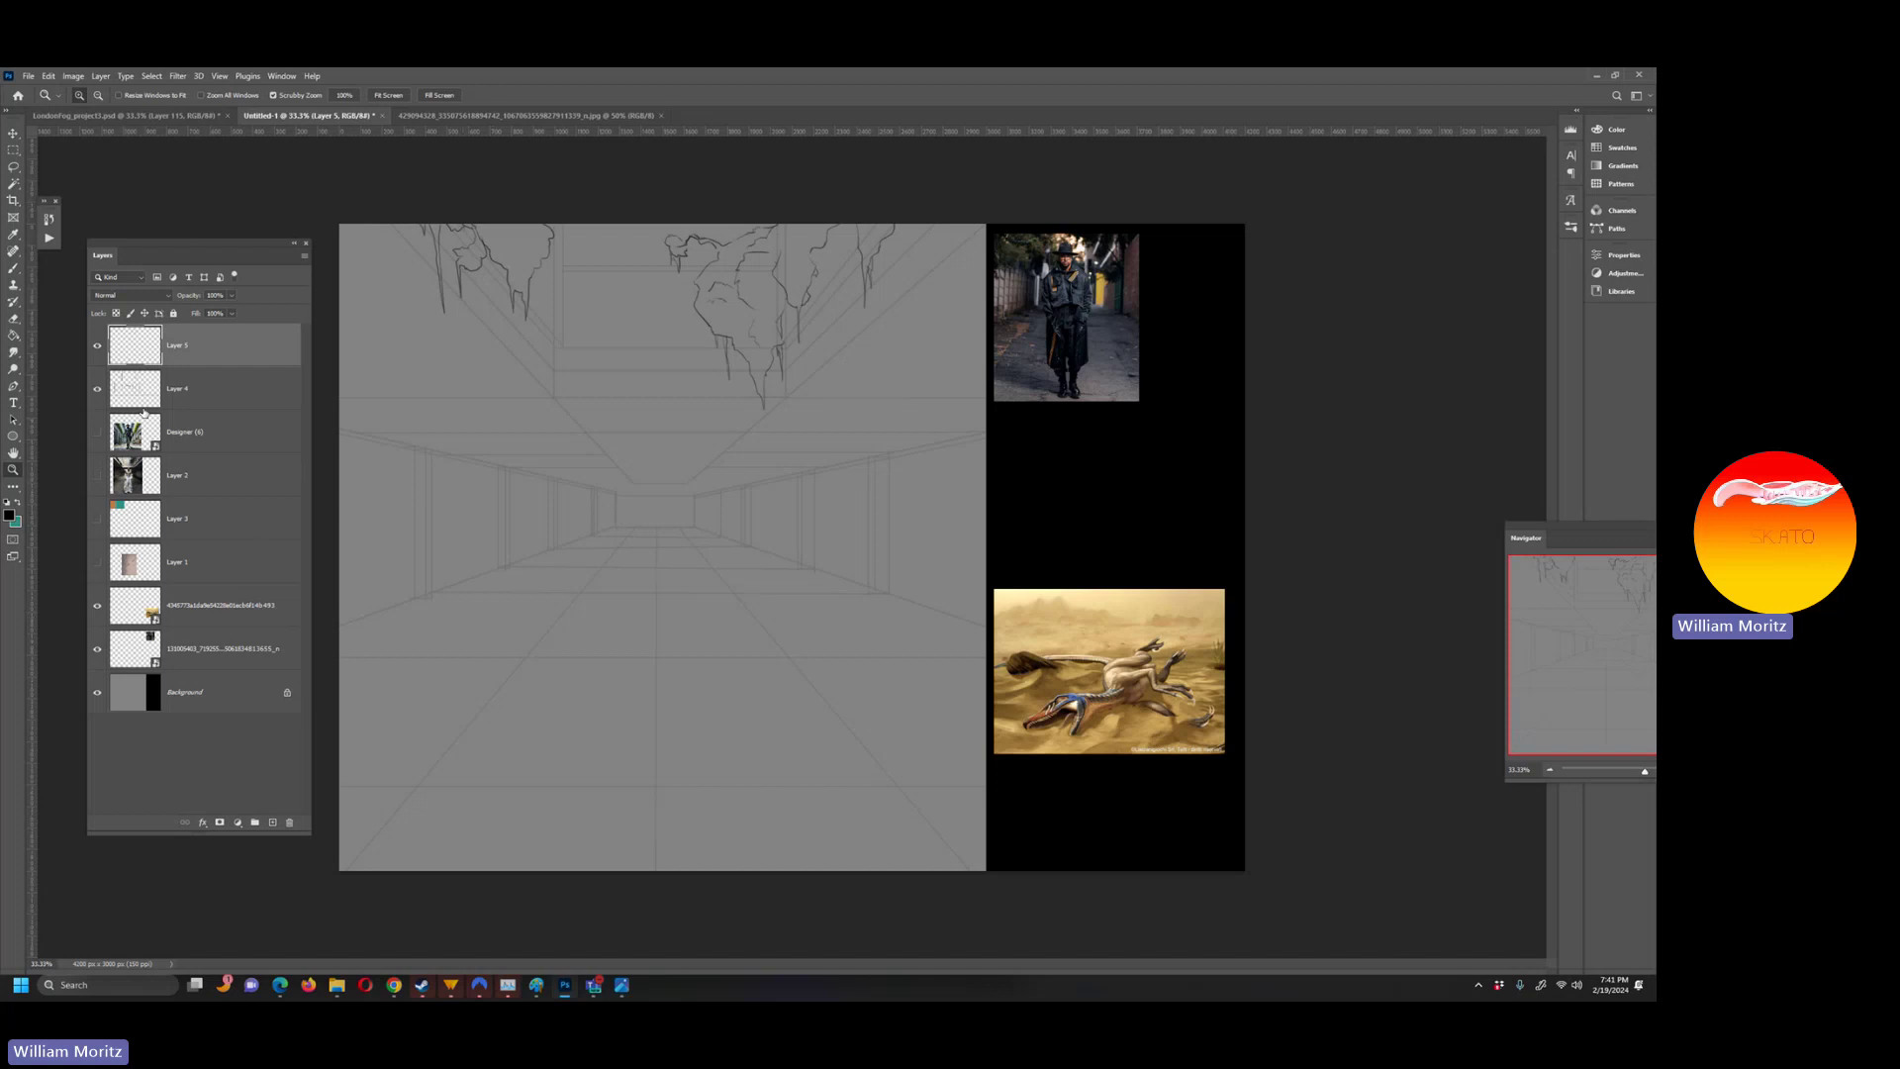
# - Show the Designer (6) reference at 17% opacity and add a new layer directly above it
pyautogui.click(146, 445)
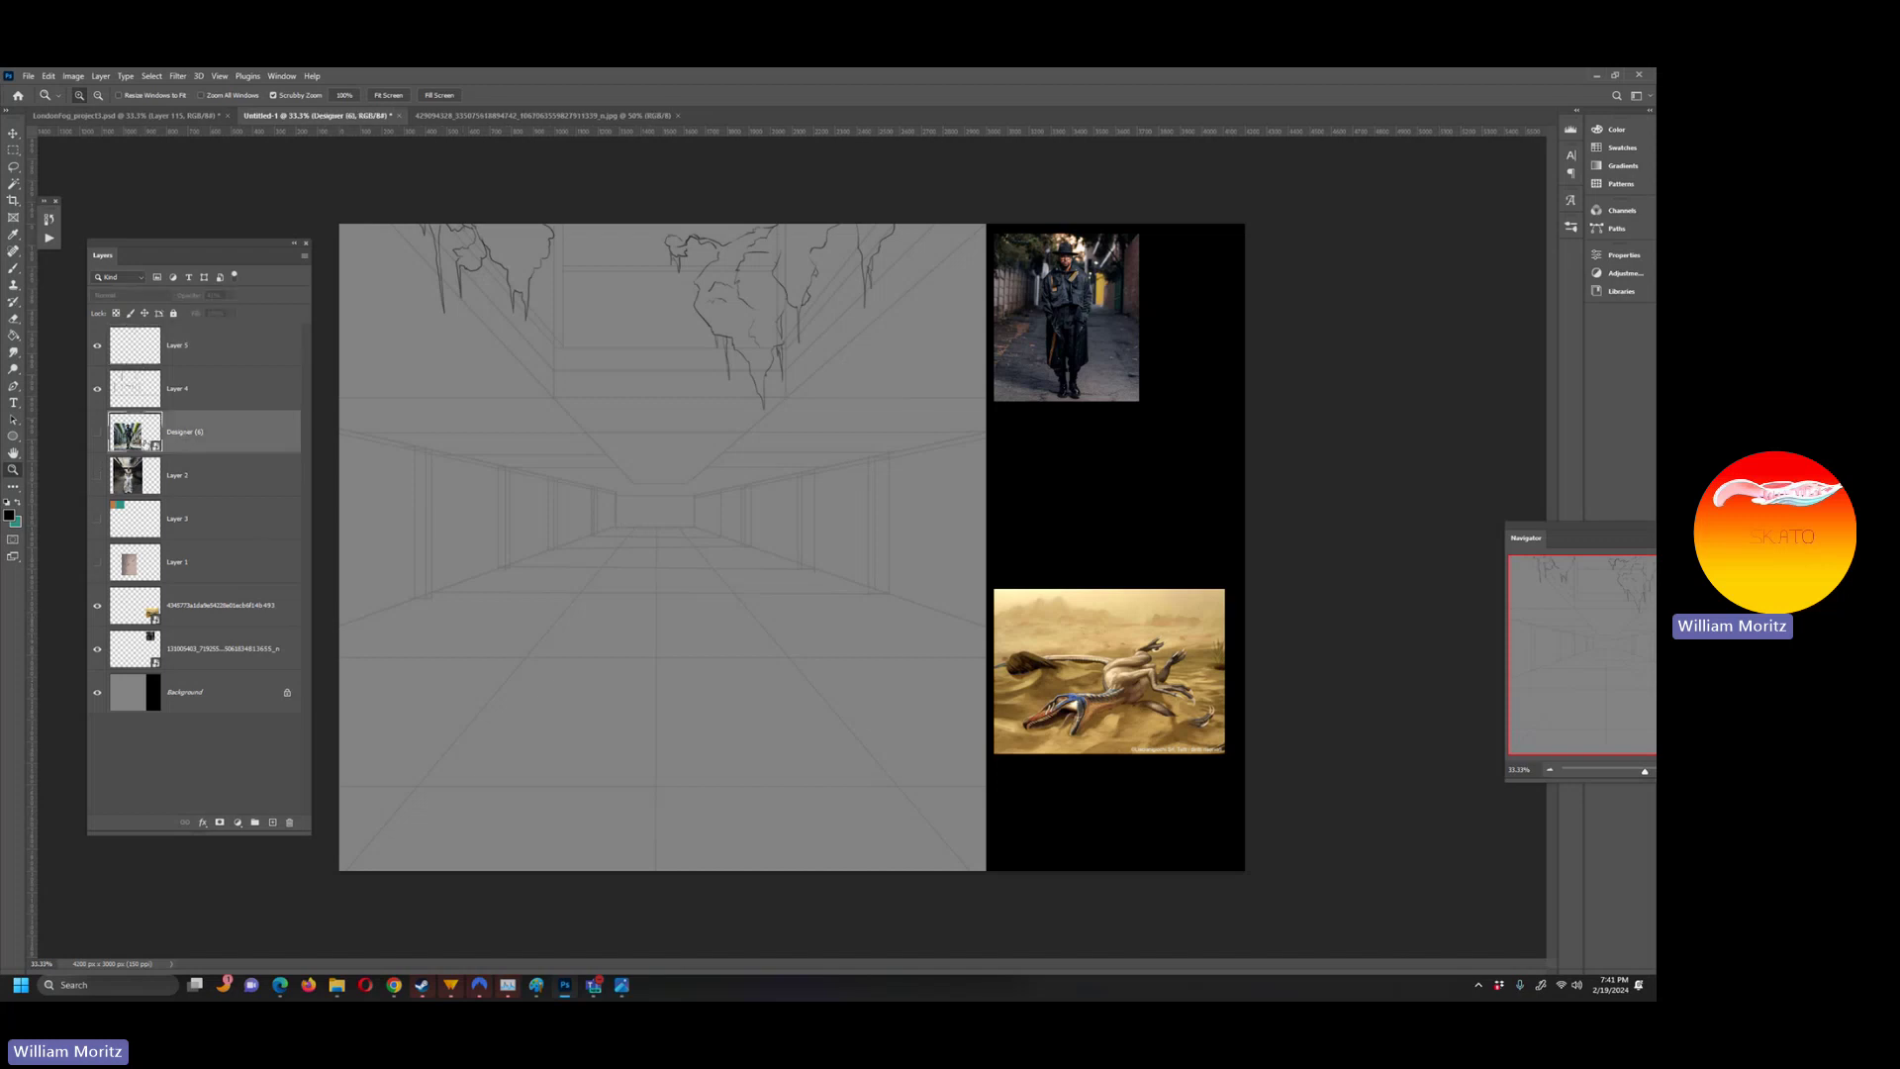
pyautogui.click(97, 432)
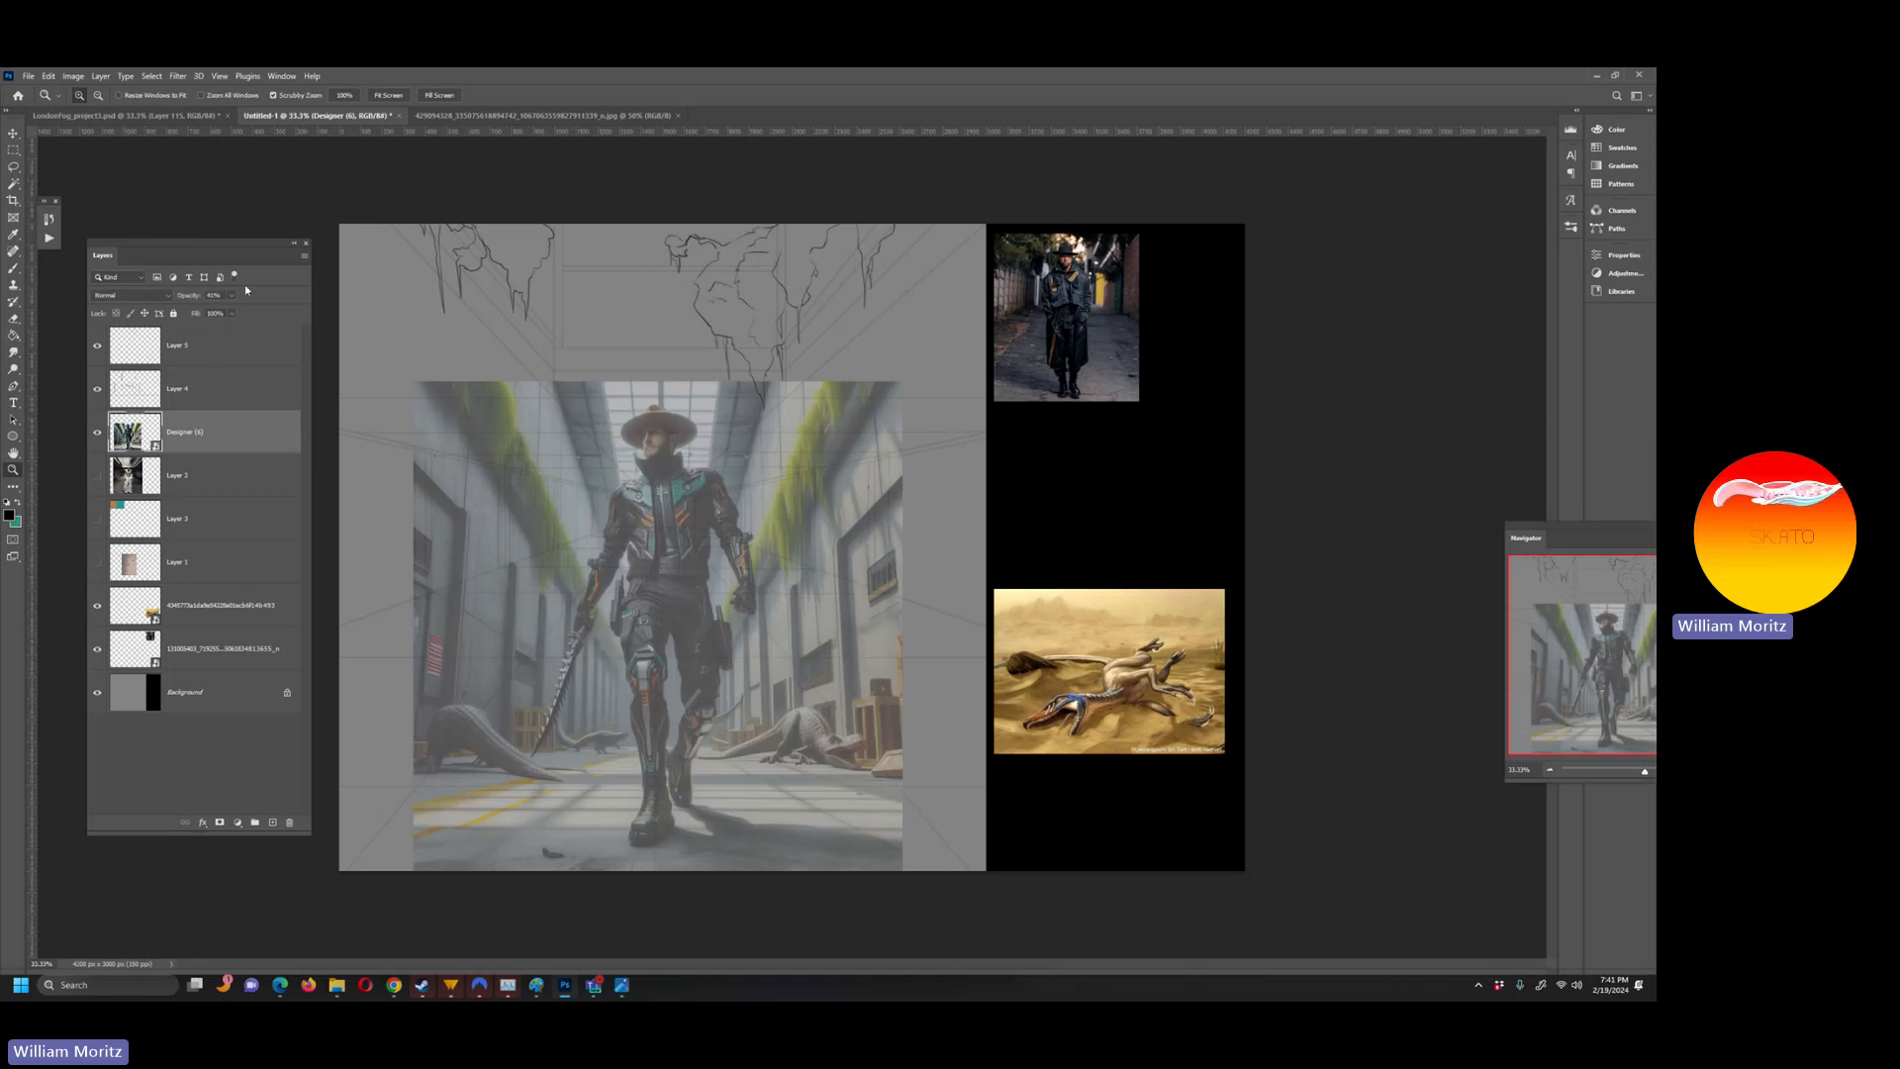
pyautogui.click(232, 313)
pyautogui.moveTo(227, 314); pyautogui.dragTo(219, 315)
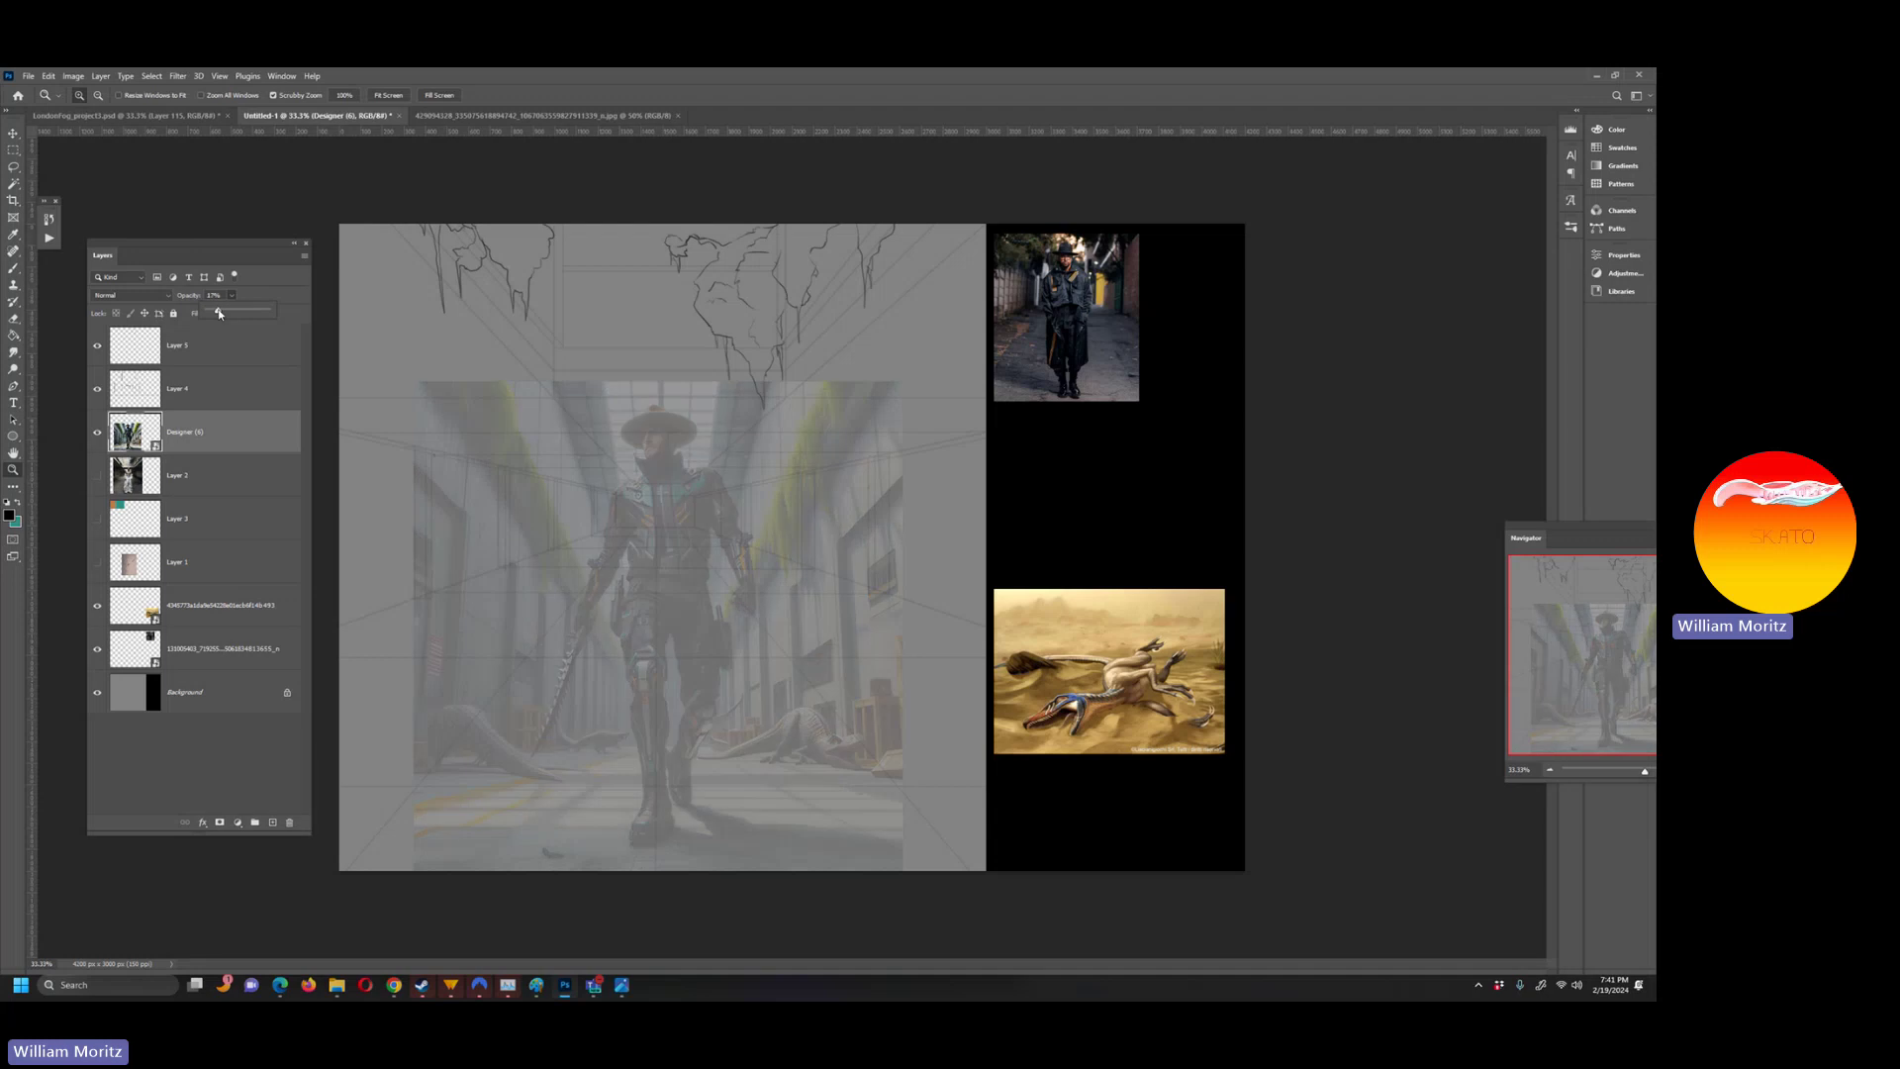
pyautogui.click(272, 822)
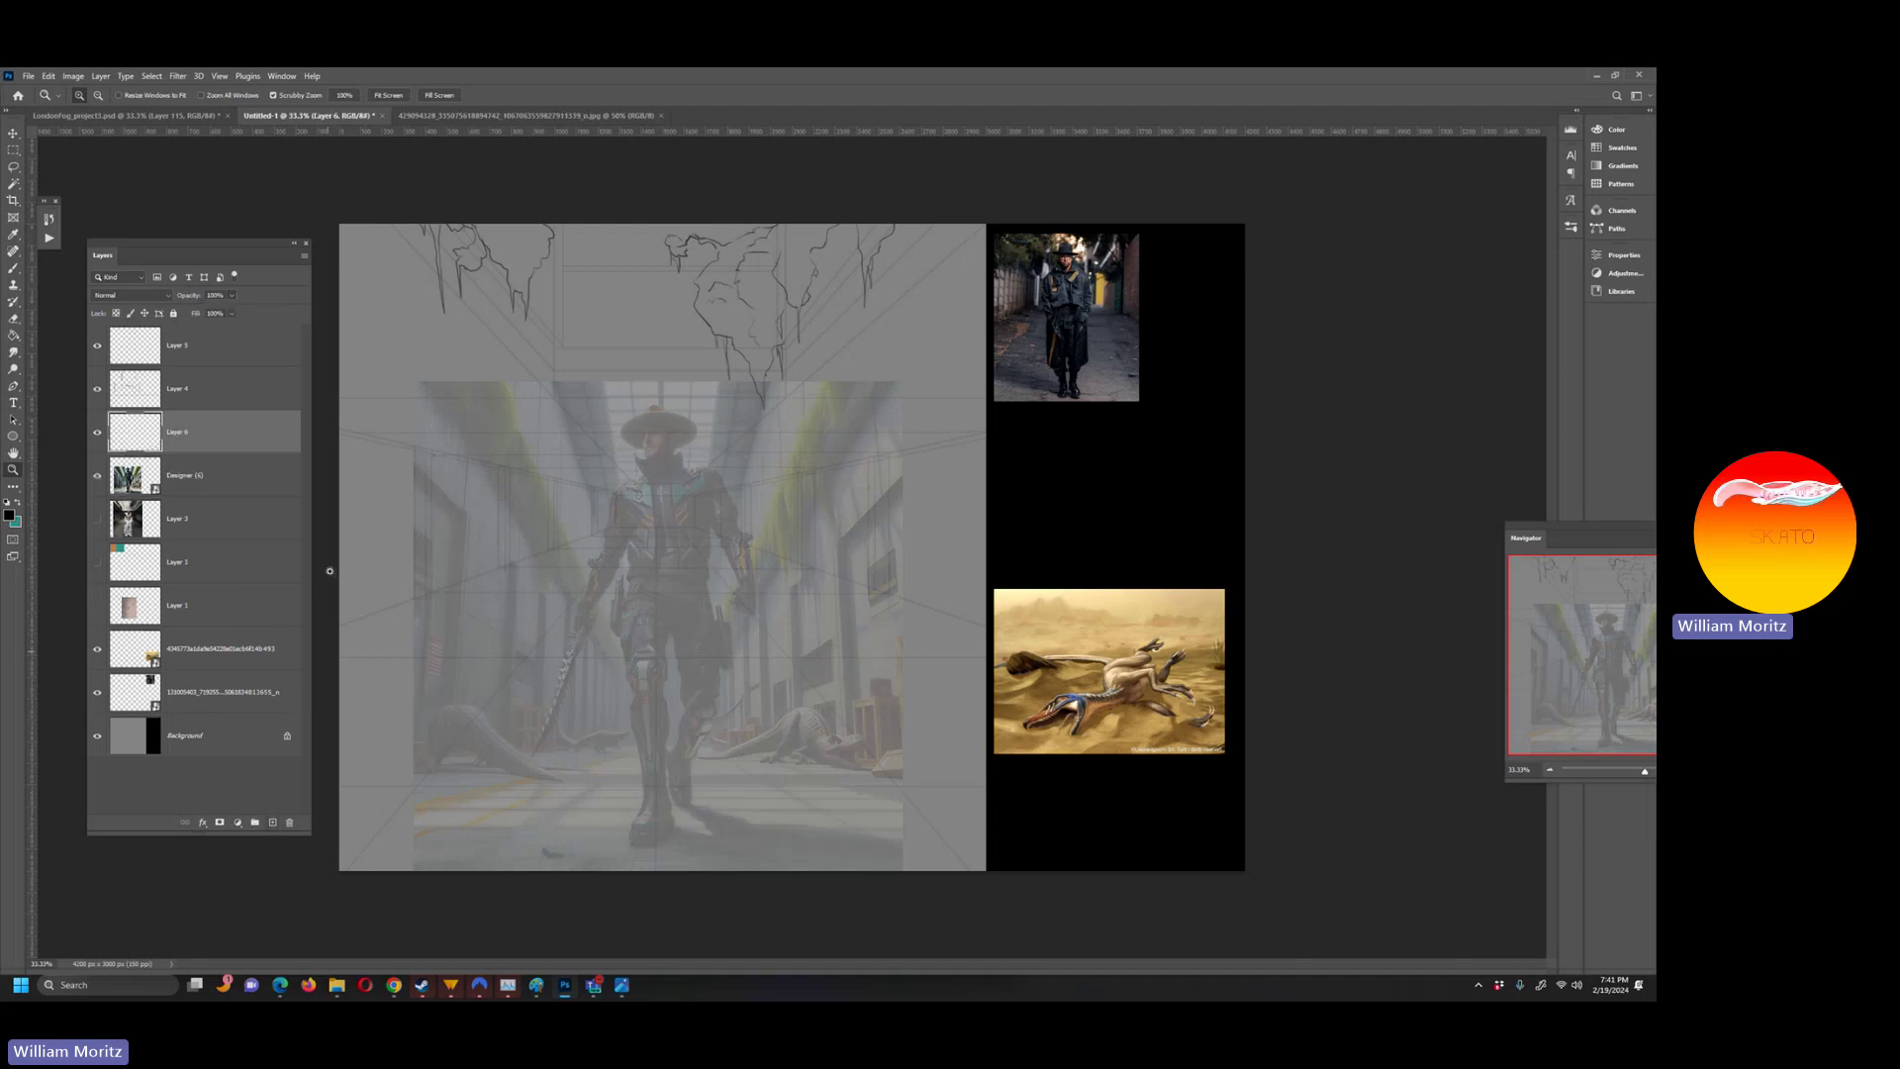
# - Trace the walking figure's wide-brimmed hat, face and neck with the Brush on the new layer
pyautogui.press('b')
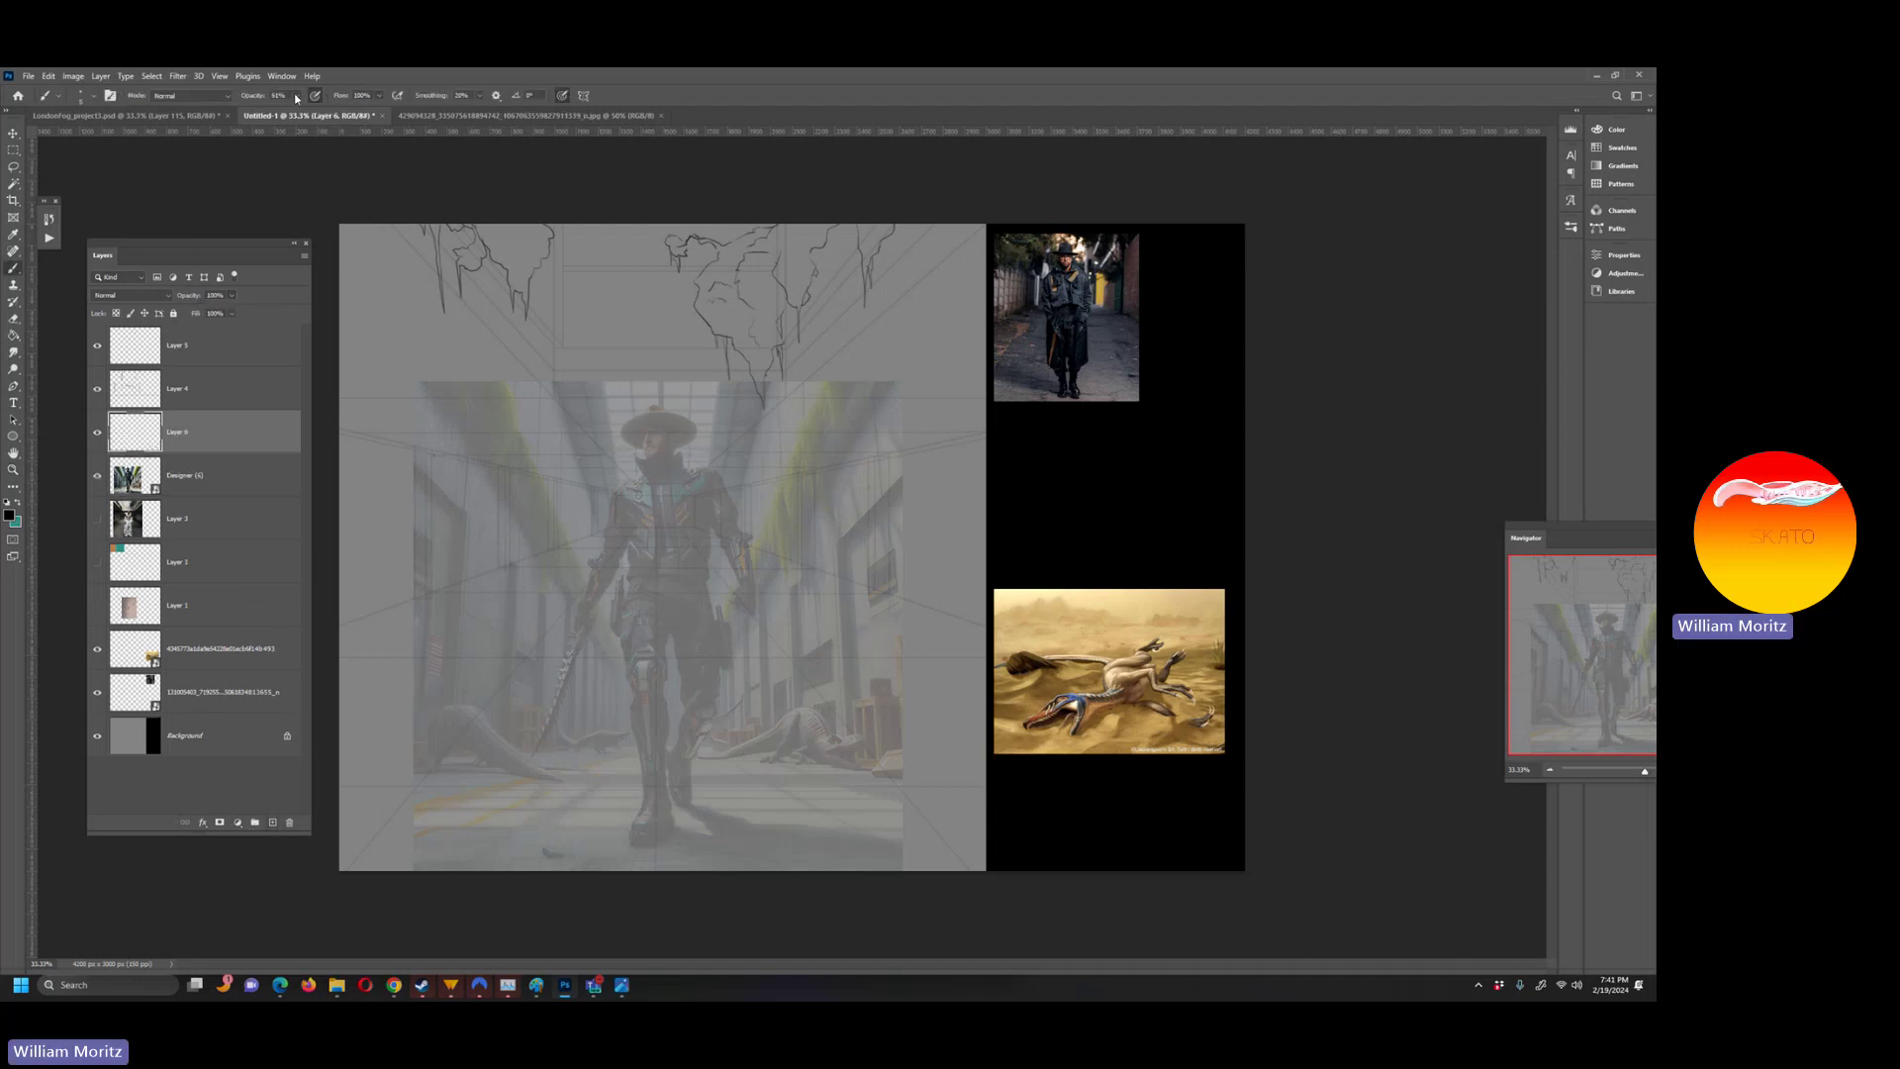
pyautogui.click(9, 471)
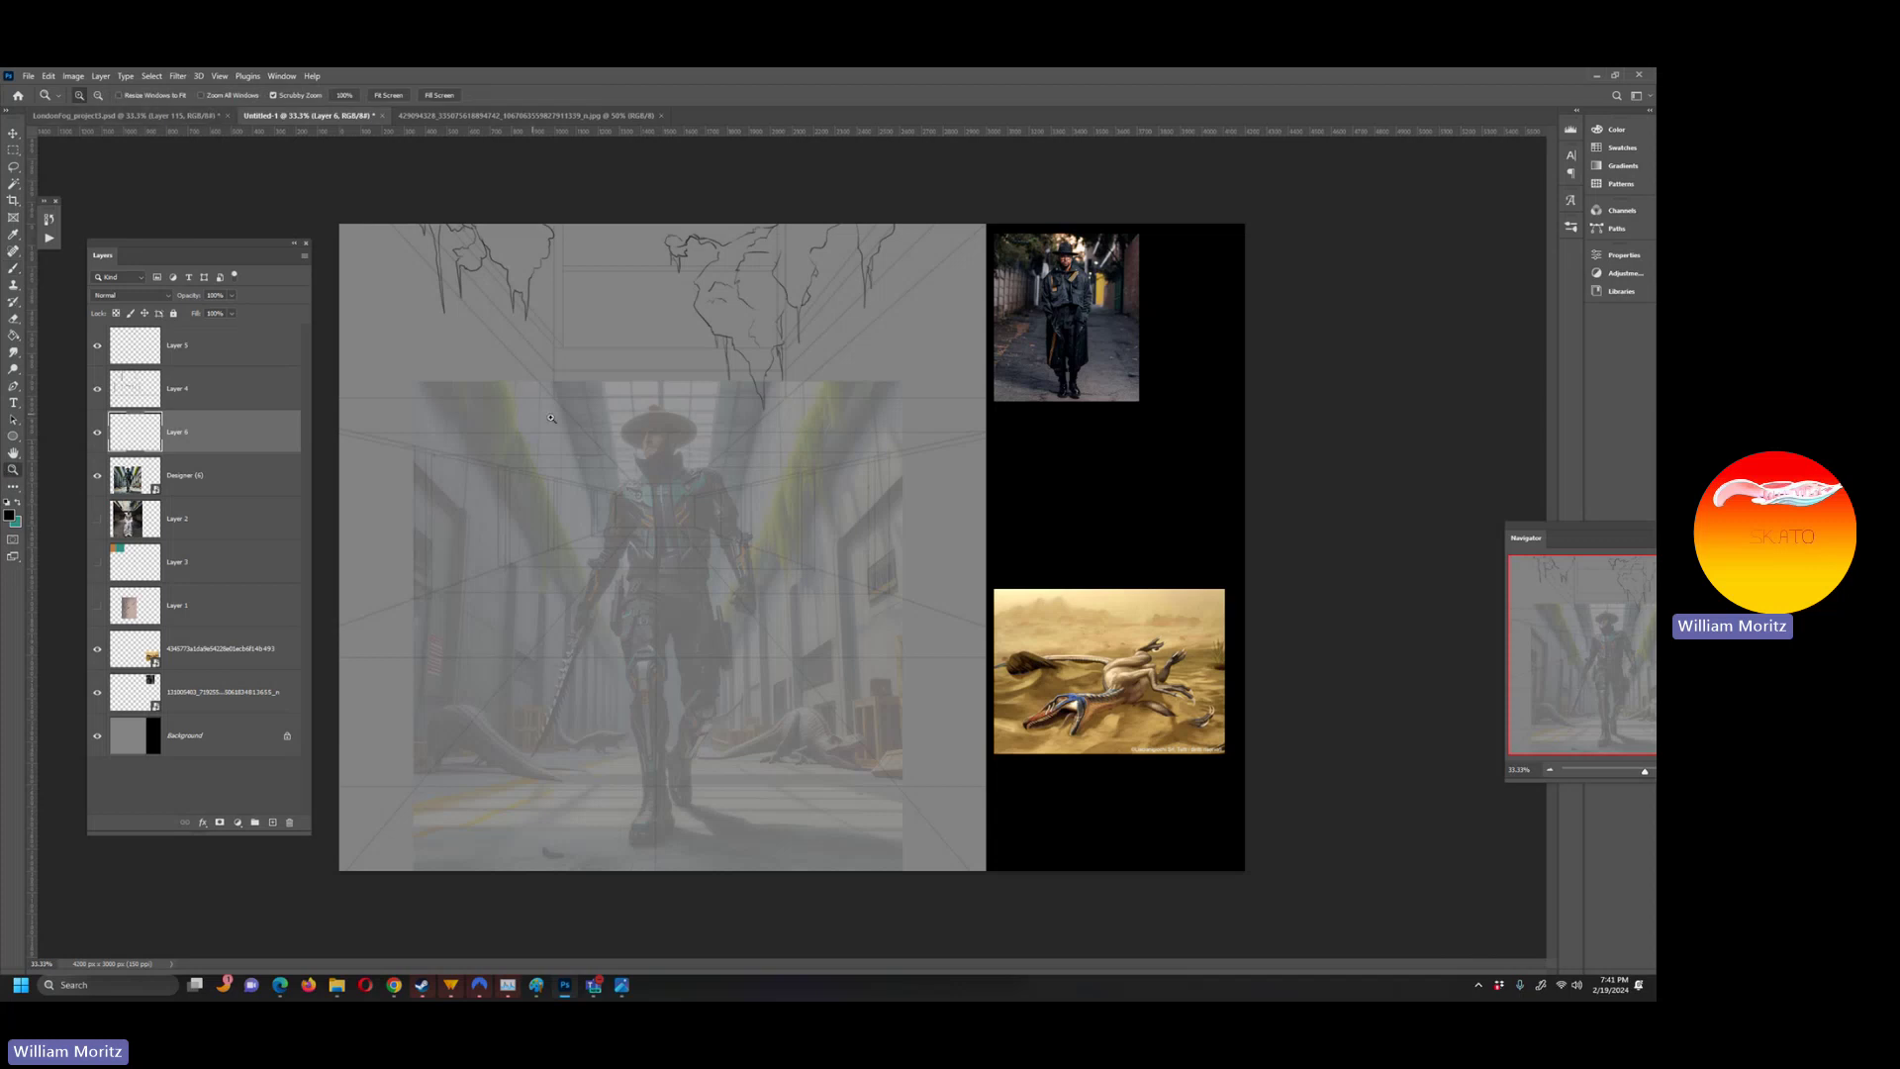
pyautogui.press('b')
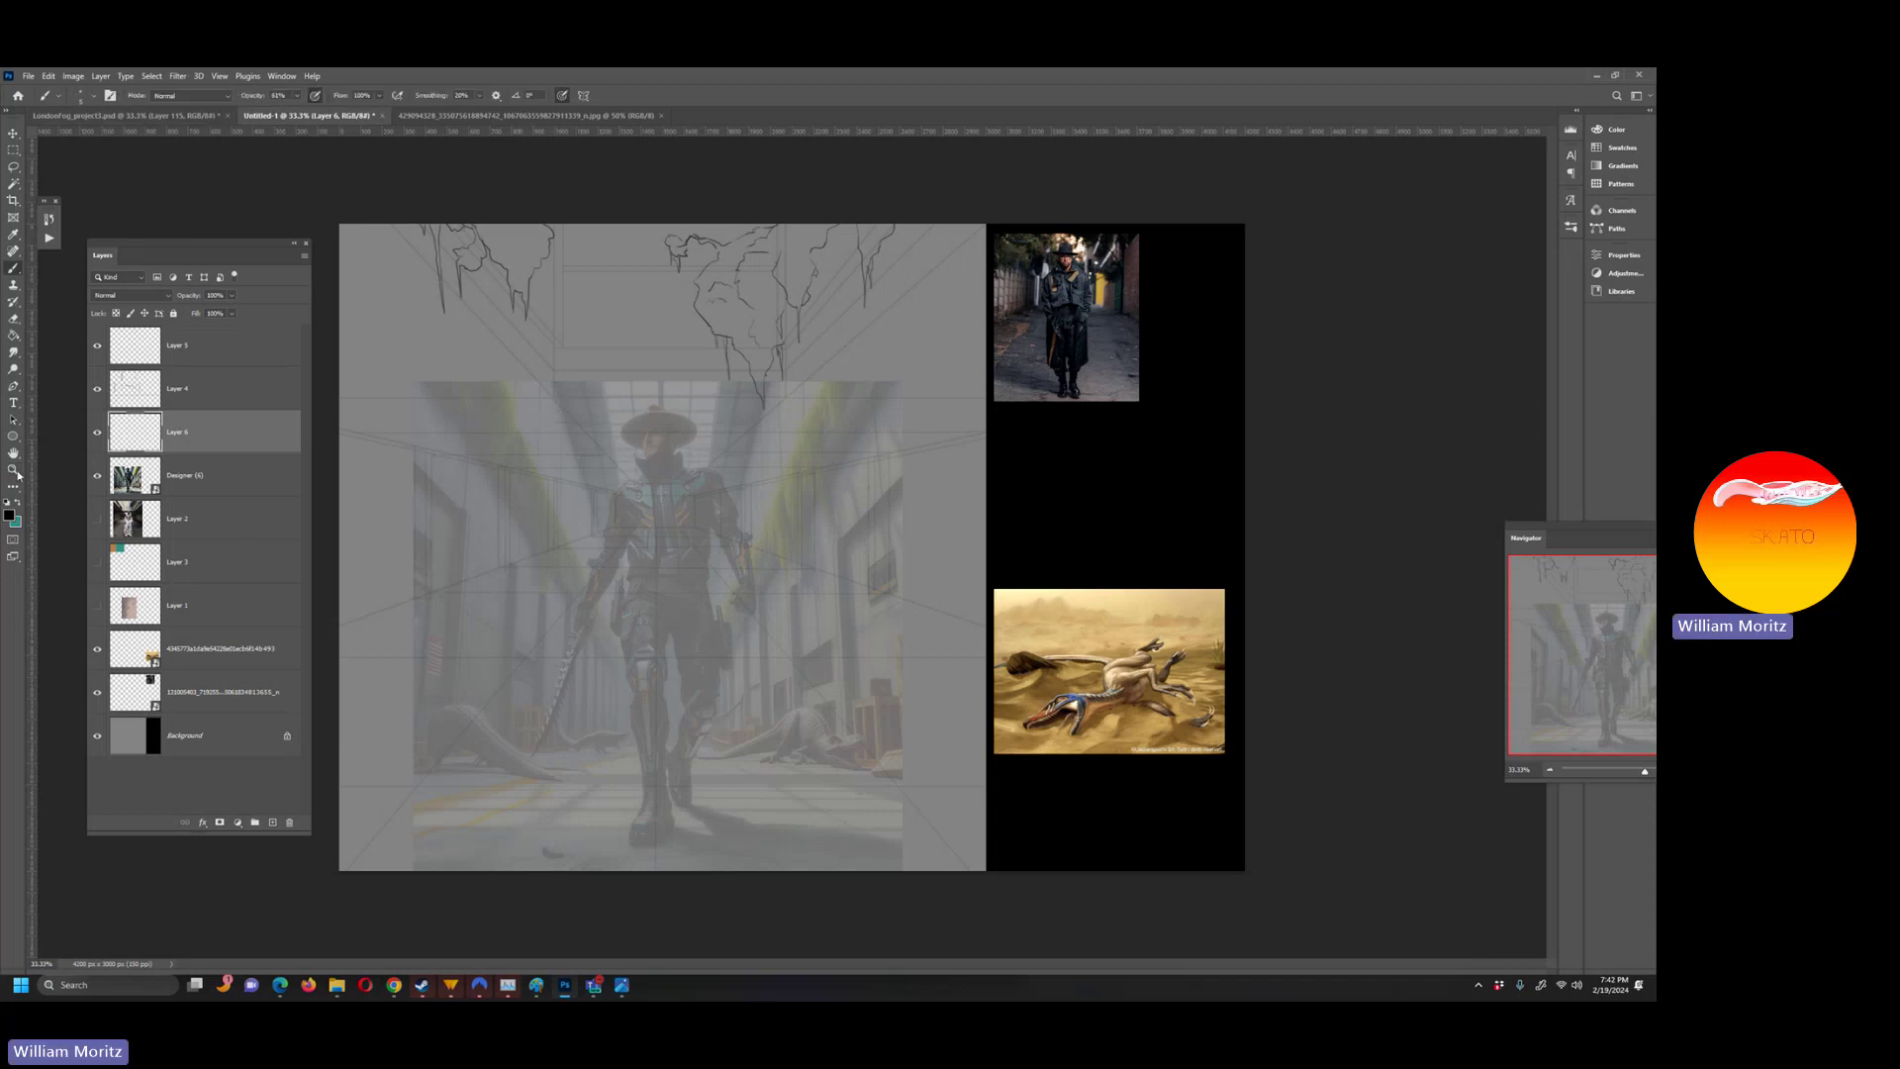
pyautogui.click(18, 475)
pyautogui.click(594, 547)
pyautogui.press('b')
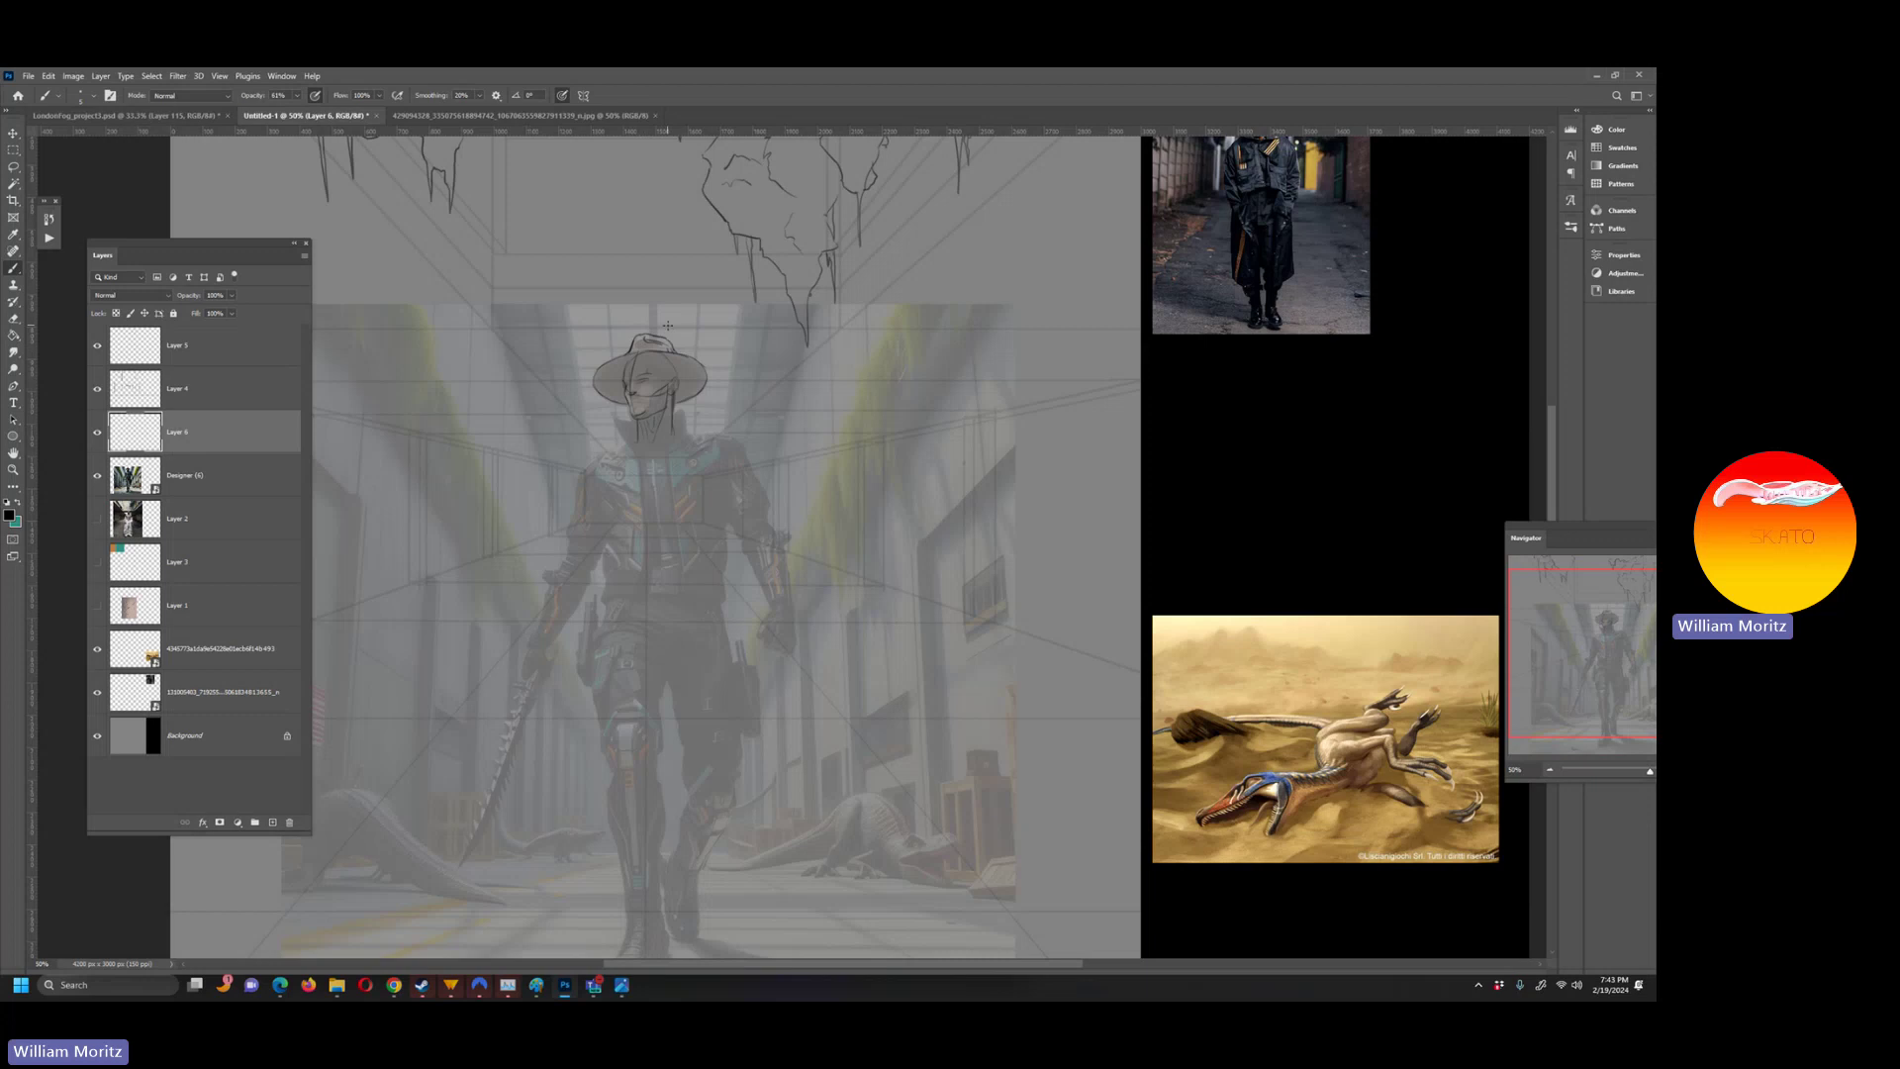
pyautogui.scroll(2, 375, 388)
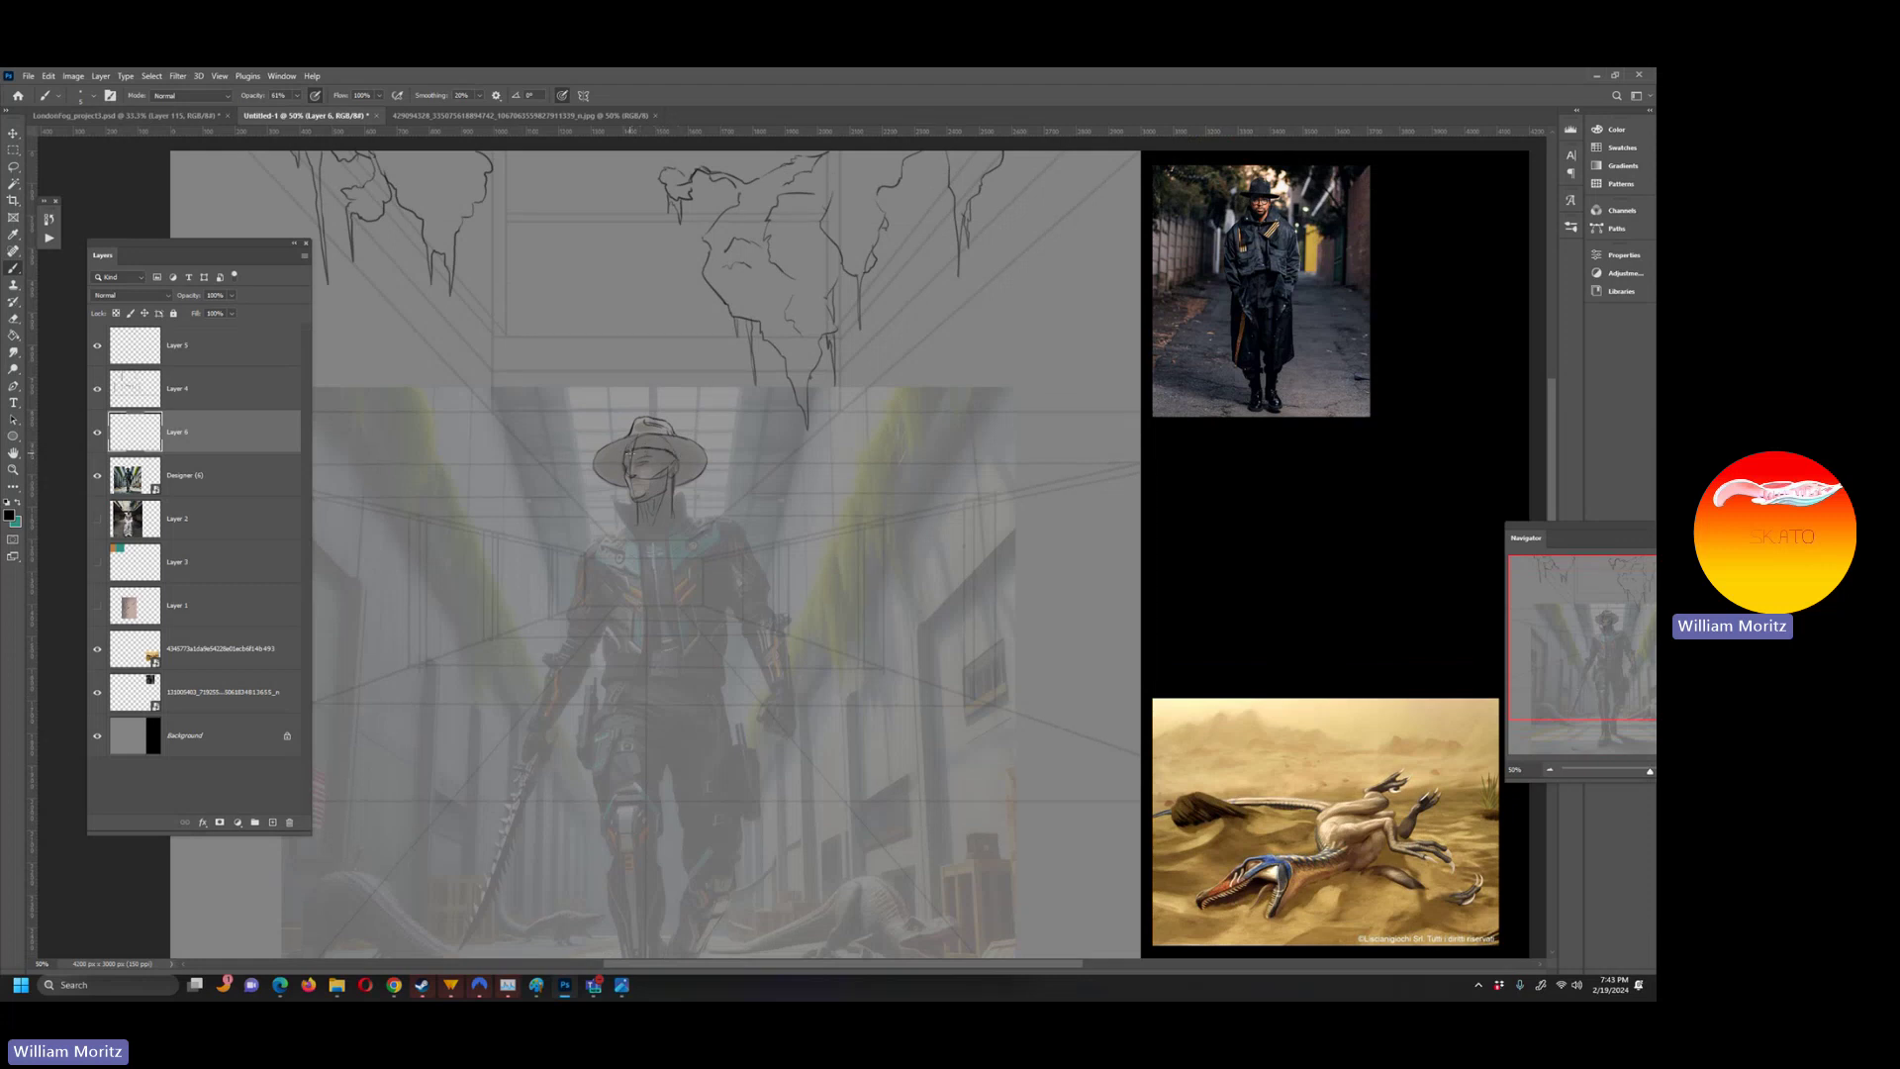
pyautogui.scroll(-2, 815, 595)
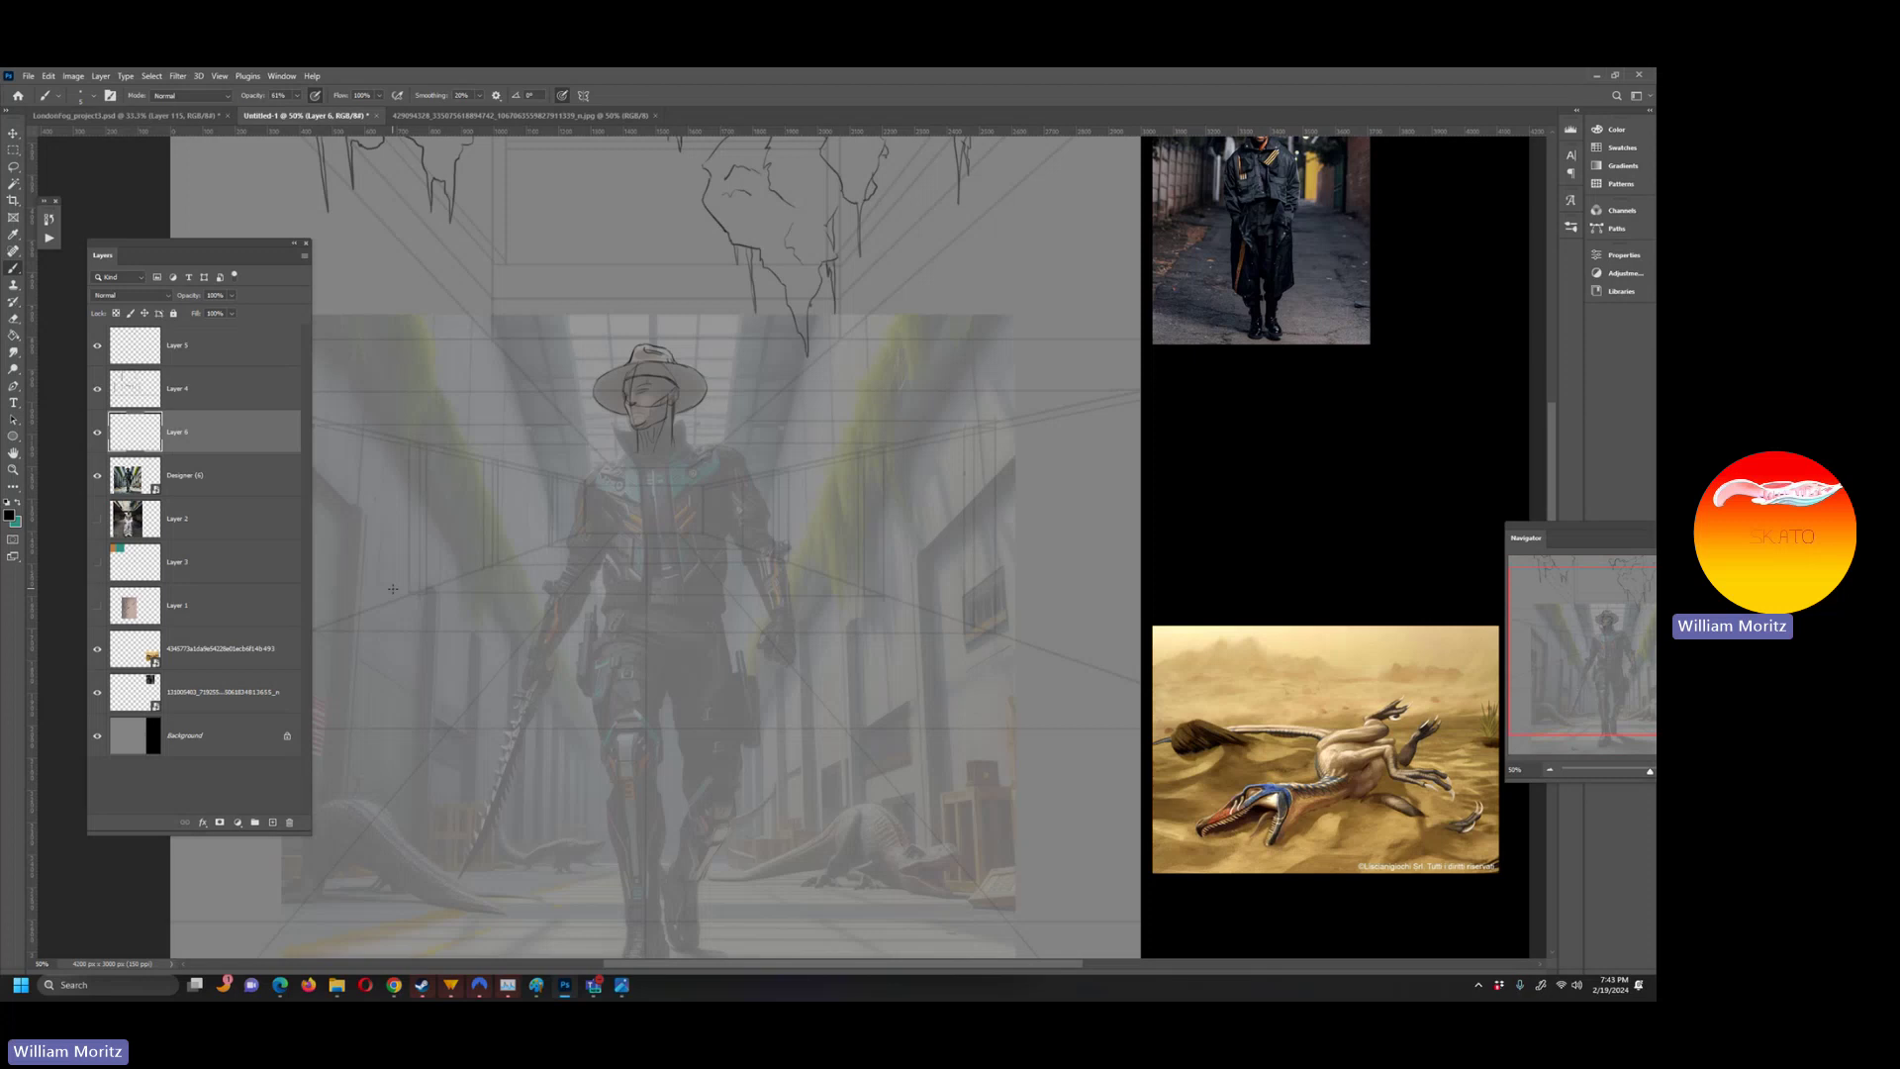
pyautogui.scroll(1, 467, 750)
pyautogui.scroll(1, 472, 769)
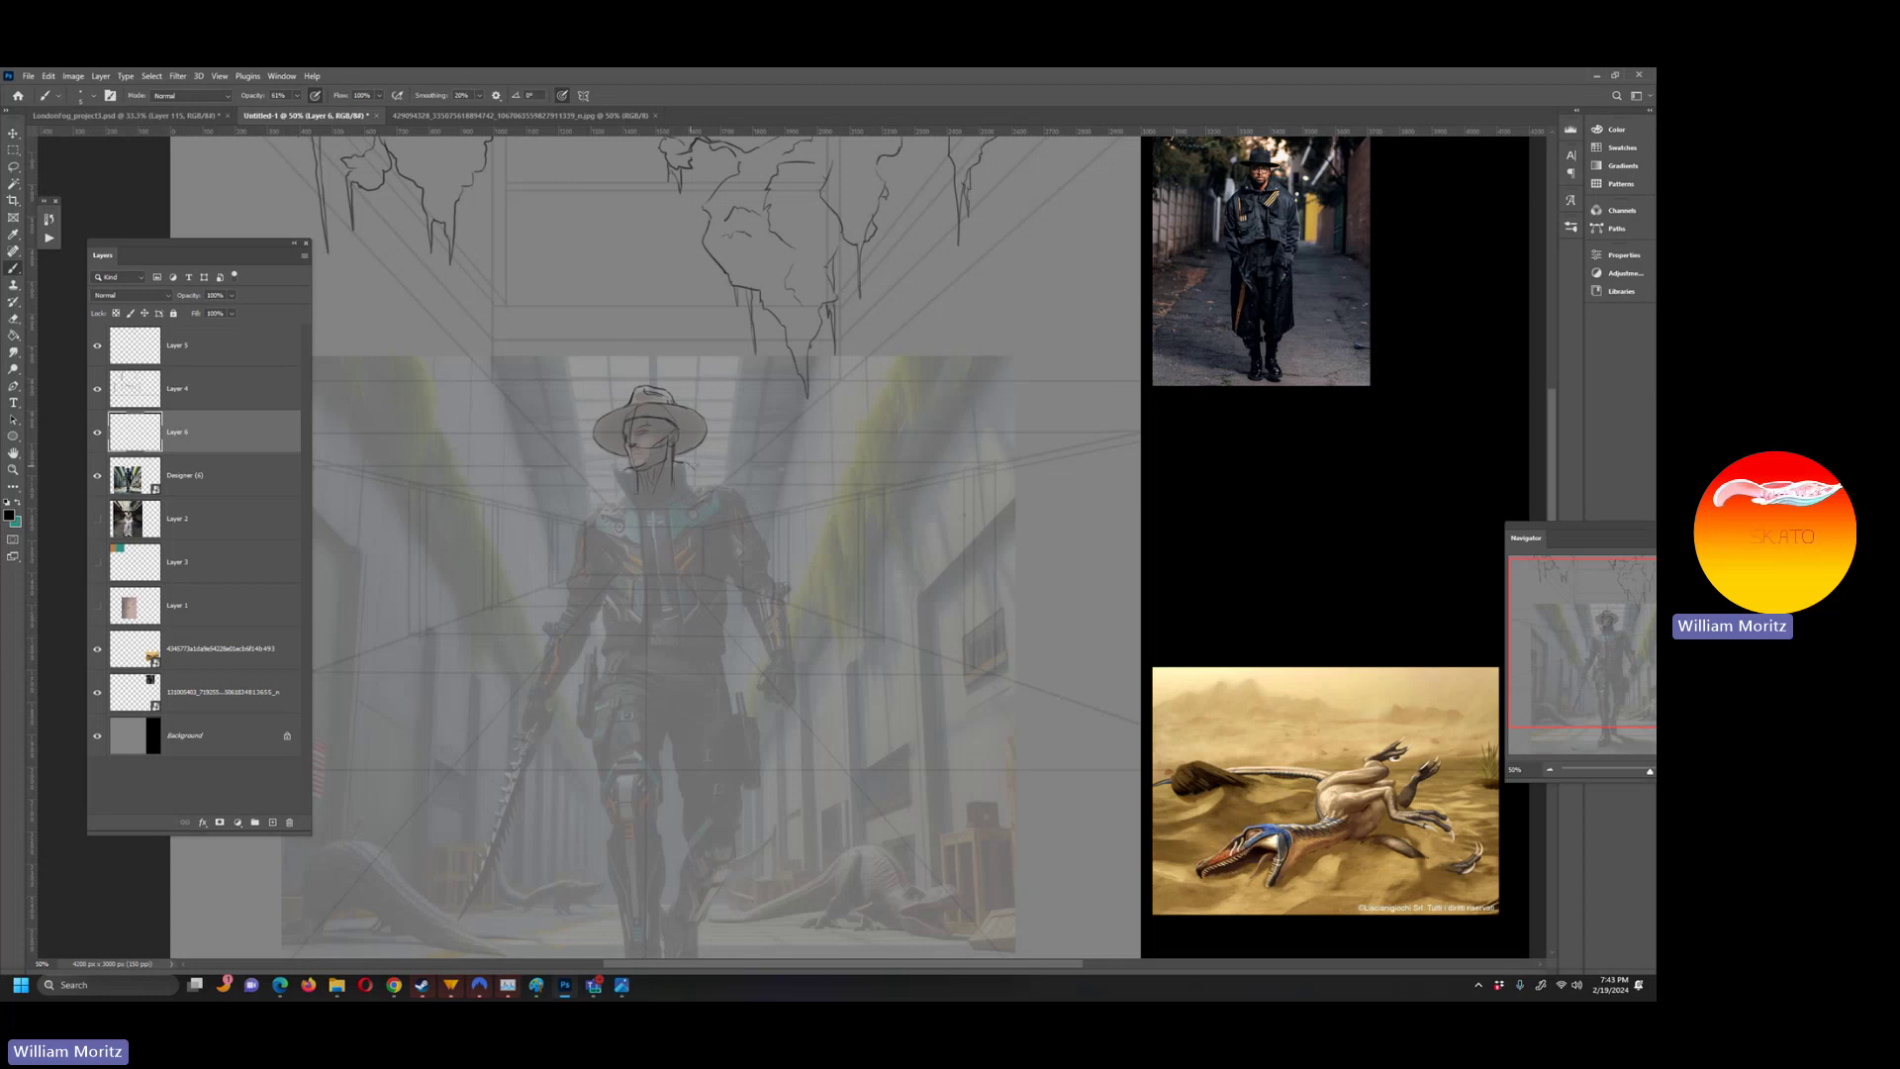
# - Trace the figure's raised collar, jacket front and the outlines of both thighs
pyautogui.moveTo(691, 465); pyautogui.dragTo(699, 490)
pyautogui.moveTo(672, 609); pyautogui.dragTo(667, 686)
pyautogui.moveTo(601, 728)
pyautogui.mouseDown()
pyautogui.moveTo(652, 688)
pyautogui.moveTo(662, 757)
pyautogui.mouseUp()
pyautogui.moveTo(605, 656); pyautogui.dragTo(592, 757)
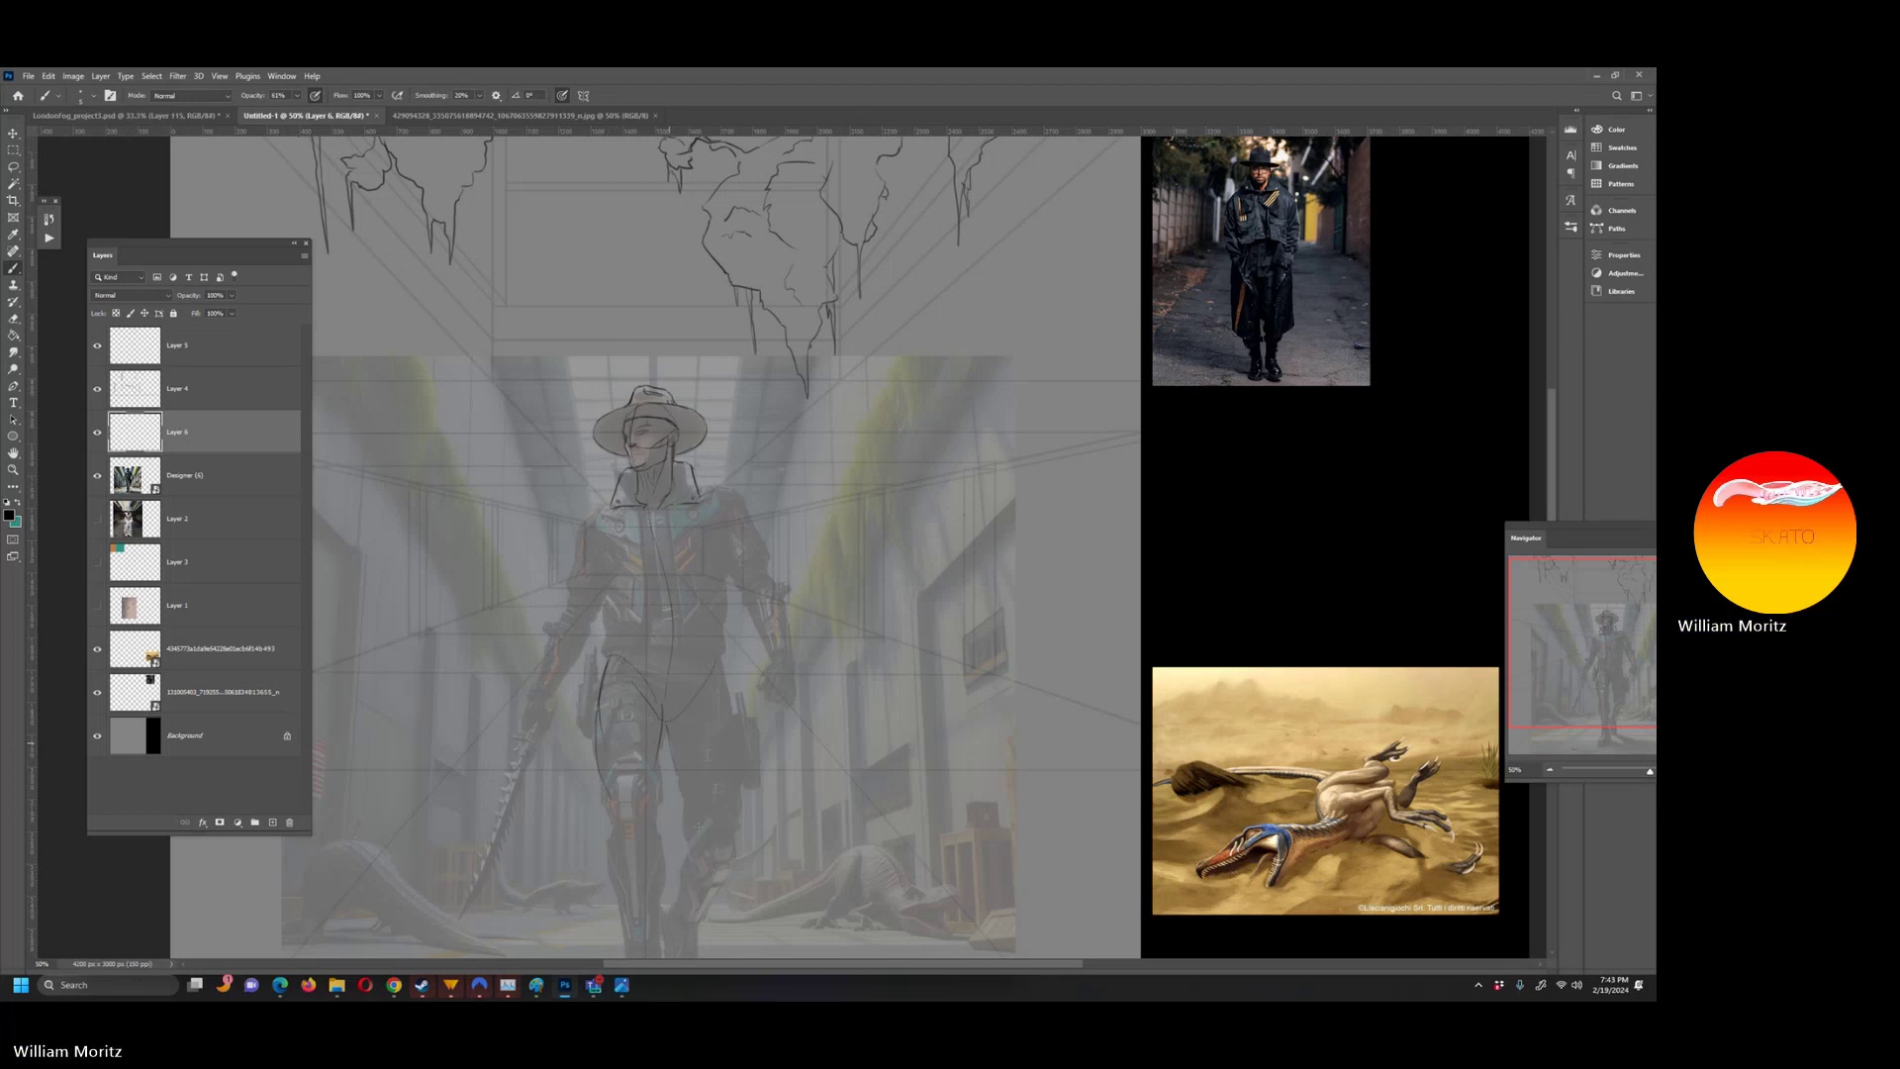
pyautogui.moveTo(742, 799); pyautogui.dragTo(740, 749)
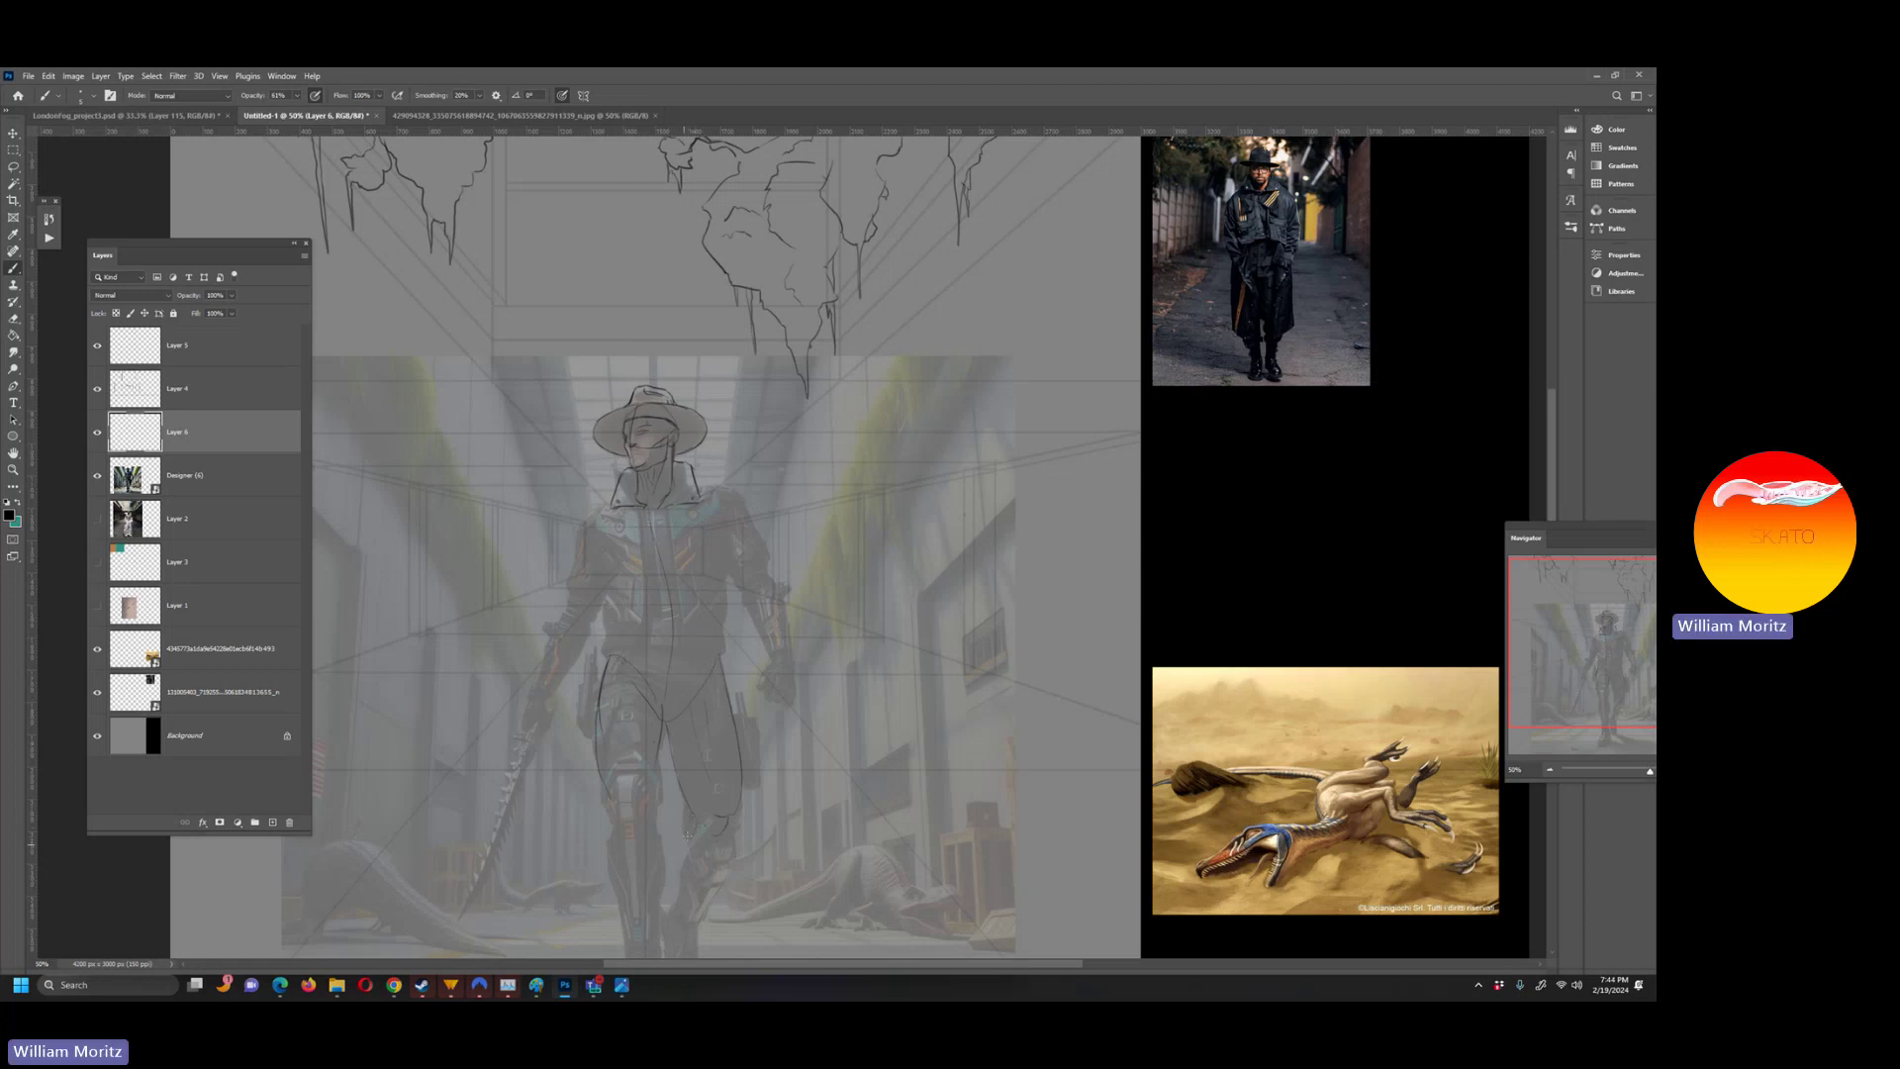
# - Trace the figure's lower legs and boots down to the feet
pyautogui.scroll(-3, 672, 790)
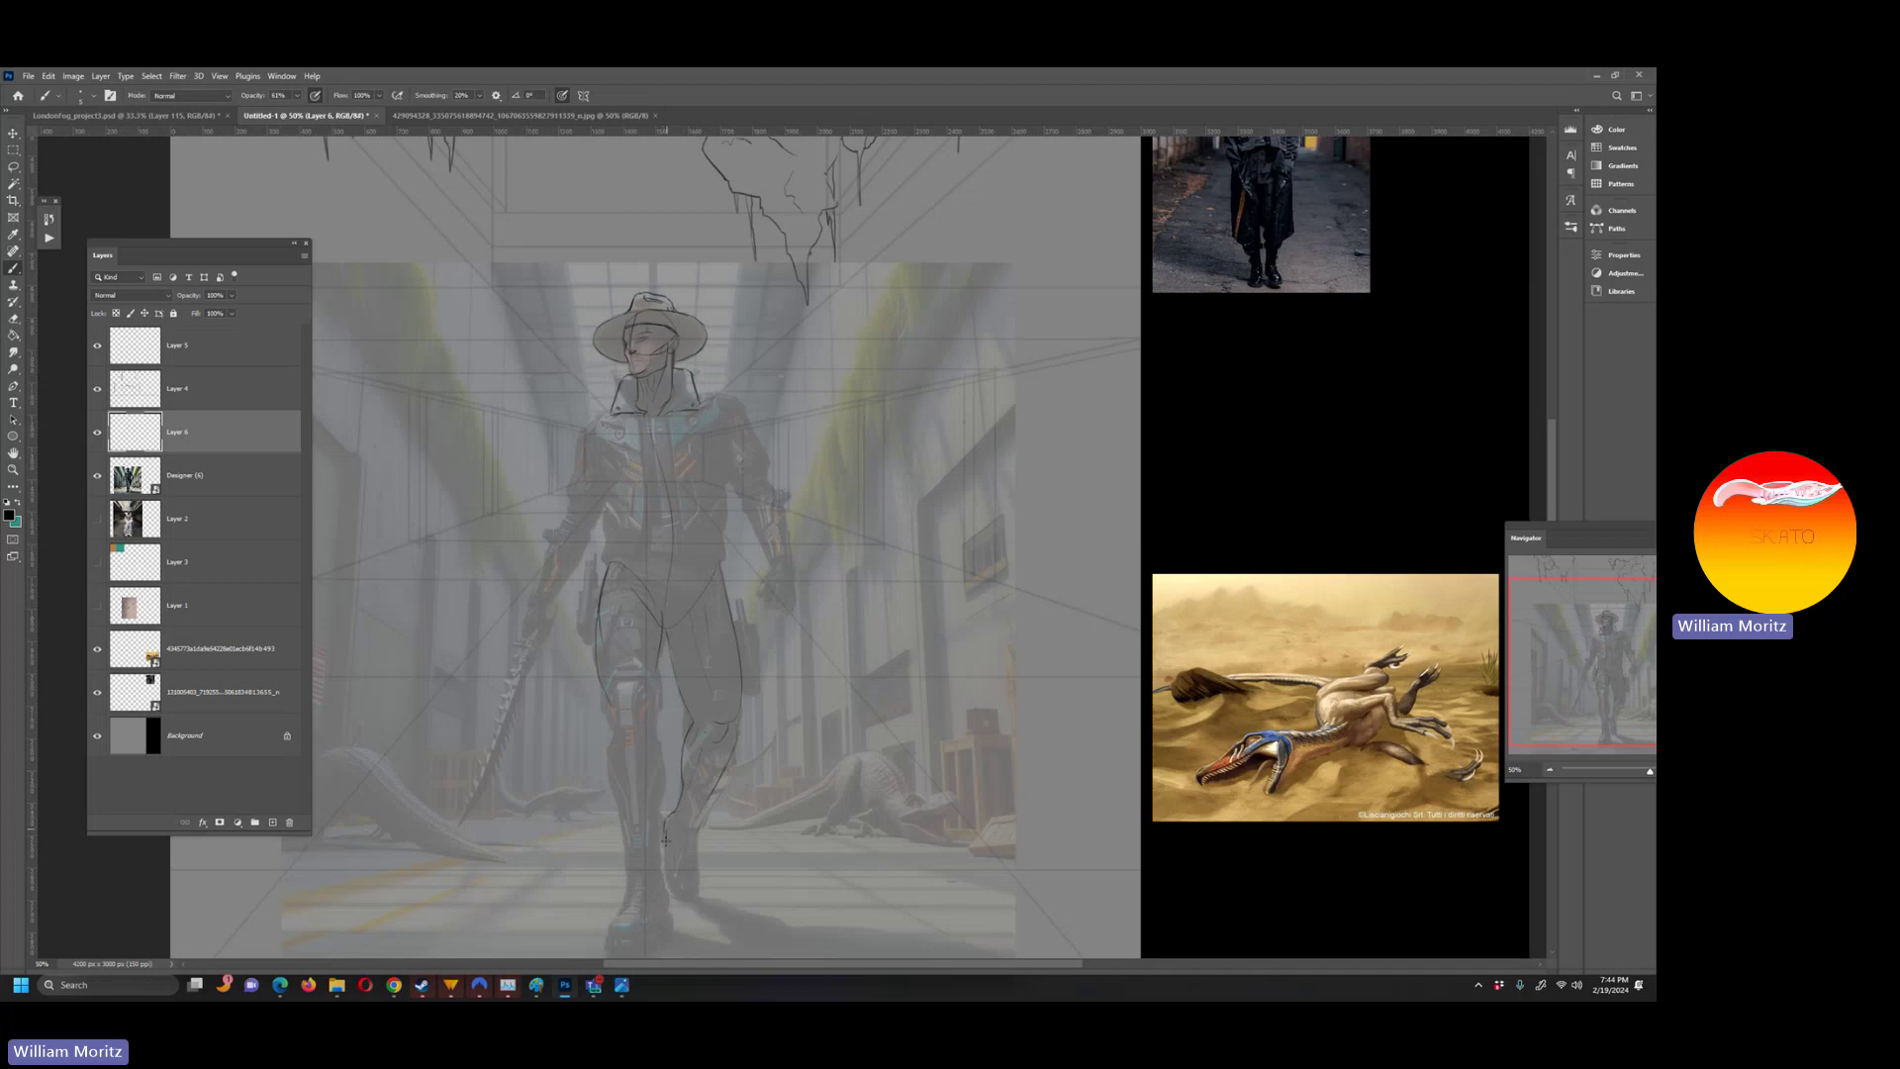
pyautogui.moveTo(667, 841); pyautogui.dragTo(689, 899)
pyautogui.moveTo(701, 815); pyautogui.dragTo(698, 886)
pyautogui.moveTo(625, 800); pyautogui.dragTo(626, 890)
pyautogui.scroll(3, 606, 945)
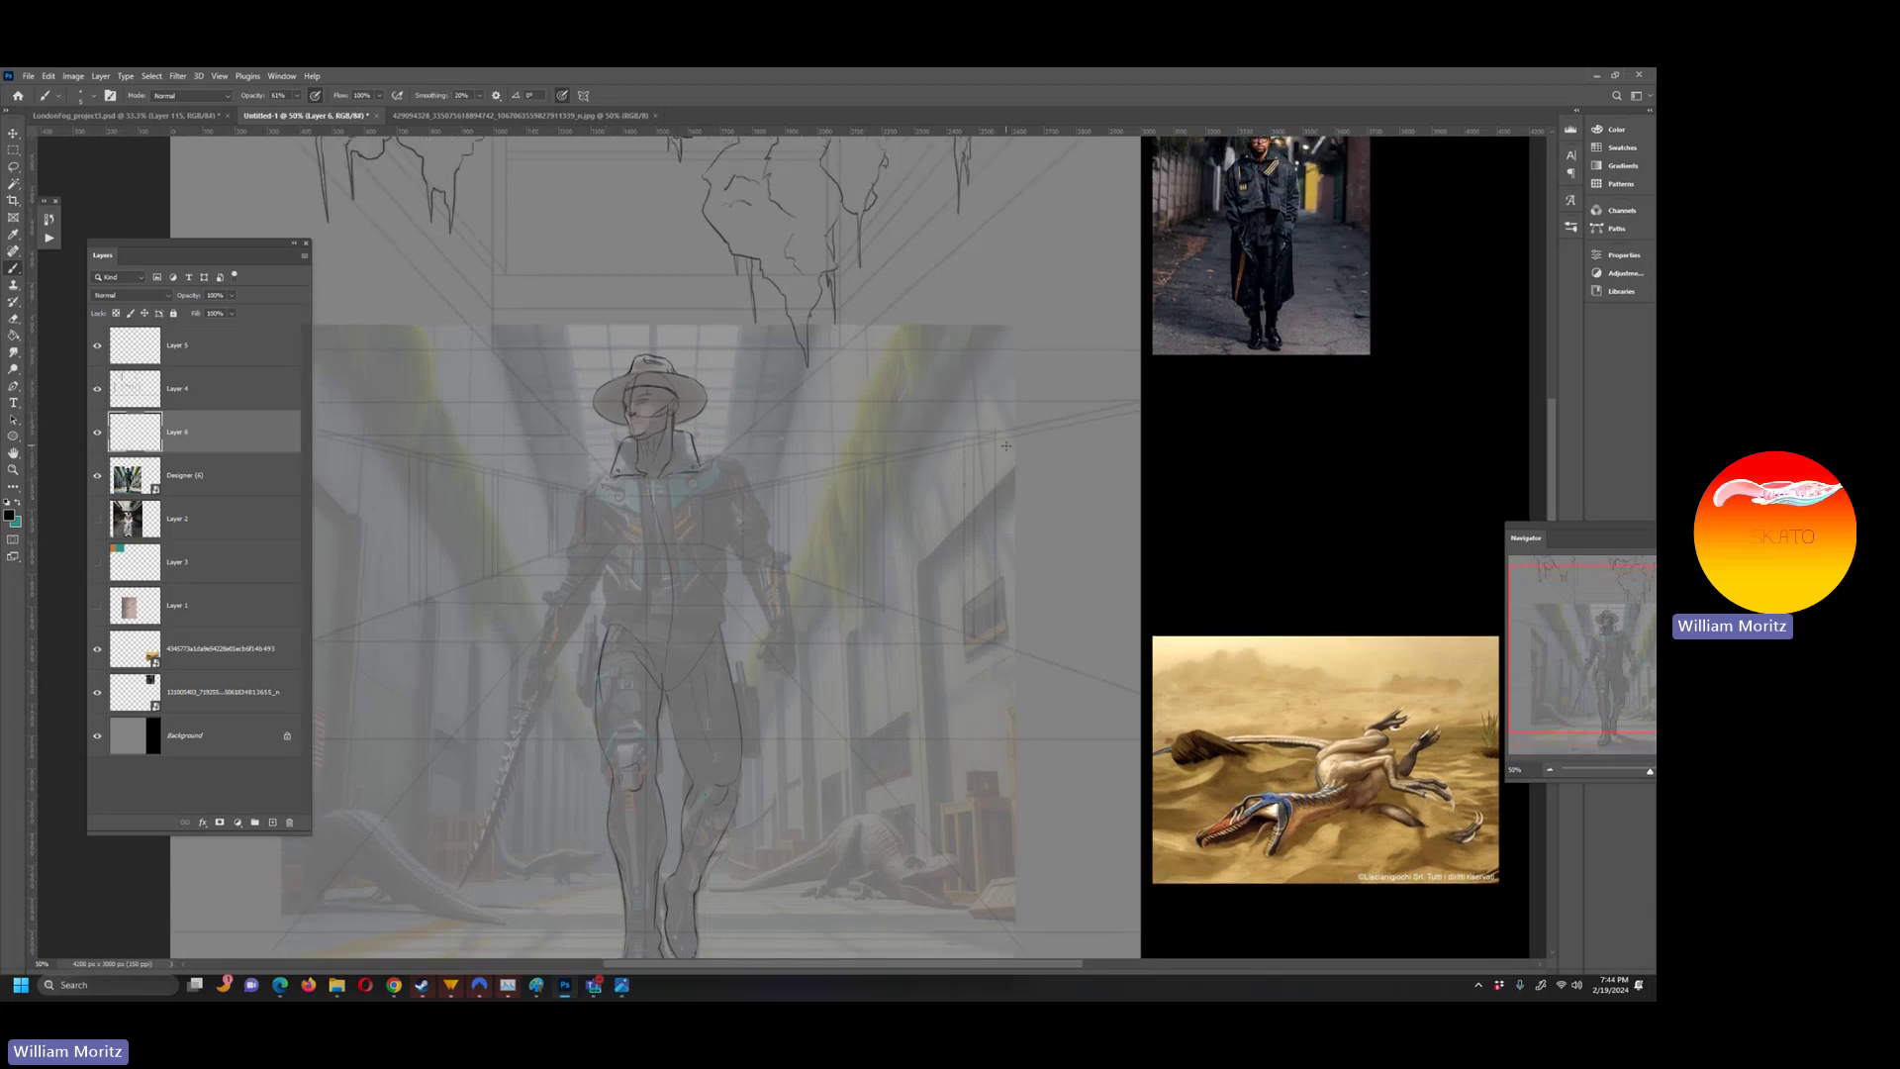
# - Sketch a coat tail flaring over the figure's left-hand thigh, with a curved hem around knee height
pyautogui.moveTo(610, 625); pyautogui.dragTo(601, 651)
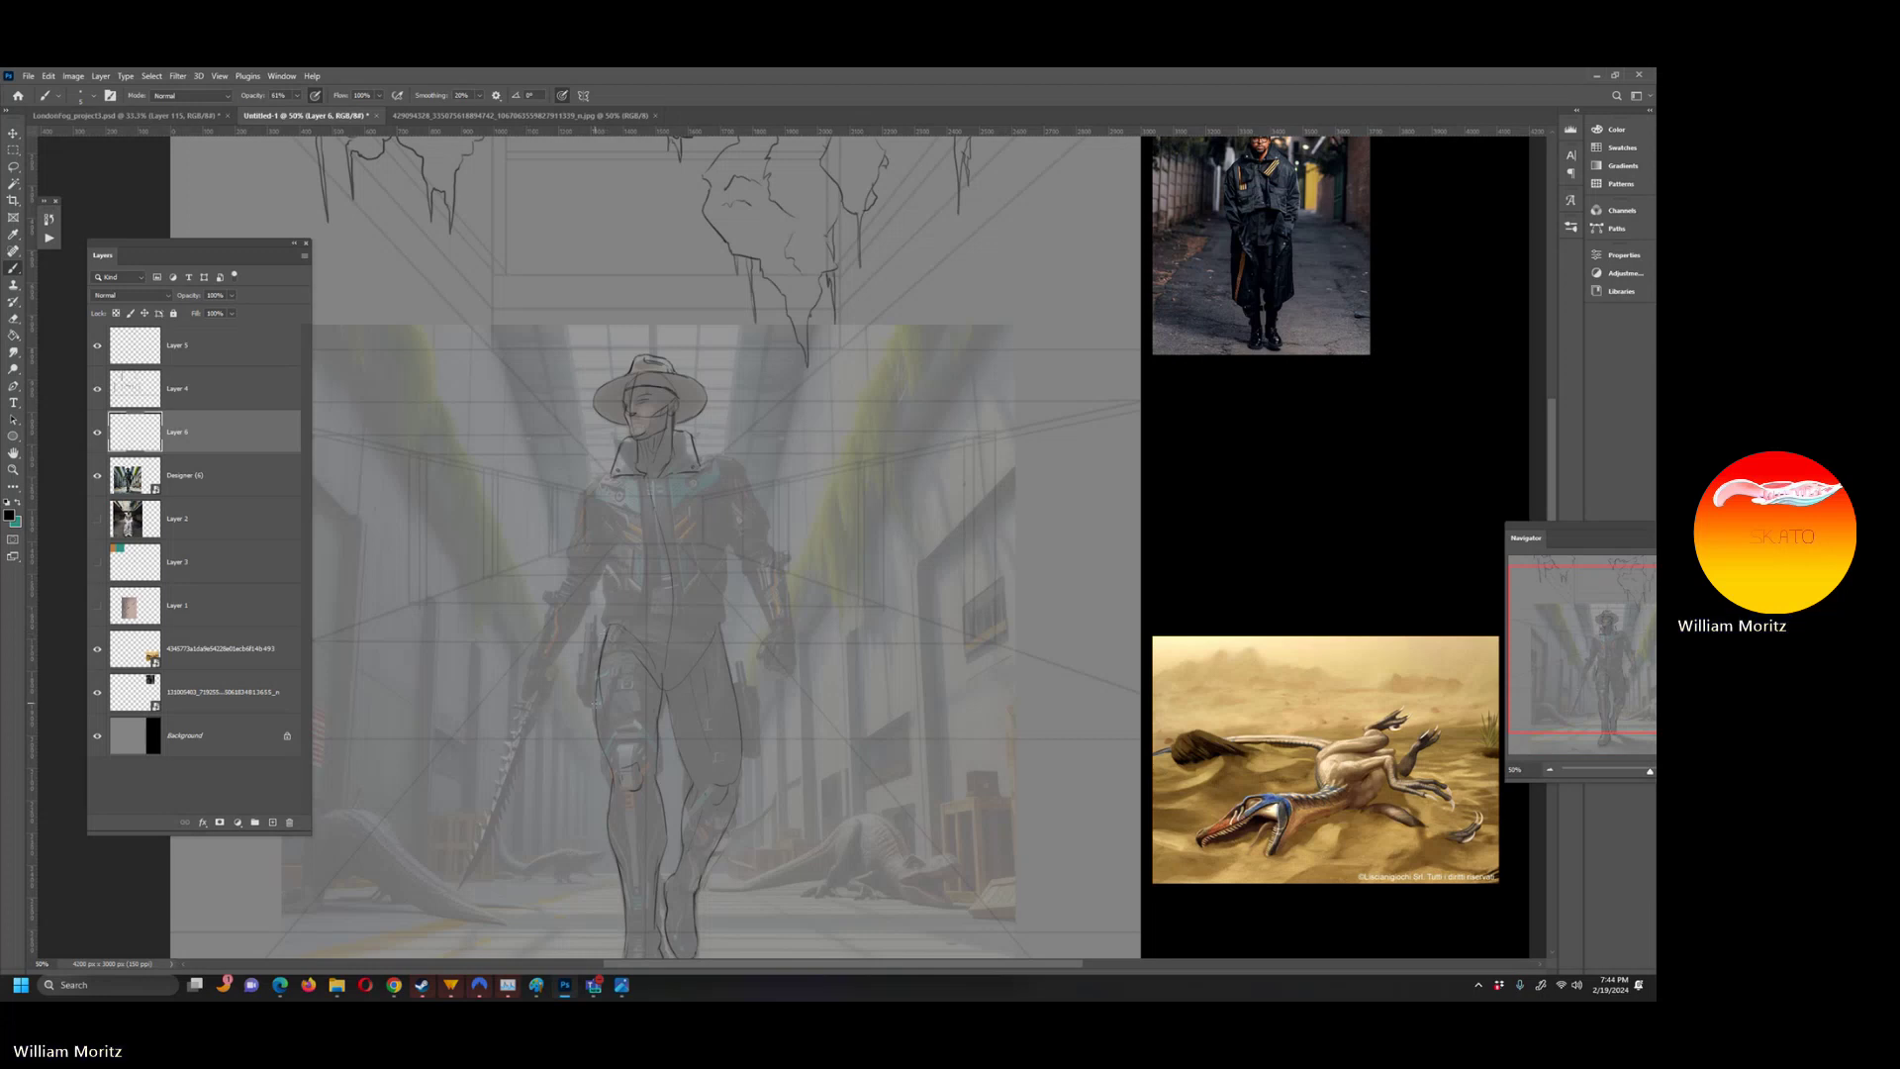
pyautogui.moveTo(631, 802)
pyautogui.mouseDown()
pyautogui.moveTo(579, 812)
pyautogui.moveTo(605, 822)
pyautogui.mouseUp()
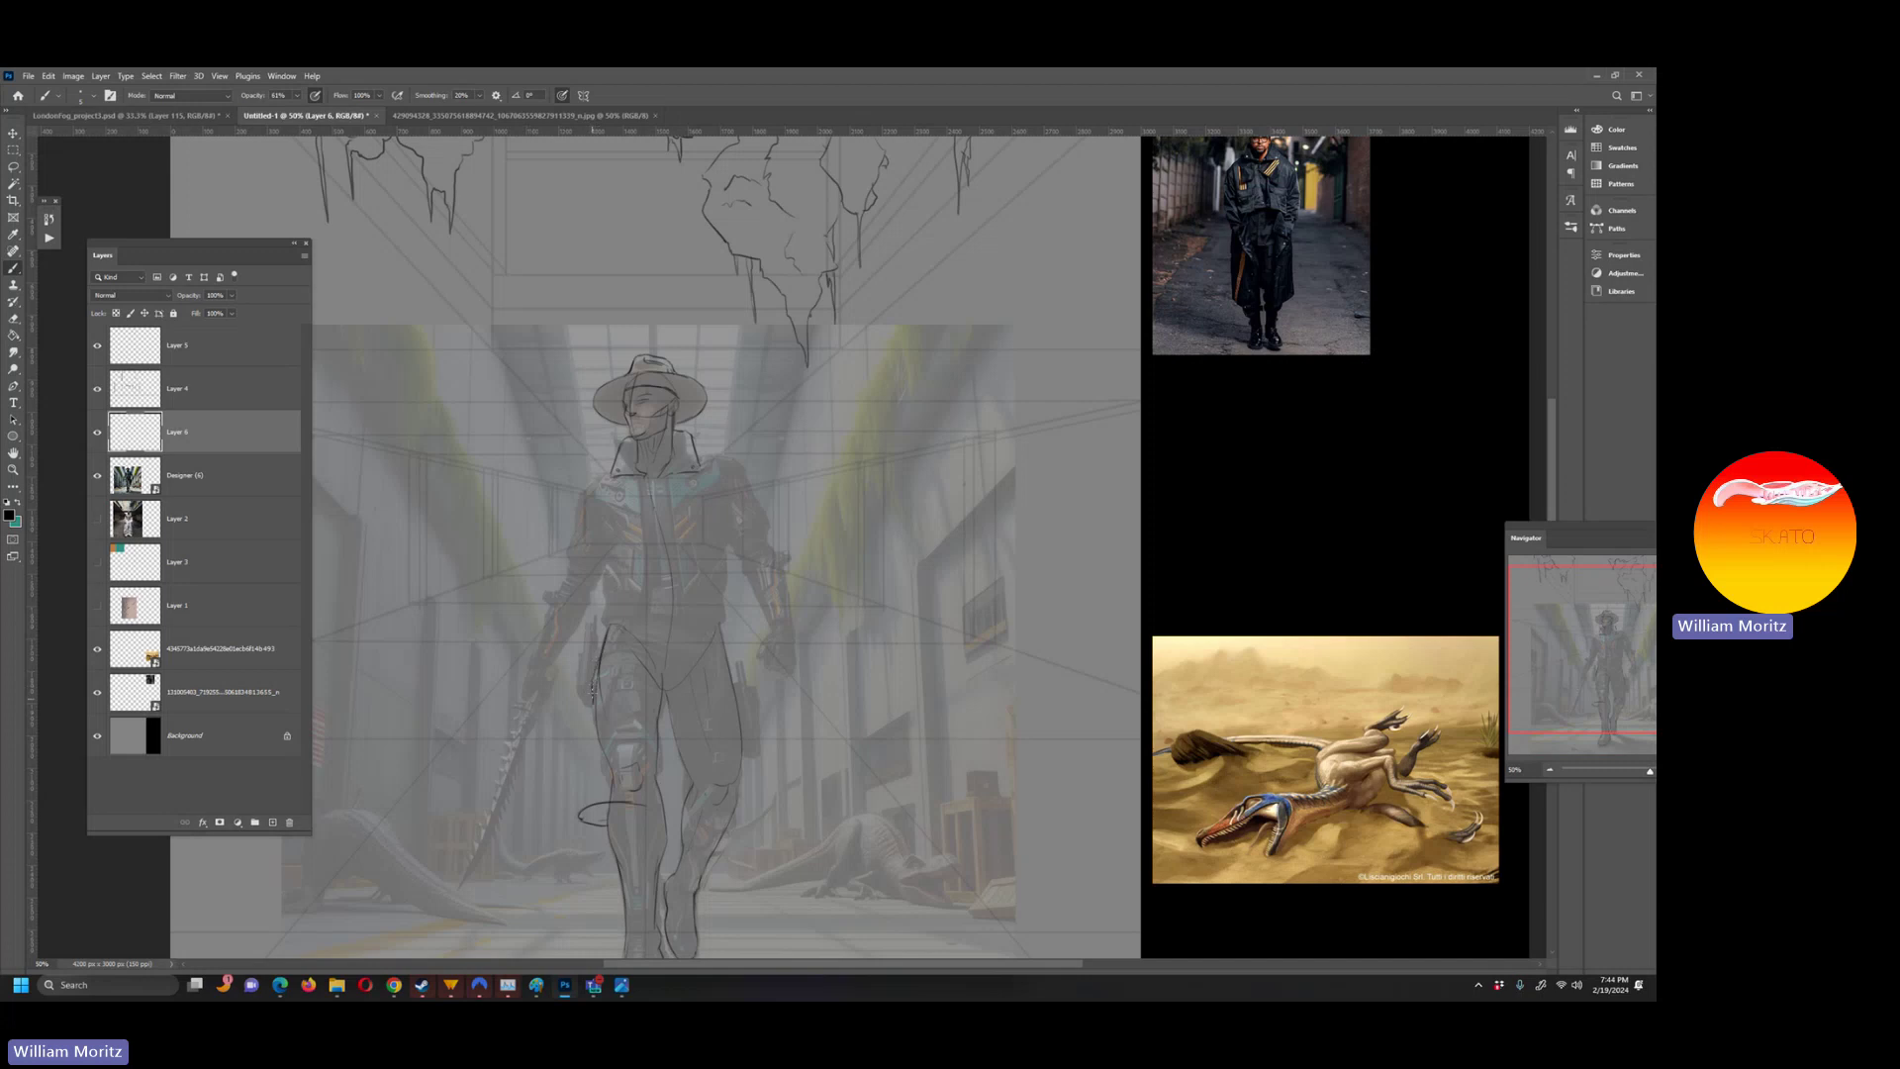
pyautogui.moveTo(600, 657)
pyautogui.mouseDown()
pyautogui.moveTo(578, 811)
pyautogui.moveTo(671, 809)
pyautogui.mouseUp()
# - Raise the Eraser's opacity and erase the curved hem line of the left coat tail
pyautogui.press('e')
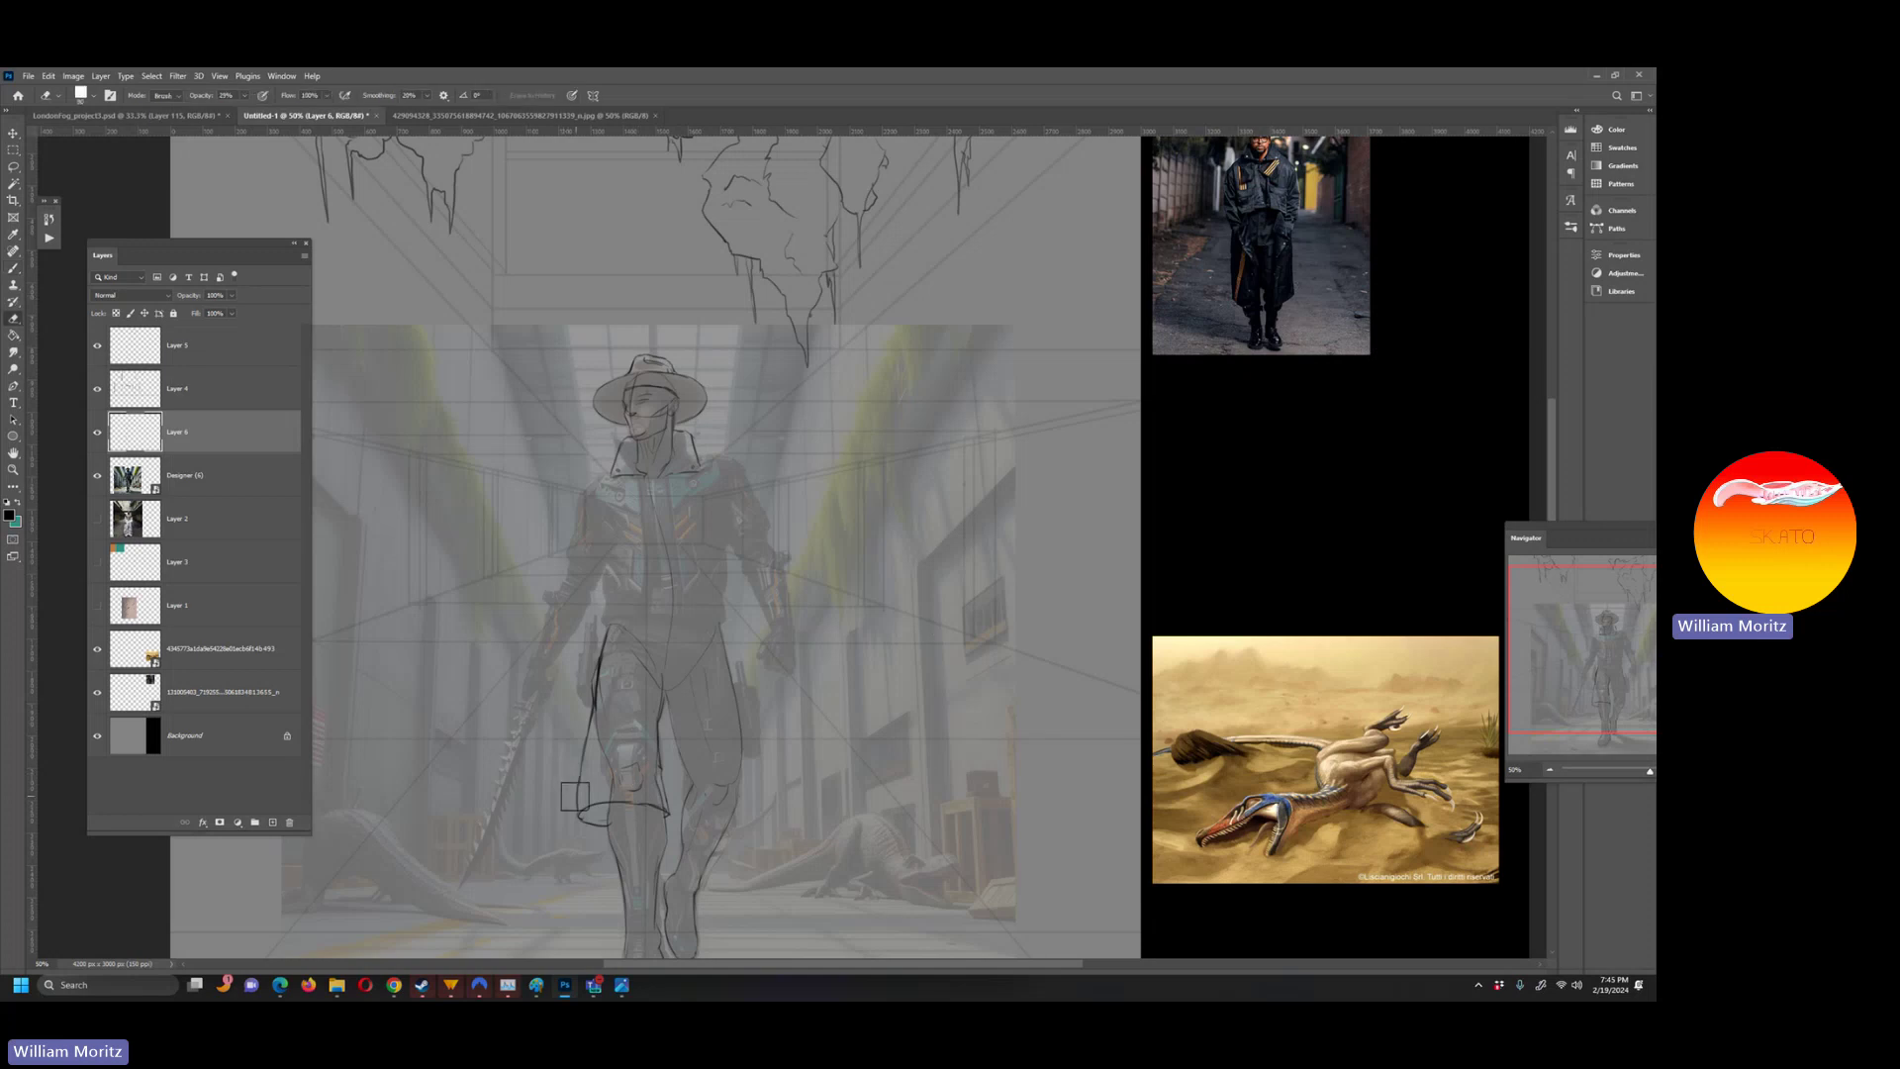
pyautogui.click(245, 96)
pyautogui.moveTo(251, 110); pyautogui.dragTo(294, 110)
pyautogui.moveTo(584, 819)
pyautogui.mouseDown()
pyautogui.moveTo(604, 792)
pyautogui.moveTo(647, 804)
pyautogui.mouseUp()
# - Redraw the left coat tail's hem as an angled edge and add the matching right coat tail over the other thigh
pyautogui.press('b')
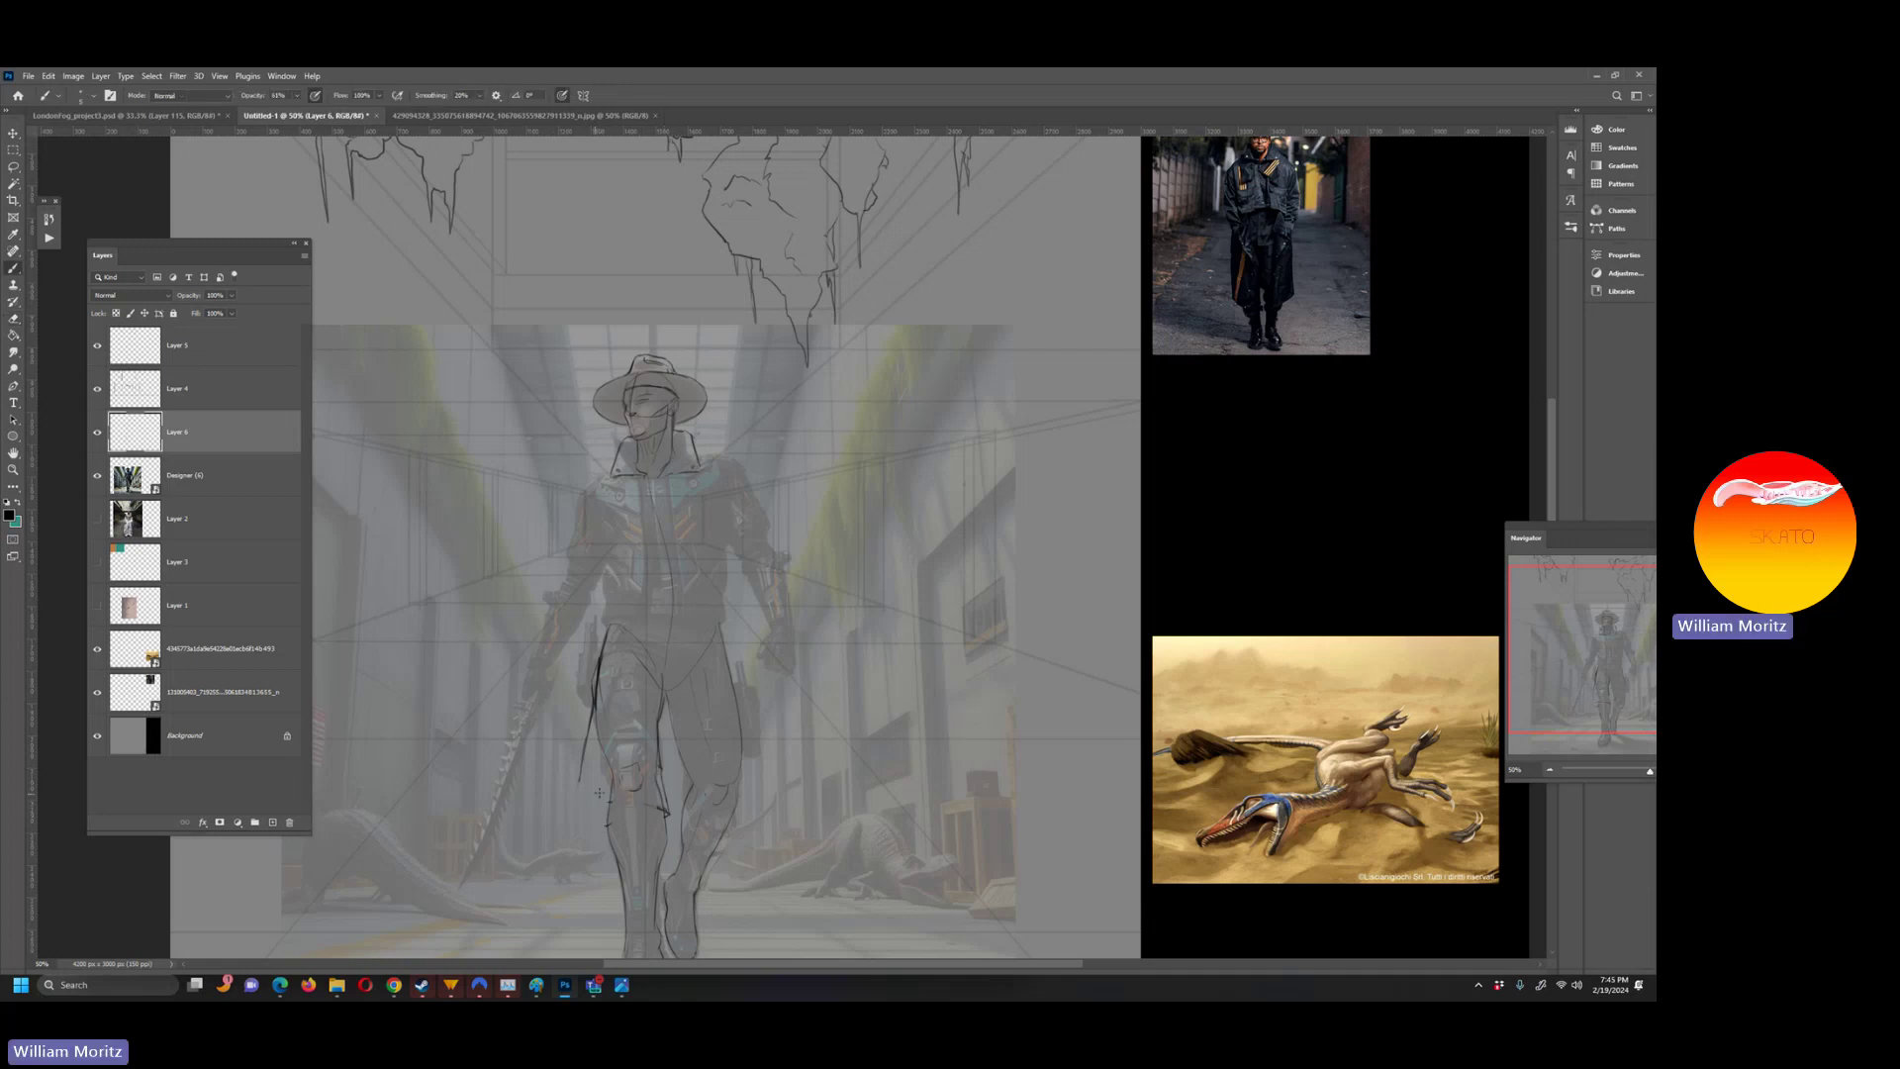
pyautogui.moveTo(639, 804)
pyautogui.mouseDown()
pyautogui.moveTo(579, 781)
pyautogui.moveTo(574, 752)
pyautogui.mouseUp()
pyautogui.moveTo(603, 815); pyautogui.dragTo(578, 784)
pyautogui.moveTo(691, 798); pyautogui.dragTo(754, 793)
pyautogui.moveTo(740, 706); pyautogui.dragTo(762, 778)
pyautogui.moveTo(672, 717); pyautogui.dragTo(682, 762)
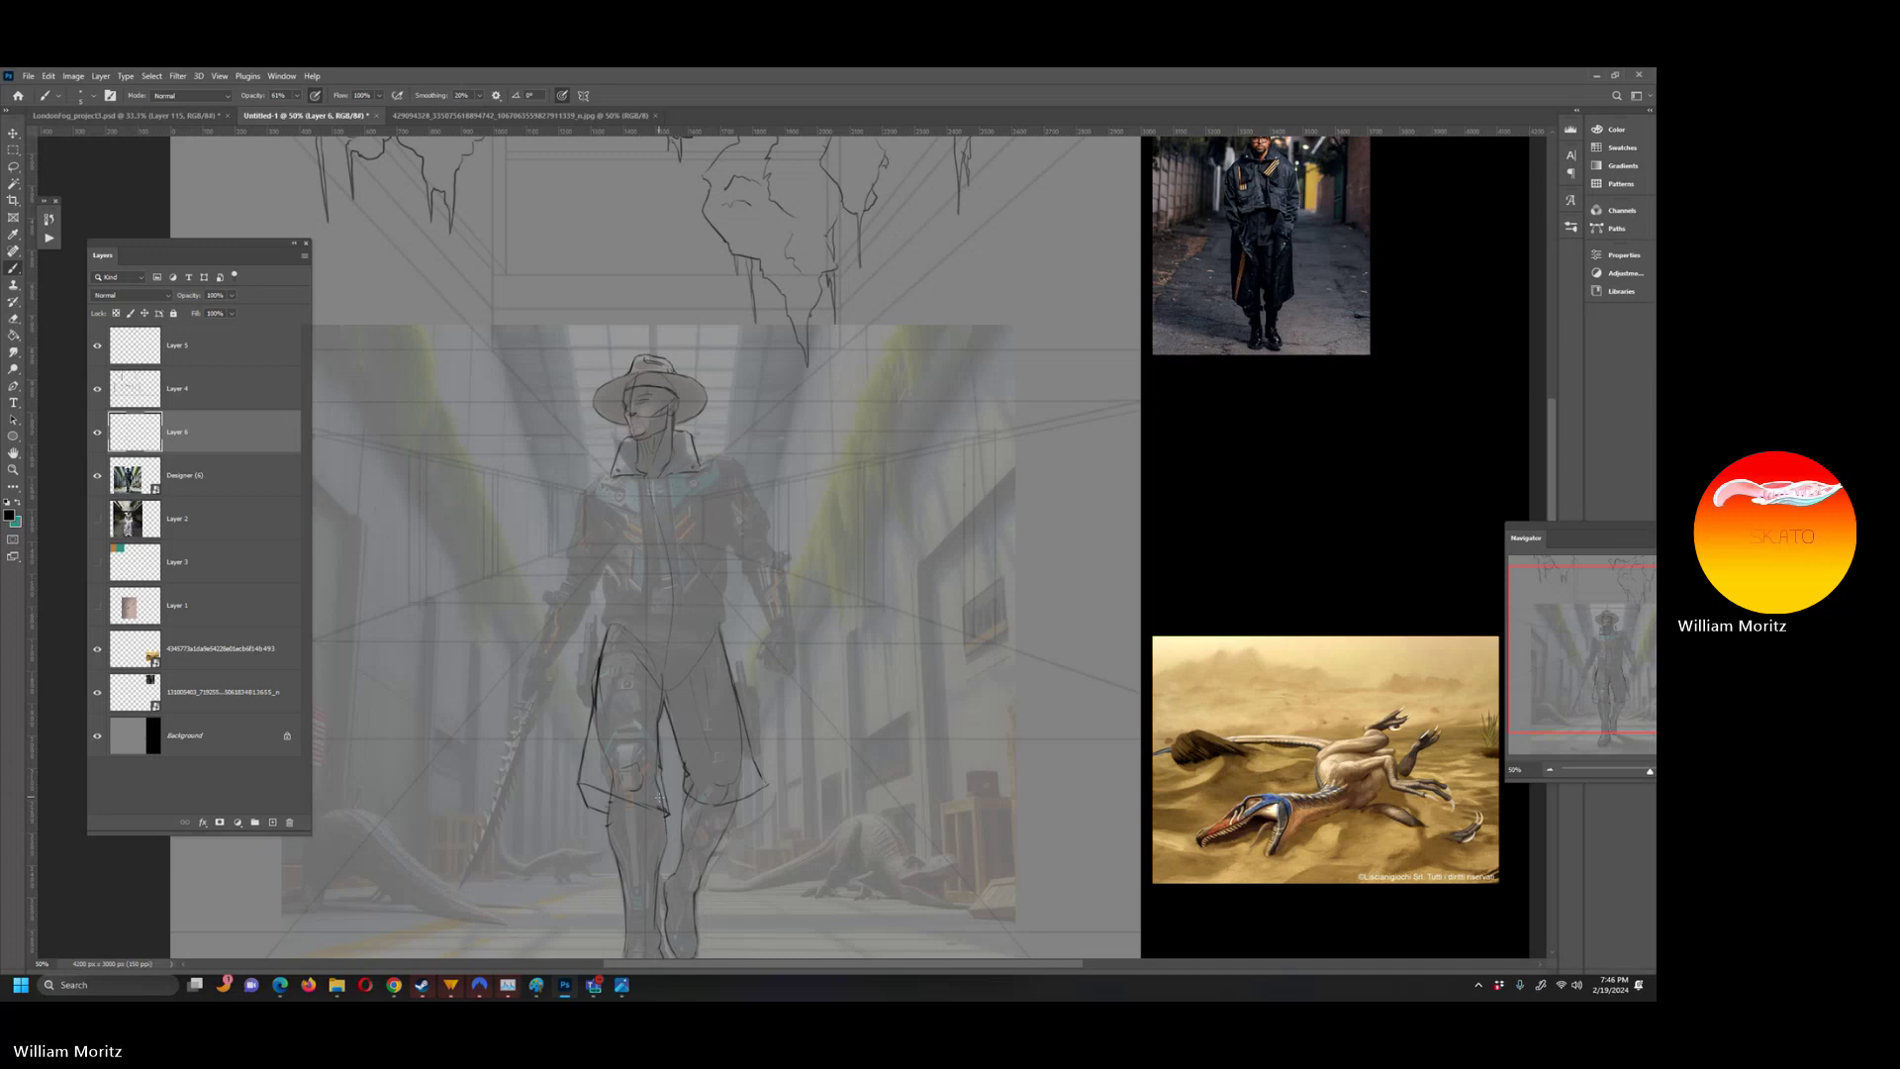
# - Draw boot cuffs and strap bands around both lower legs beneath the coat hem
pyautogui.moveTo(612, 820); pyautogui.dragTo(687, 815)
pyautogui.scroll(-2, 253, 862)
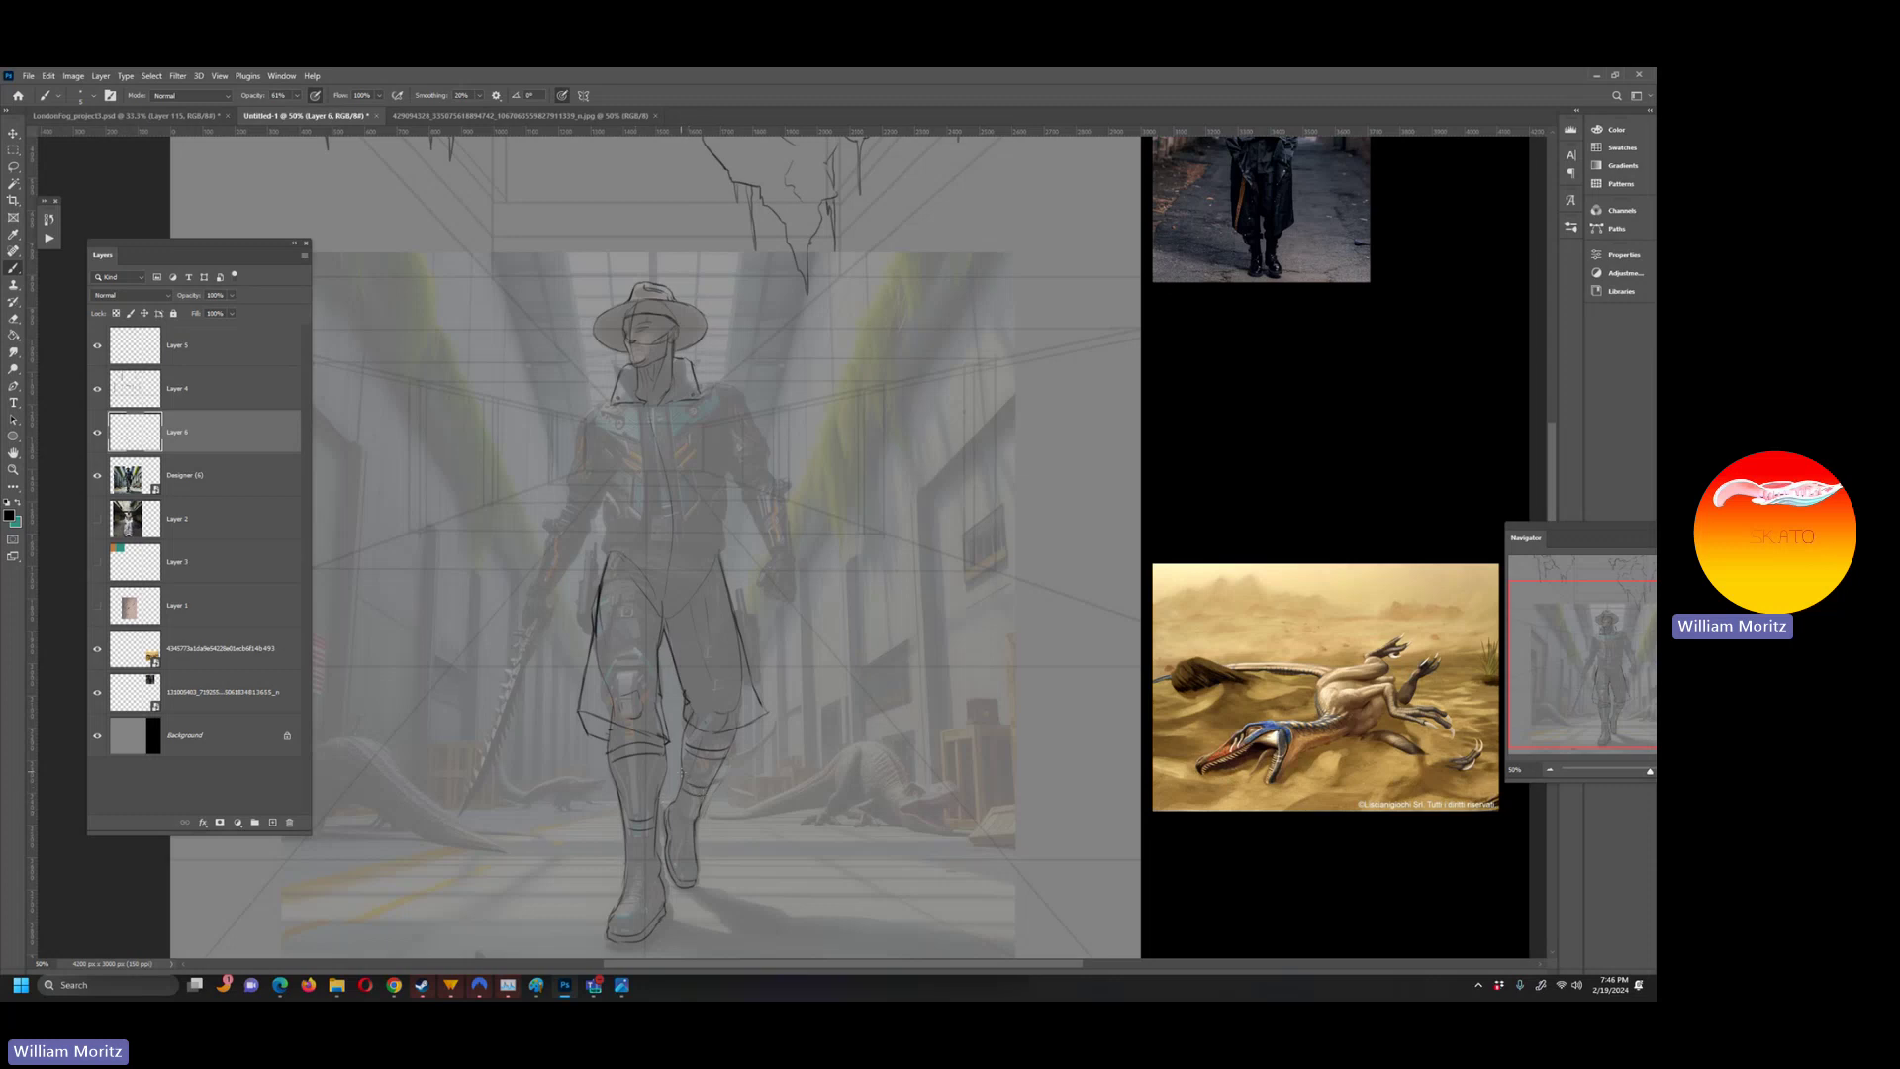
pyautogui.scroll(1, 269, 970)
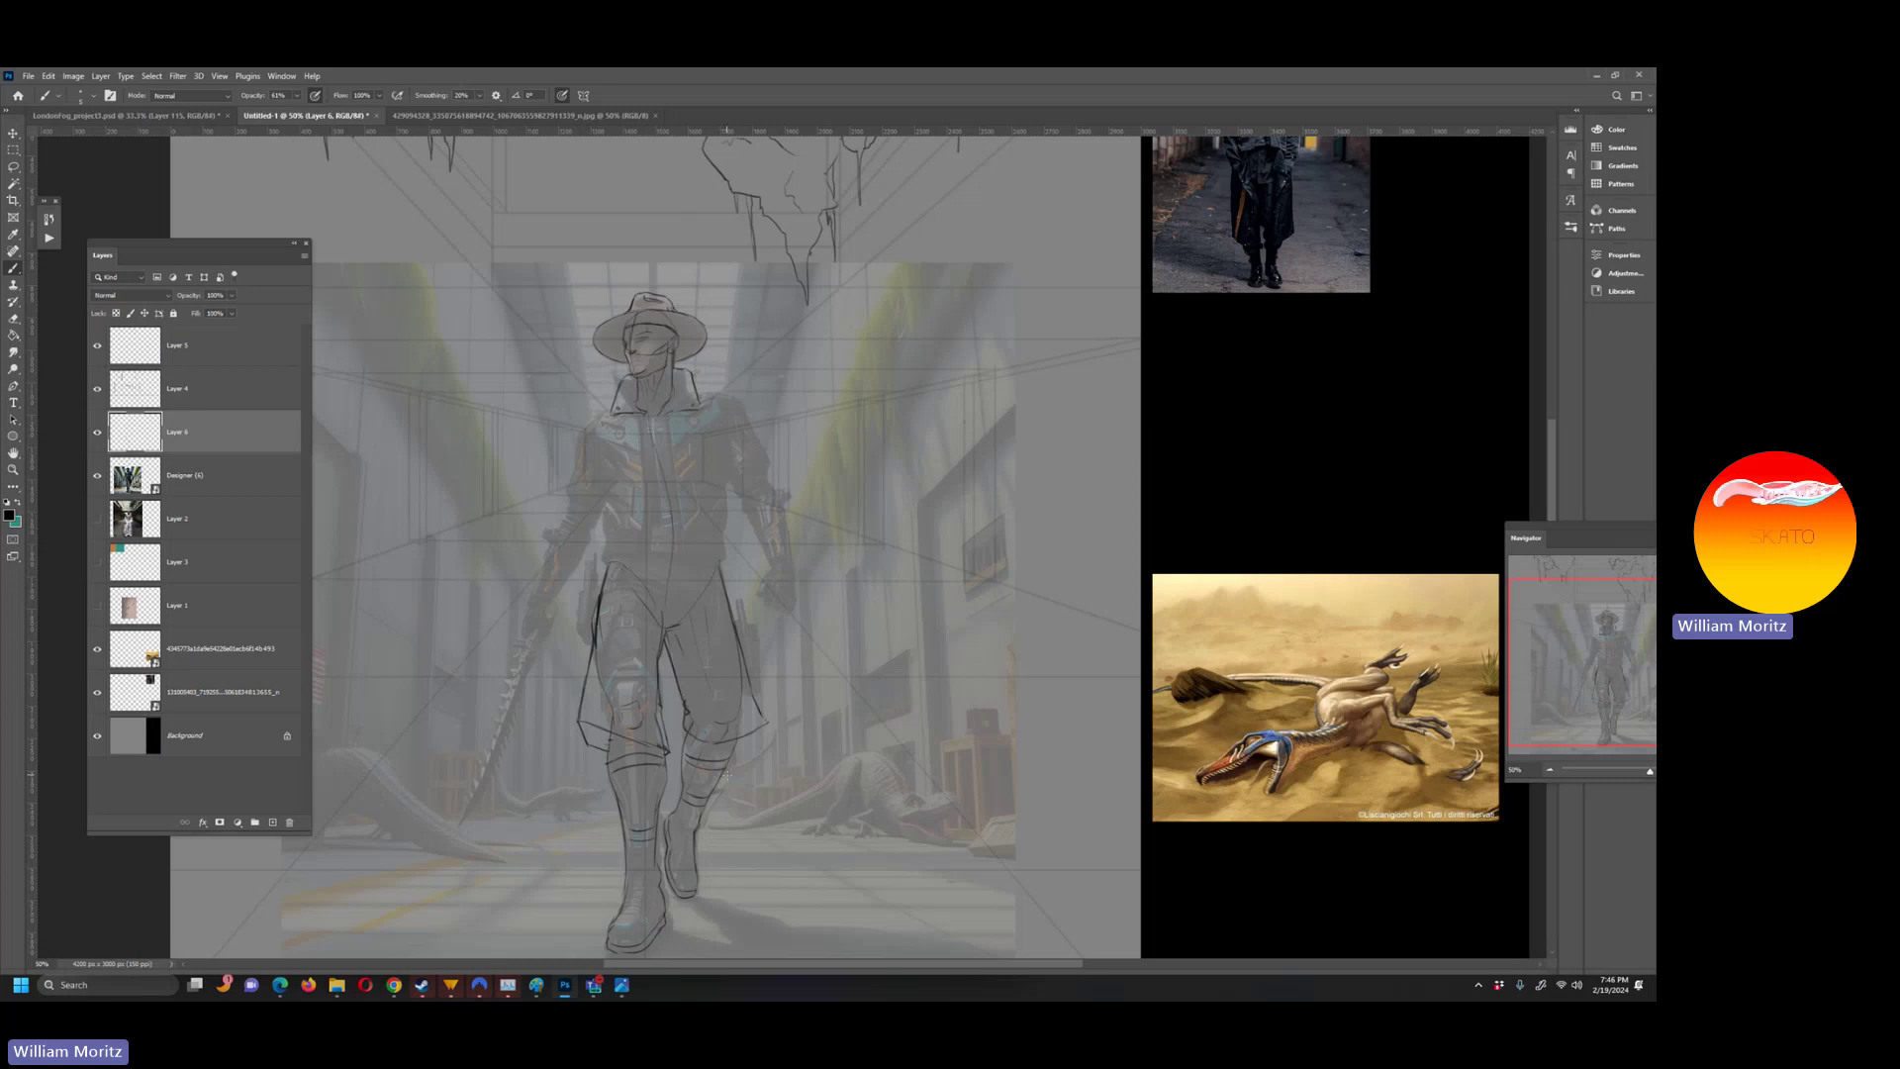
pyautogui.scroll(3, 727, 775)
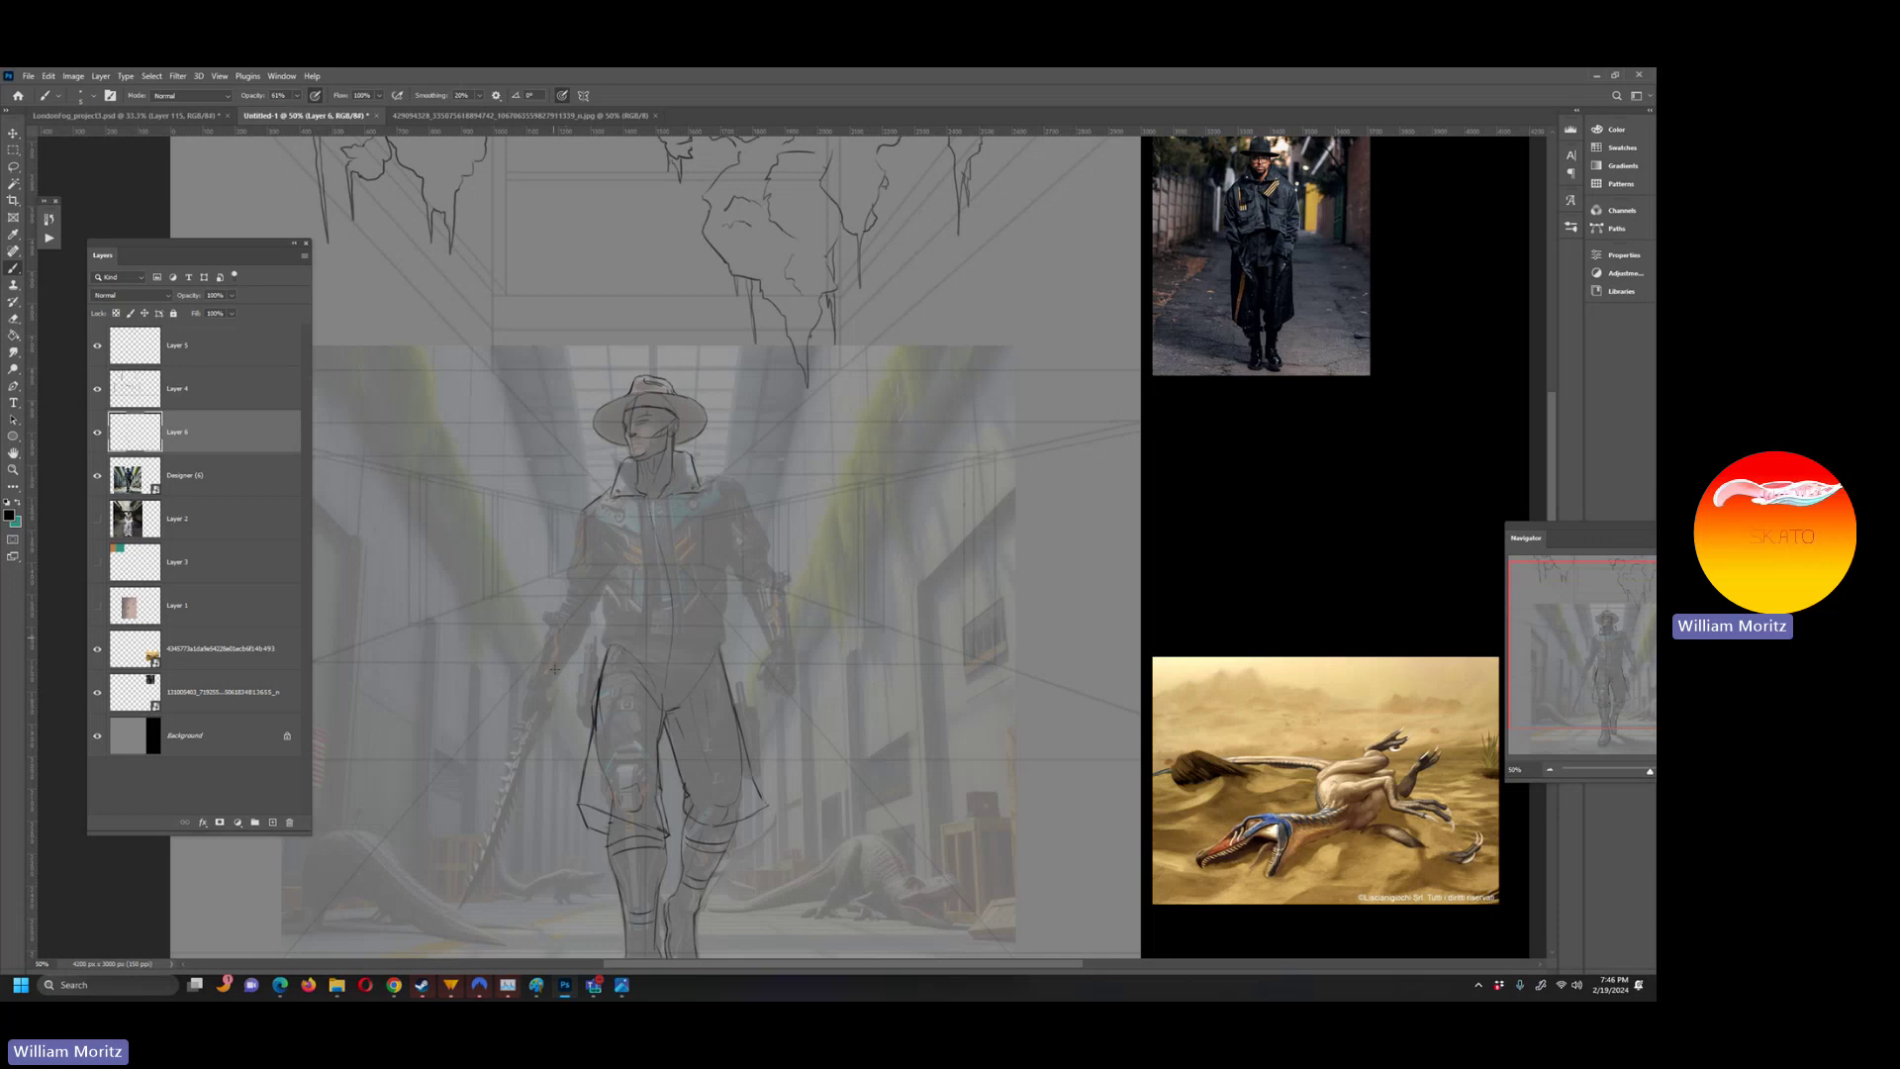
# - Outline the figure's sword arm with a sleeve, a flared forearm cuff and the hand gripping the hilt
pyautogui.moveTo(560, 680); pyautogui.dragTo(529, 669)
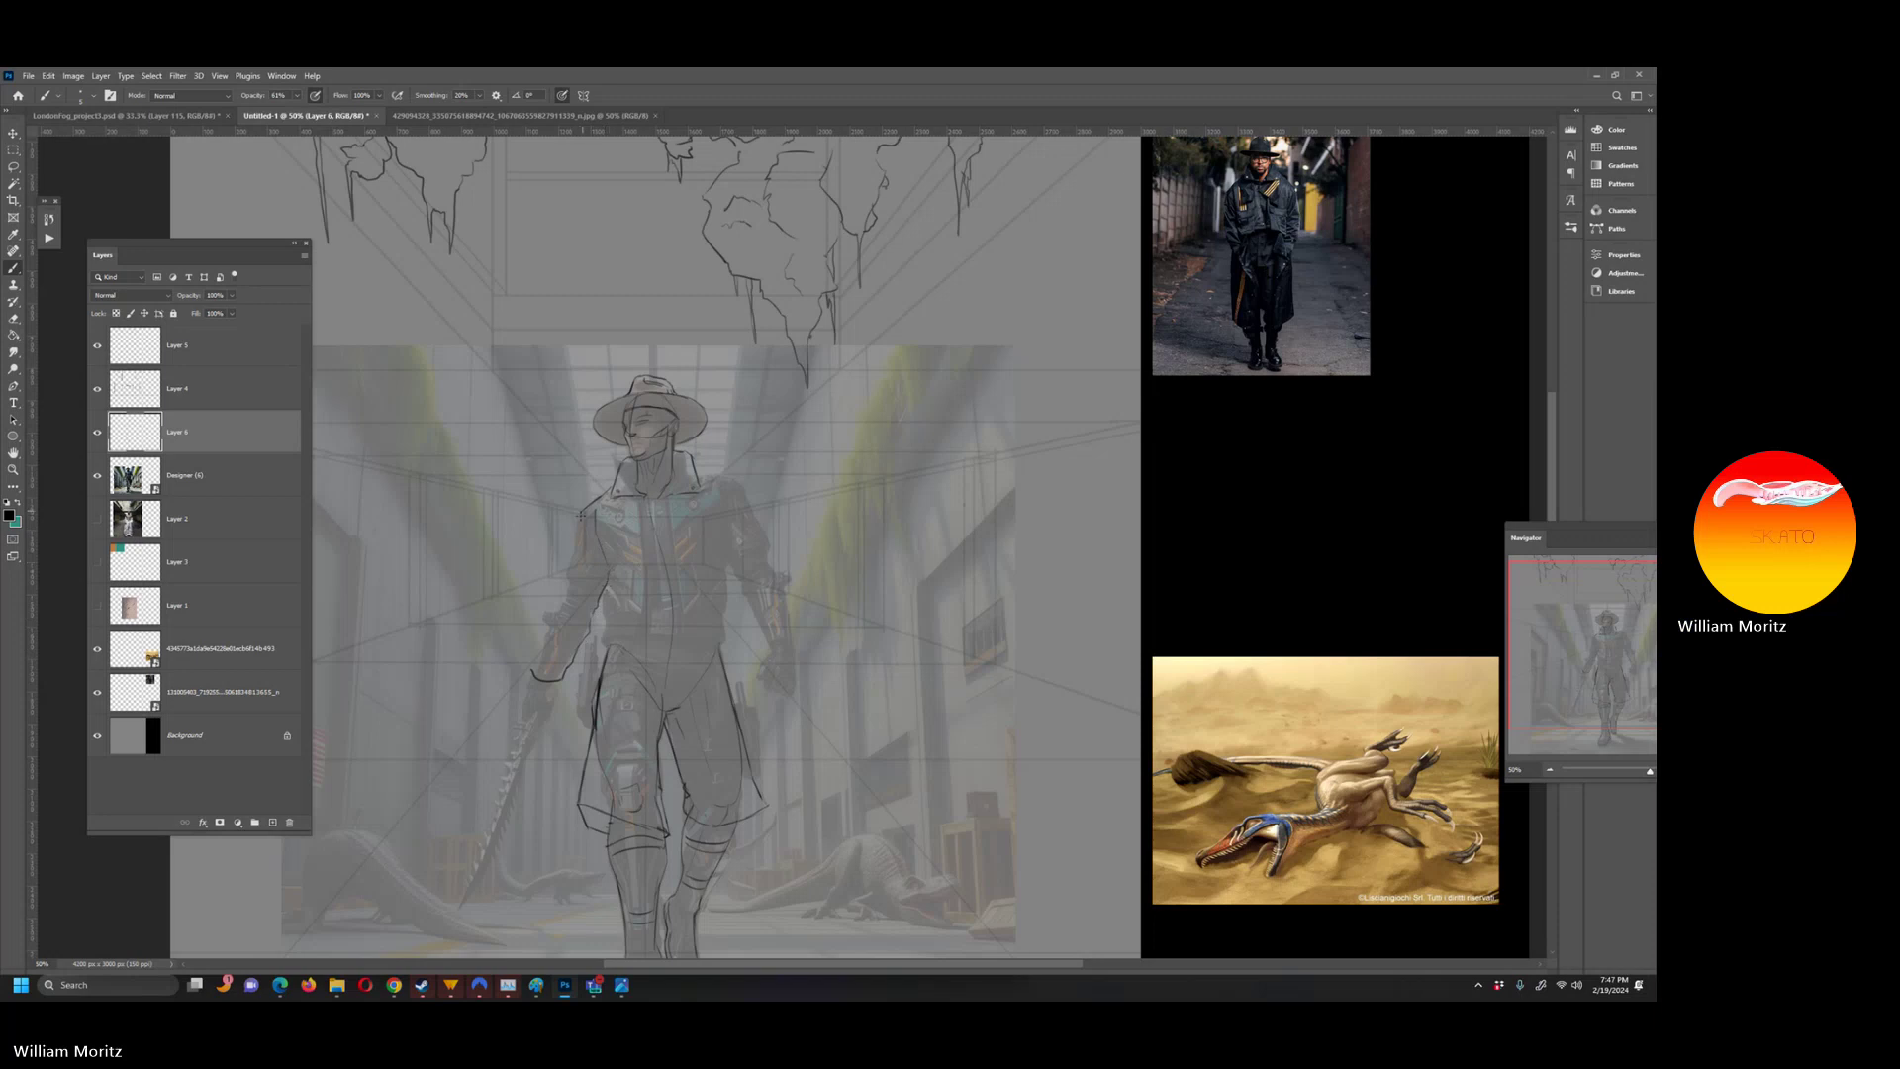
pyautogui.moveTo(576, 535); pyautogui.dragTo(533, 671)
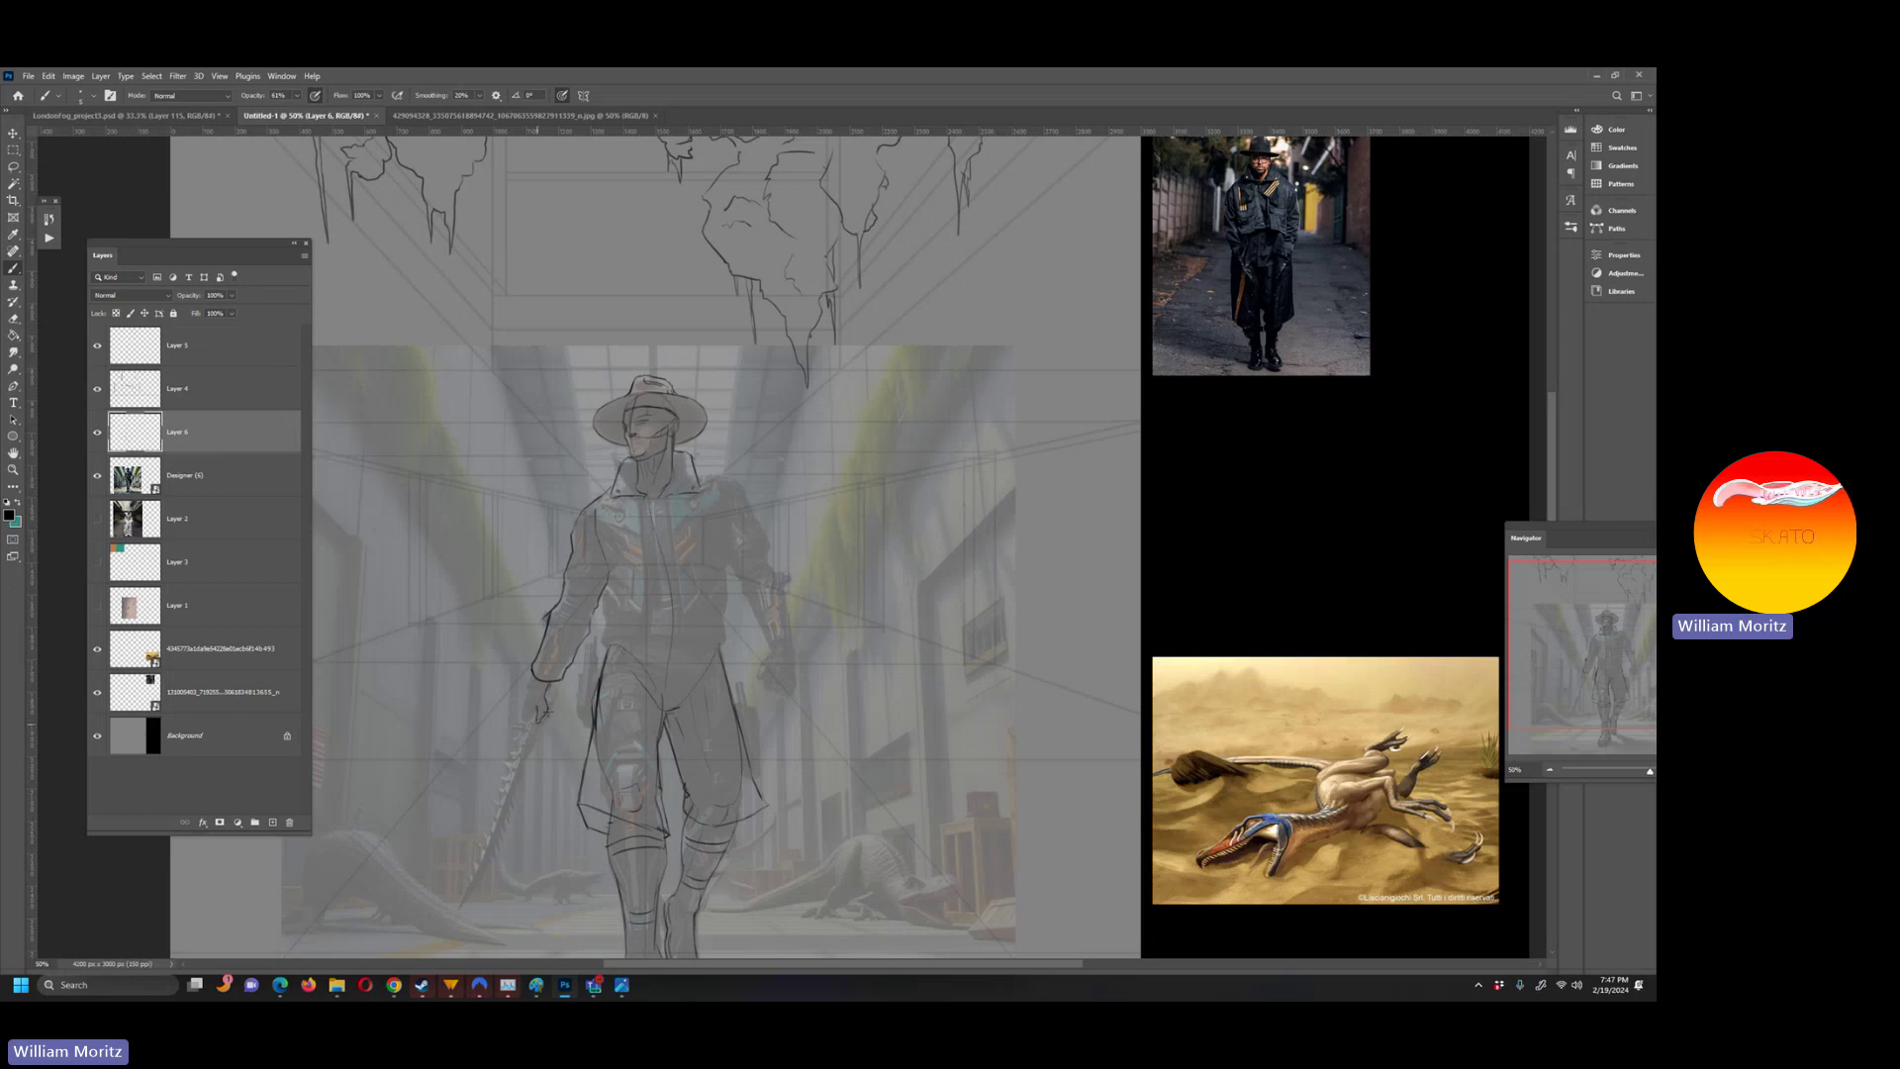
pyautogui.moveTo(529, 690); pyautogui.dragTo(524, 716)
# - Draw the long, slightly curved sword blade running diagonally down from the figure's gripping hand, with an inner edge line
pyautogui.scroll(-2, 234, 884)
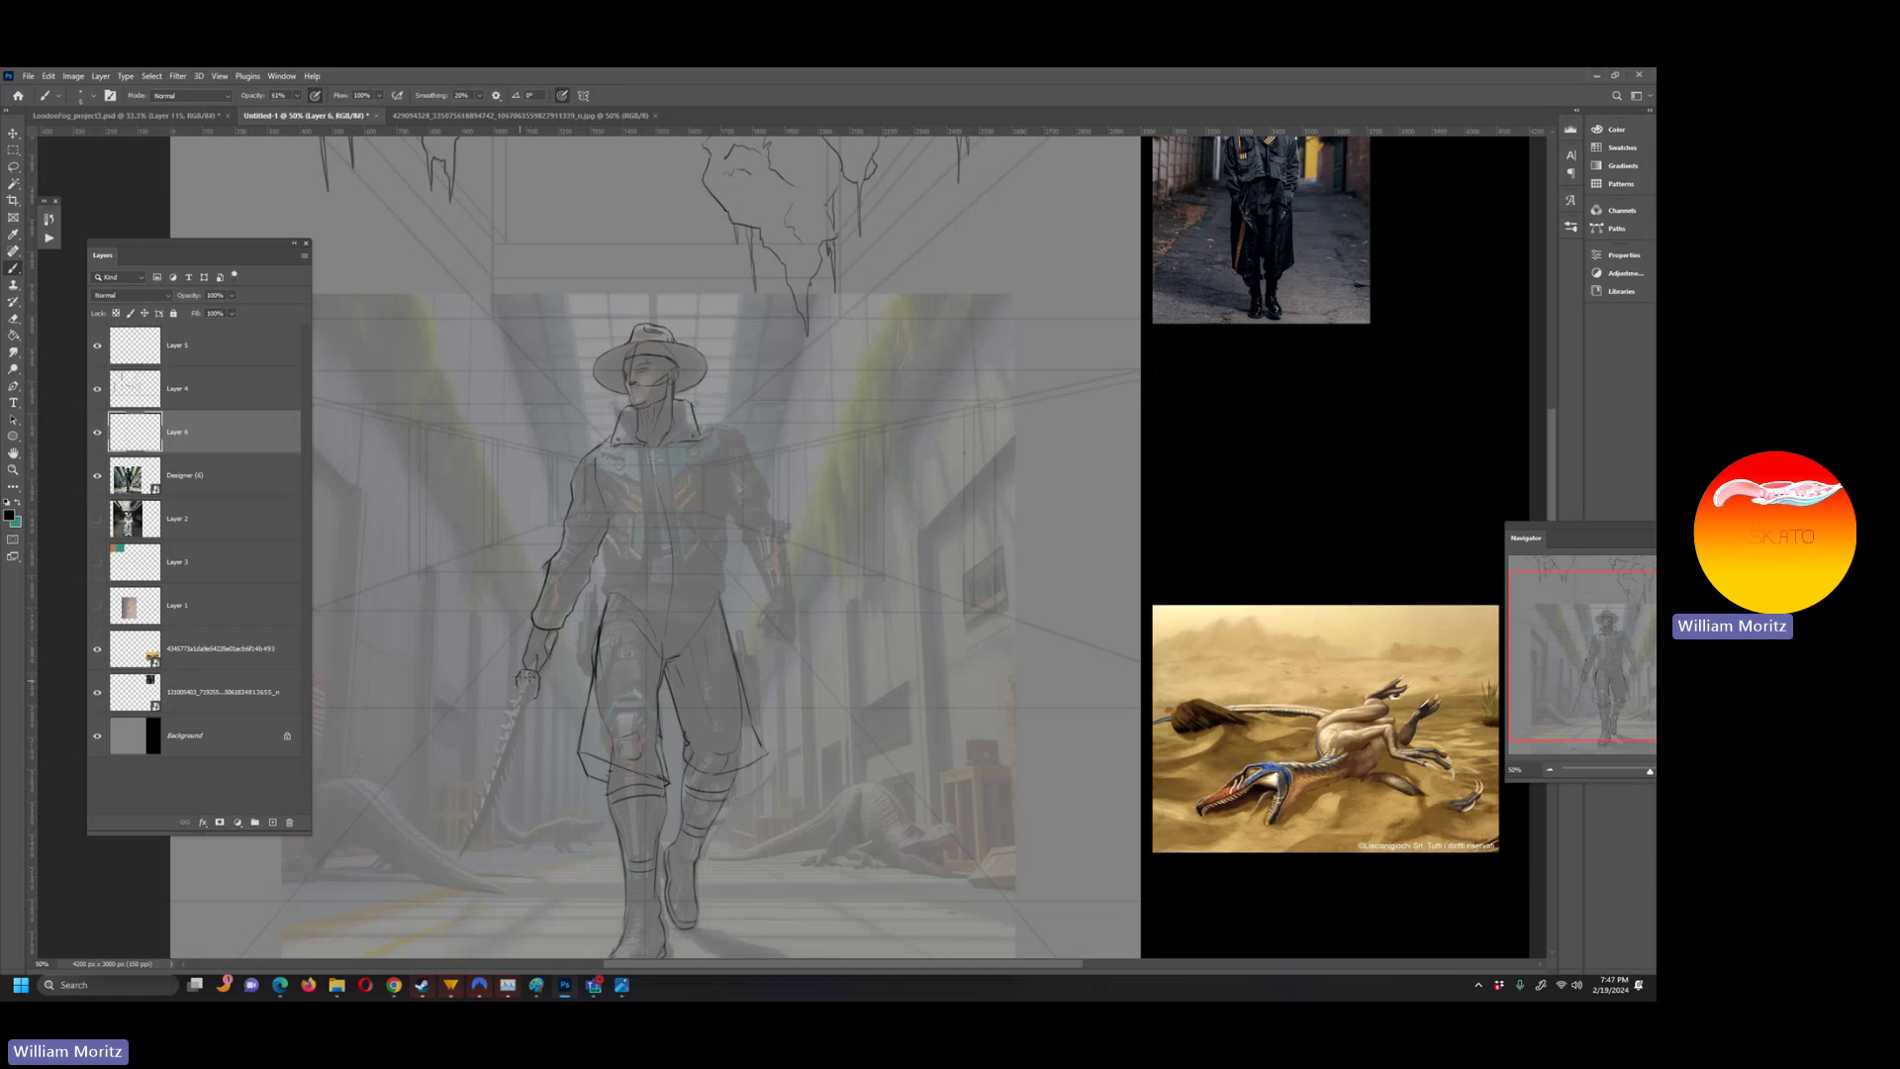
pyautogui.moveTo(527, 673); pyautogui.dragTo(406, 927)
pyautogui.moveTo(525, 694); pyautogui.dragTo(499, 789)
pyautogui.moveTo(519, 698); pyautogui.dragTo(452, 879)
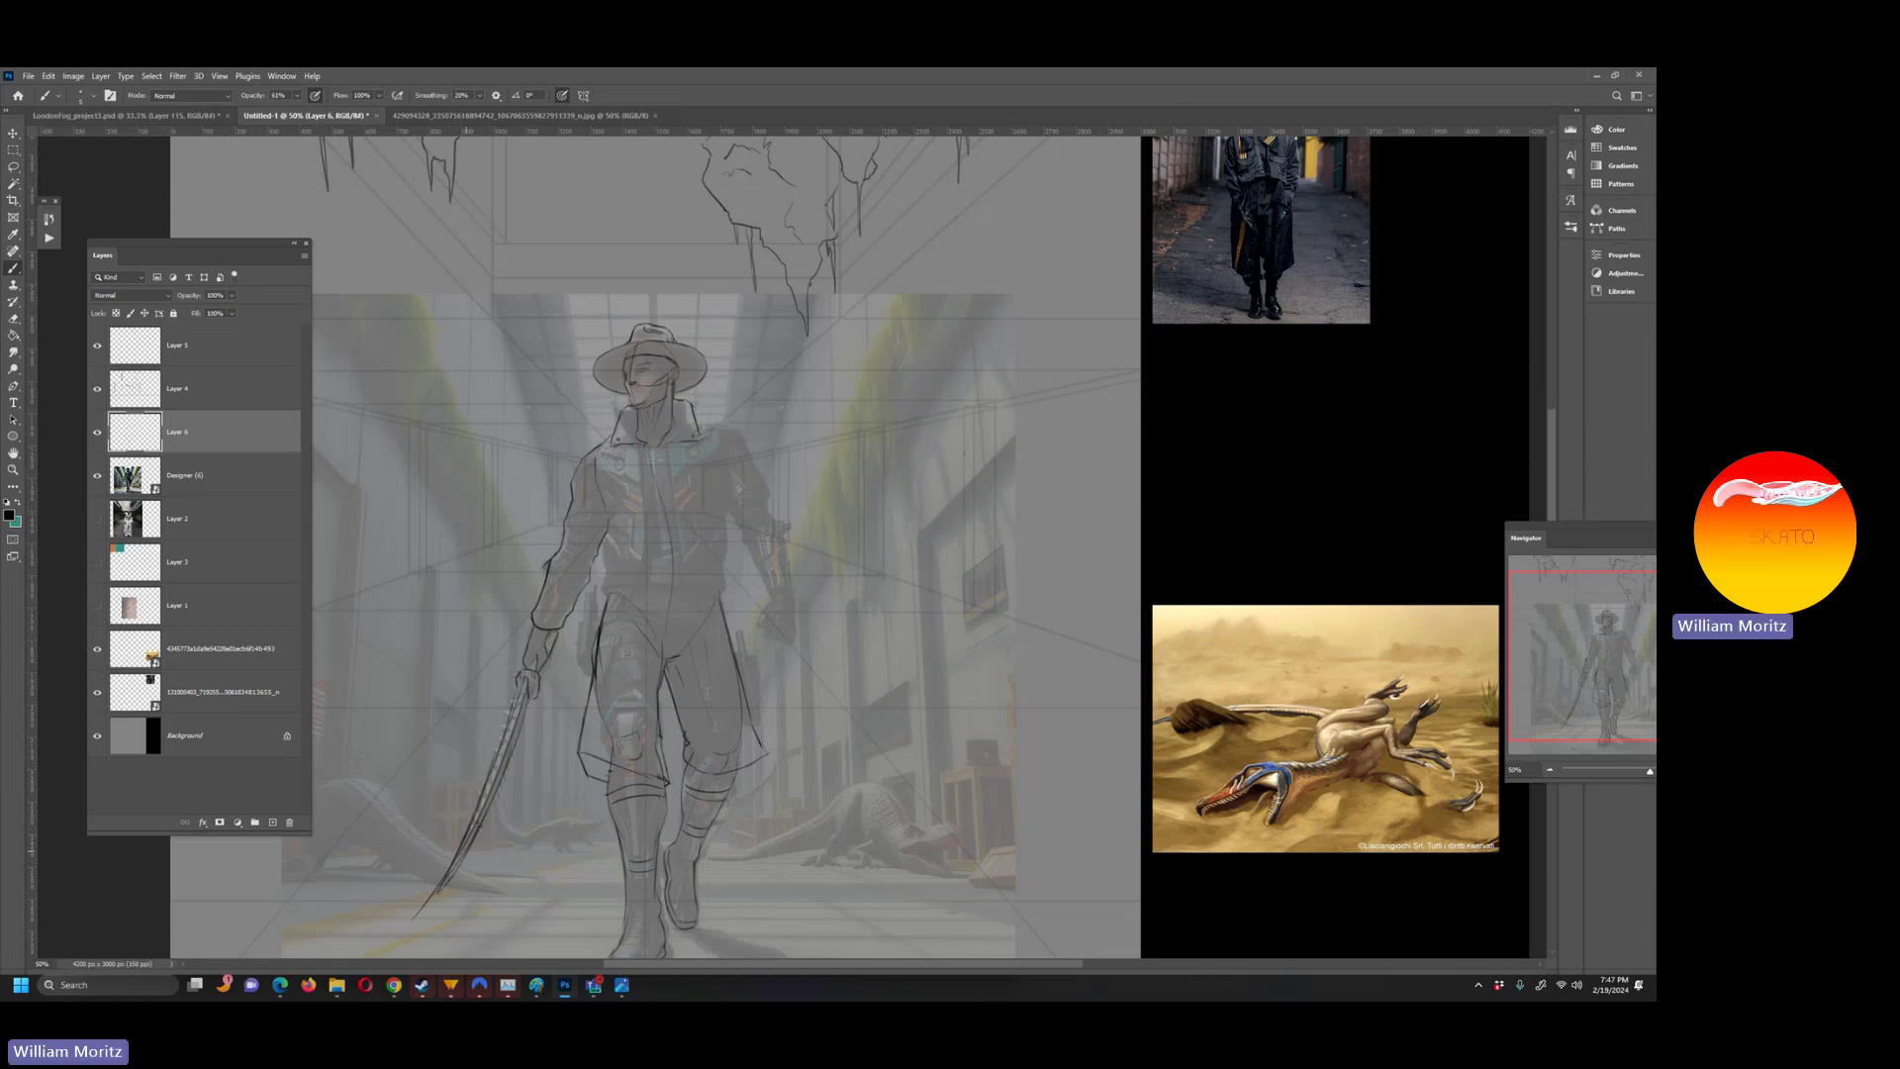
pyautogui.moveTo(529, 704); pyautogui.dragTo(501, 751)
# - Draw the jacket's waist hem and central front opening, and outline the sleeve of the arm without the sword
pyautogui.scroll(2, 913, 631)
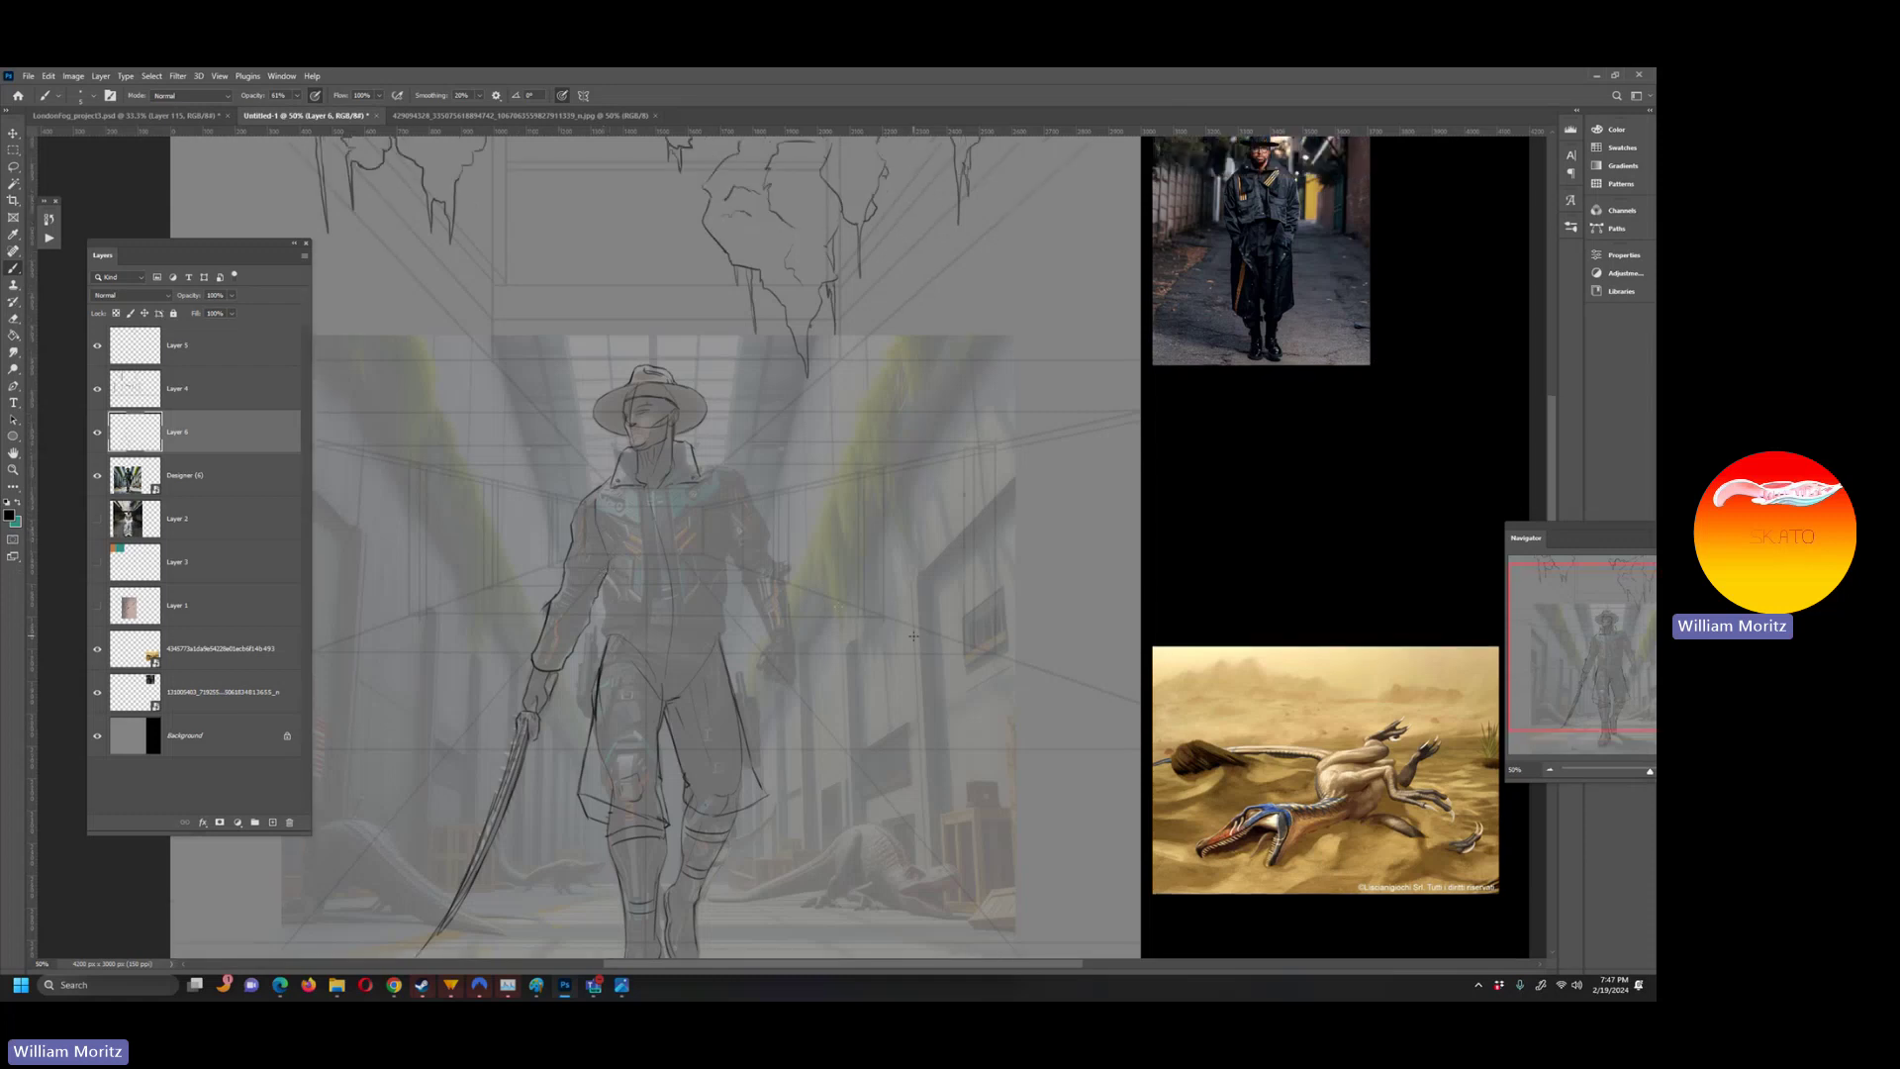
pyautogui.scroll(1, 913, 635)
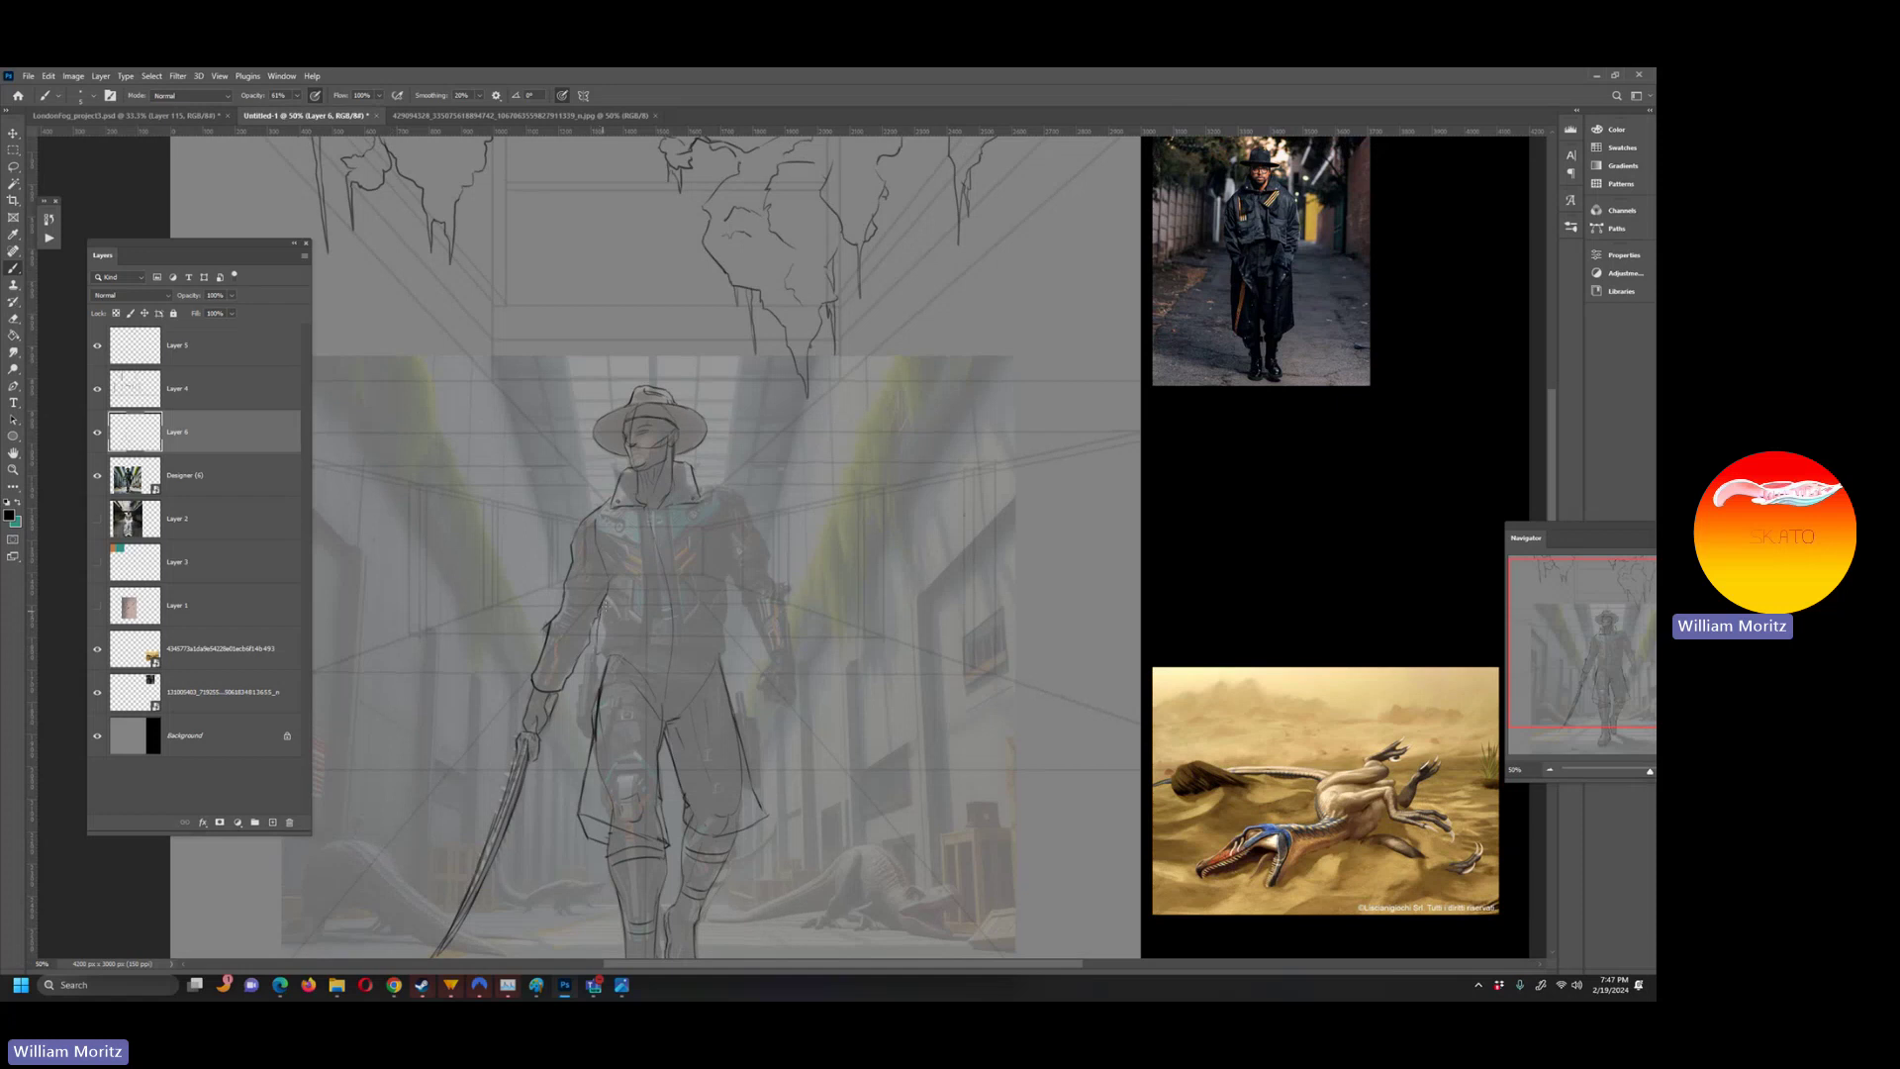
pyautogui.moveTo(605, 607)
pyautogui.mouseDown()
pyautogui.moveTo(593, 652)
pyautogui.moveTo(653, 638)
pyautogui.mouseUp()
pyautogui.moveTo(648, 511); pyautogui.dragTo(673, 617)
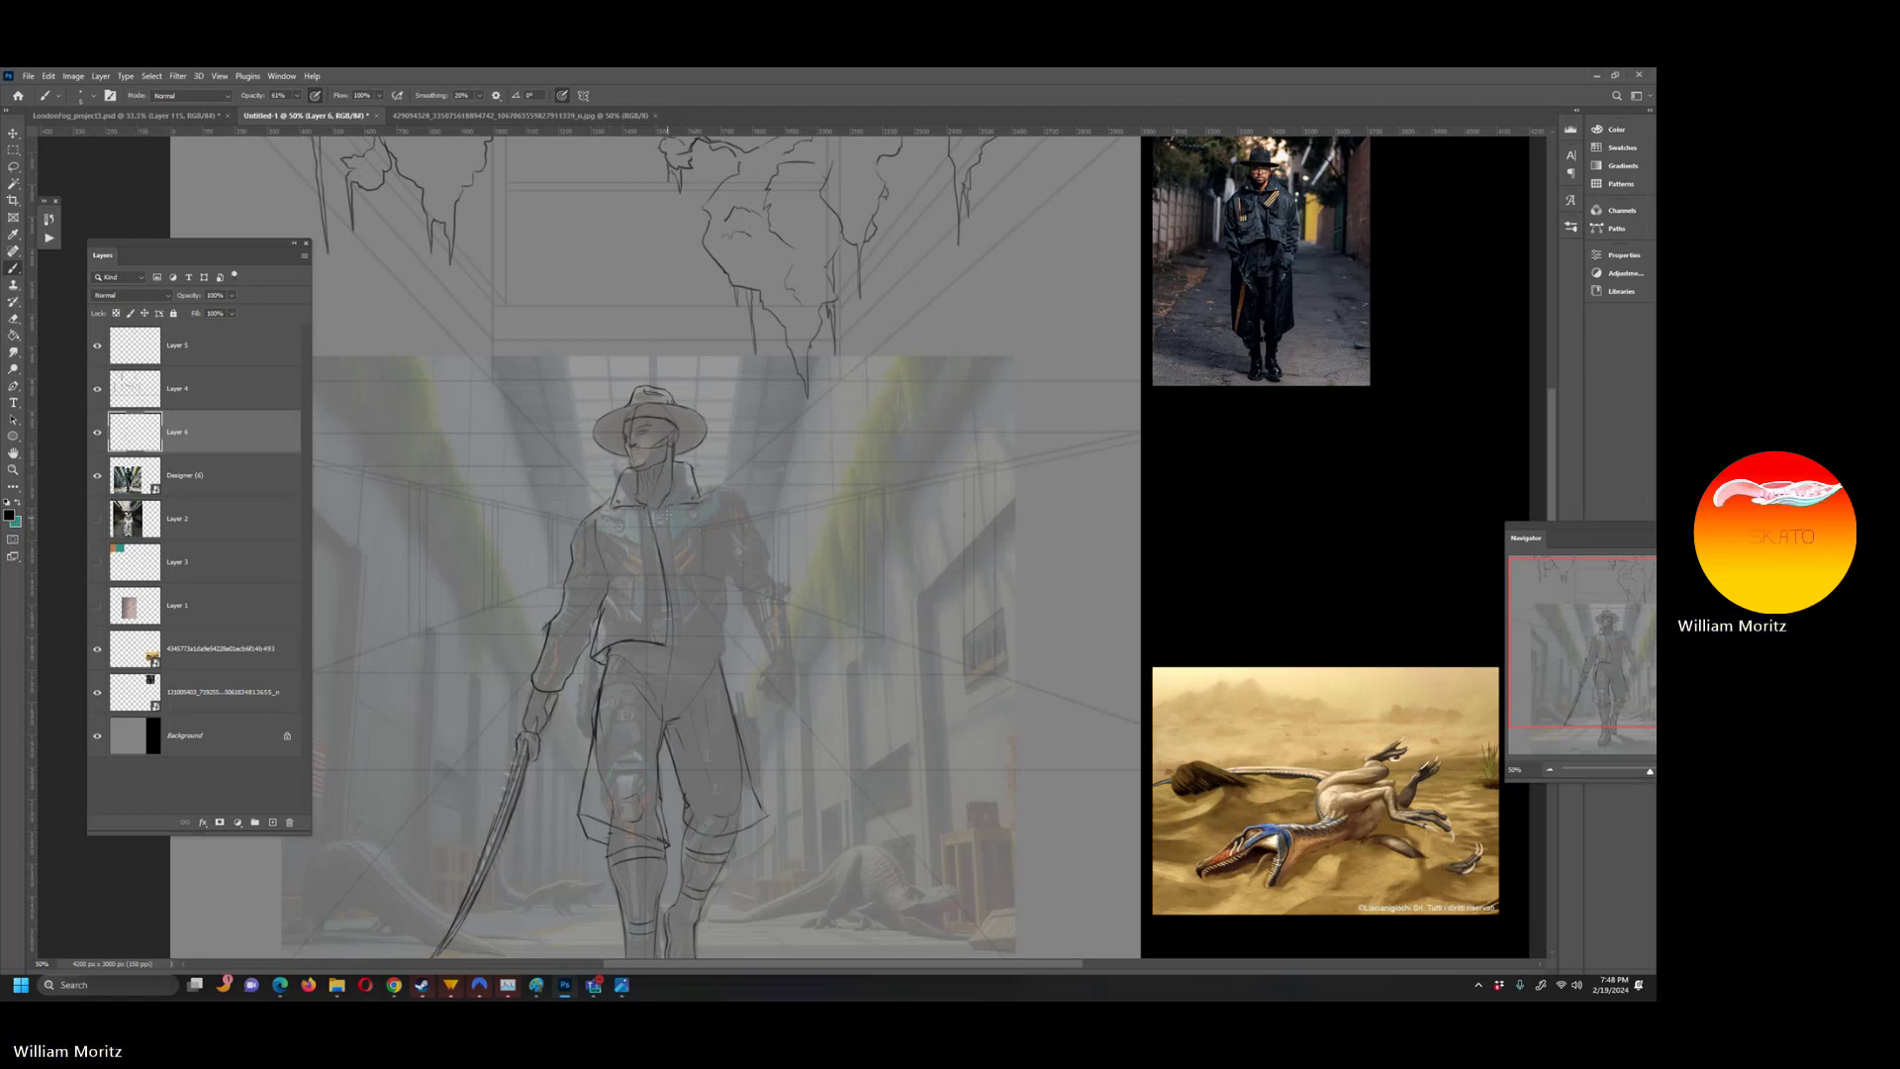
pyautogui.moveTo(662, 508); pyautogui.dragTo(677, 624)
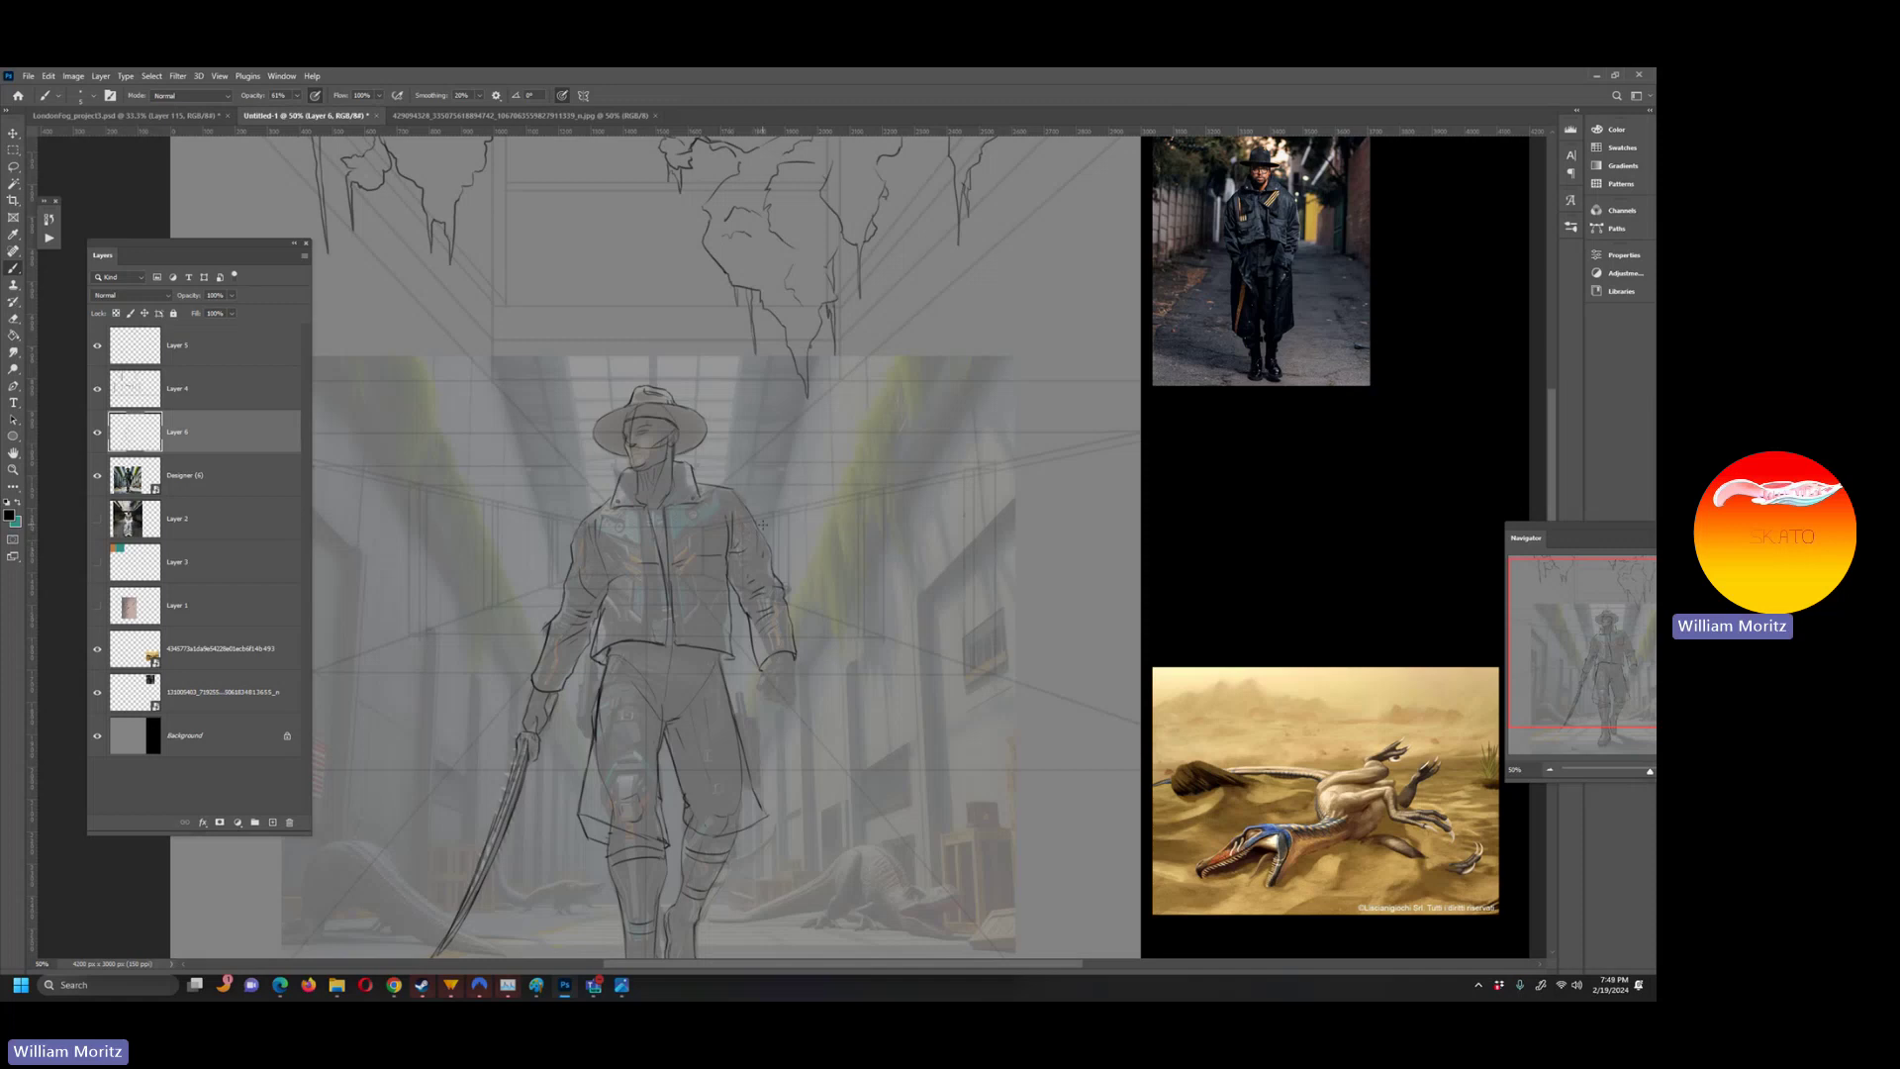
# - Add the figure's free hand, the jacket's pockets and lapel details, the face, and the laced, strapped boots
pyautogui.scroll(-1, 680, 322)
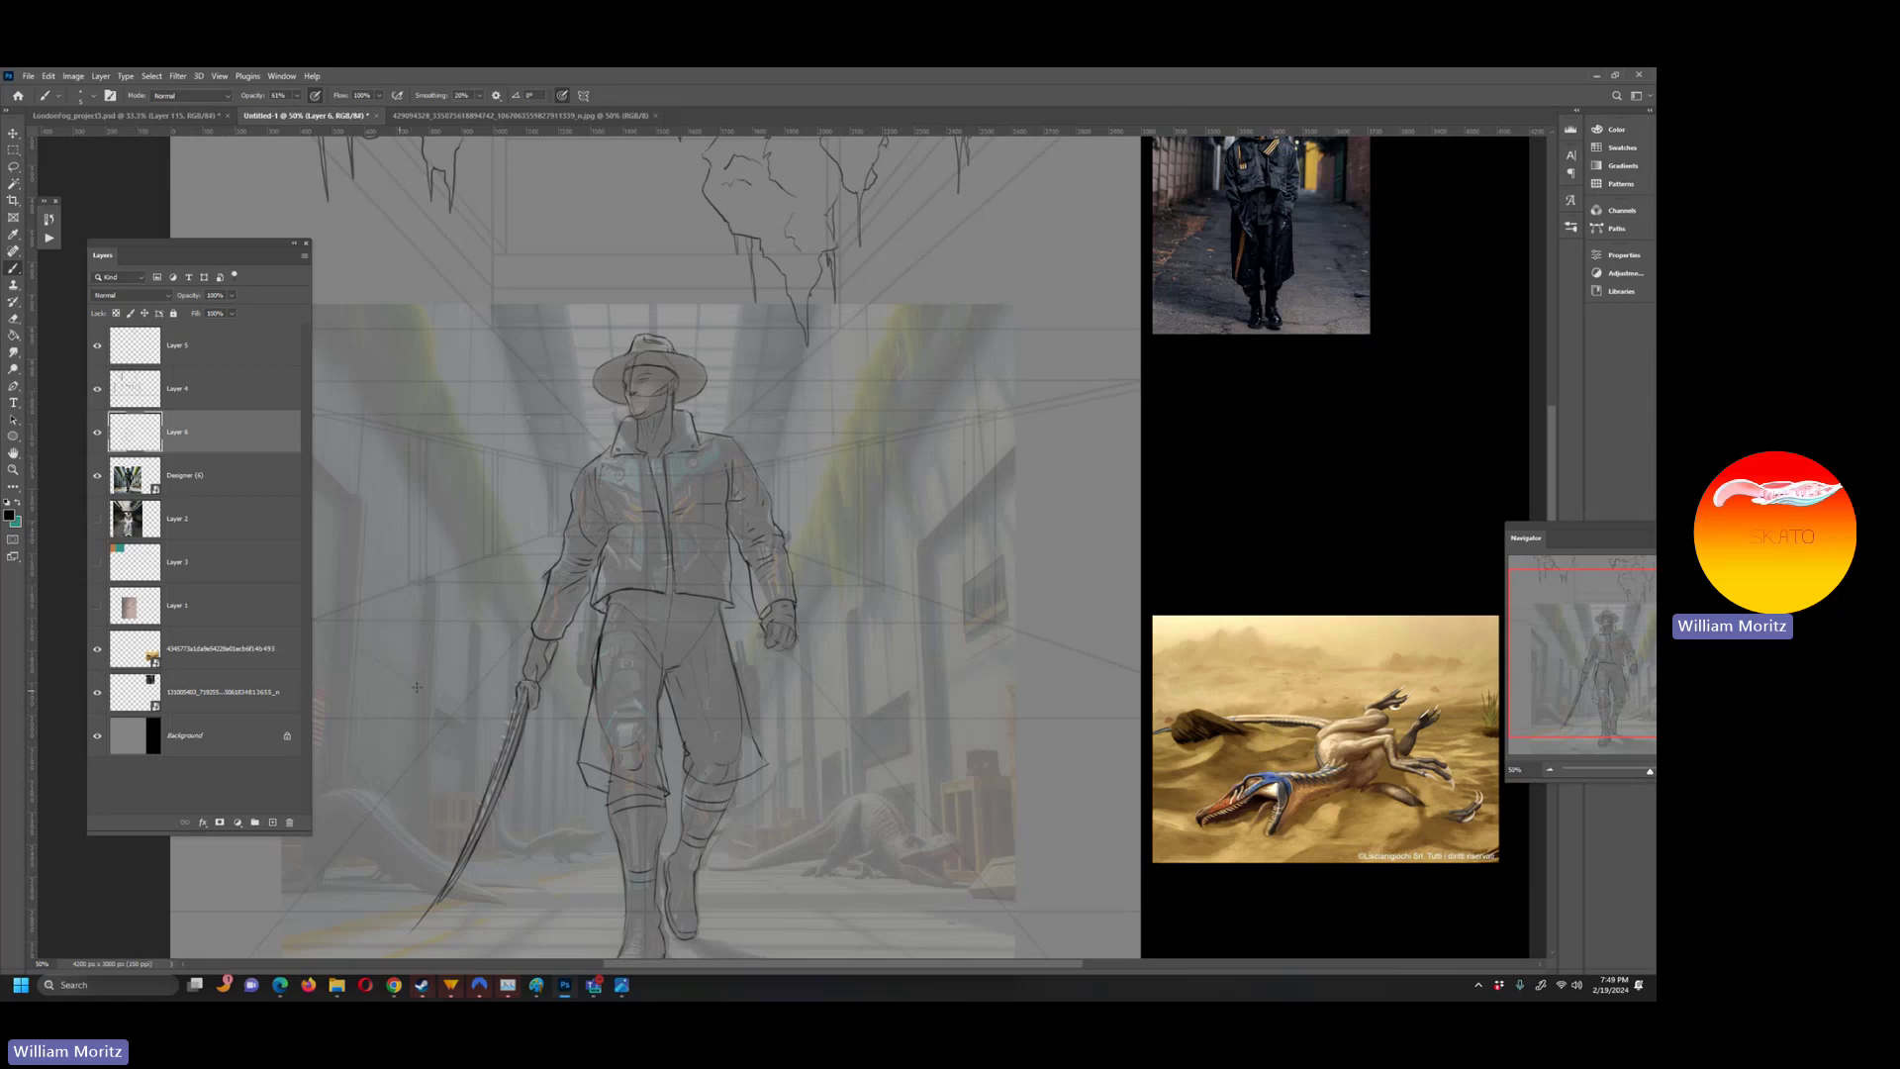
pyautogui.scroll(2, 965, 528)
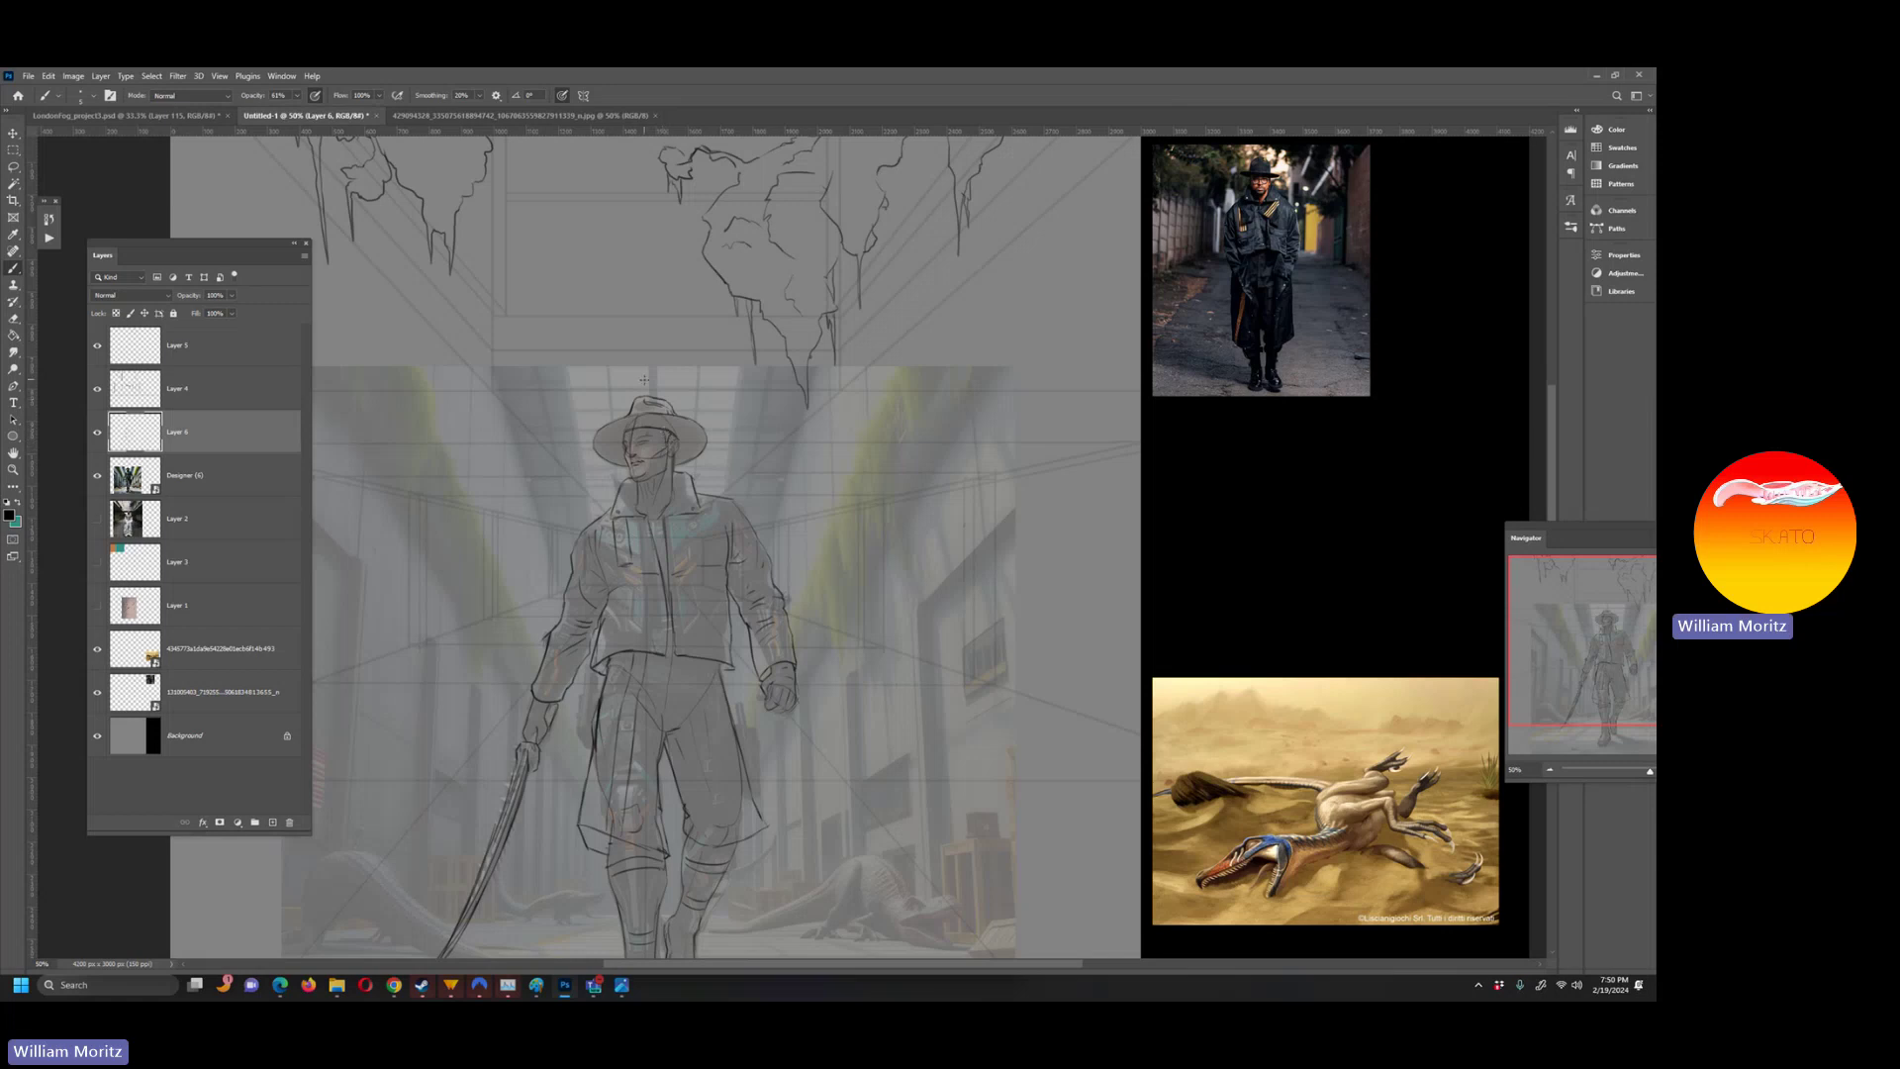
pyautogui.scroll(-1, 645, 380)
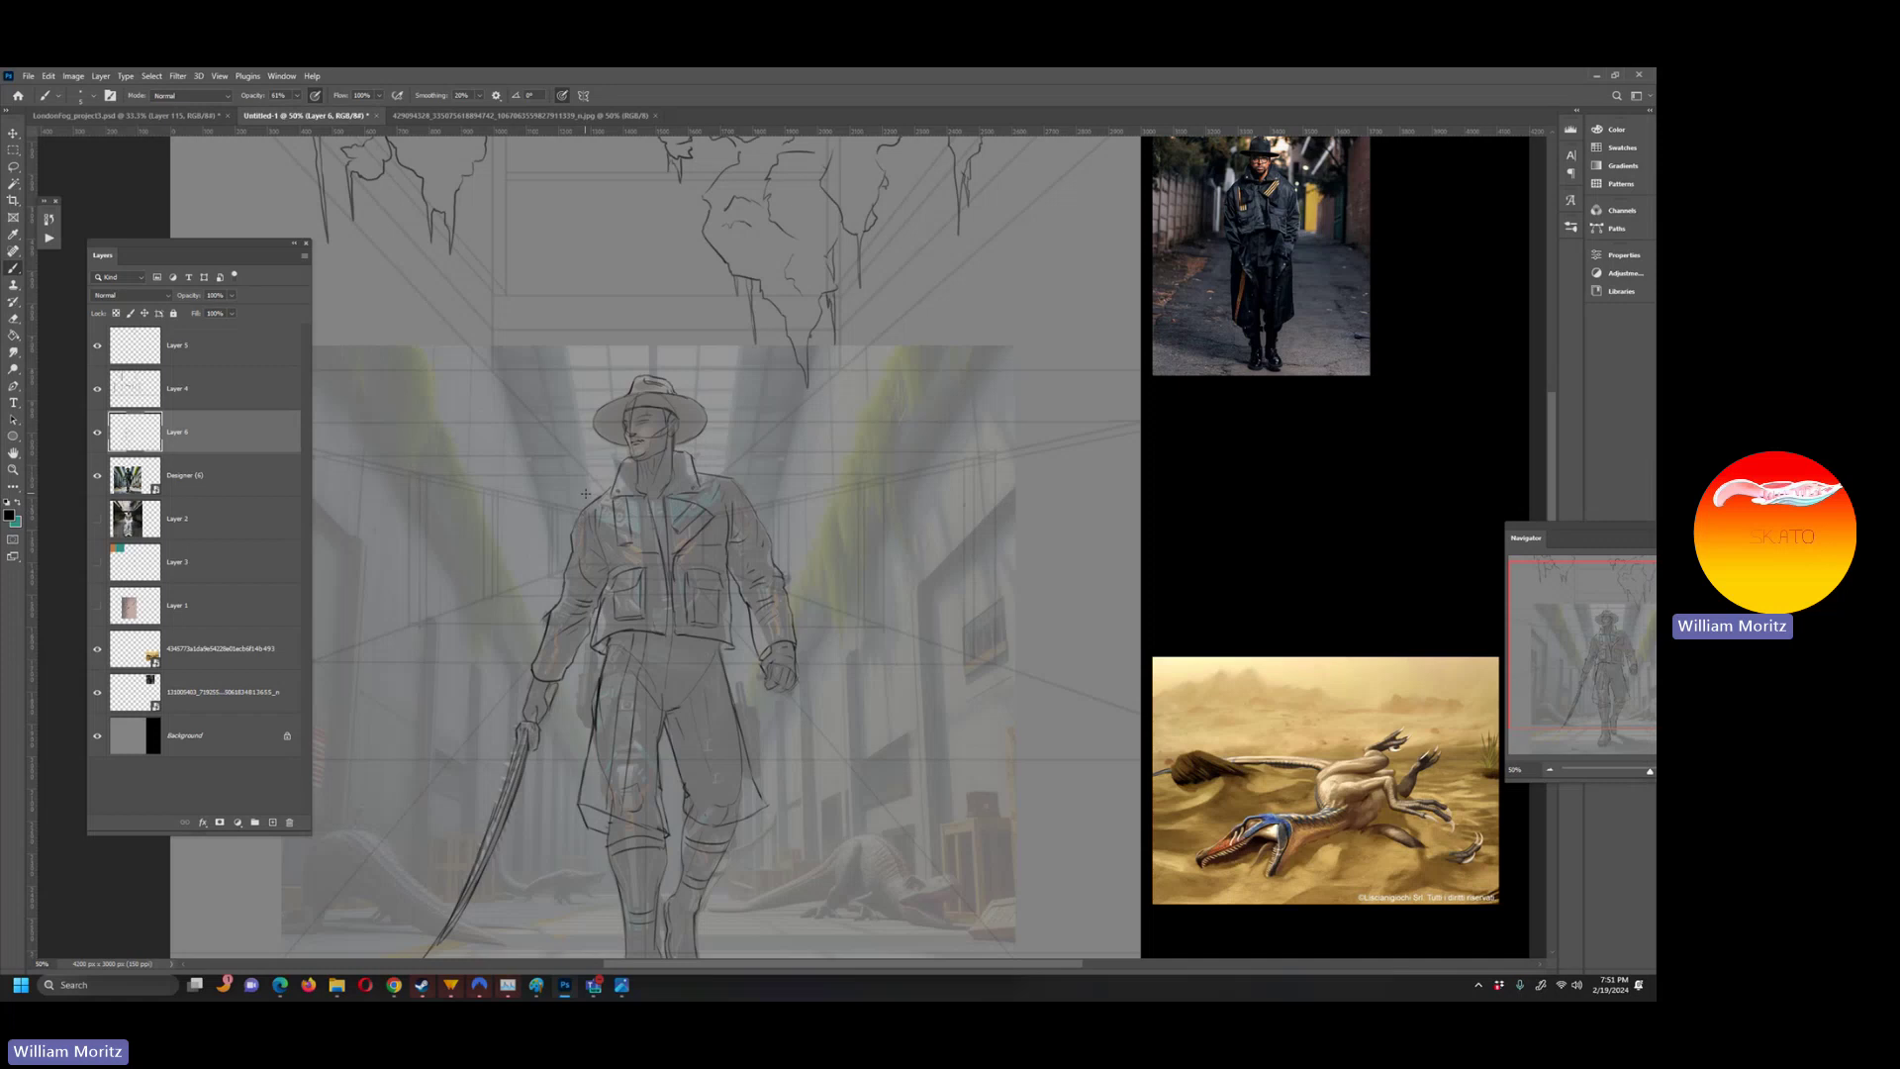
pyautogui.scroll(-3, 586, 493)
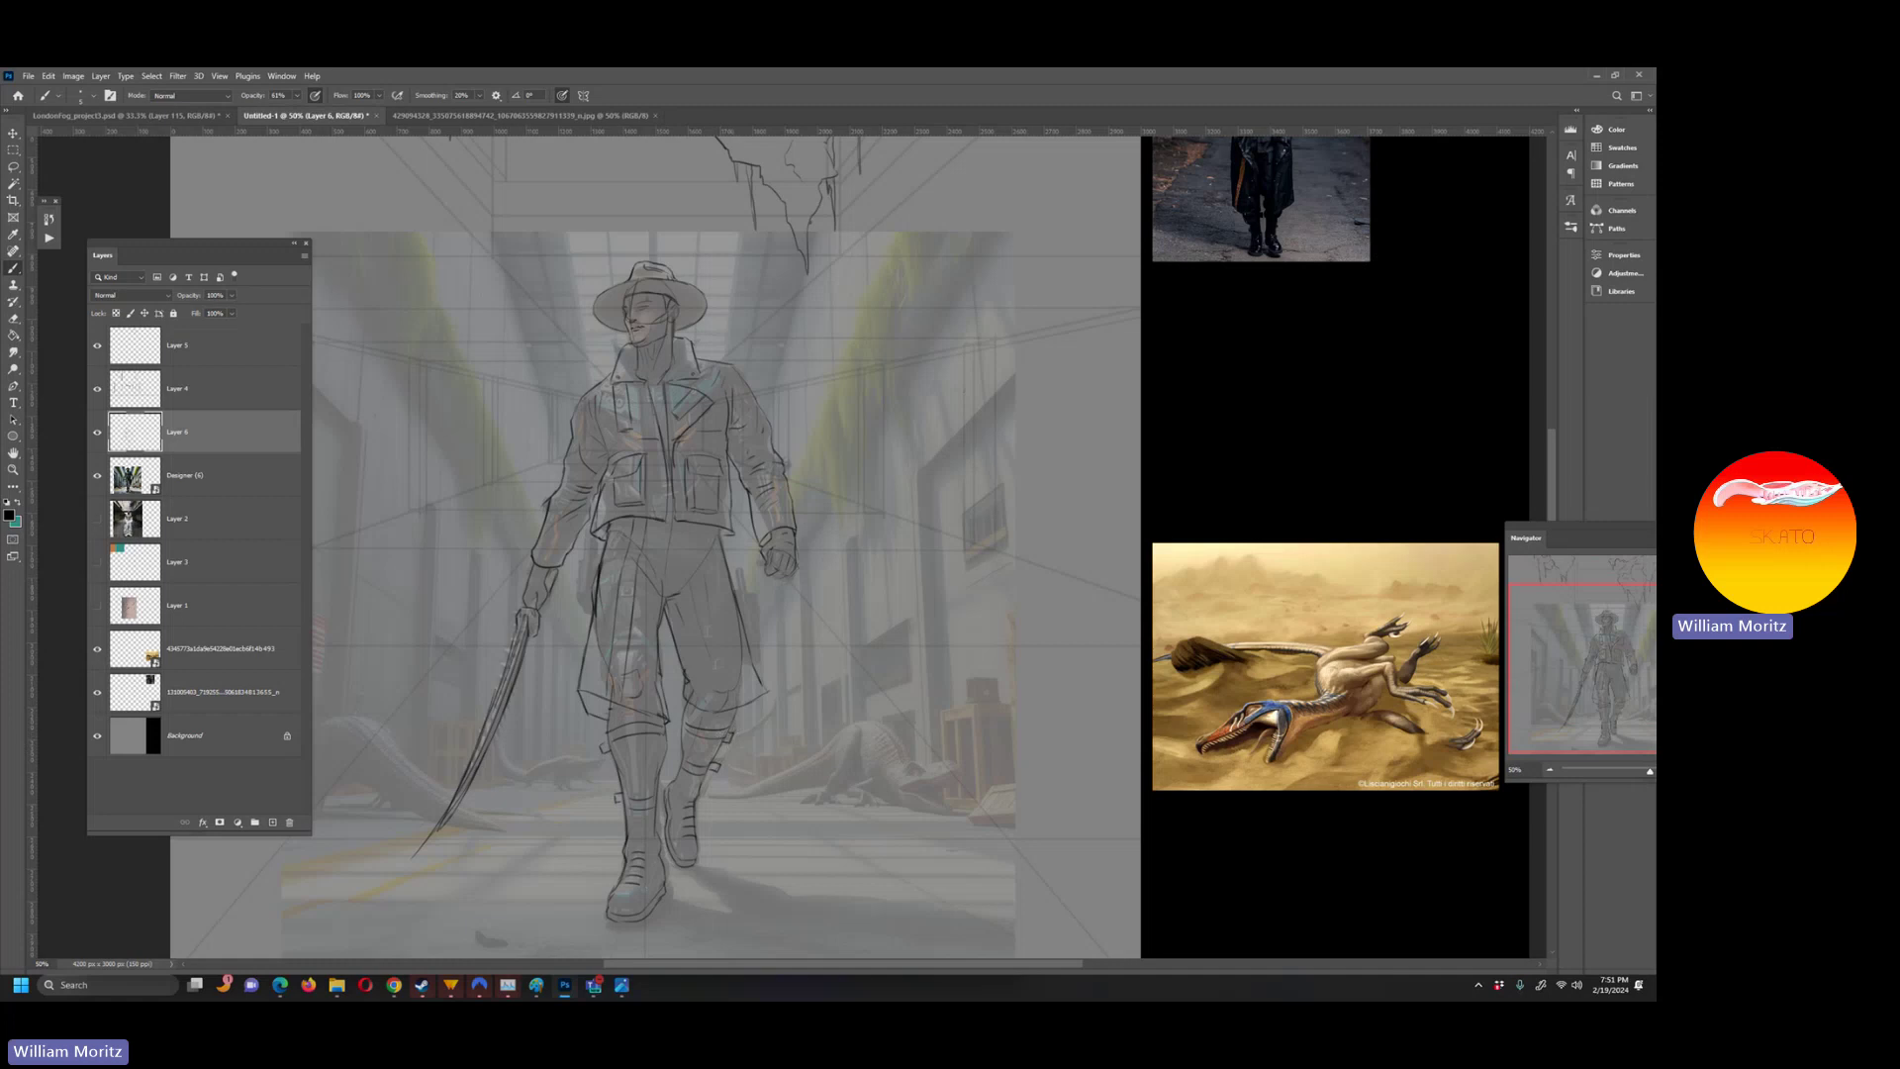
# - Hide the Designer reference layer to check the line sketch by itself, comparing it with the reference and Layer 6 toggled
pyautogui.click(13, 469)
pyautogui.hotkey('ctrl', '-')
pyautogui.hotkey('ctrl', '-')
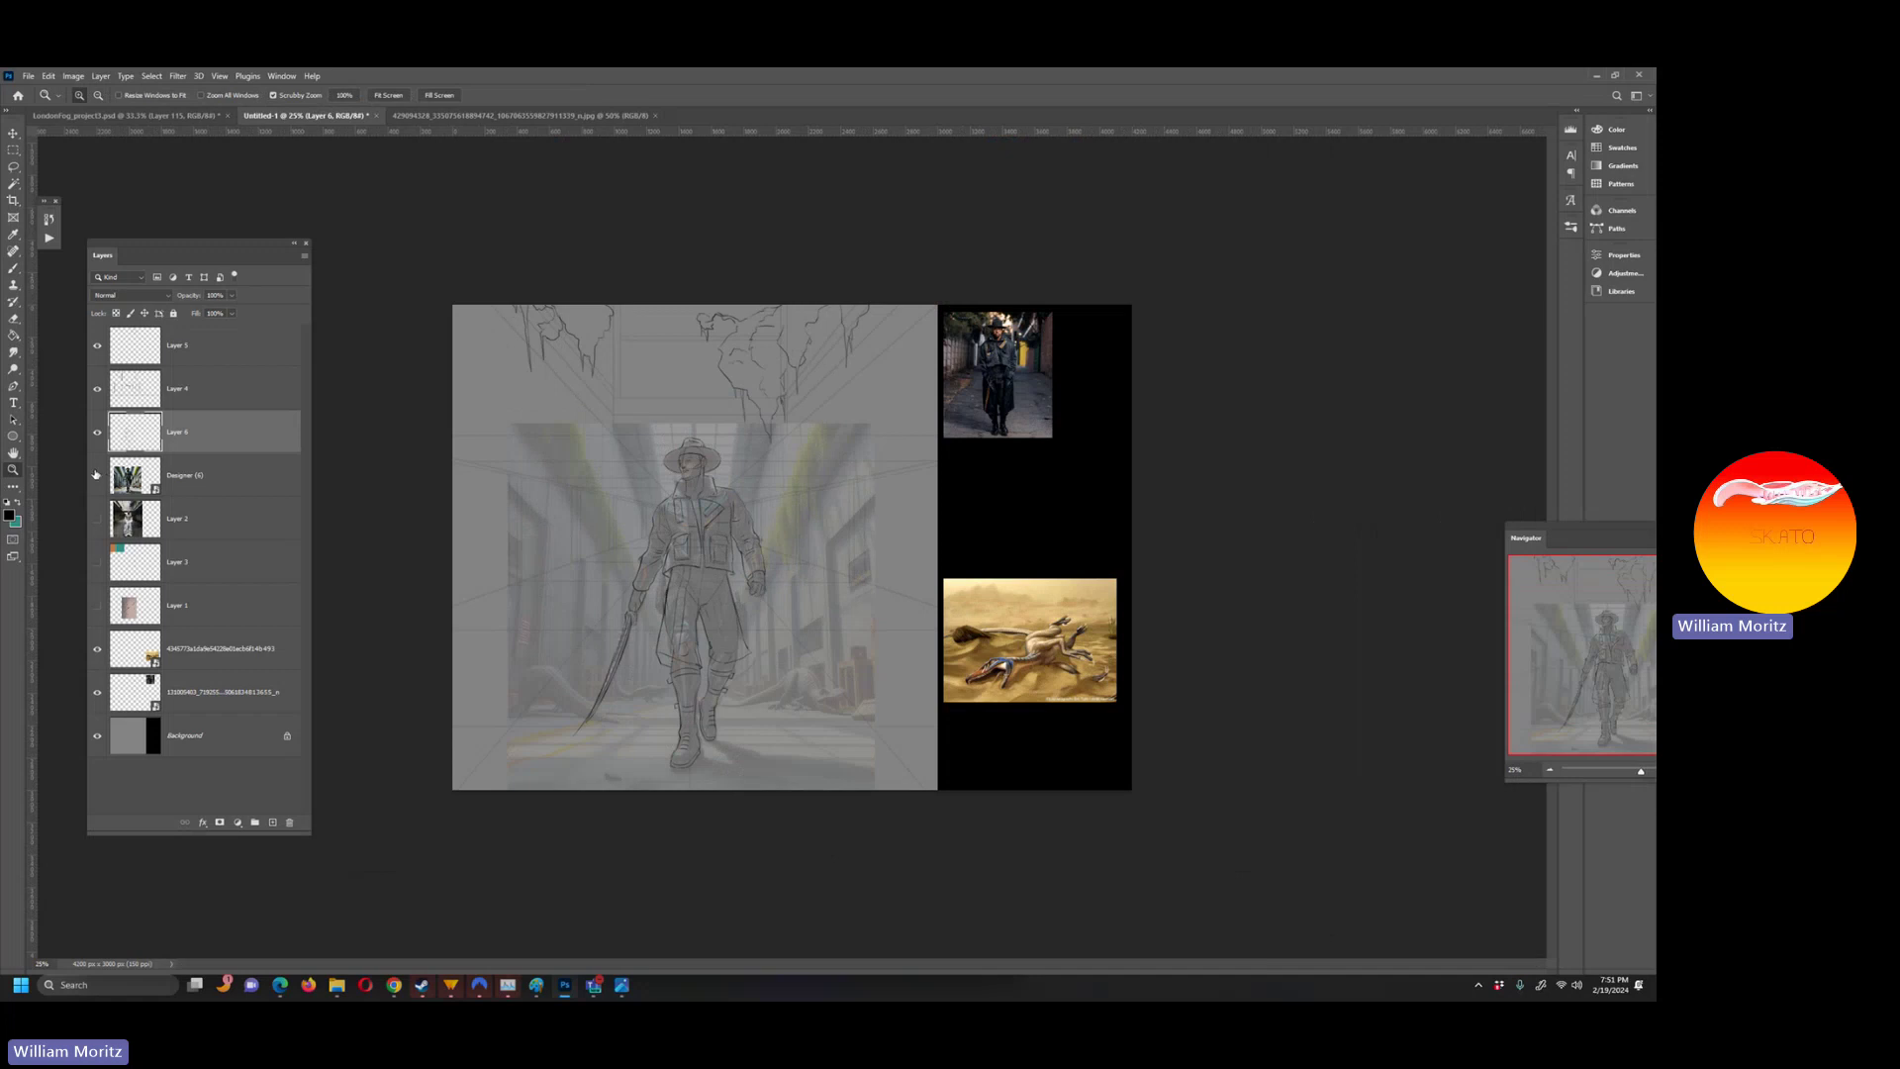
pyautogui.click(96, 475)
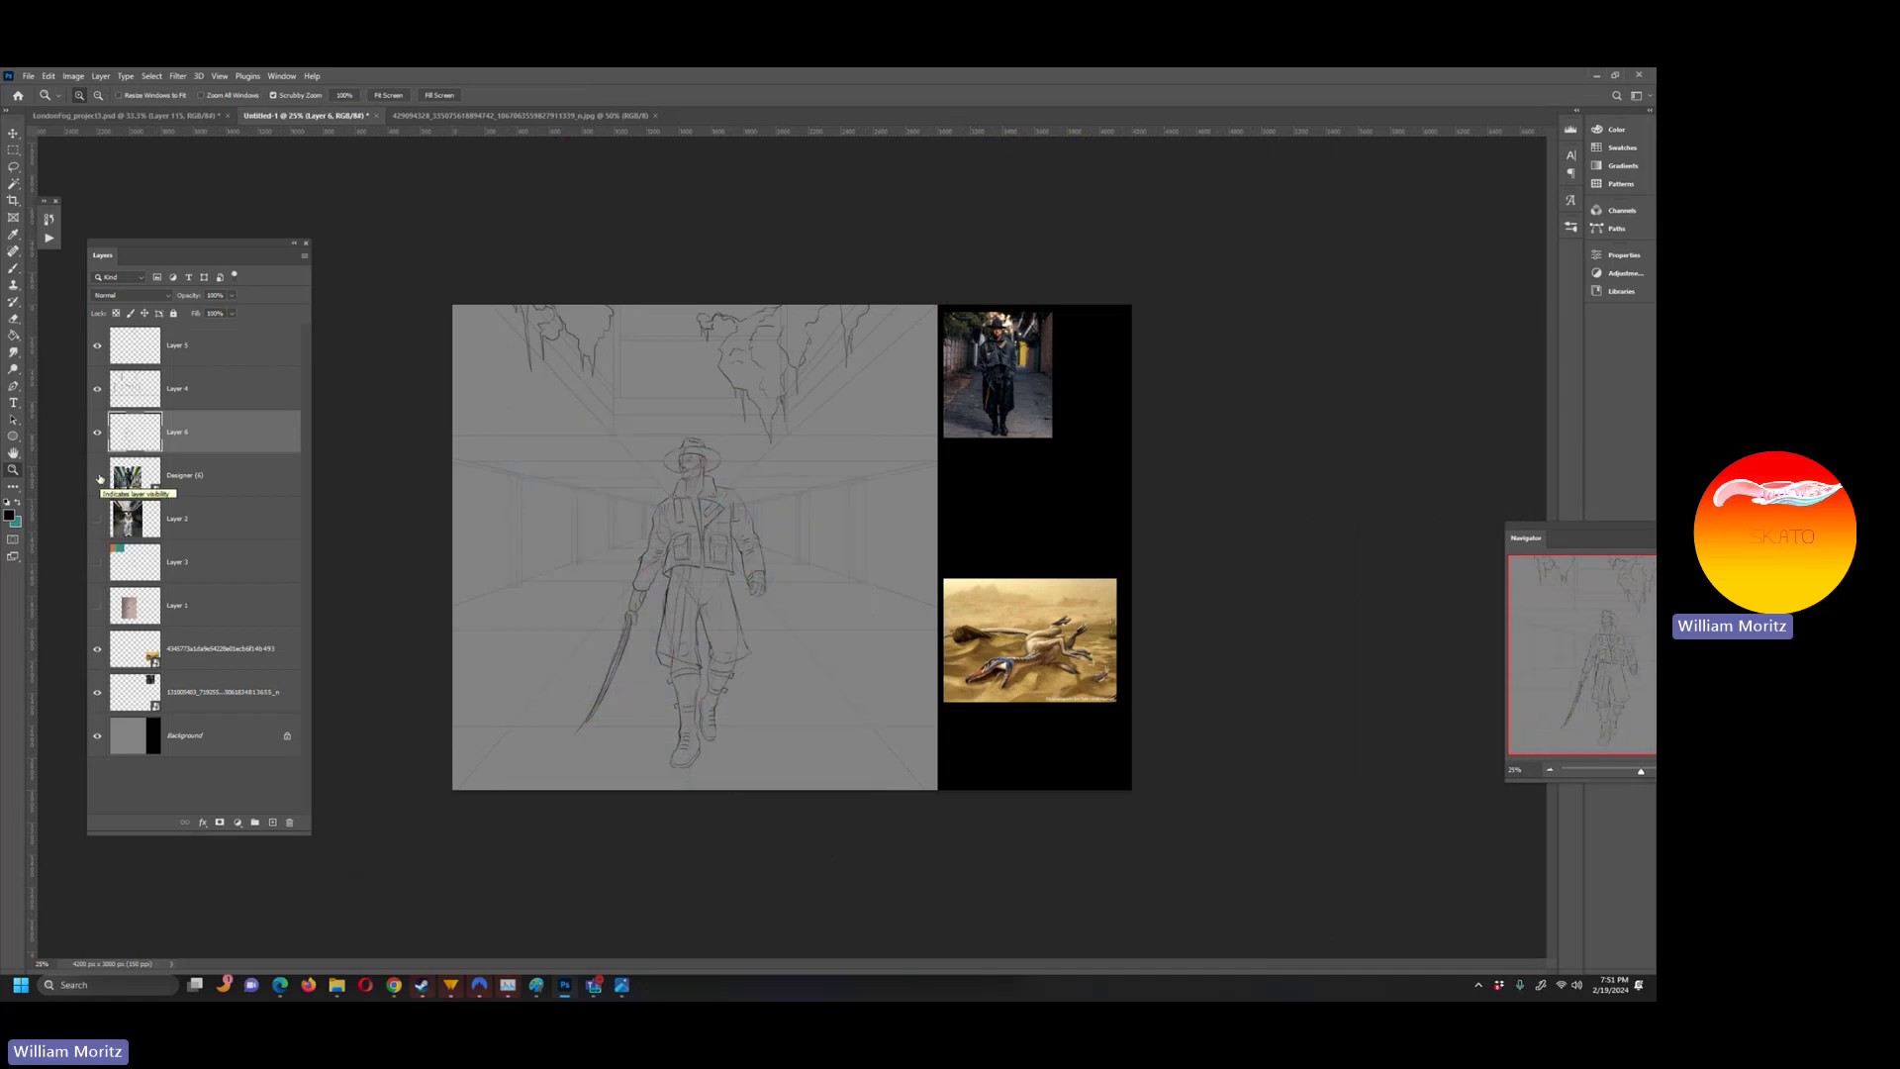
pyautogui.click(598, 590)
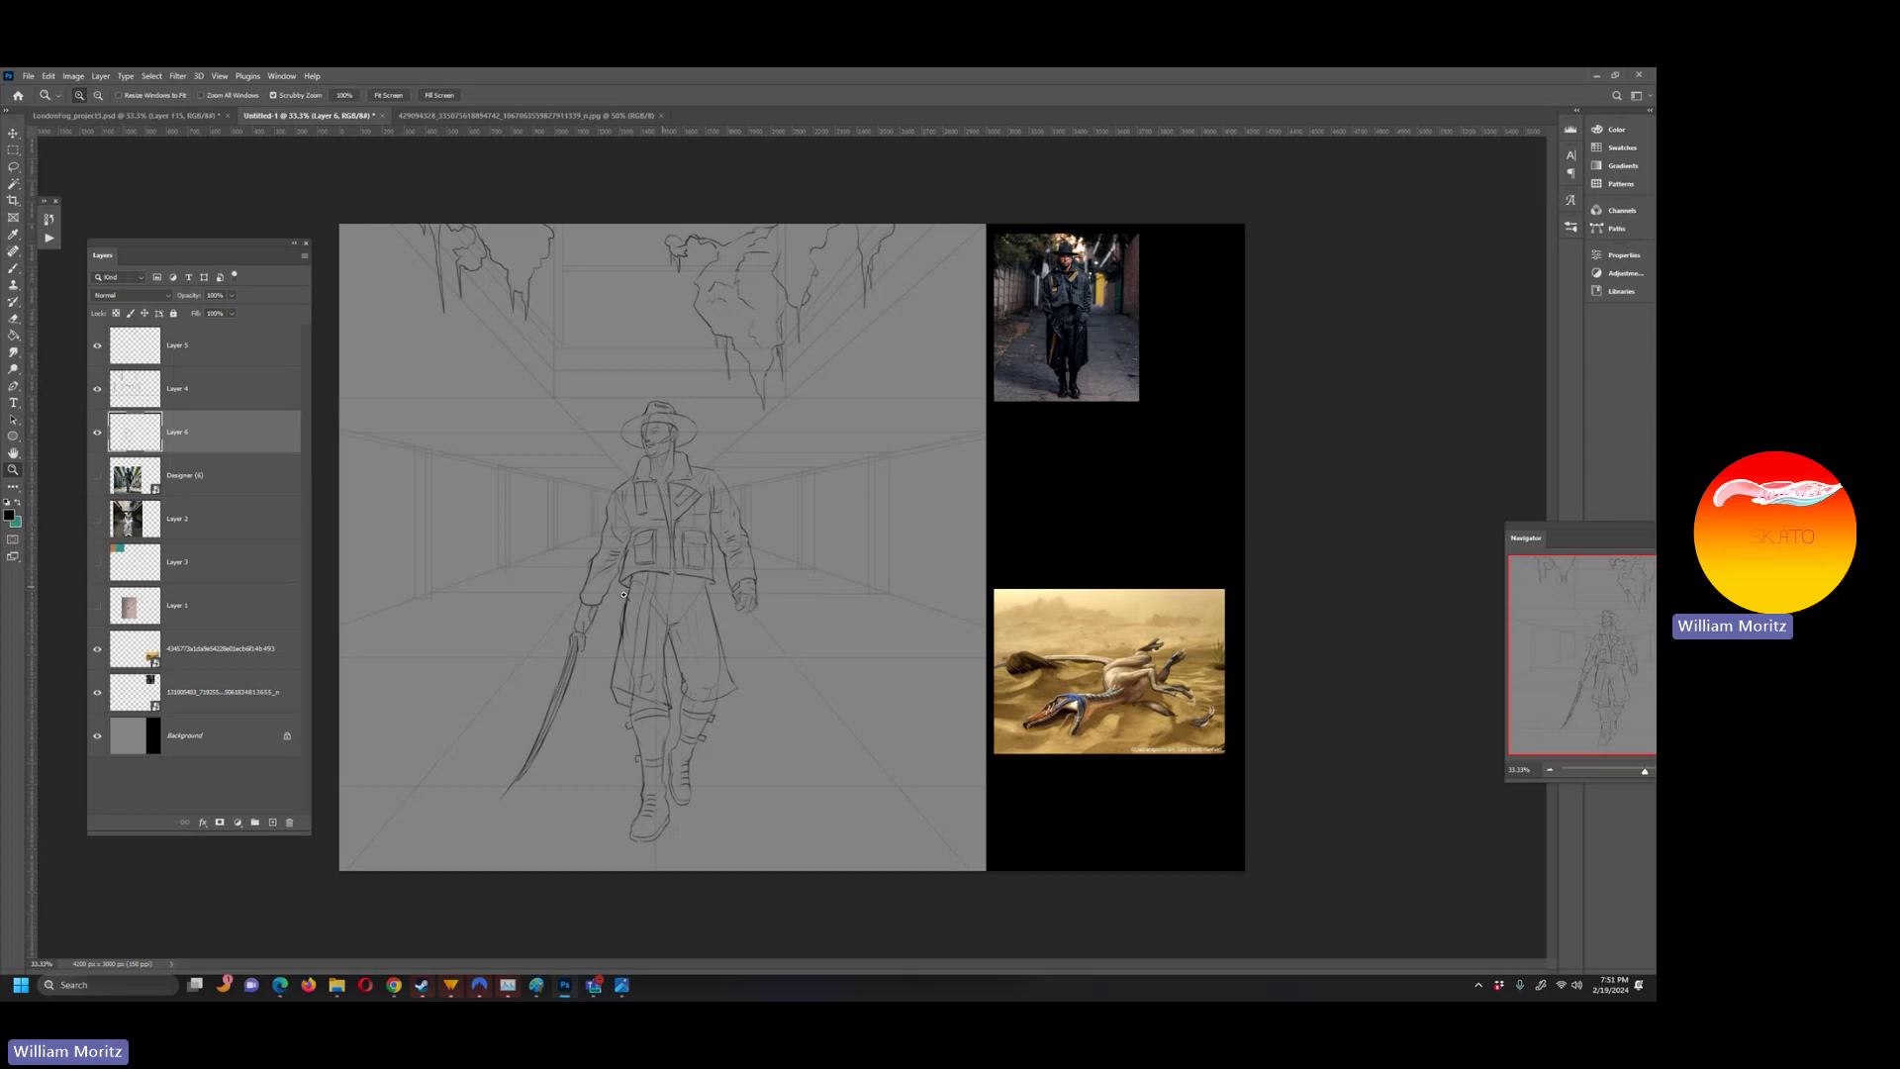
pyautogui.click(96, 475)
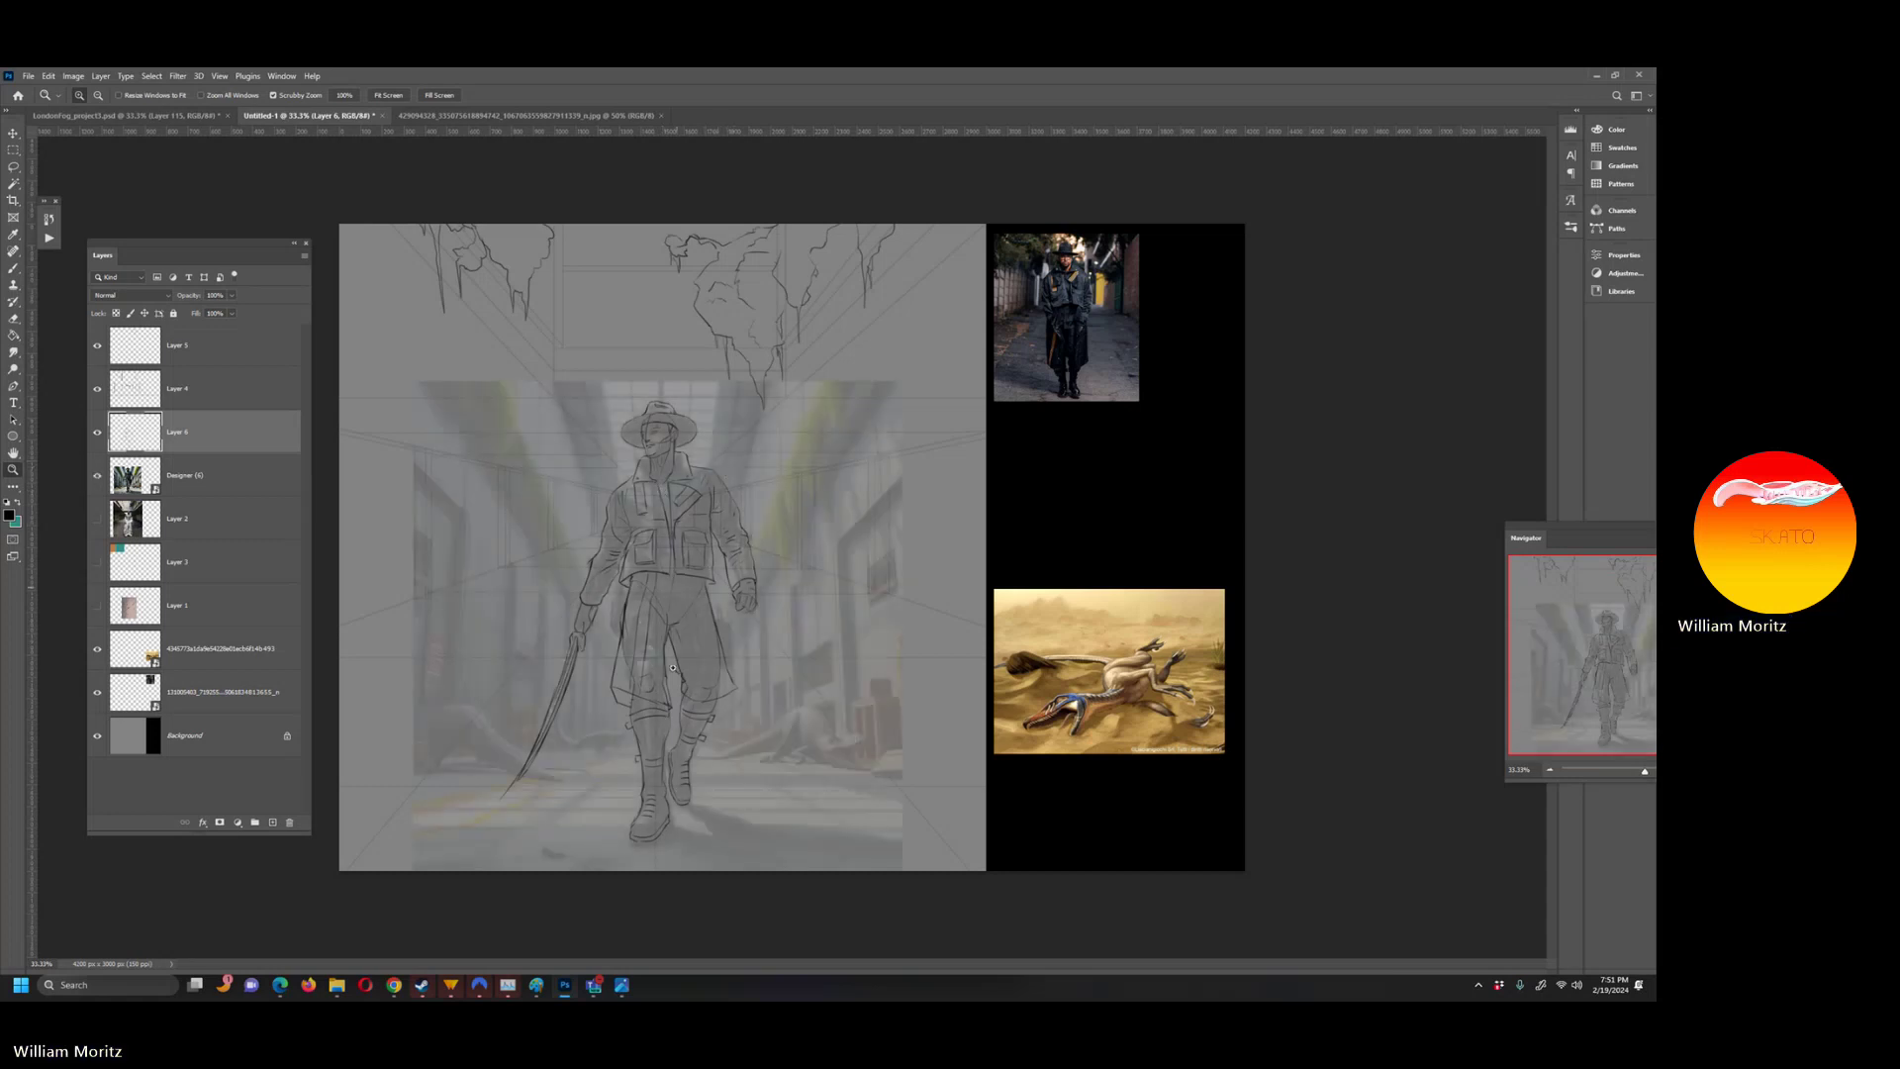
pyautogui.click(96, 434)
pyautogui.click(96, 433)
pyautogui.click(97, 476)
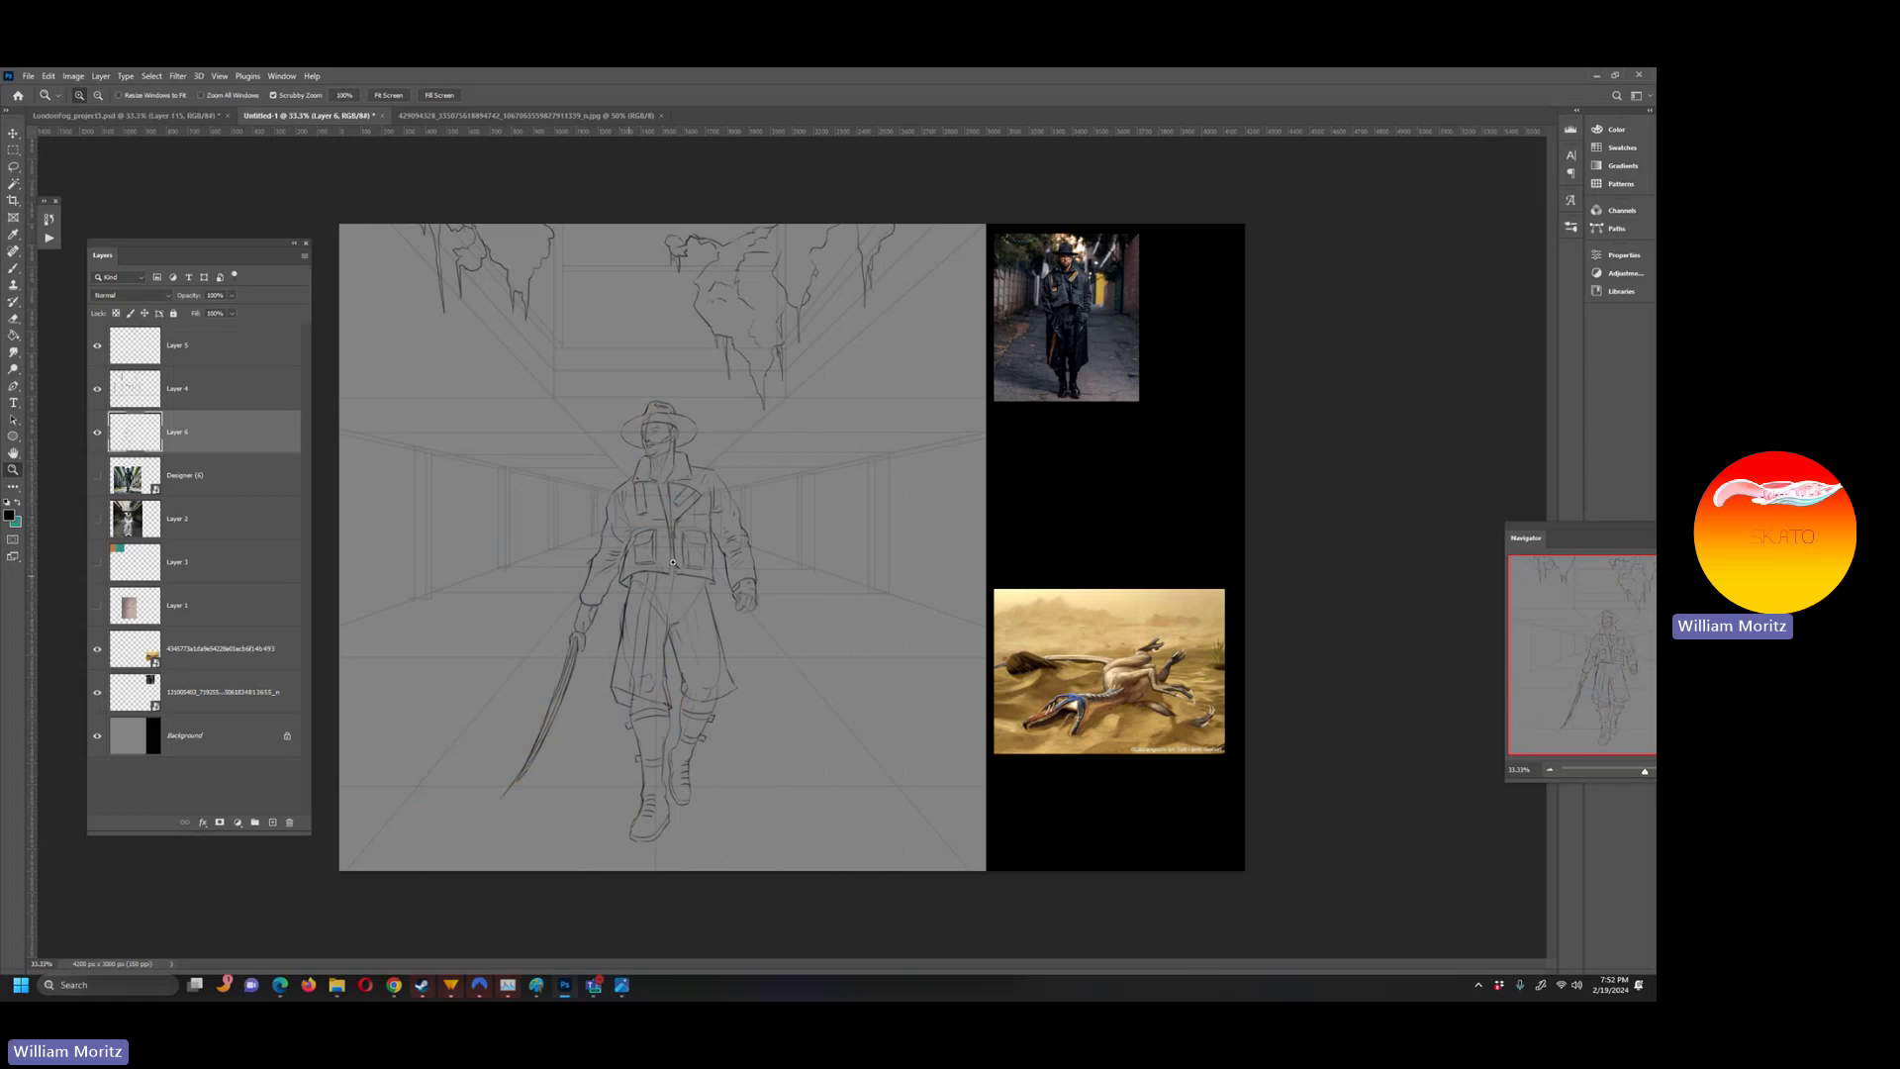
# - Compare the figure sketch on Layer 6 with the Layer 2 photo and Designer reference by toggling their visibility
pyautogui.click(97, 432)
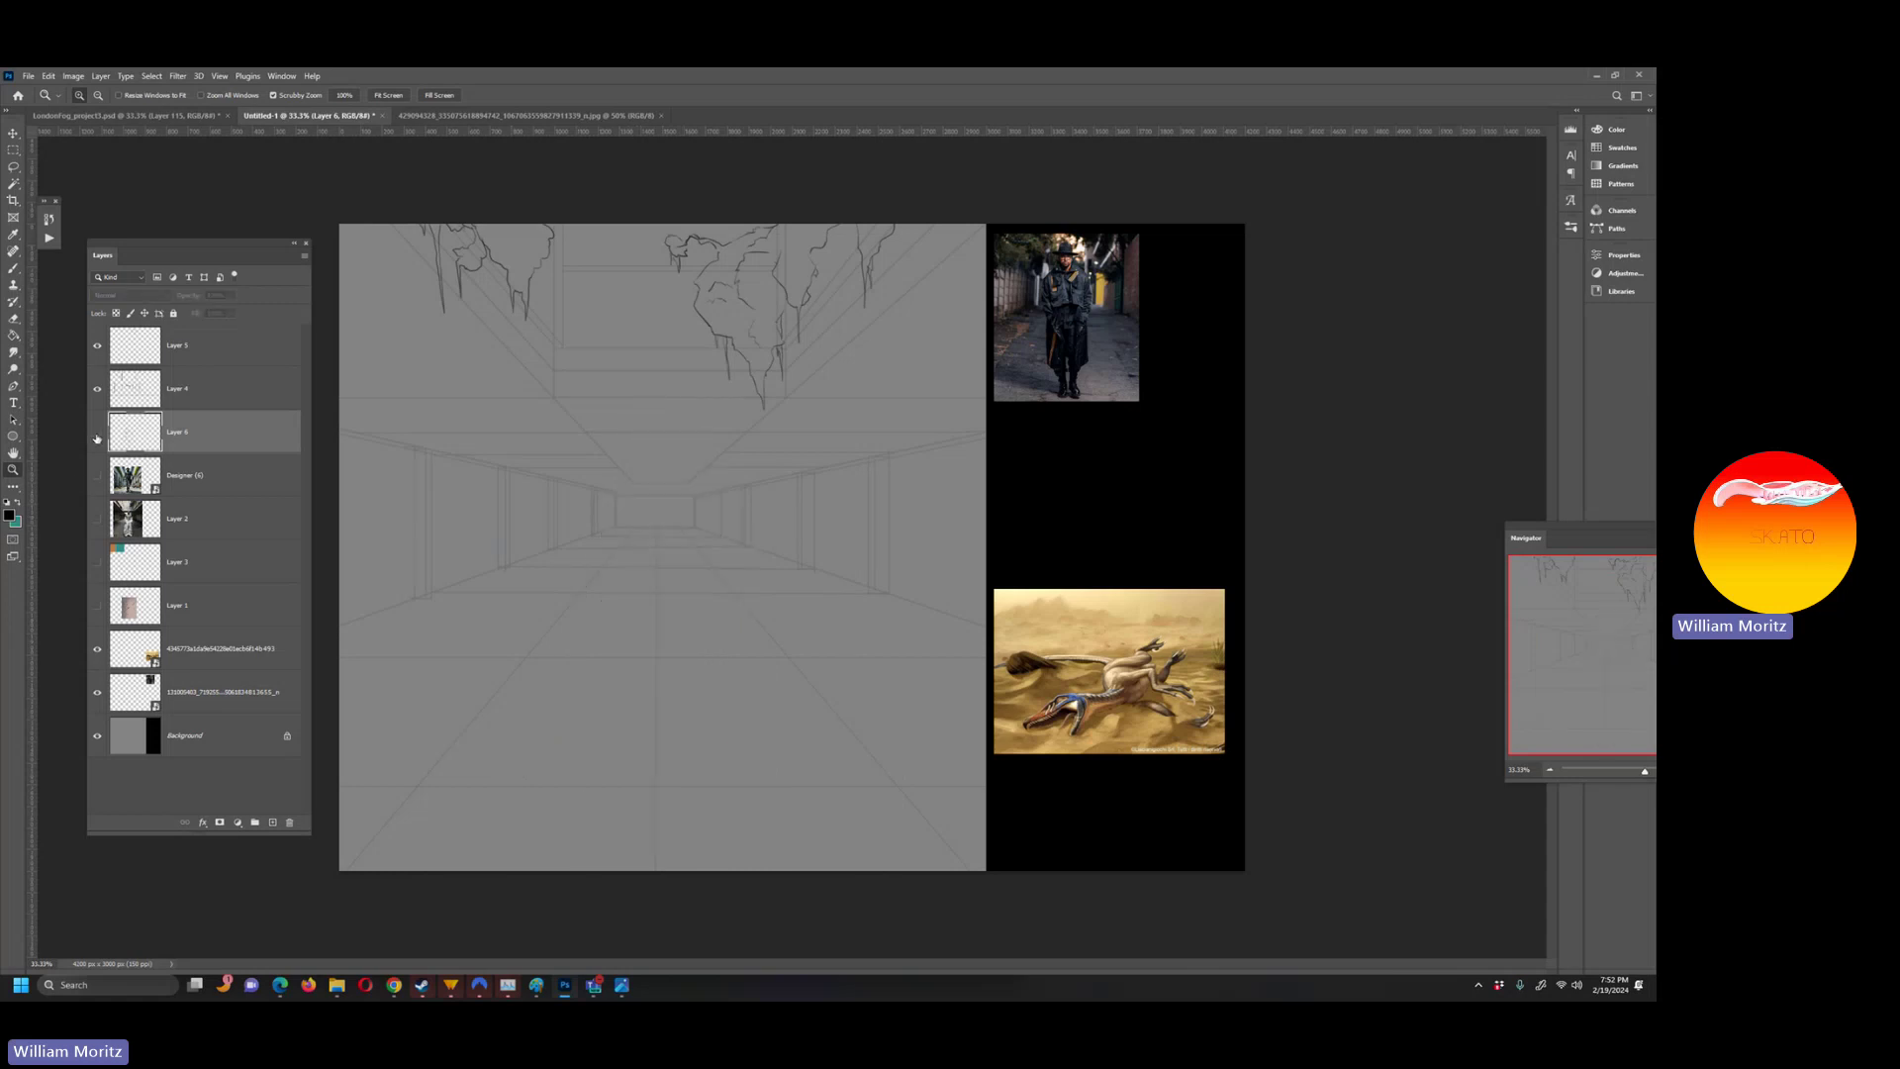
pyautogui.click(97, 432)
pyautogui.click(97, 518)
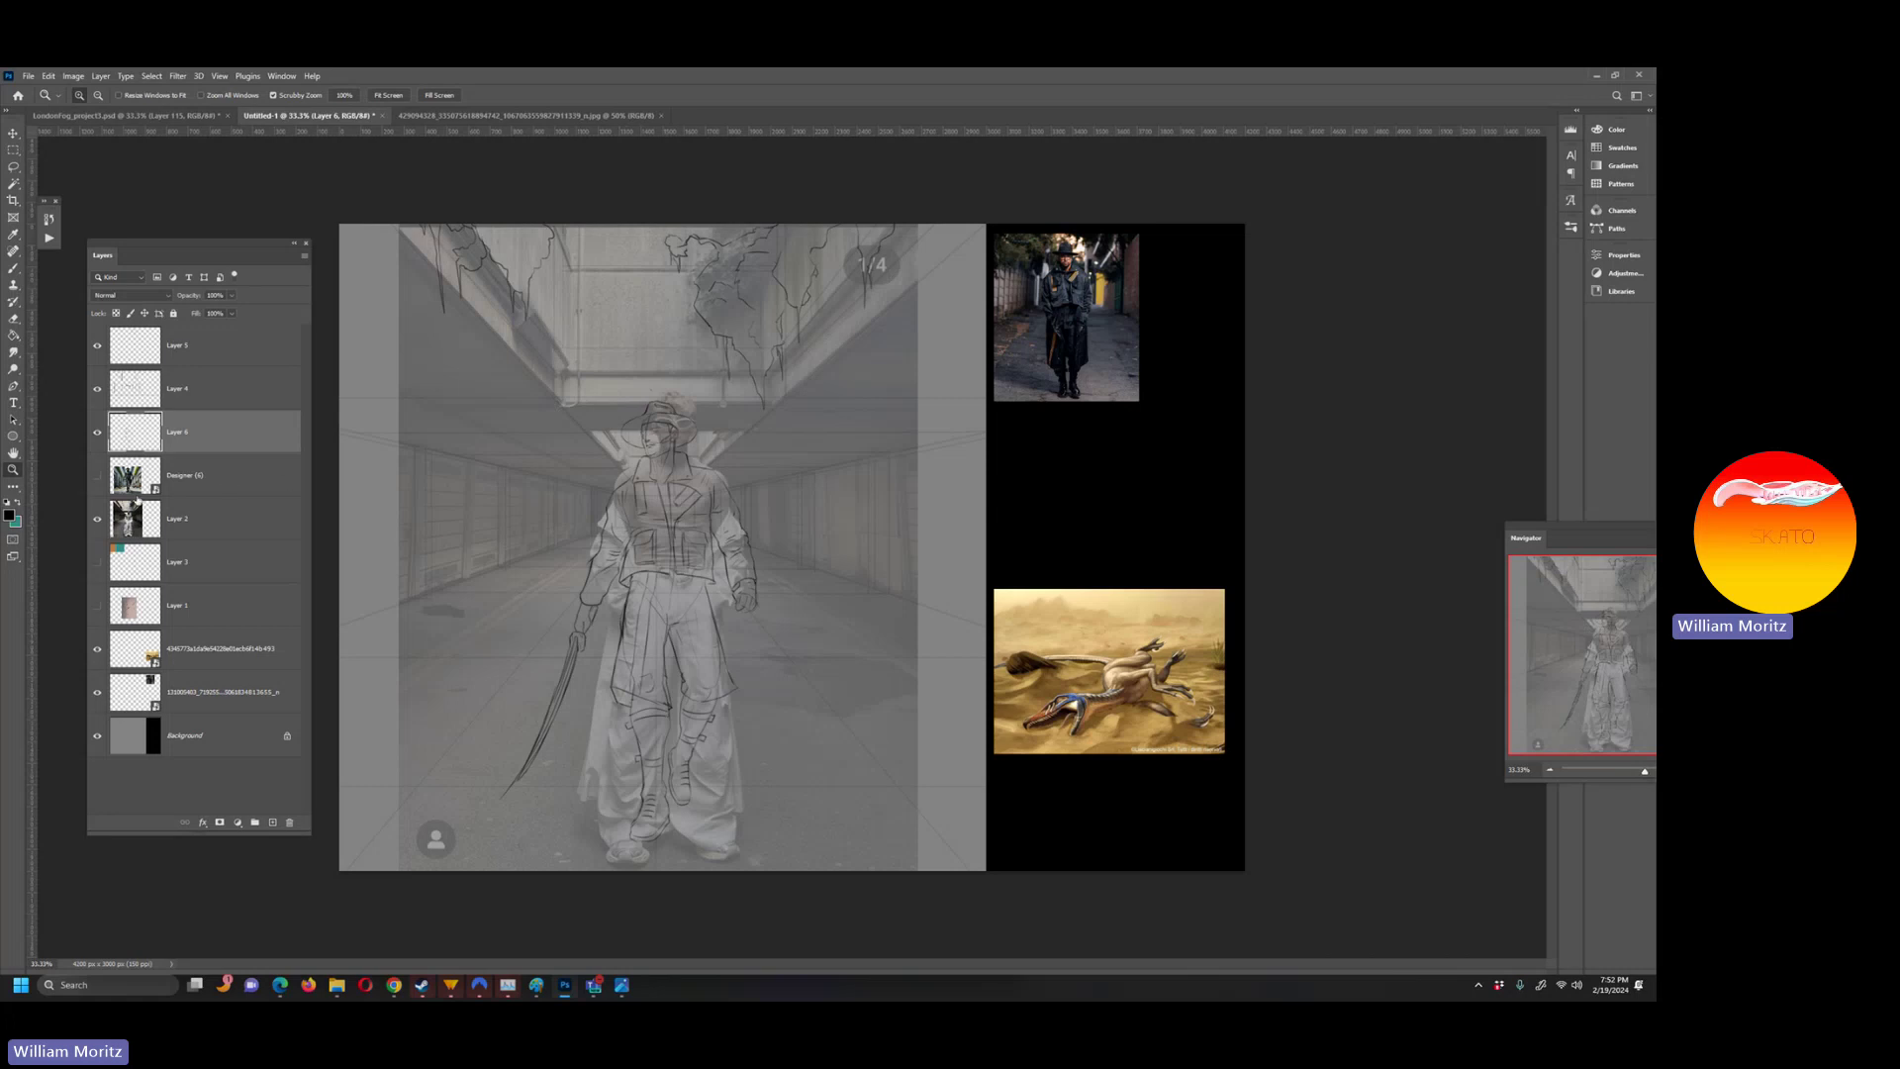
pyautogui.click(97, 433)
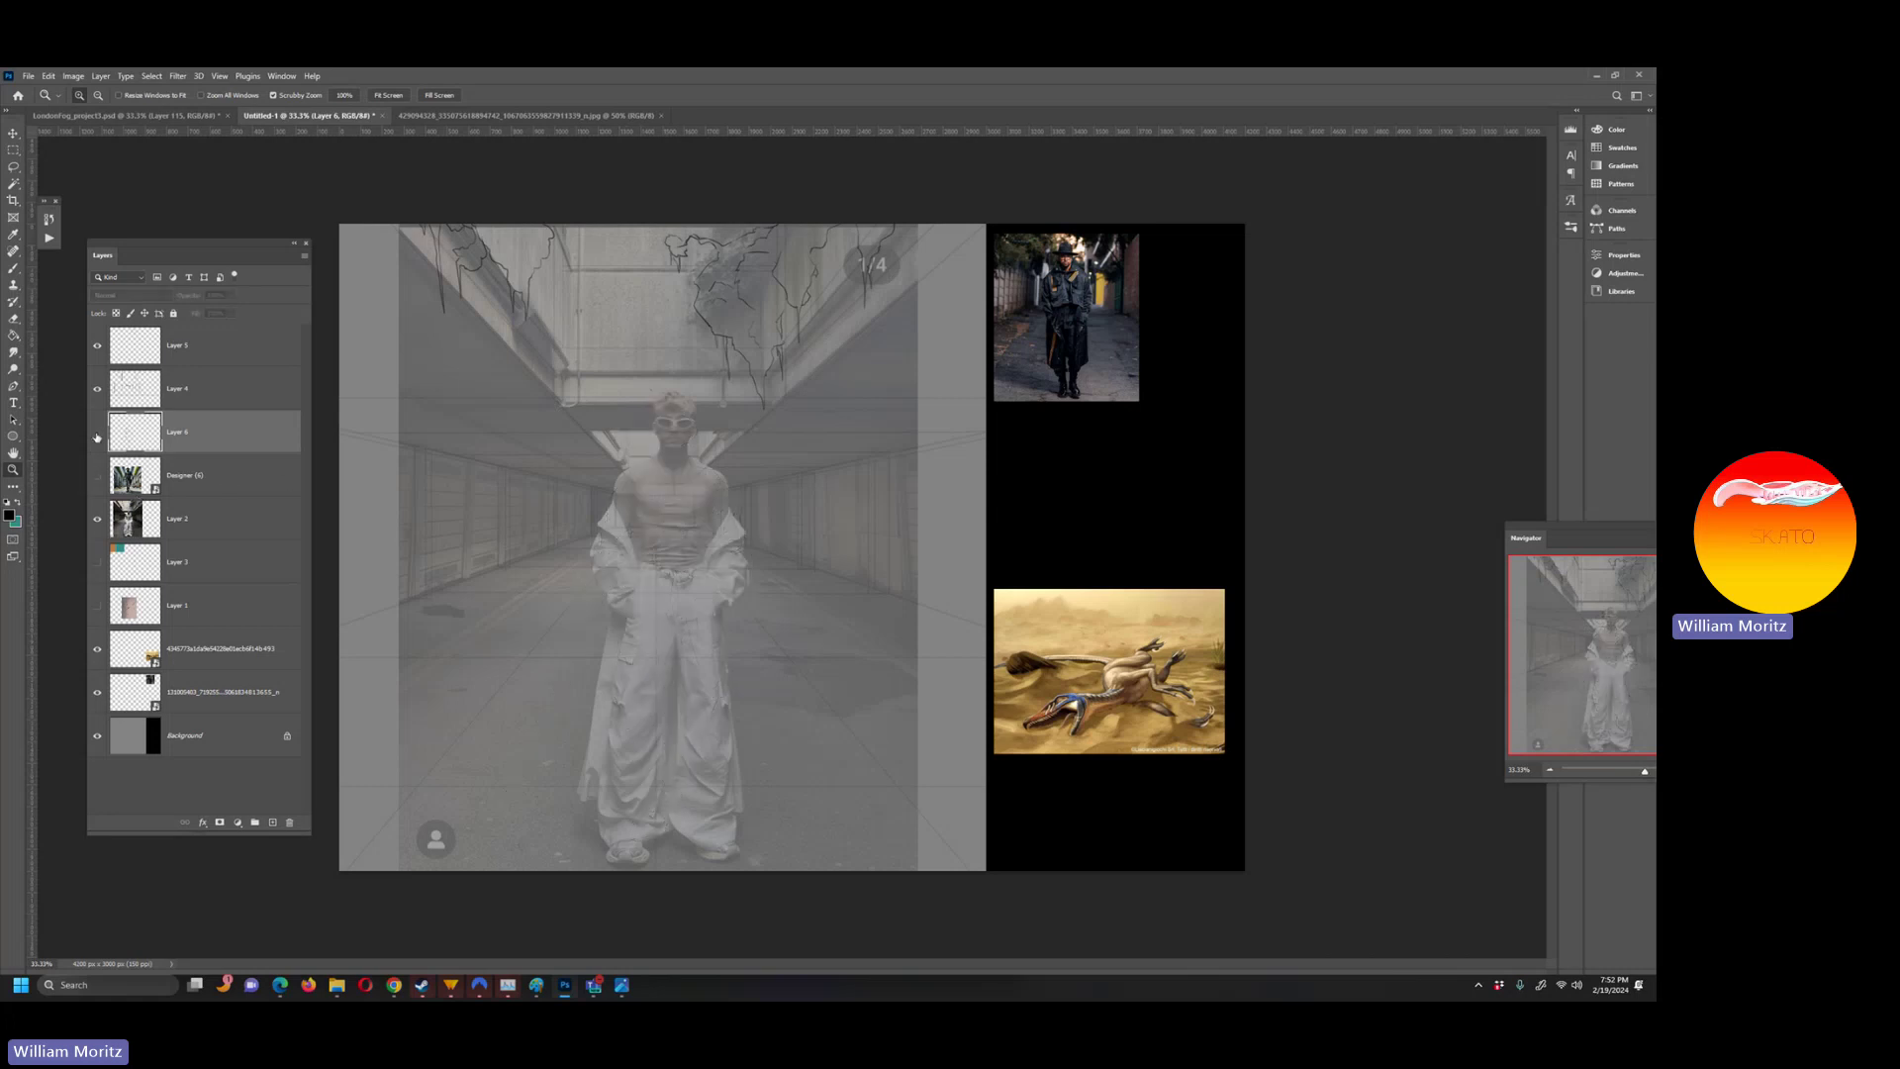
pyautogui.click(97, 433)
pyautogui.click(97, 476)
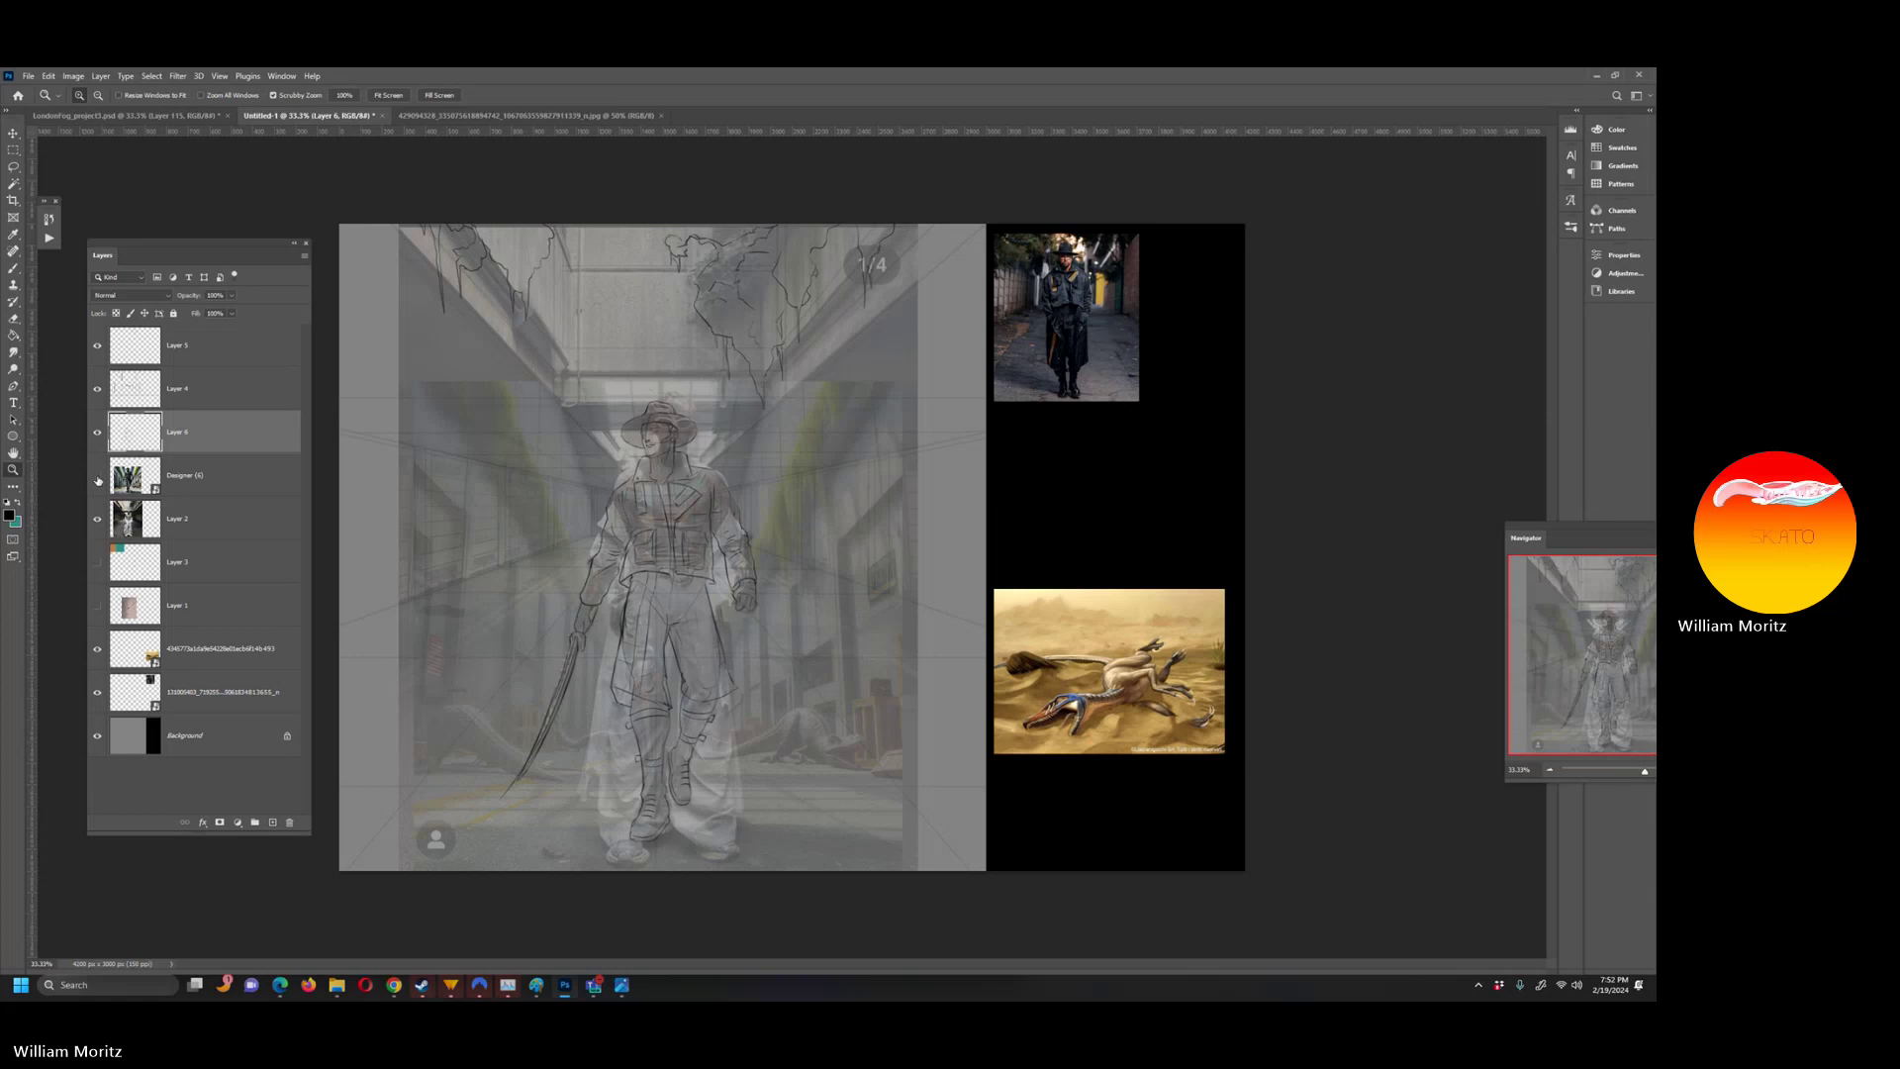
pyautogui.click(97, 478)
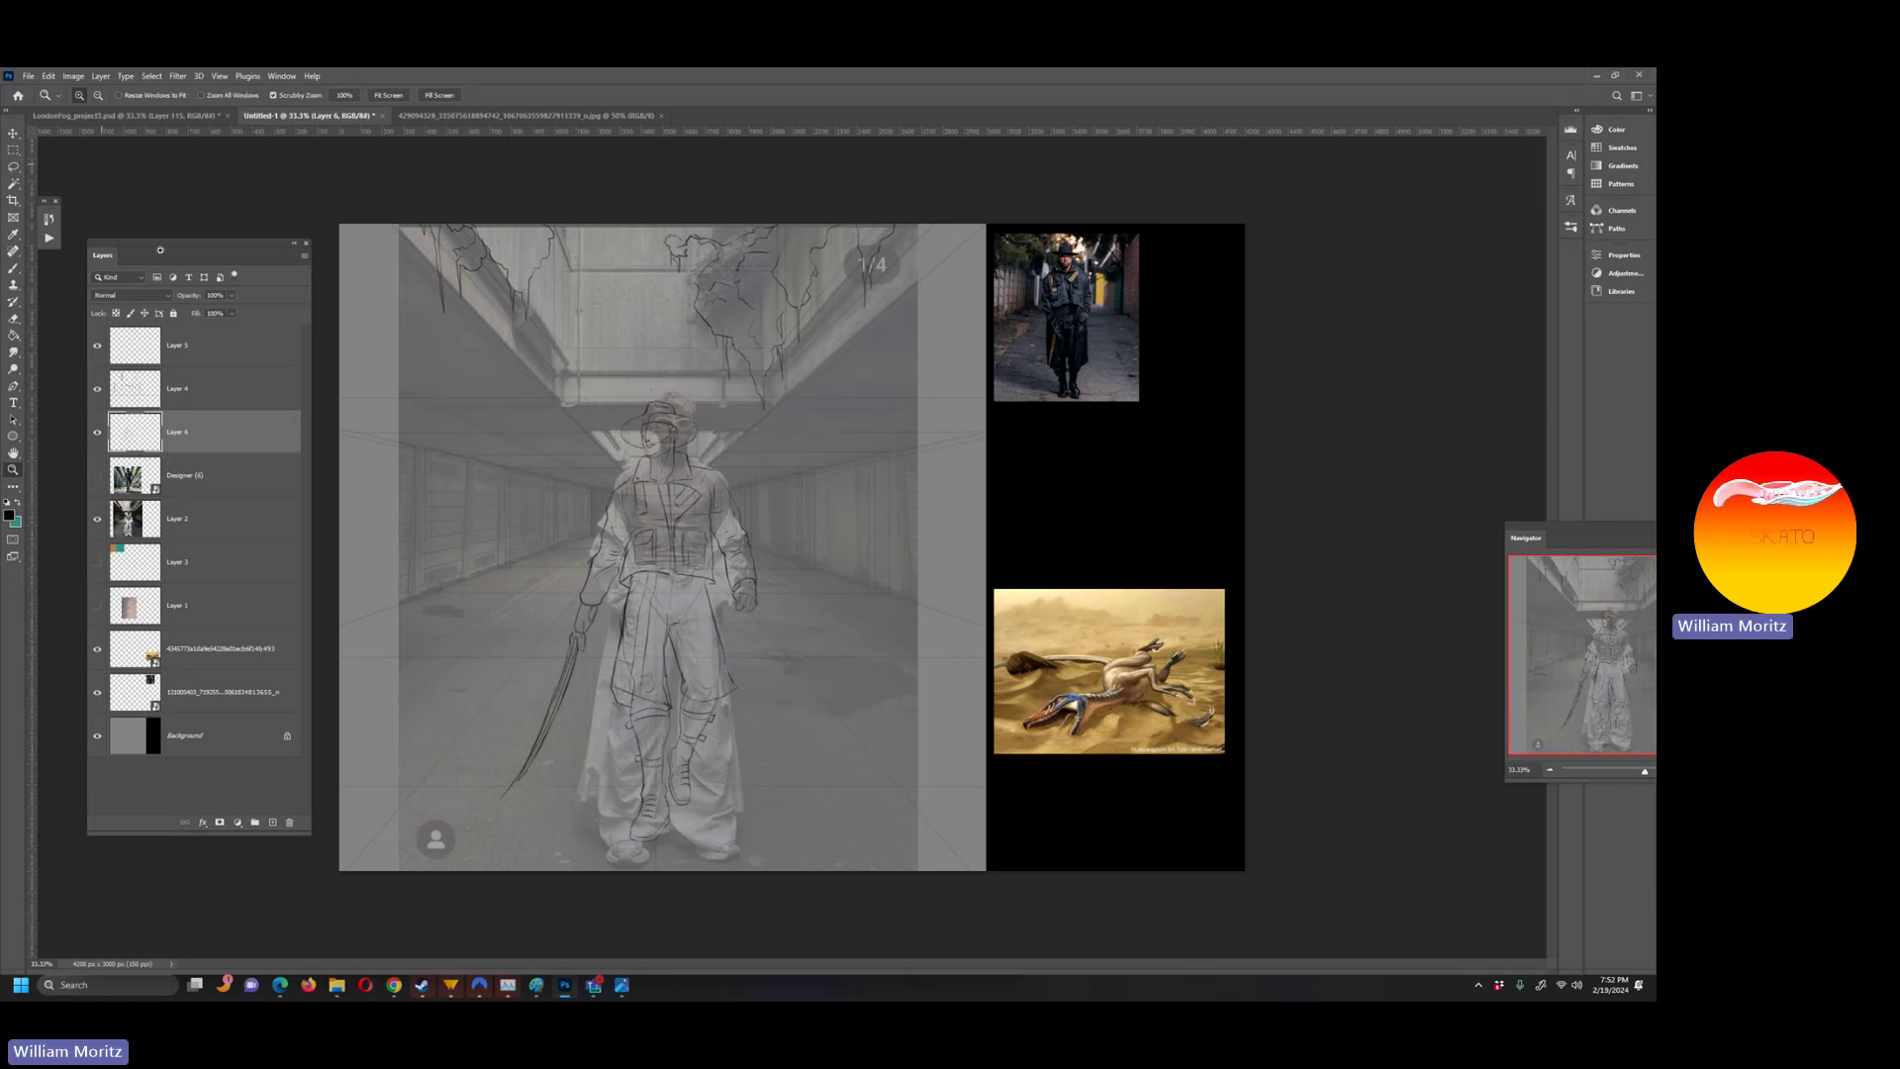
pyautogui.click(97, 518)
# - Distort the whole figure on Layer 6 by stretching its upper corners outward and upward so the upper body looks larger
pyautogui.click(47, 76)
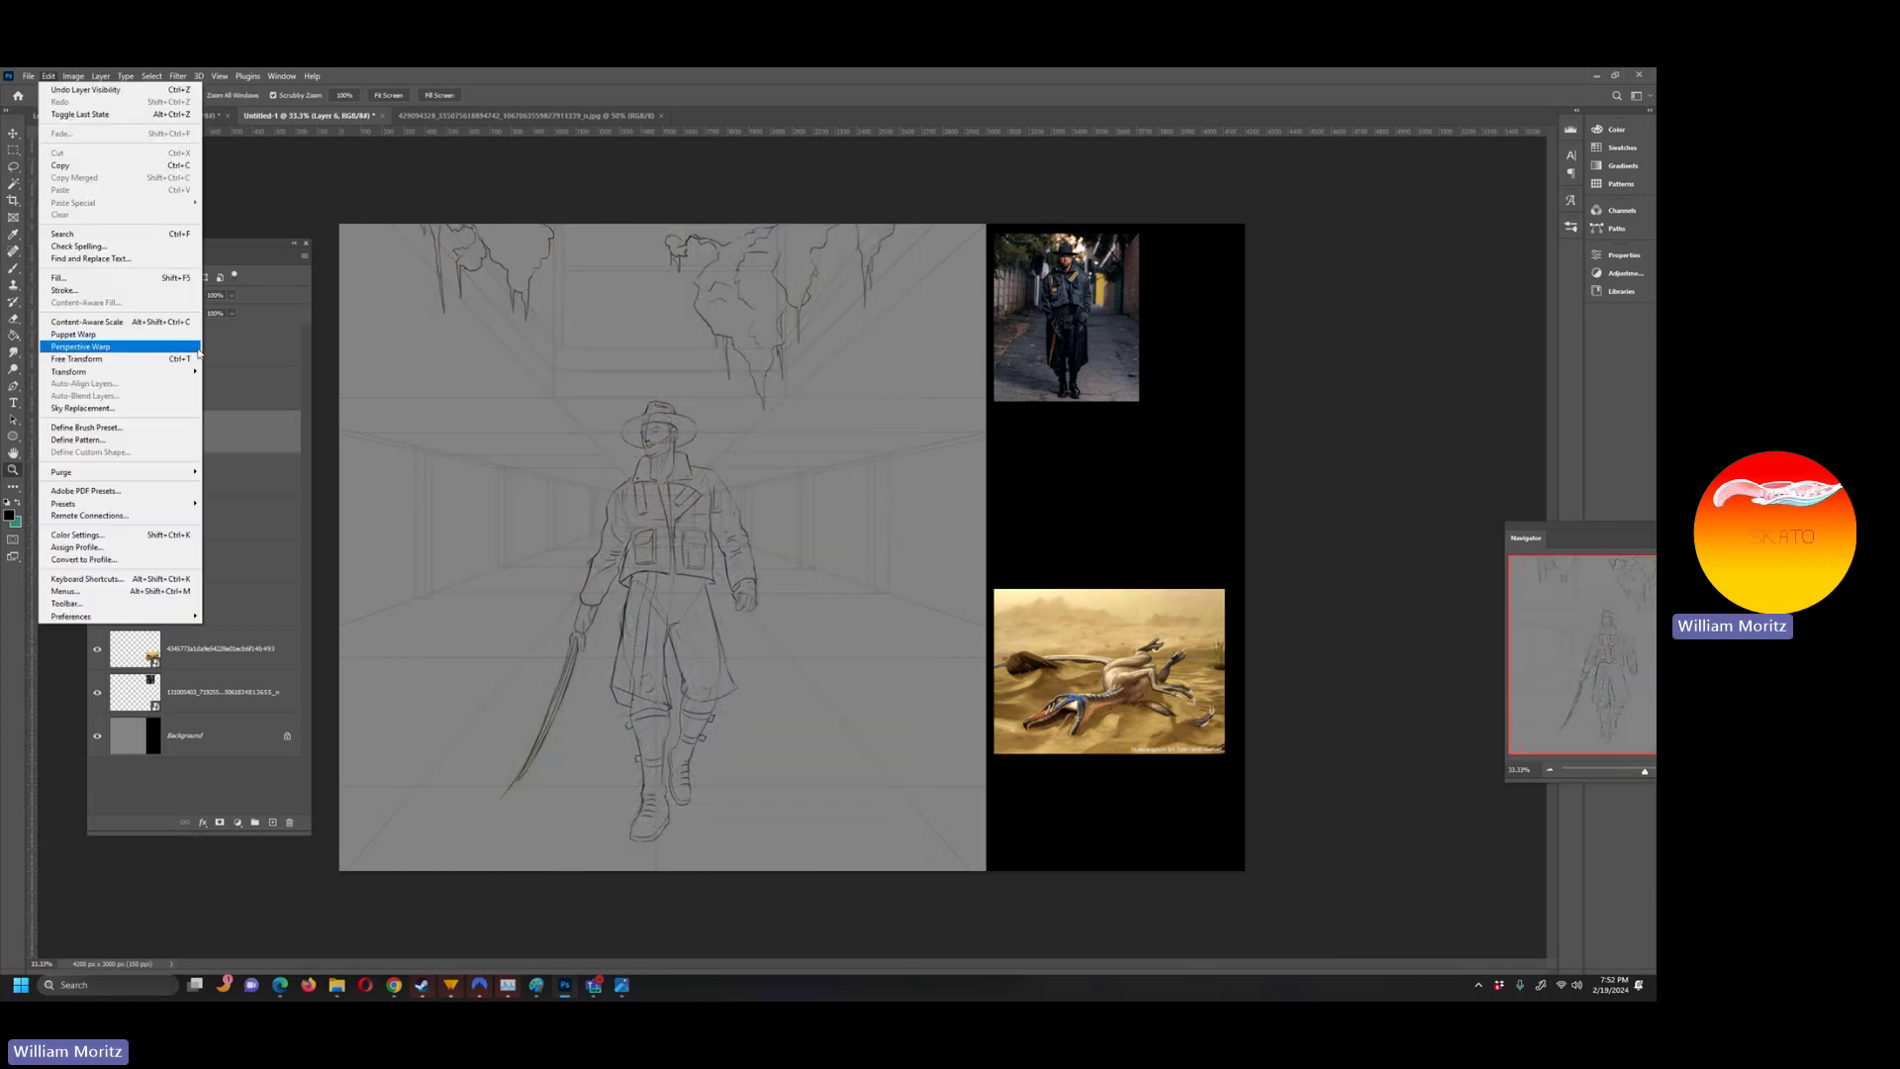
pyautogui.moveTo(178, 372)
pyautogui.click(268, 429)
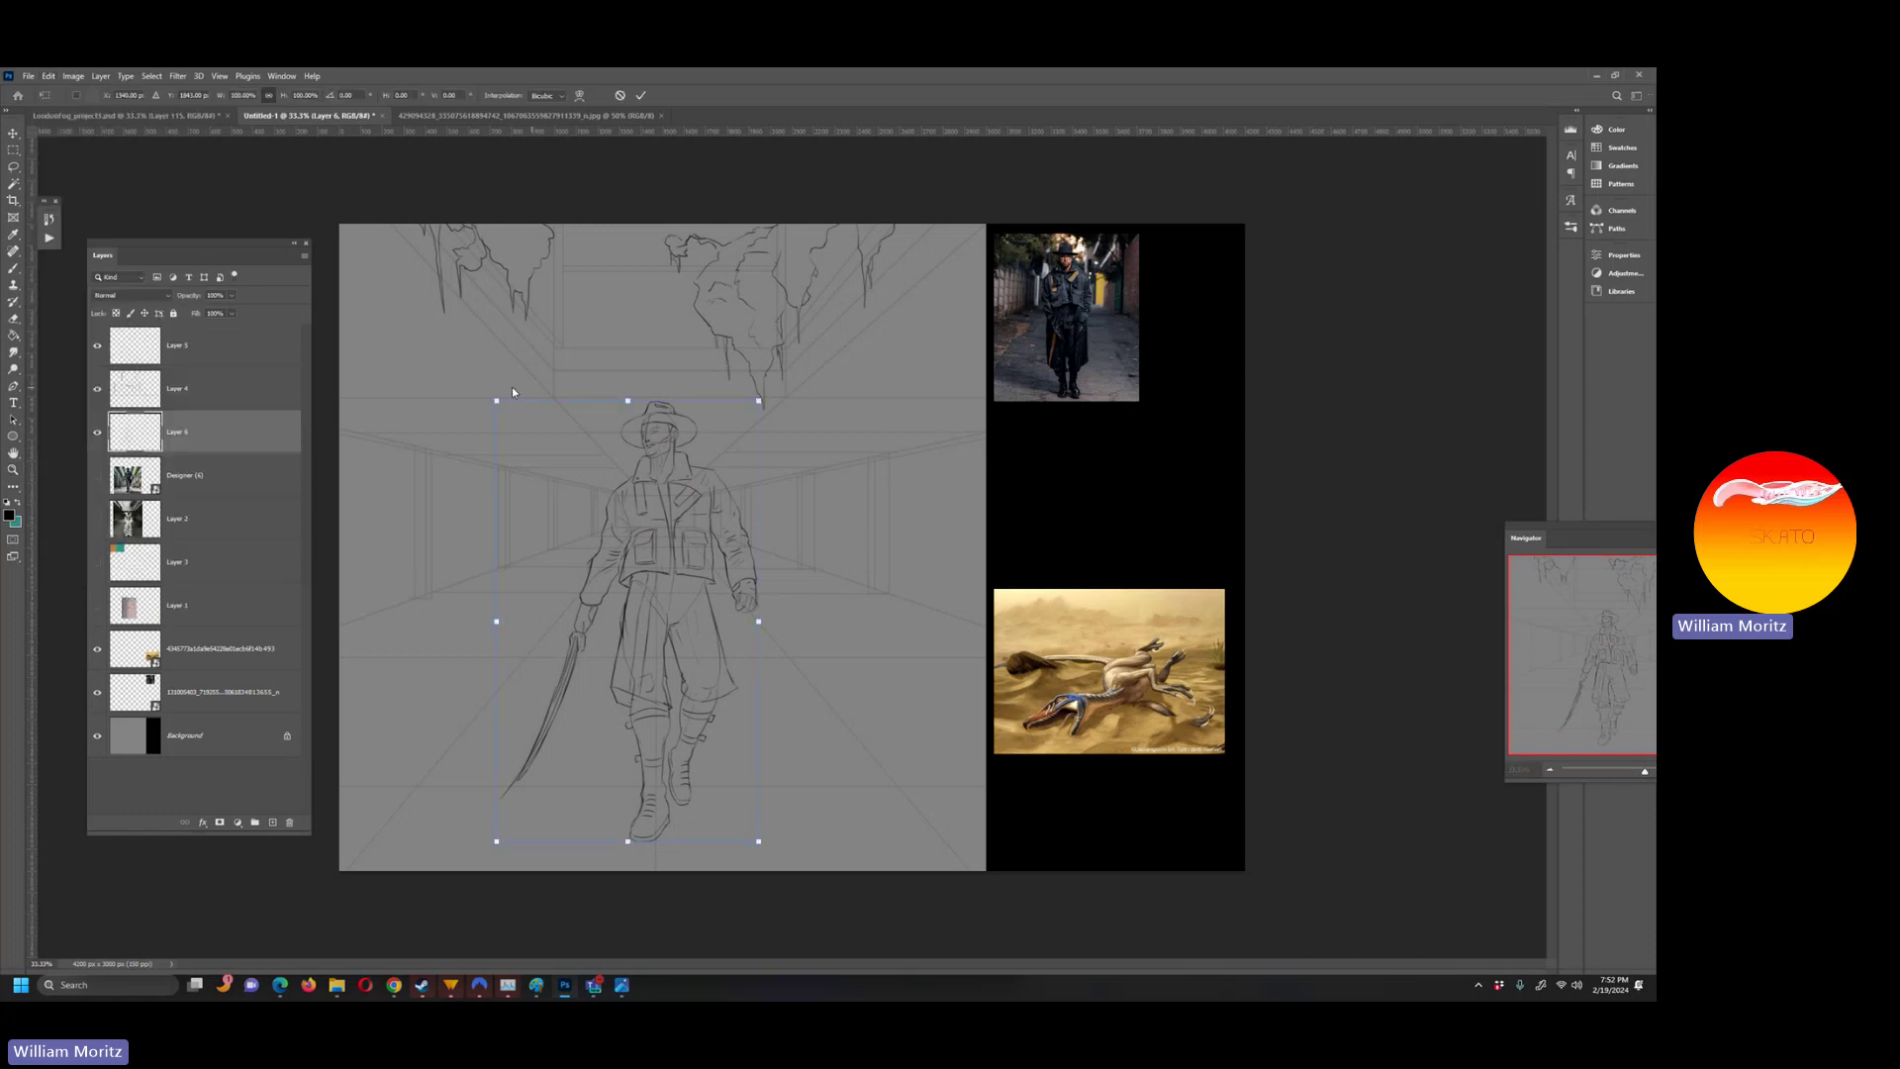
pyautogui.moveTo(495, 403); pyautogui.dragTo(456, 384)
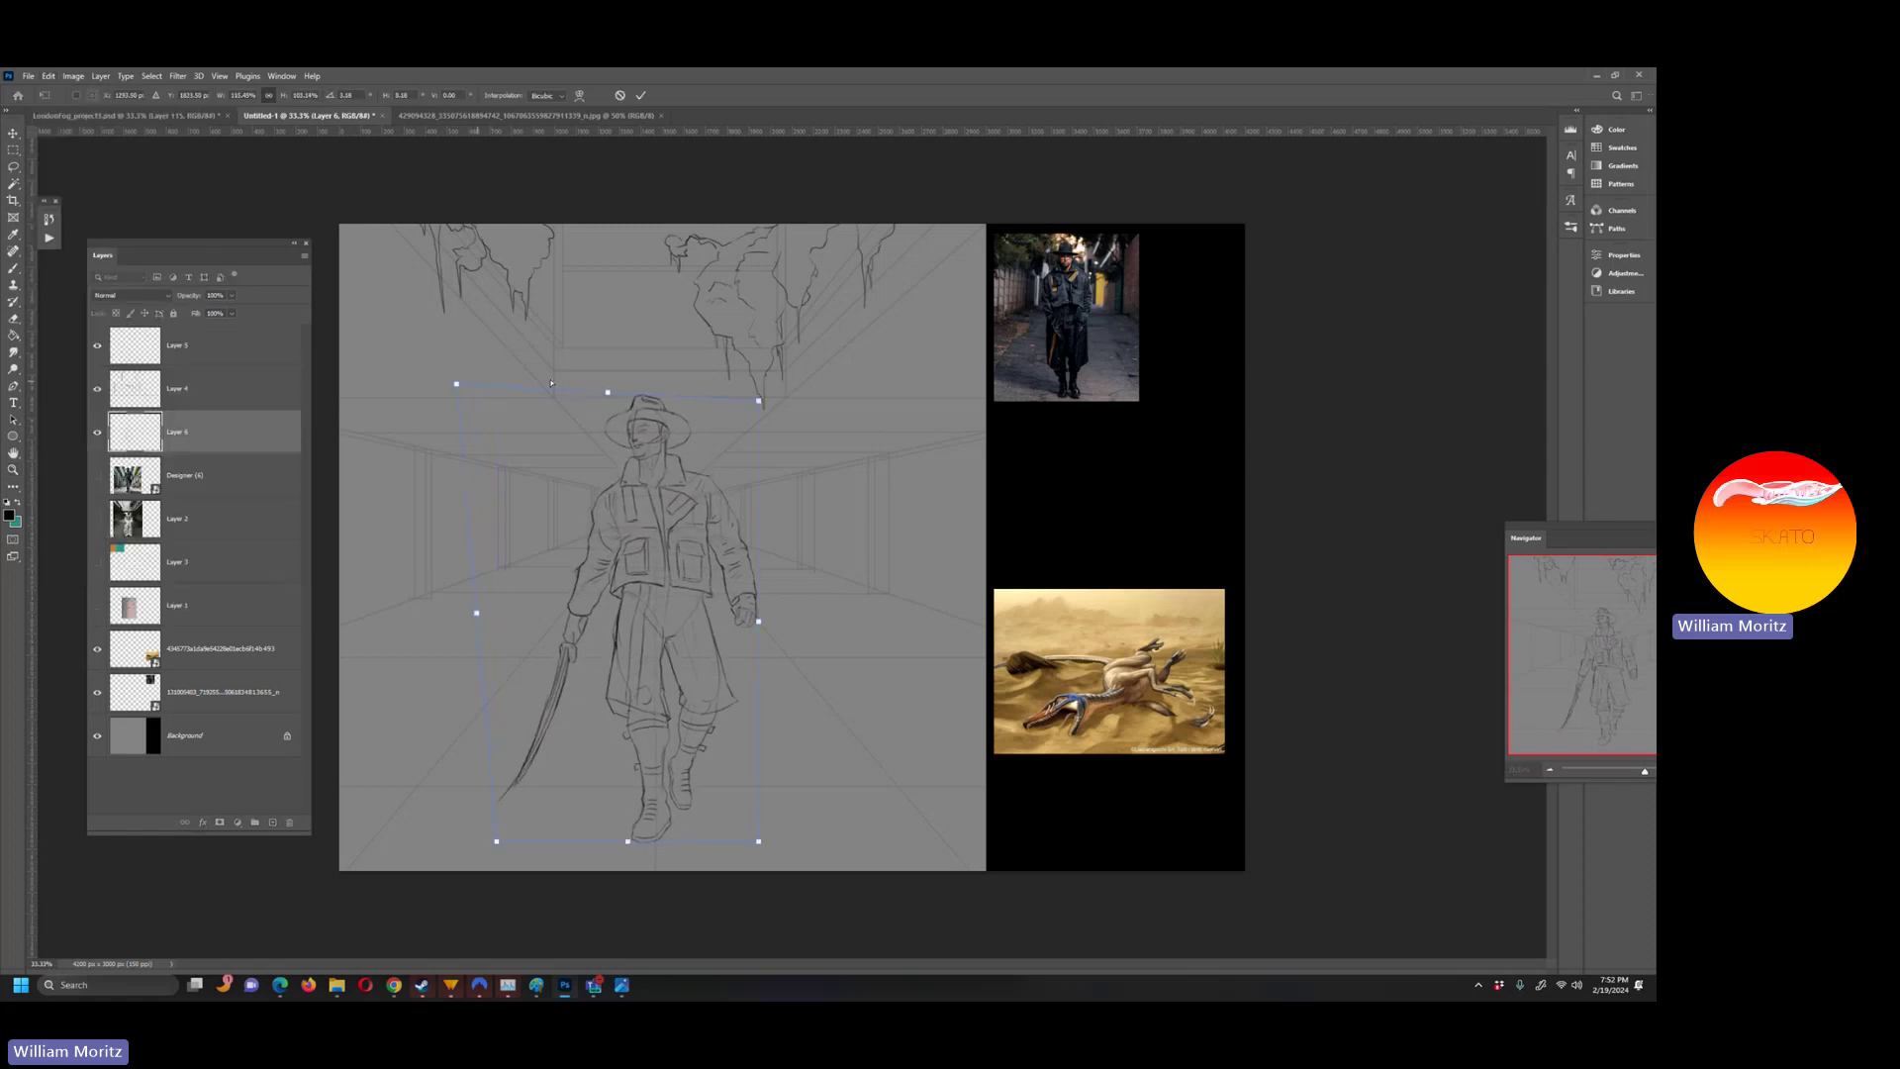
pyautogui.moveTo(762, 402); pyautogui.dragTo(775, 386)
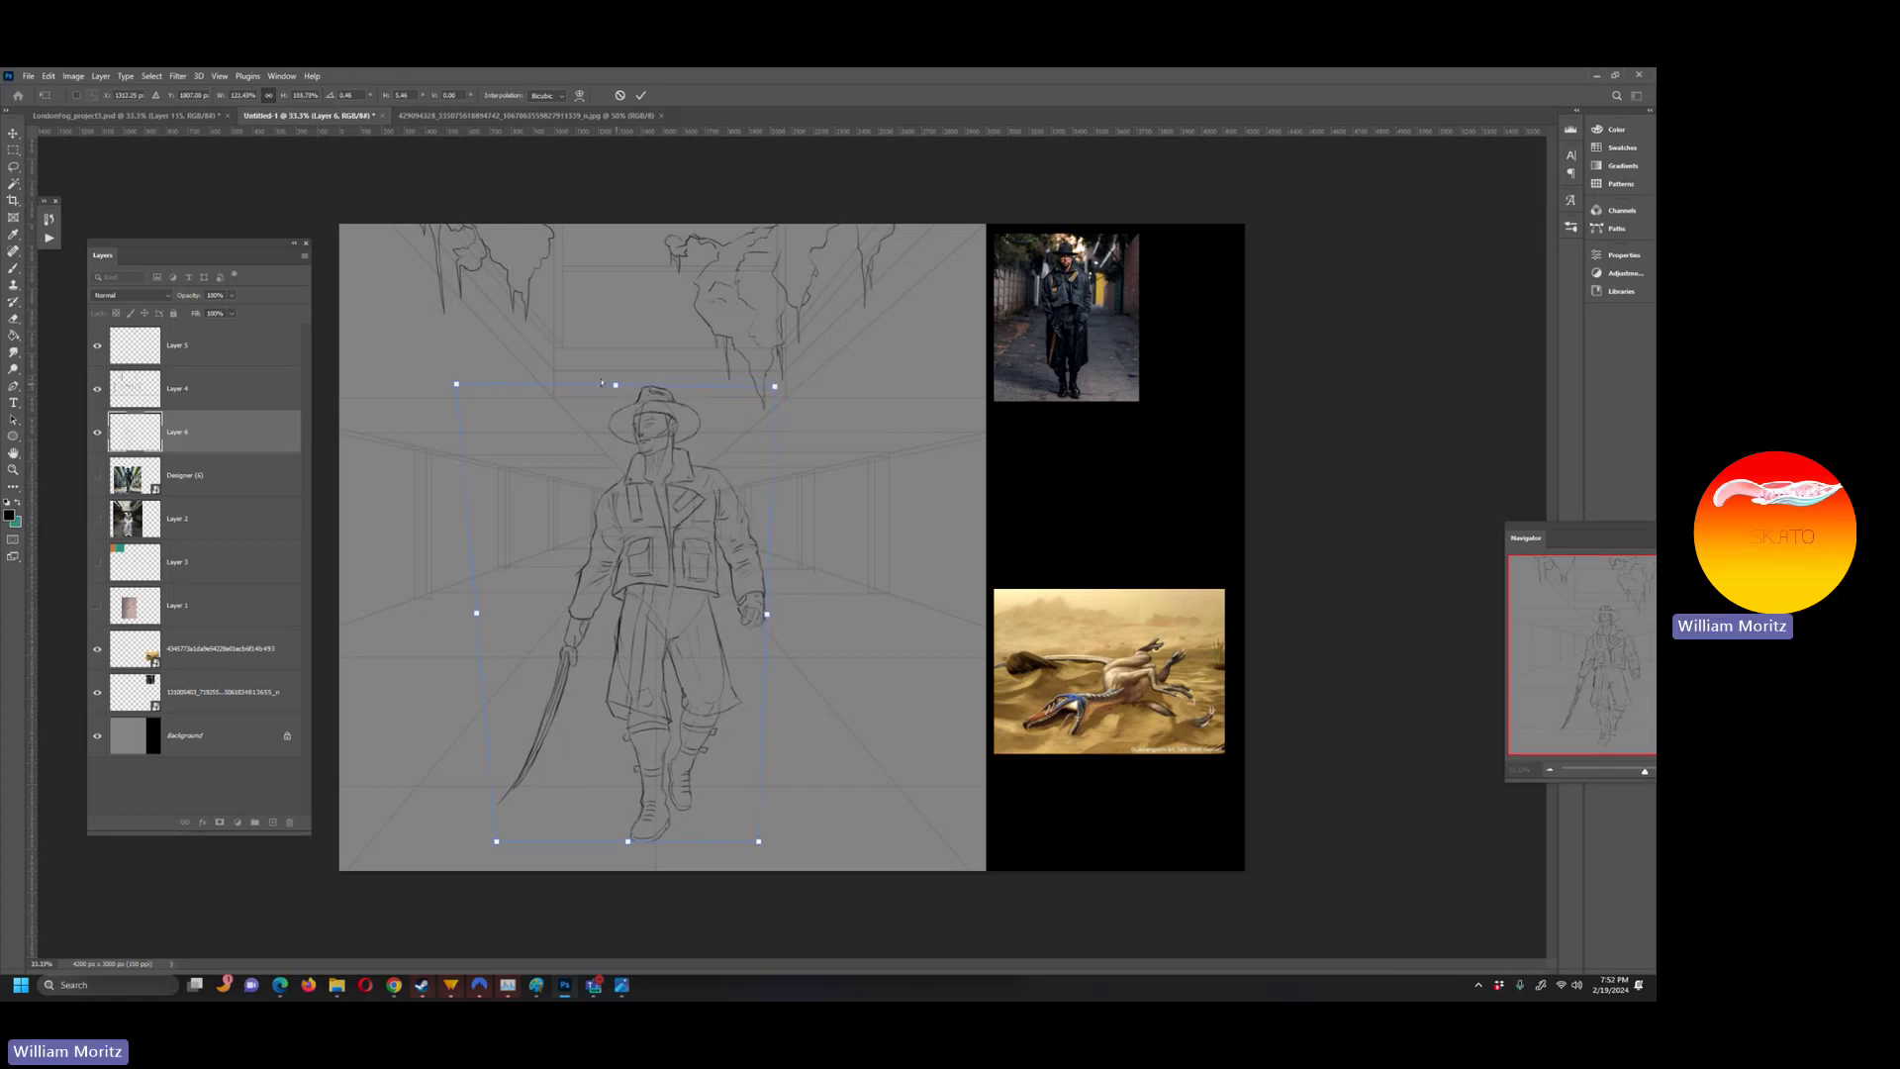
pyautogui.moveTo(609, 386); pyautogui.dragTo(610, 388)
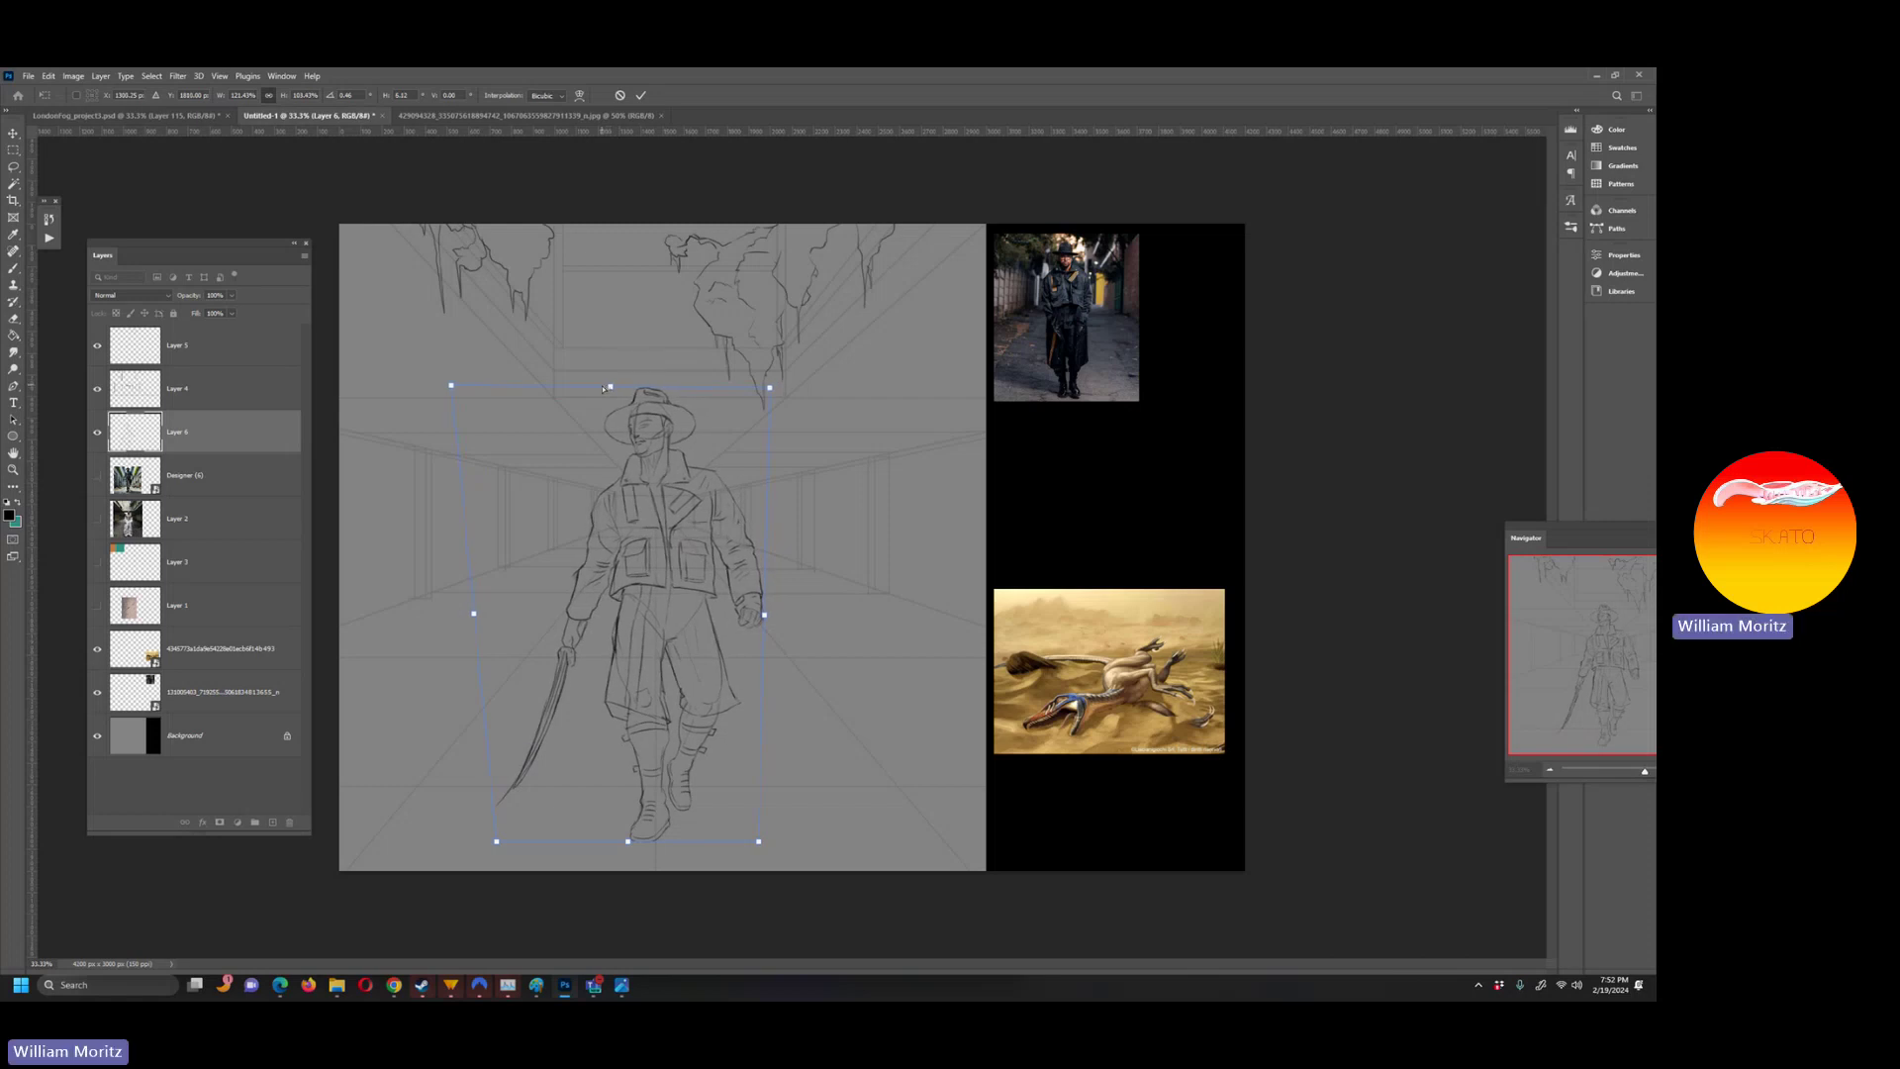
pyautogui.press('Return')
pyautogui.press('z')
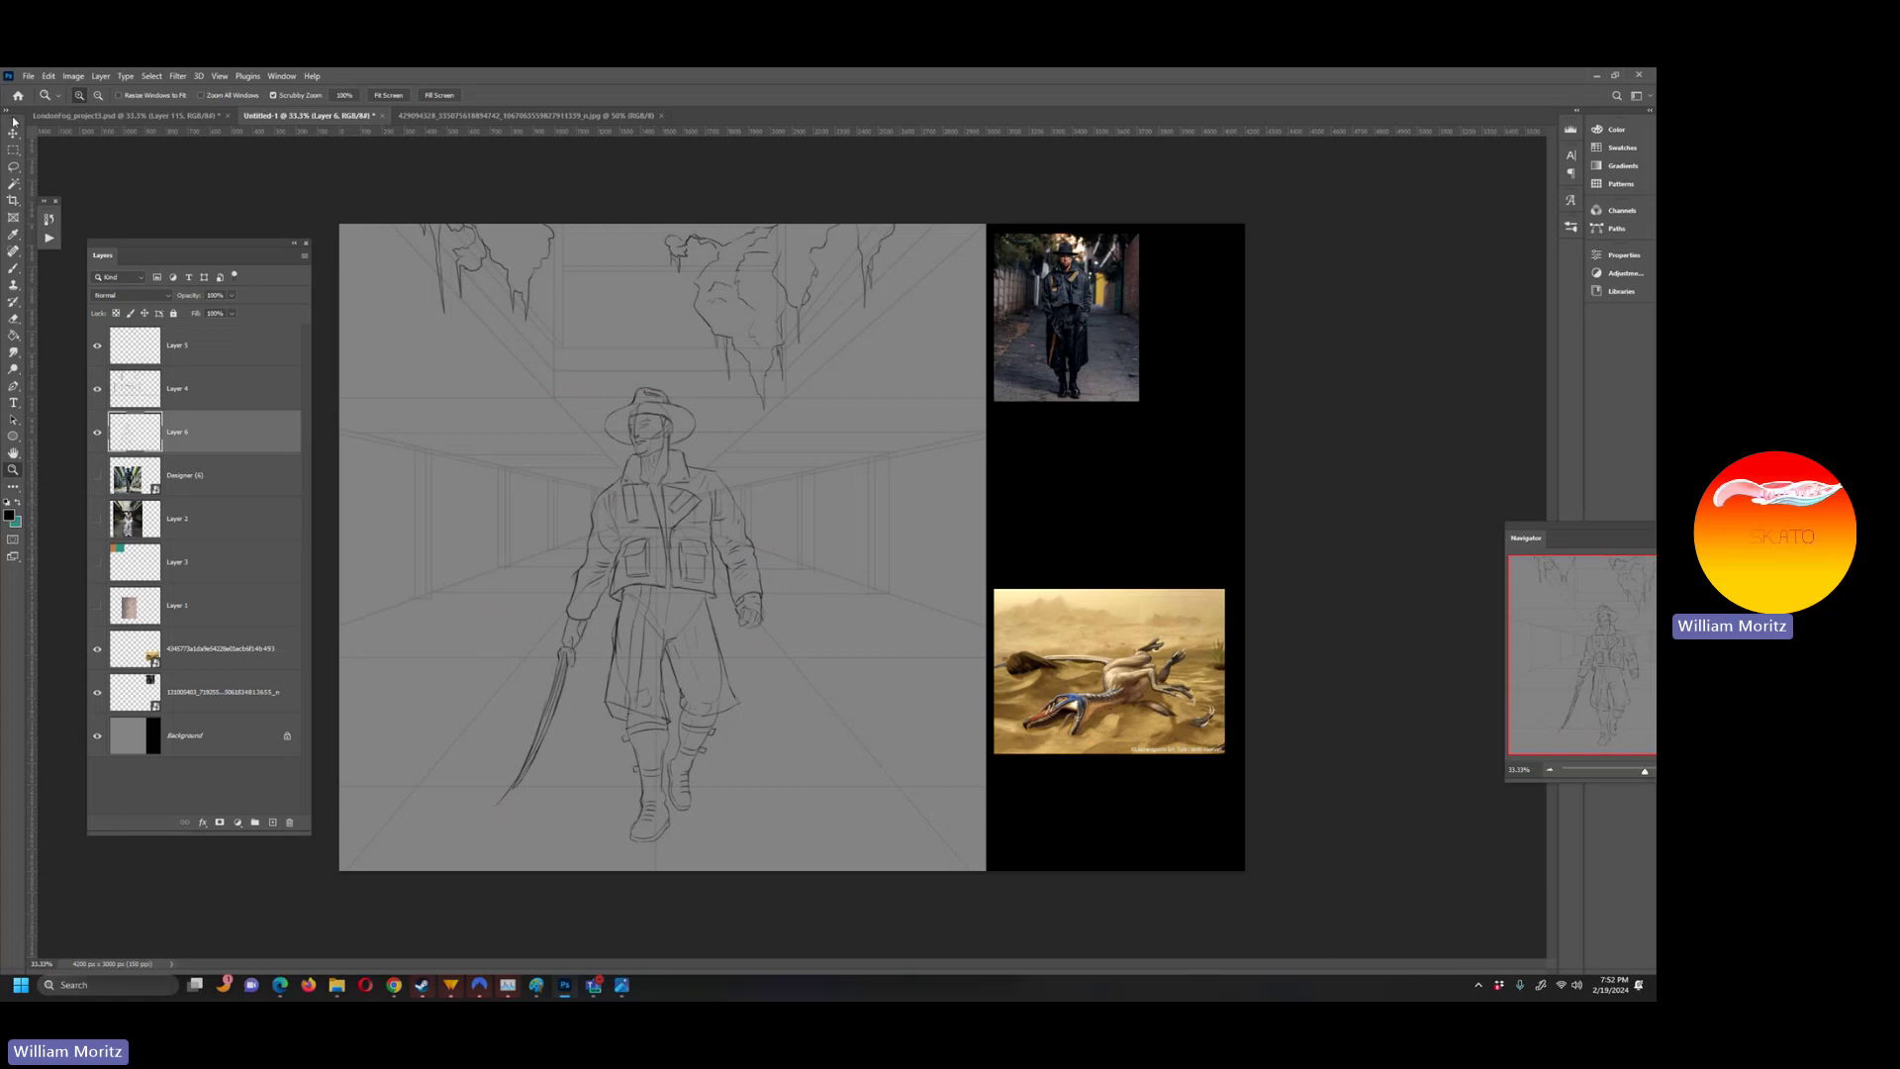
# - Lasso the figure's upper body, arms and sword and distort them, pulling the lower corners inward and upward and raising the top edge slightly
pyautogui.click(13, 167)
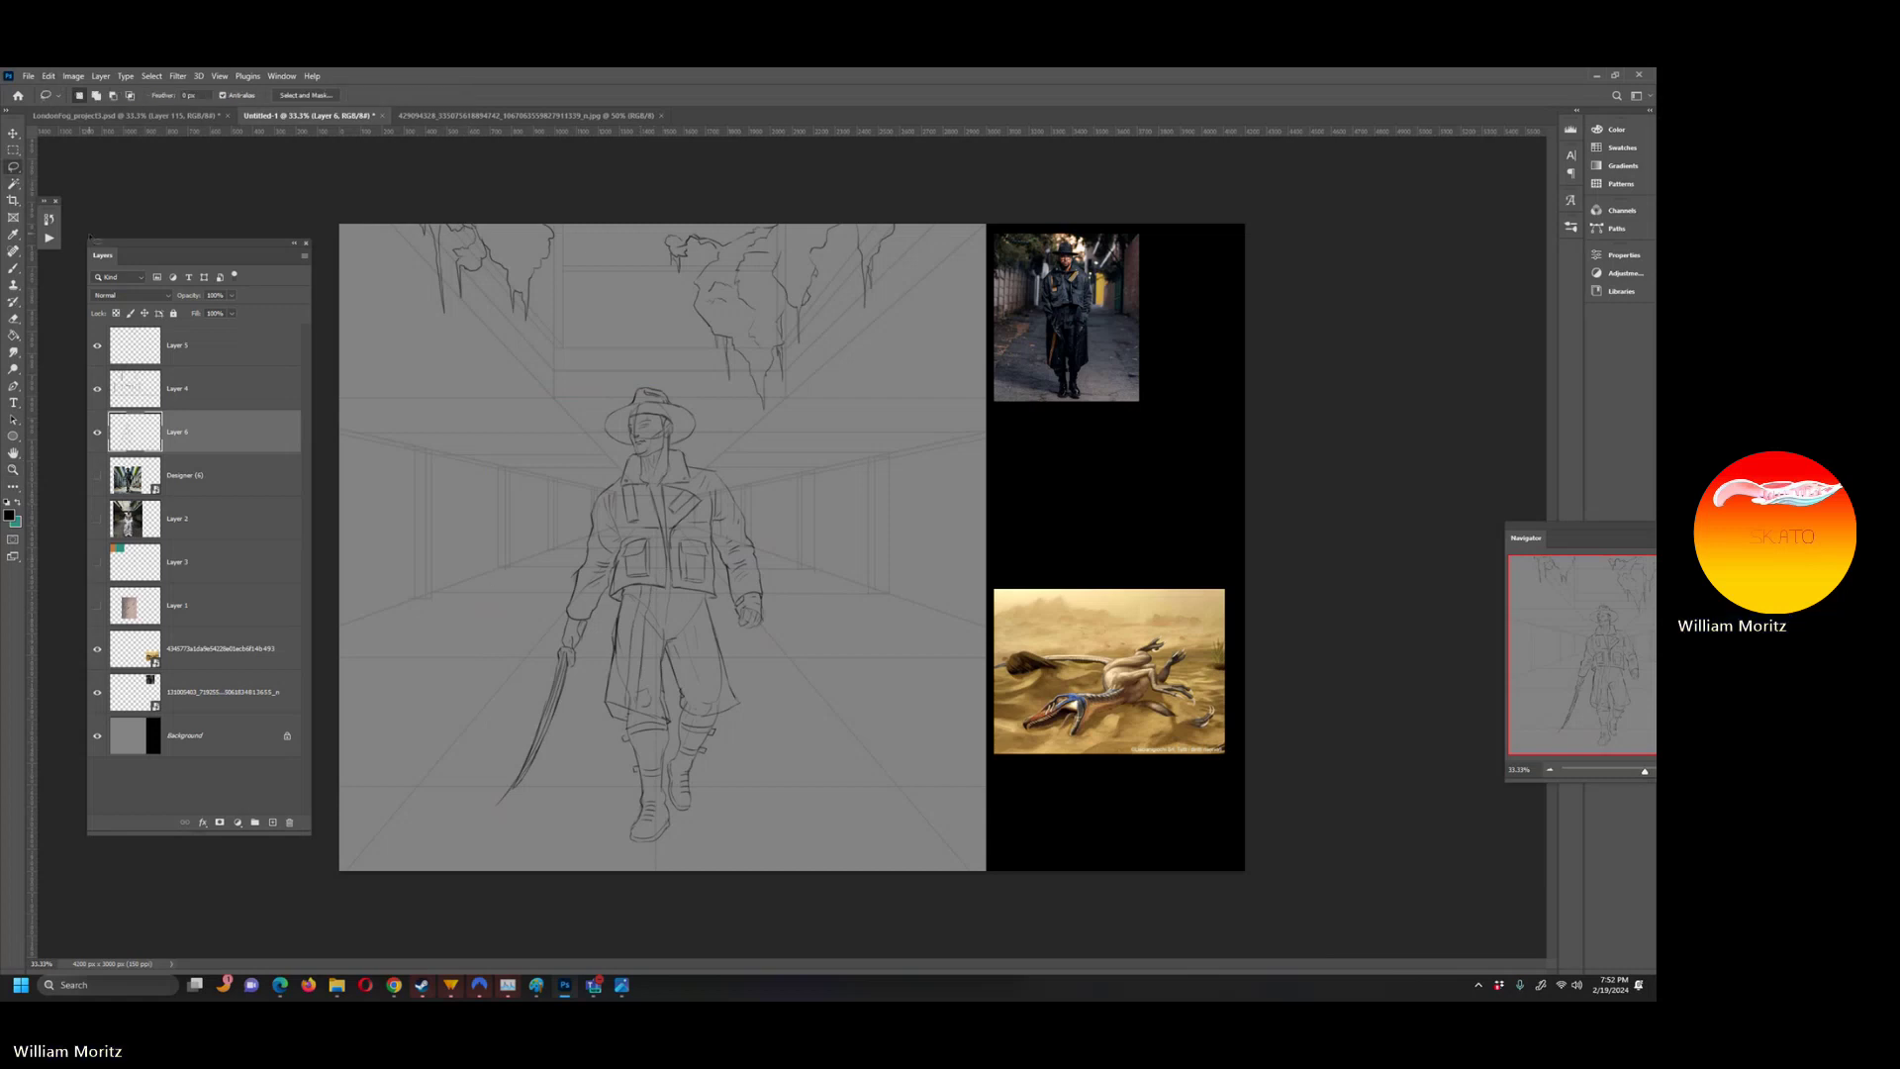
pyautogui.moveTo(716, 602)
pyautogui.mouseDown()
pyautogui.moveTo(620, 596)
pyautogui.moveTo(531, 809)
pyautogui.moveTo(435, 712)
pyautogui.moveTo(568, 380)
pyautogui.moveTo(785, 407)
pyautogui.moveTo(813, 656)
pyautogui.moveTo(758, 691)
pyautogui.moveTo(711, 599)
pyautogui.mouseUp()
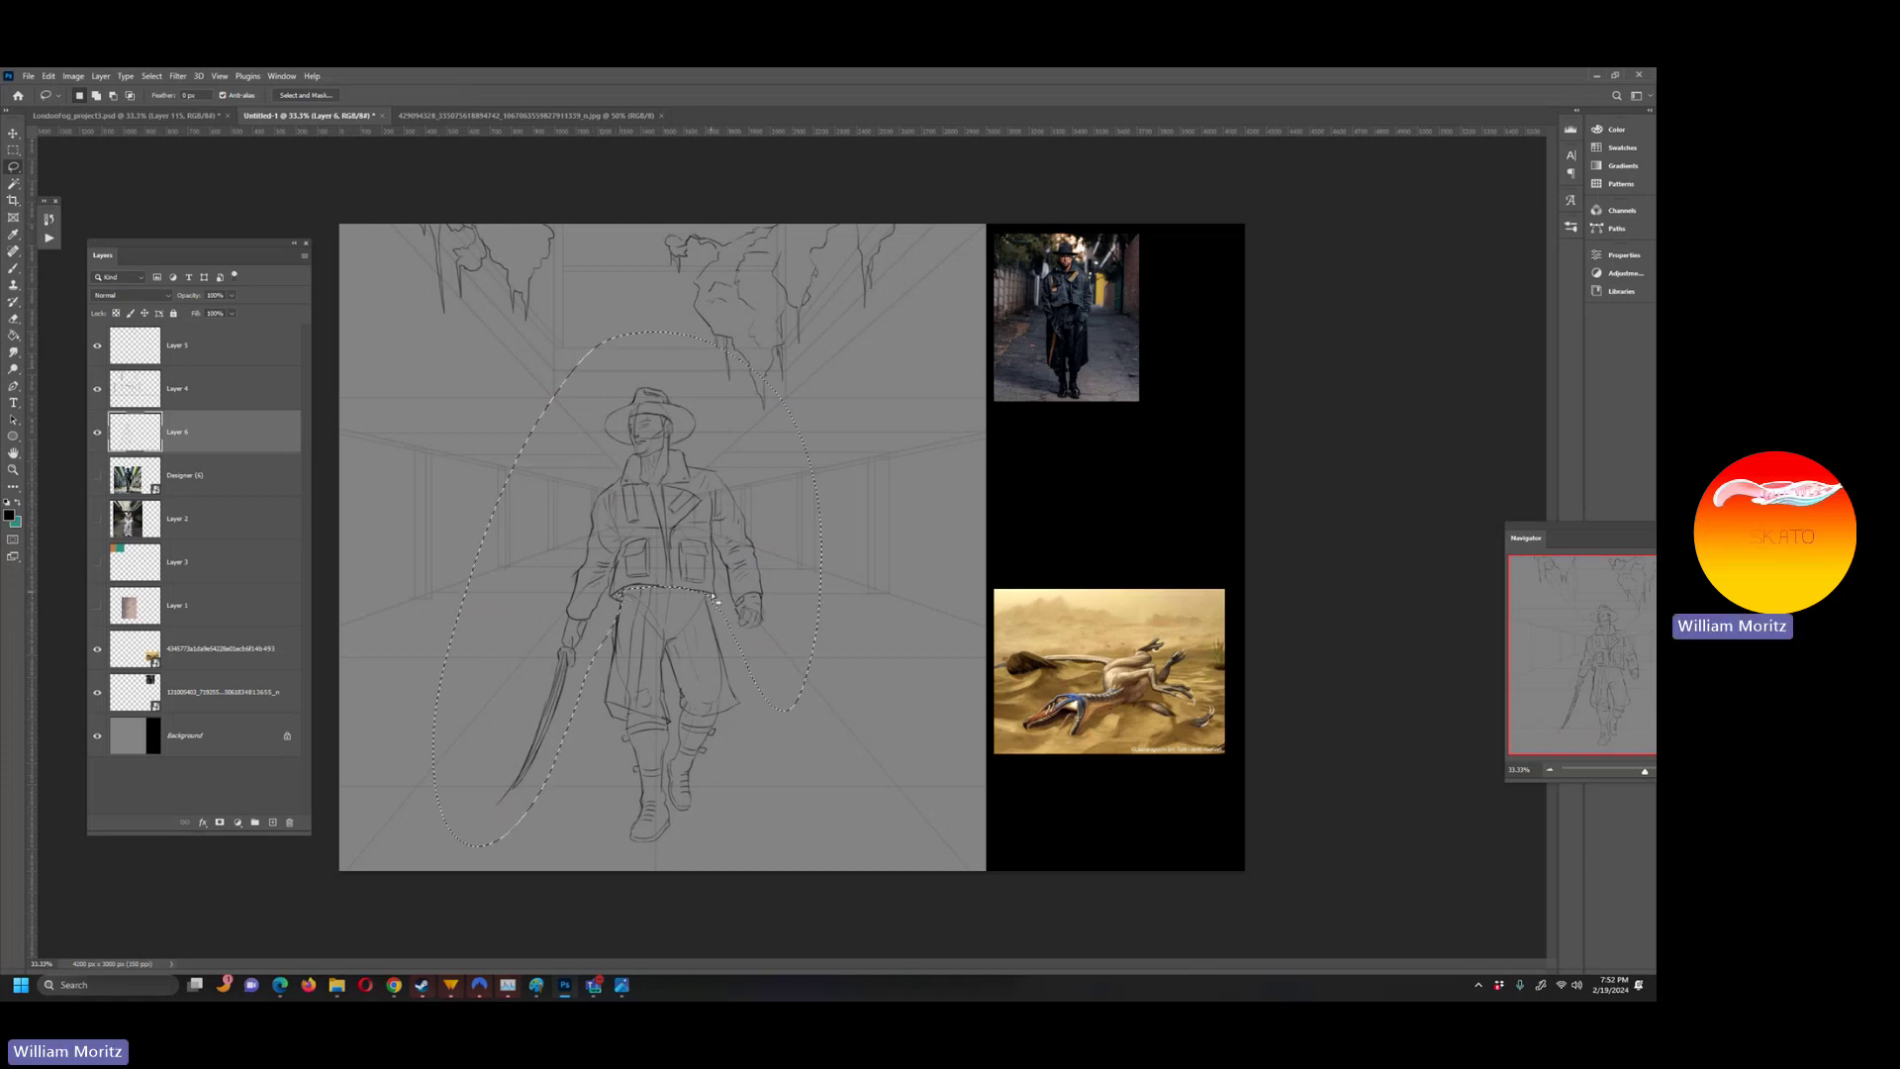
pyautogui.click(49, 77)
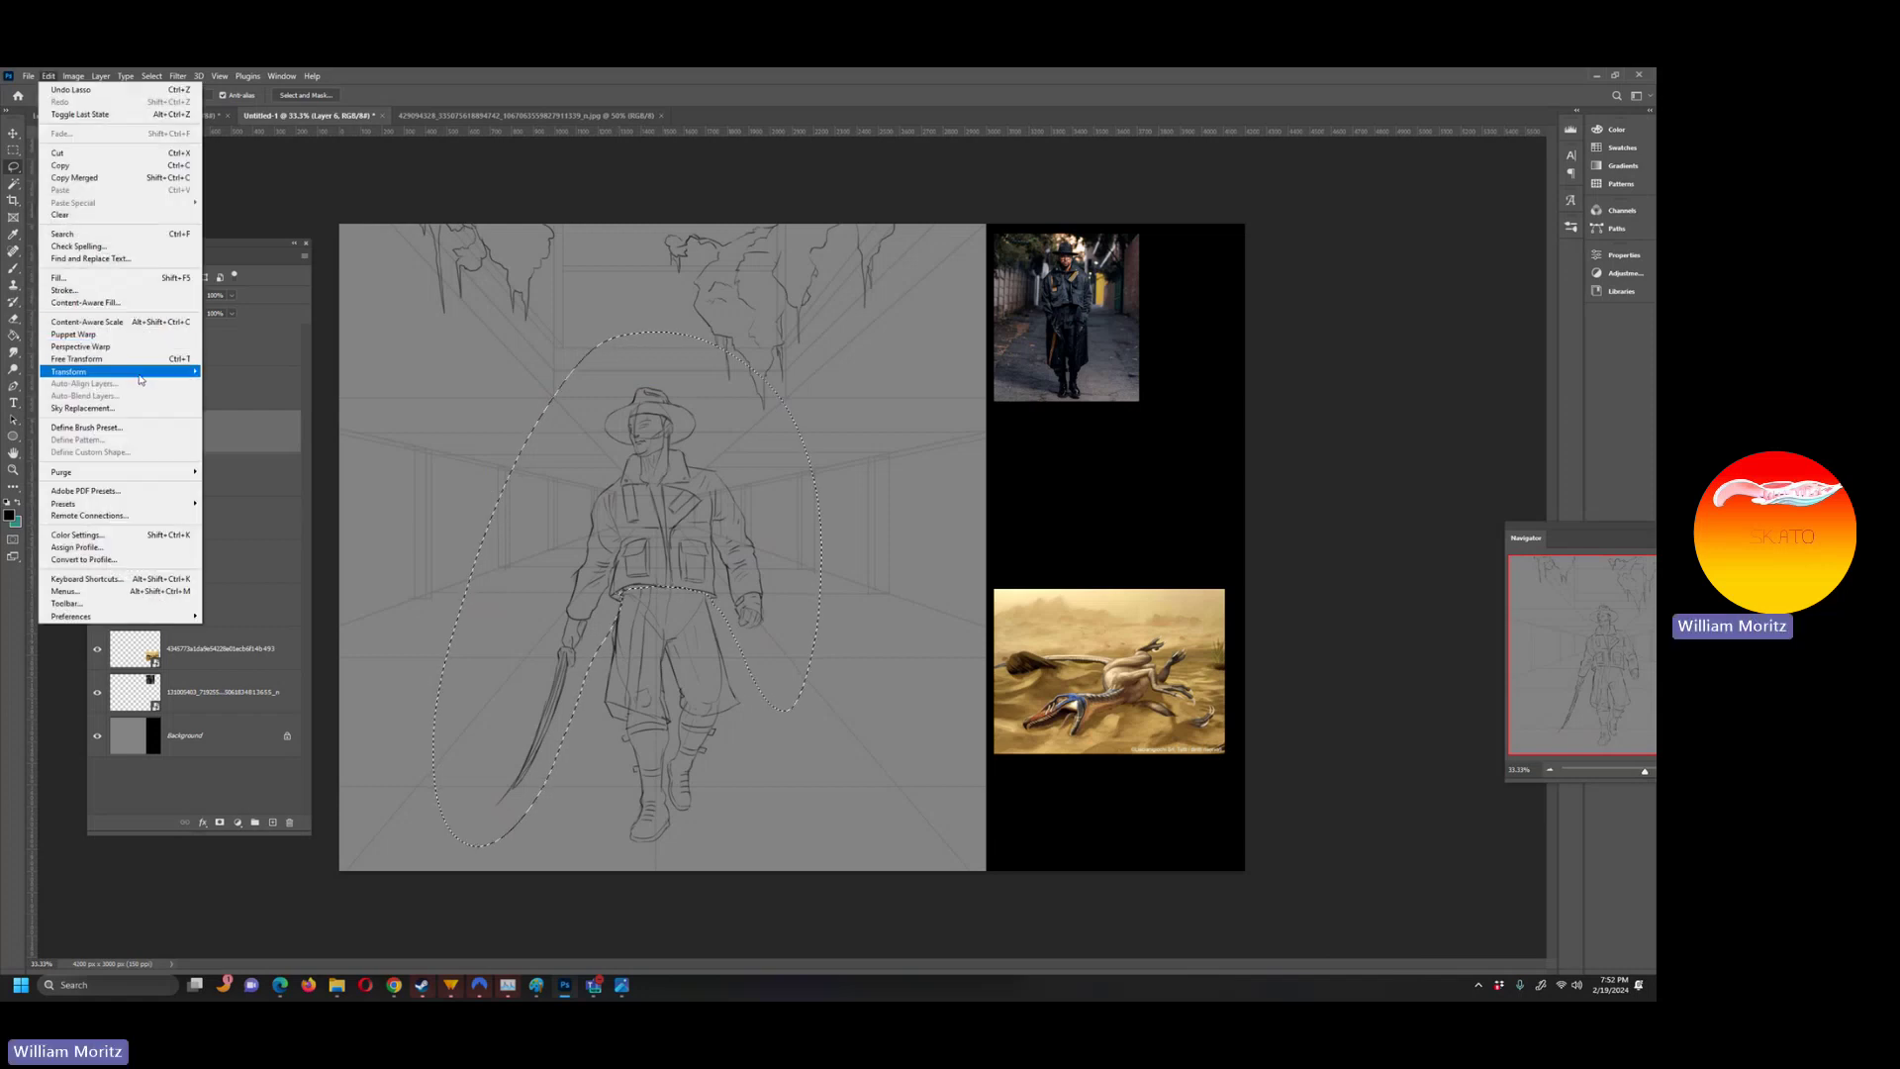
pyautogui.moveTo(148, 371)
pyautogui.click(246, 416)
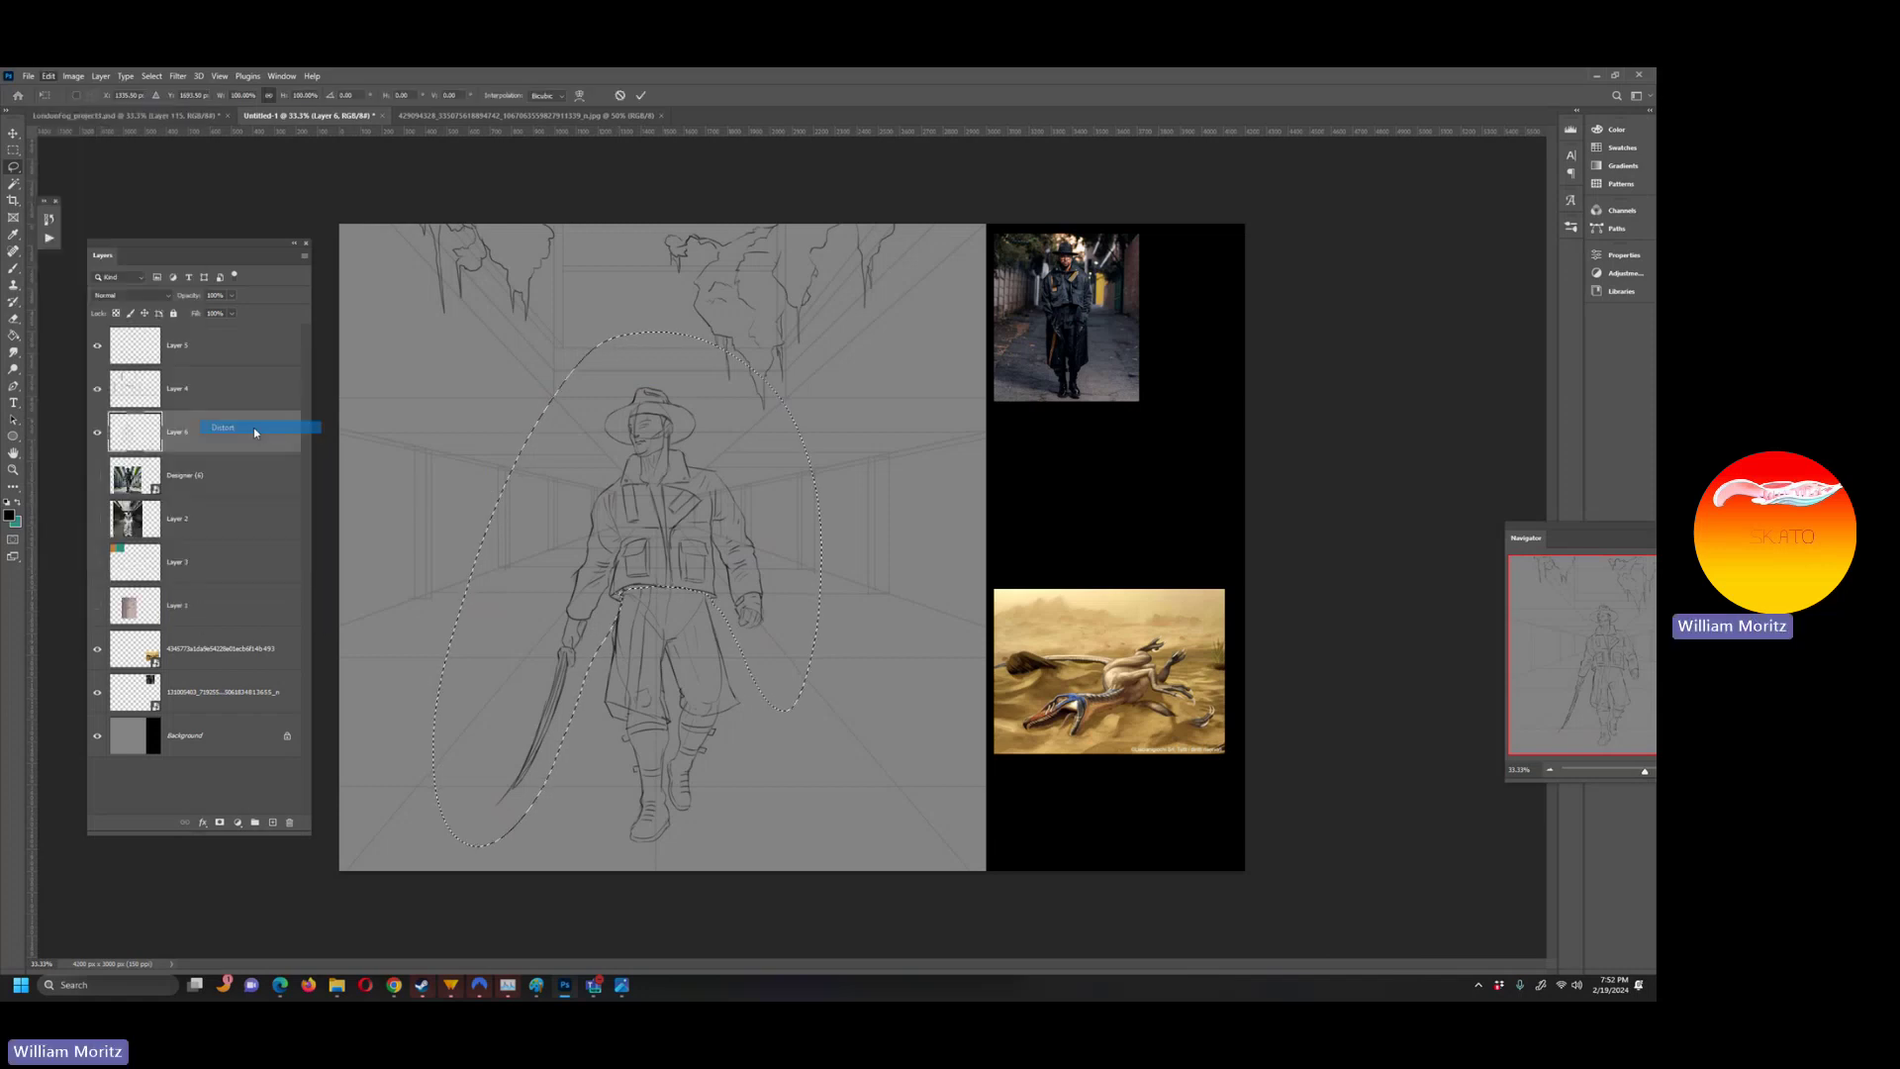
pyautogui.moveTo(431, 338); pyautogui.dragTo(433, 342)
pyautogui.moveTo(432, 846); pyautogui.dragTo(457, 813)
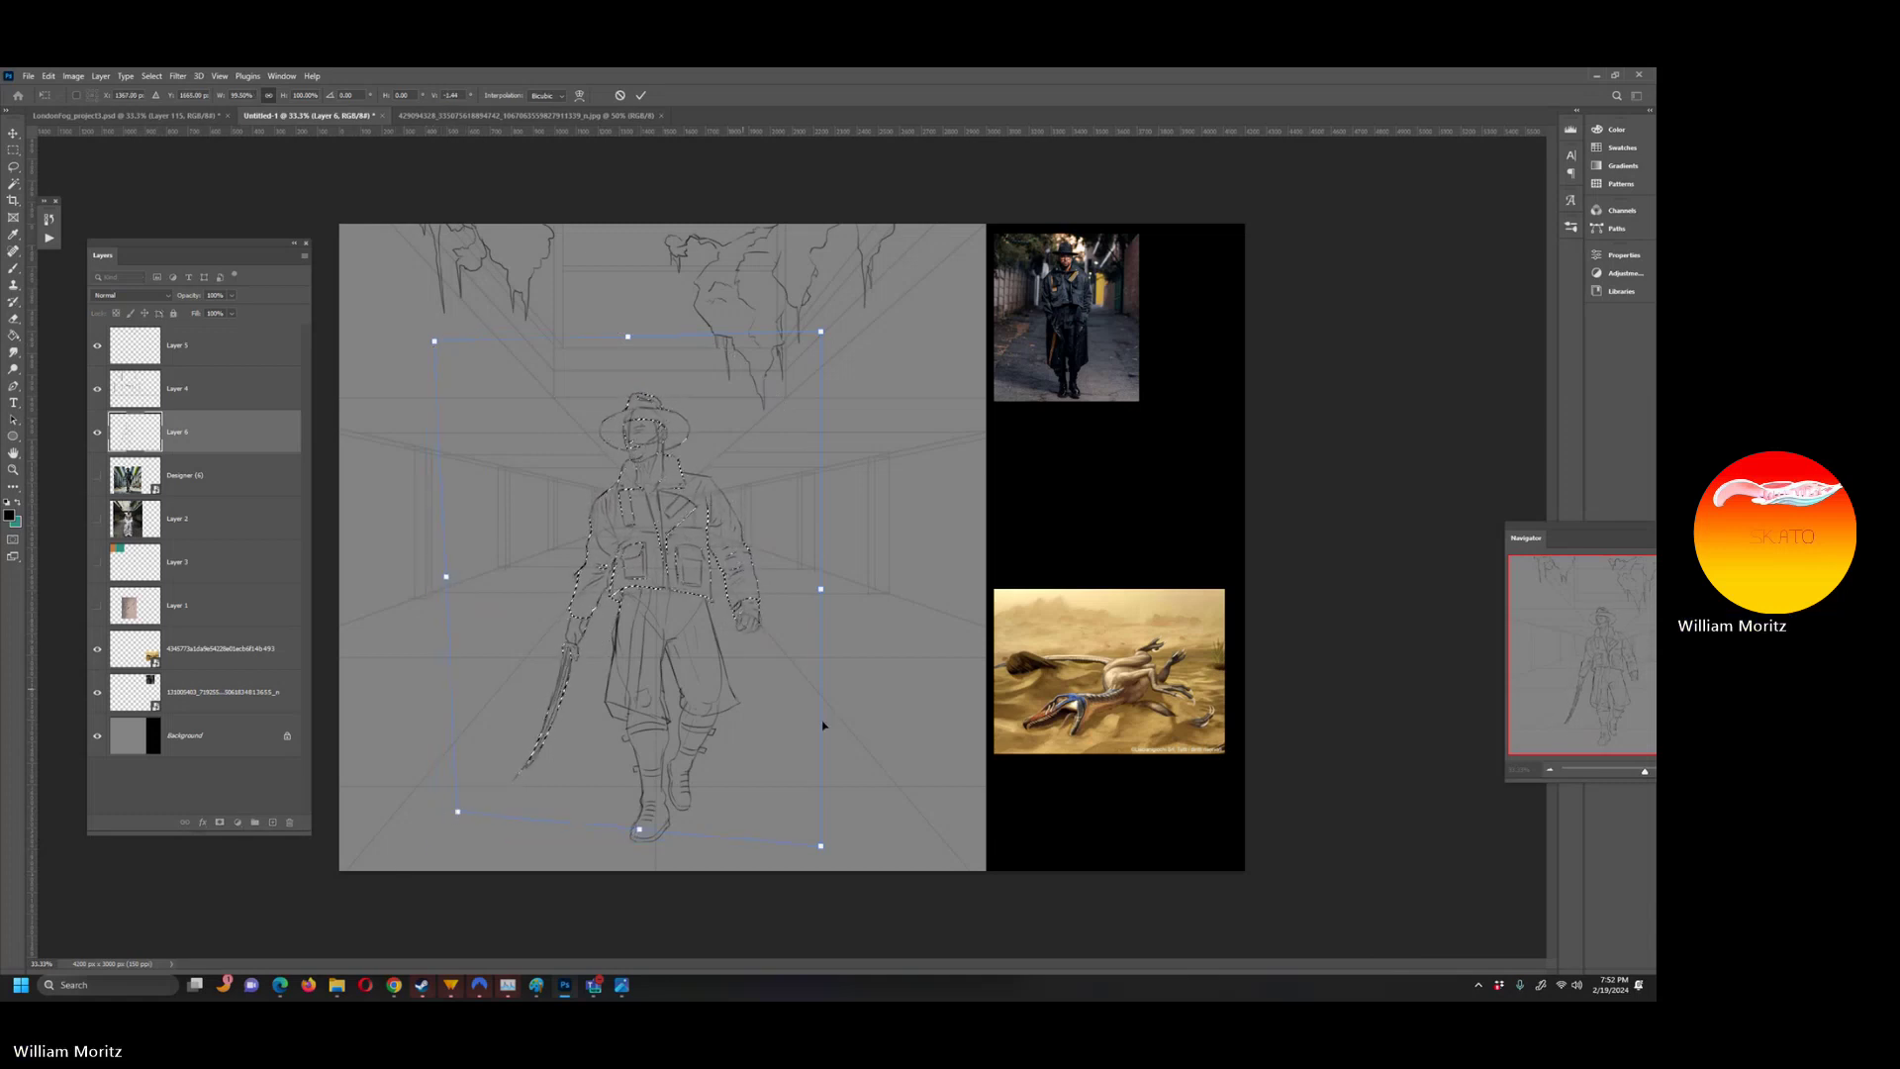
pyautogui.moveTo(821, 846); pyautogui.dragTo(815, 826)
pyautogui.moveTo(628, 336); pyautogui.dragTo(627, 323)
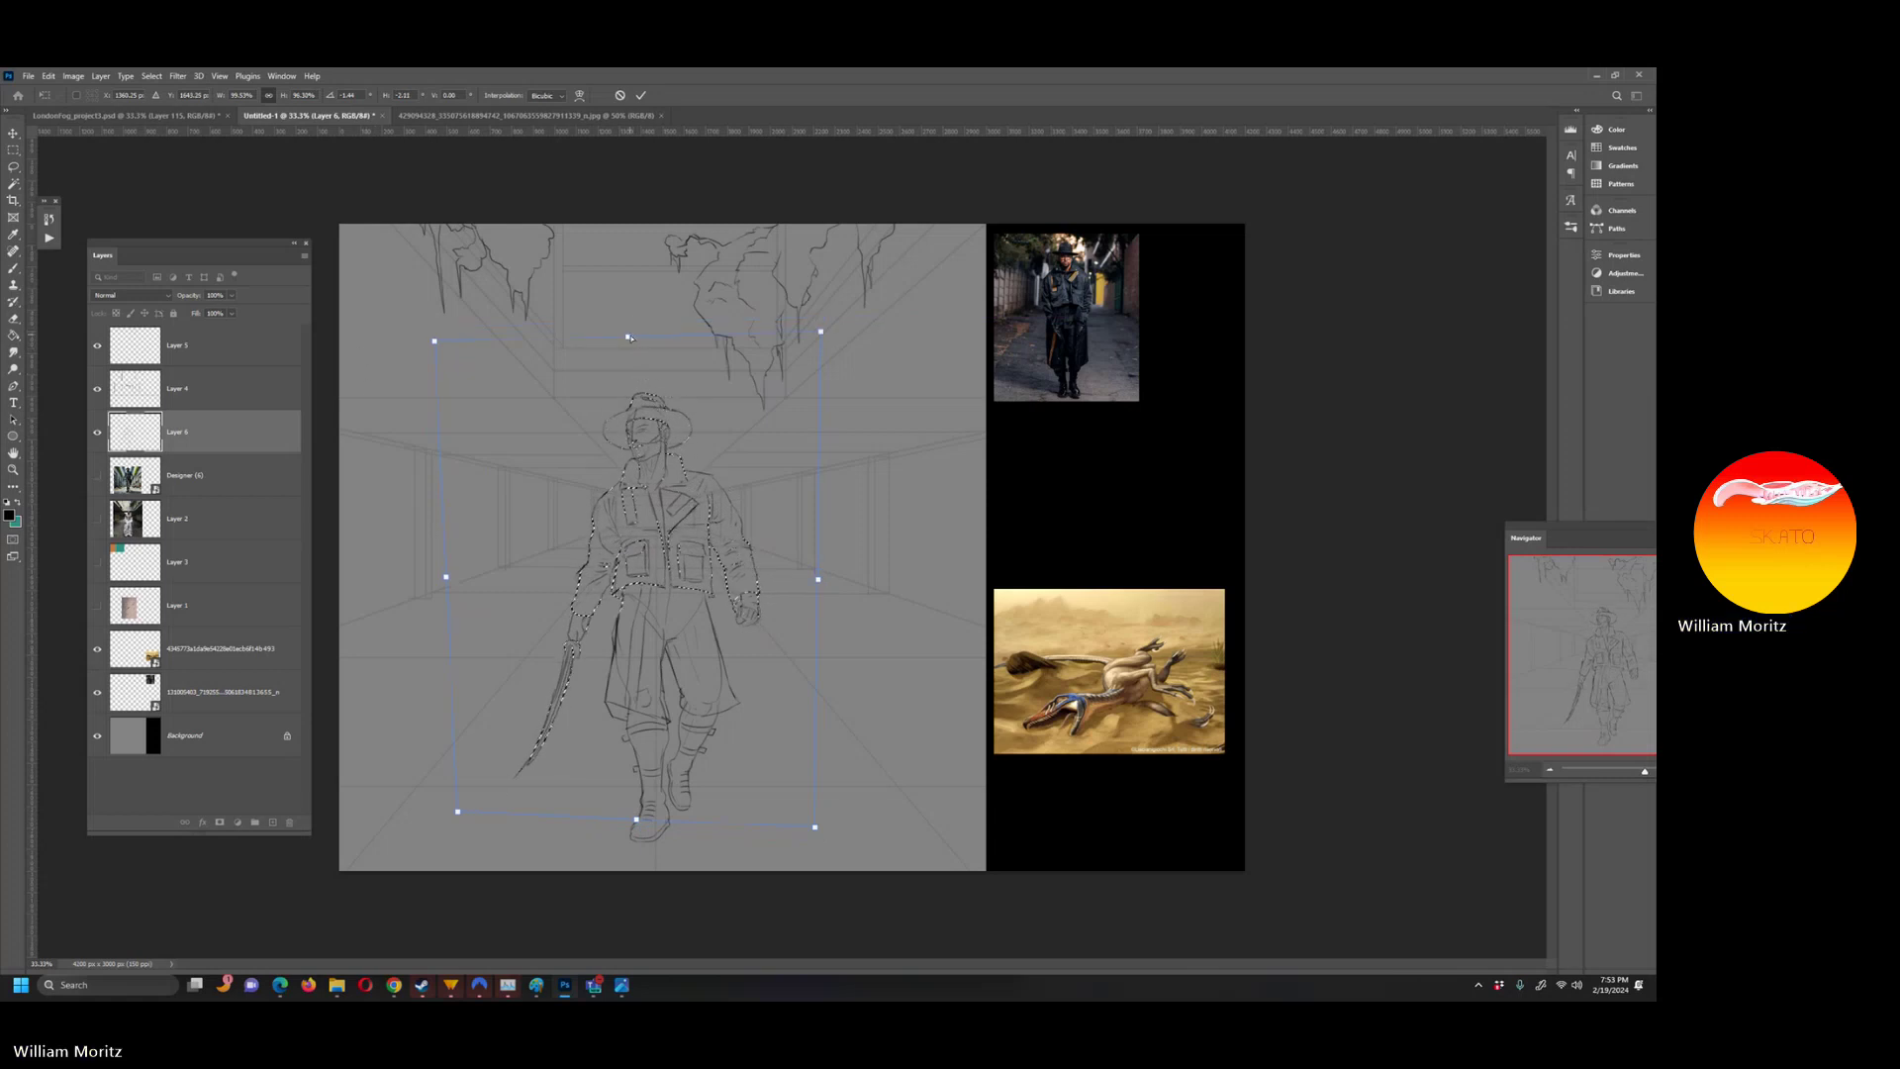
pyautogui.moveTo(628, 322); pyautogui.dragTo(629, 333)
pyautogui.press('Return')
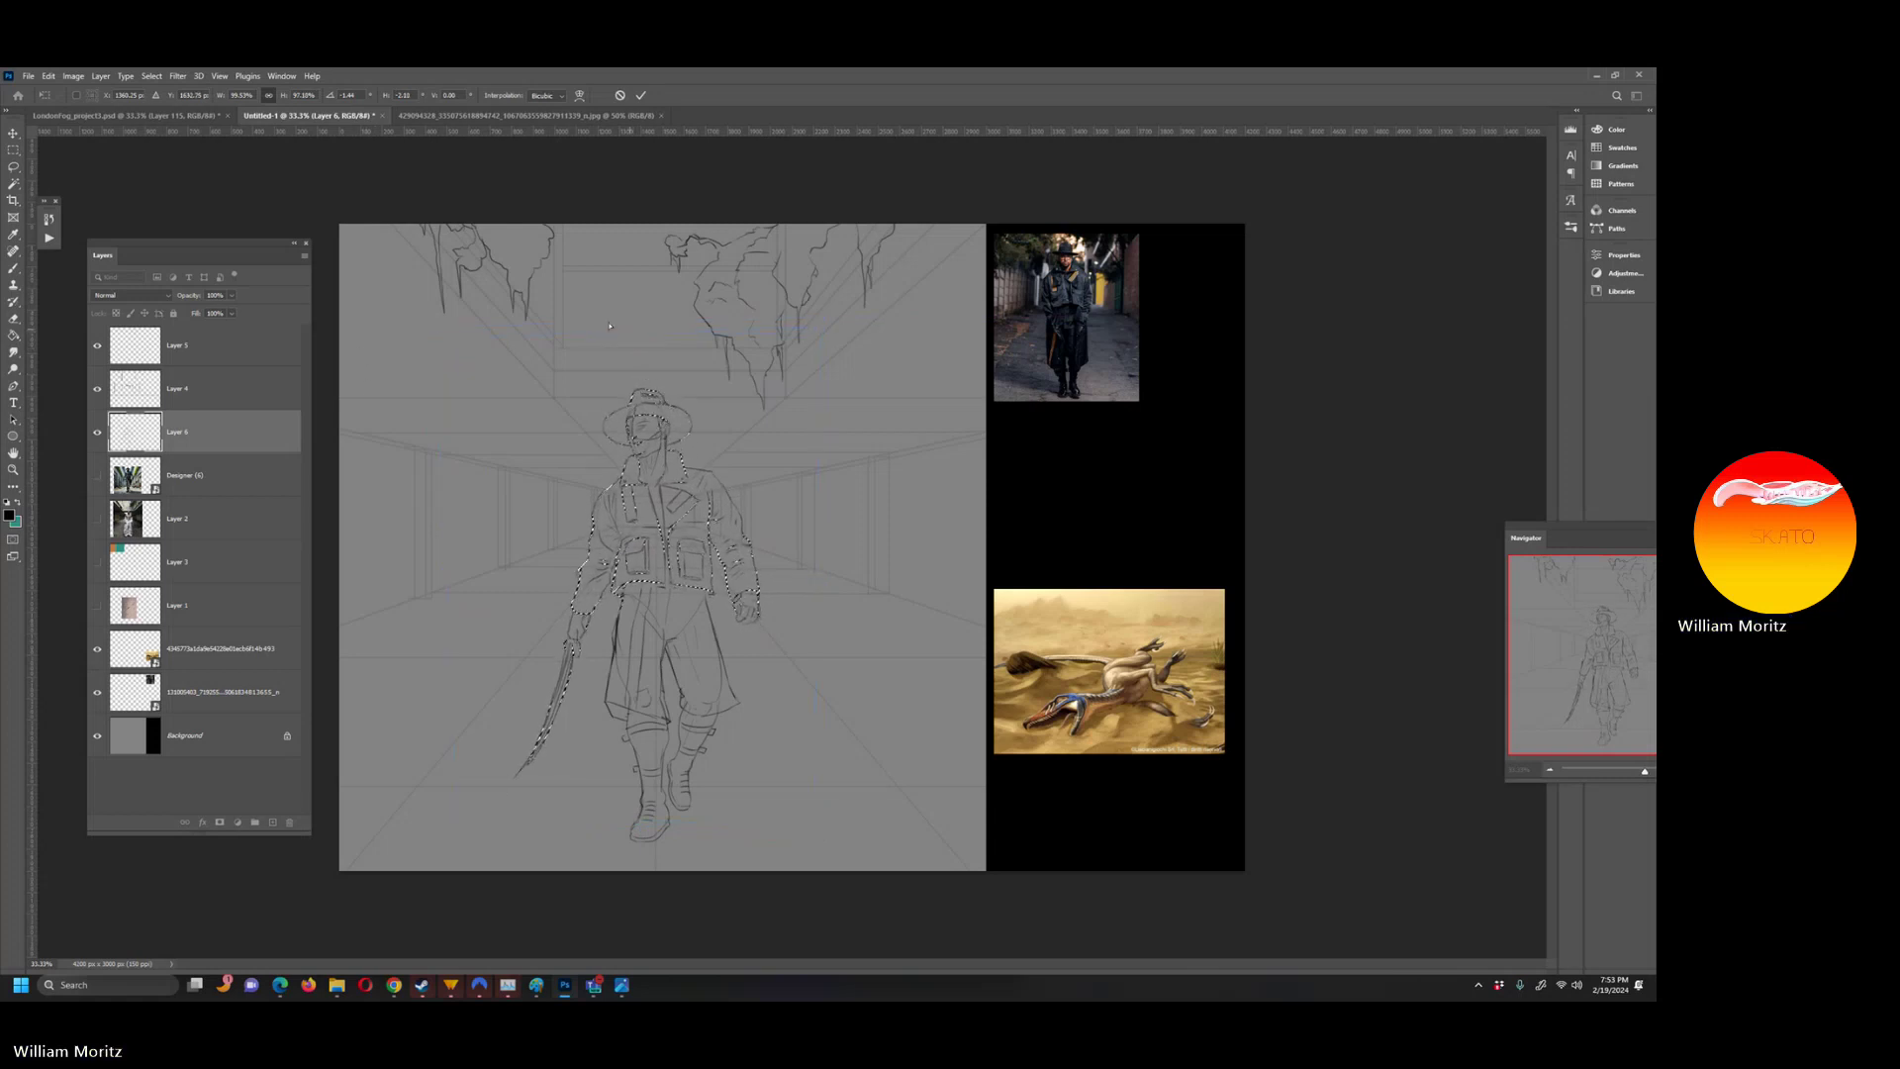
# - Commit the upper-body distortion, clear the selection, and check the figure by toggling Layer 6's visibility
pyautogui.hotkey('ctrl', 'd')
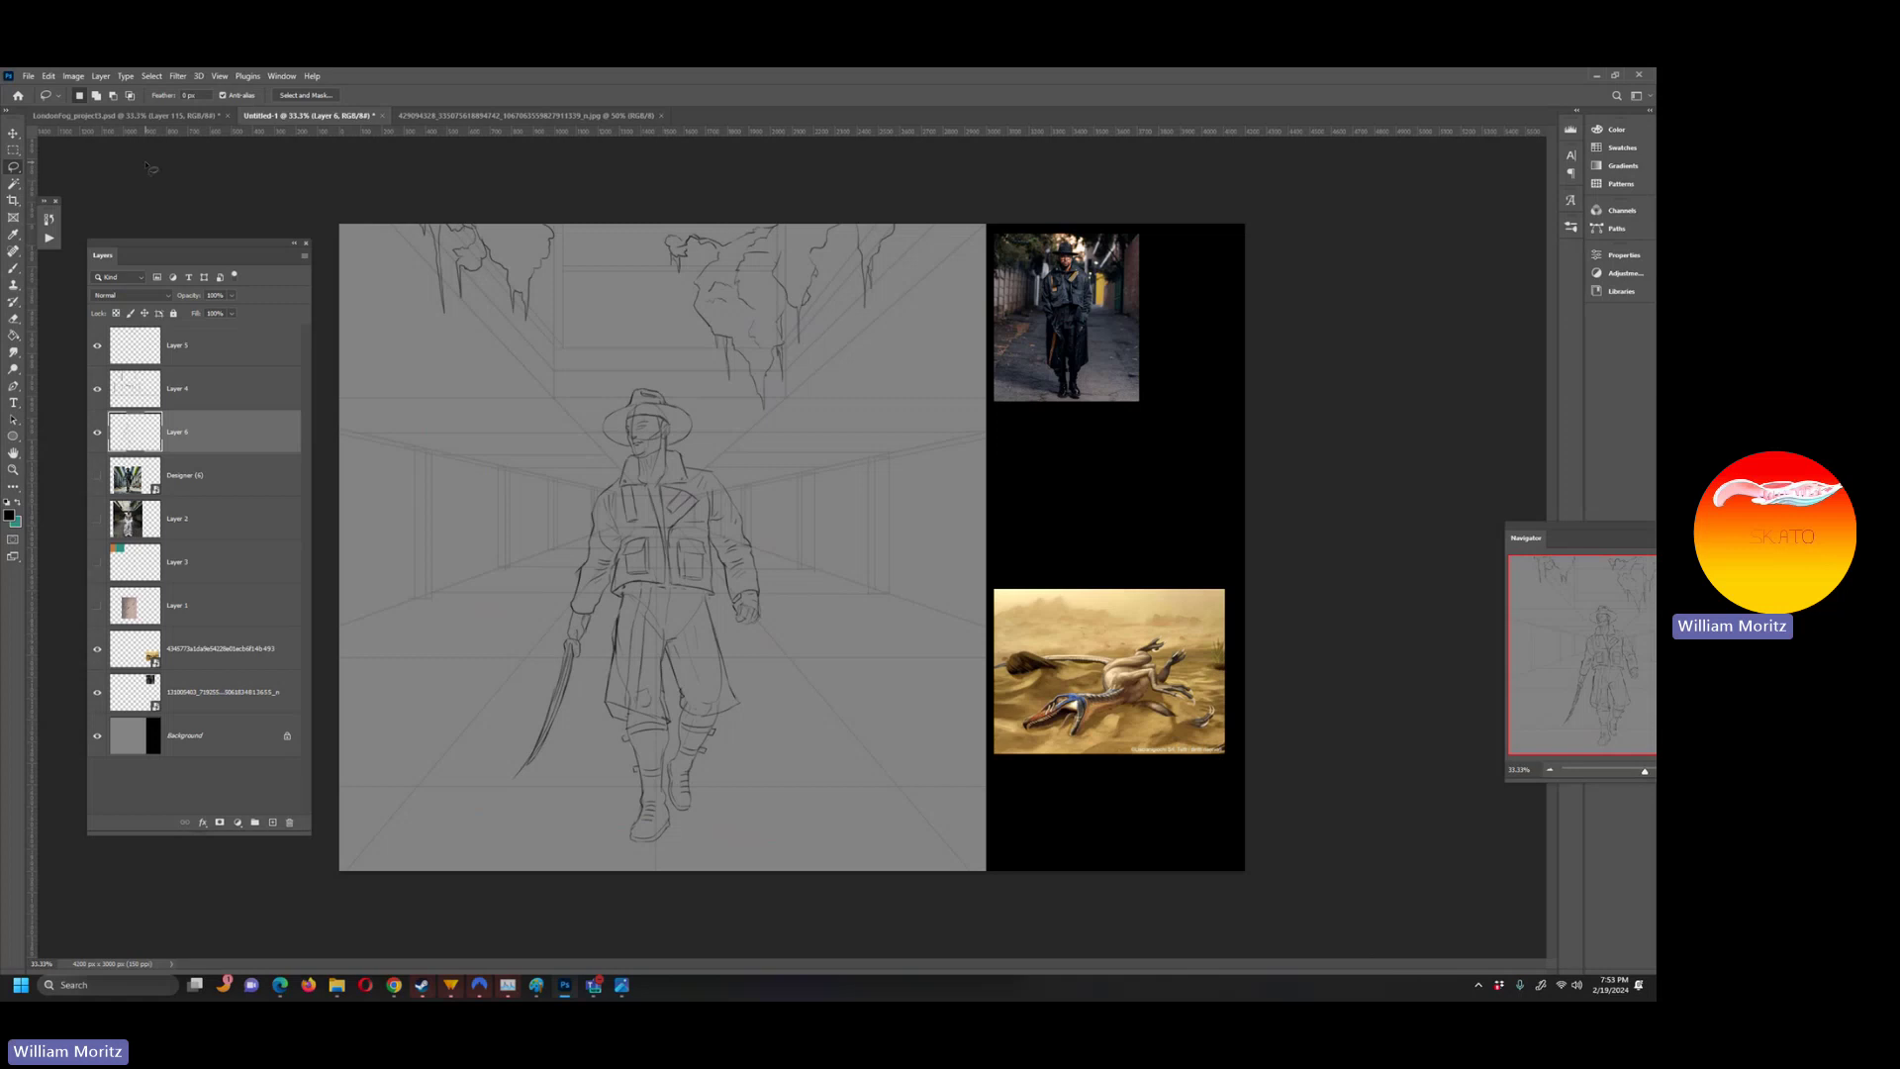
pyautogui.click(97, 478)
pyautogui.click(100, 435)
pyautogui.click(100, 435)
# - Move the desert dinosaur reference picture into the scene beside the figure's hand and lower its opacity to 17%
pyautogui.press('v')
pyautogui.rightClick(1067, 675)
pyautogui.click(1086, 683)
pyautogui.moveTo(942, 662)
pyautogui.mouseDown()
pyautogui.moveTo(682, 577)
pyautogui.moveTo(699, 605)
pyautogui.mouseUp()
pyautogui.click(231, 294)
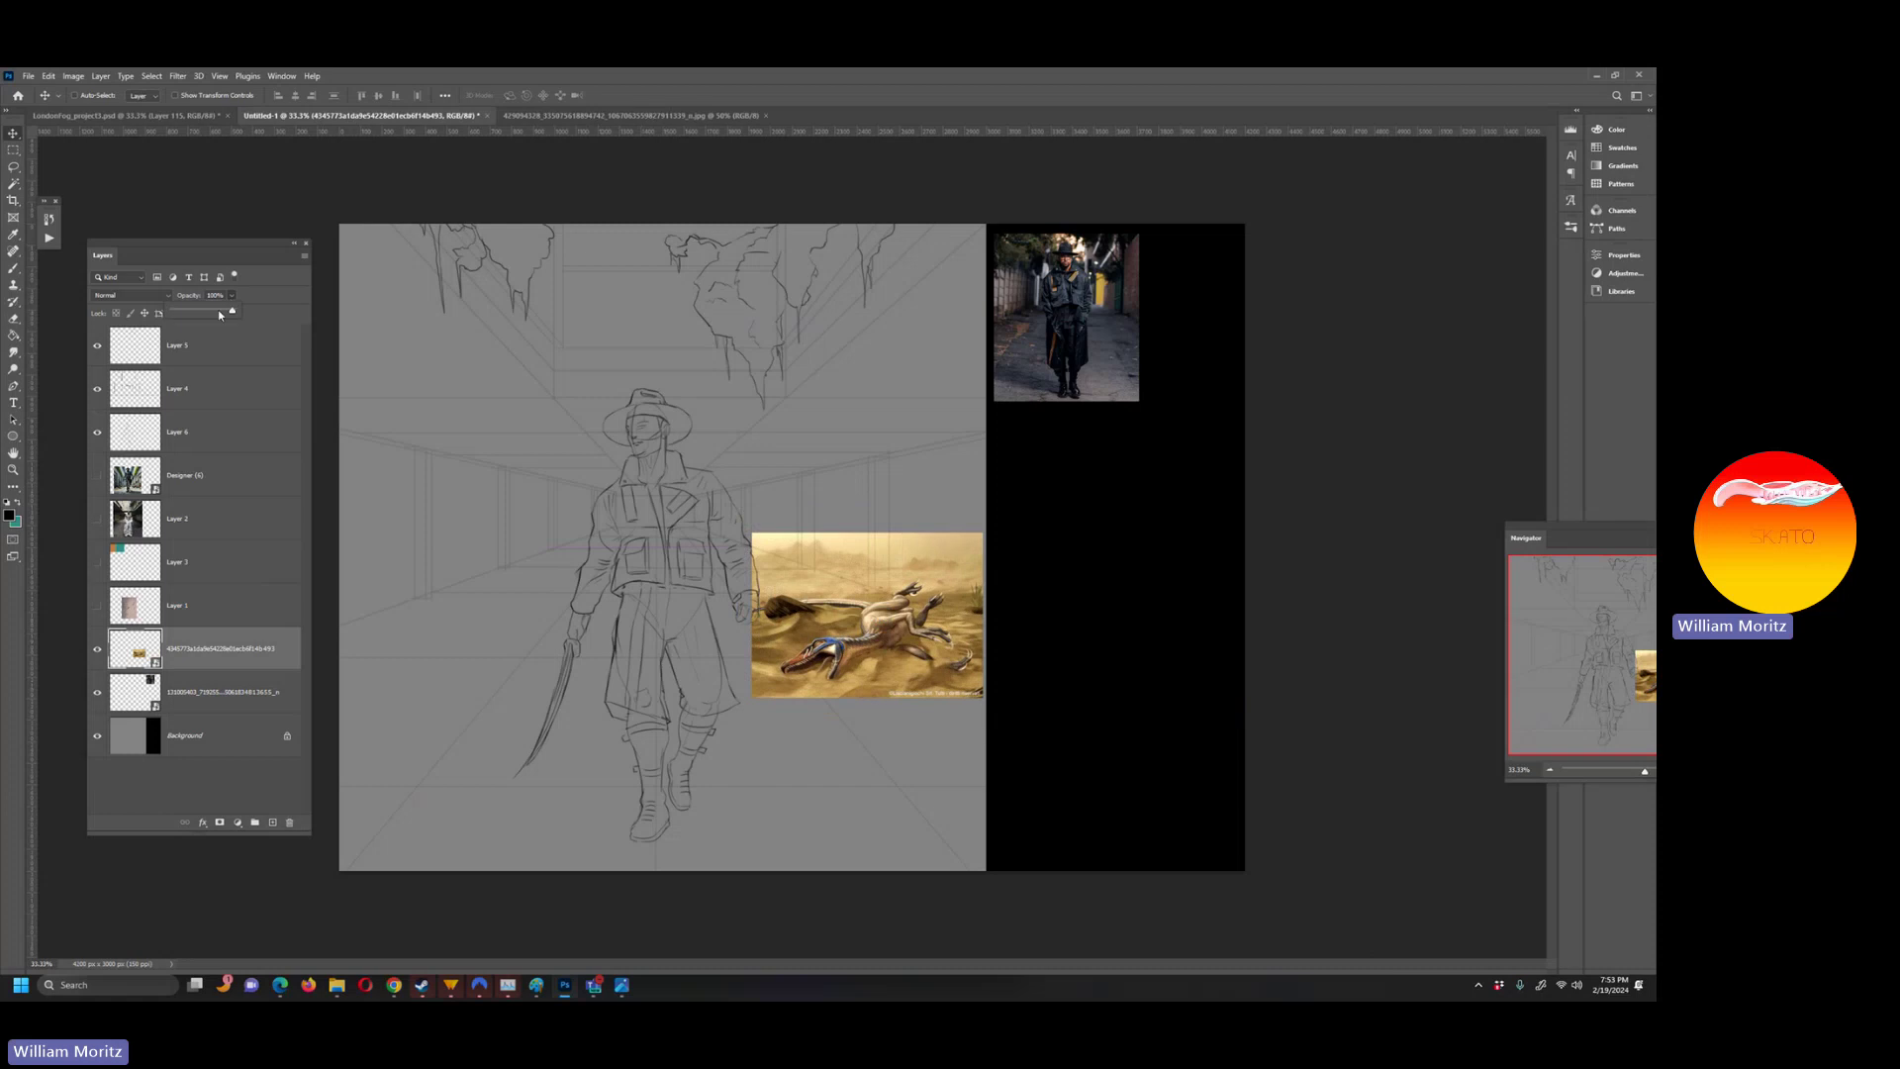
pyautogui.moveTo(238, 313); pyautogui.dragTo(183, 315)
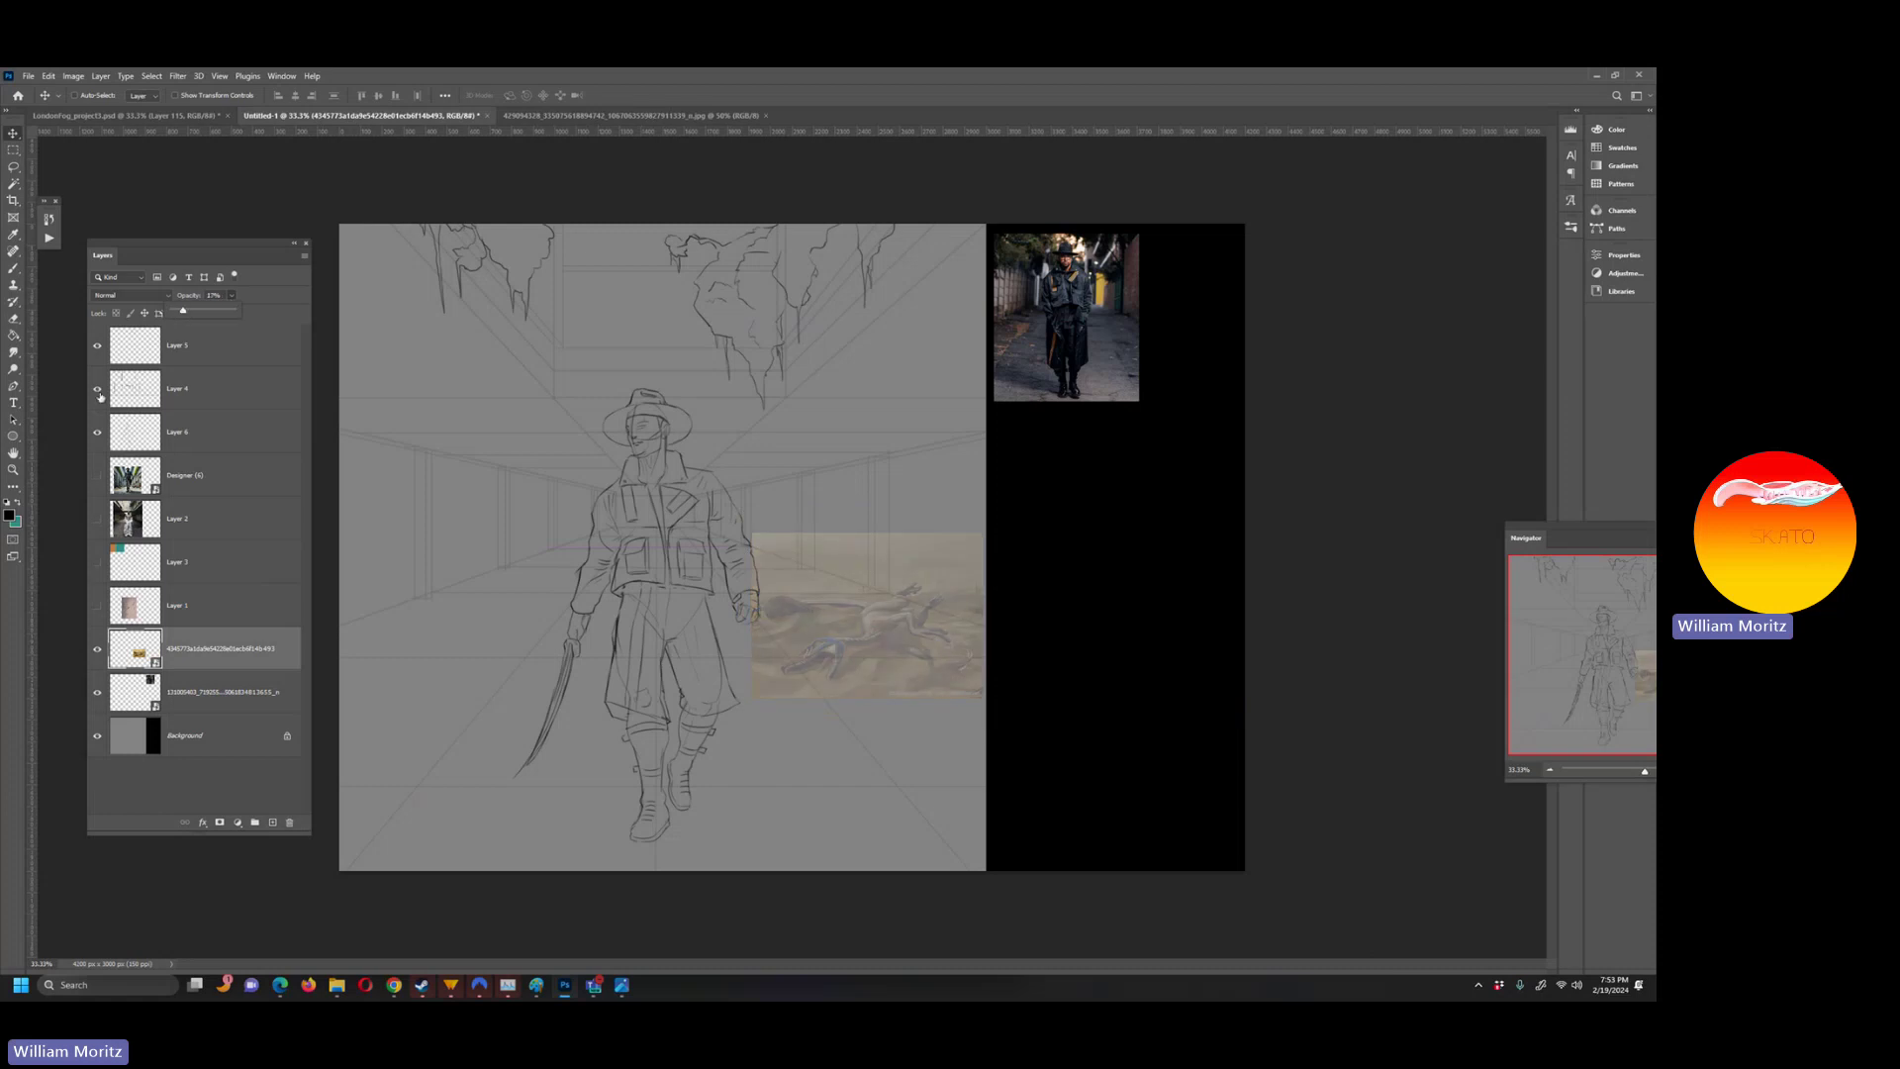
# - Move the figure's Layer 6 to the top of the layer stack, rename it Character and give it an orange label
pyautogui.click(96, 434)
pyautogui.click(96, 434)
pyautogui.click(97, 433)
pyautogui.moveTo(199, 443); pyautogui.dragTo(214, 342)
pyautogui.doubleClick(187, 344)
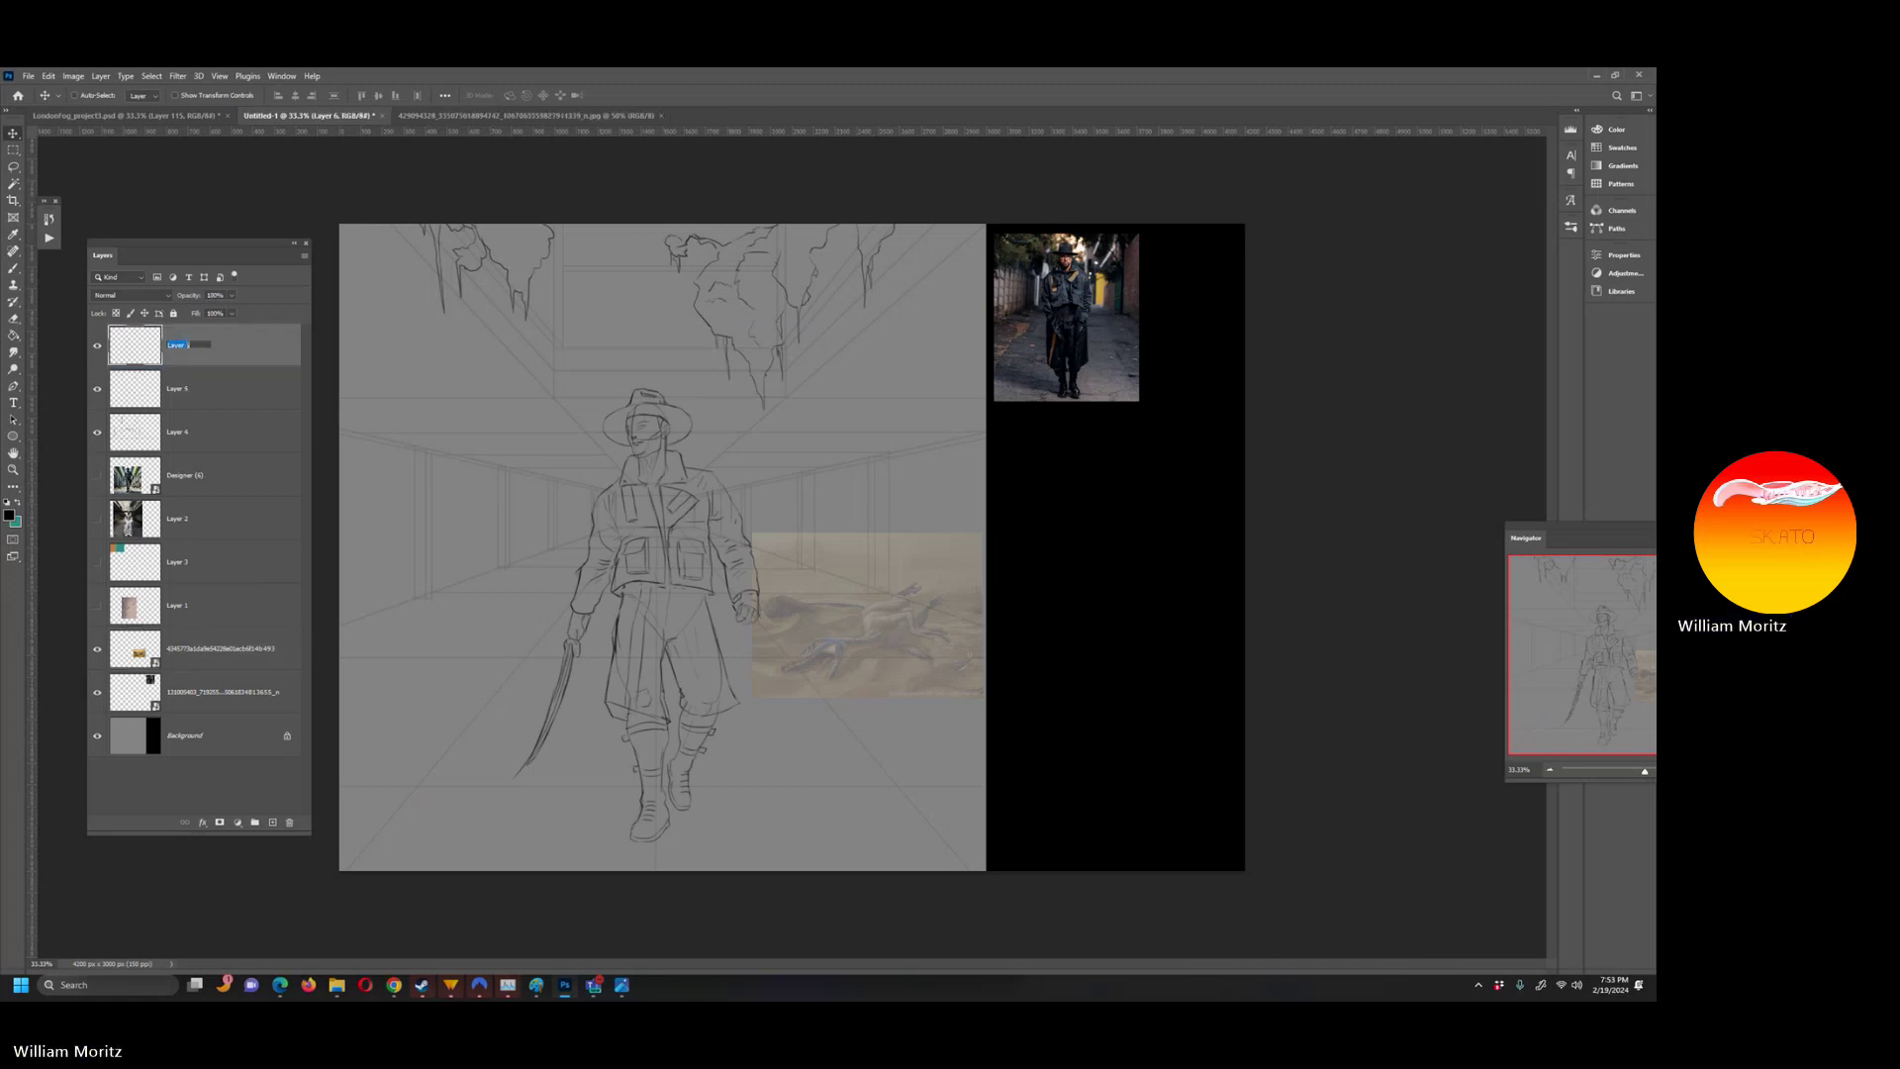
pyautogui.write('Character')
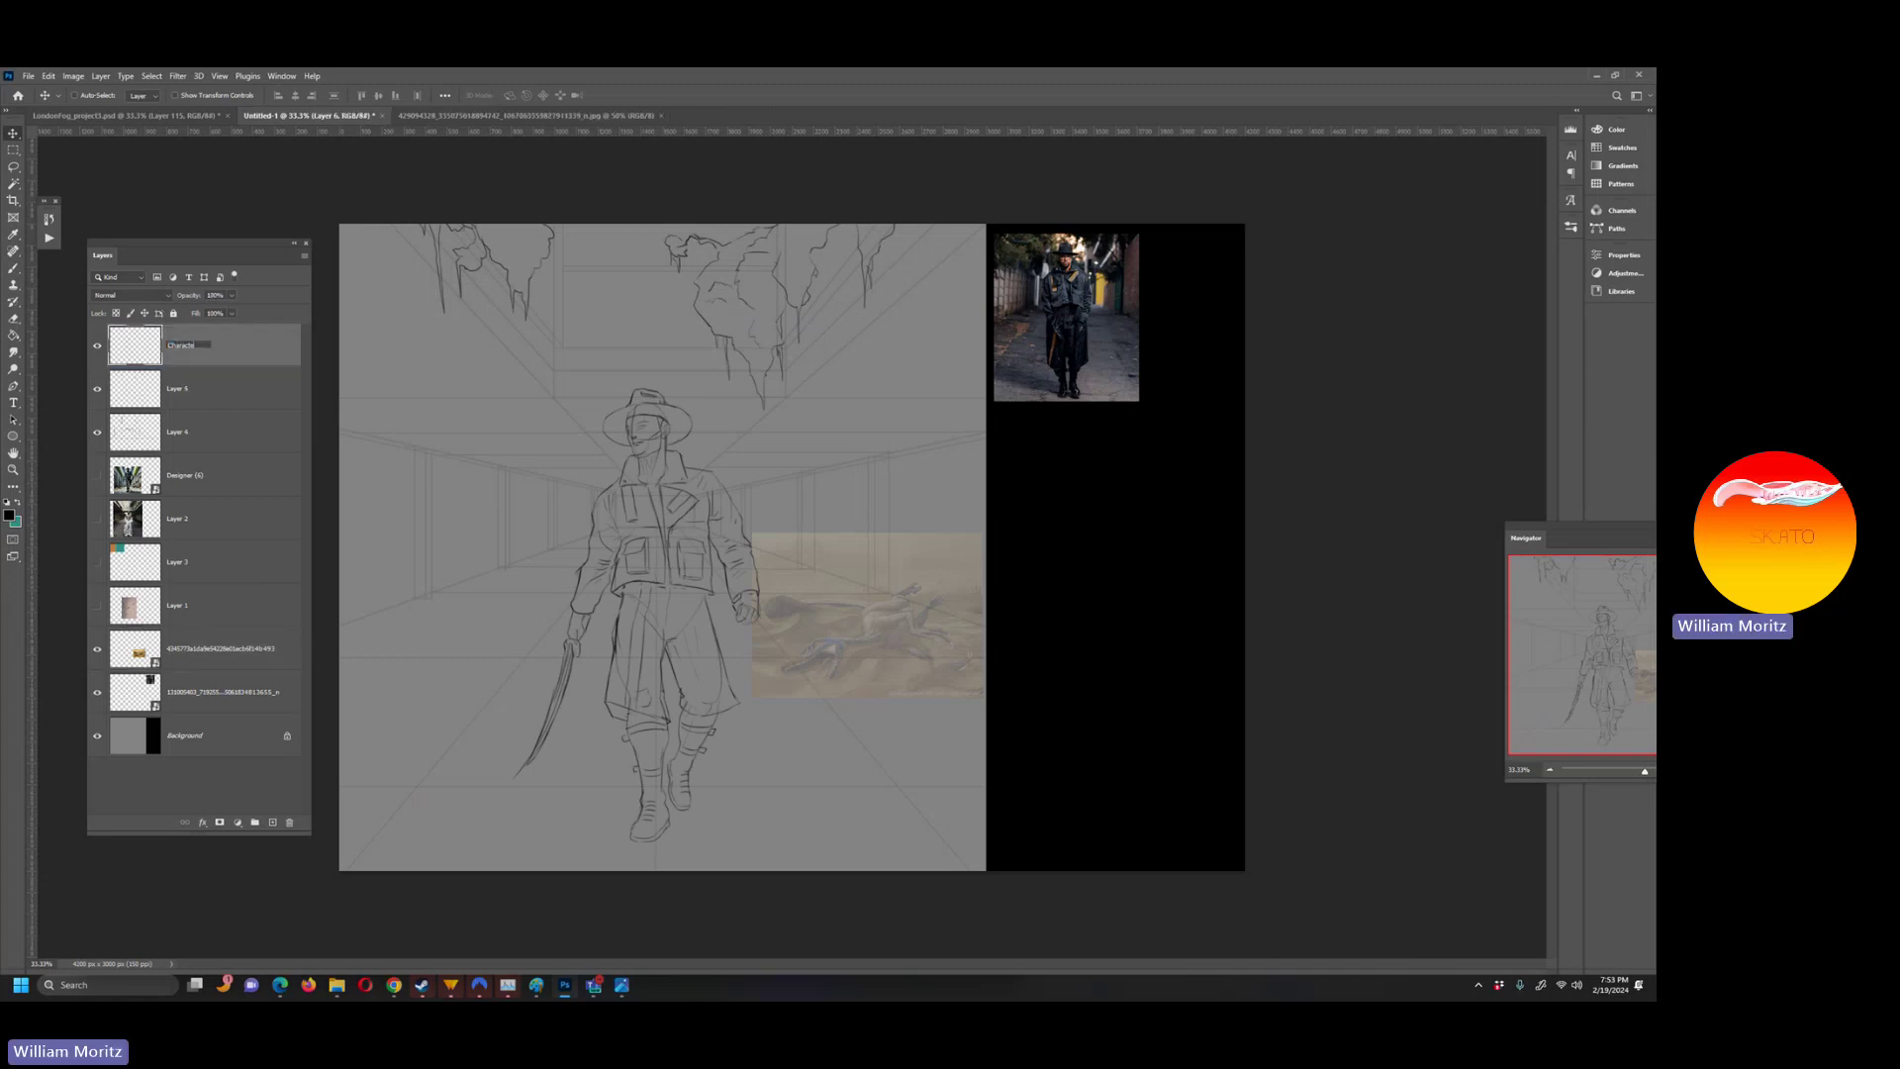
pyautogui.press('Return')
pyautogui.rightClick(95, 348)
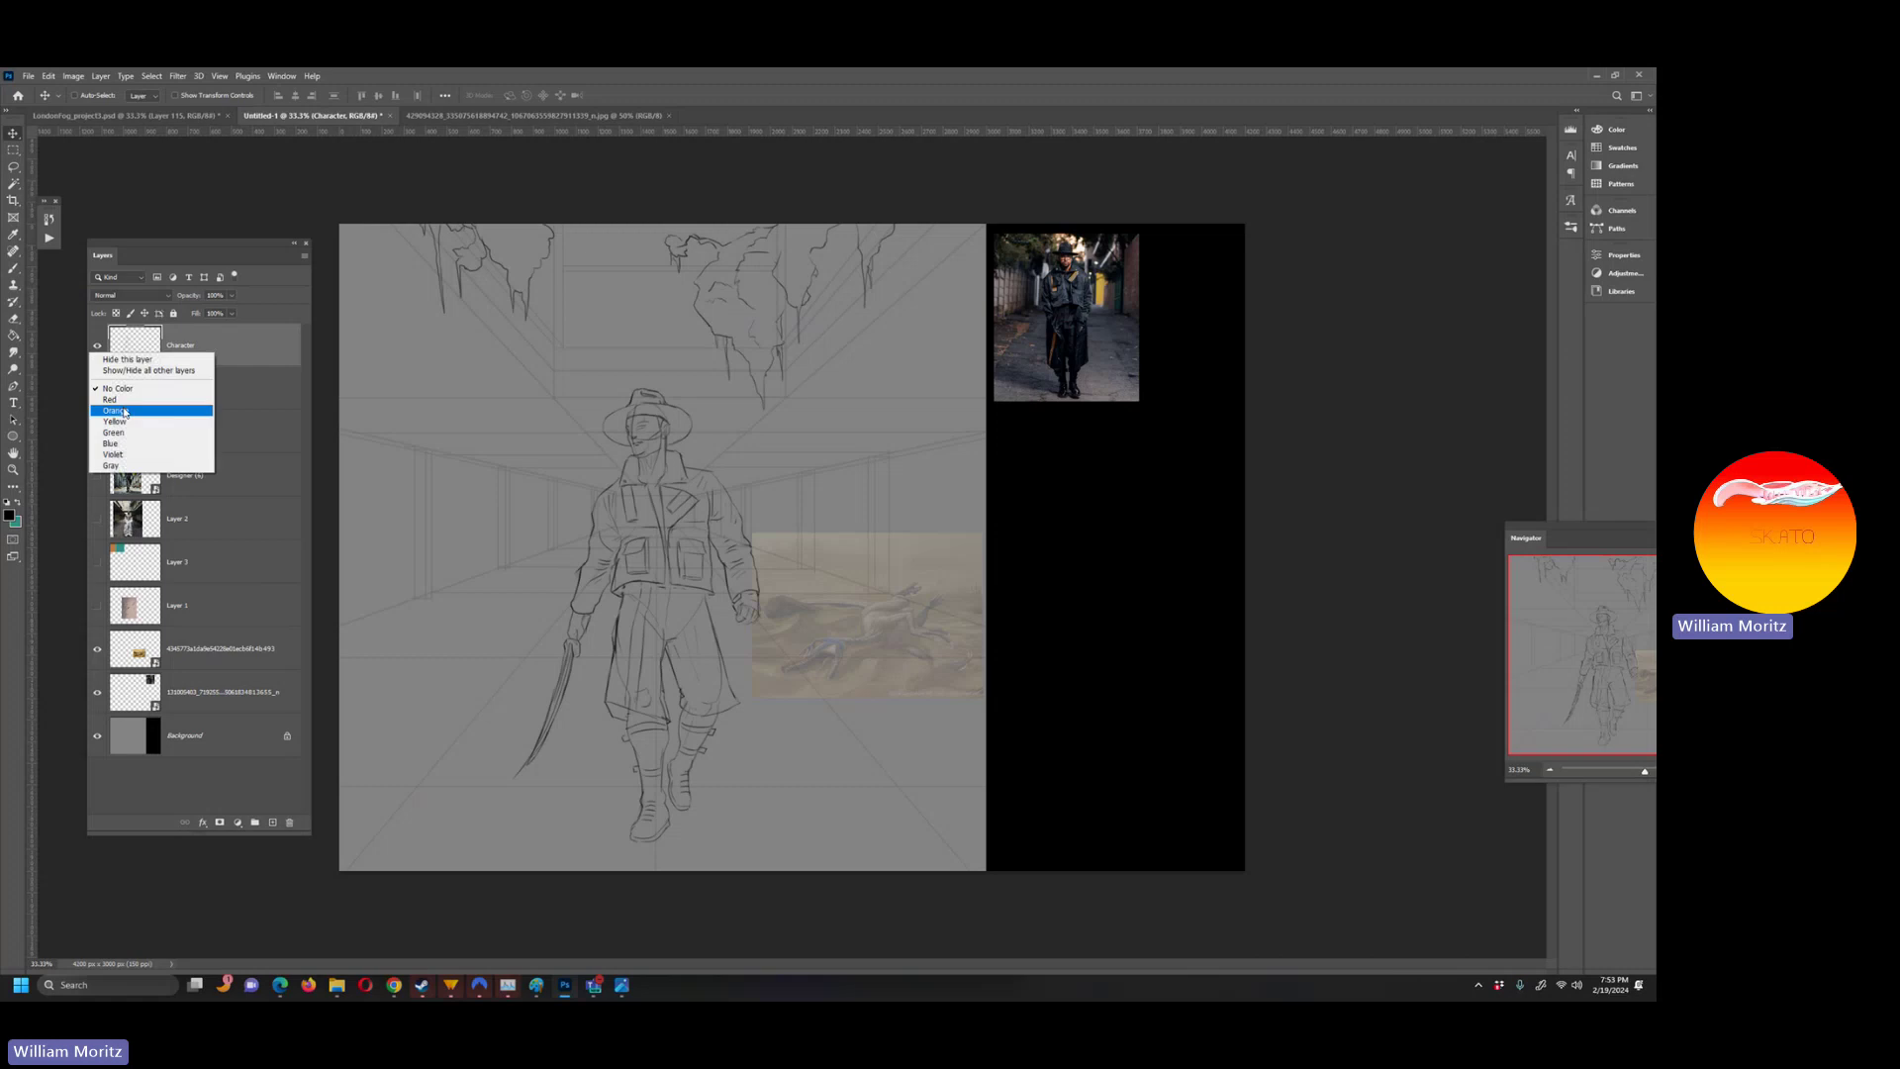
pyautogui.click(133, 410)
# - Rename Layer 5 with the hanging growth as plants and give it a green label
pyautogui.click(97, 389)
pyautogui.click(97, 389)
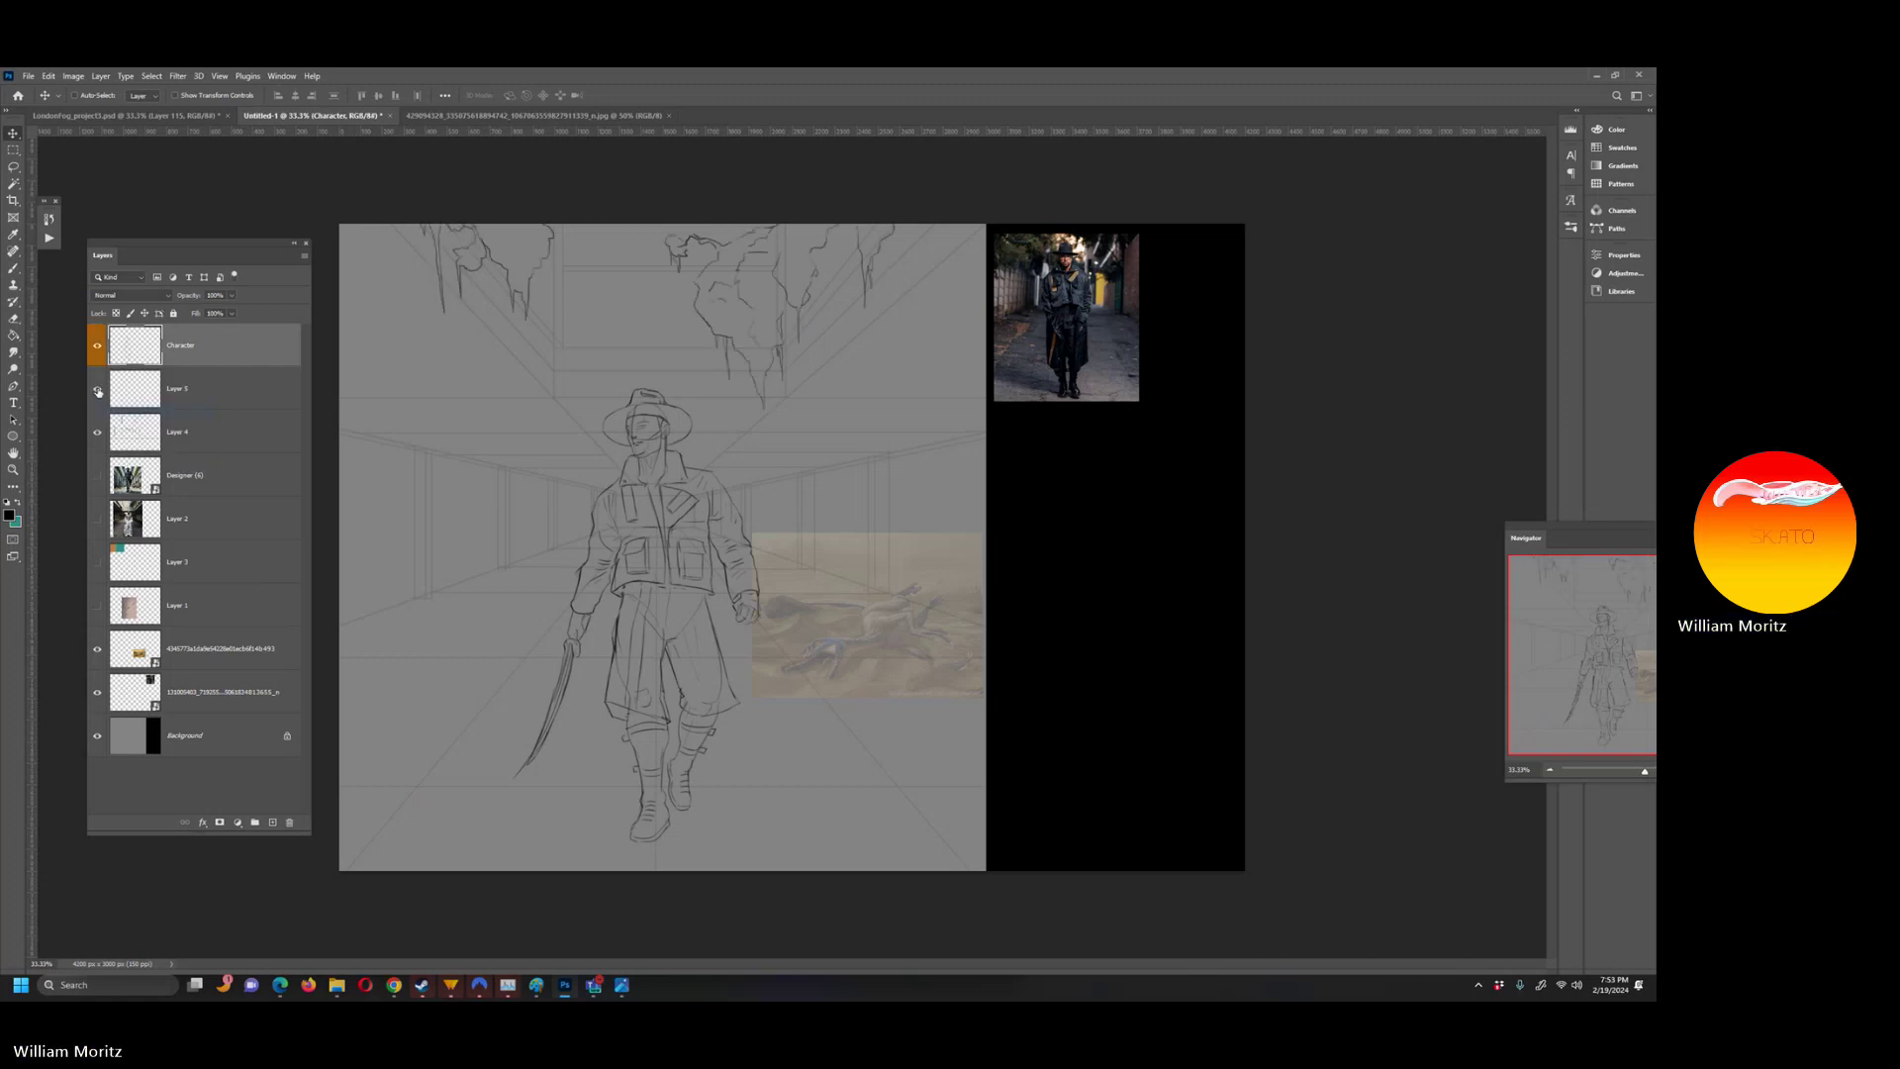
pyautogui.doubleClick(183, 388)
pyautogui.write('plant')
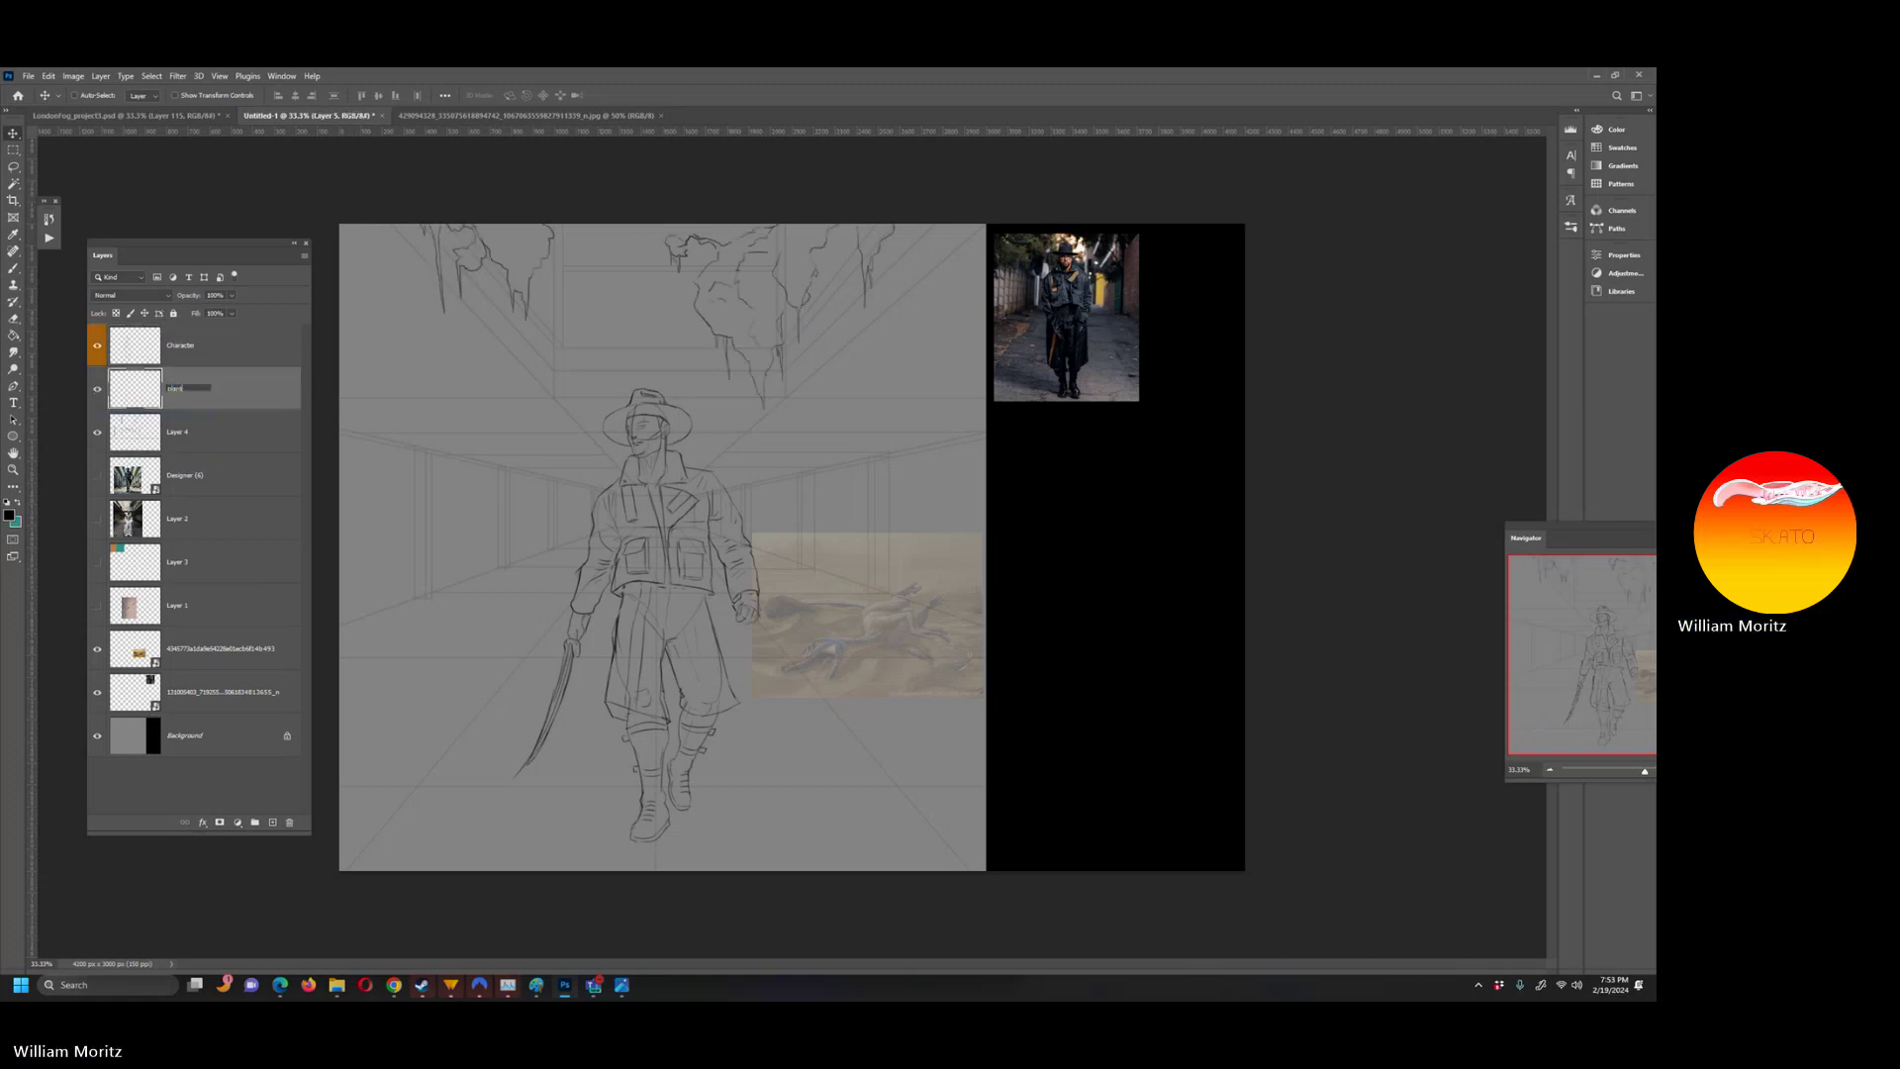
pyautogui.write('s')
pyautogui.press('Return')
pyautogui.rightClick(97, 389)
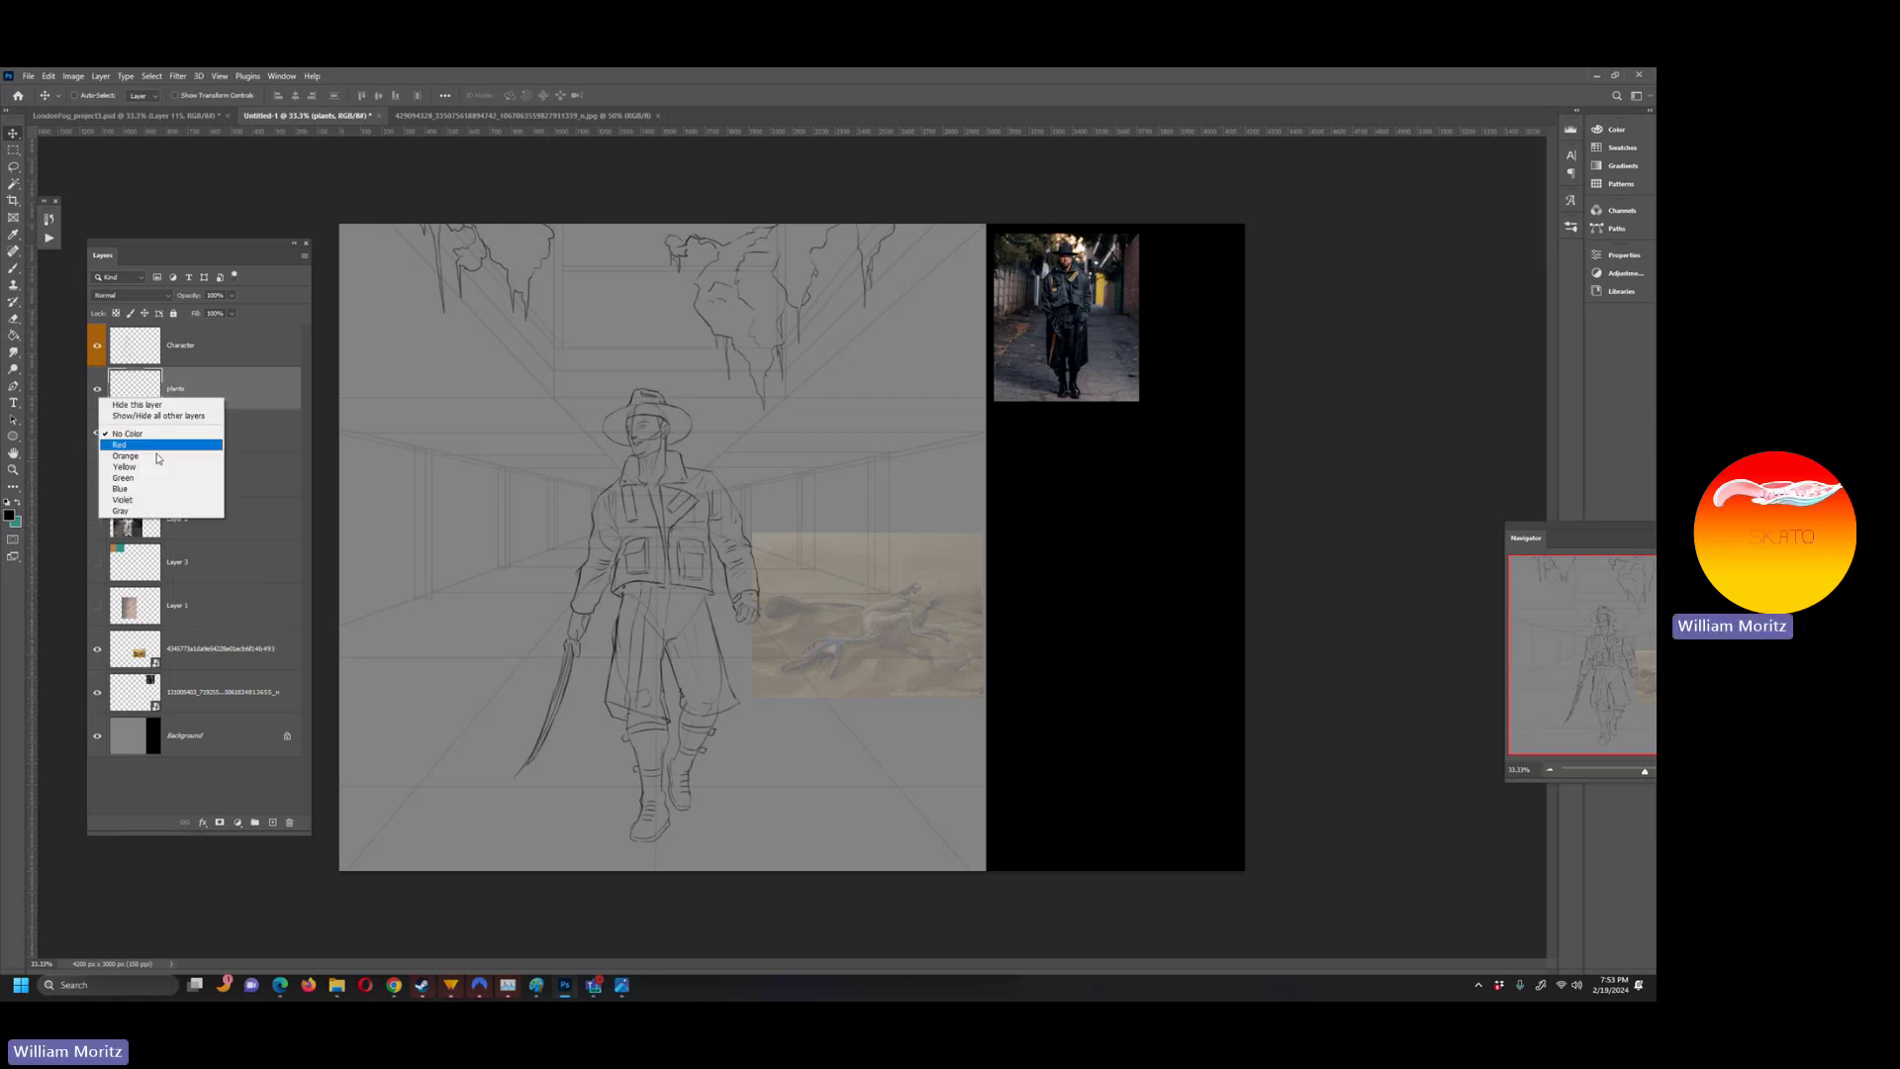
pyautogui.click(143, 478)
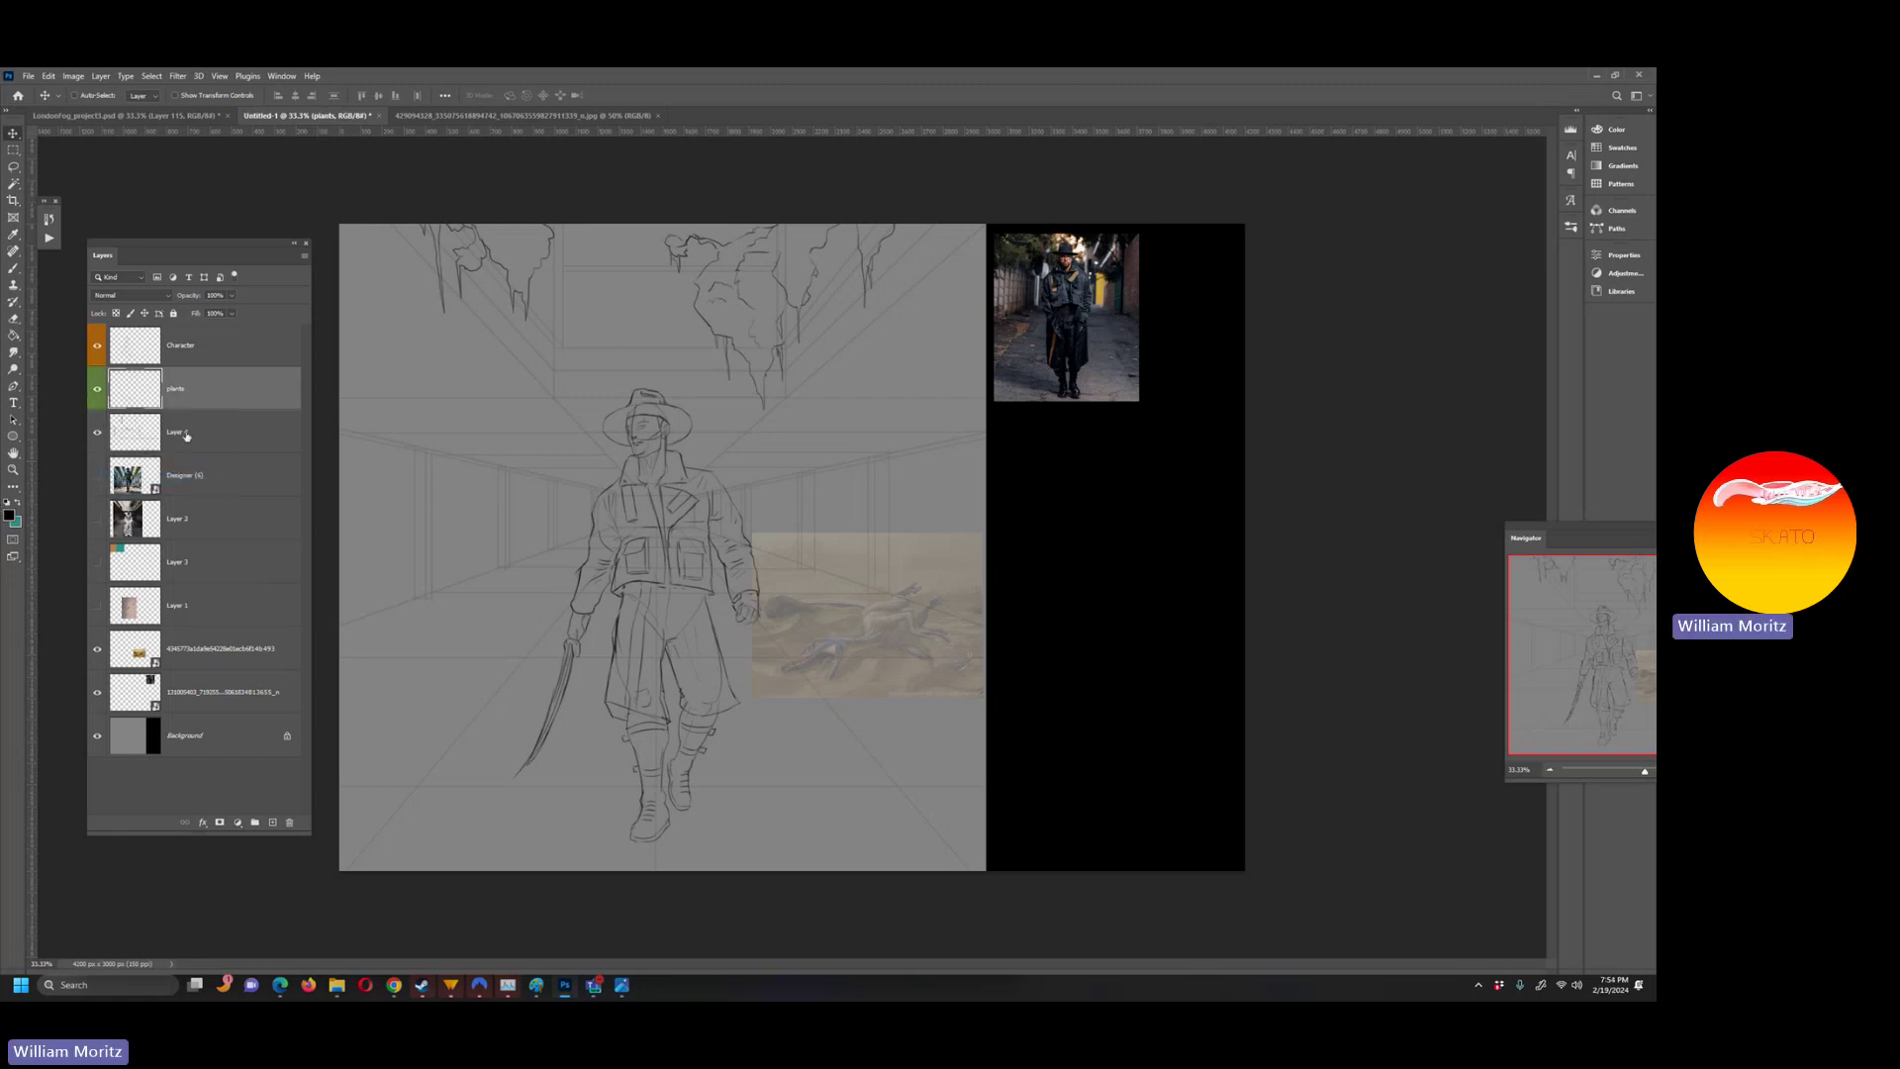
# - Give the perspective-lines Layer 4 a gray label and add a new empty layer above it
pyautogui.rightClick(97, 433)
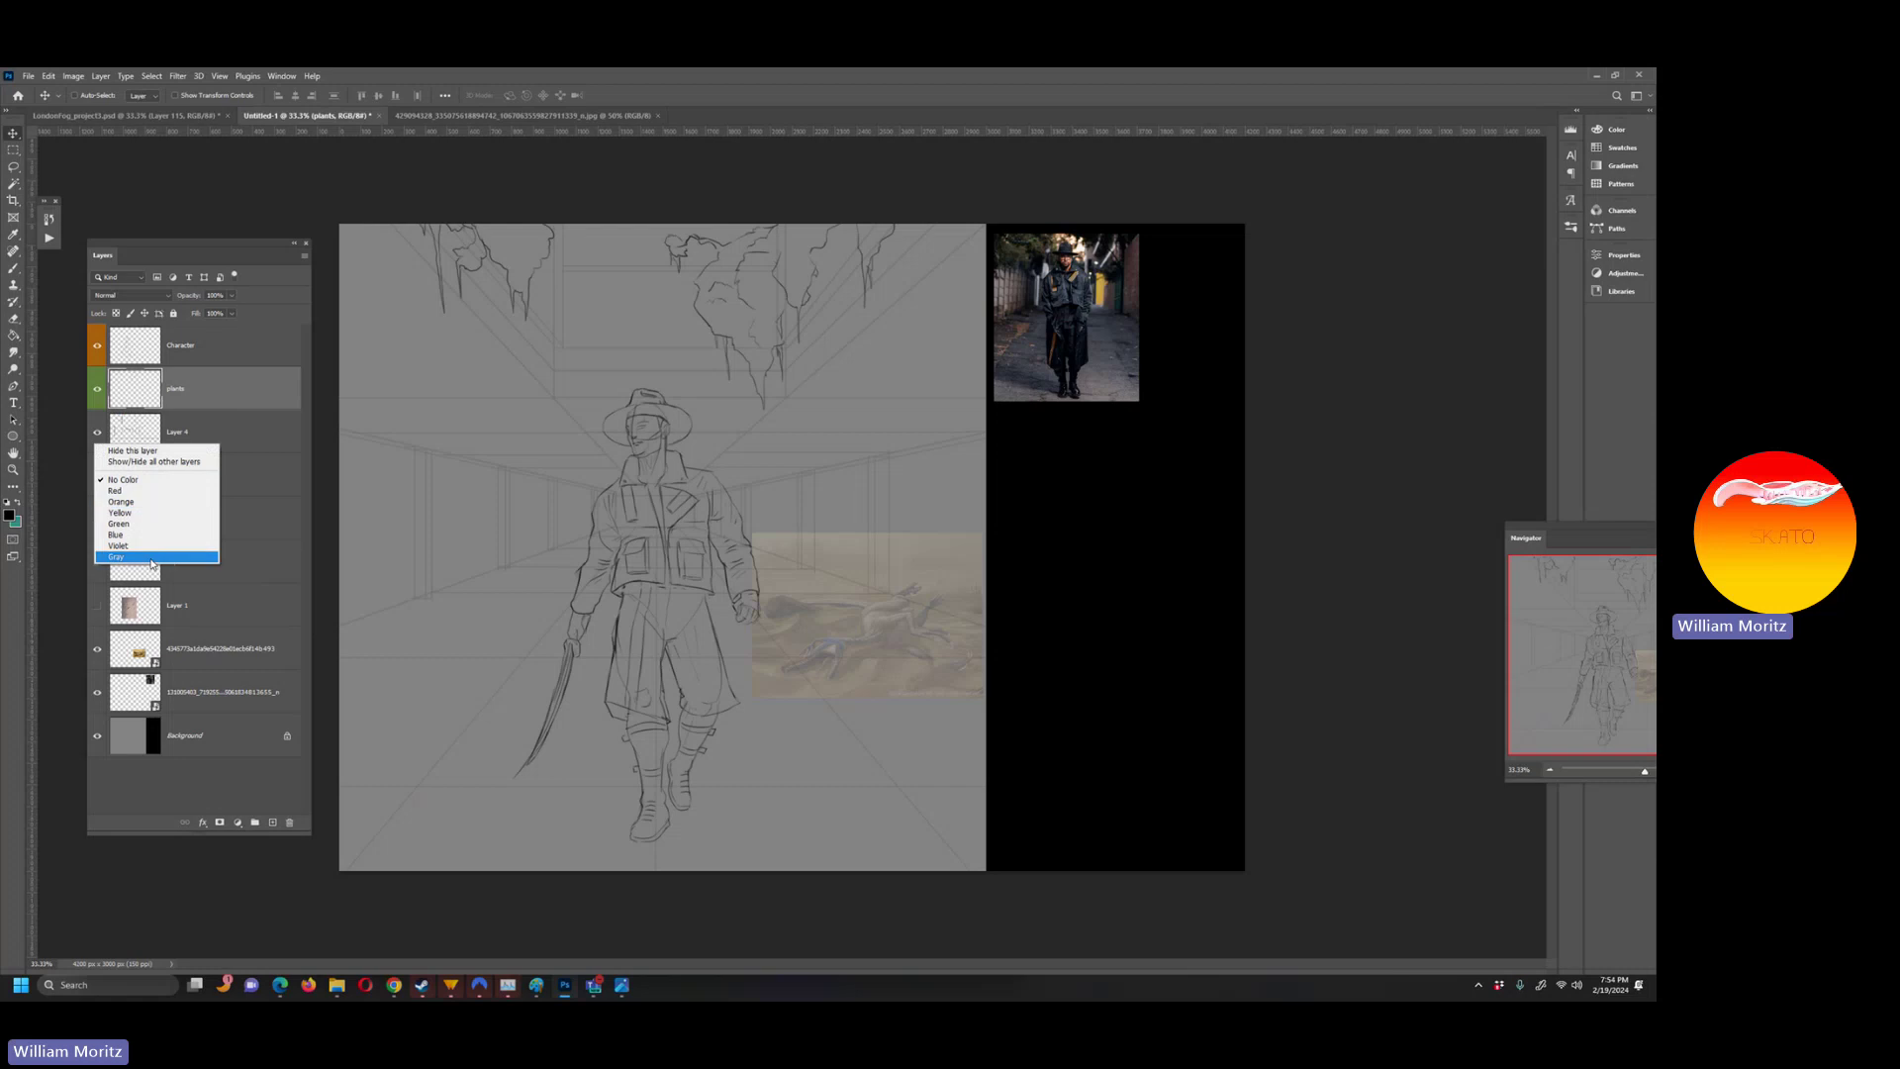
pyautogui.click(129, 446)
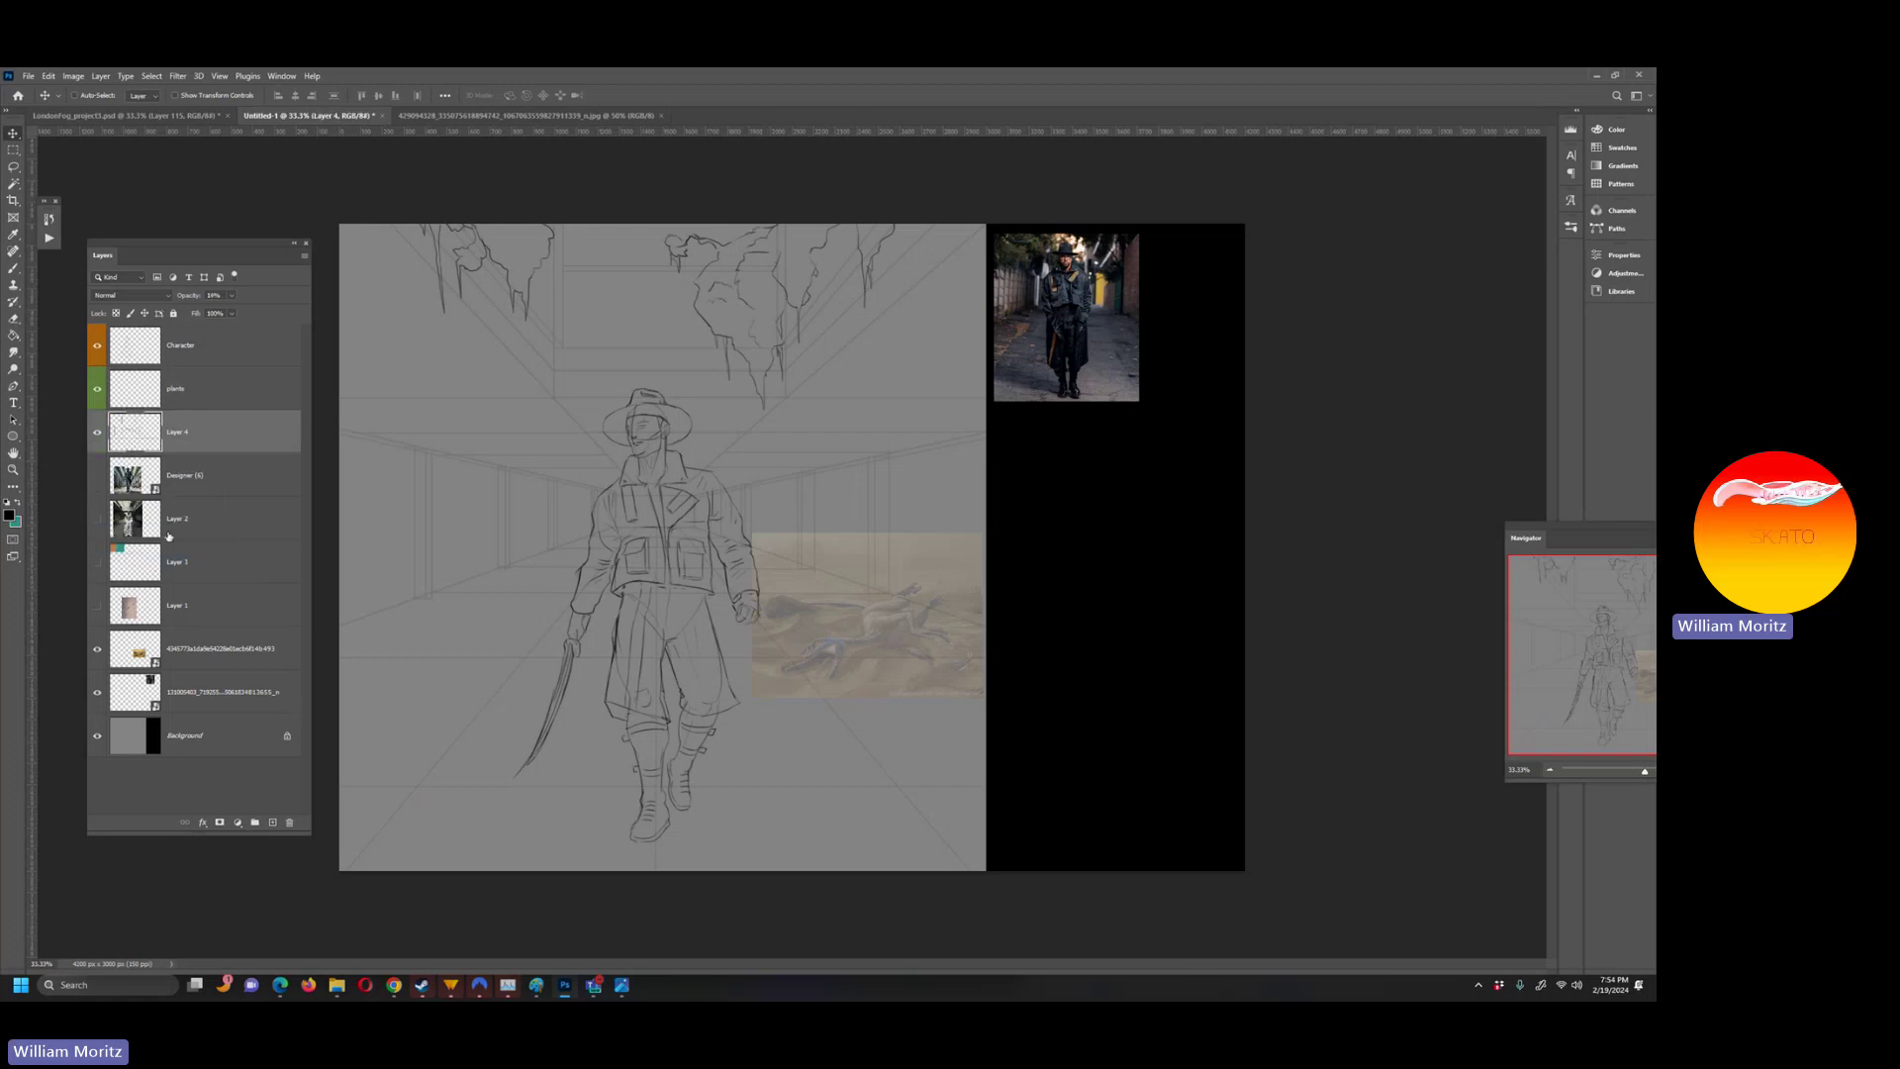
pyautogui.click(273, 823)
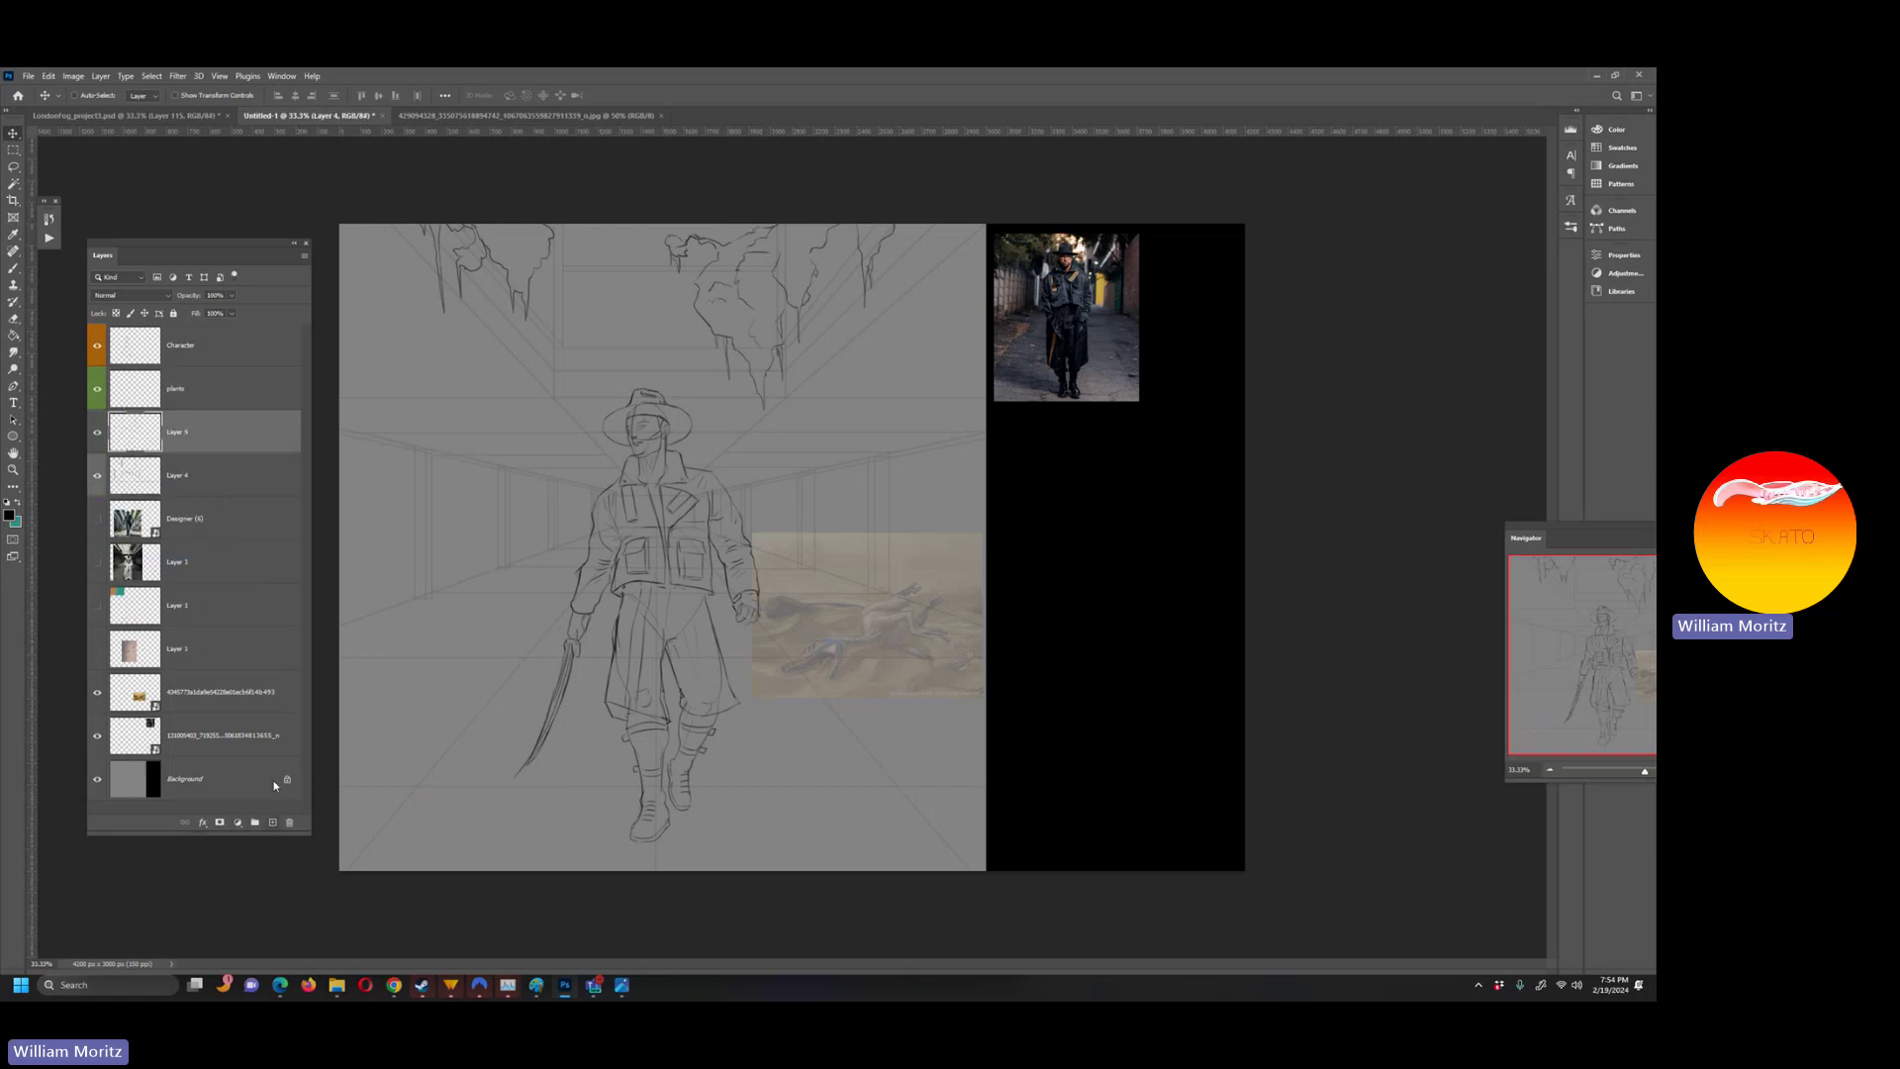
pyautogui.press('b')
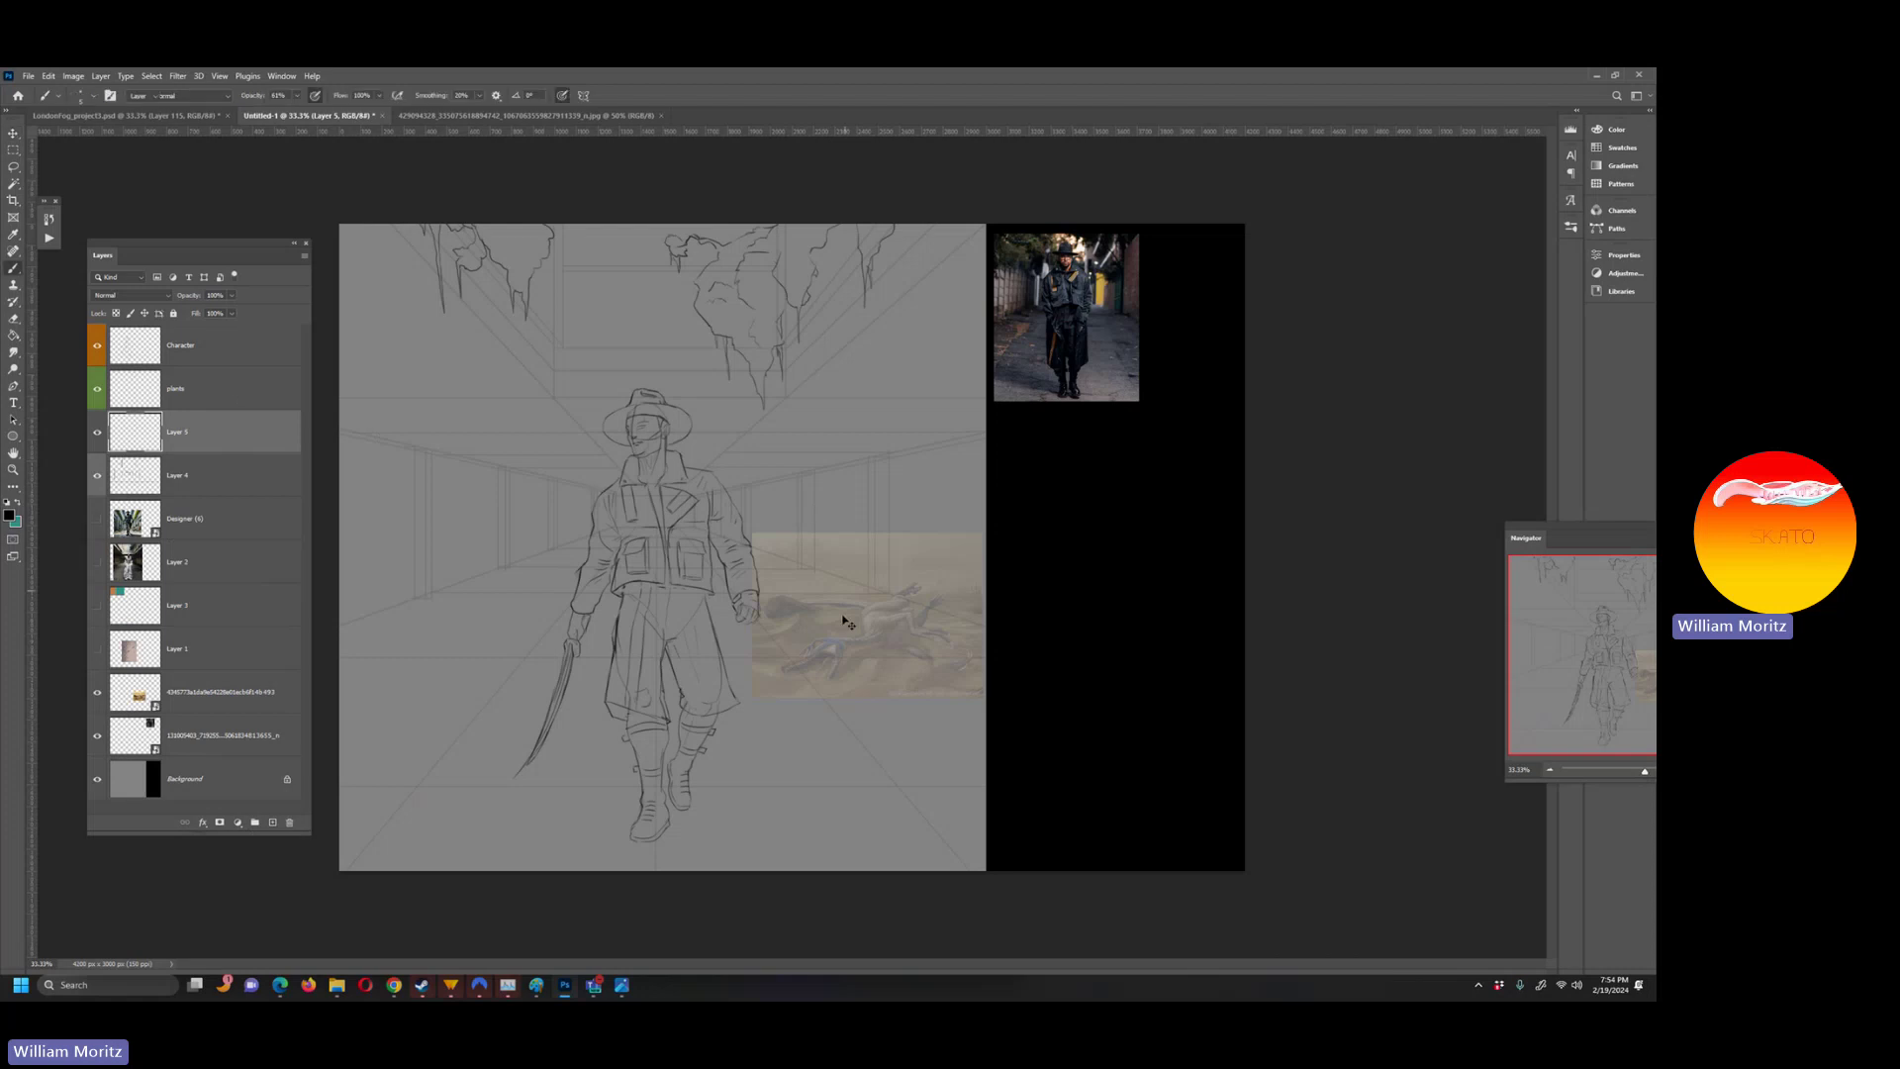
# - Shift the faded dinosaur reference slightly up and to the right, clear of the figure's hand
pyautogui.press('v')
pyautogui.click(277, 691)
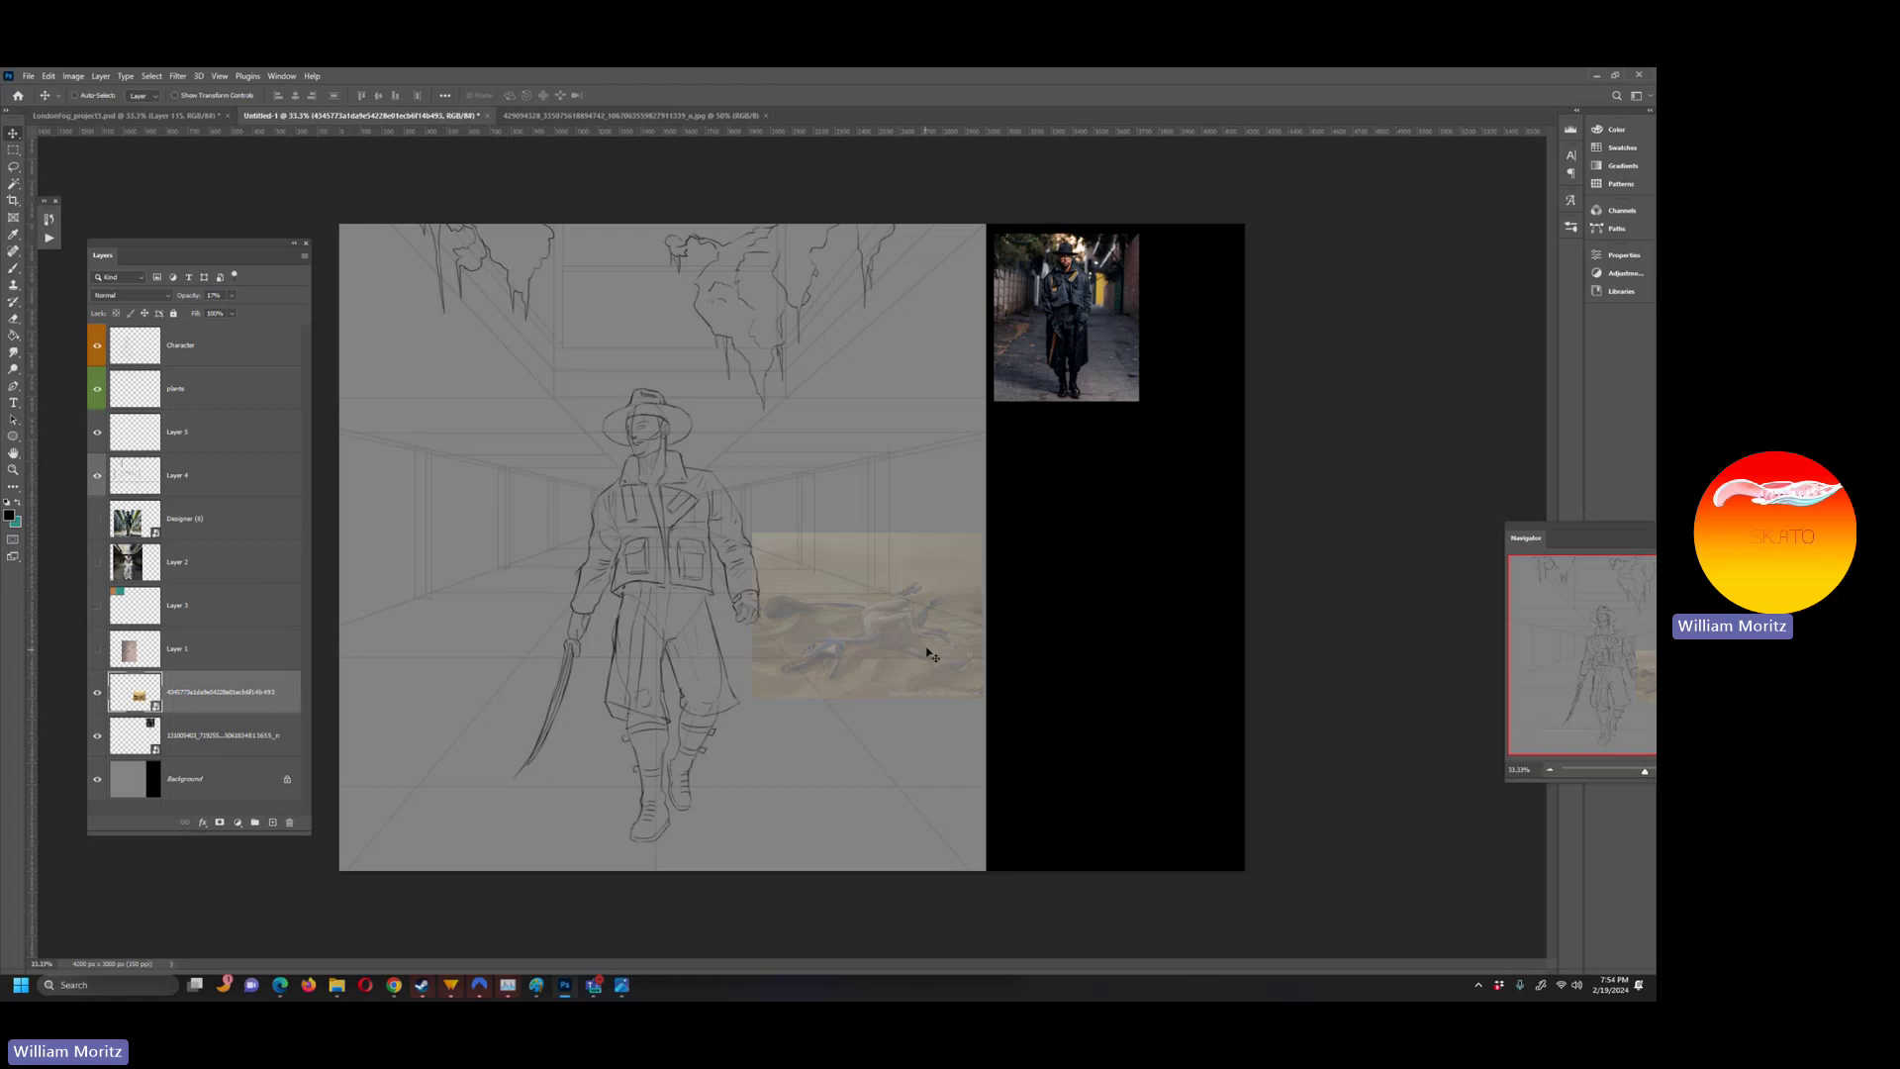
pyautogui.moveTo(928, 655); pyautogui.dragTo(911, 616)
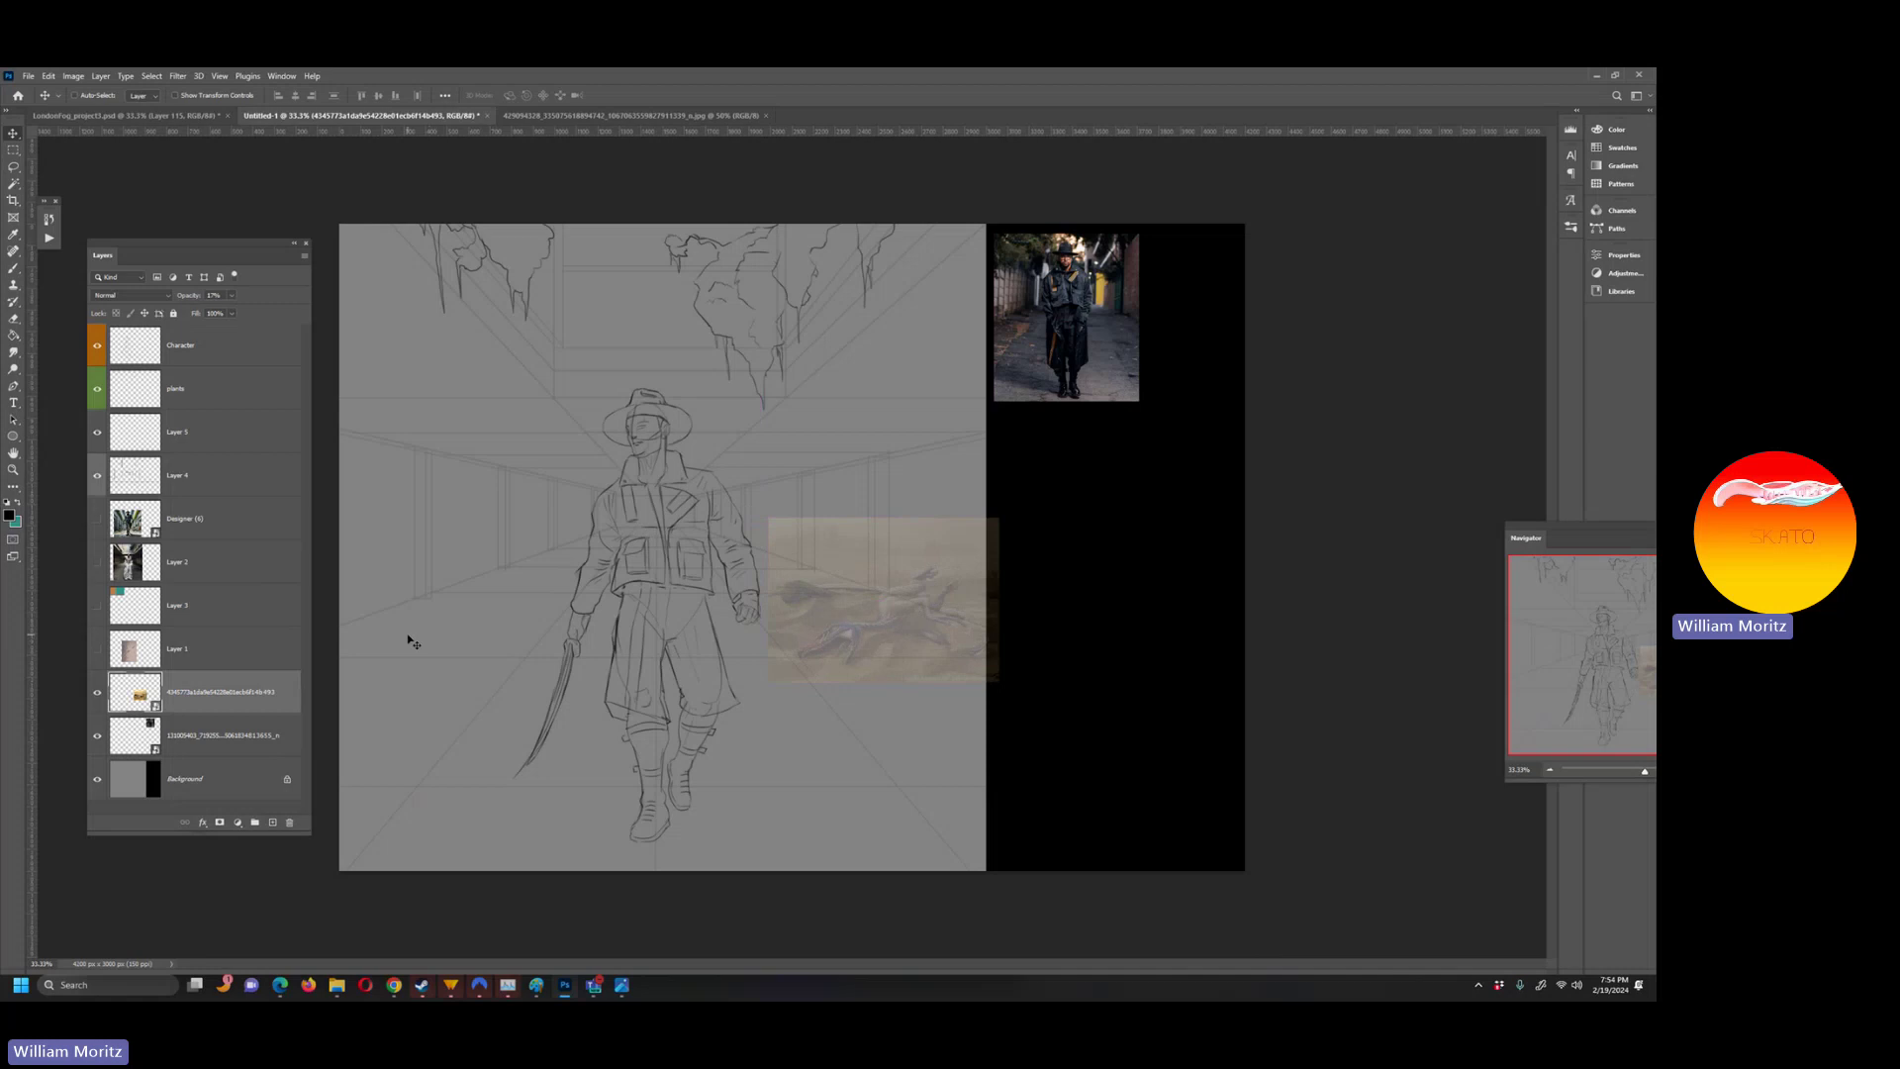
# - Scale the figure on the Character layer up to about 106% and nudge it down and slightly right
pyautogui.click(238, 349)
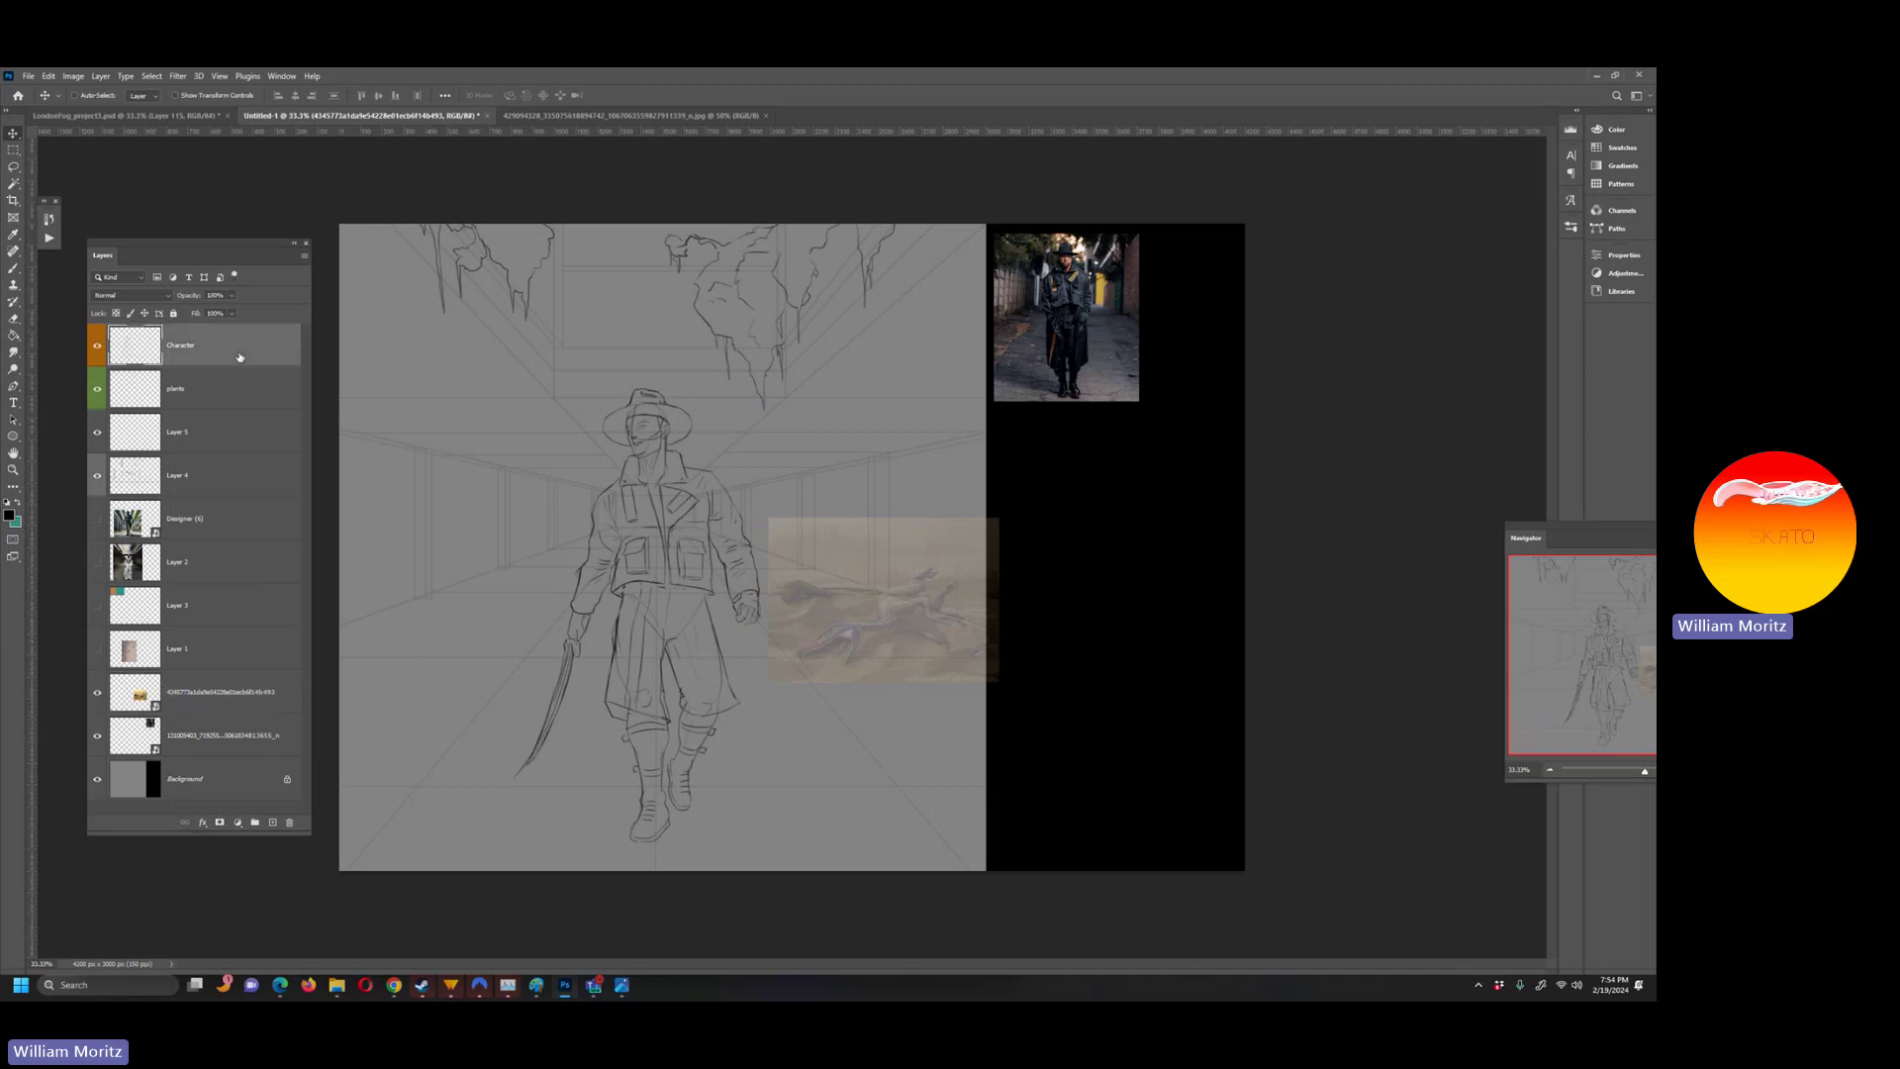
pyautogui.hotkey('ctrl', 't')
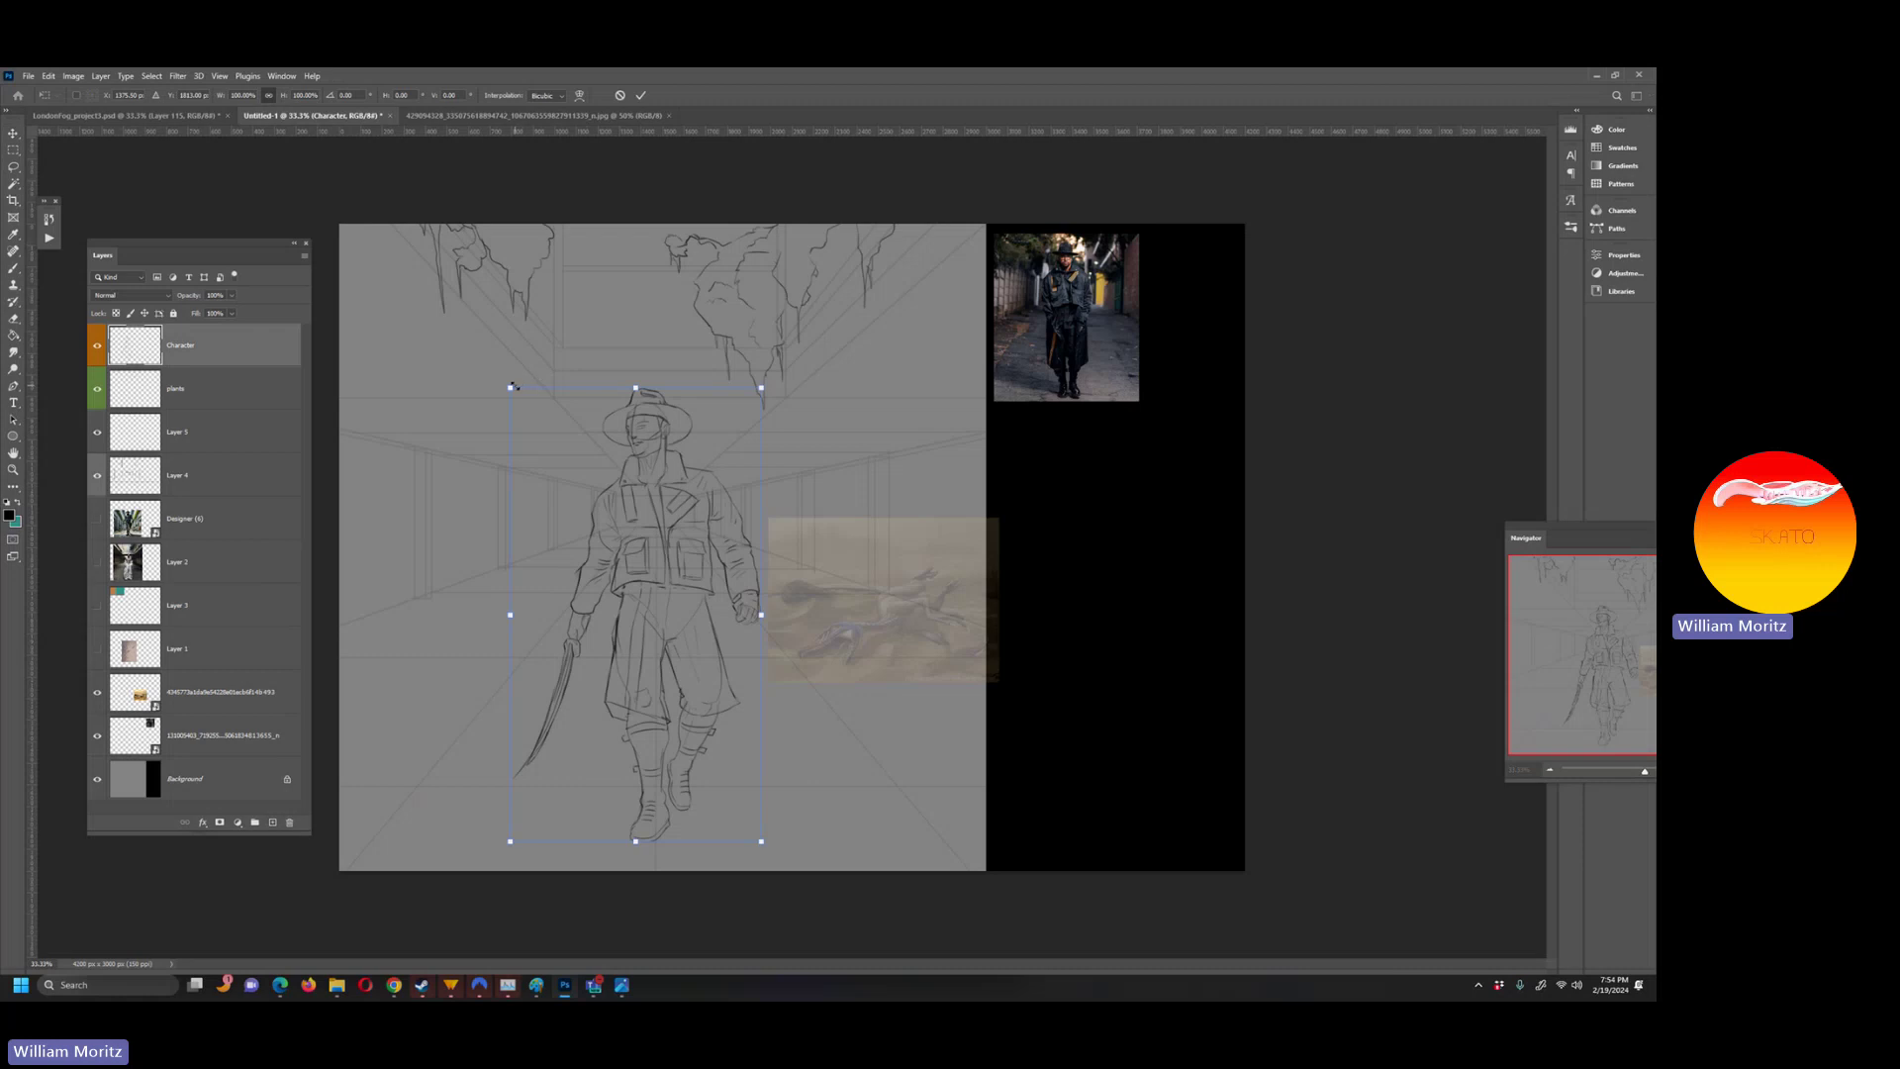
pyautogui.moveTo(510, 388); pyautogui.dragTo(494, 359)
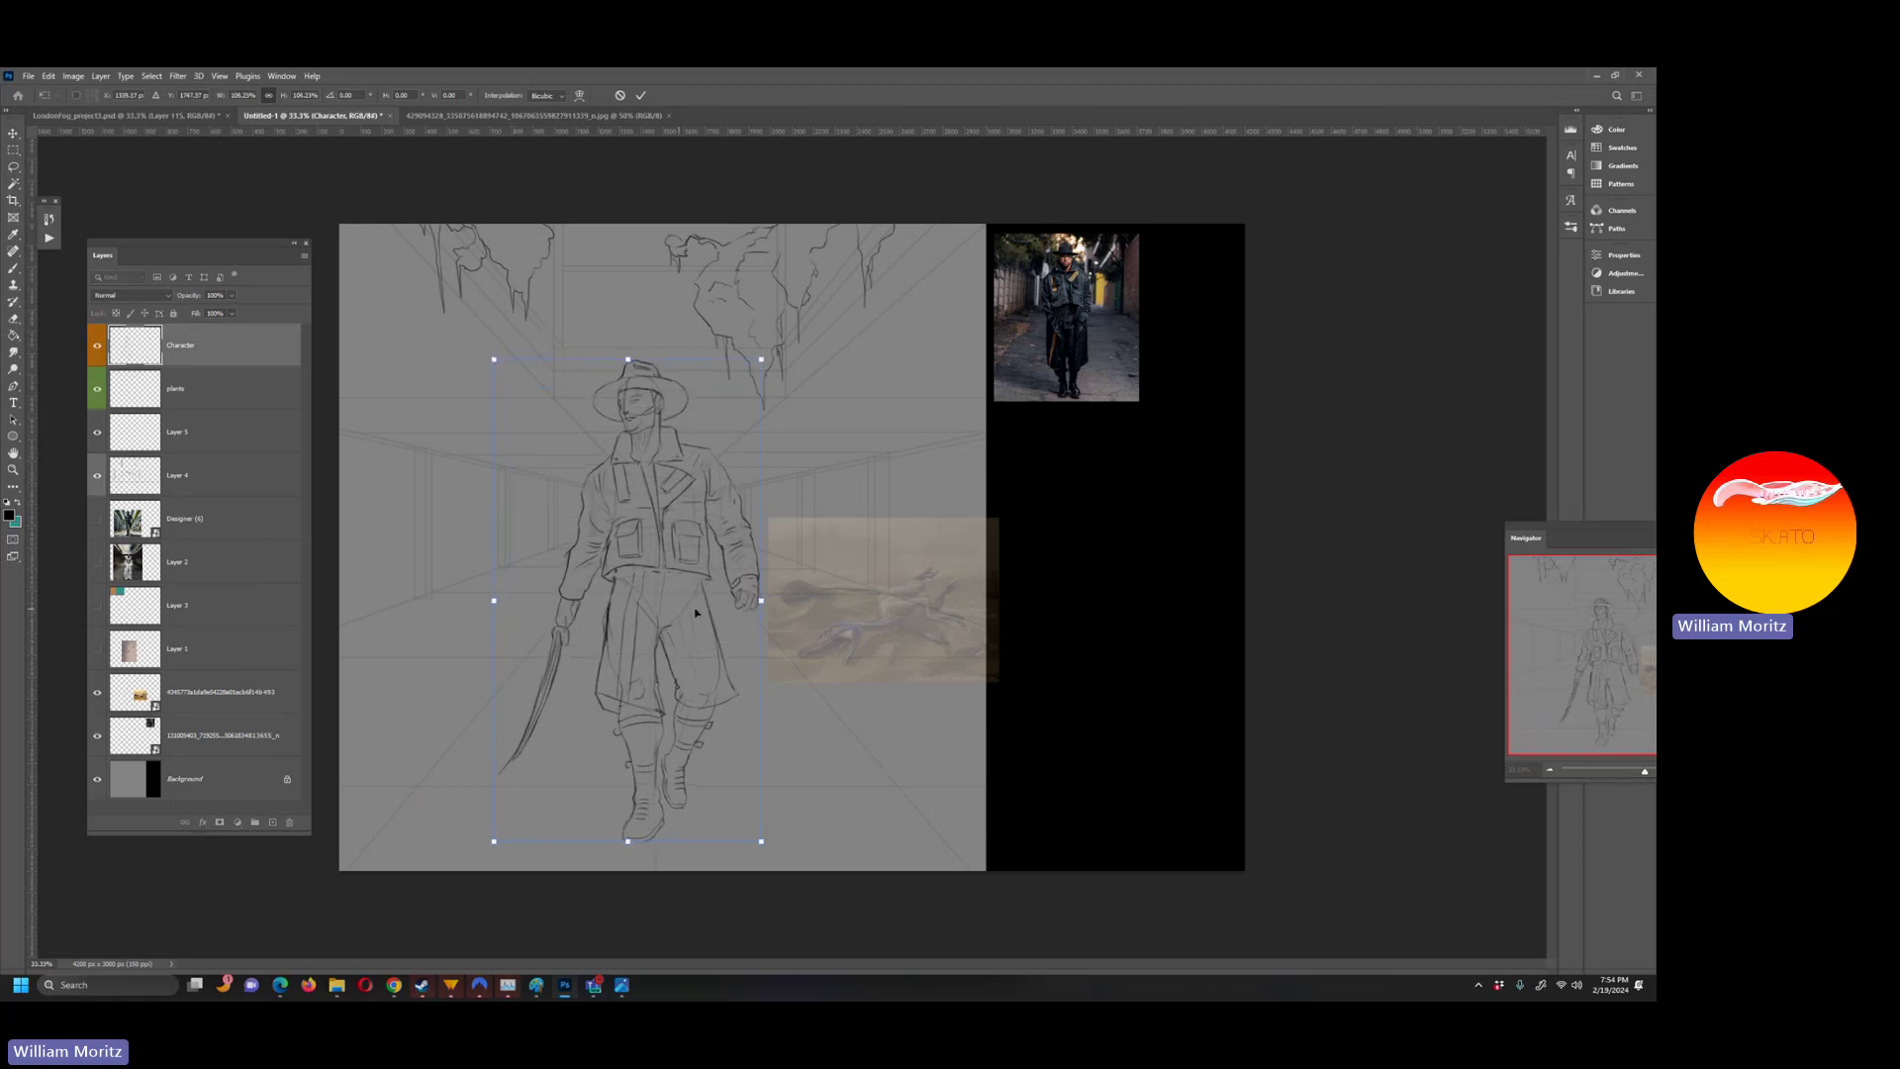
pyautogui.hotkey('shift', 'Down')
pyautogui.hotkey('shift', 'Down')
pyautogui.hotkey('shift', 'Down')
pyautogui.hotkey('shift', 'Down')
pyautogui.hotkey('shift', 'Down')
pyautogui.hotkey('shift', 'Down')
pyautogui.hotkey('shift', 'Down')
pyautogui.hotkey('shift', 'Down')
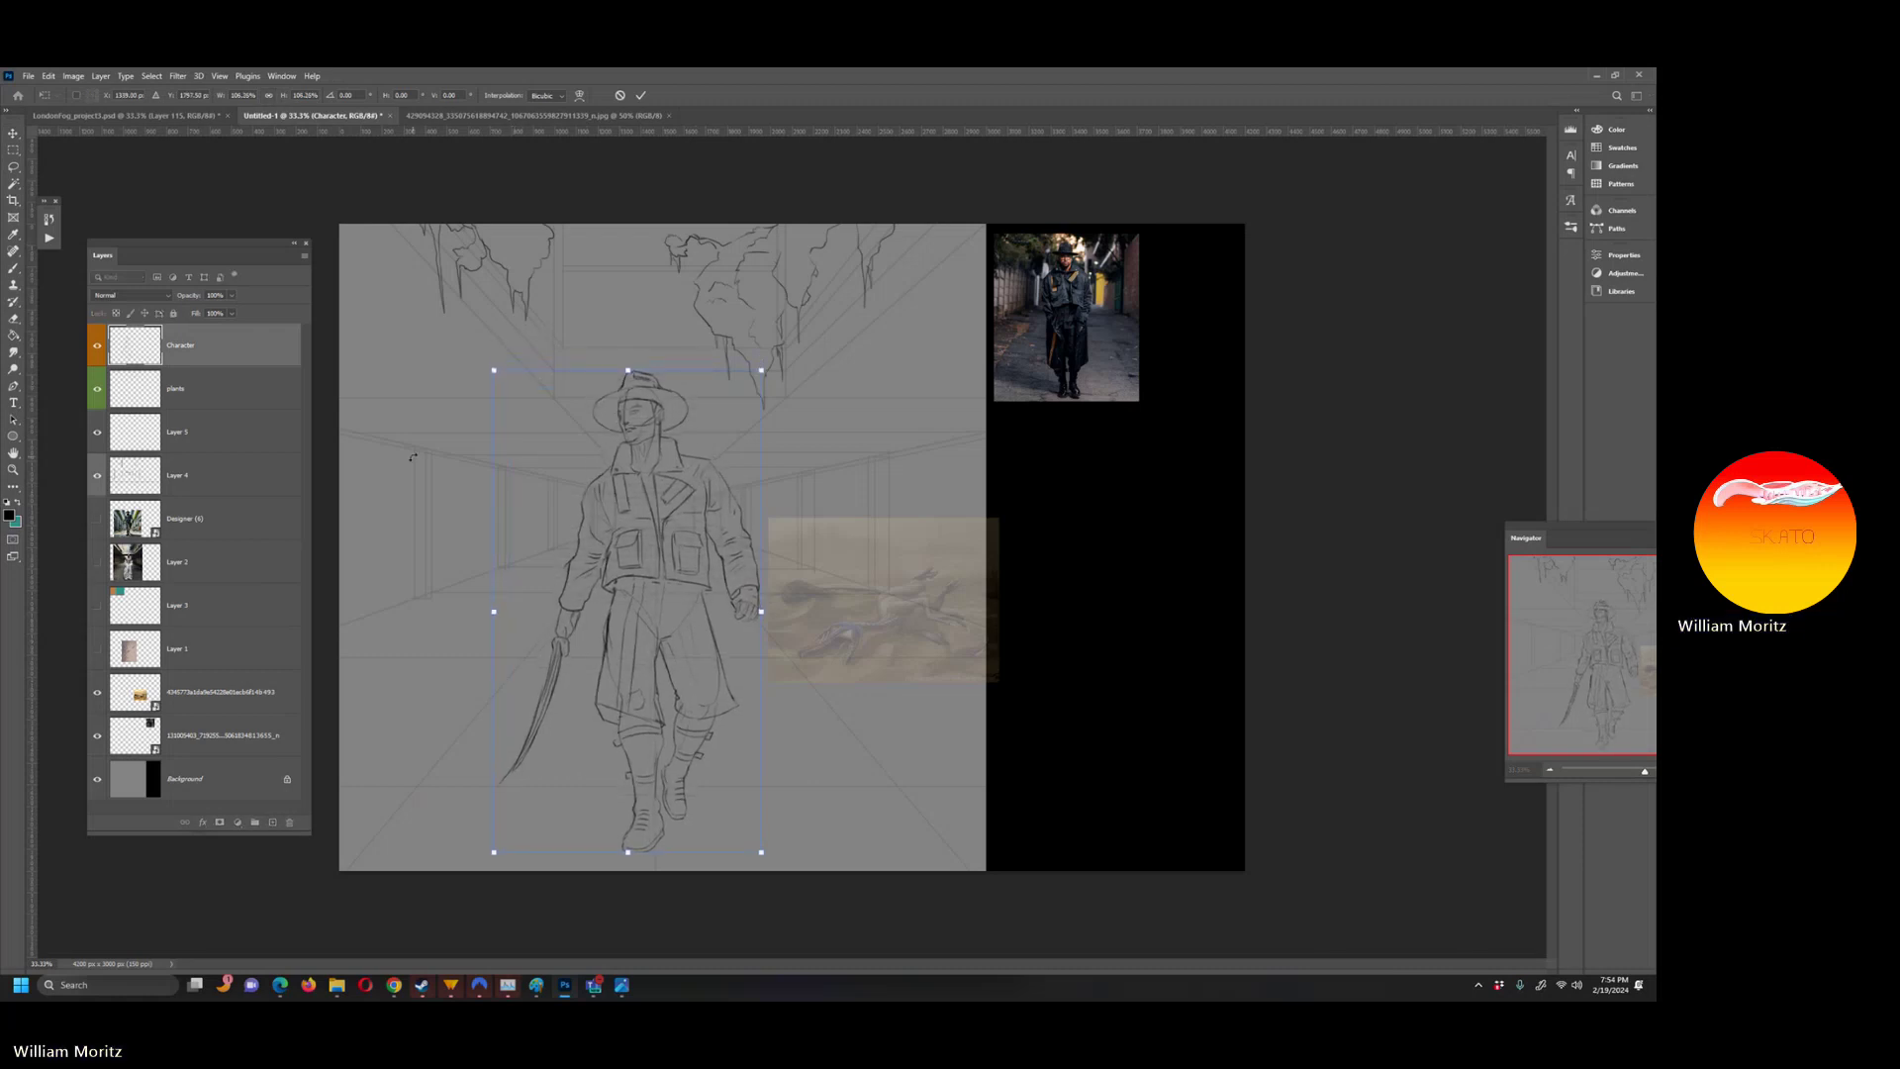
pyautogui.hotkey('shift', 'Right')
pyautogui.hotkey('shift', 'Right')
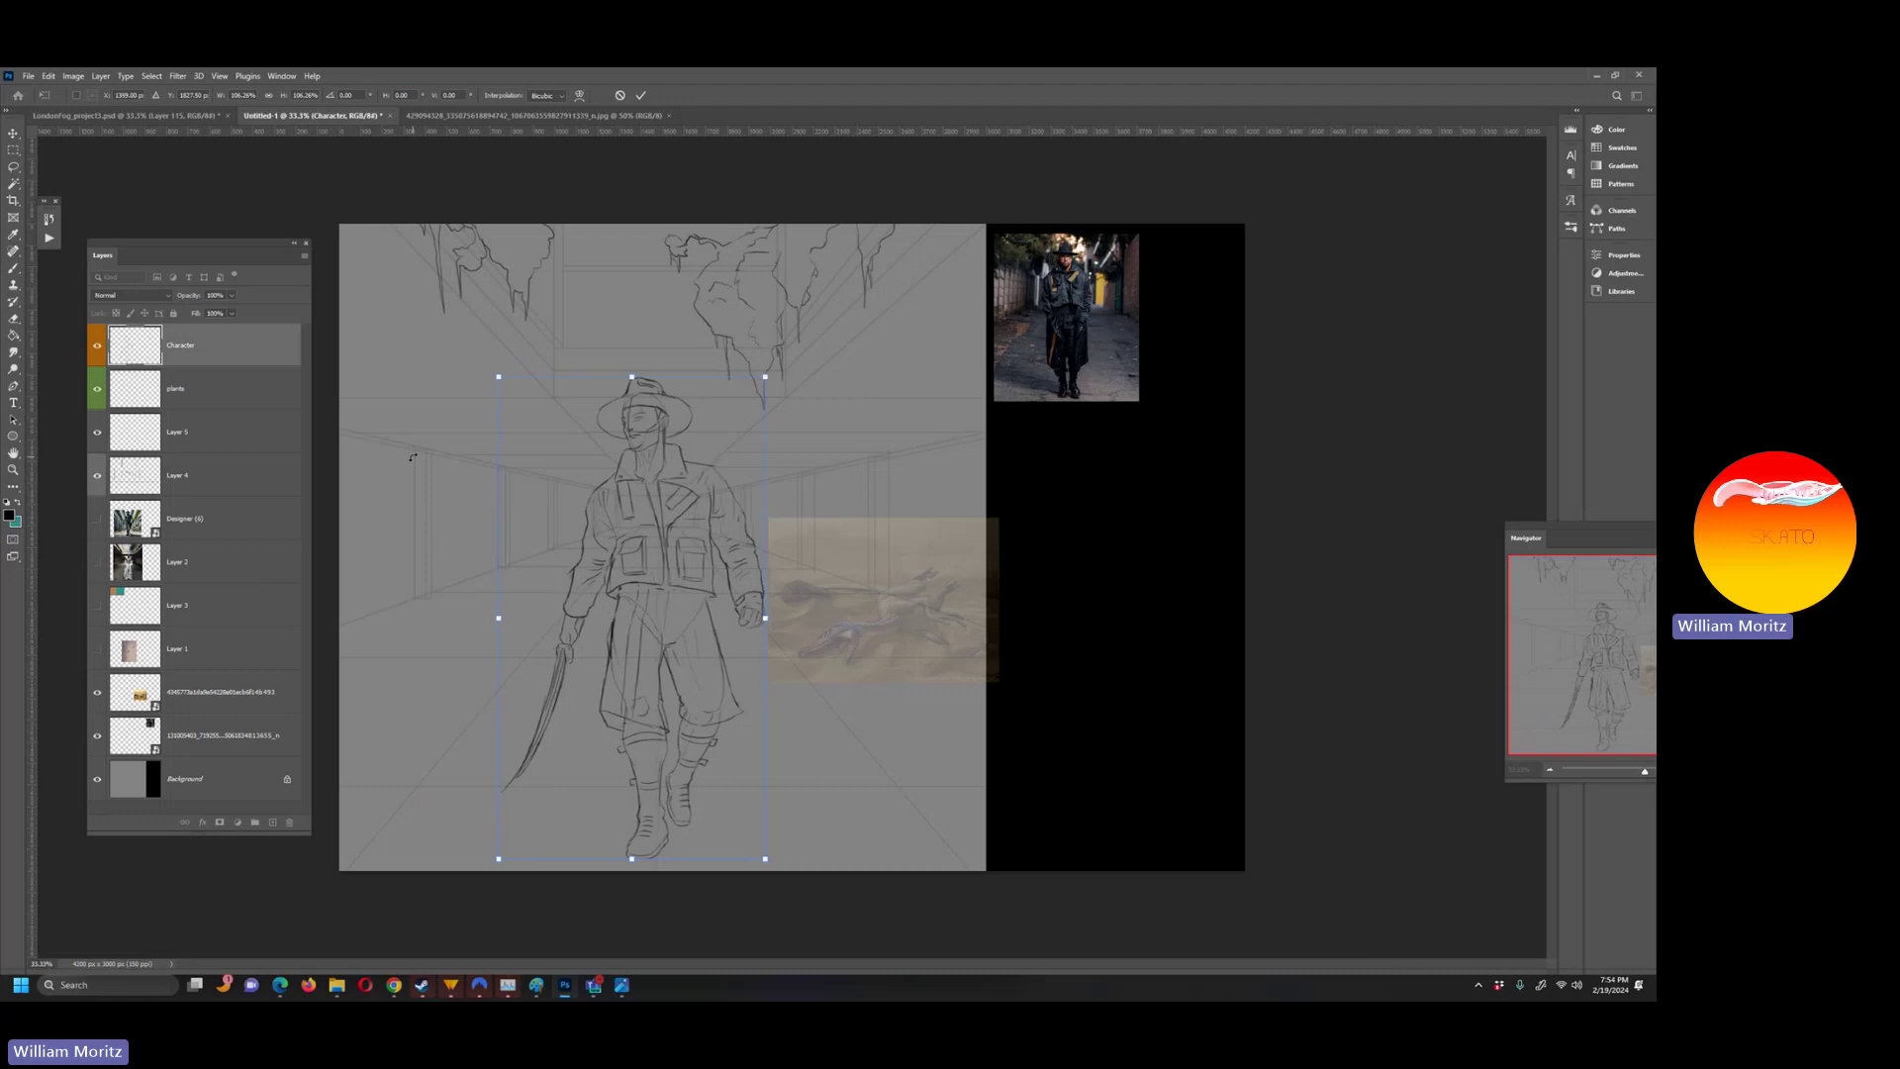
pyautogui.press('Return')
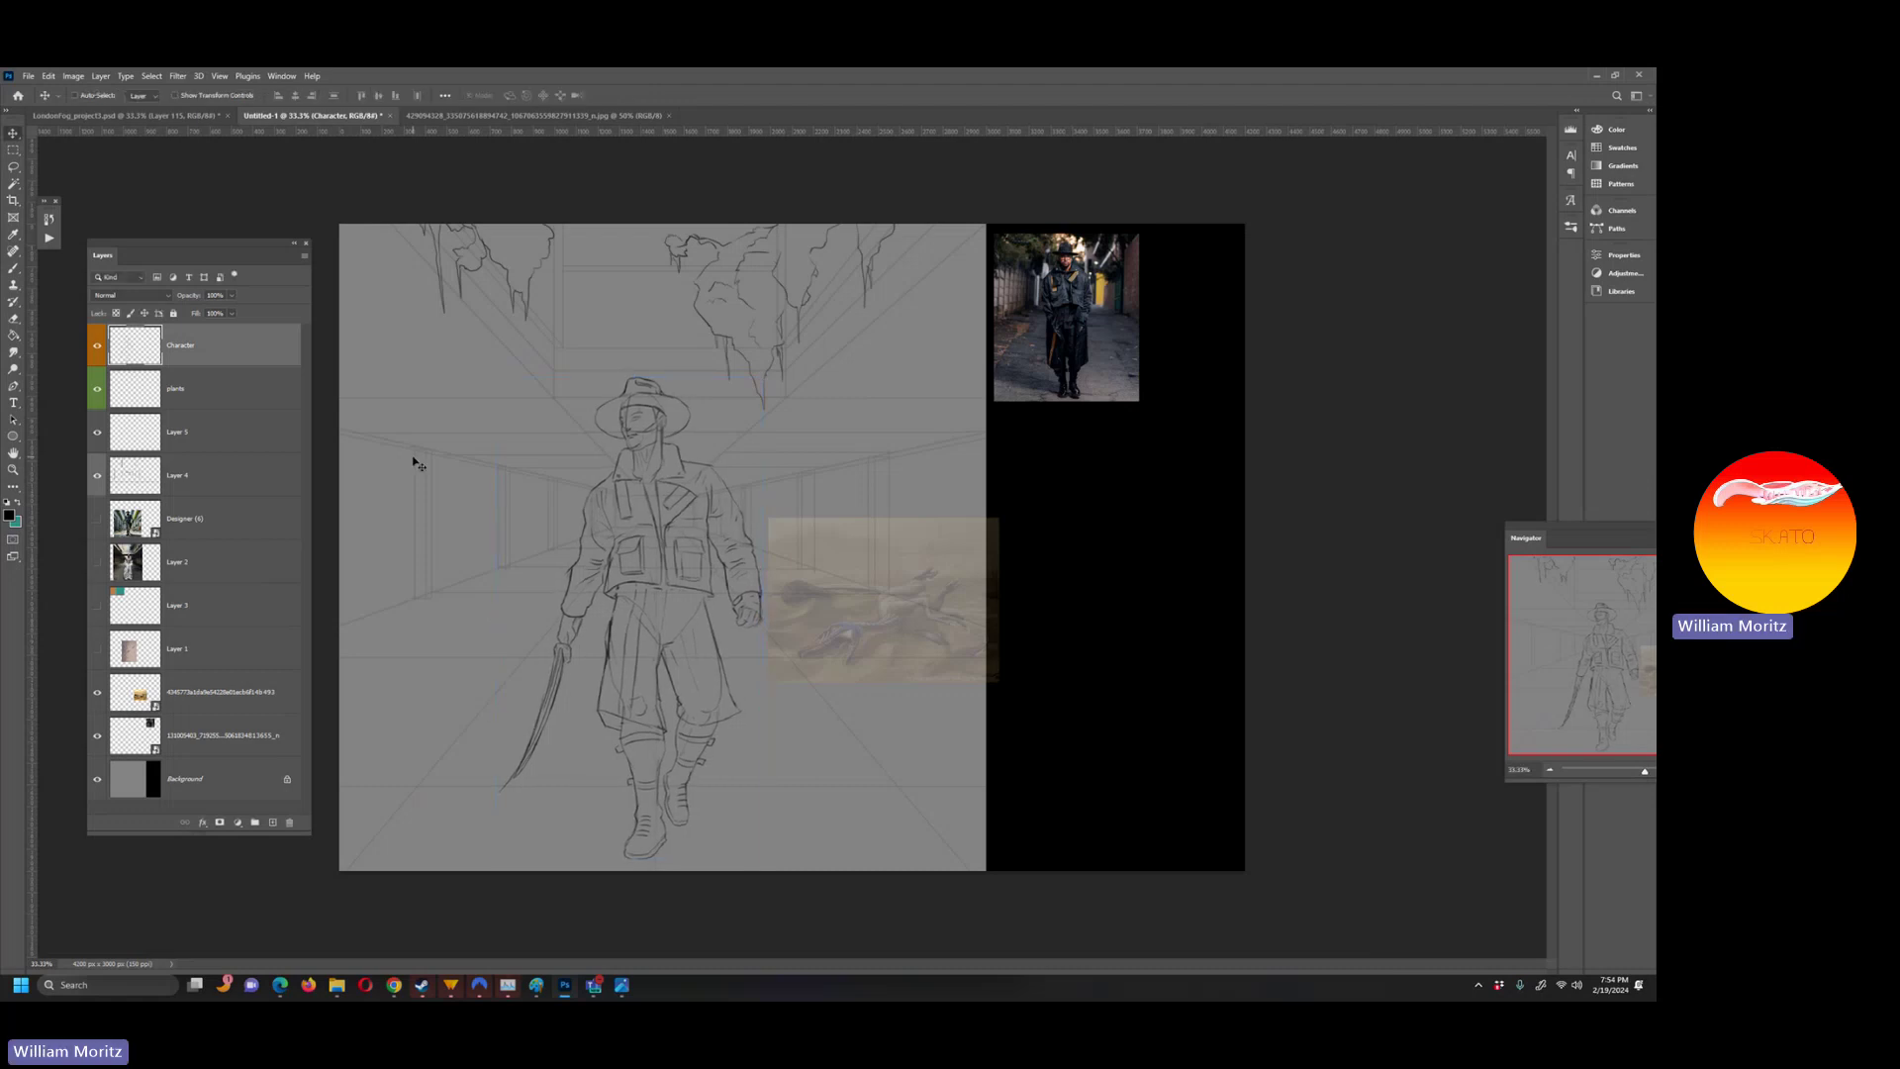
# - Rename the empty layer above Layer 4 as BG
pyautogui.click(13, 167)
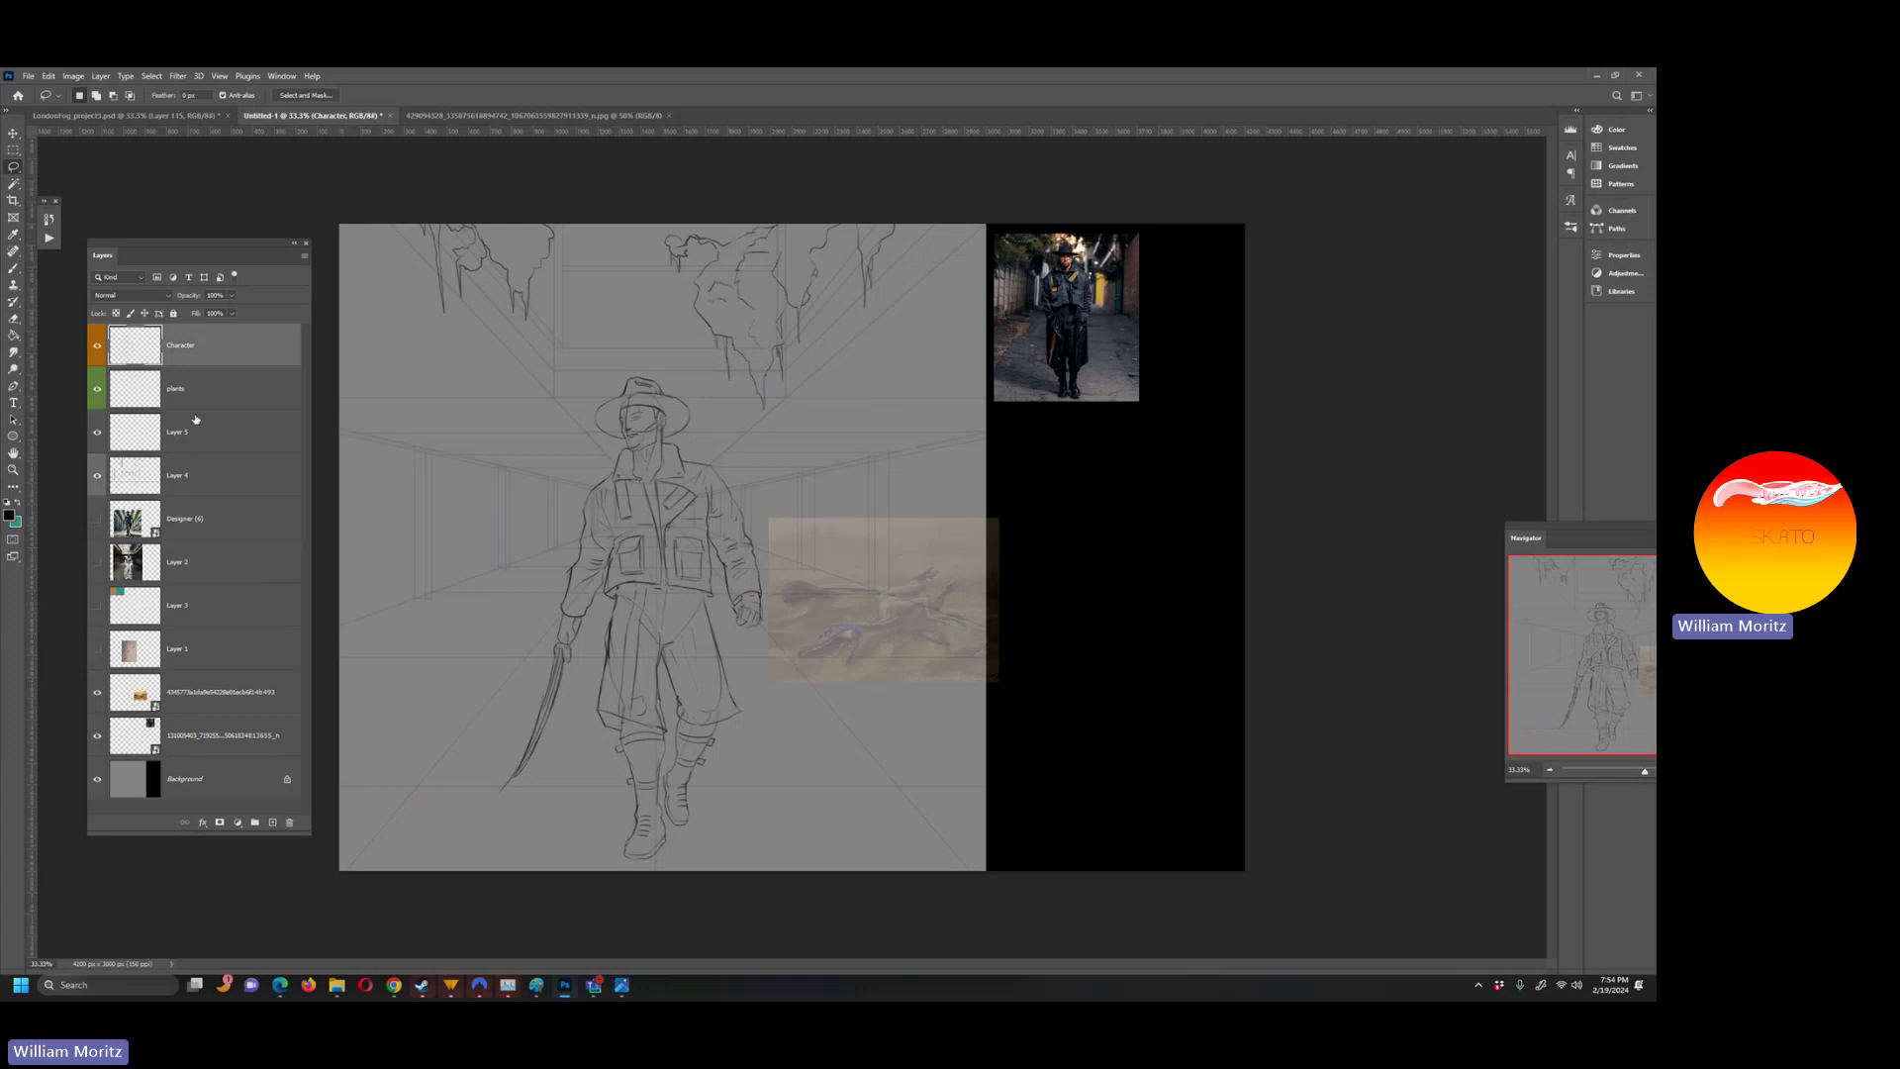
pyautogui.click(211, 443)
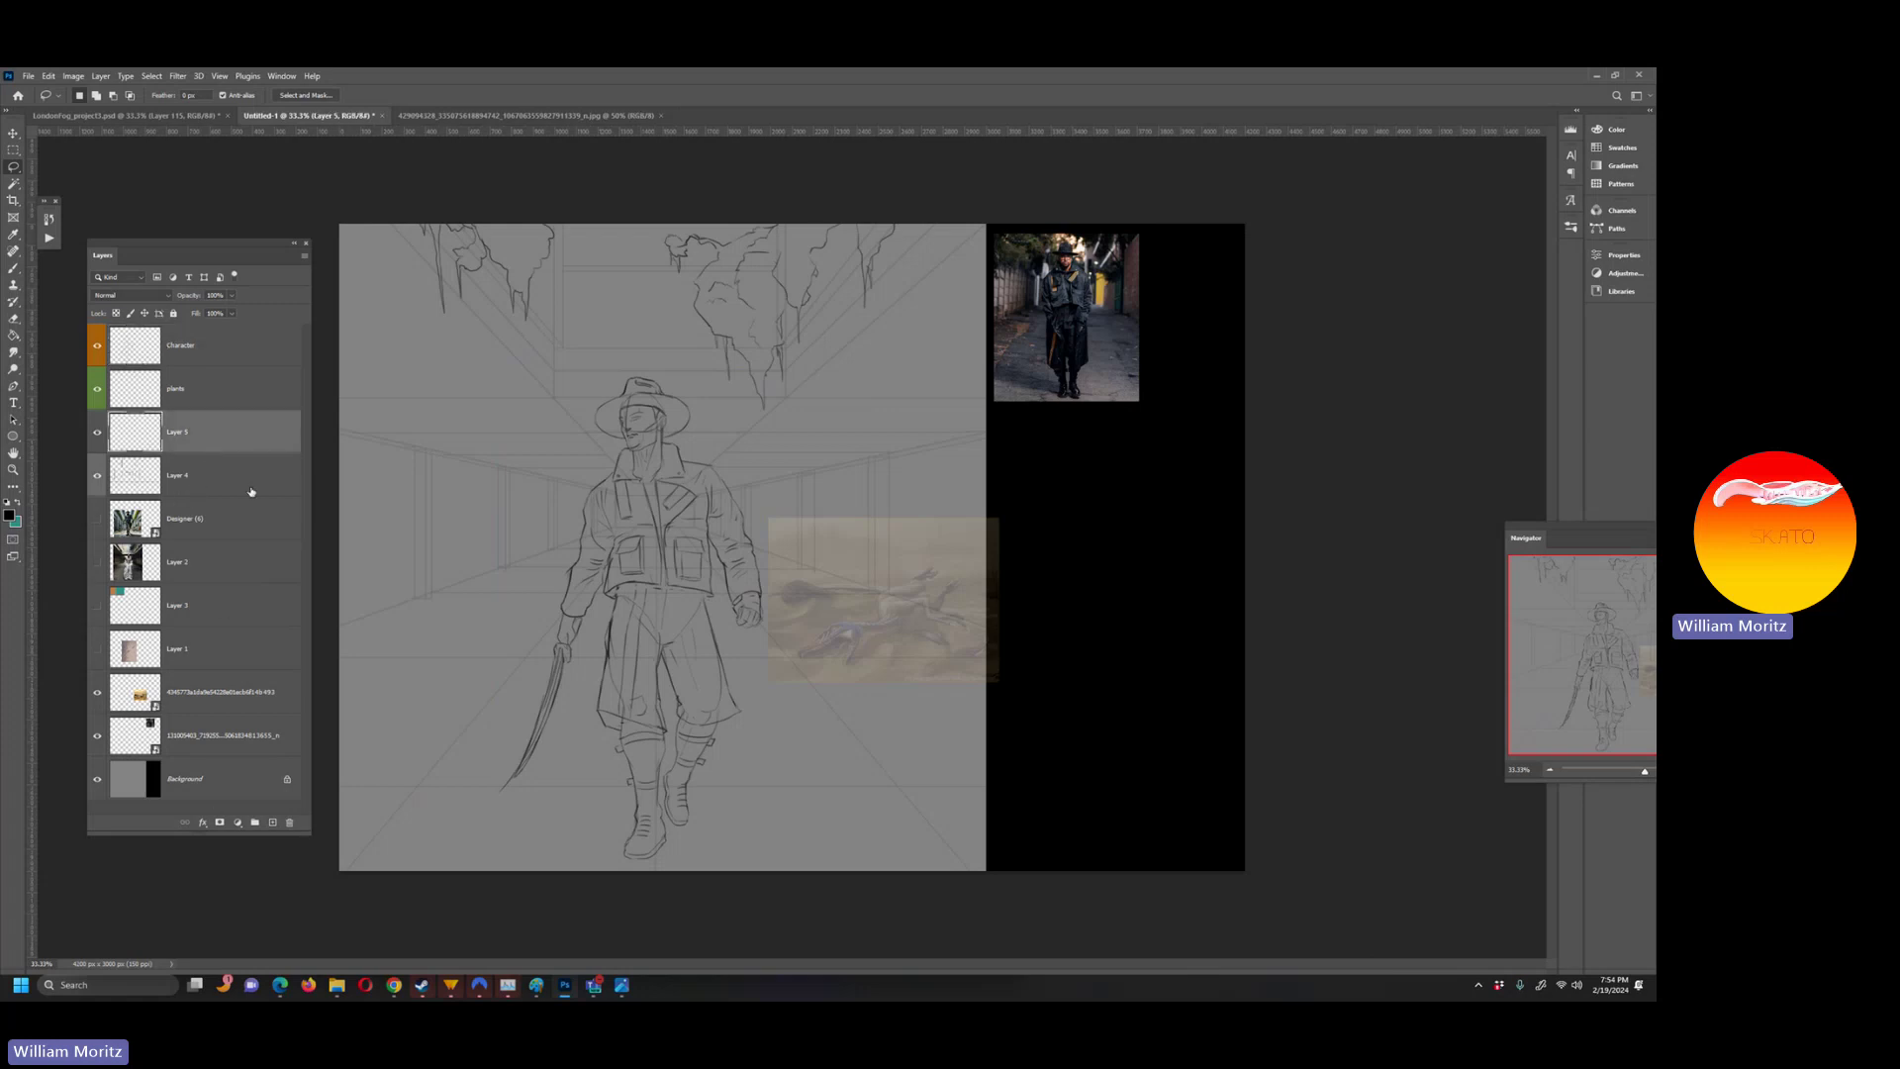
pyautogui.doubleClick(178, 432)
pyautogui.write('BG')
pyautogui.press('Return')
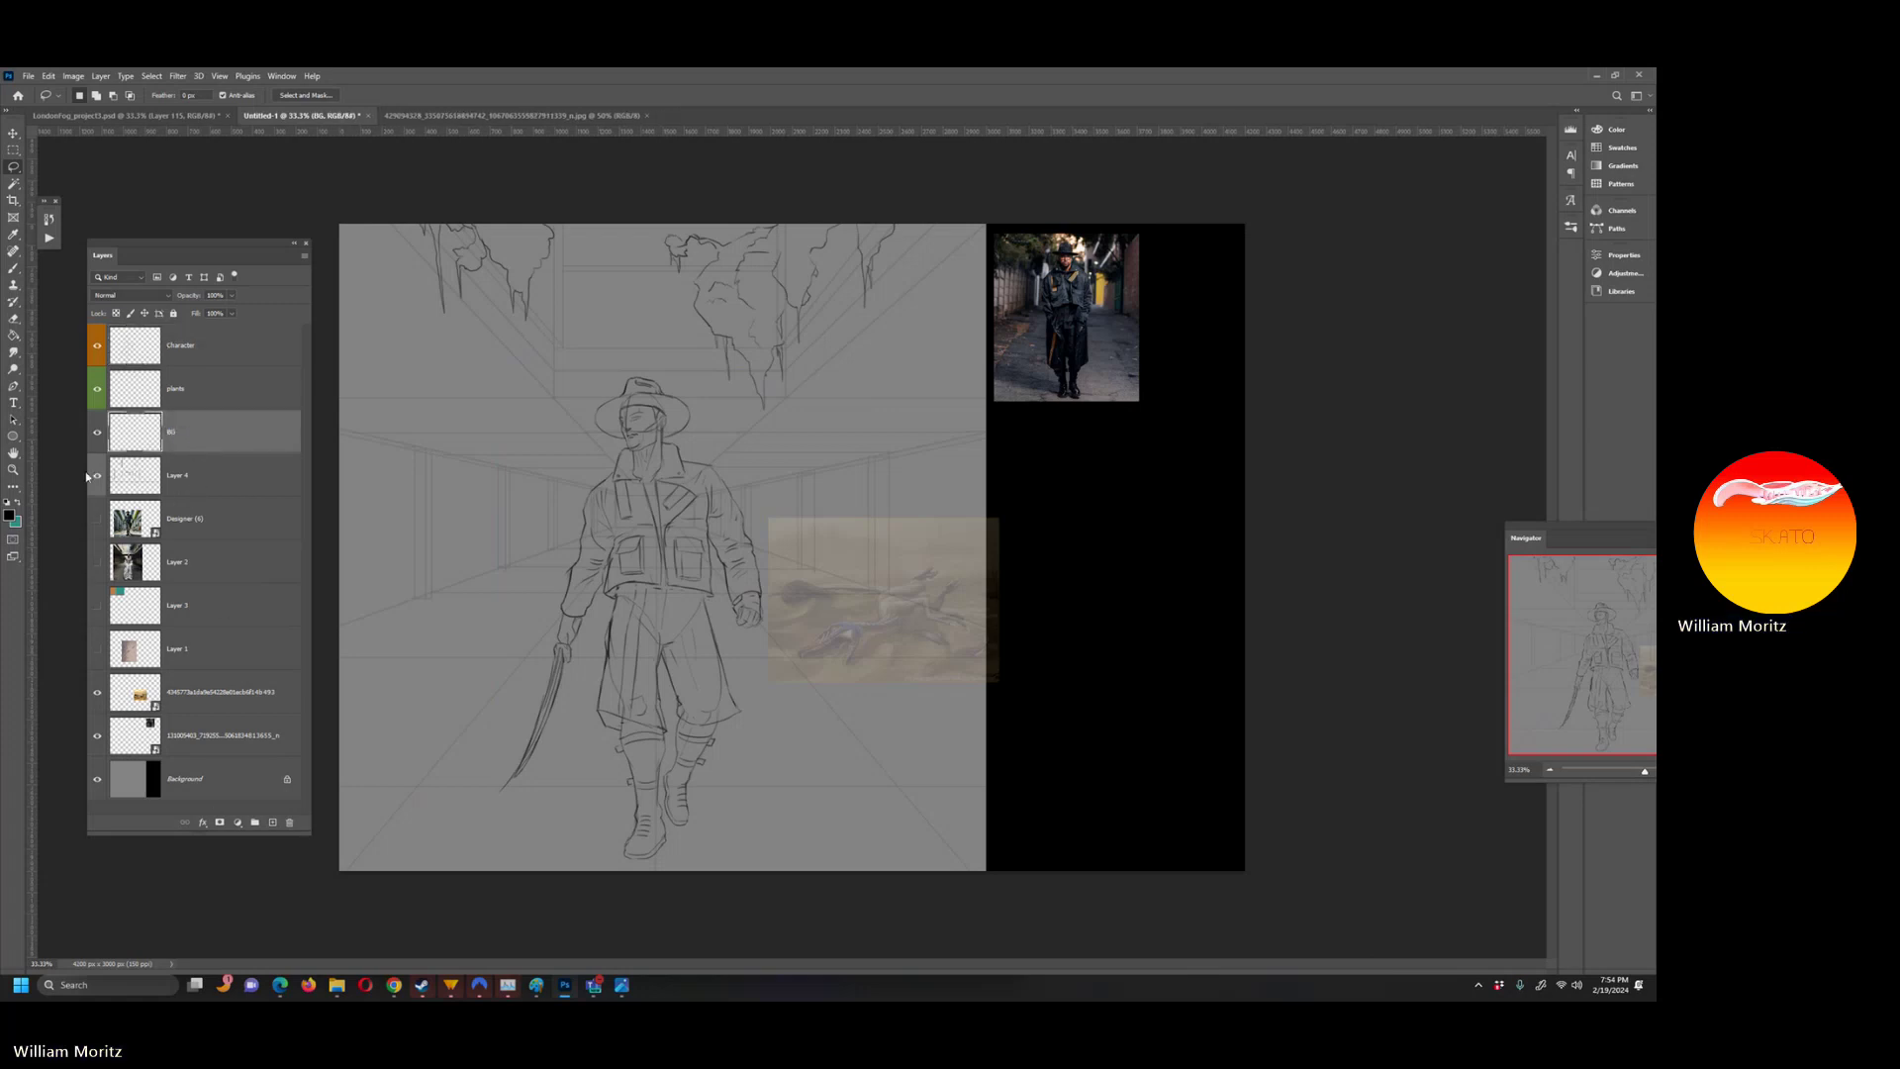
# - Add a new layer above BG, trace the fallen dinosaur's outline in black over the faded reference, and hide the reference
pyautogui.click(272, 822)
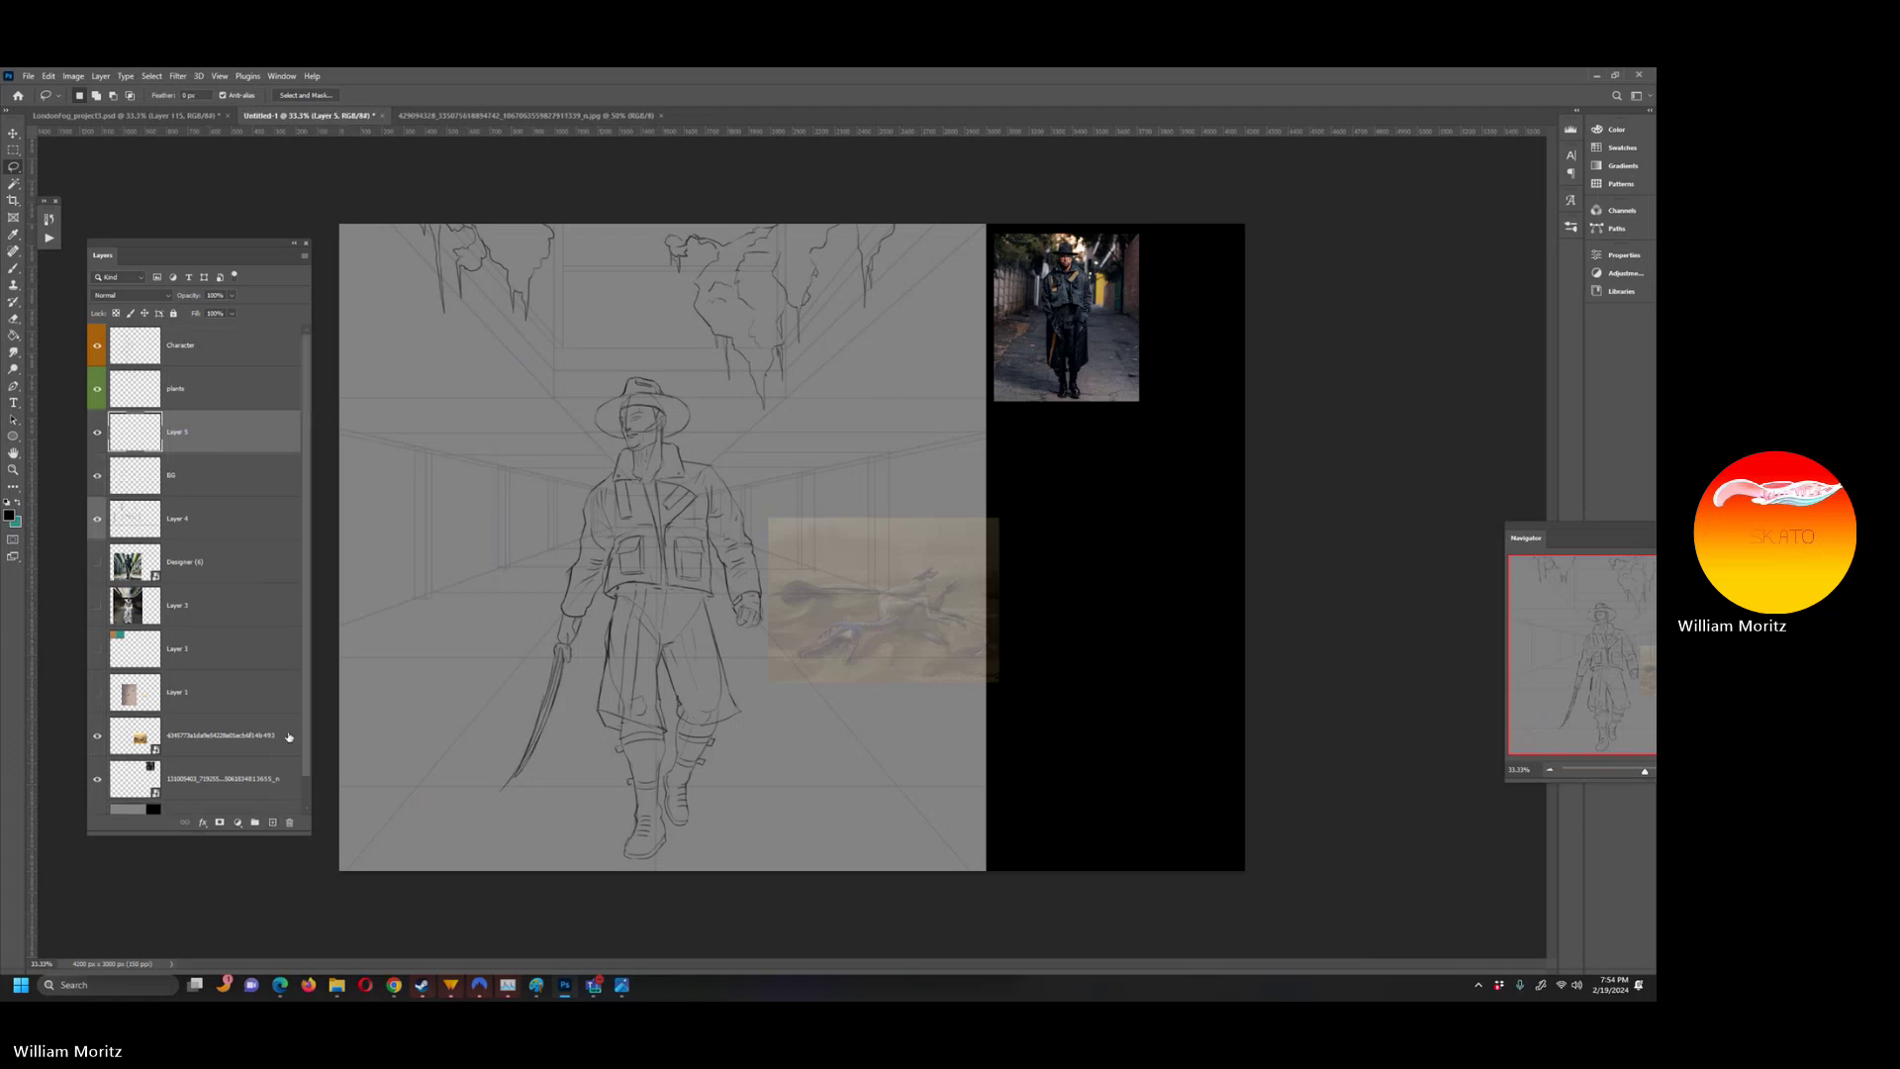
pyautogui.press('b')
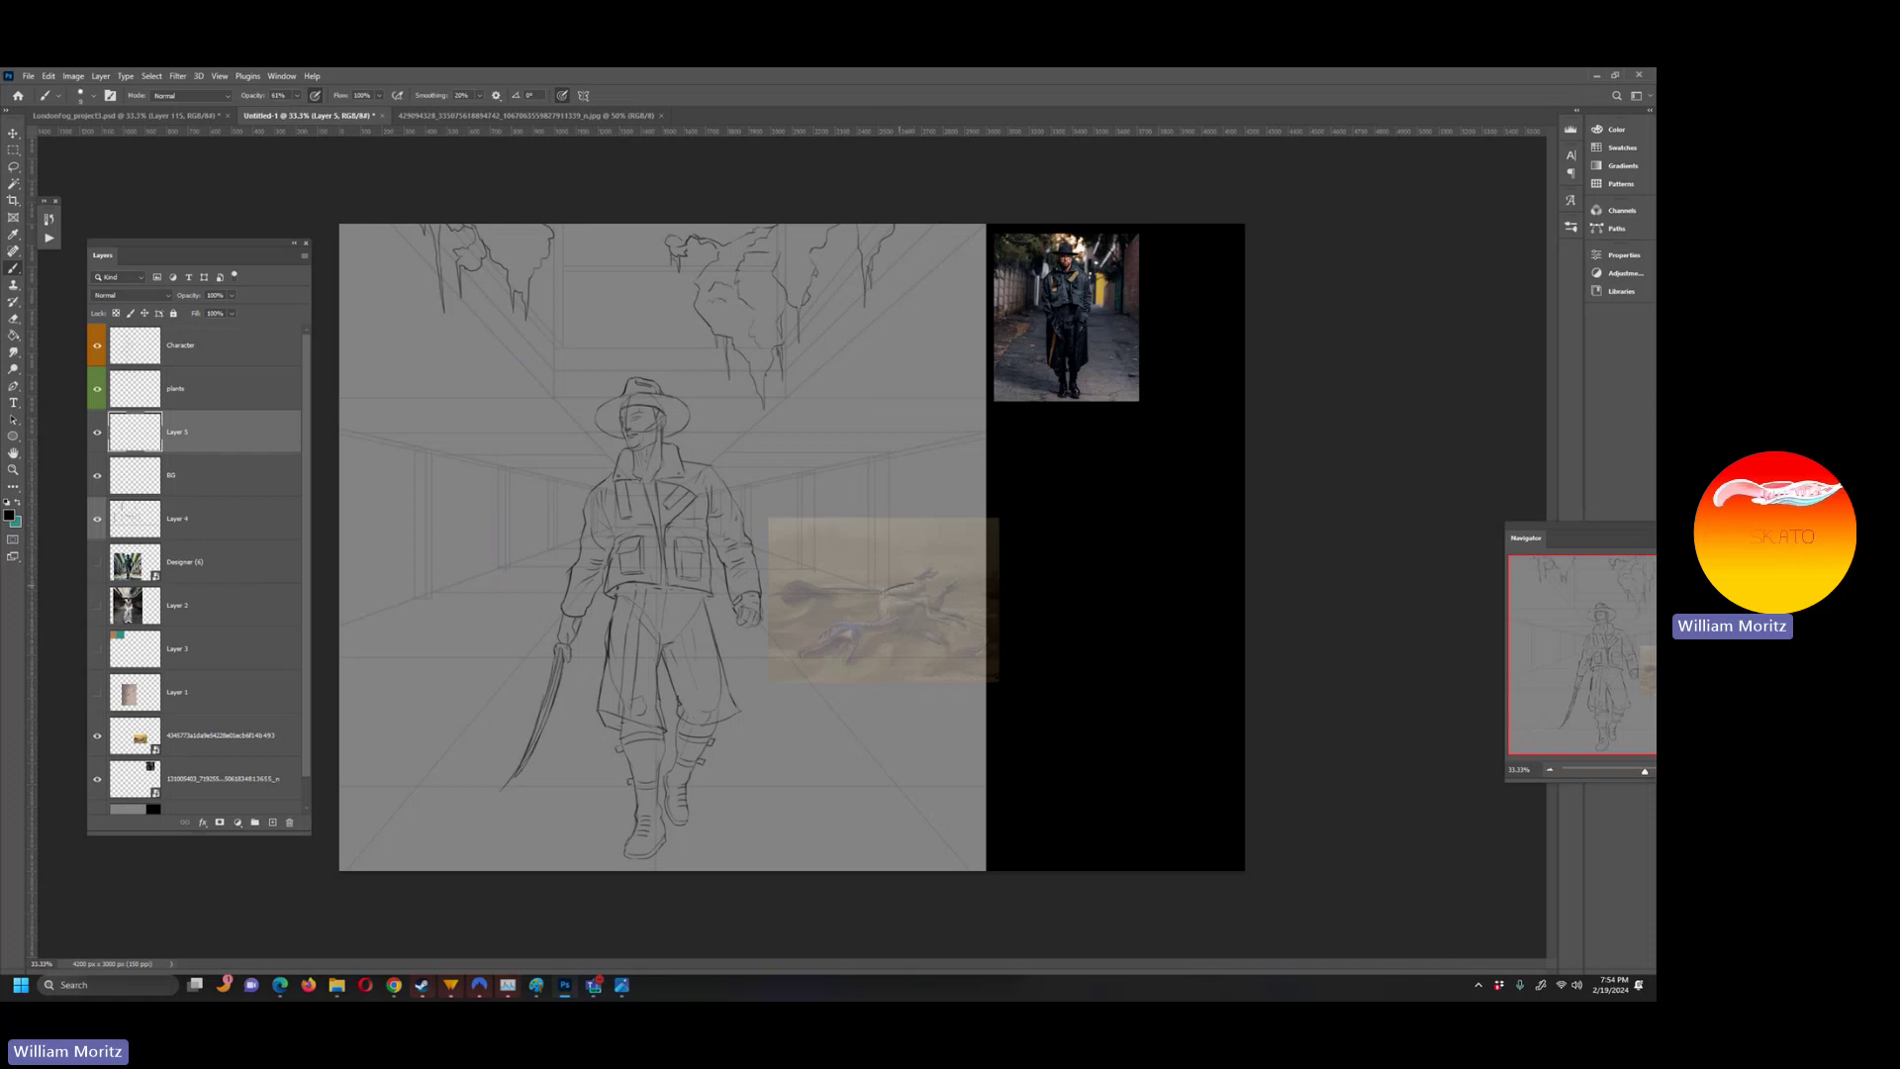
pyautogui.moveTo(869, 623); pyautogui.dragTo(827, 628)
pyautogui.moveTo(855, 586); pyautogui.dragTo(823, 587)
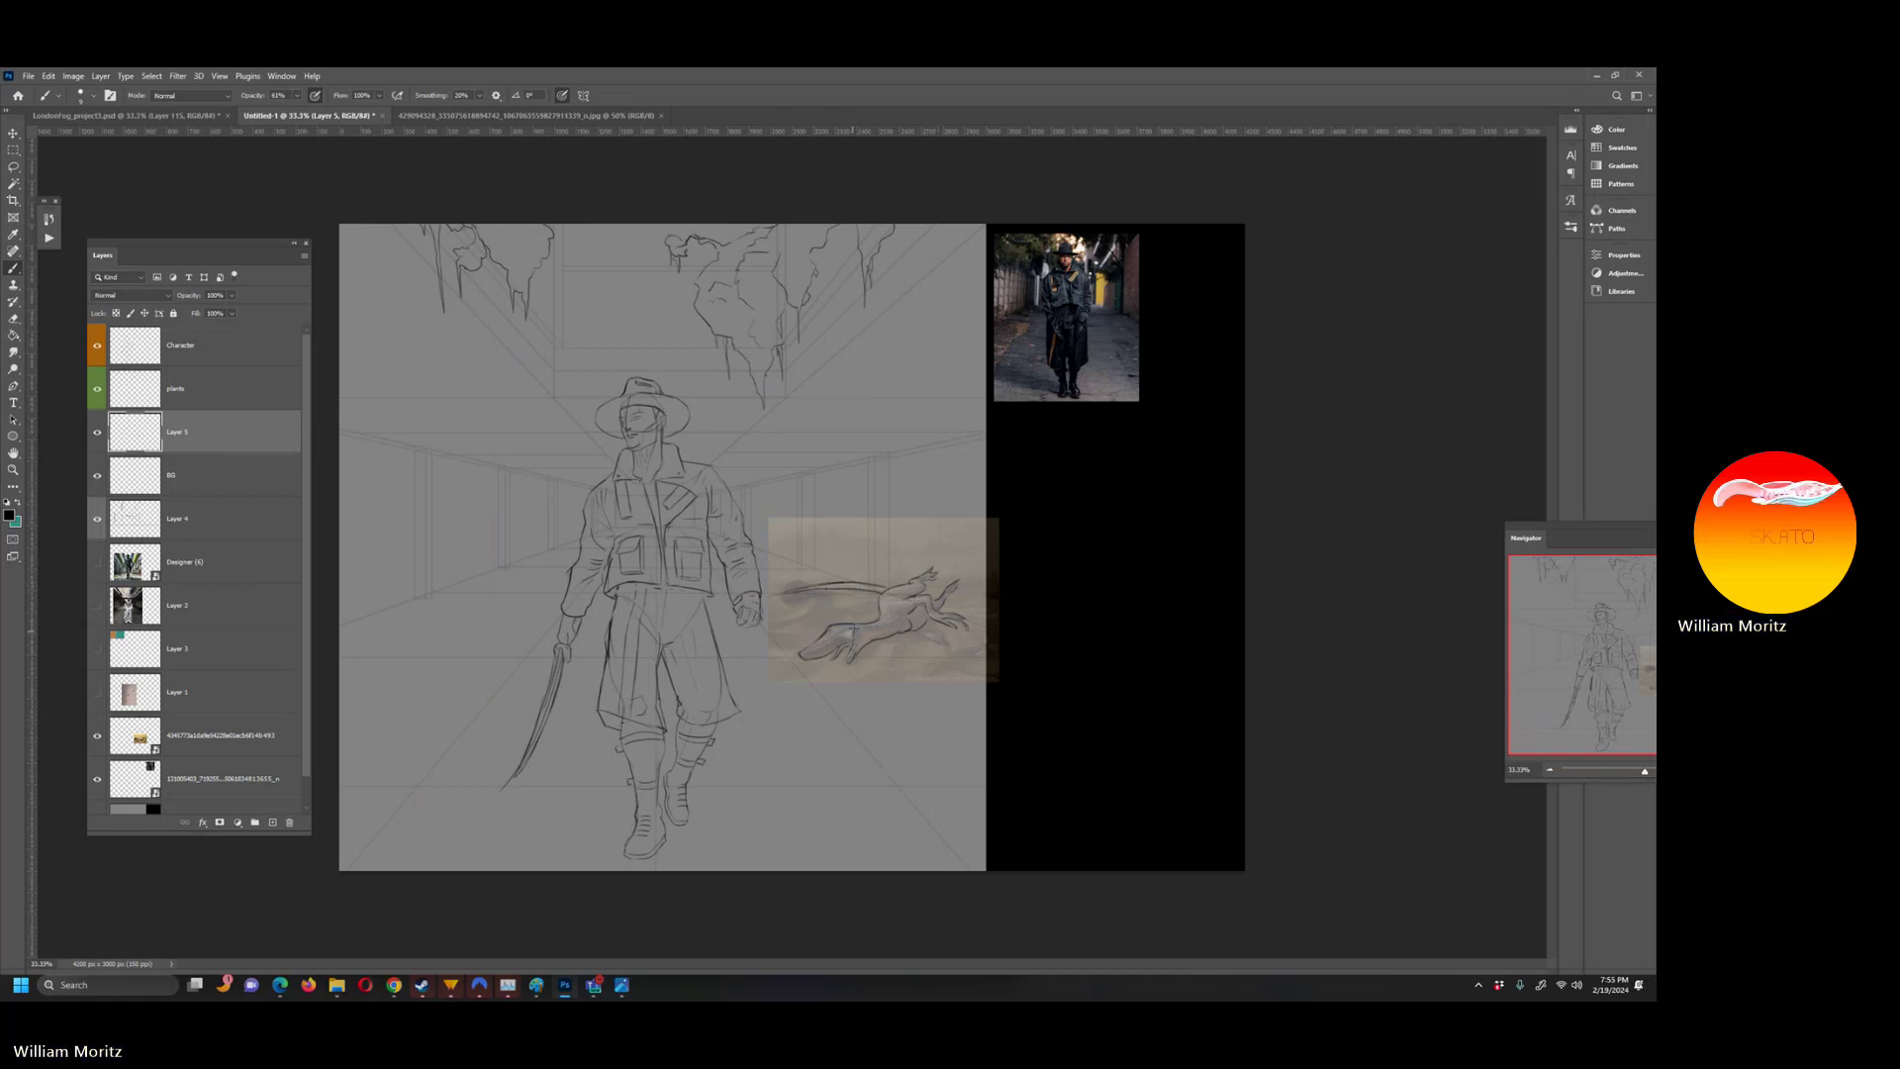
pyautogui.moveTo(837, 636); pyautogui.dragTo(814, 647)
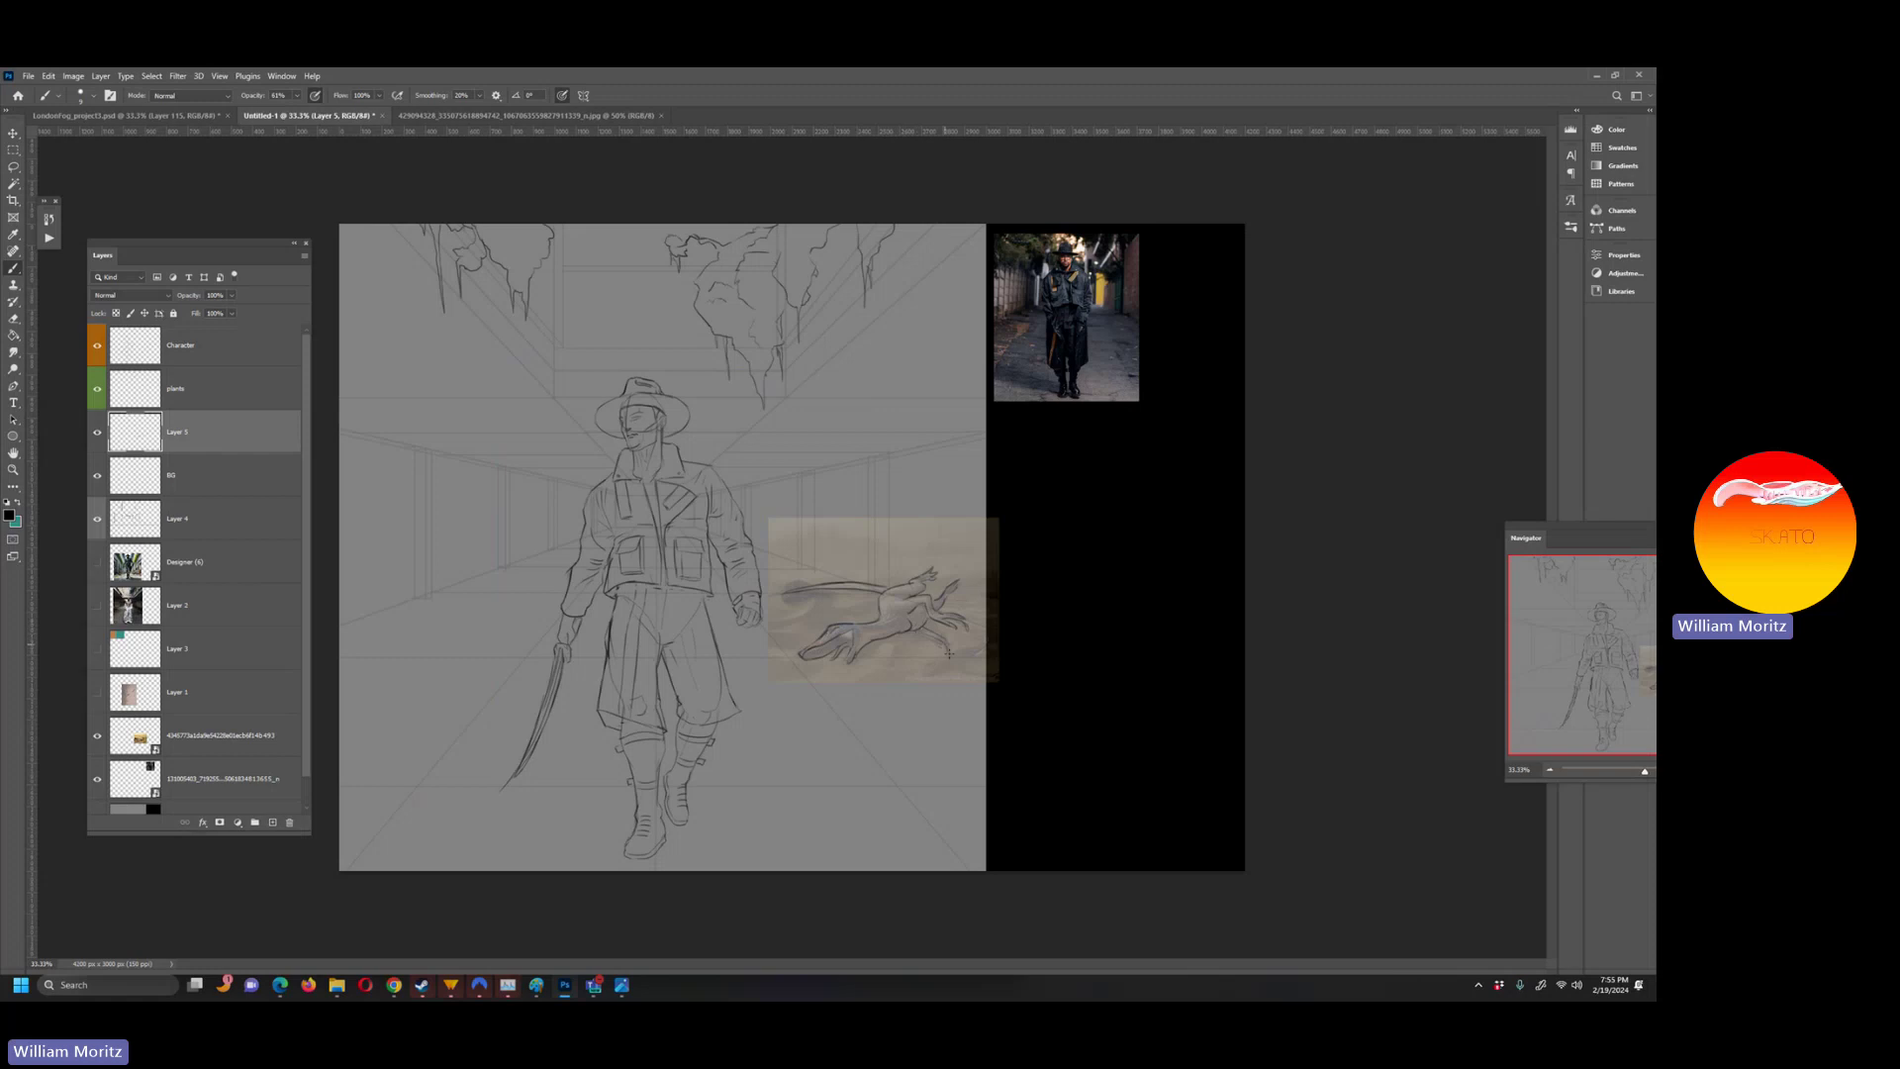
pyautogui.moveTo(950, 640); pyautogui.dragTo(962, 651)
pyautogui.click(98, 738)
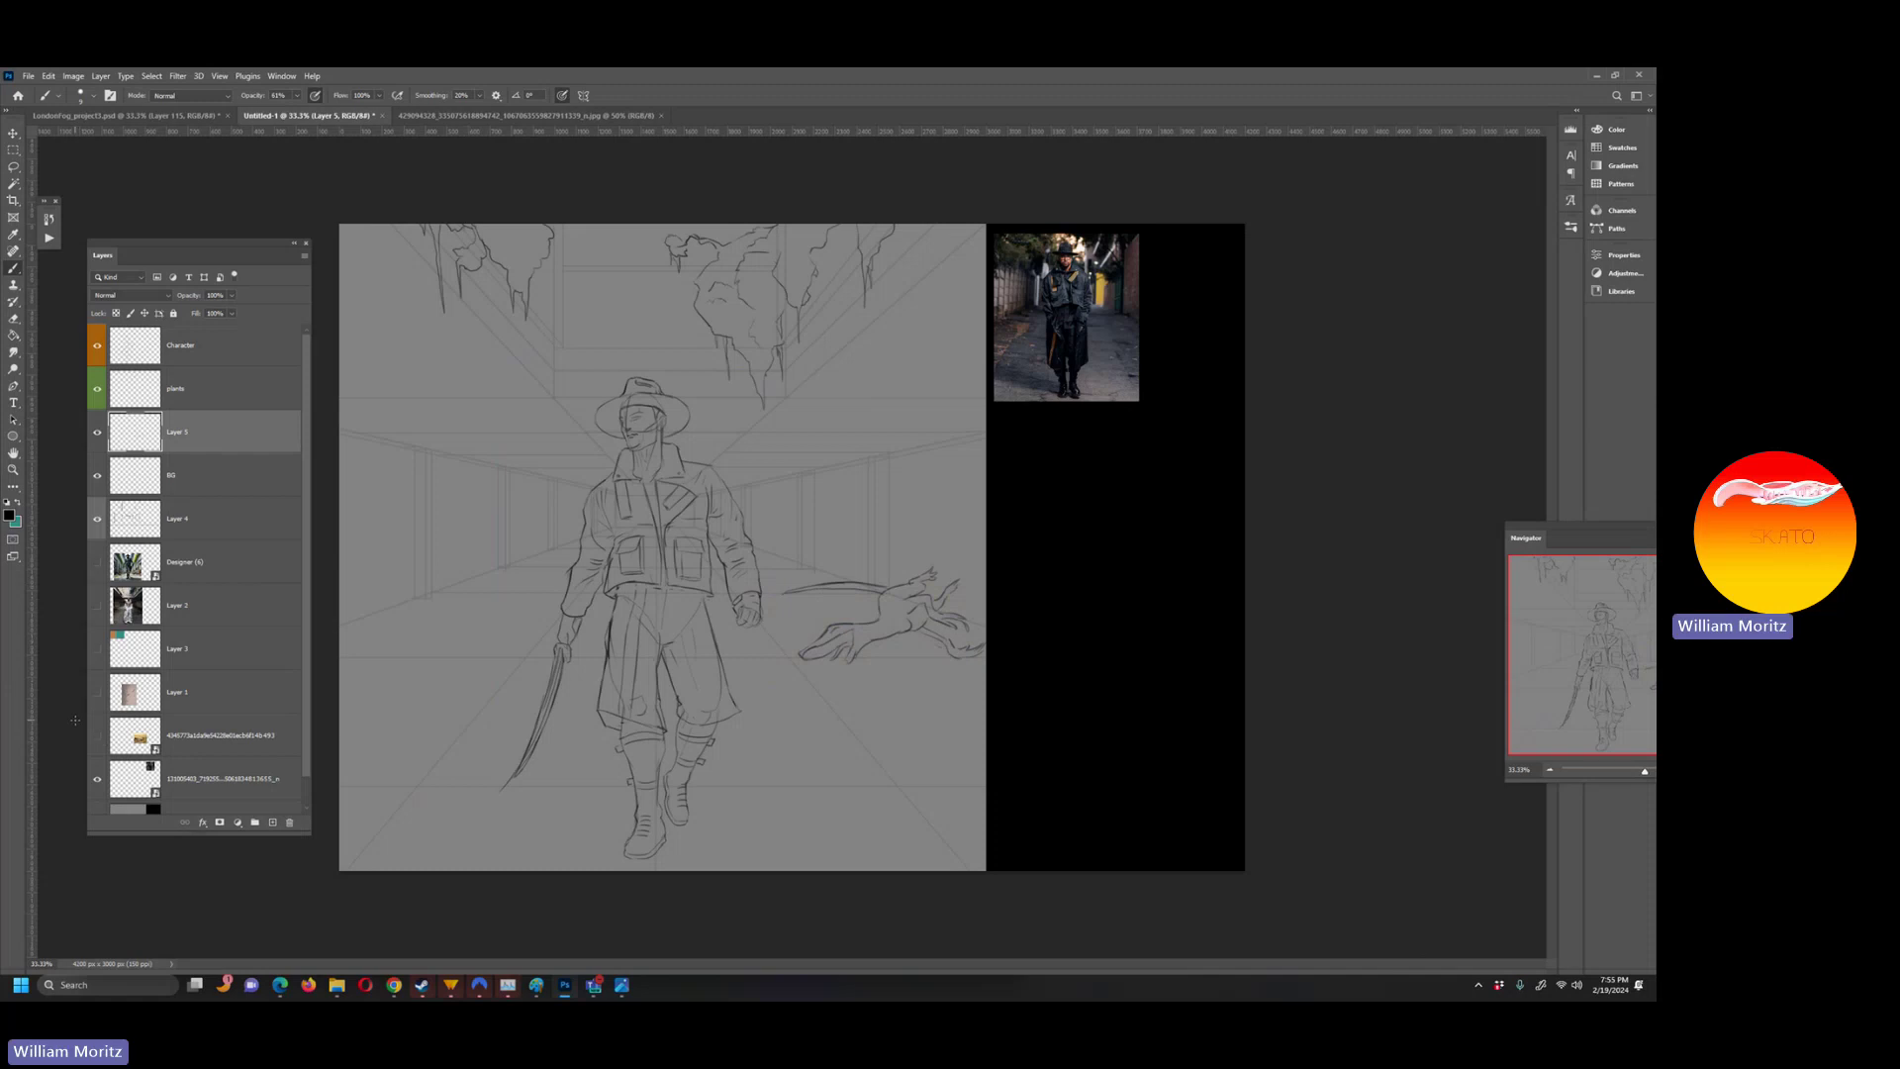
# - Place DINO.jpg as an embedded image in the corridor to the left of the figure, overlapping the sword arm
pyautogui.click(29, 76)
pyautogui.click(102, 320)
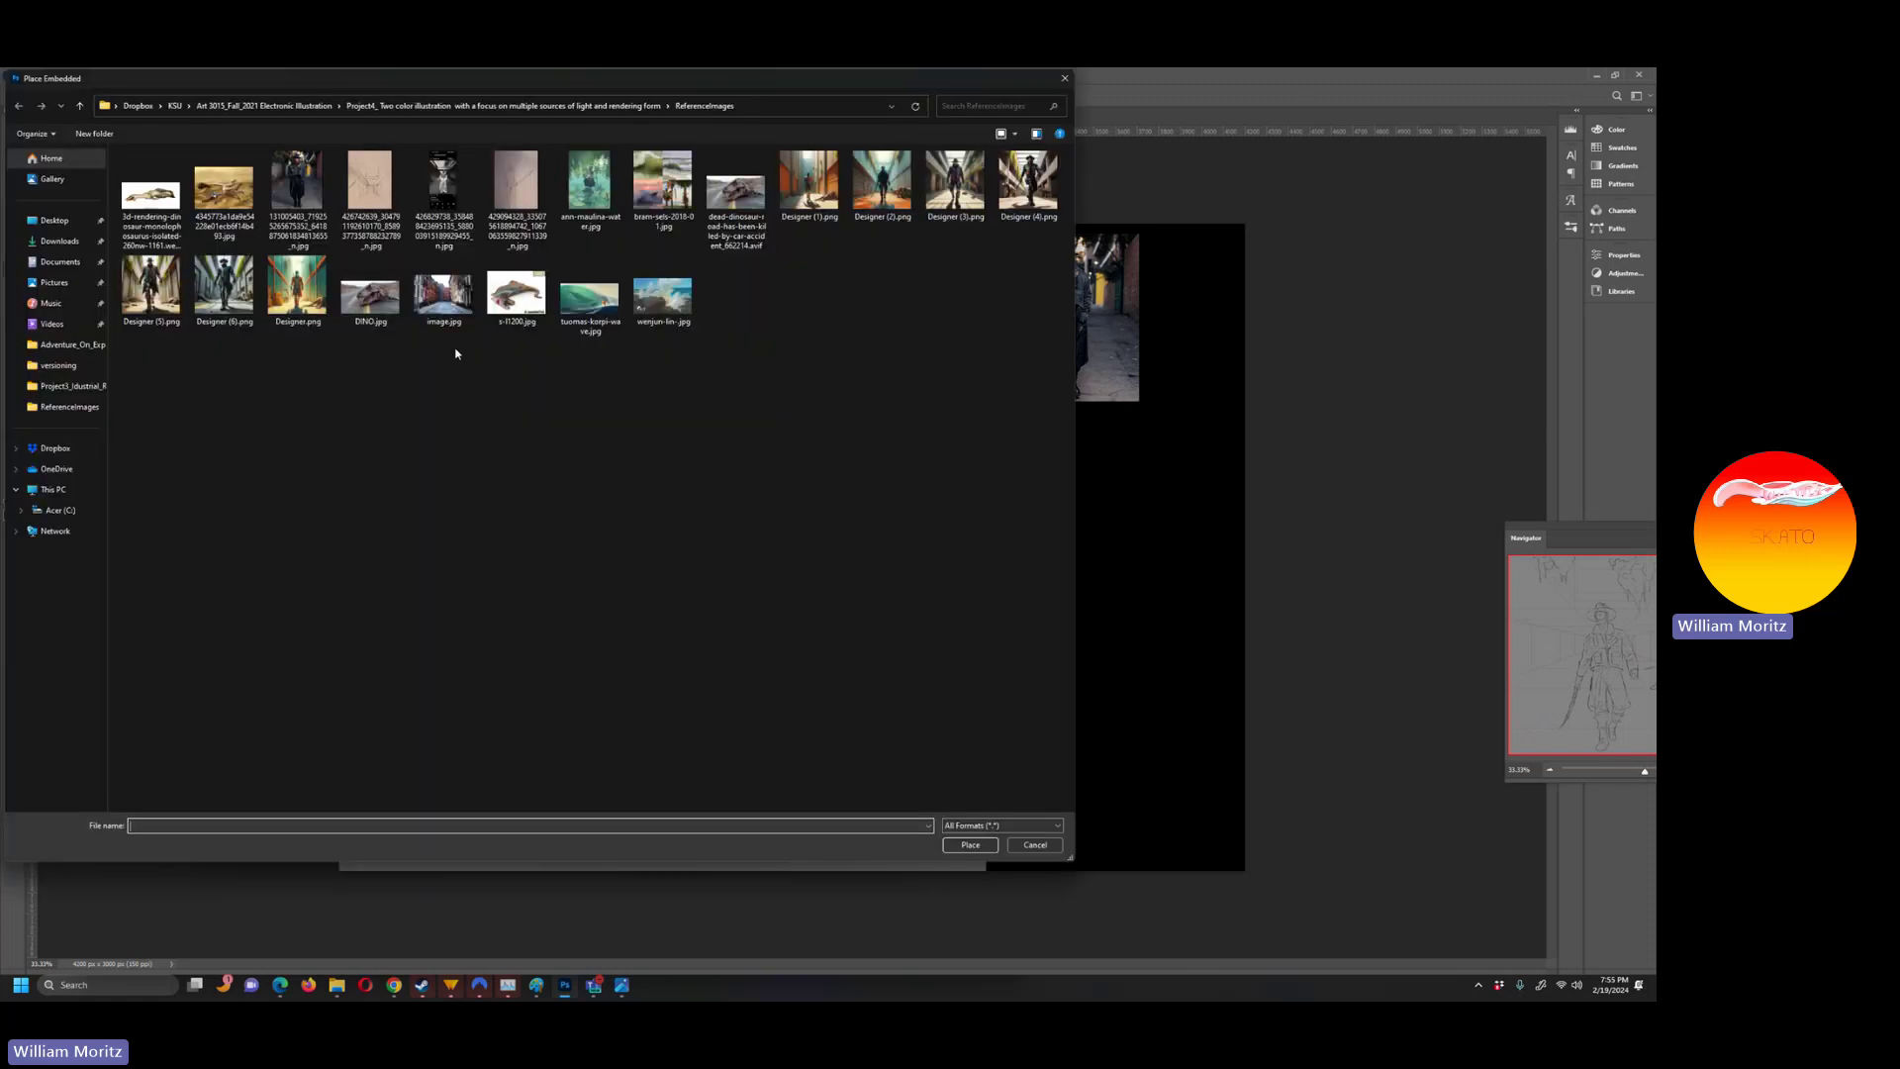
pyautogui.click(370, 290)
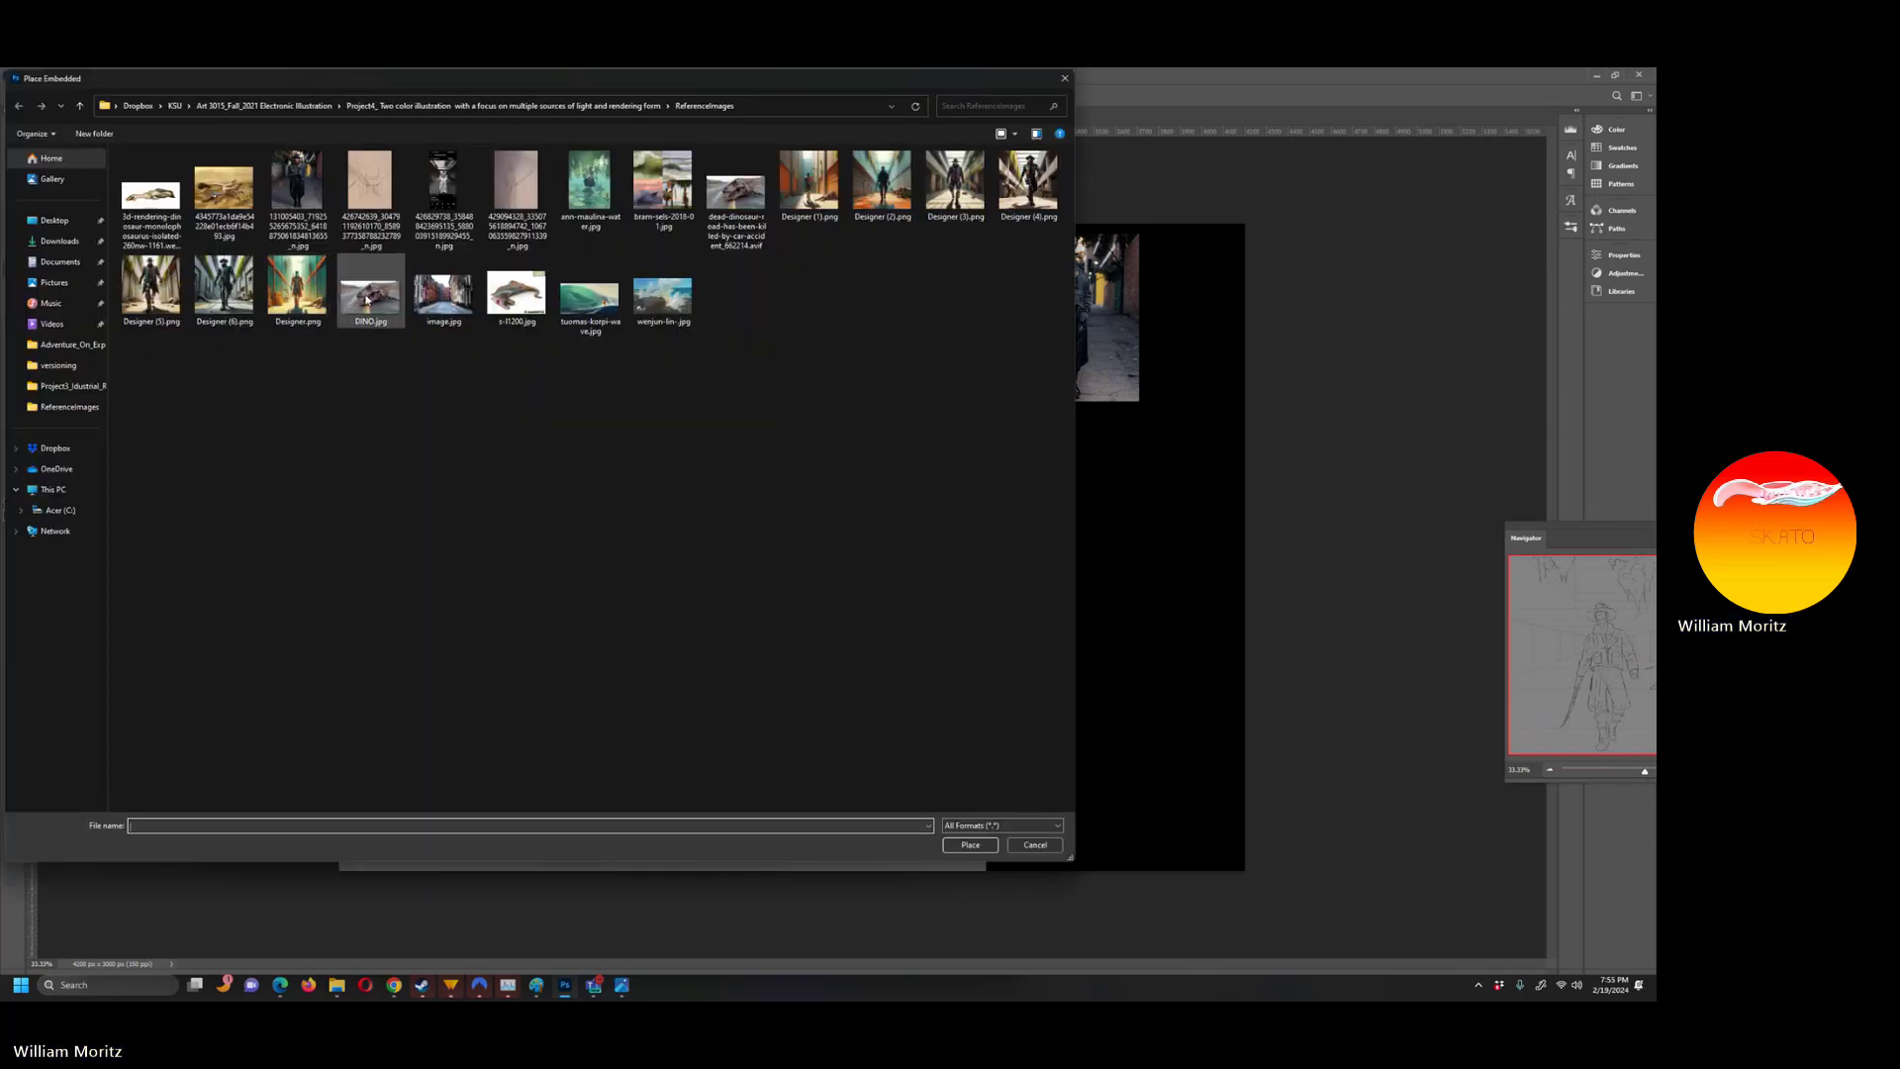
pyautogui.click(971, 844)
pyautogui.moveTo(623, 572); pyautogui.dragTo(336, 634)
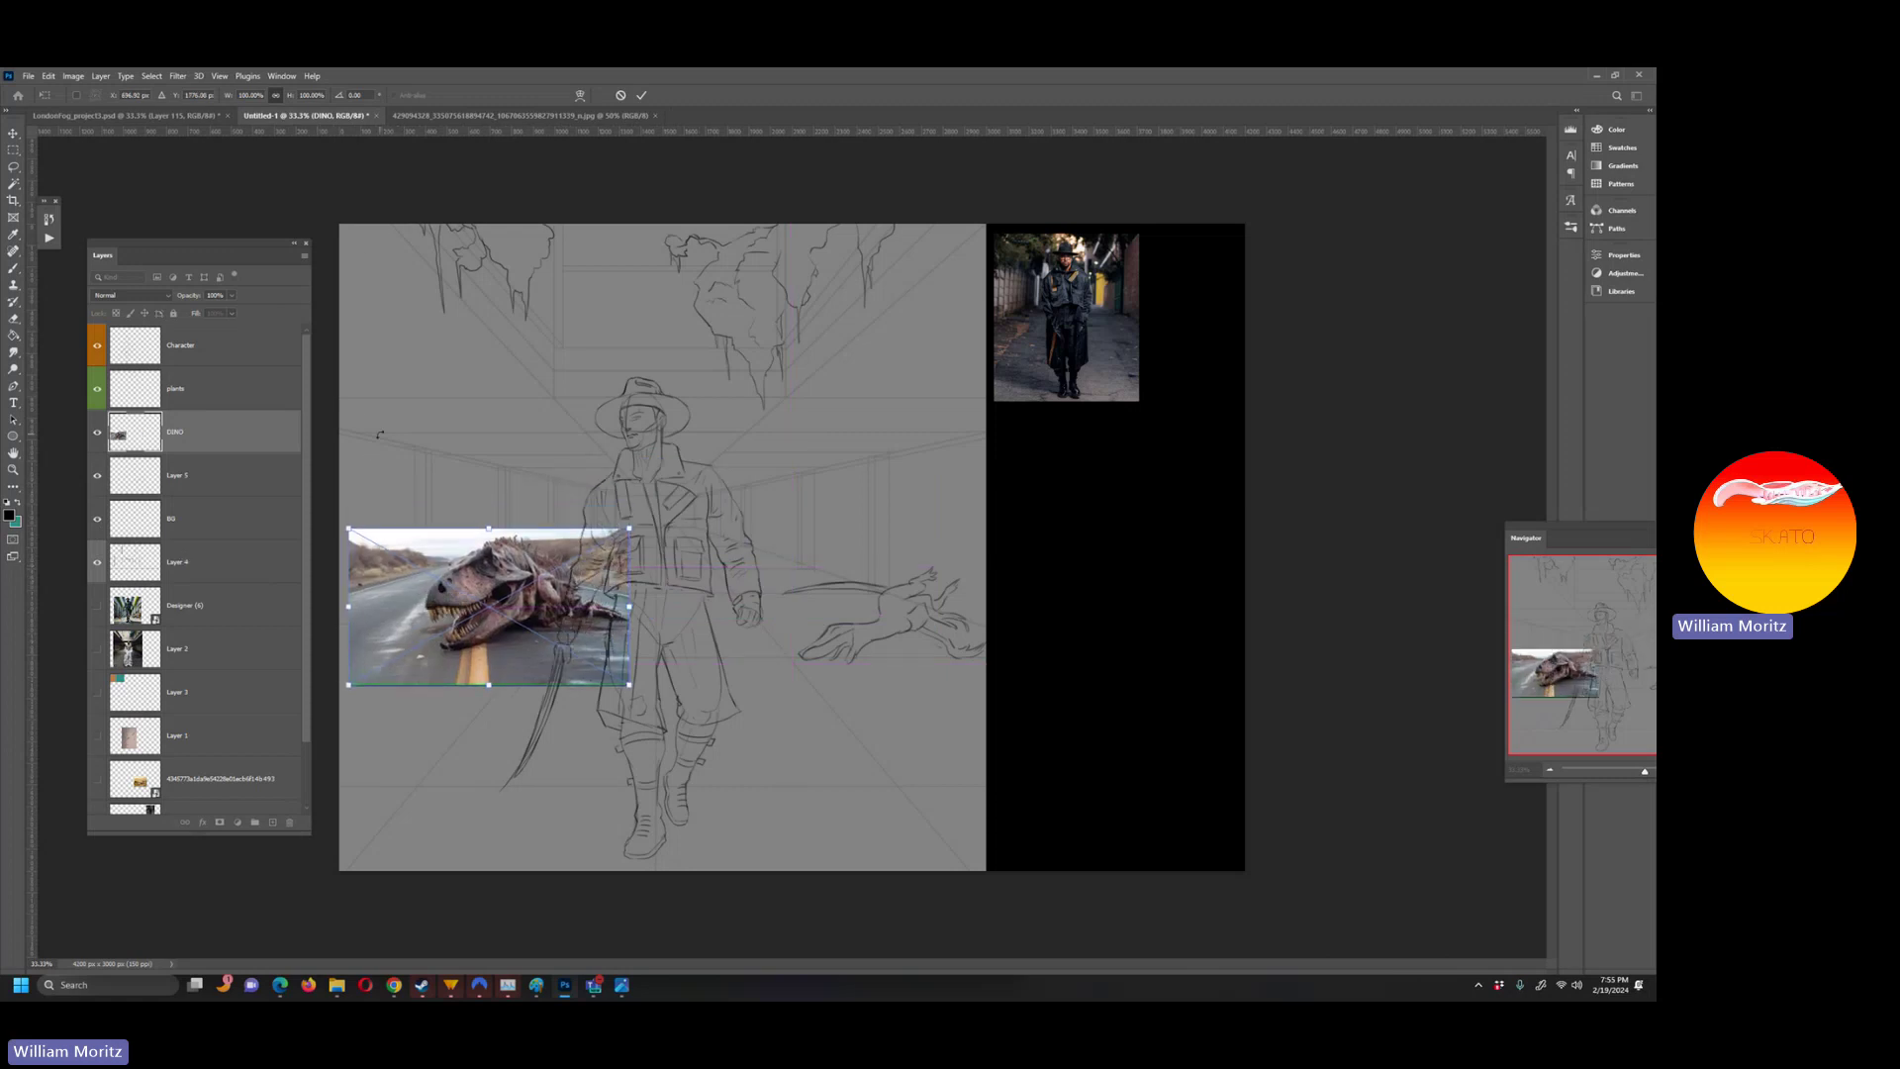
pyautogui.press('Return')
# - Lower the DINO photo's opacity to 27% for tracing
pyautogui.press('b')
pyautogui.click(232, 295)
pyautogui.moveTo(236, 311); pyautogui.dragTo(199, 317)
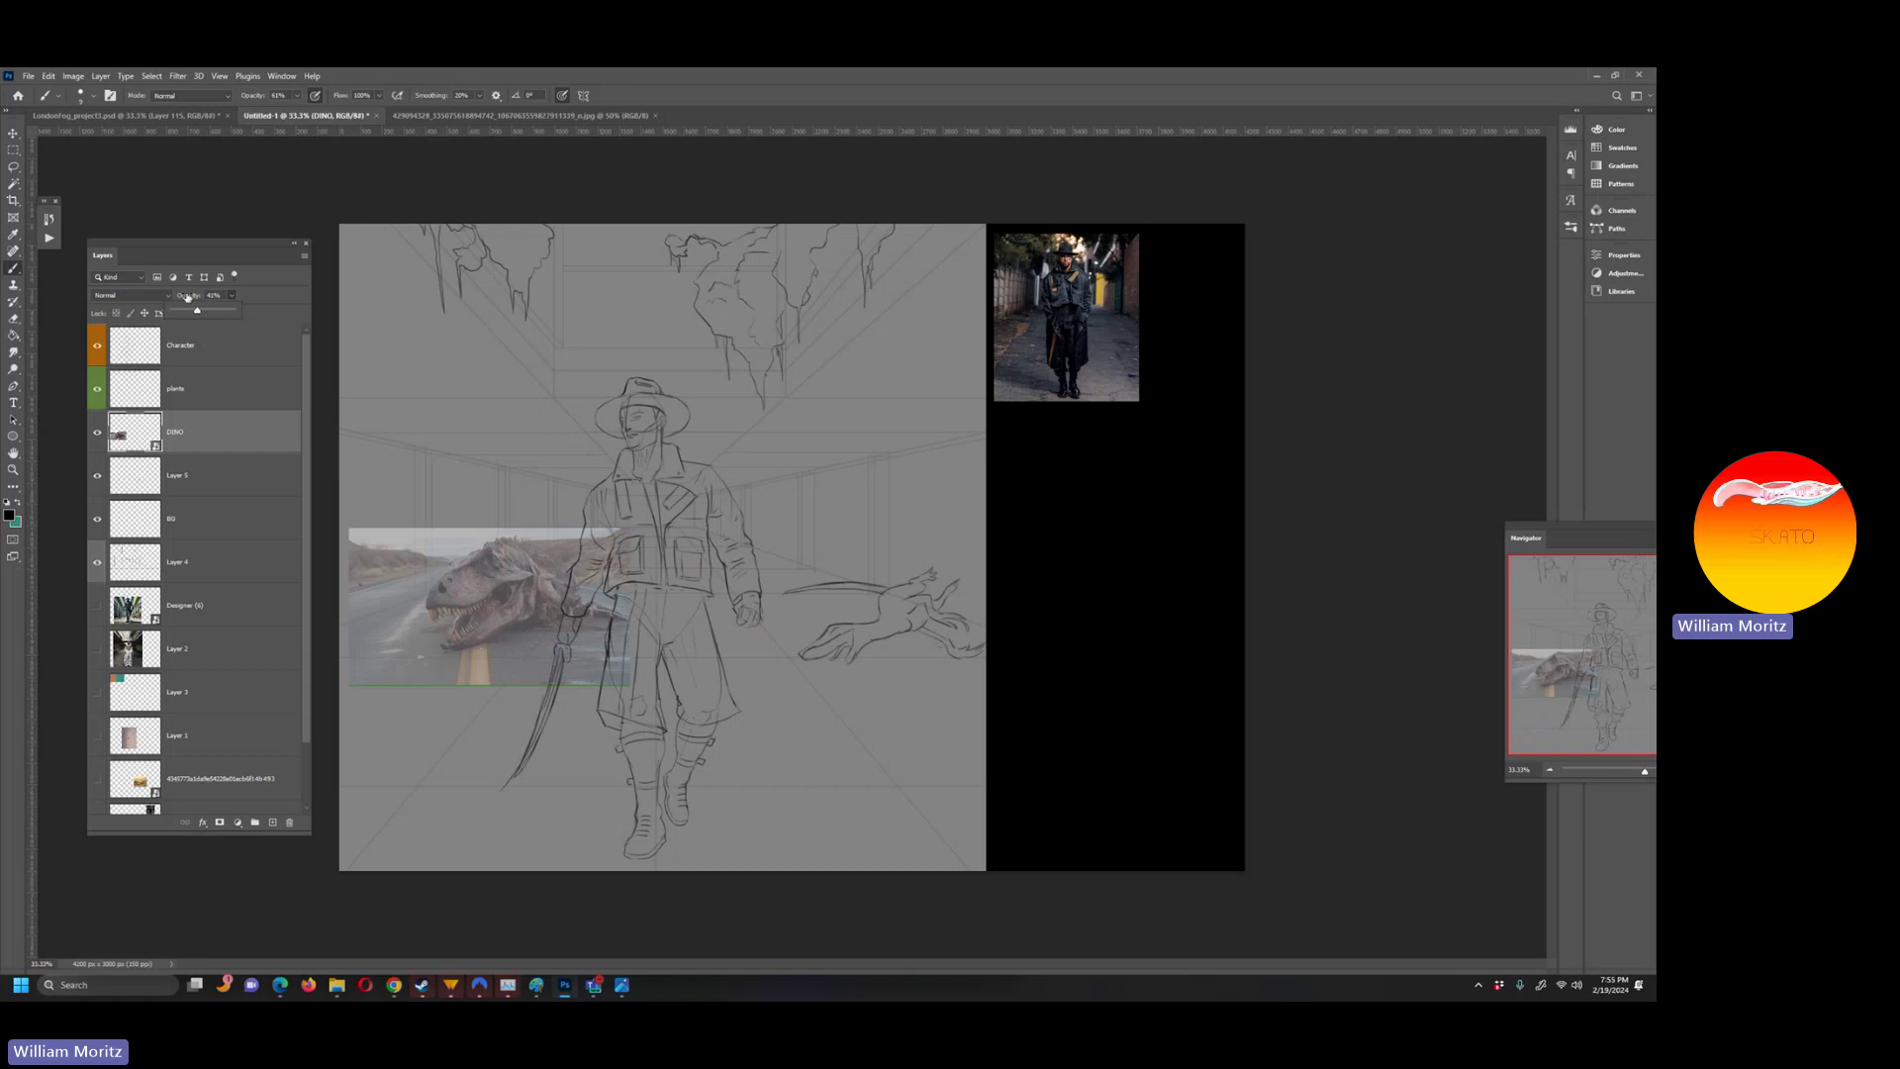
pyautogui.moveTo(196, 313); pyautogui.dragTo(189, 312)
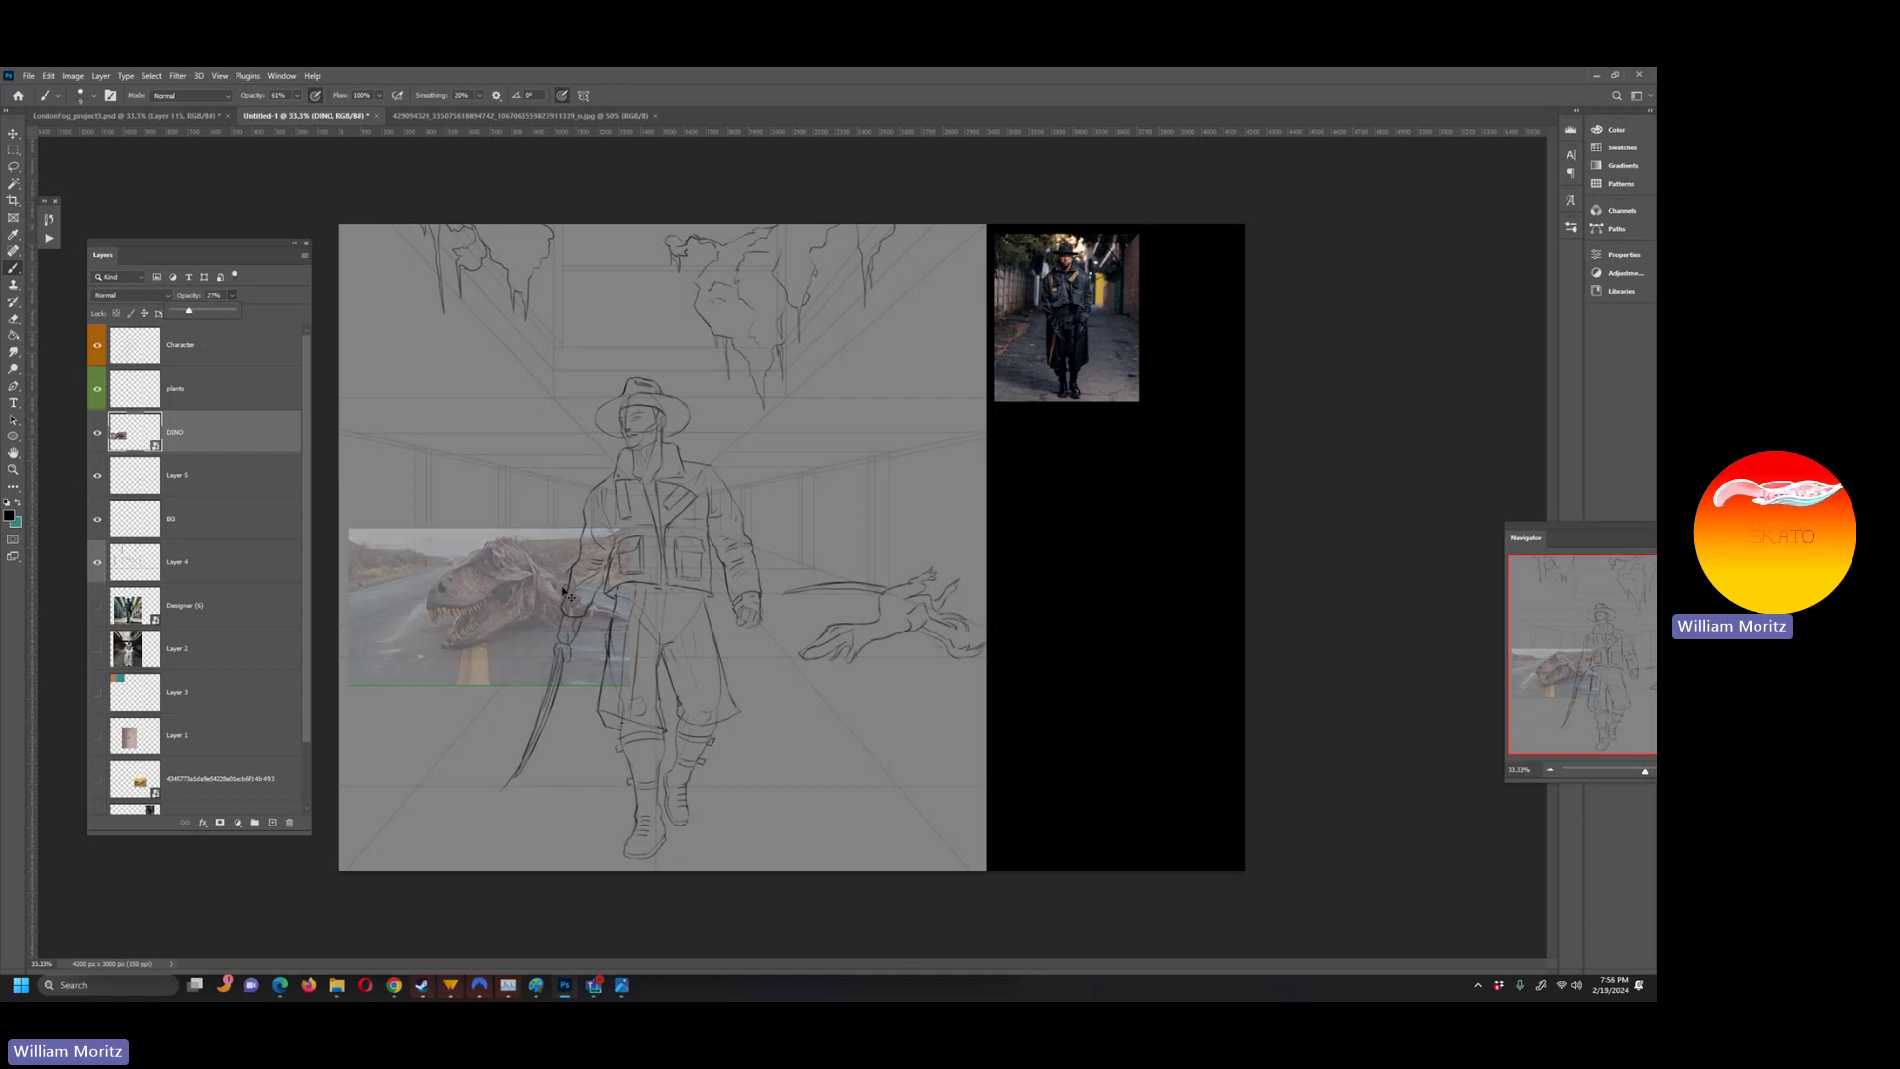
# - Enlarge the DINO photo to about 124% and shift it left so the dinosaur's head reaches the canvas edge
pyautogui.hotkey('ctrl', 't')
pyautogui.moveTo(631, 528); pyautogui.dragTo(698, 490)
pyautogui.moveTo(573, 547); pyautogui.dragTo(482, 579)
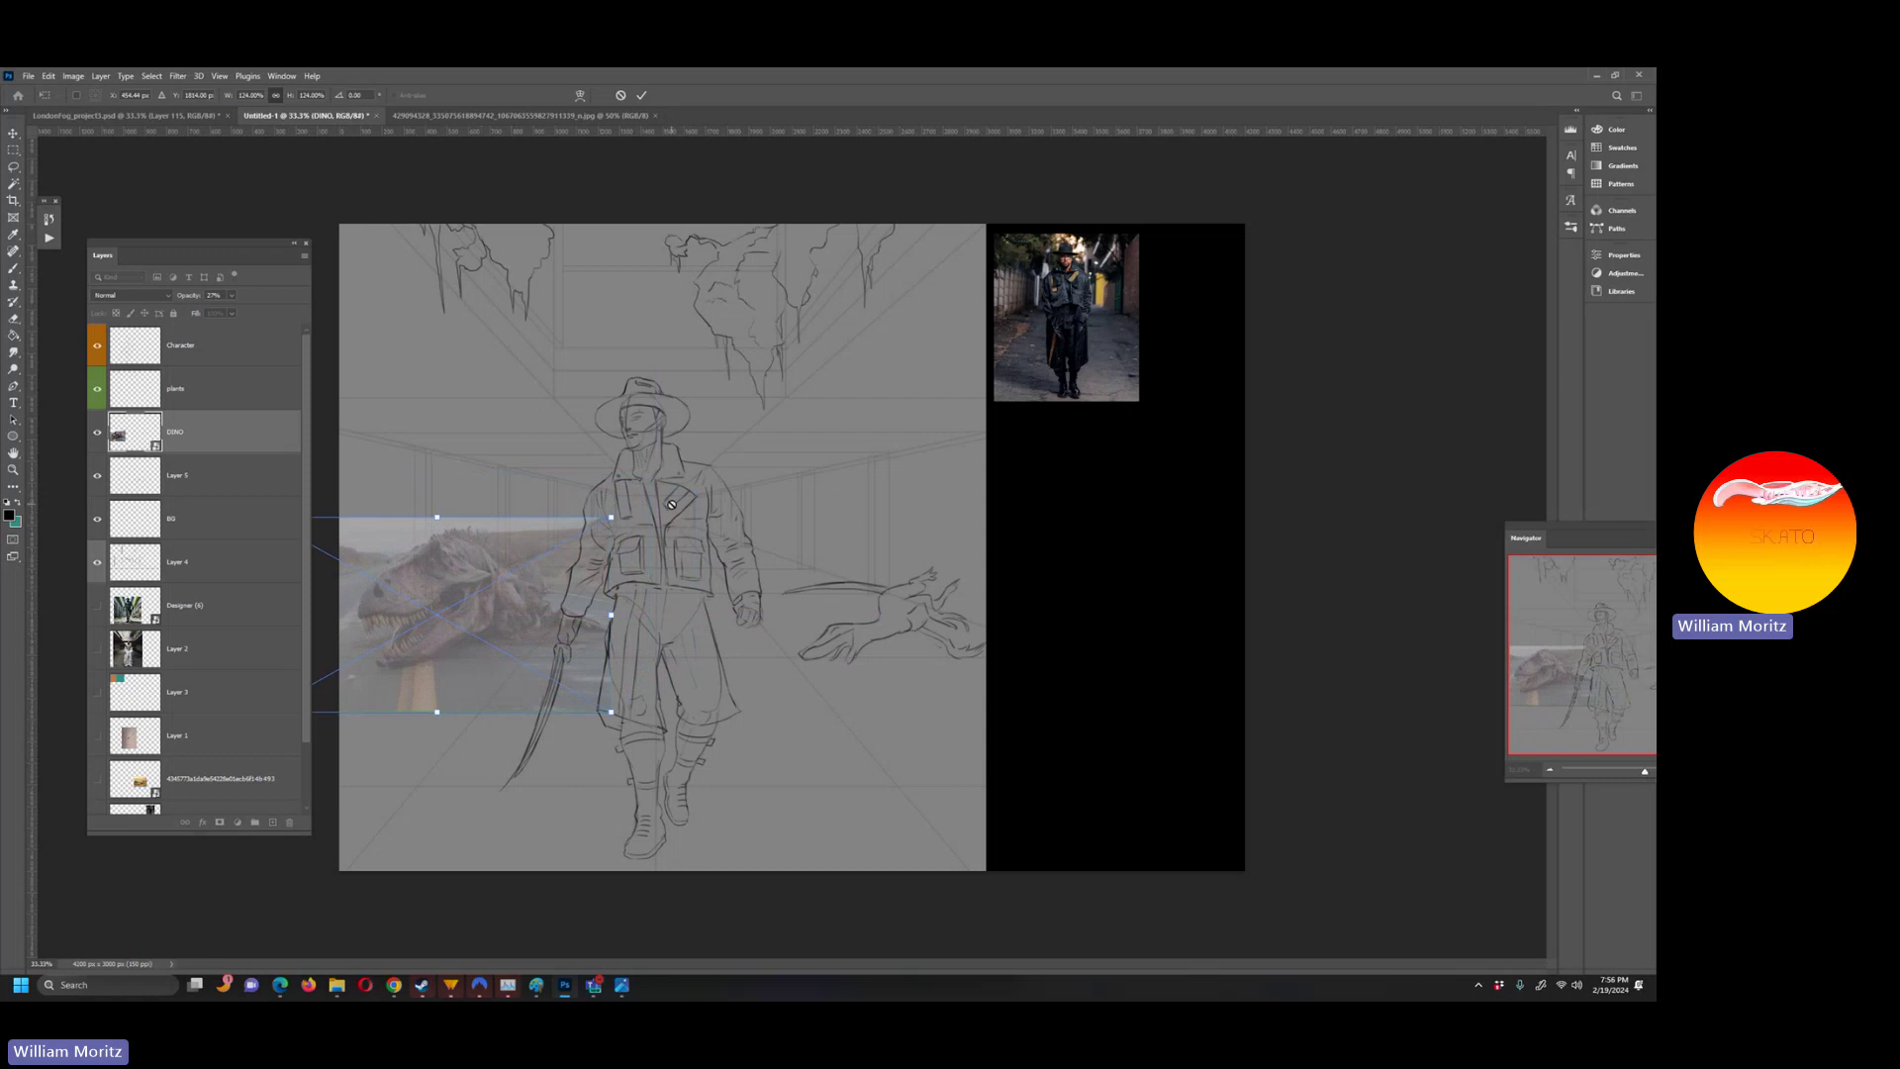
pyautogui.press('Return')
pyautogui.press('b')
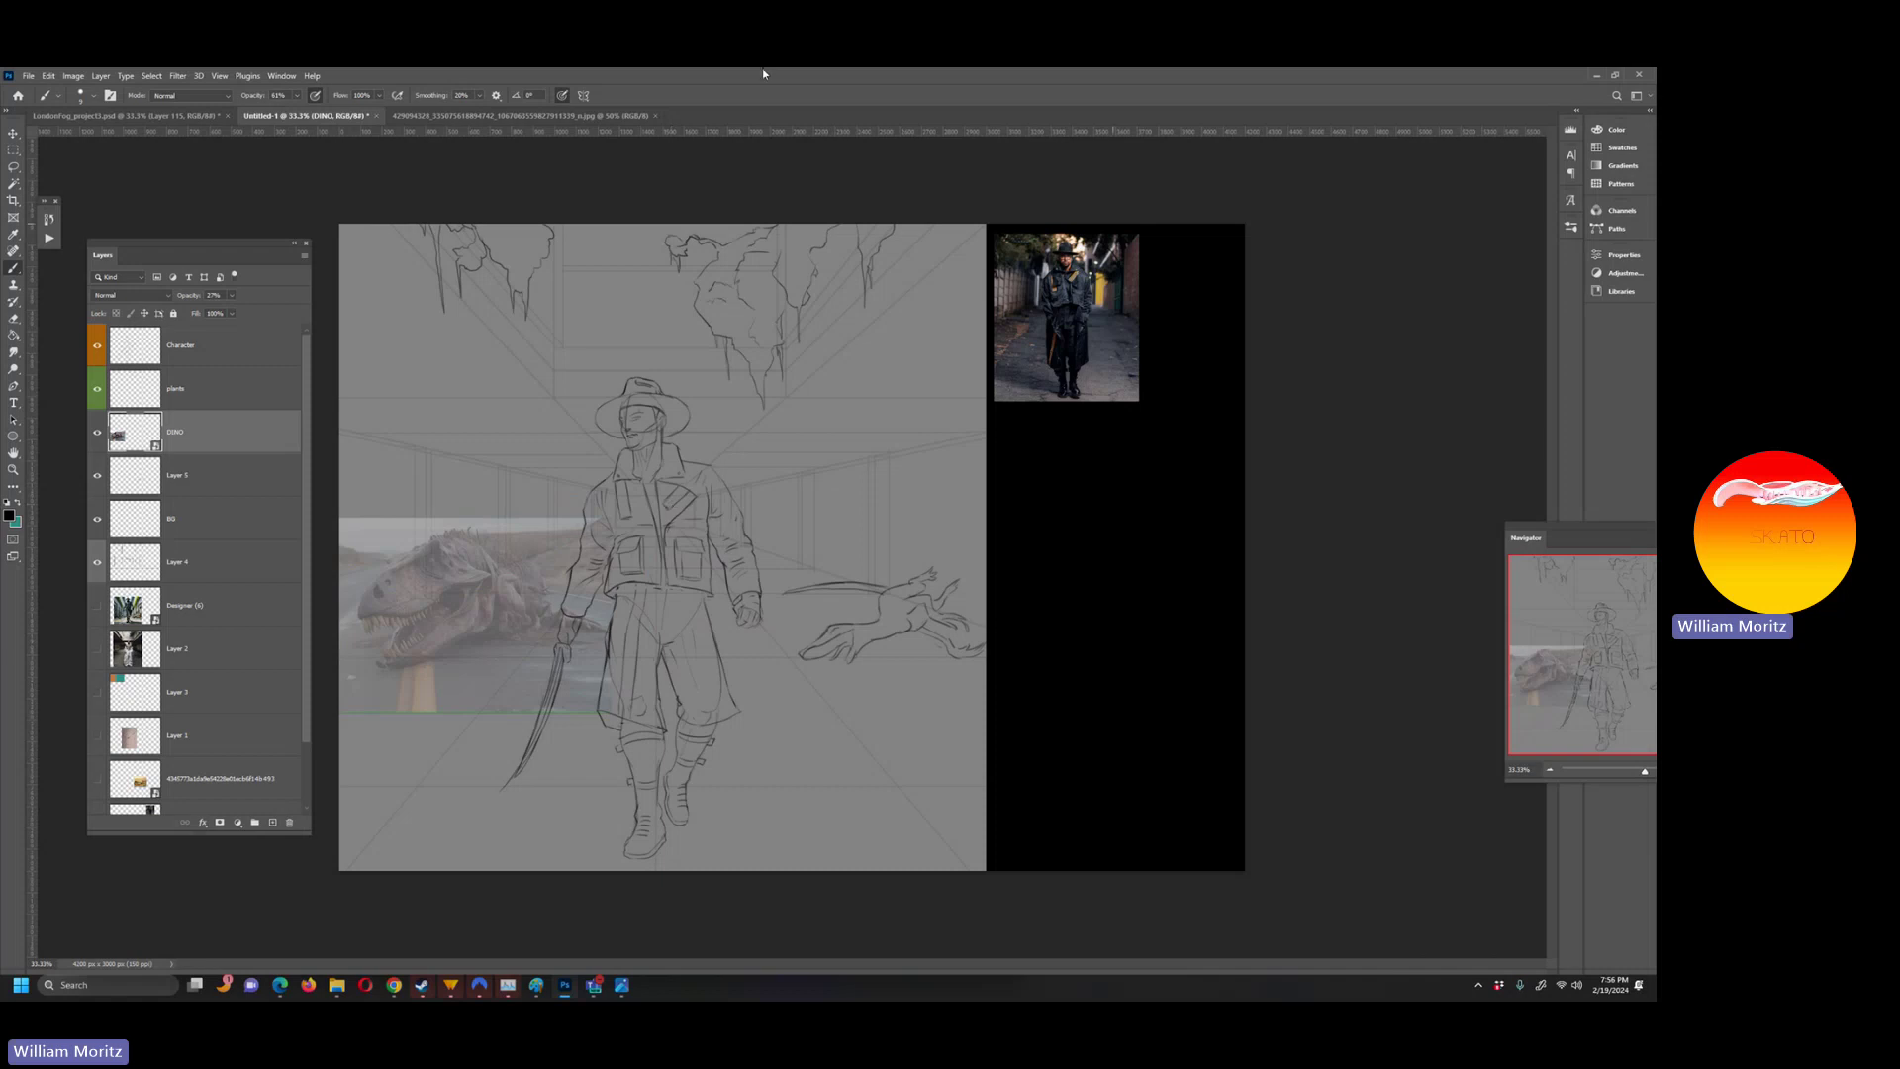
# - Move the DINO photo below Layer 1, trace the dinosaur's head, neck and spiny back on a new layer above BG, and hide the photo
pyautogui.moveTo(228, 432); pyautogui.dragTo(280, 455)
pyautogui.click(273, 822)
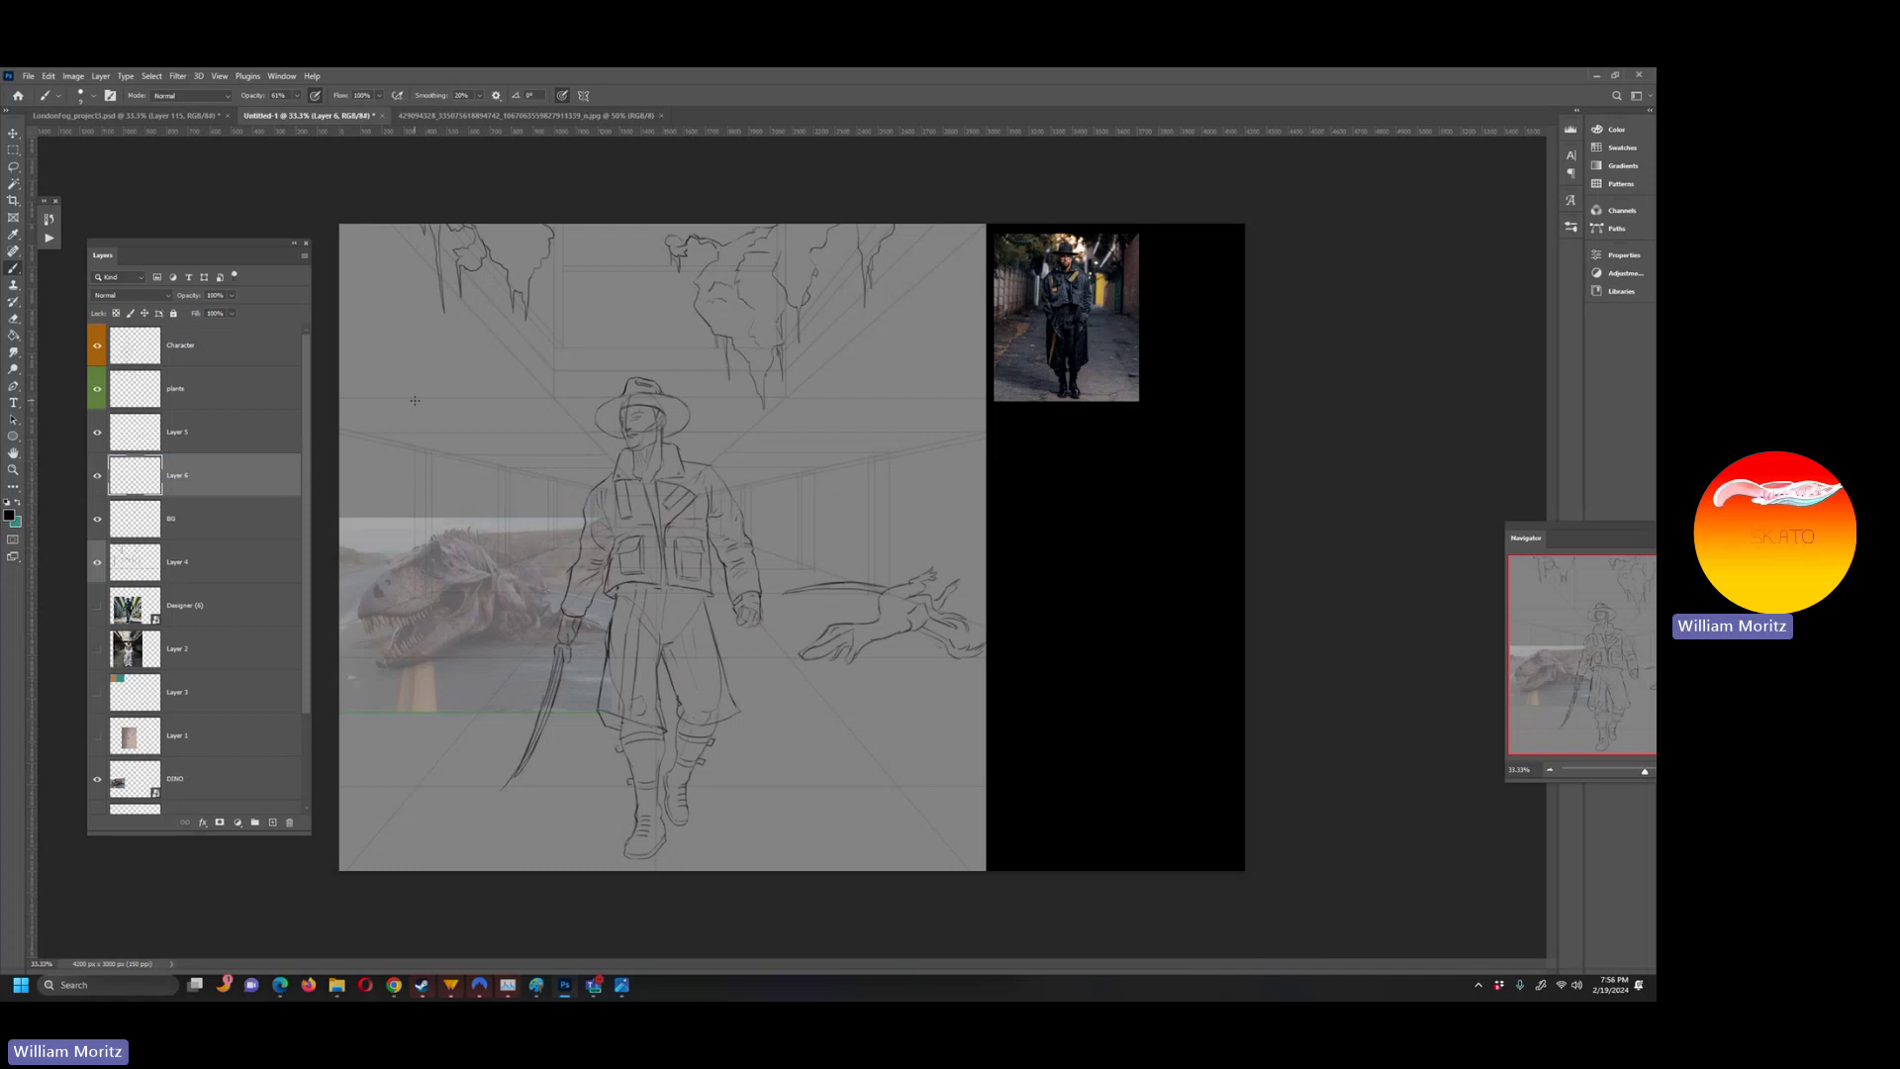
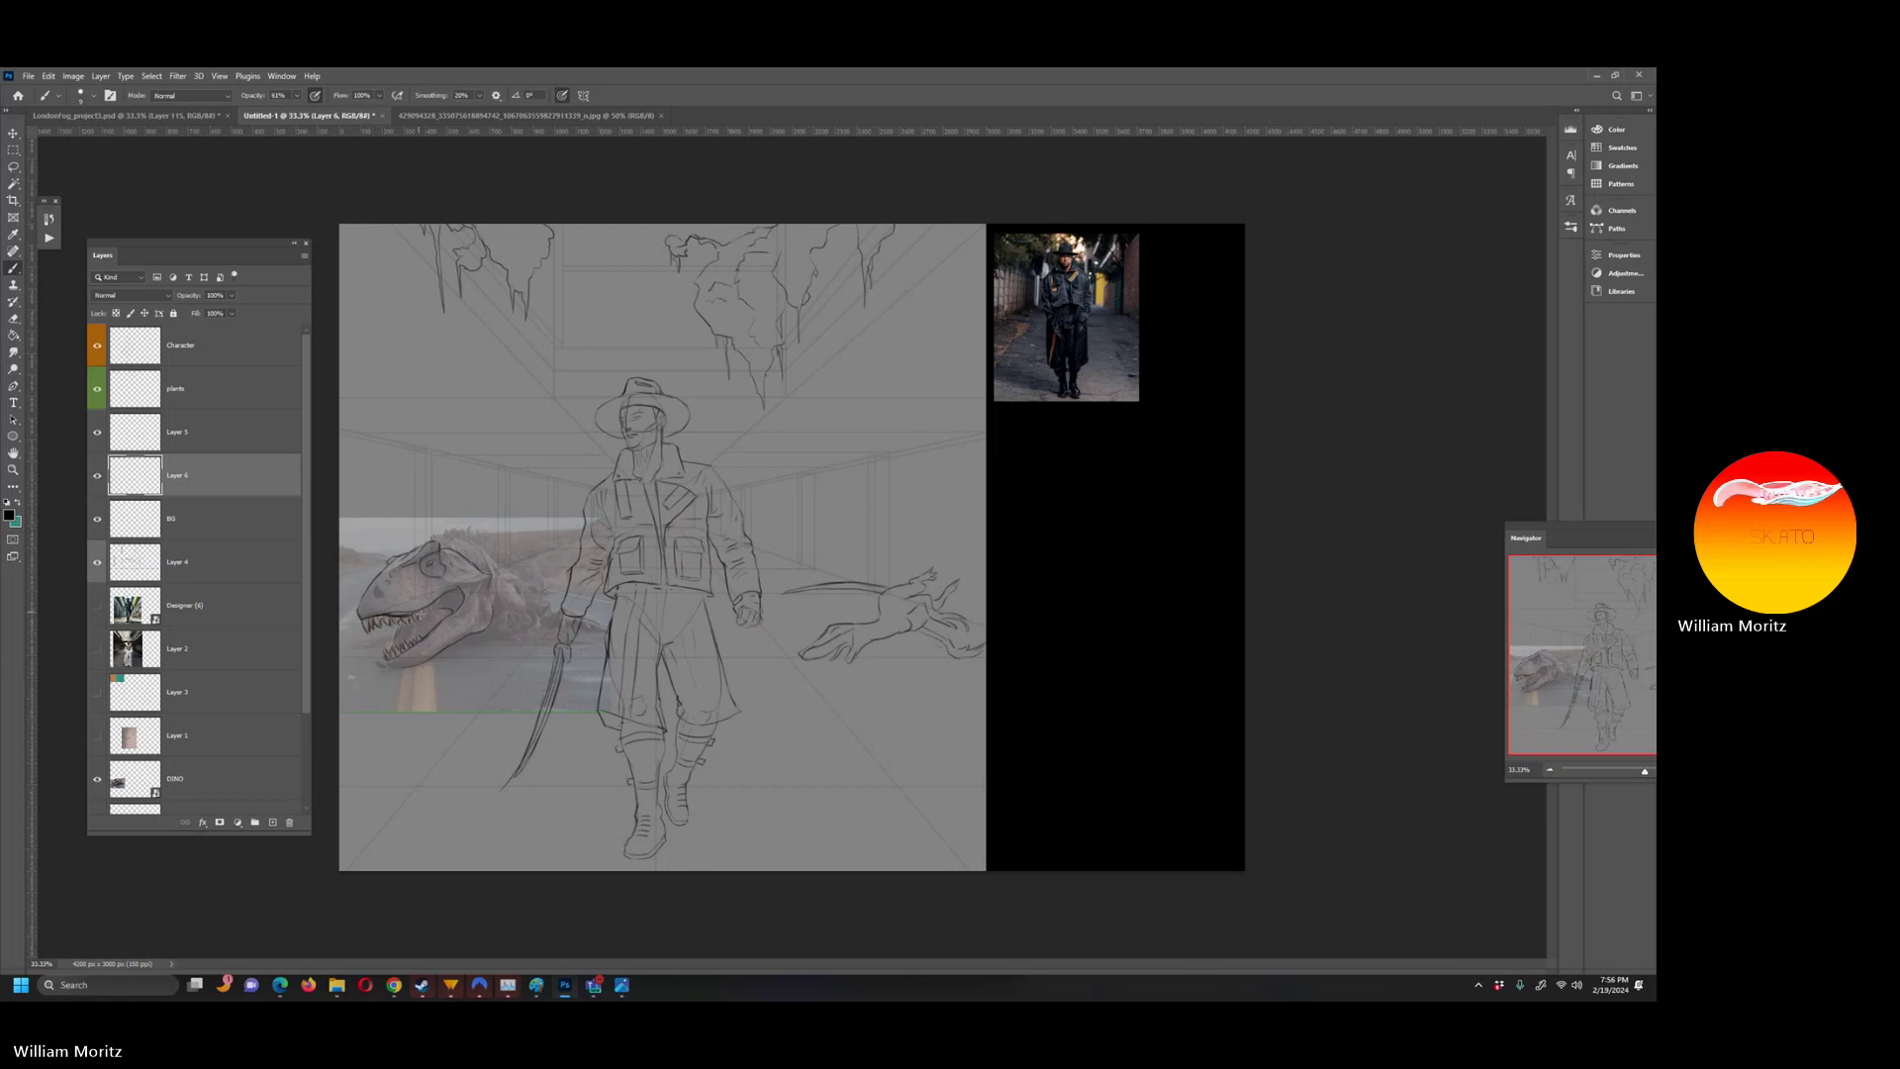
pyautogui.moveTo(452, 591); pyautogui.dragTo(456, 599)
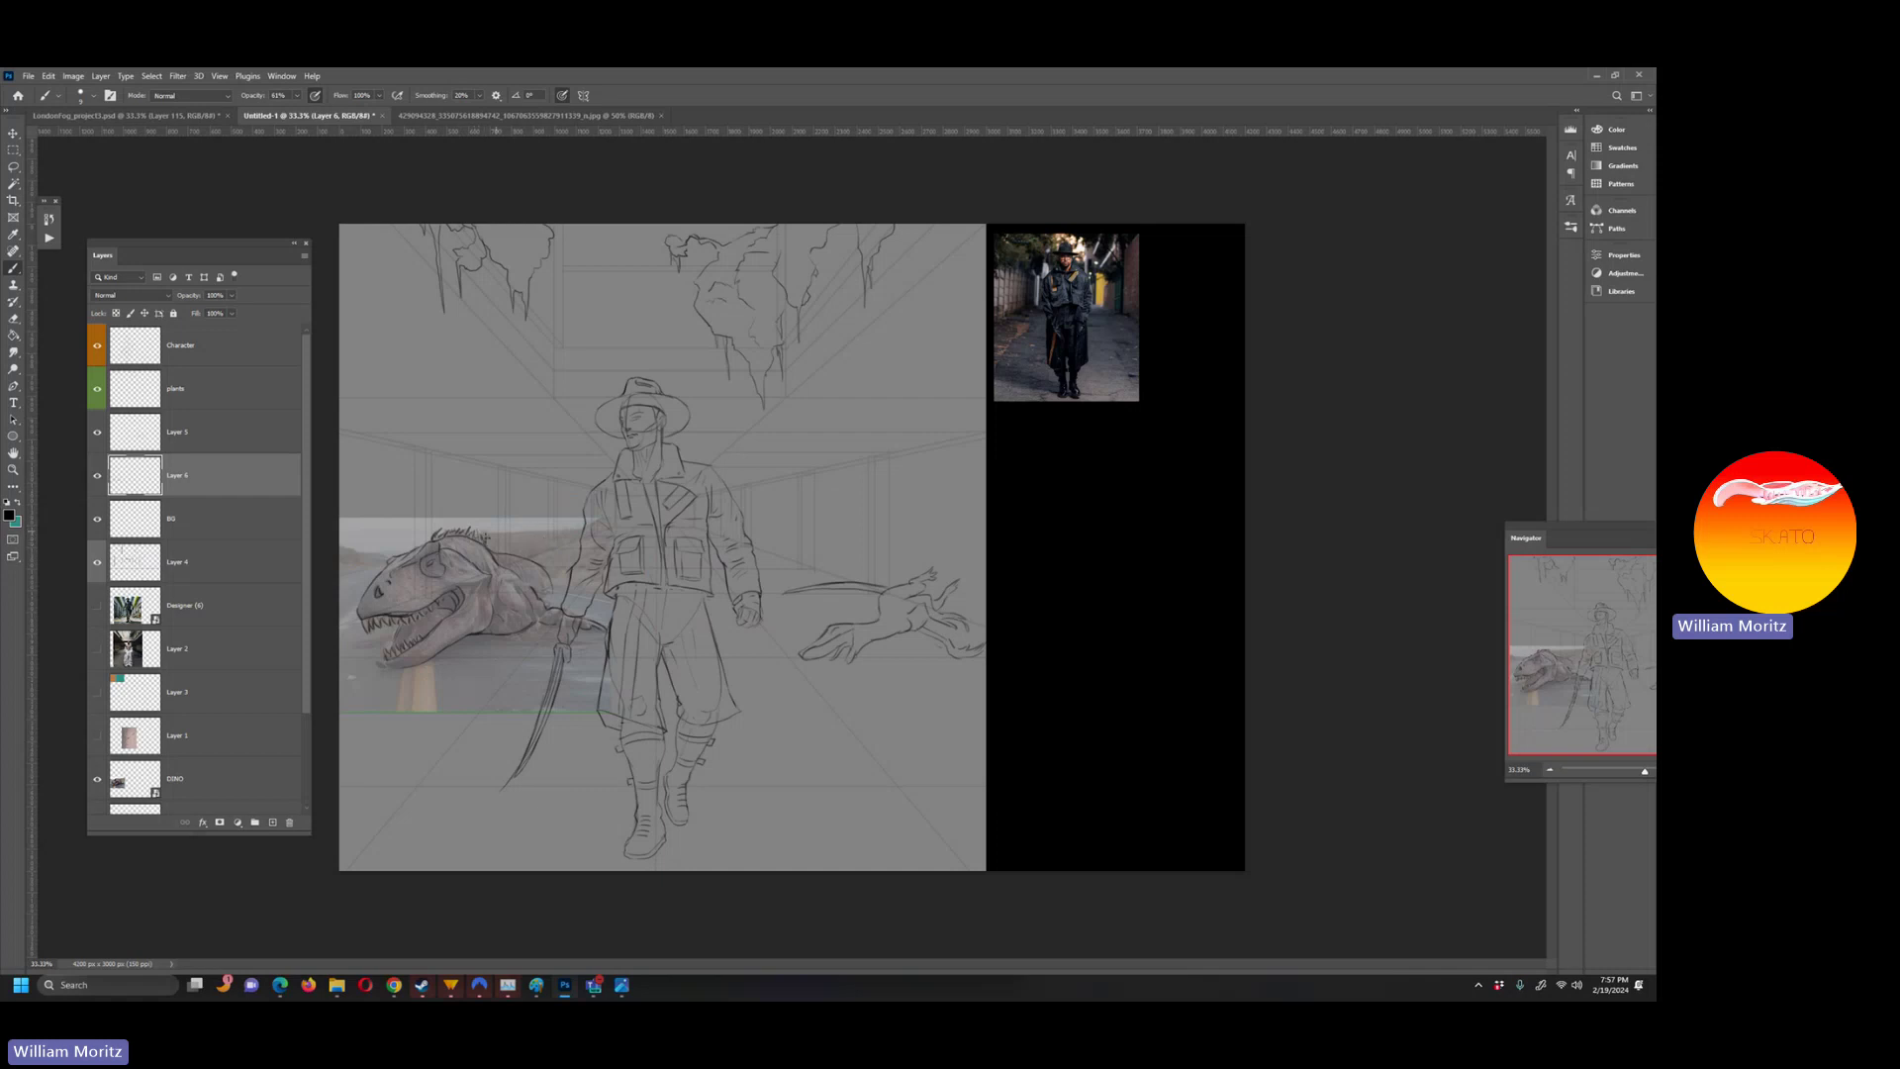
pyautogui.moveTo(513, 520)
pyautogui.mouseDown()
pyautogui.moveTo(550, 502)
pyautogui.moveTo(513, 517)
pyautogui.moveTo(551, 585)
pyautogui.mouseUp()
pyautogui.moveTo(544, 513); pyautogui.dragTo(578, 498)
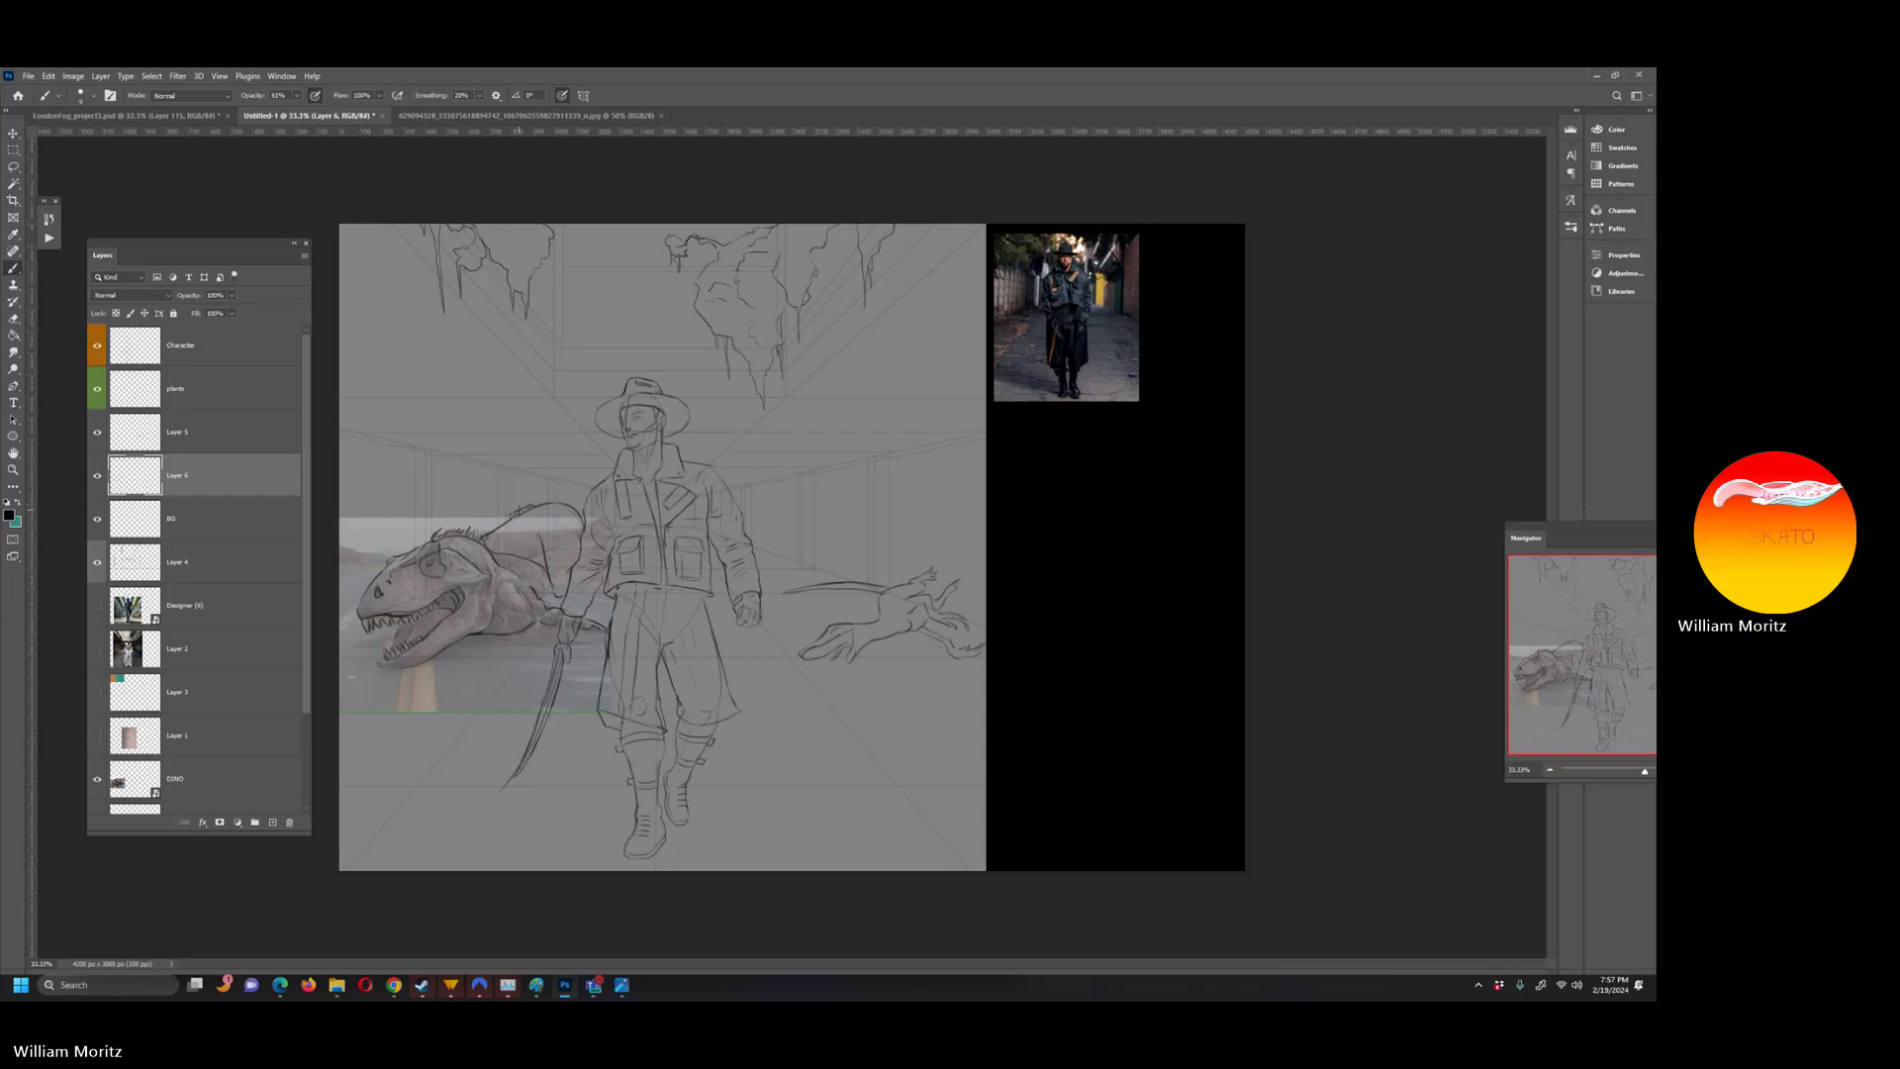
pyautogui.moveTo(479, 534); pyautogui.dragTo(523, 518)
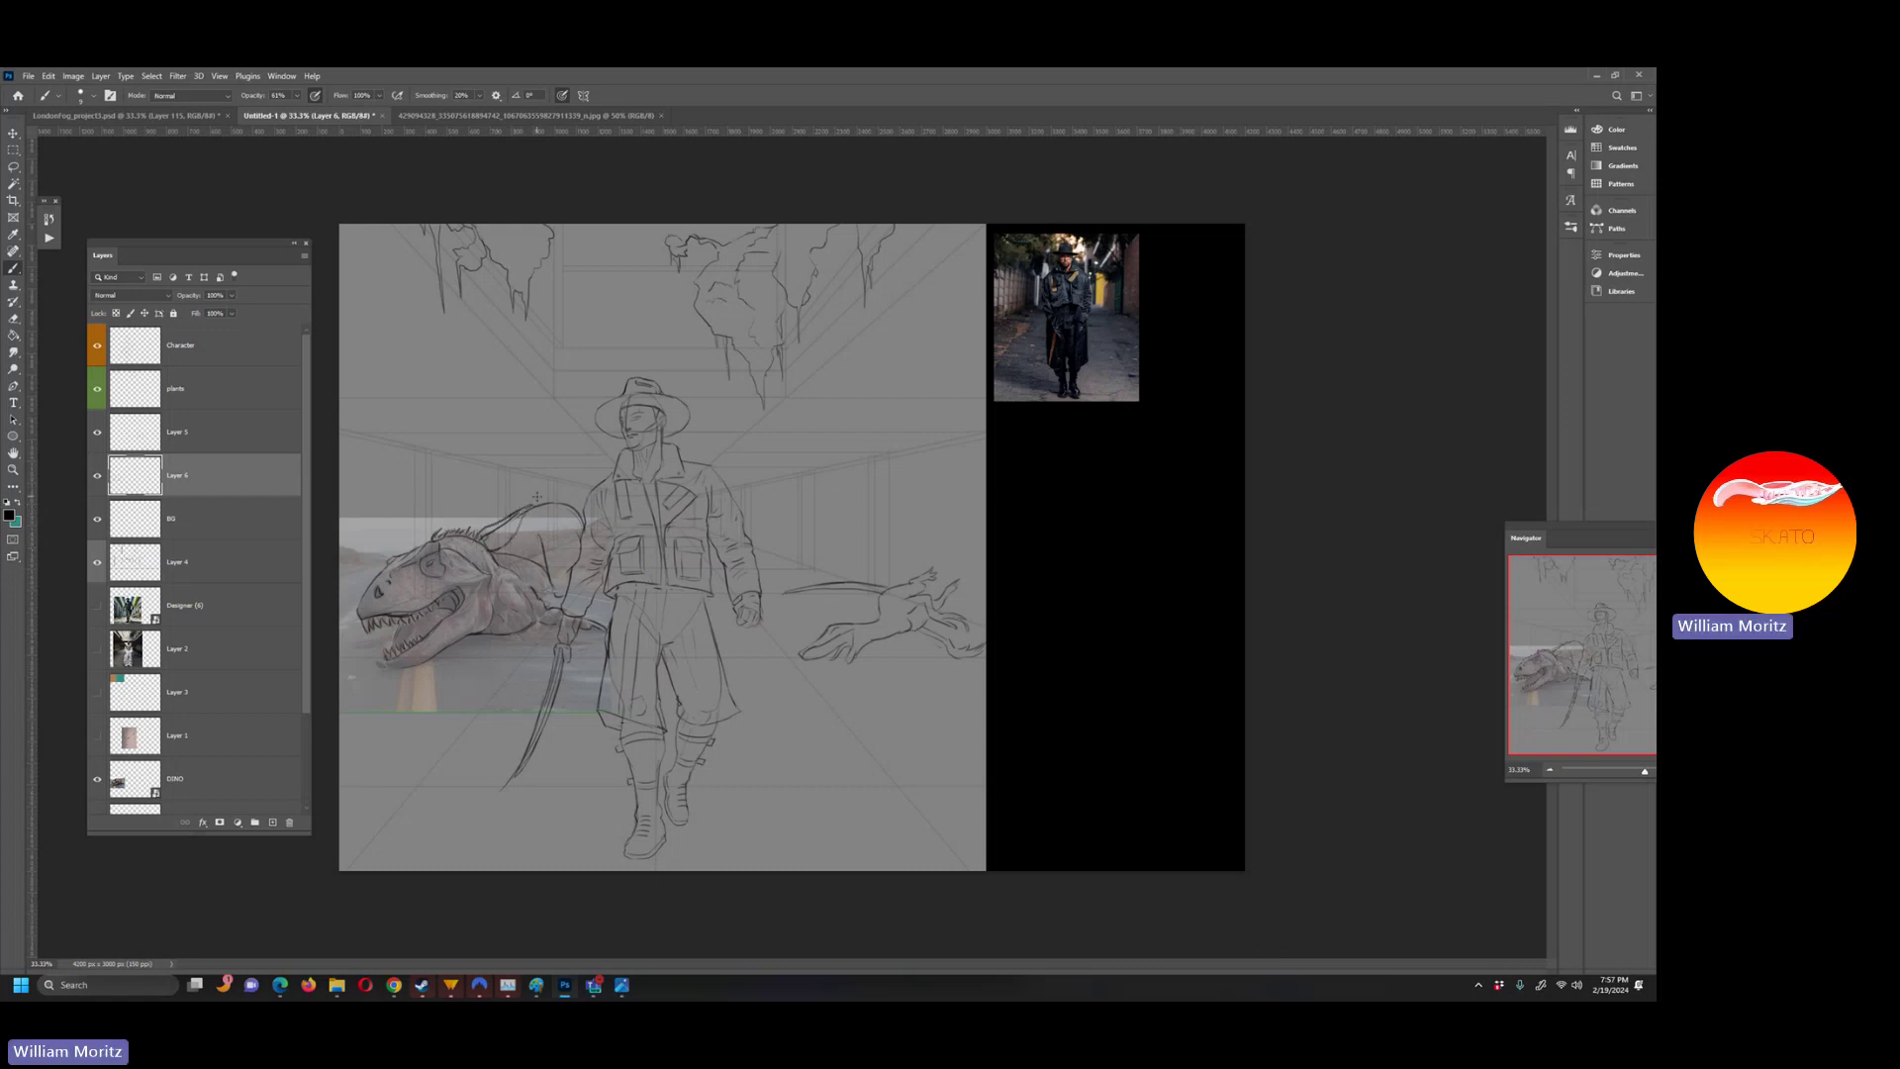
pyautogui.press('e')
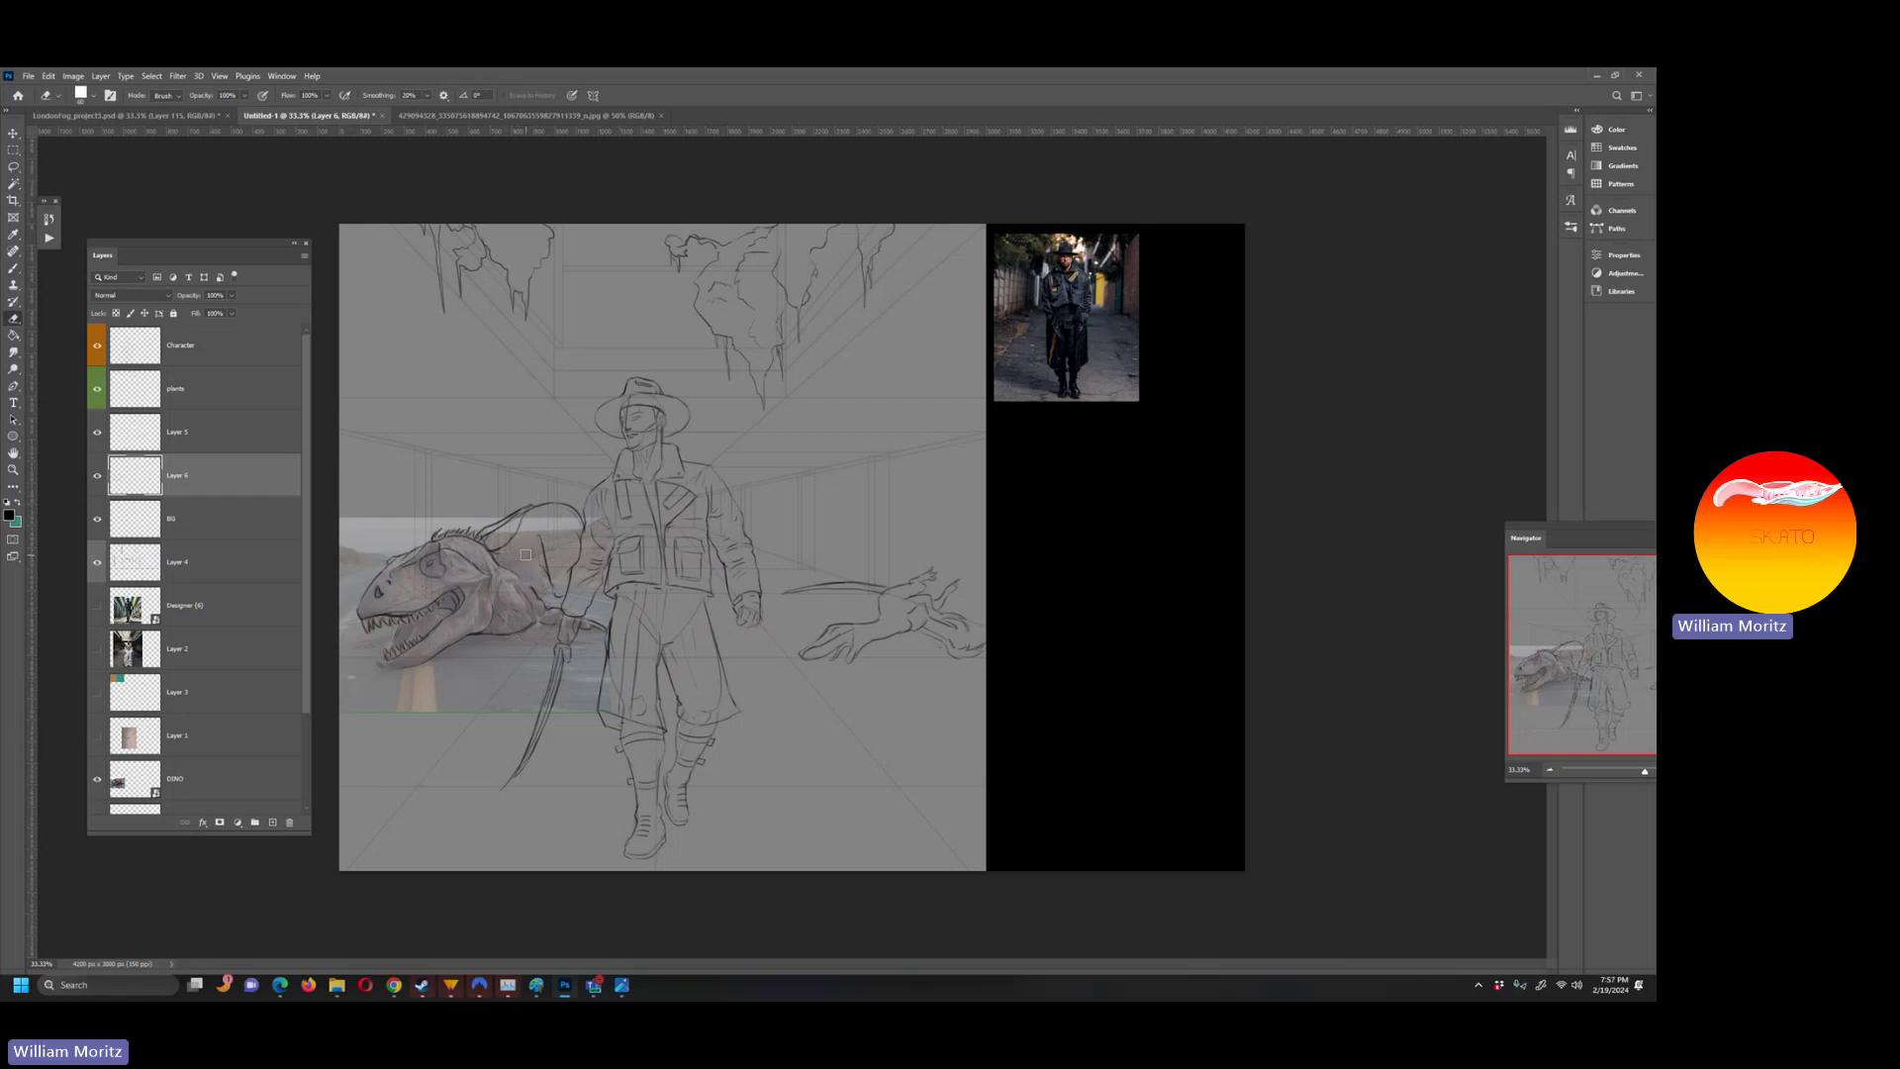
pyautogui.press('b')
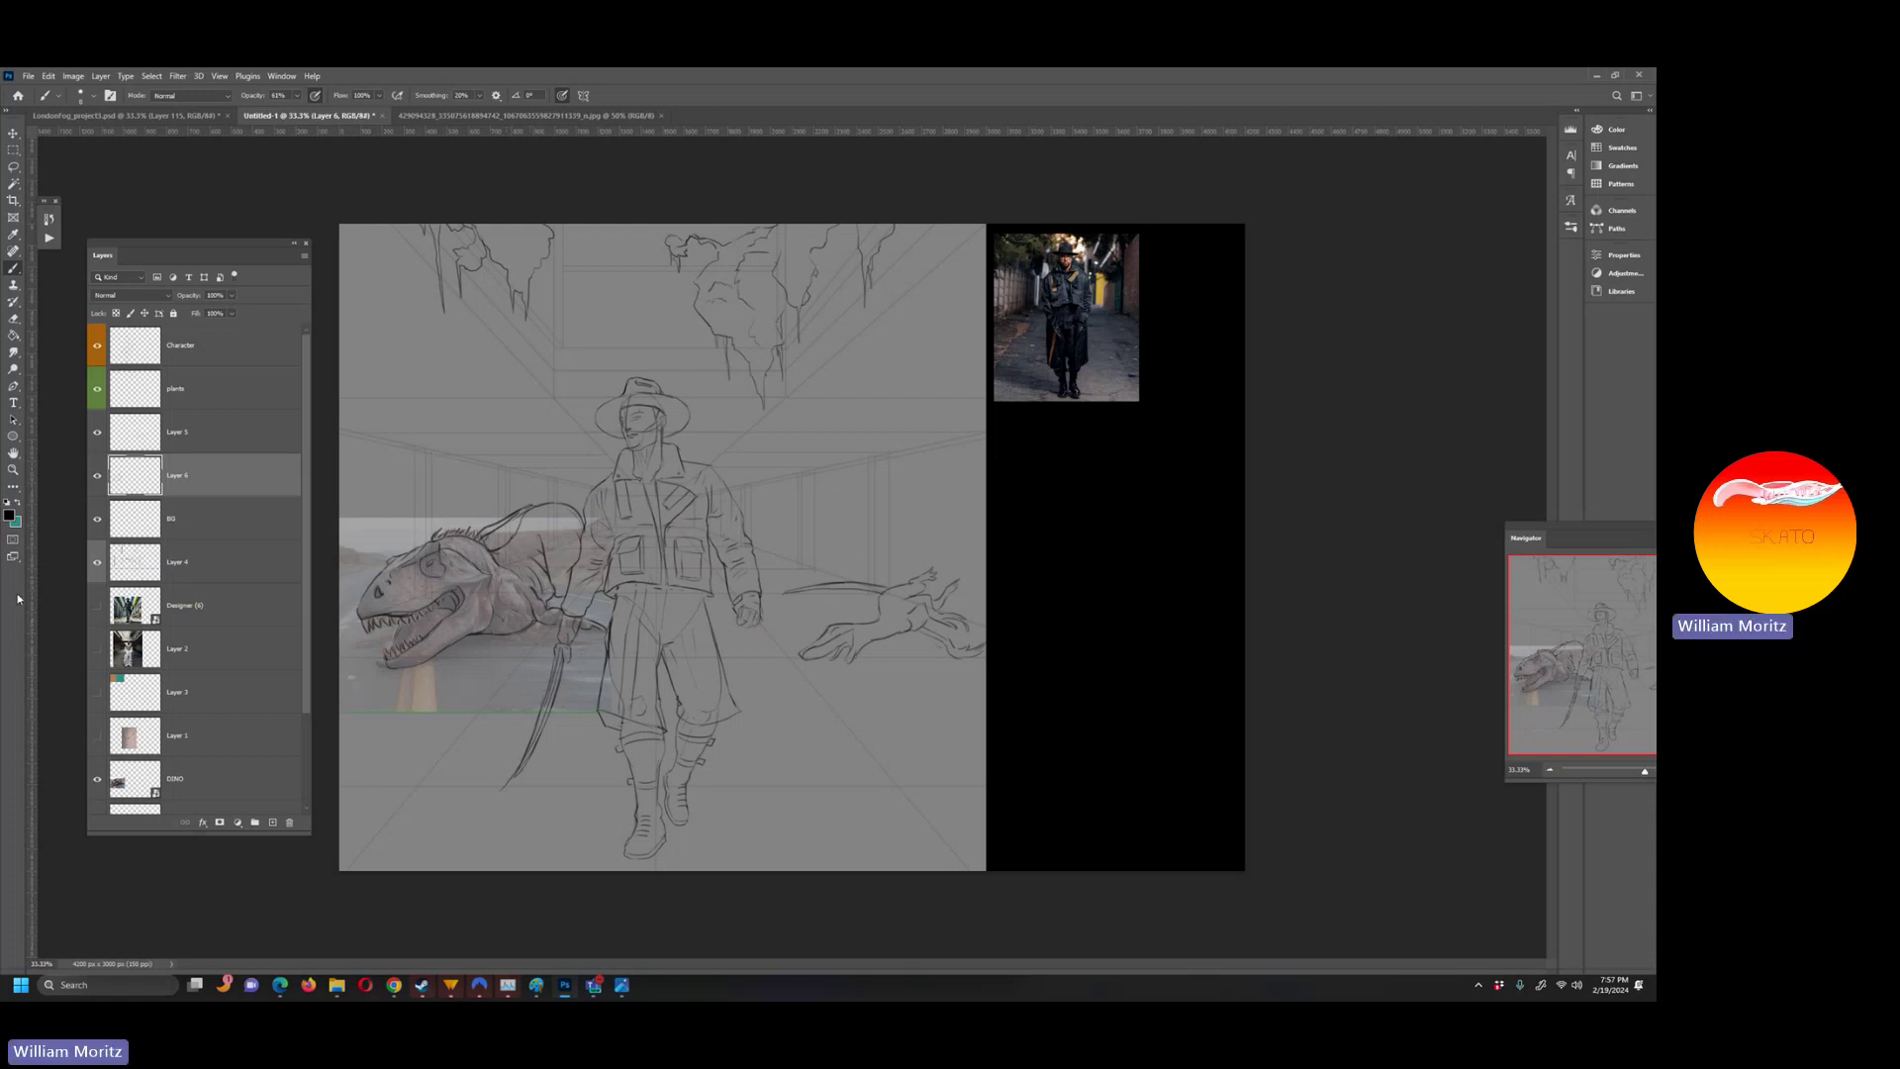
pyautogui.click(98, 781)
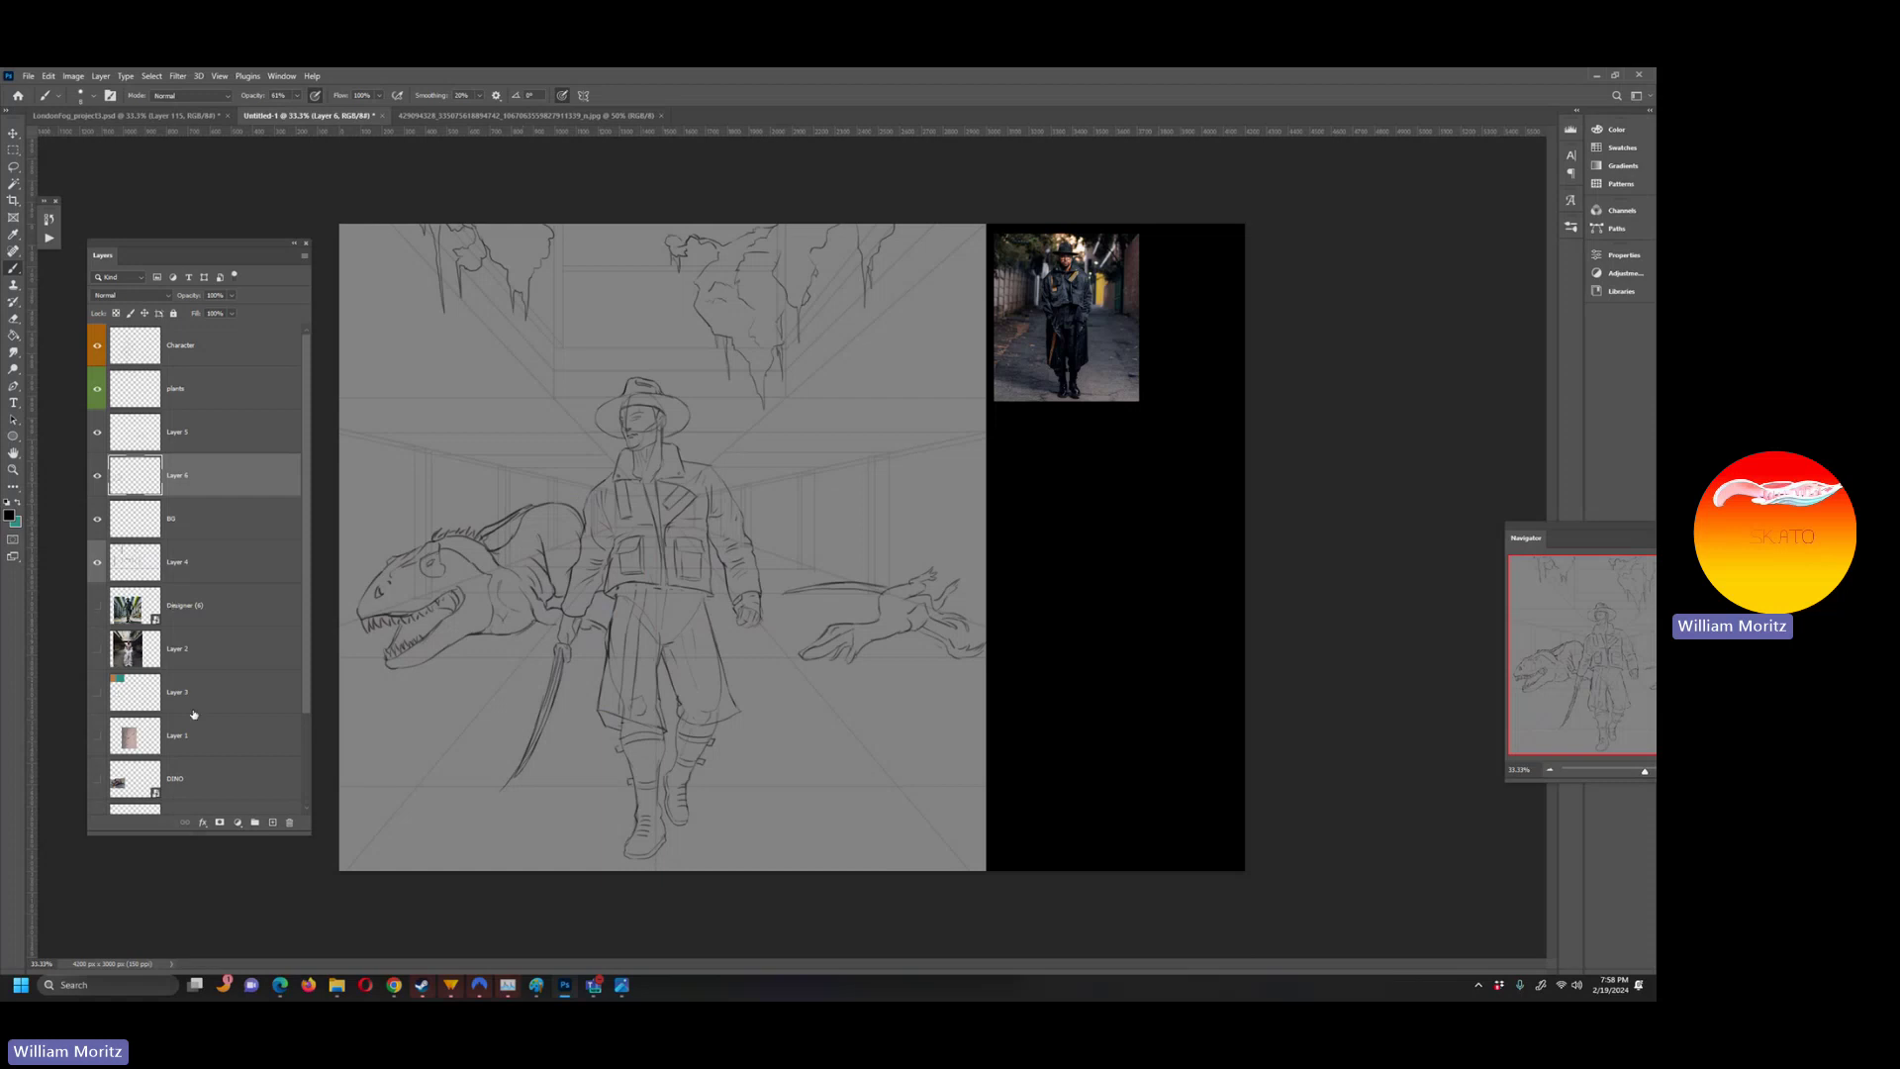
# - Place the 3d-rendering-dinosaur-monolophosaurus image as an embedded image directly above the hidden DINO layer
pyautogui.click(205, 772)
pyautogui.click(28, 77)
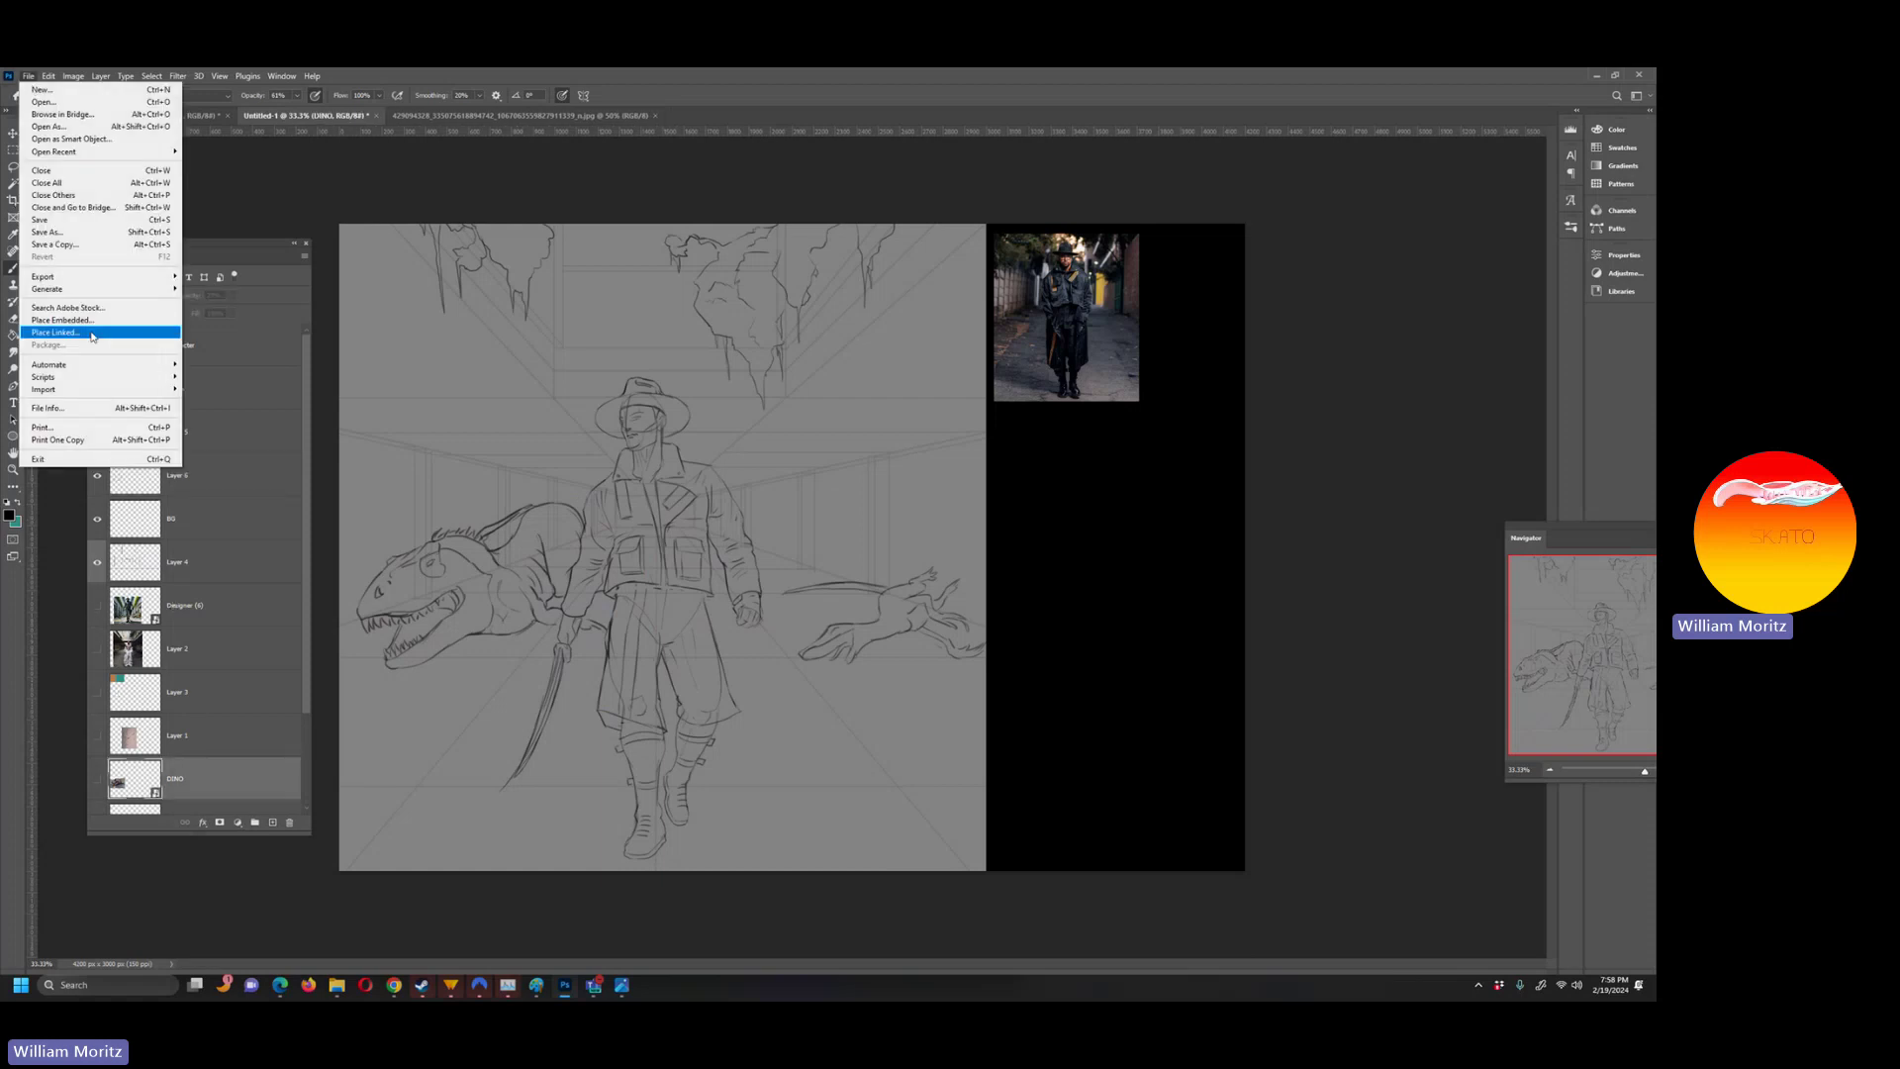
pyautogui.click(59, 319)
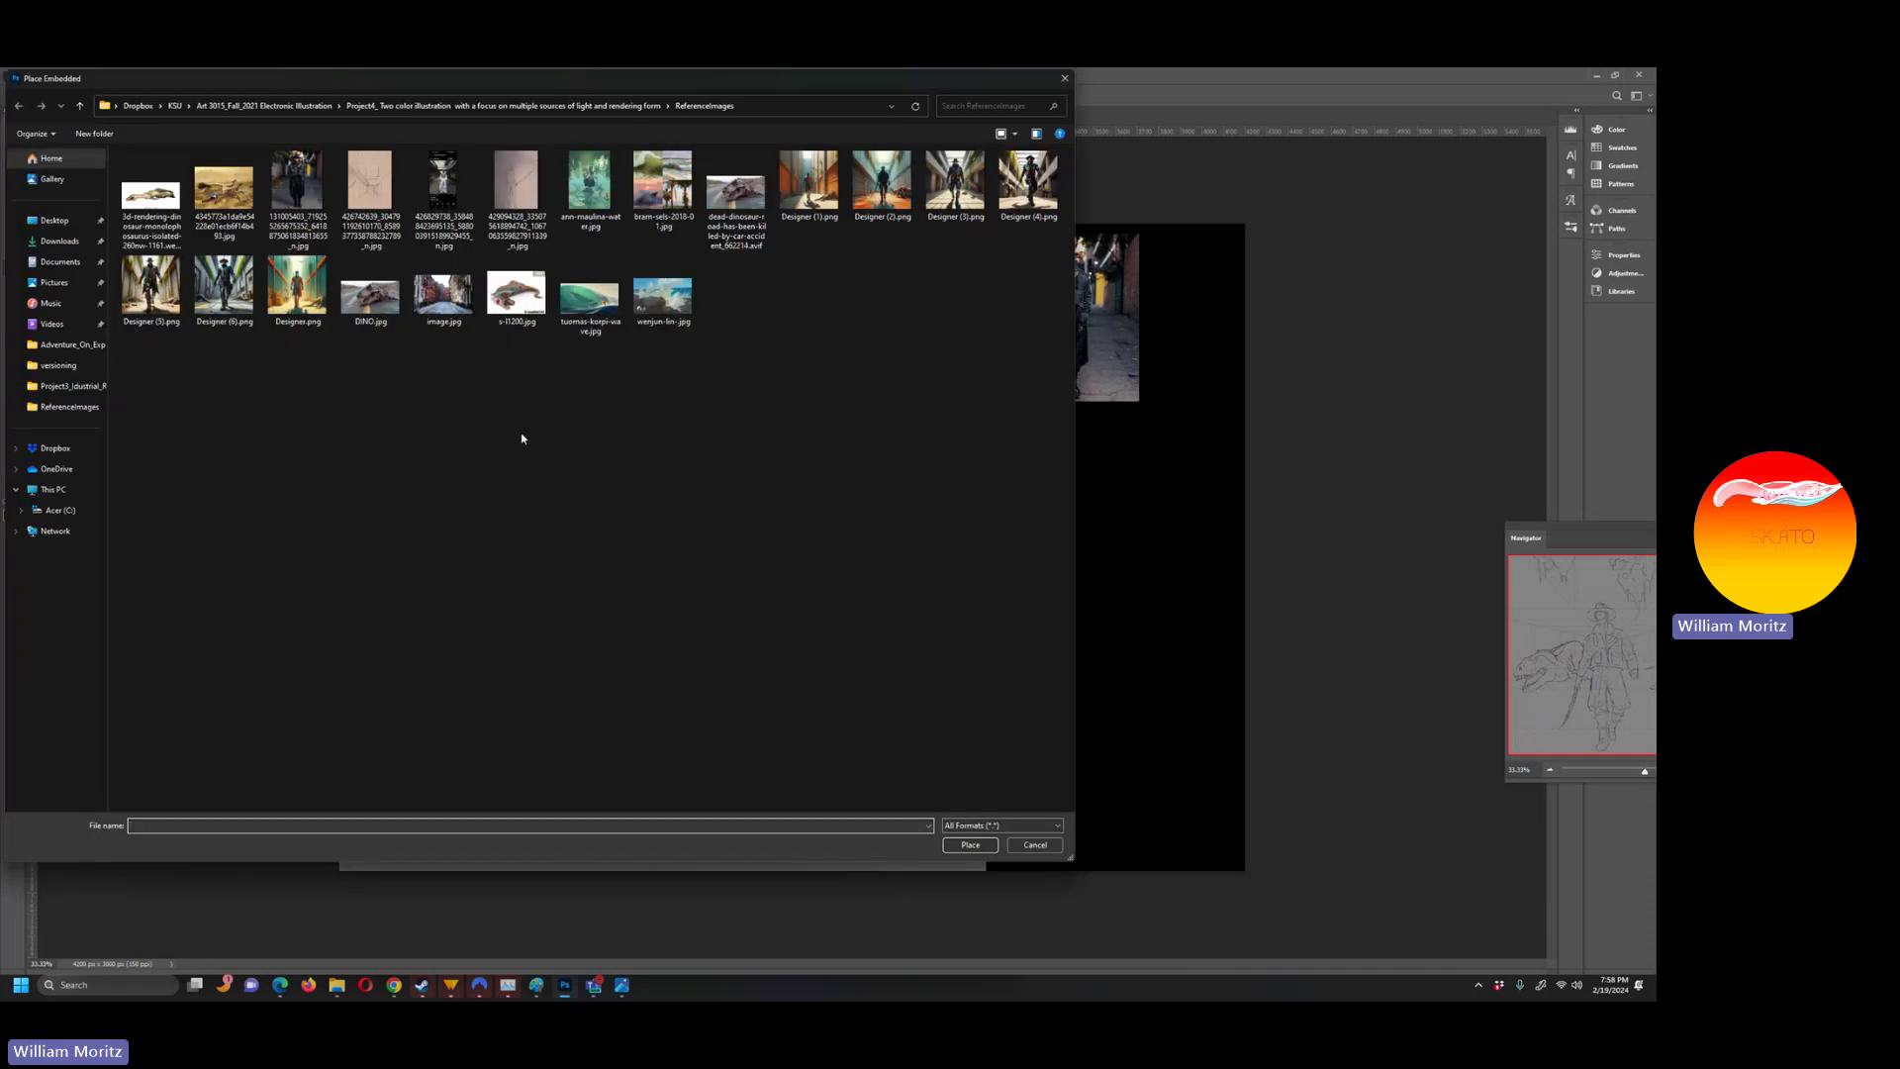
pyautogui.click(516, 293)
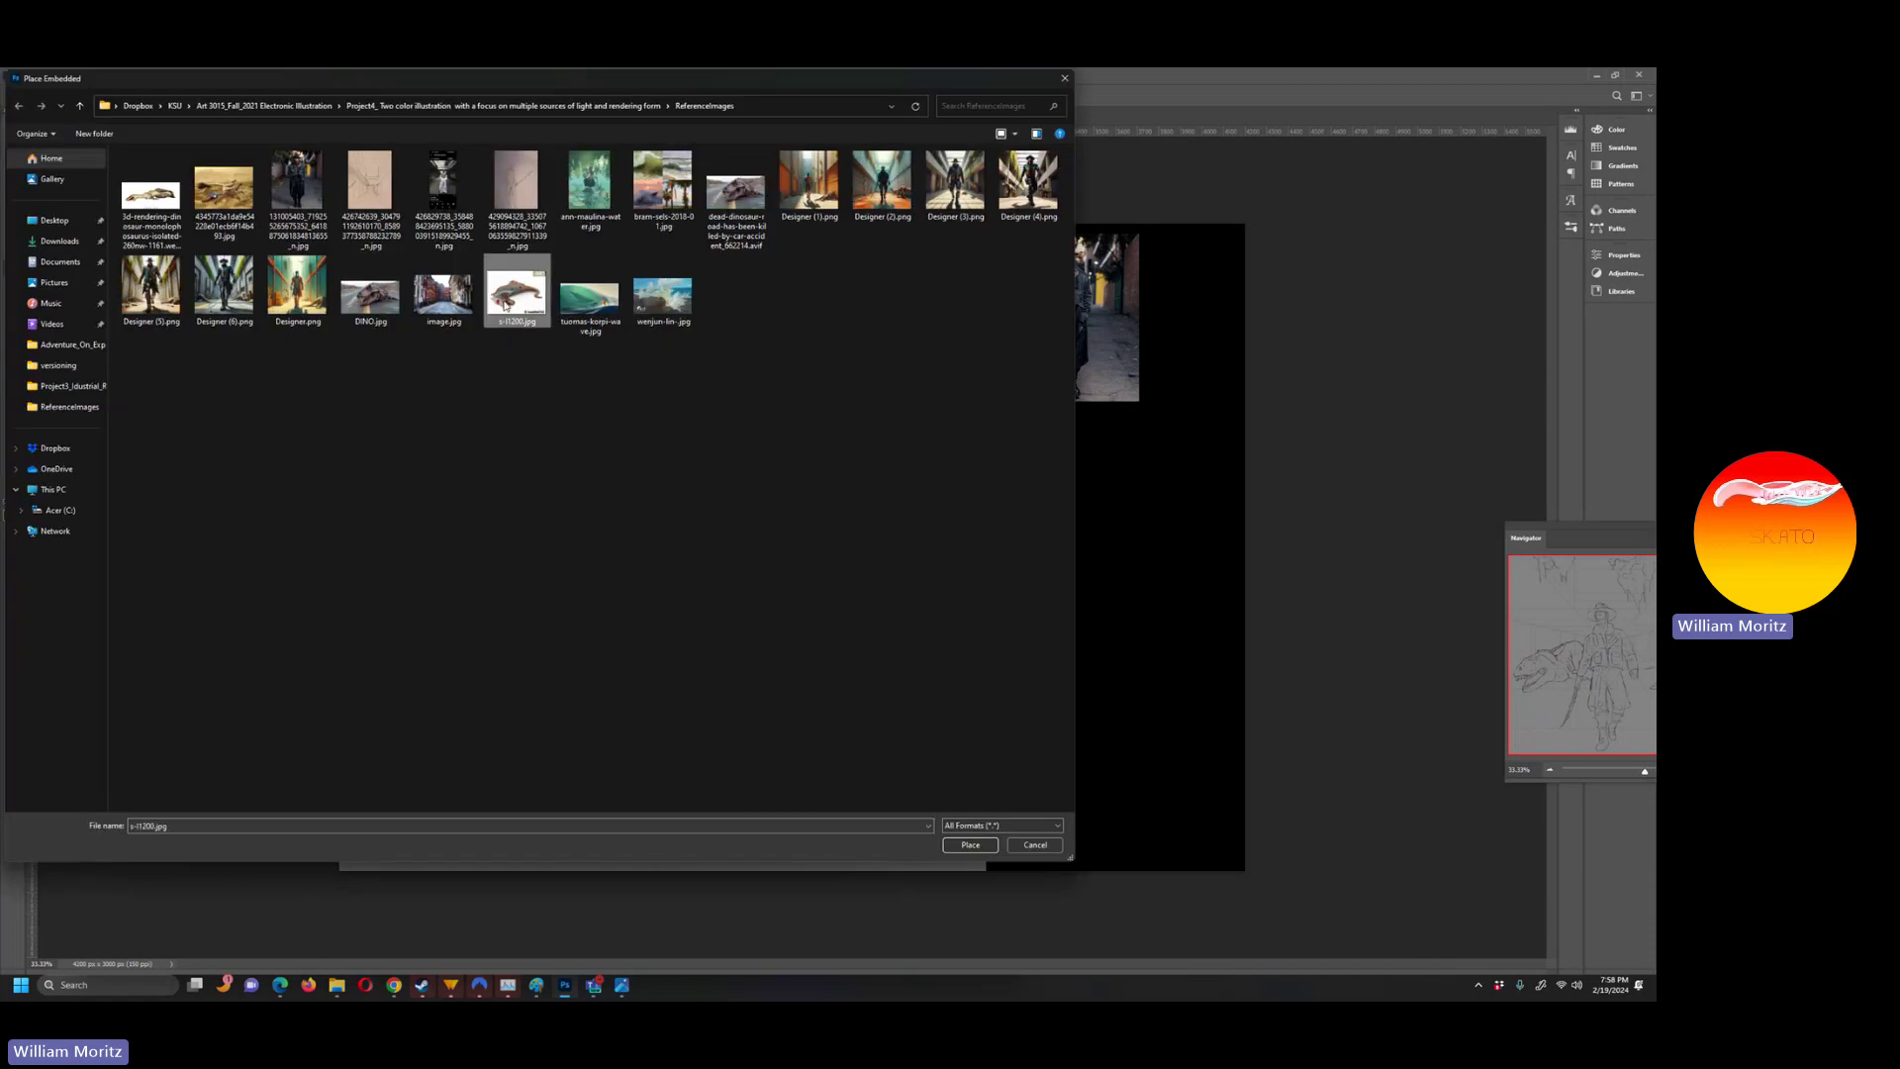
pyautogui.press('Home')
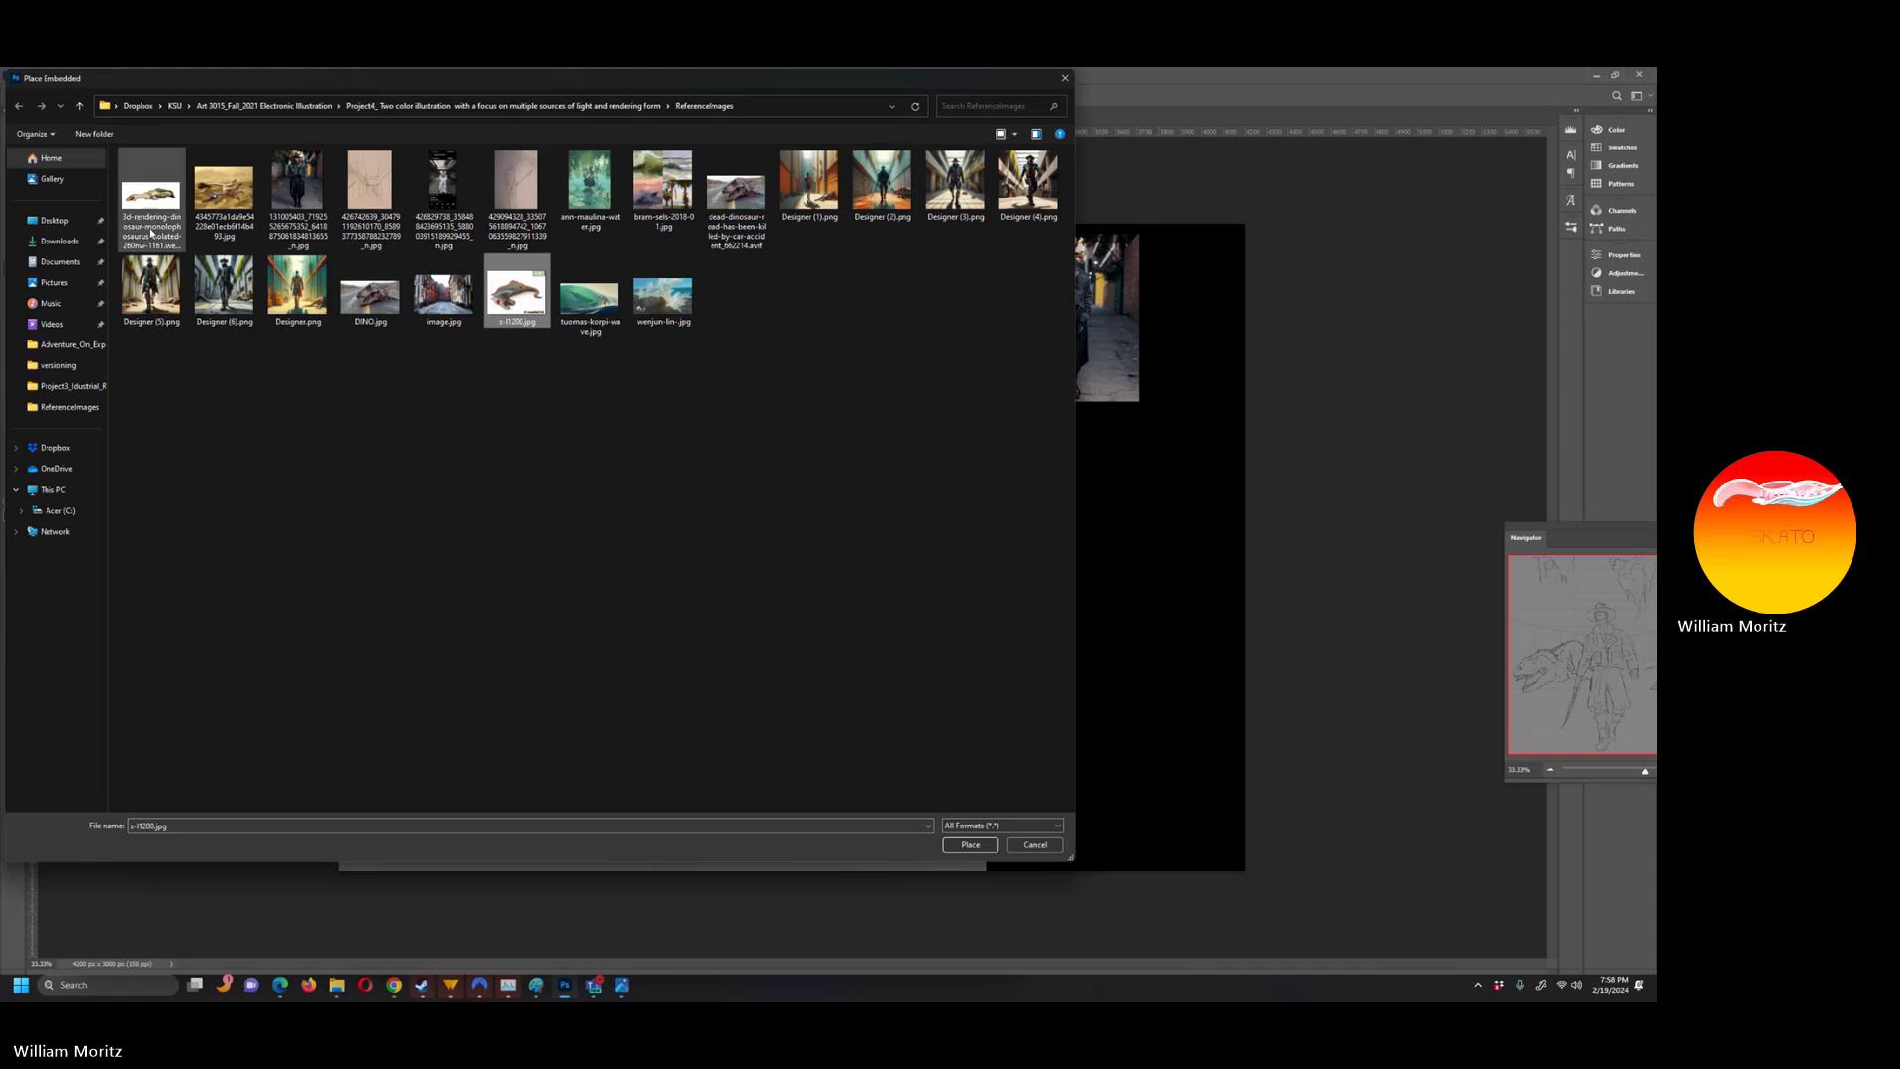
pyautogui.click(971, 846)
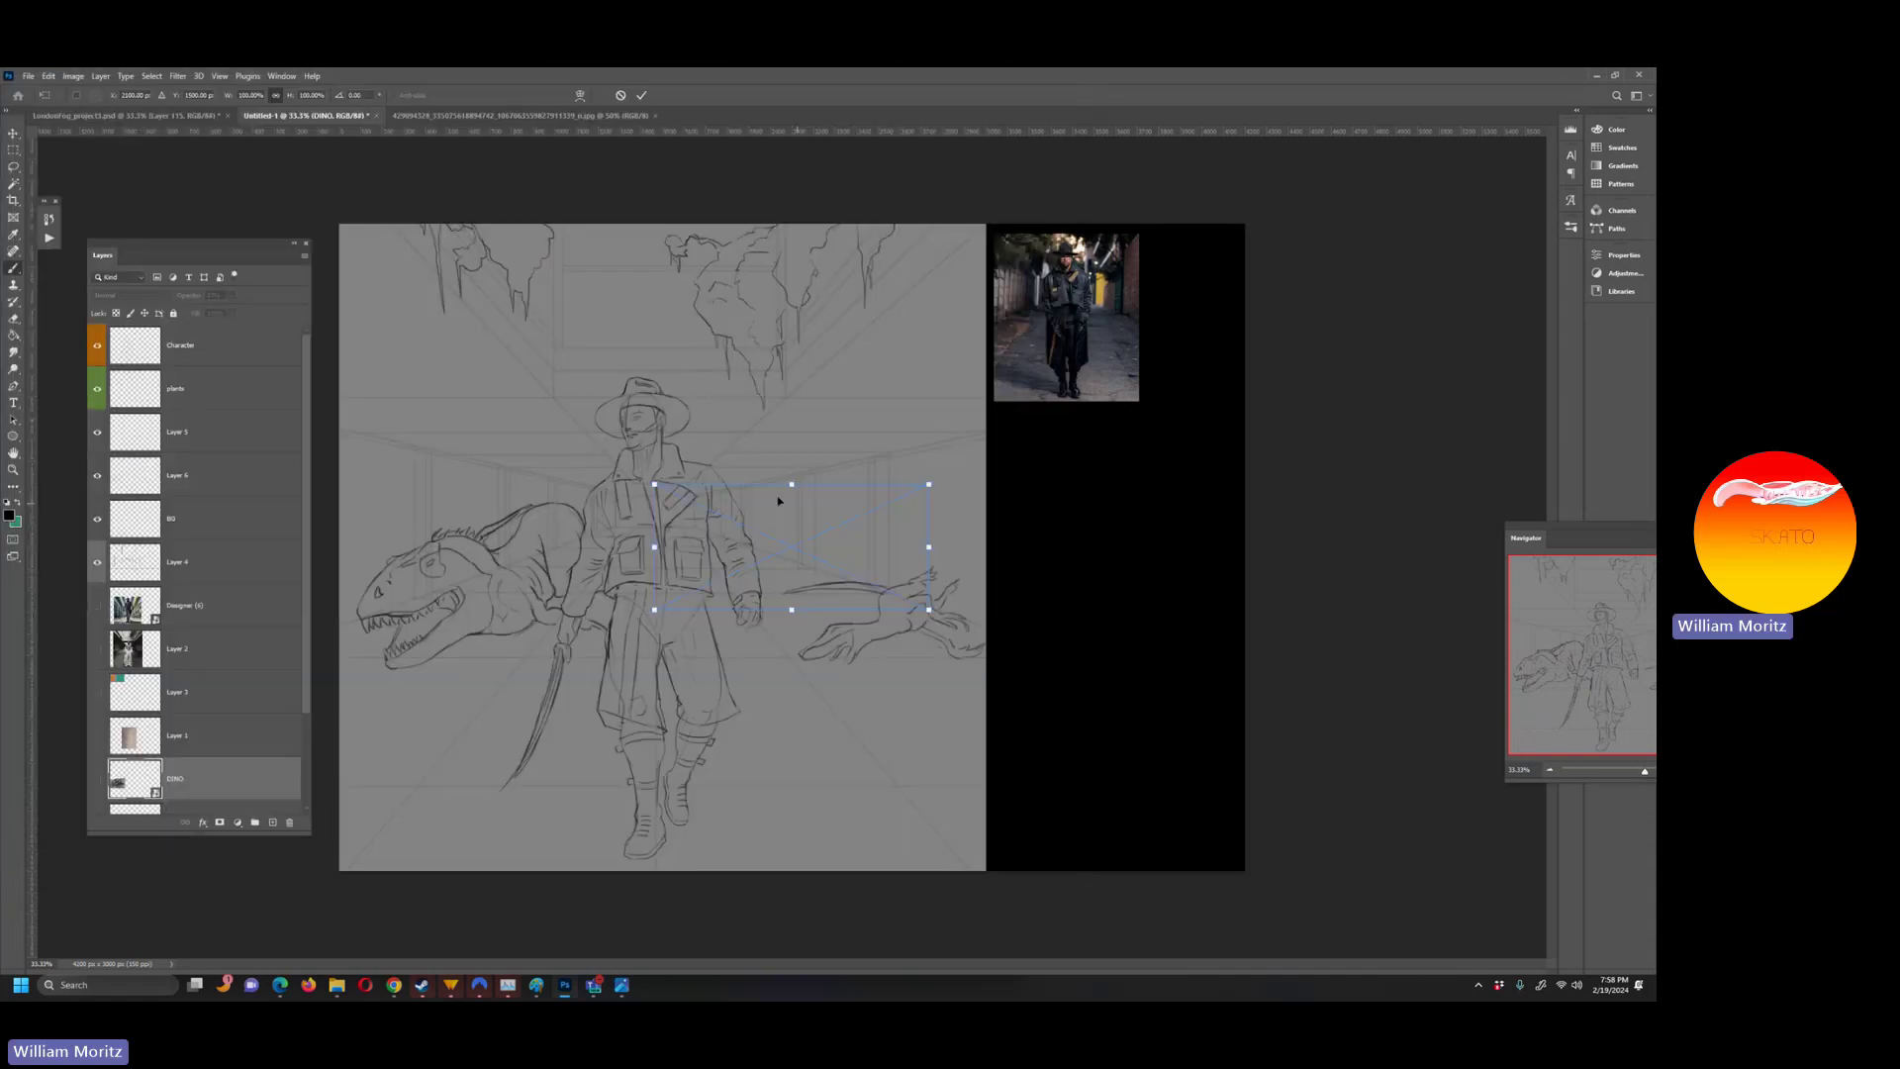
pyautogui.press('Return')
pyautogui.press('b')
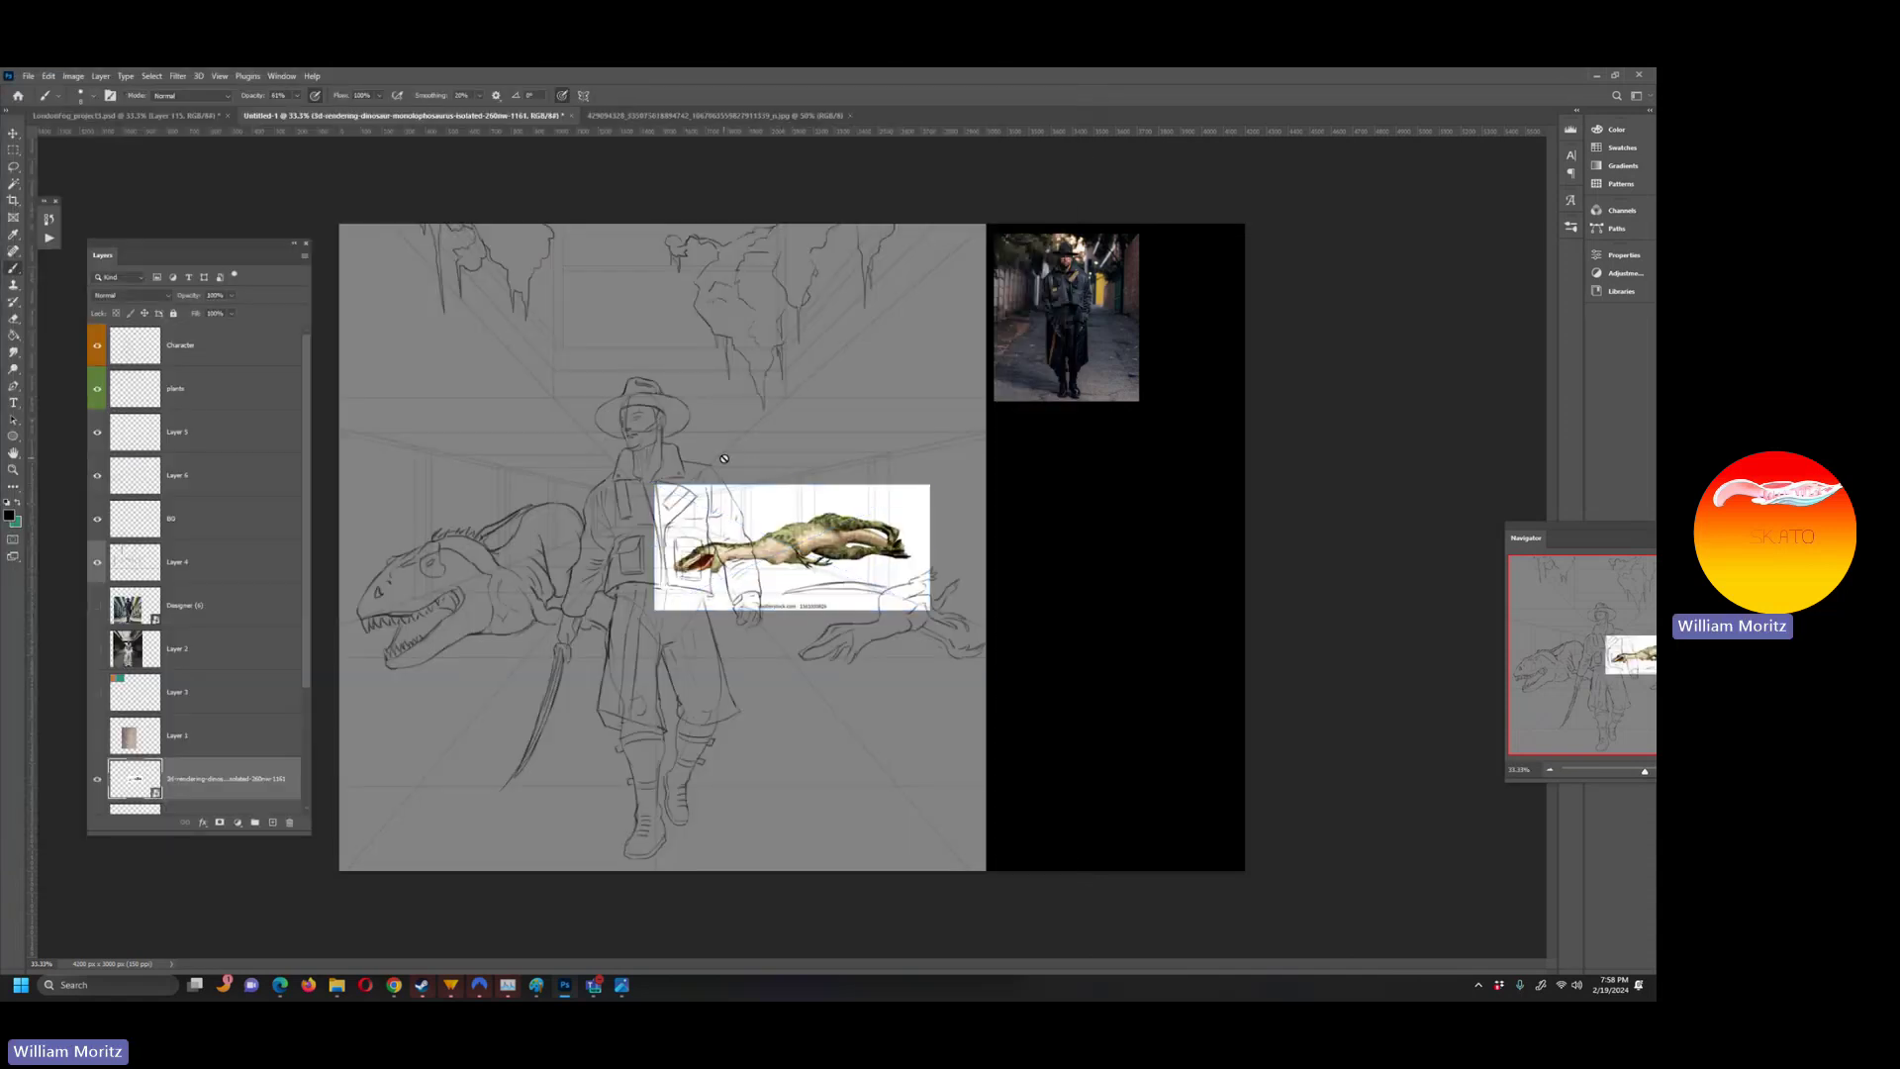
# - Fade the monolophosaurus image to 14% opacity and scale it down to about 67% behind the figure's arm
pyautogui.click(232, 295)
pyautogui.moveTo(234, 310); pyautogui.dragTo(174, 315)
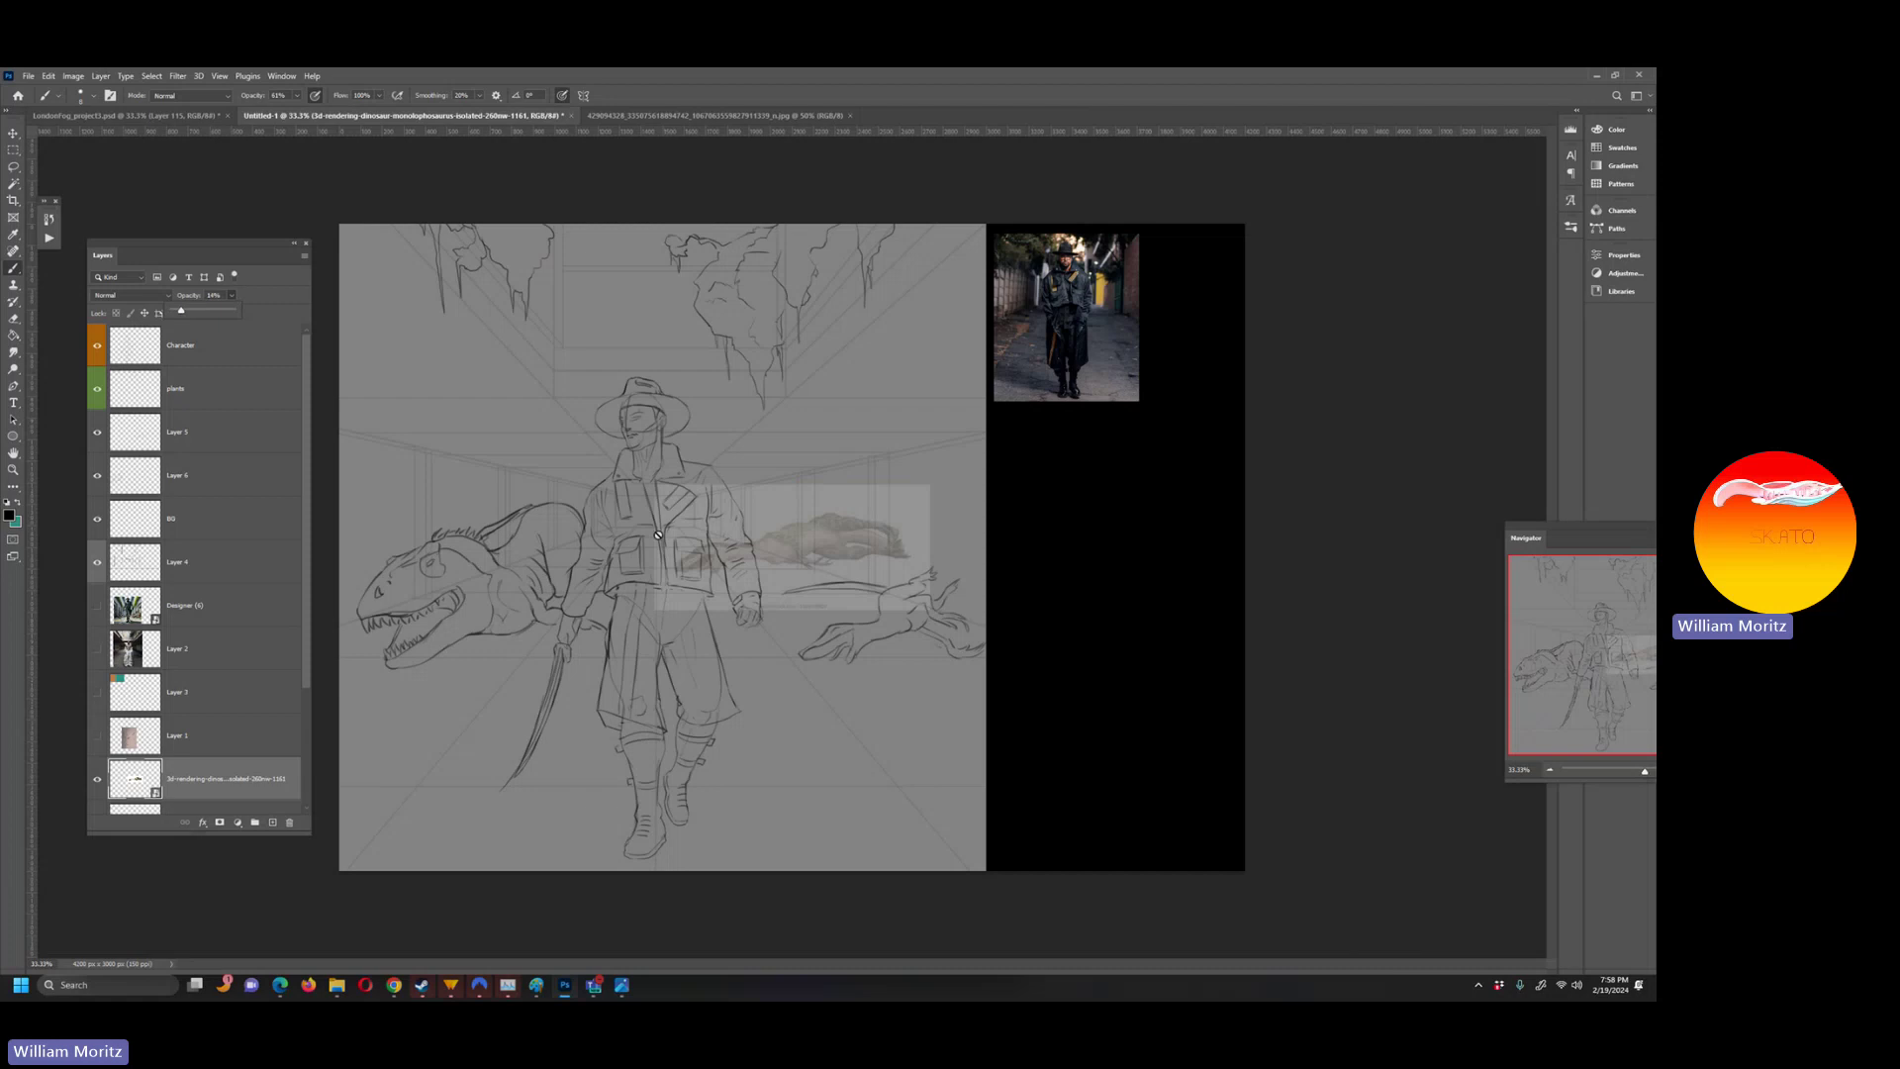
pyautogui.hotkey('ctrl', 't')
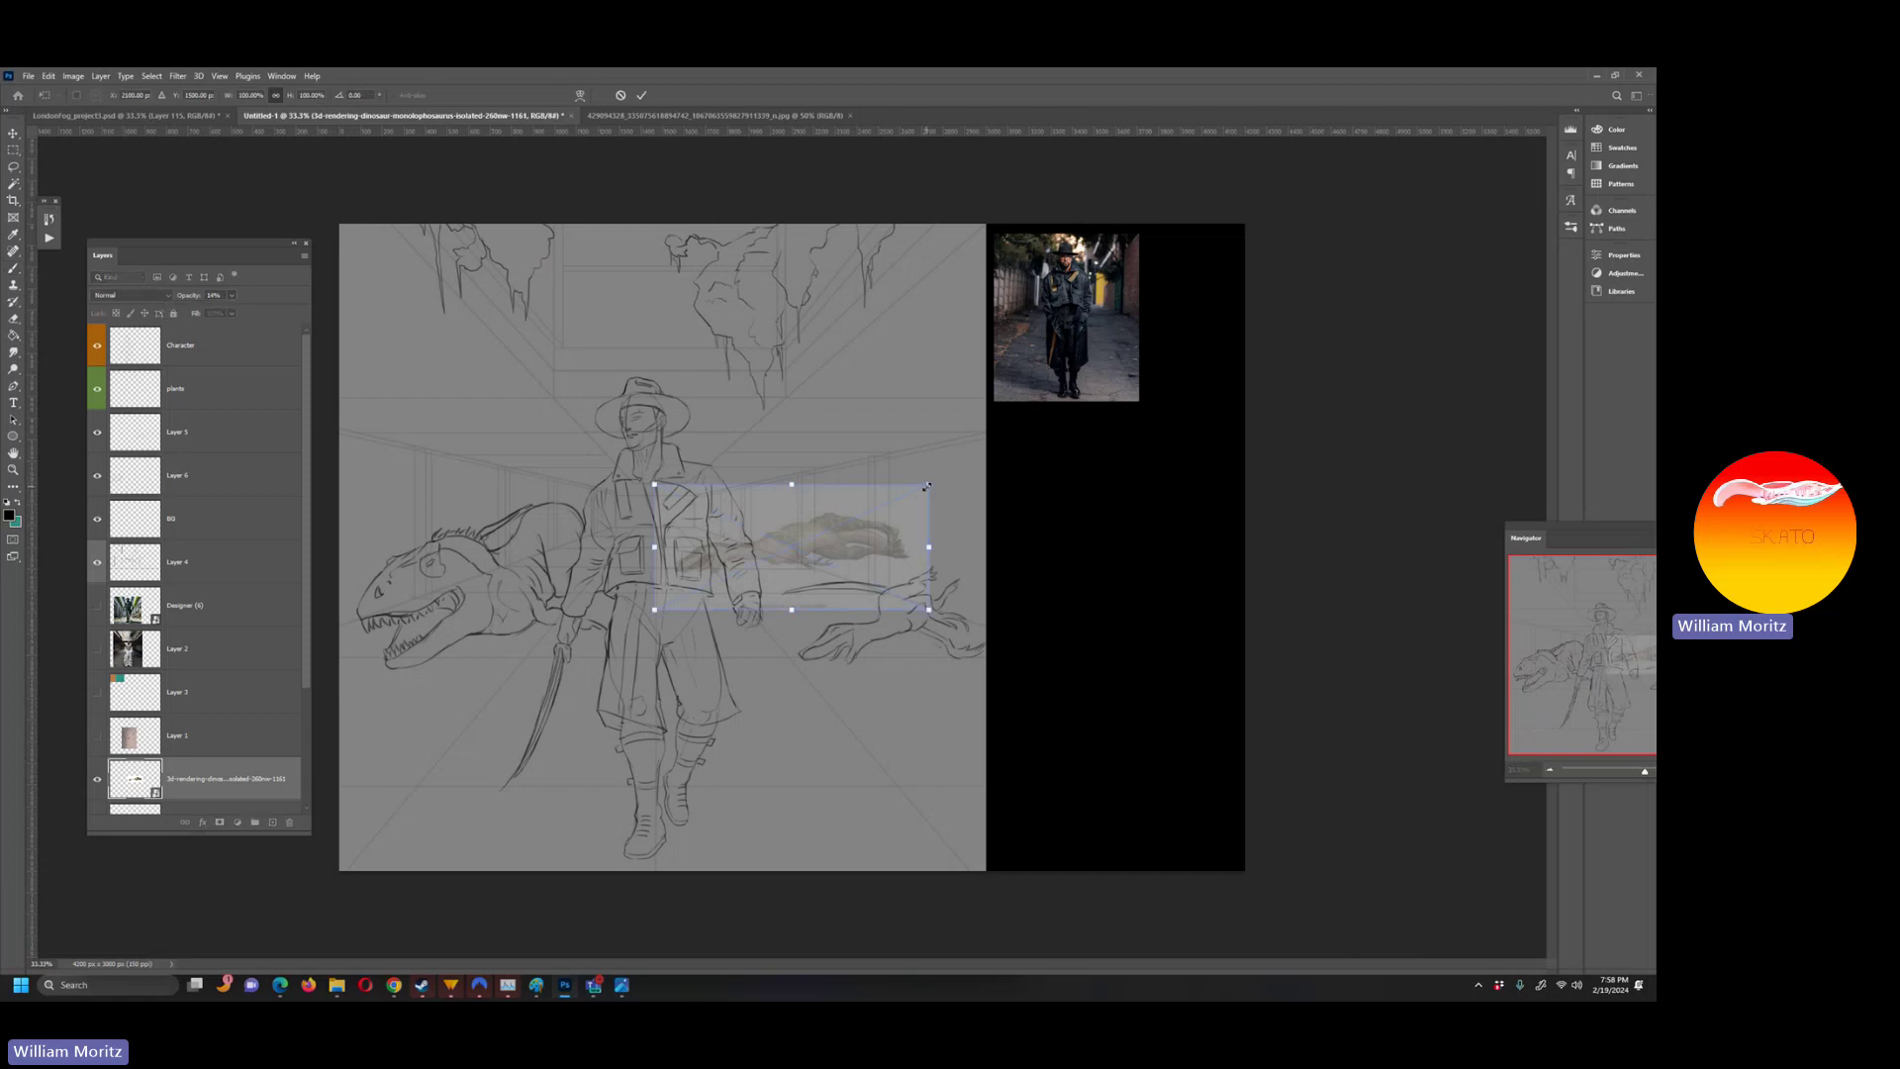
pyautogui.moveTo(927, 485); pyautogui.dragTo(838, 524)
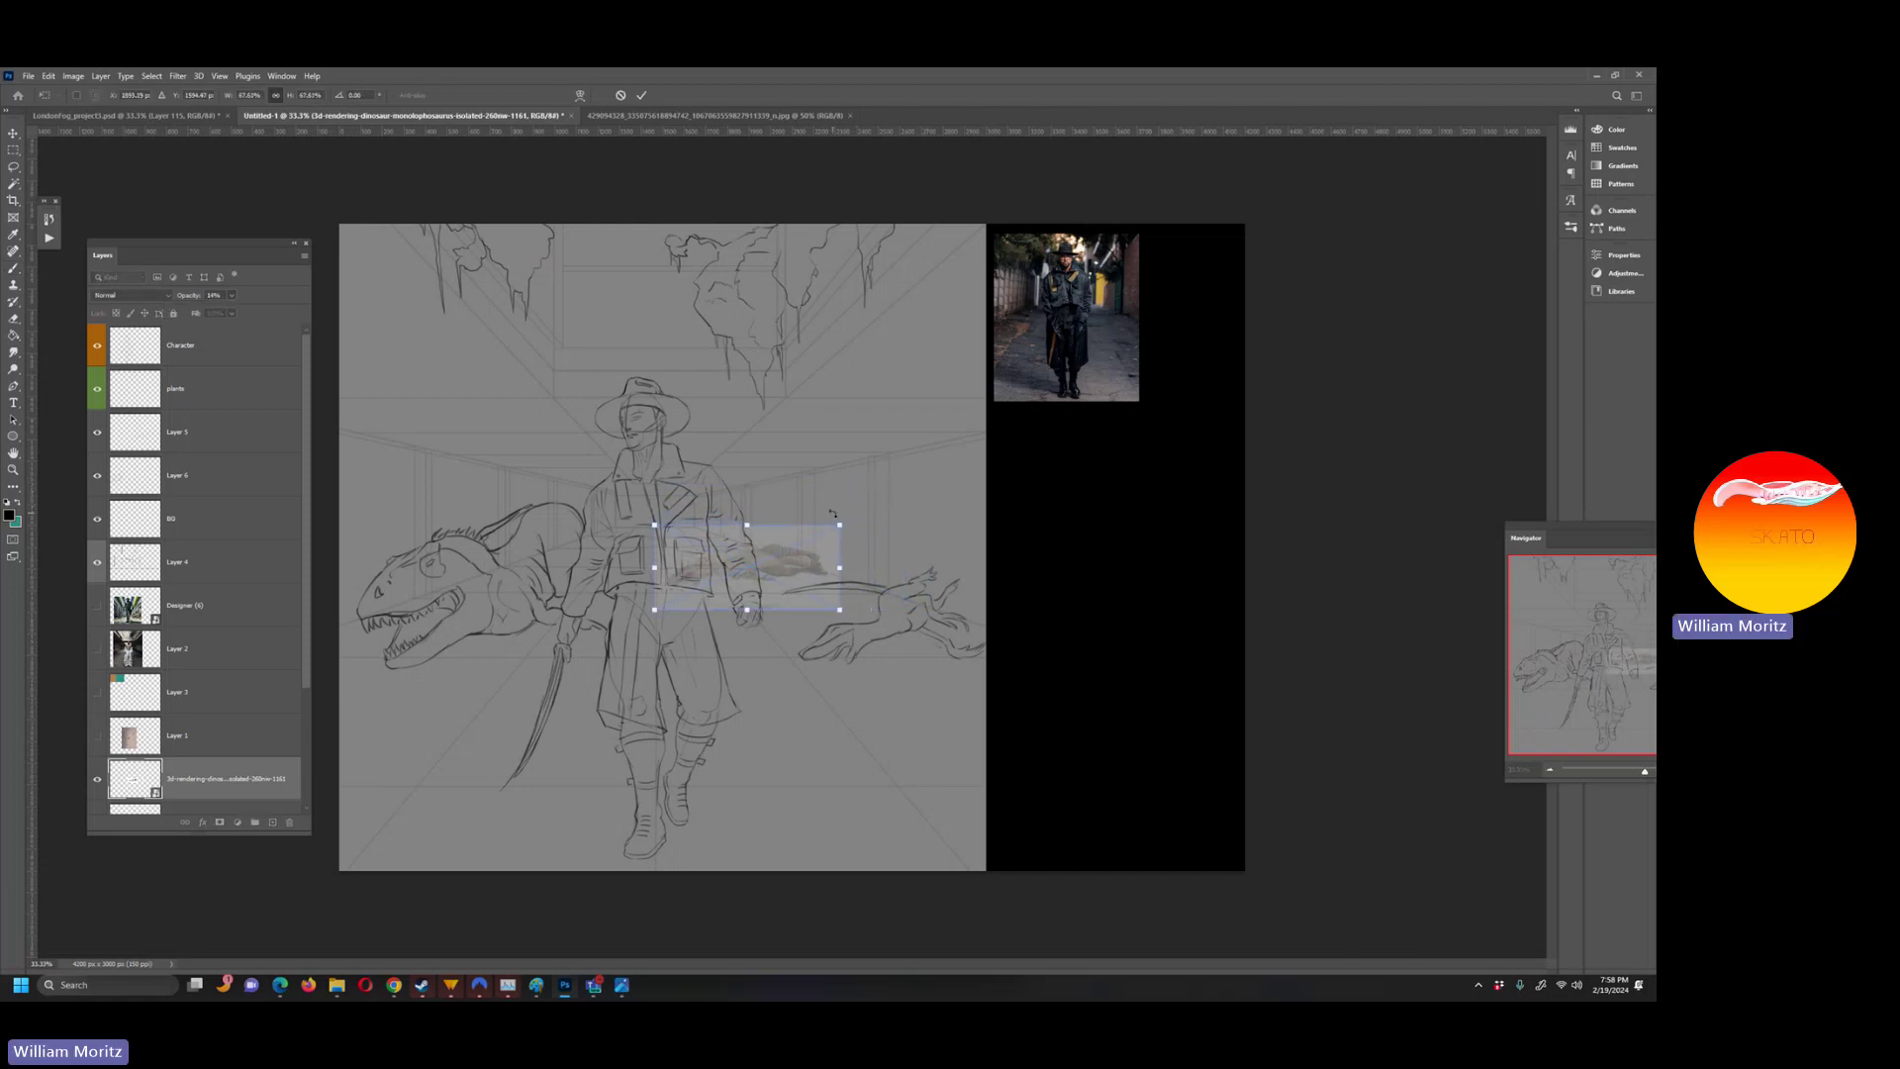
pyautogui.press('Return')
pyautogui.press('b')
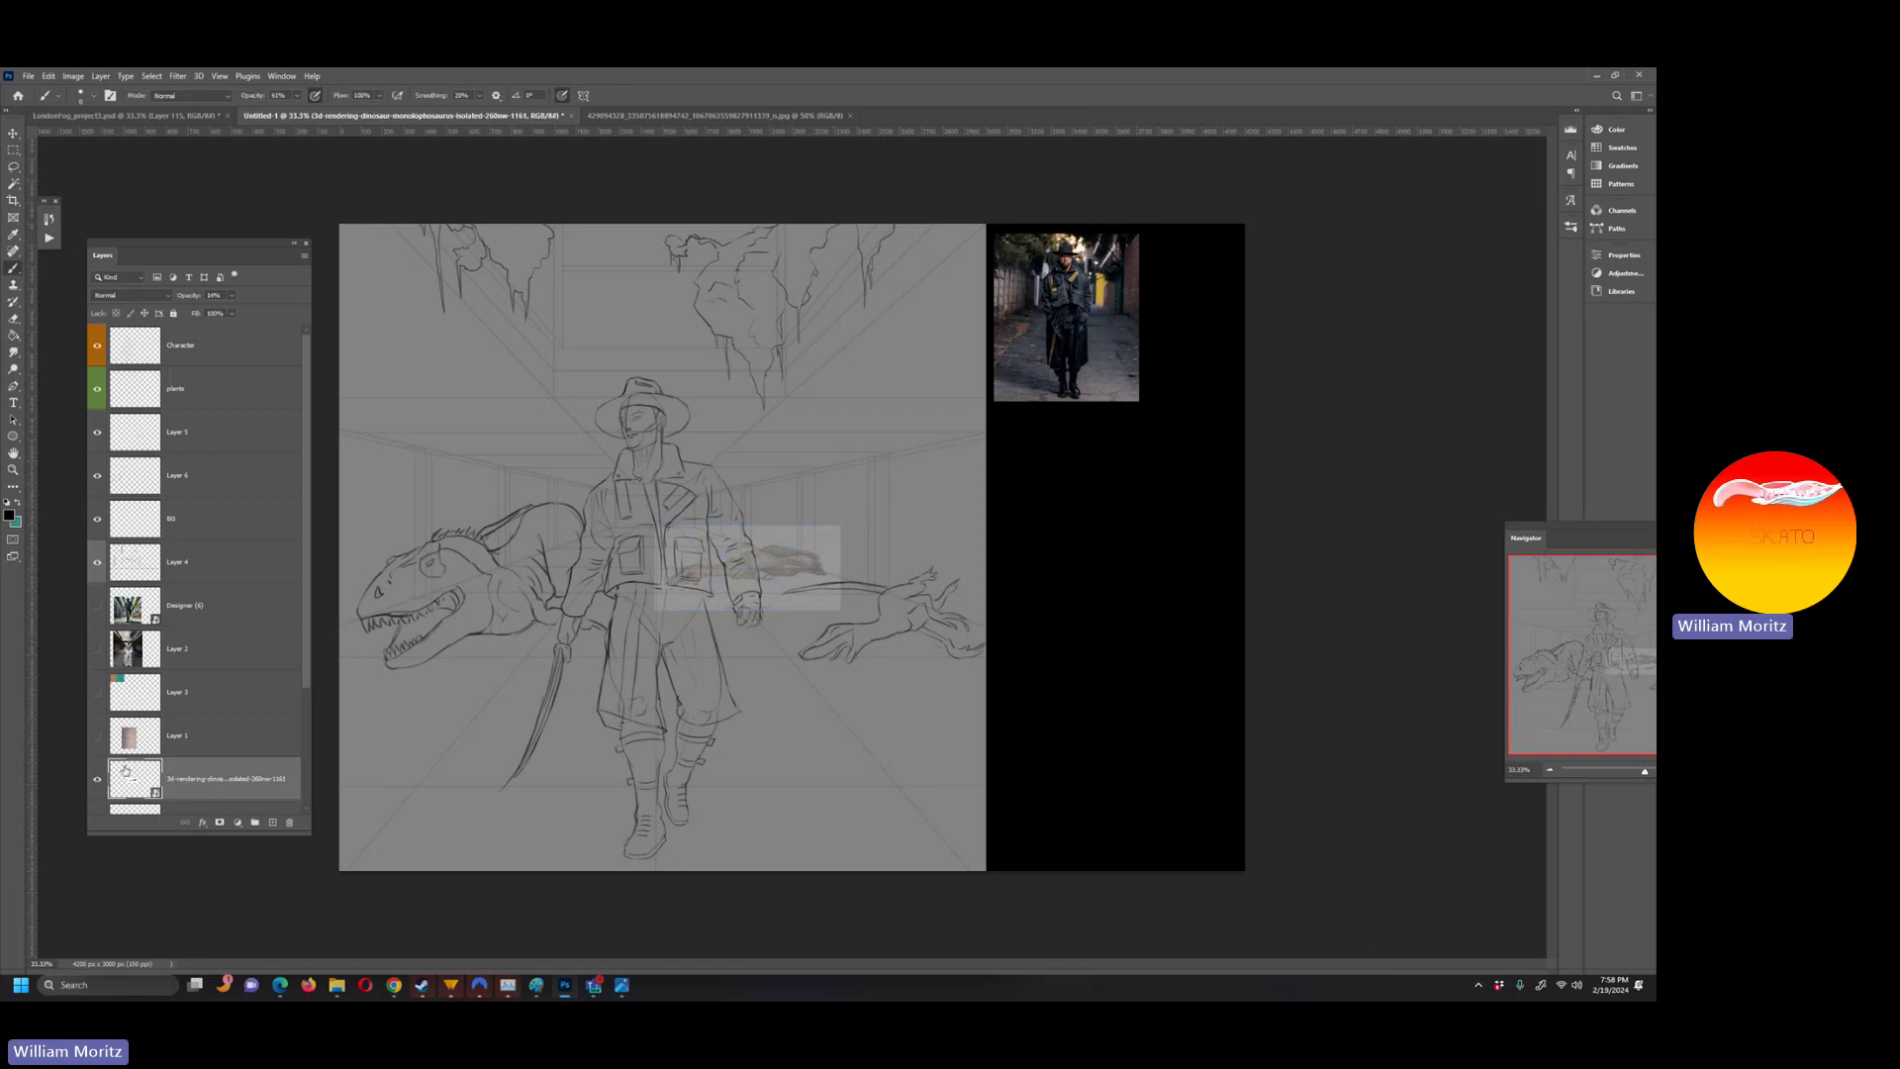
# - Switch to the photo viewer and examine the fallen creatures in the Designer reference images from Designer (1).png to Designer (5).png
pyautogui.hotkey('alt', 'Tab')
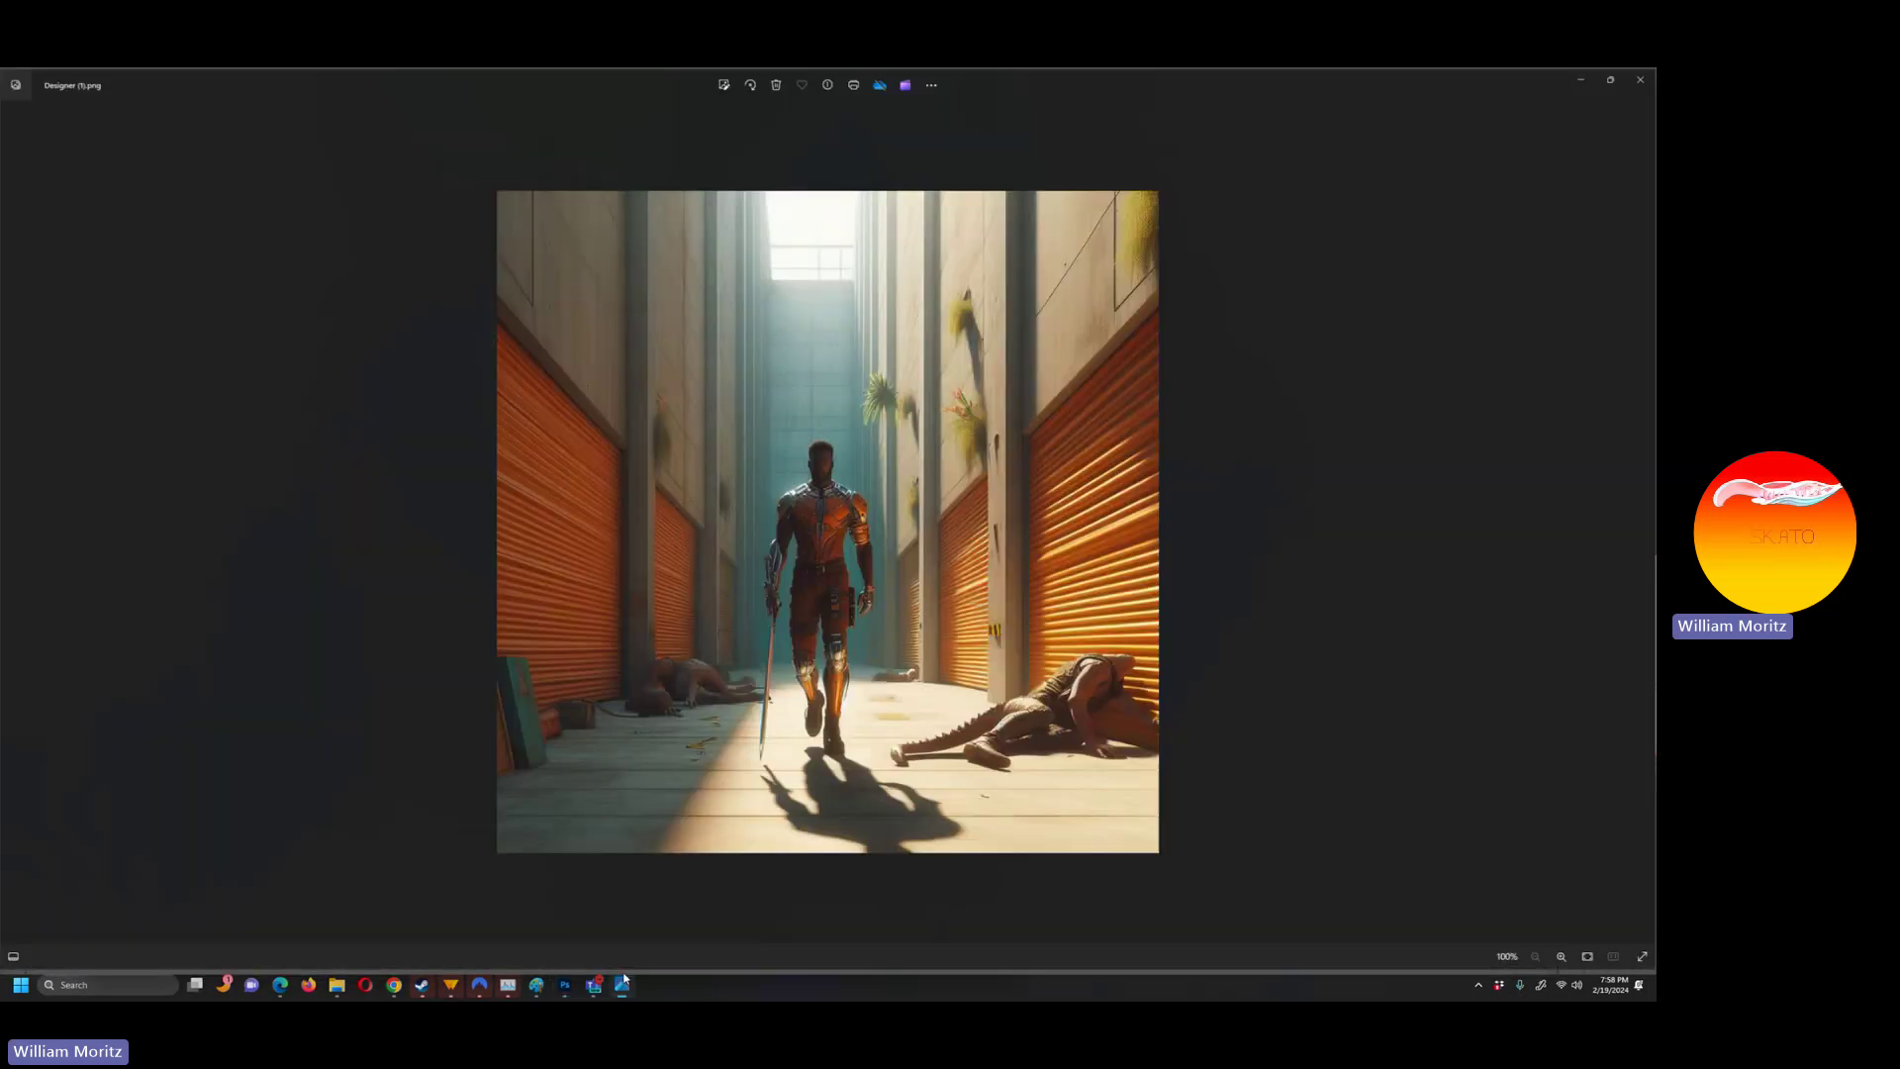
pyautogui.scroll(5, 1052, 744)
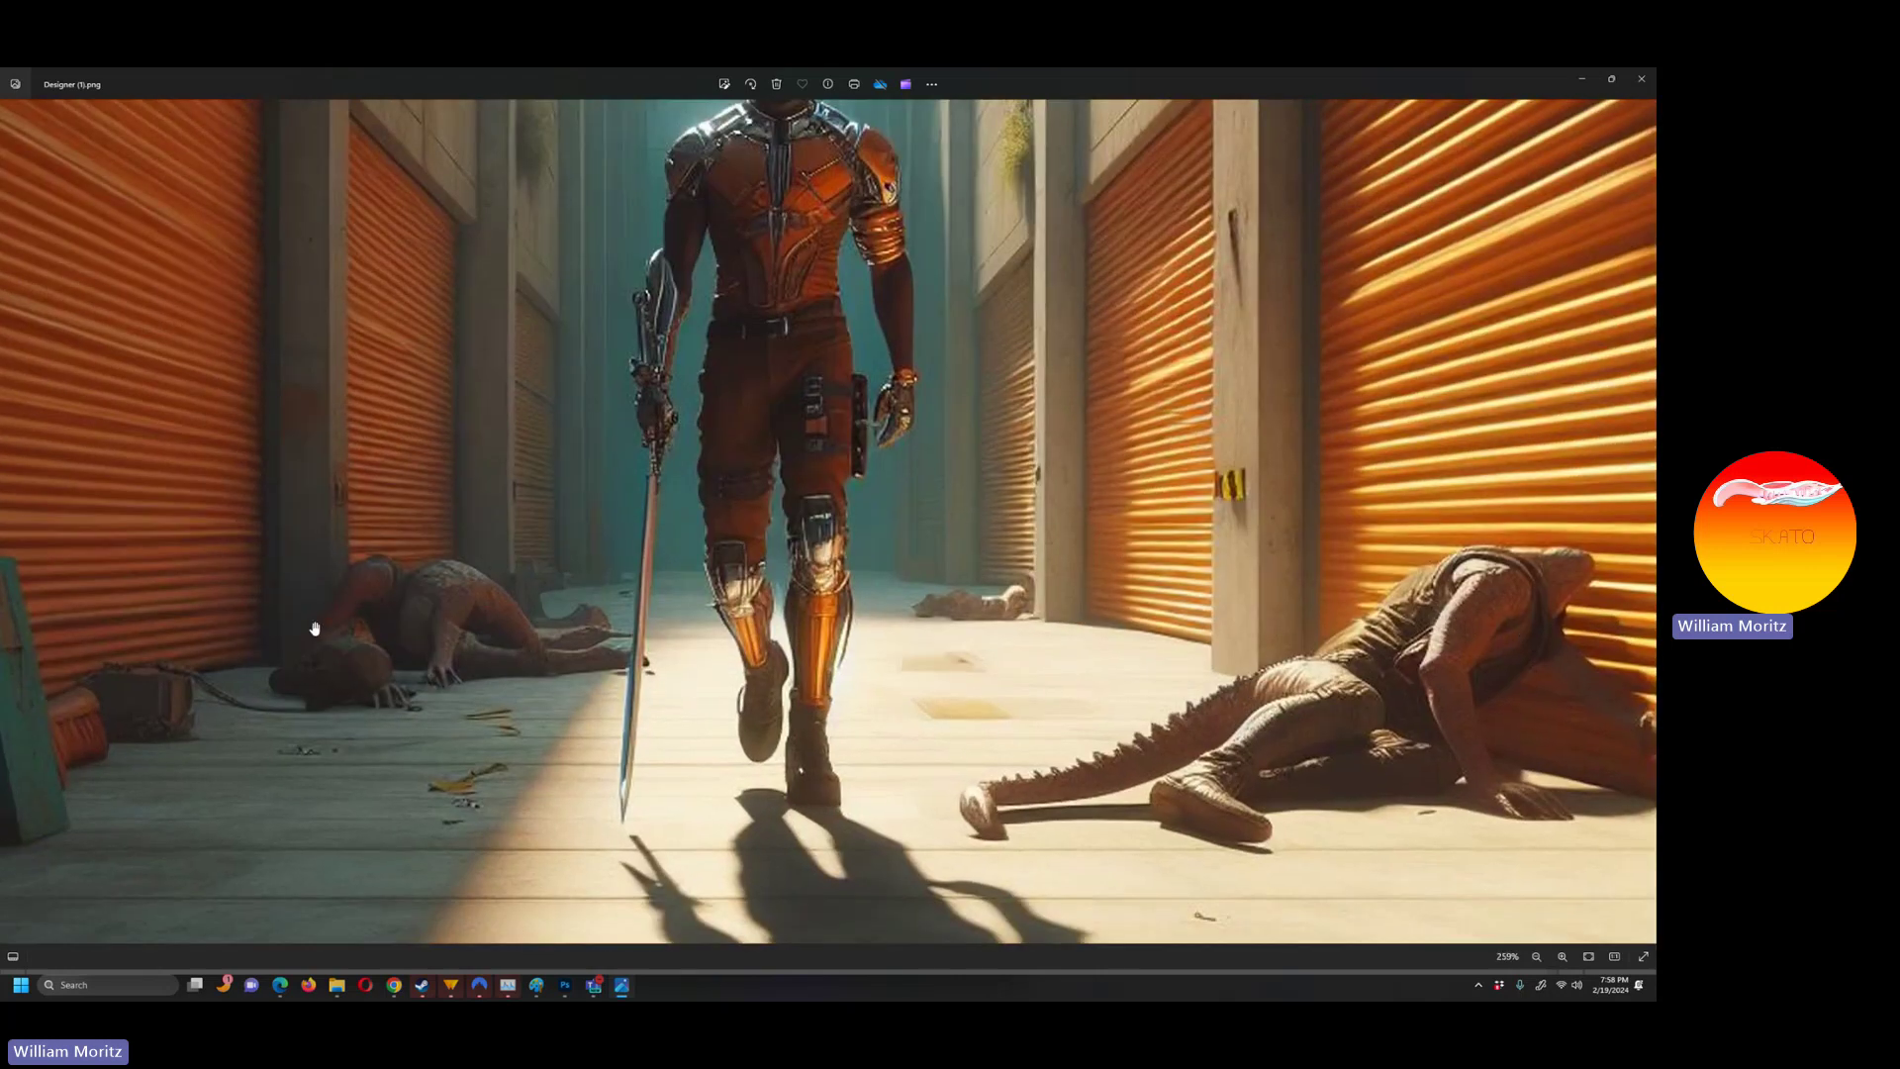
pyautogui.scroll(-5, 863, 616)
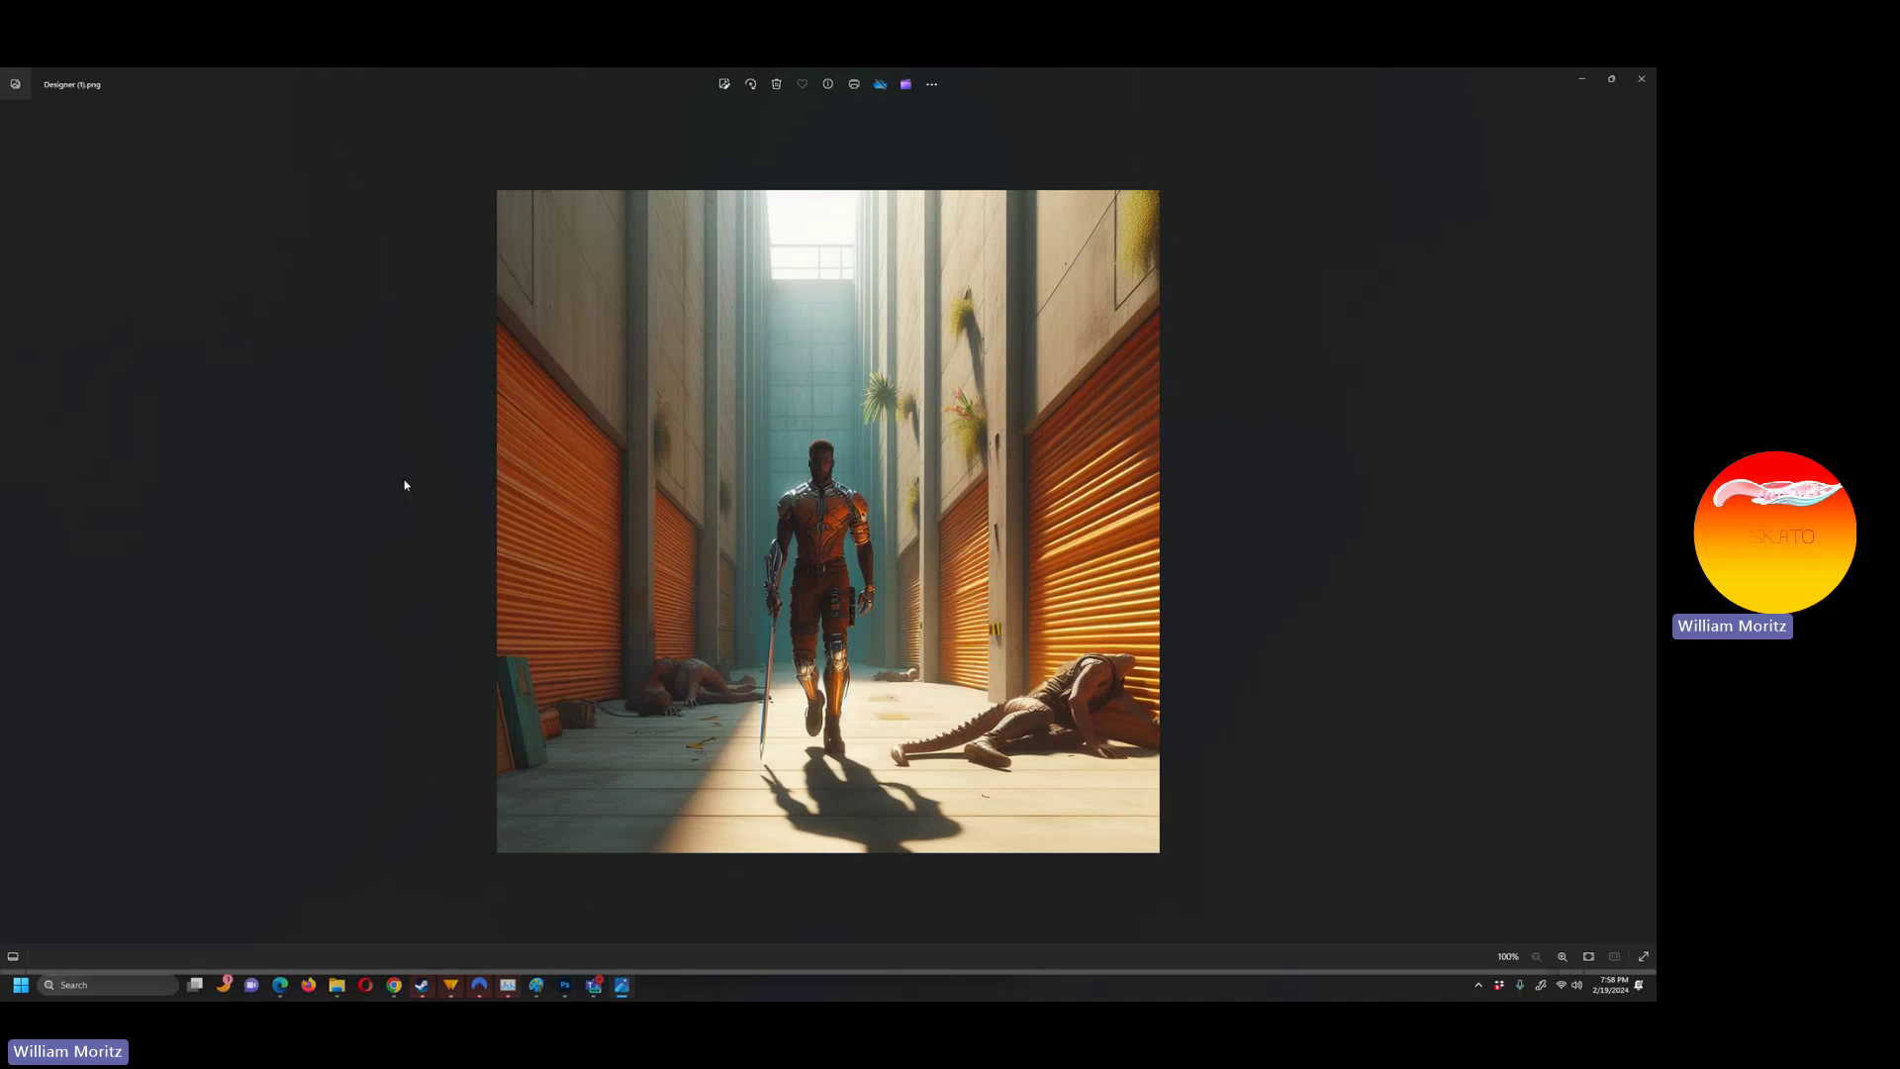
pyautogui.press('Right')
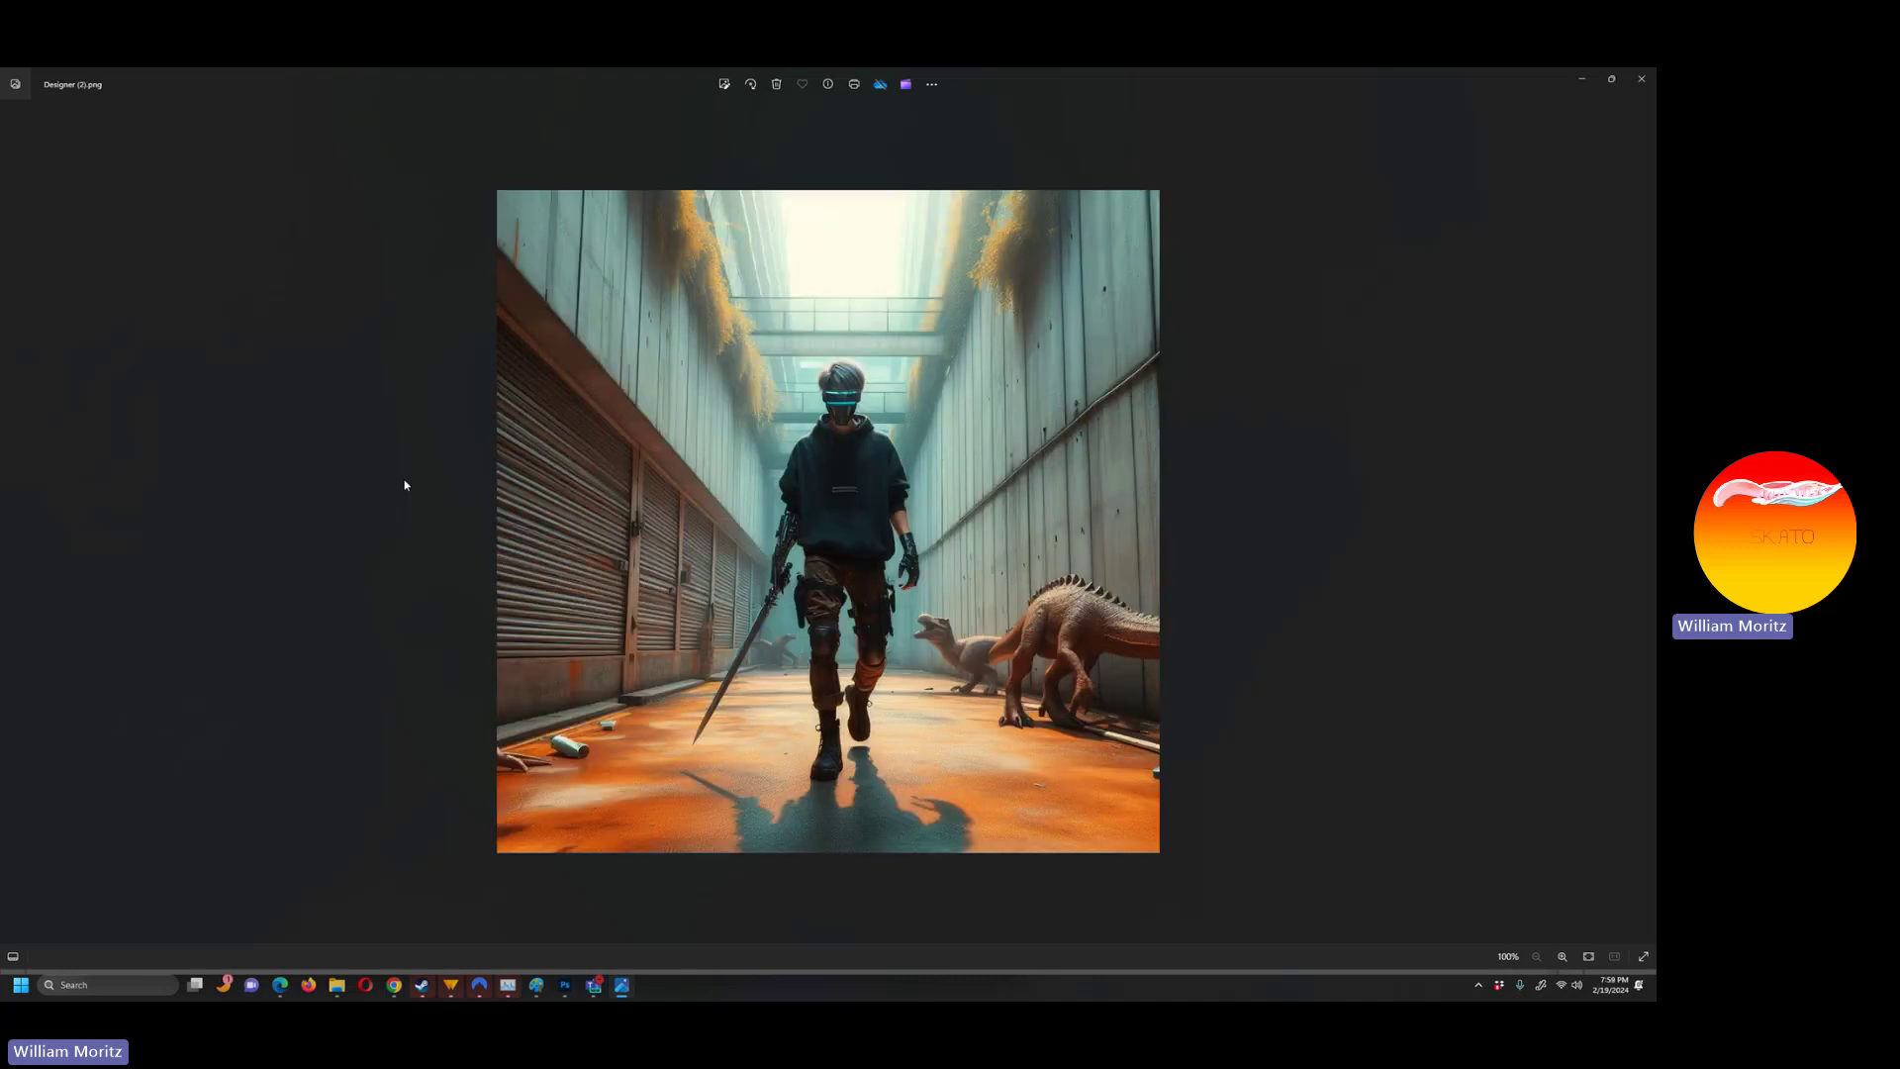
pyautogui.press('Right')
pyautogui.press('Right')
pyautogui.press('Right')
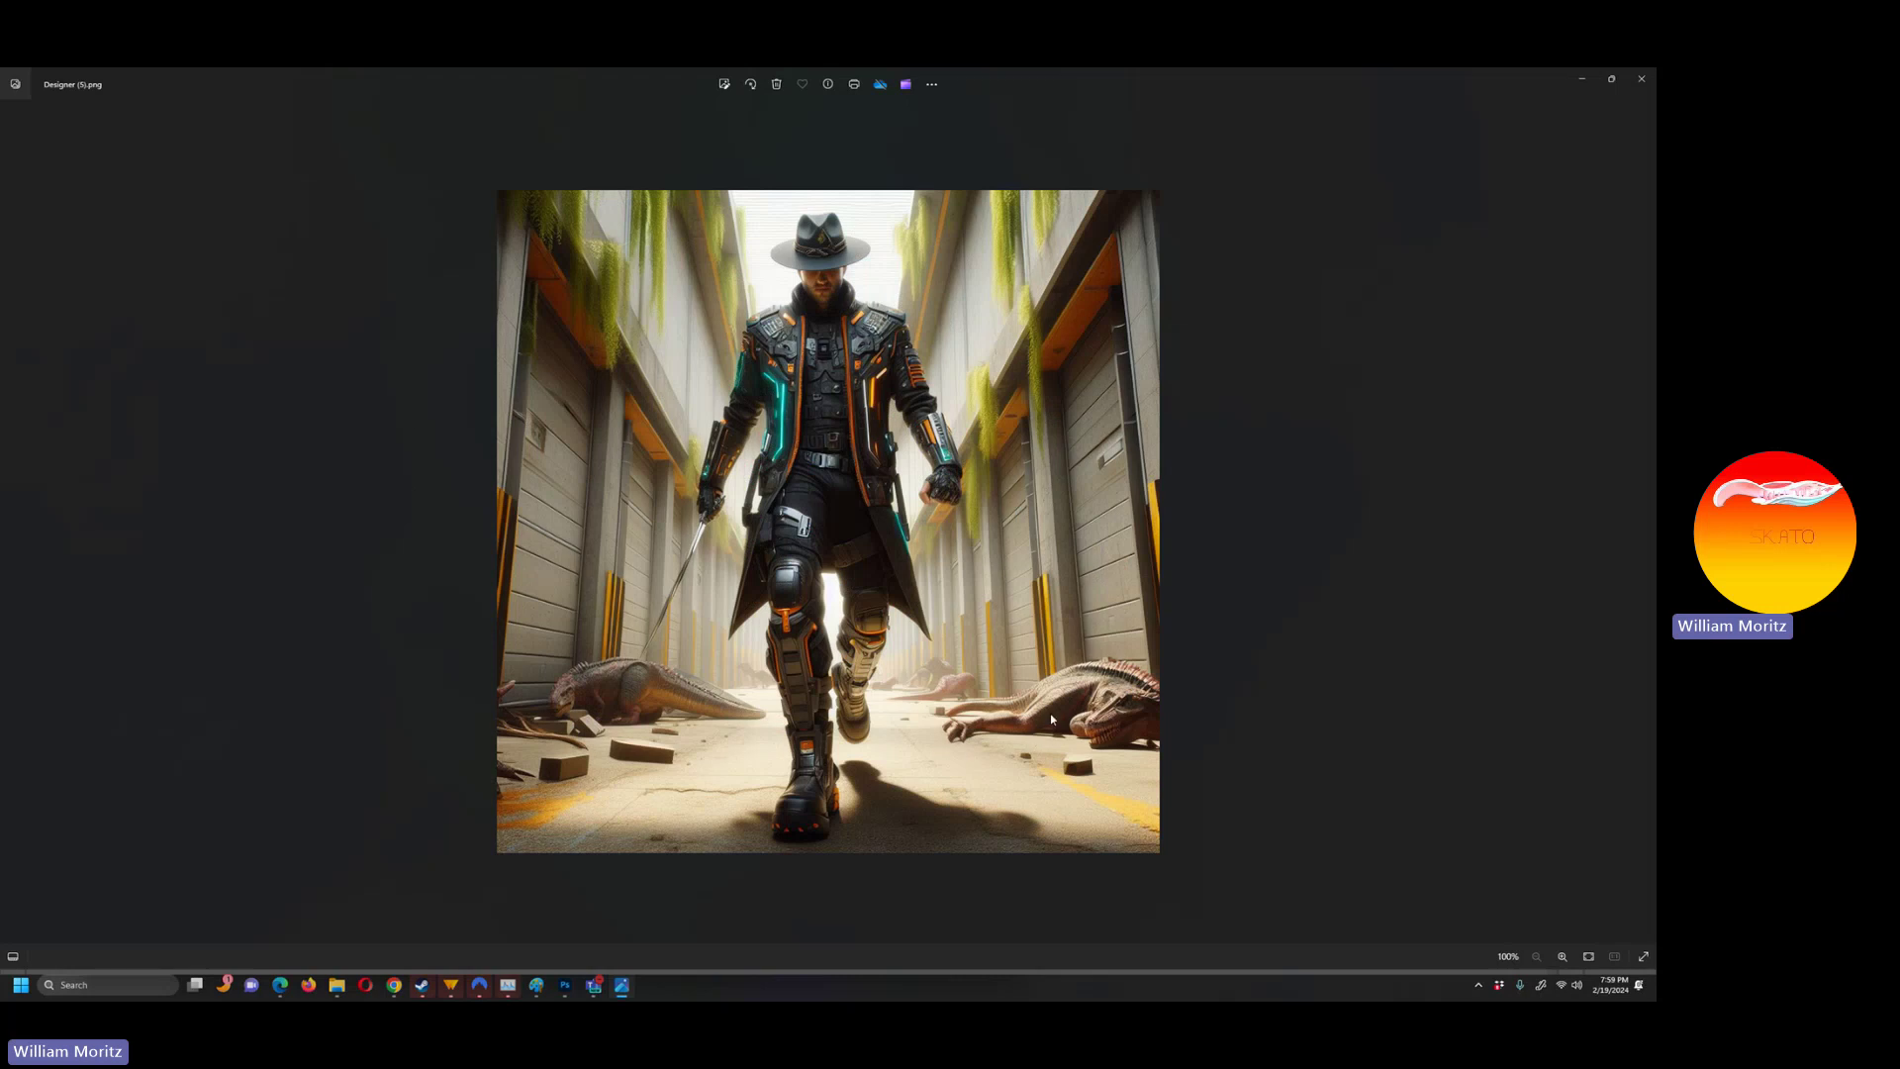
pyautogui.click(1579, 83)
# - Add a new layer above Layer 5 and sketch a small rounded, curled-up creature in the background beside the figure's bent elbow
pyautogui.click(12, 469)
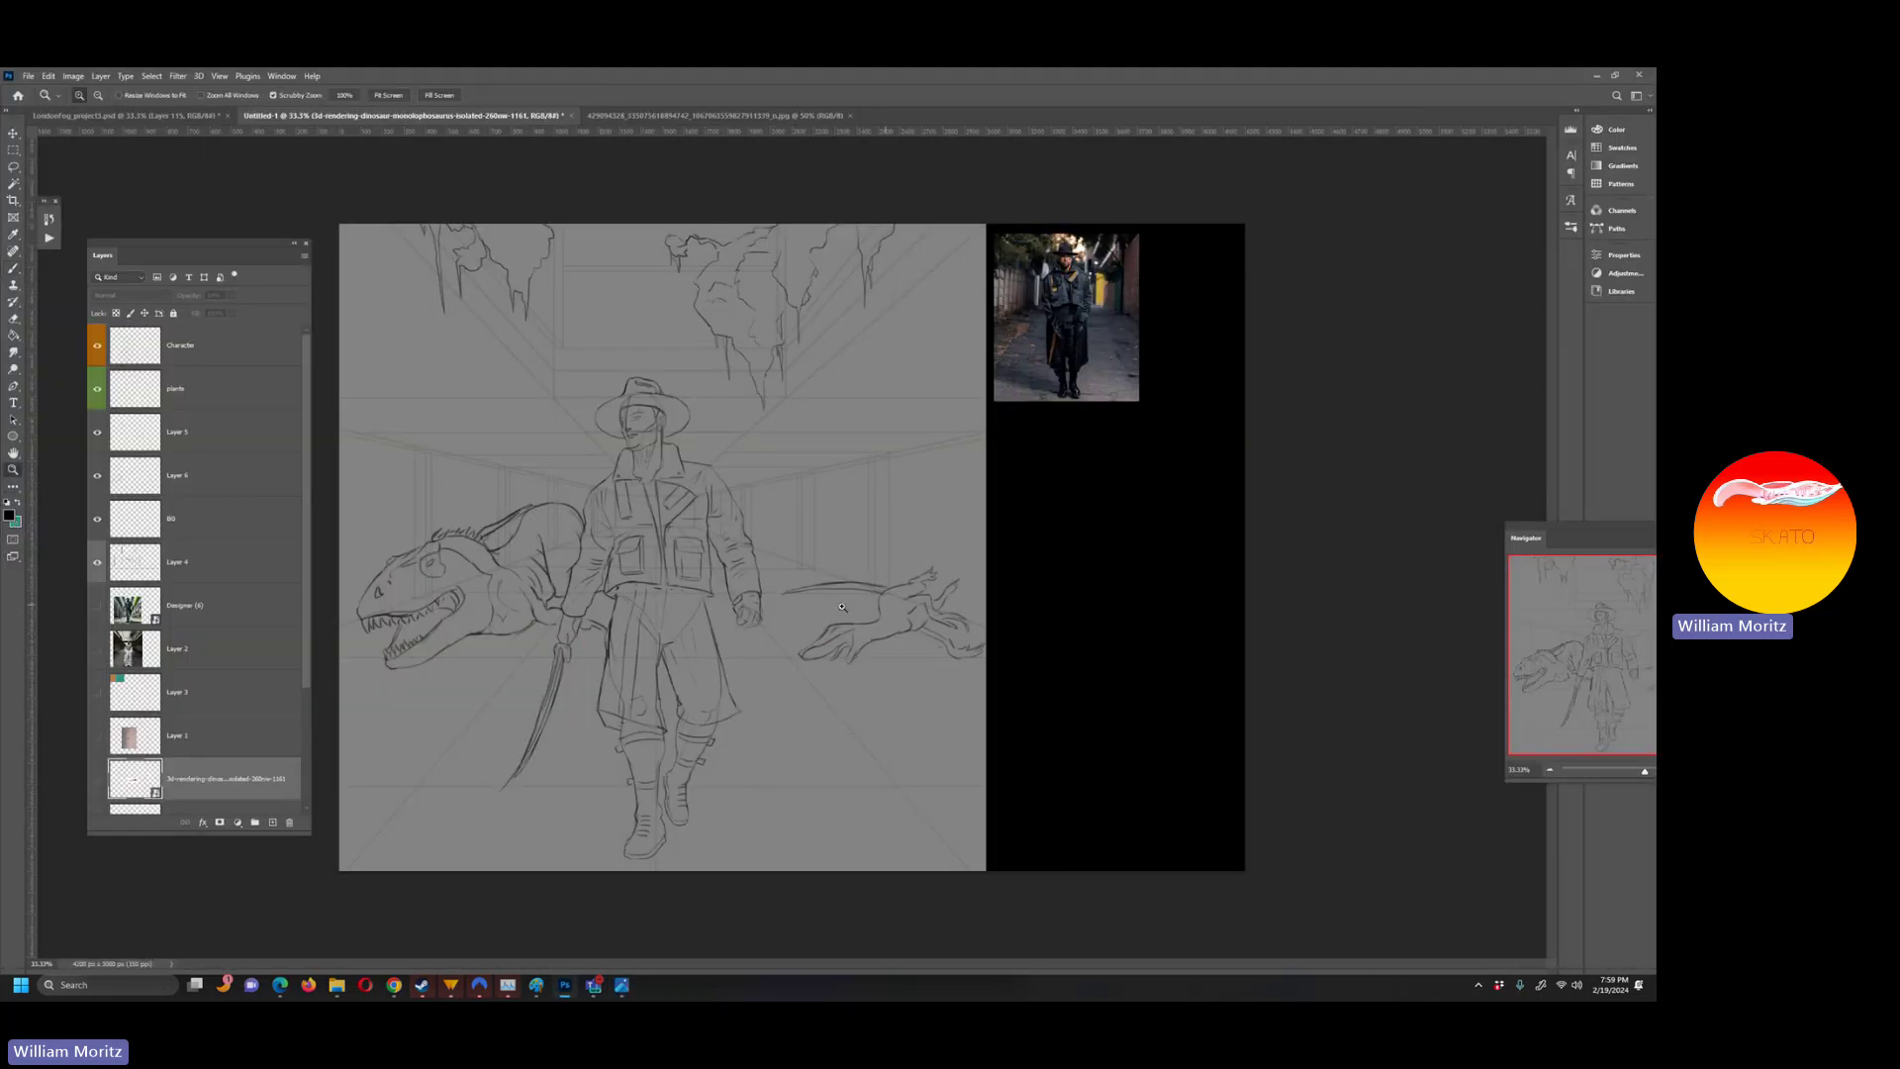
pyautogui.click(832, 575)
pyautogui.press('b')
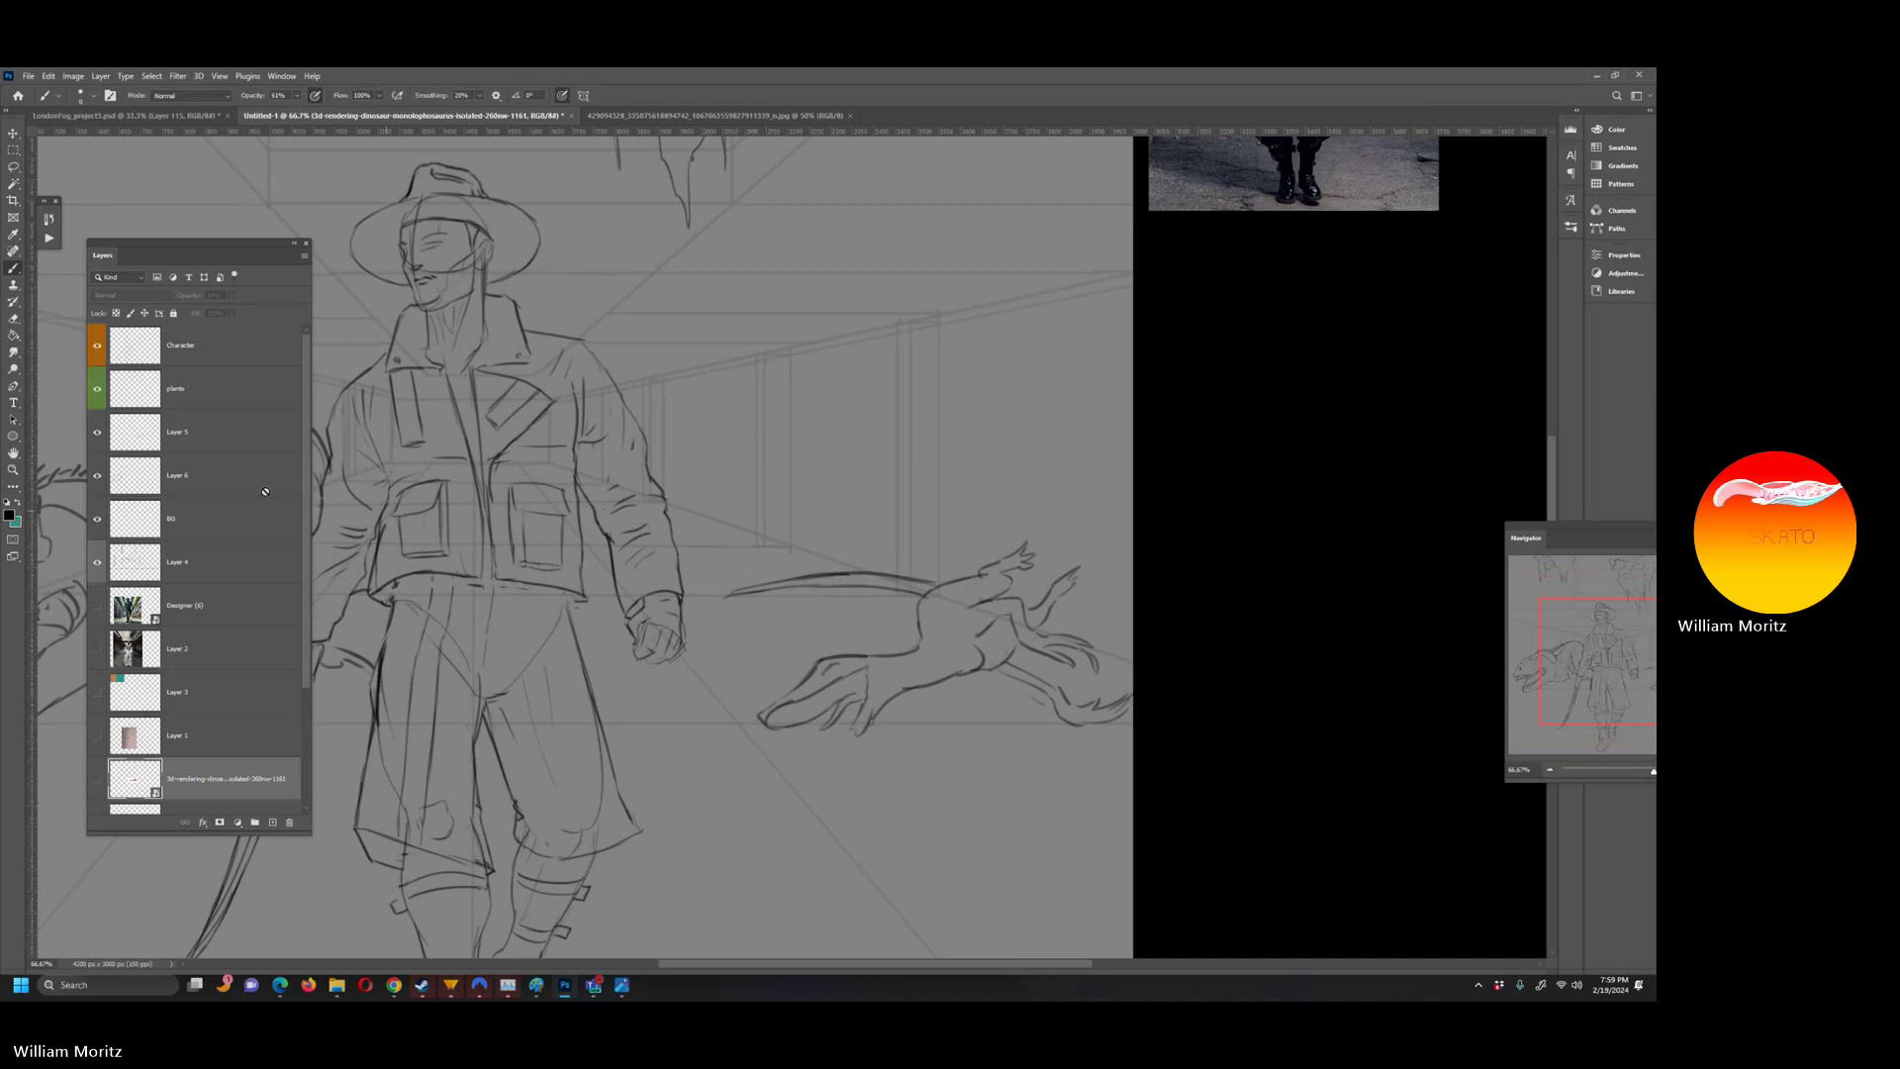
pyautogui.click(183, 432)
pyautogui.click(272, 822)
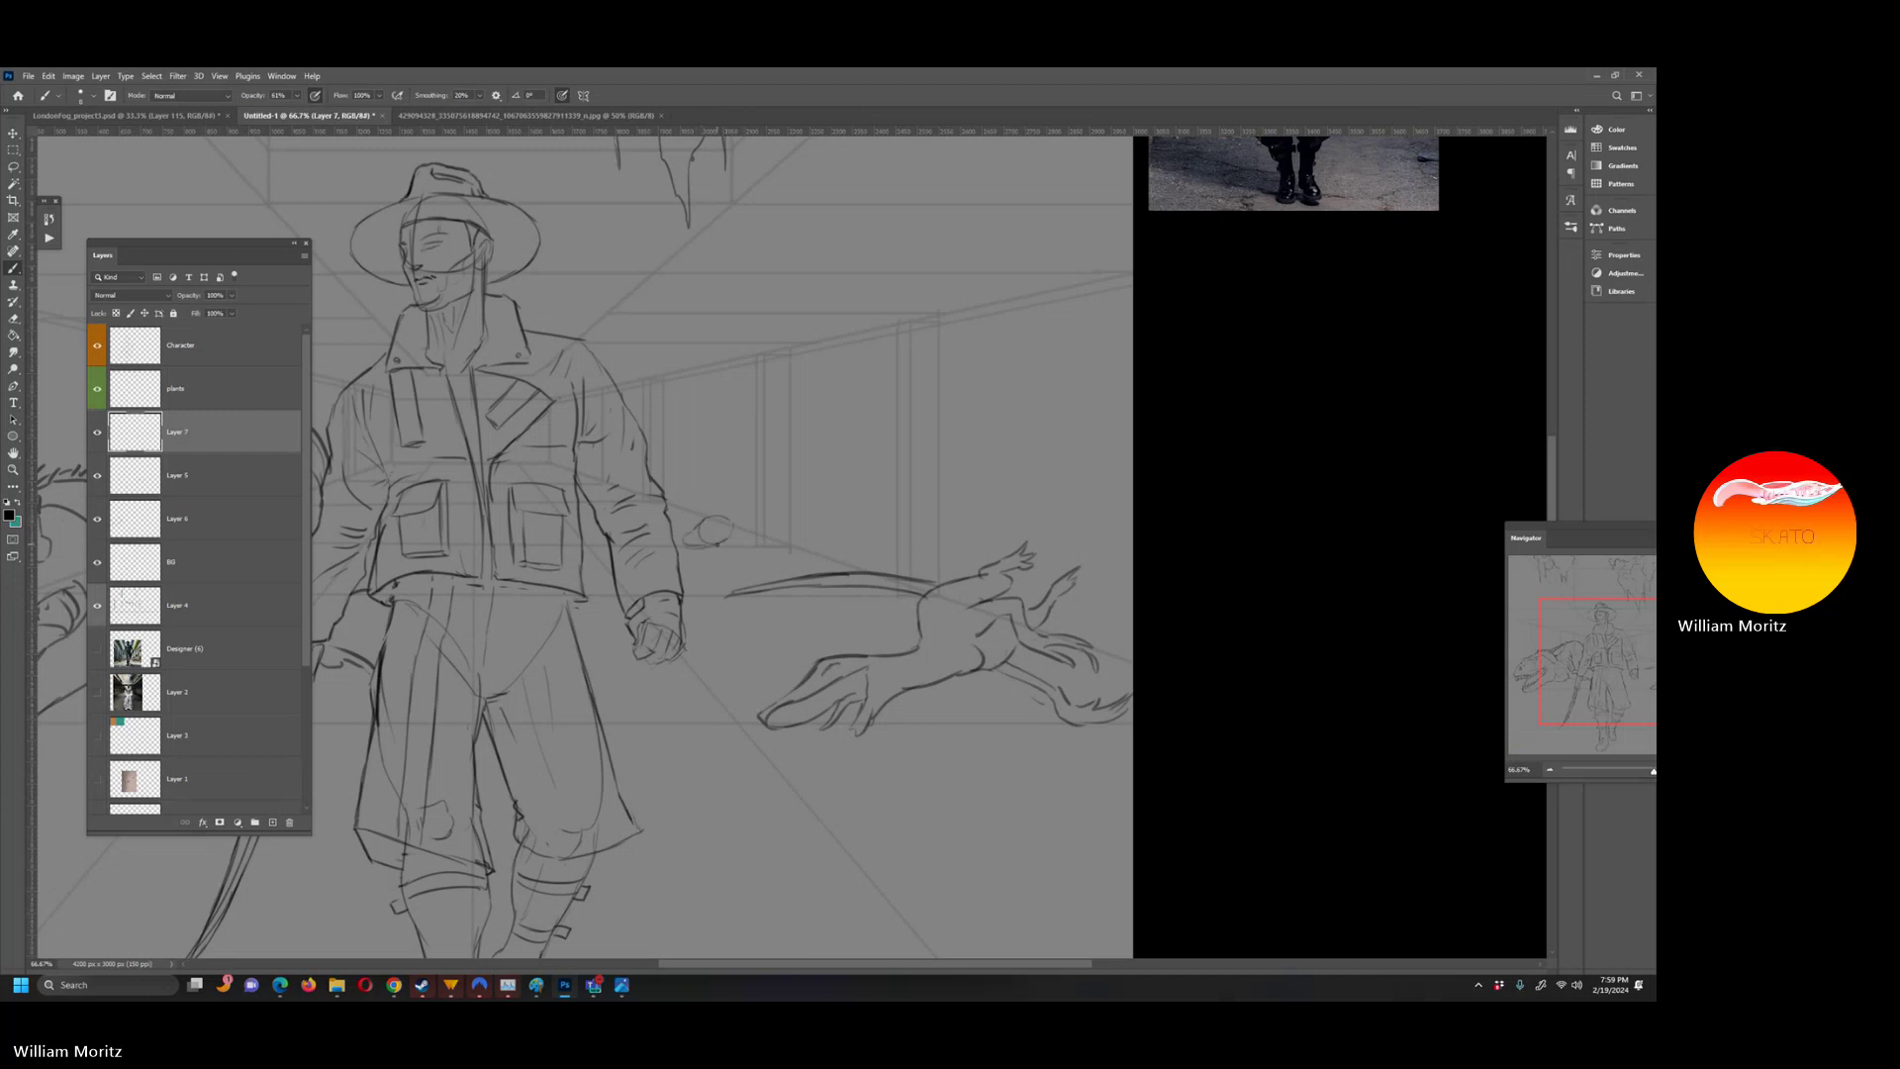
pyautogui.moveTo(752, 495)
pyautogui.mouseDown()
pyautogui.moveTo(685, 523)
pyautogui.moveTo(740, 494)
pyautogui.mouseUp()
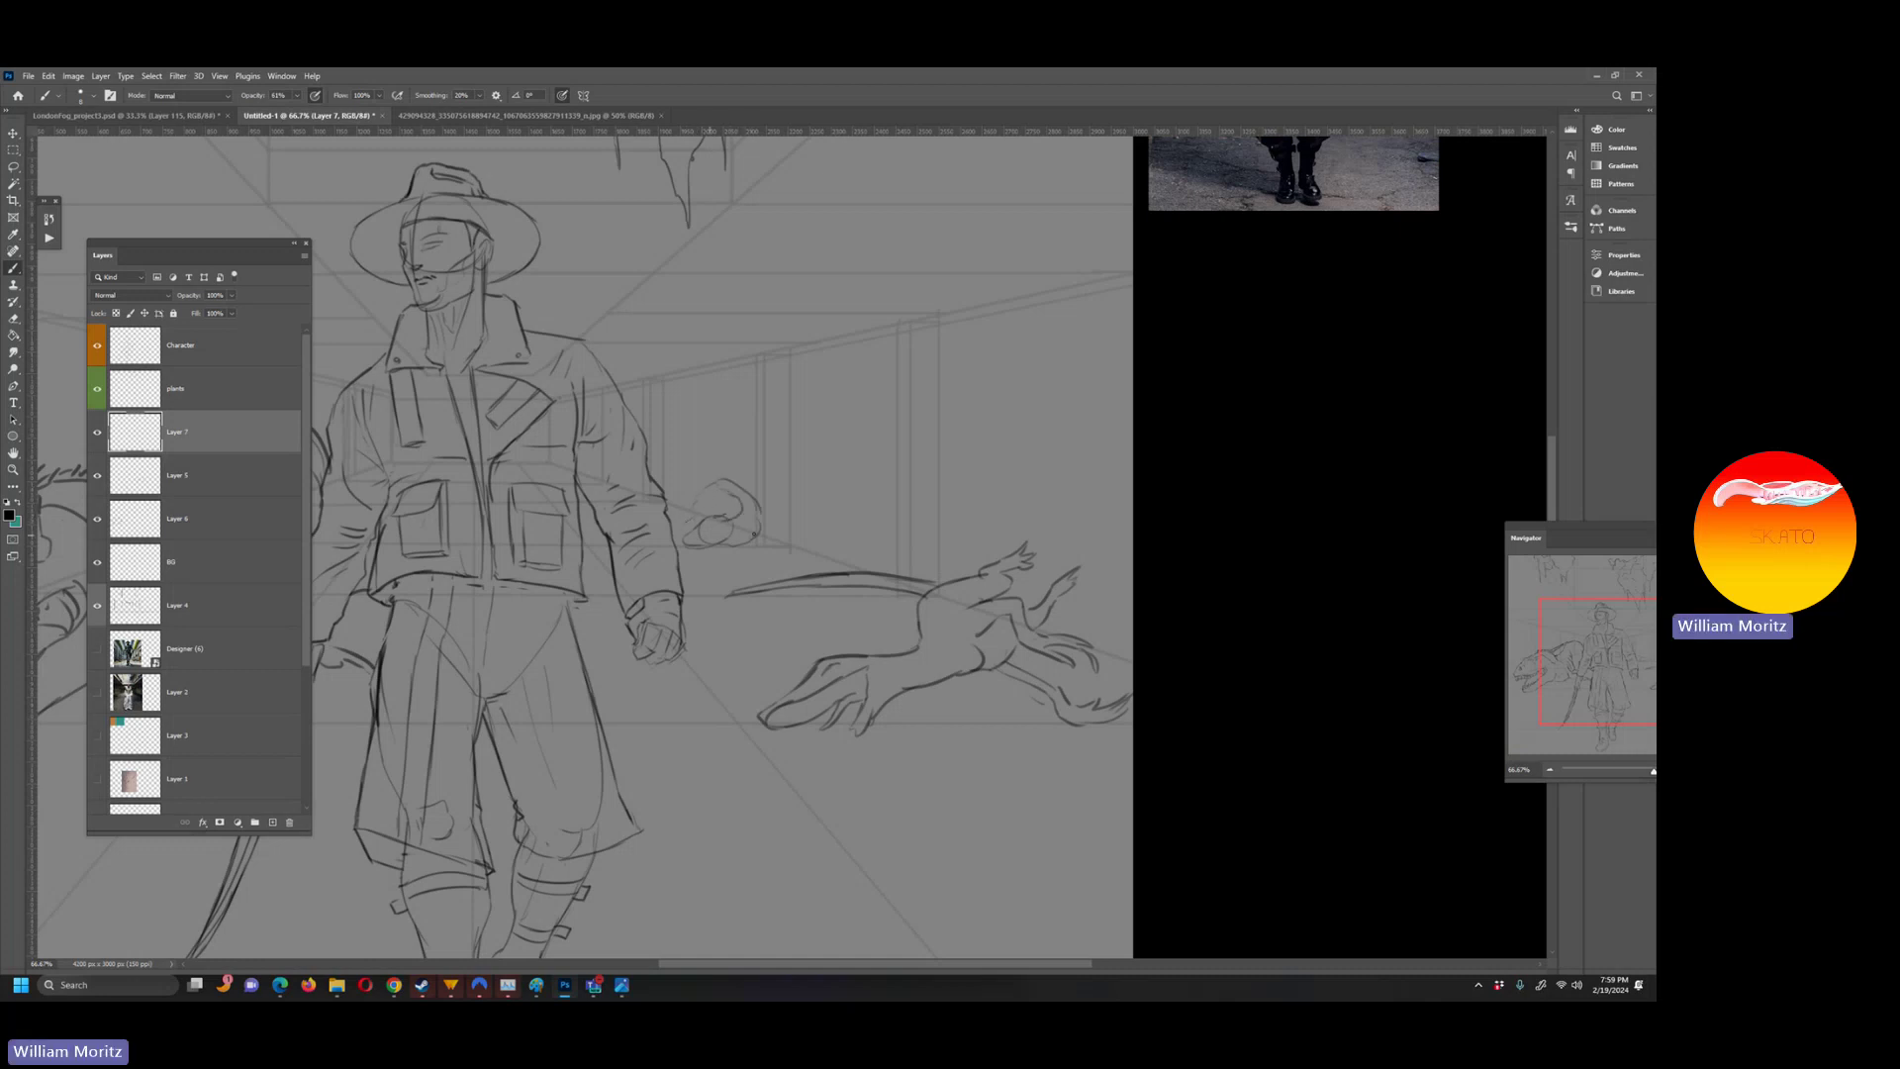
pyautogui.moveTo(694, 522); pyautogui.dragTo(726, 503)
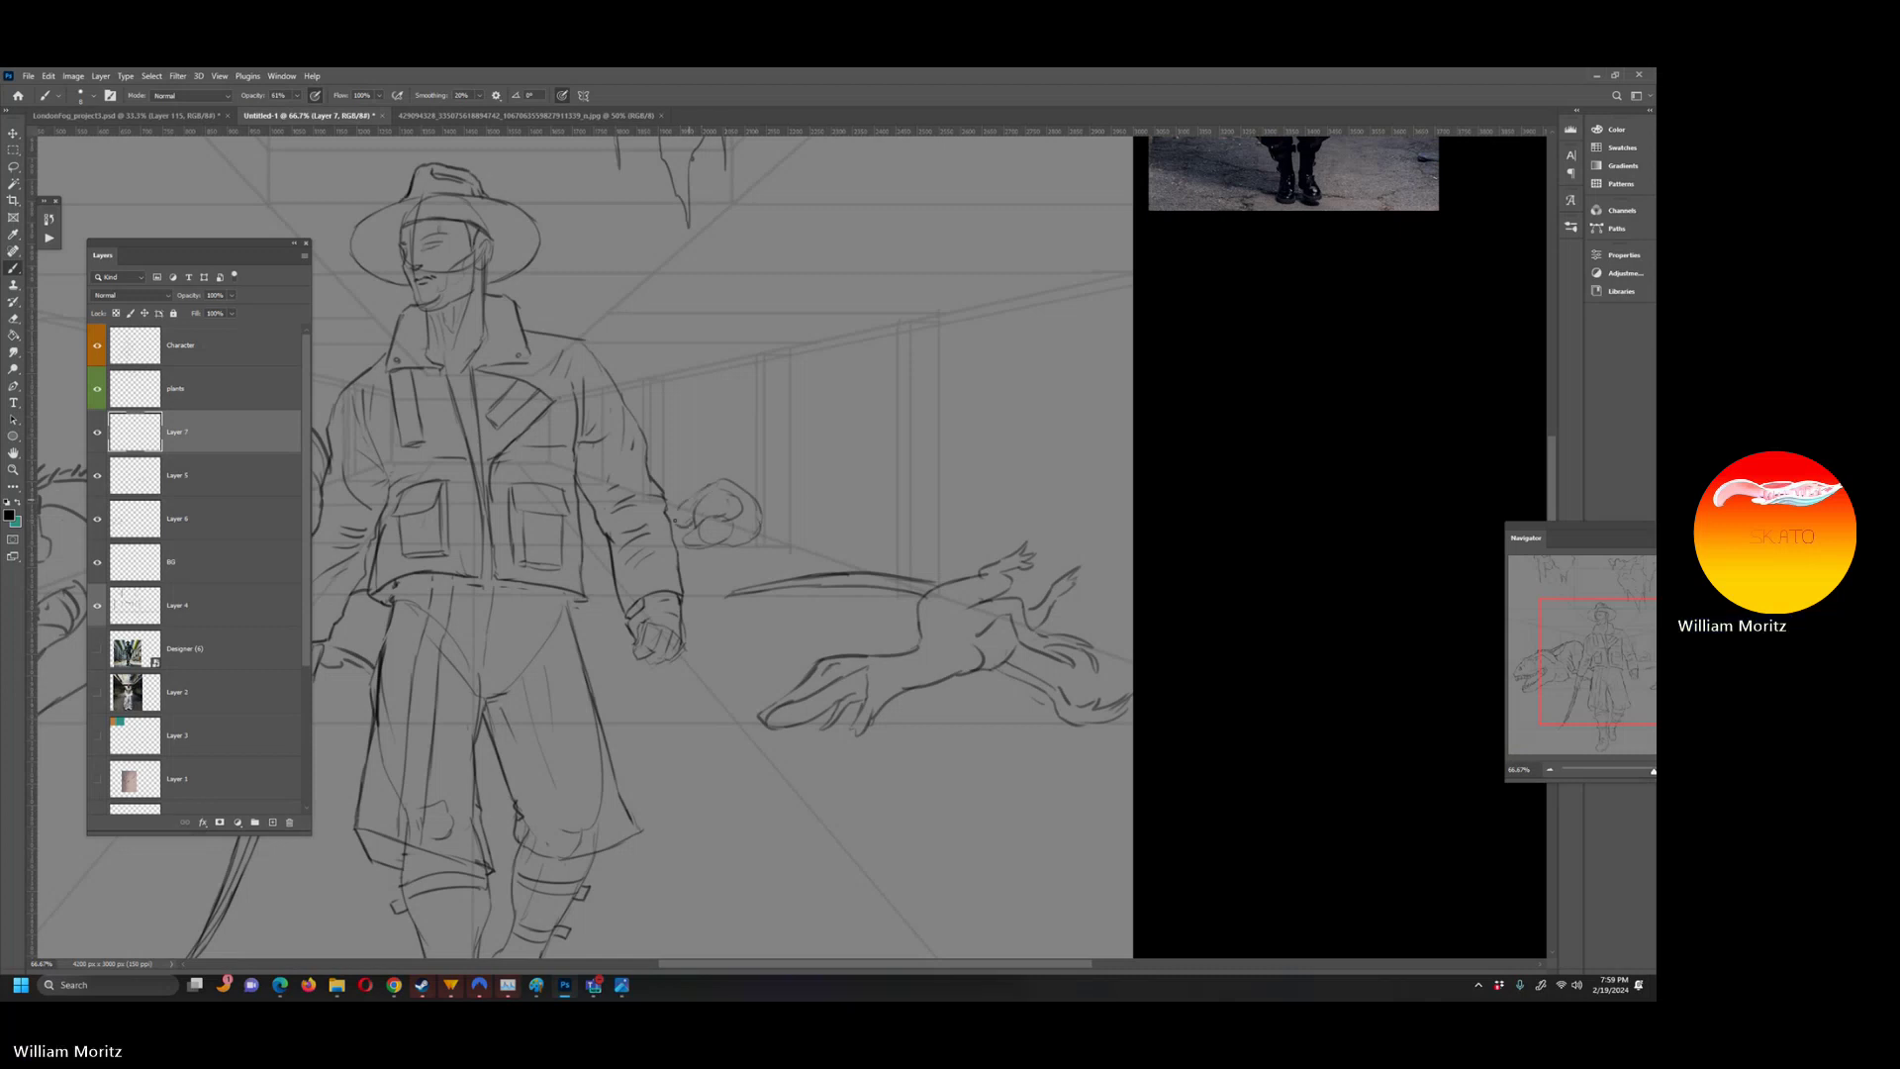
pyautogui.moveTo(702, 487); pyautogui.dragTo(665, 509)
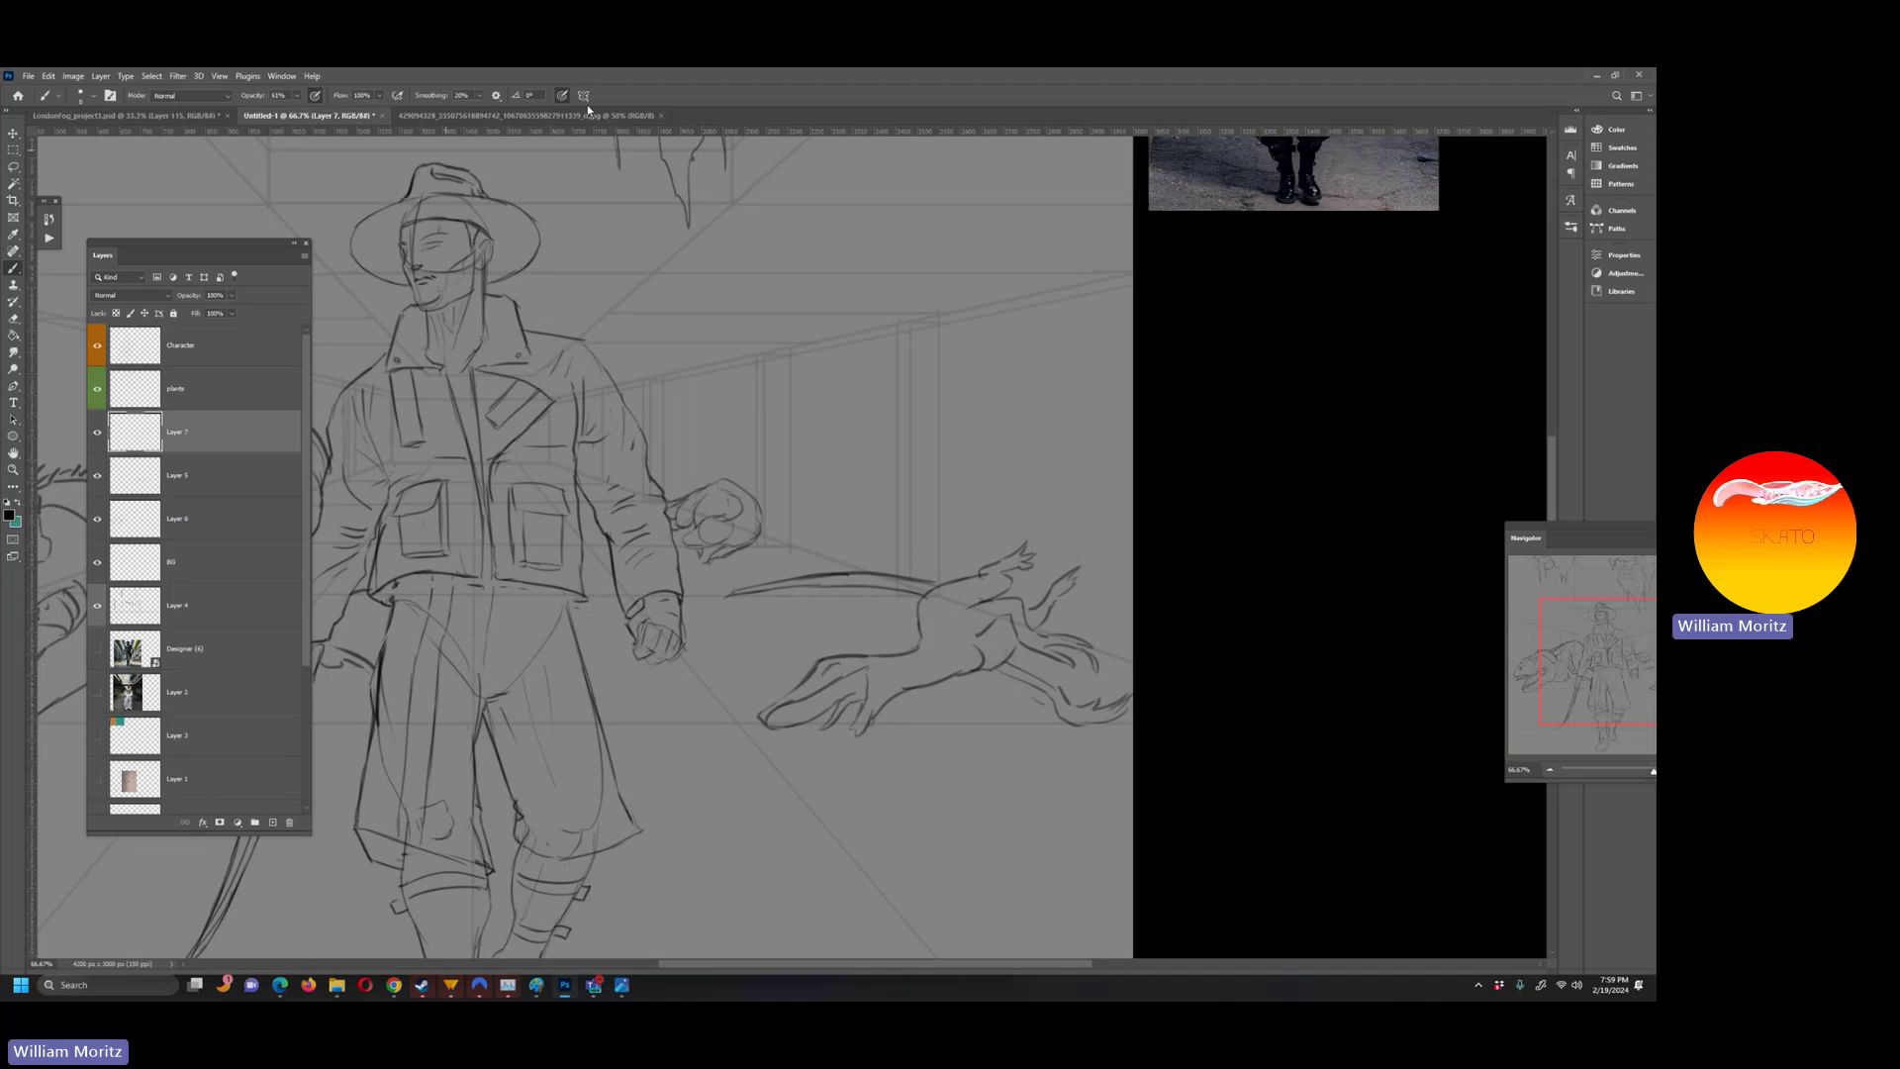
# - Review the whole composition and compare it with the Designer (5).png reference in the photo viewer
pyautogui.click(13, 469)
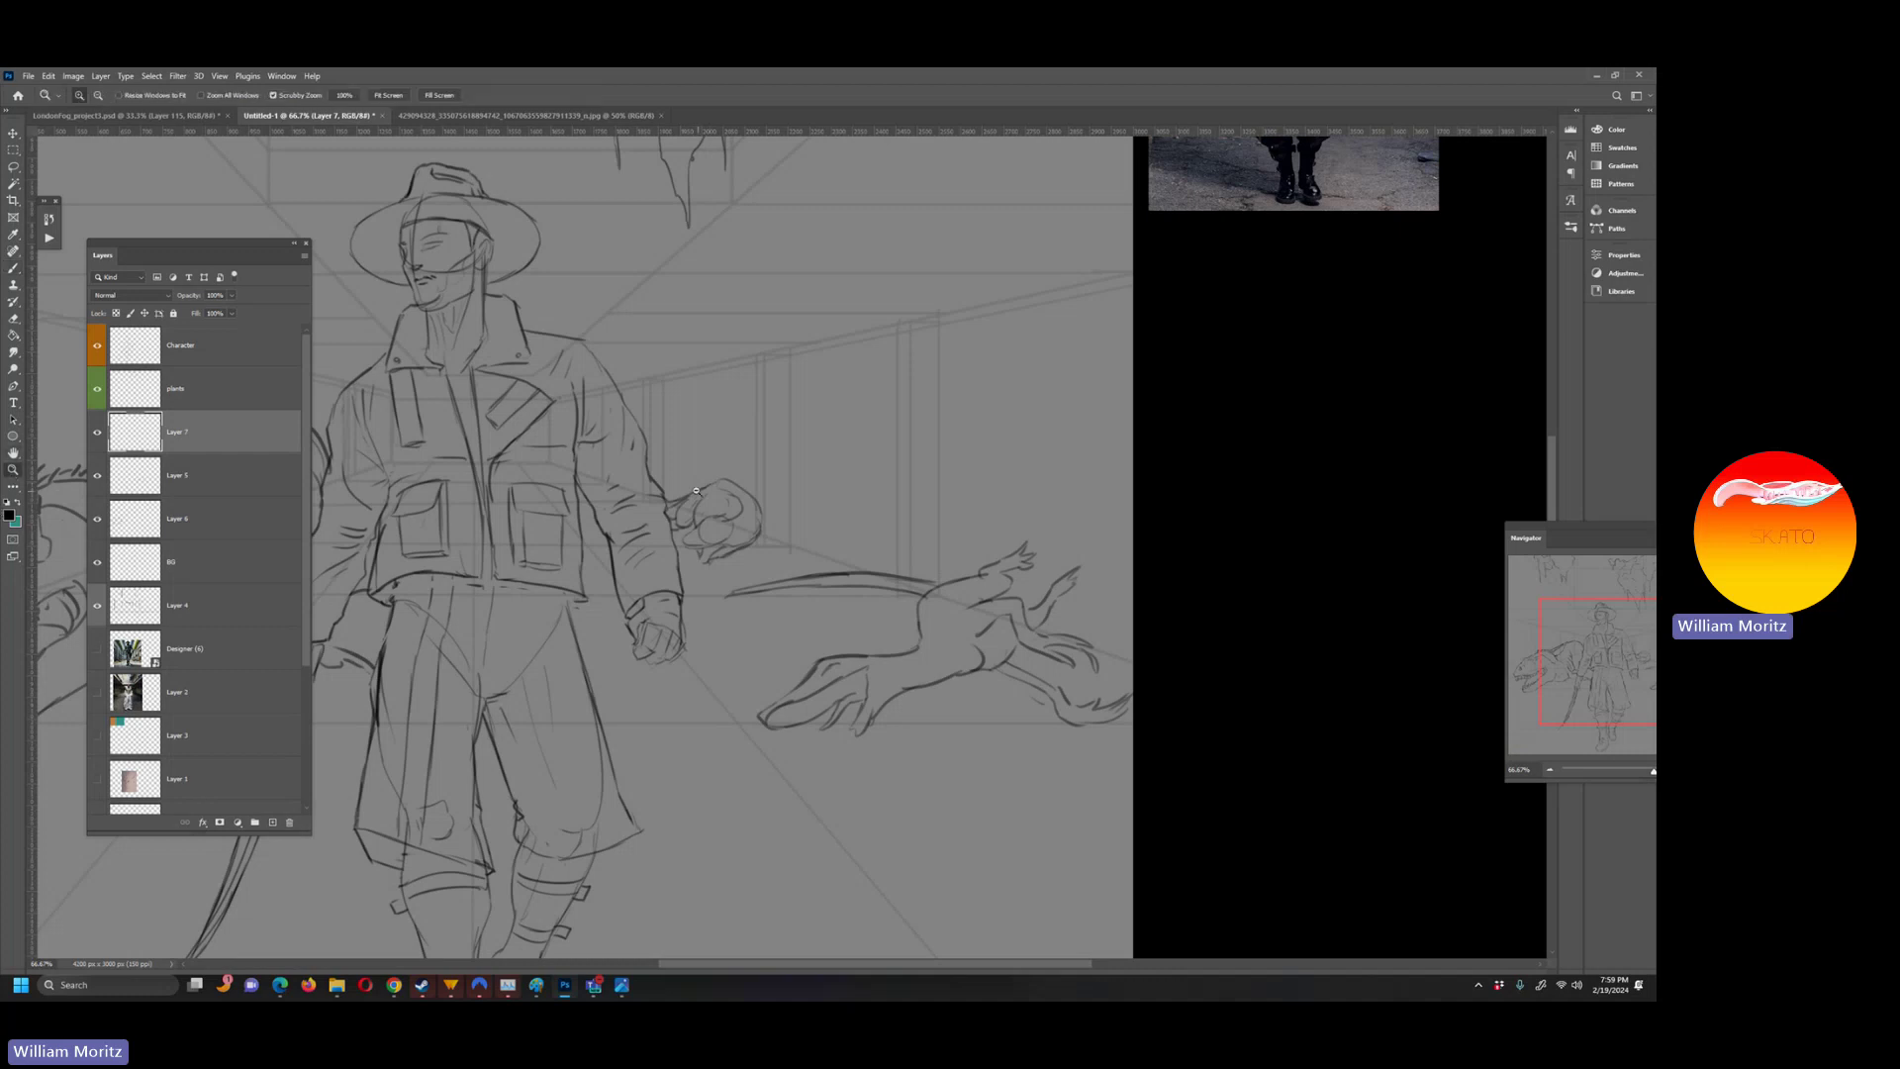
pyautogui.hotkey('ctrl', '-')
pyautogui.hotkey('ctrl', '-')
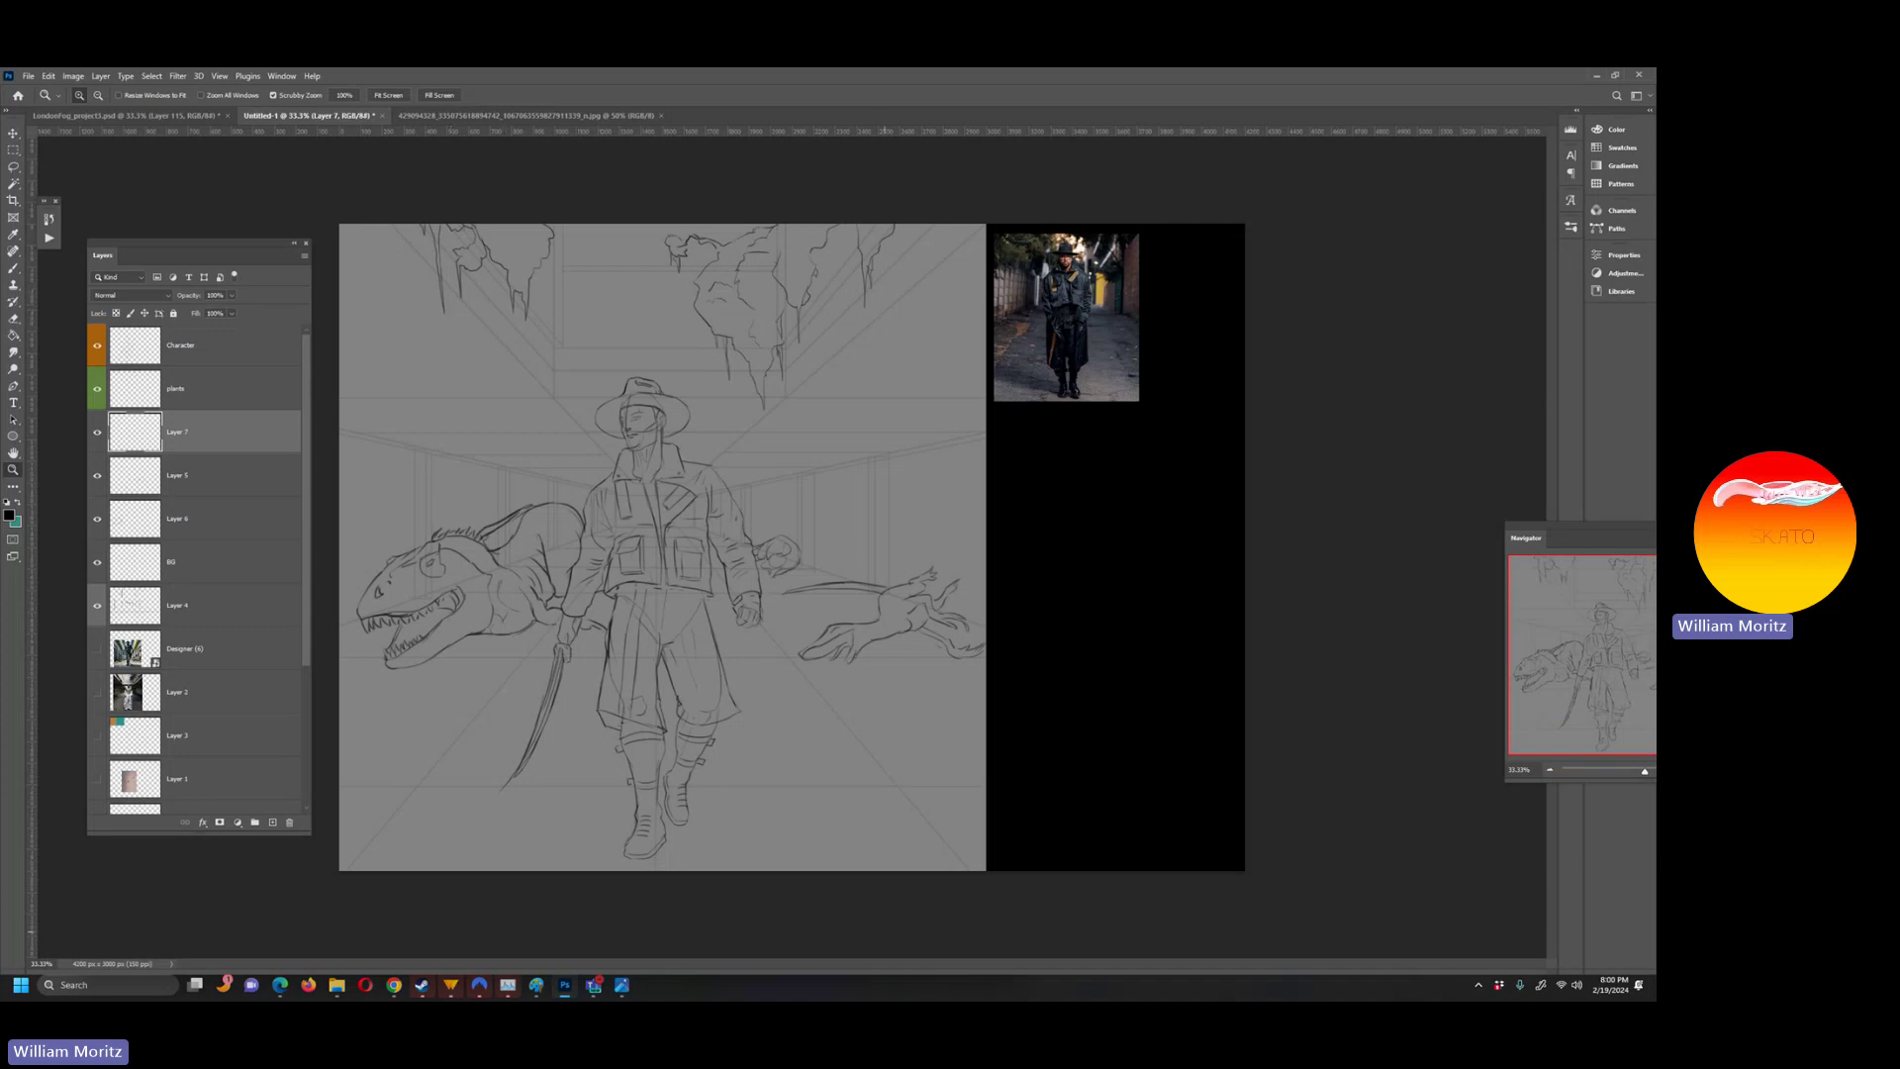
pyautogui.click(621, 985)
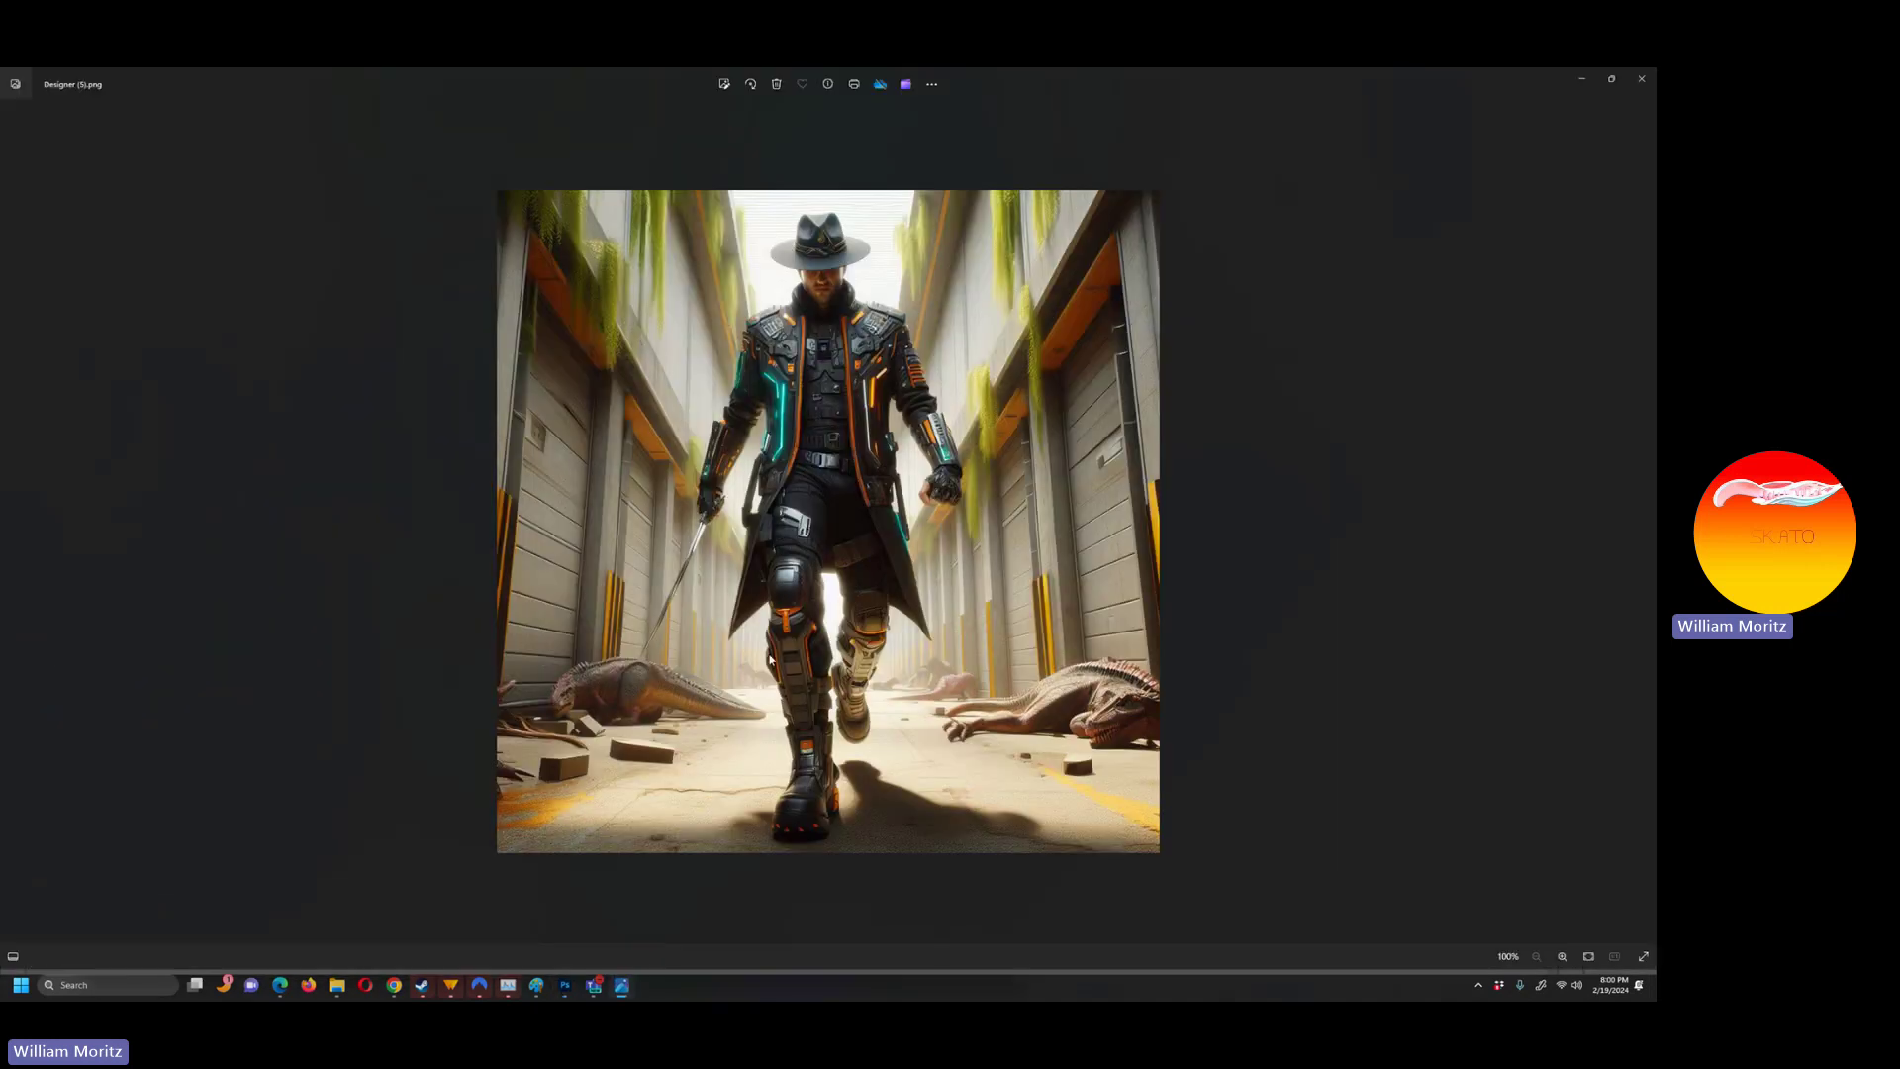
pyautogui.click(1583, 80)
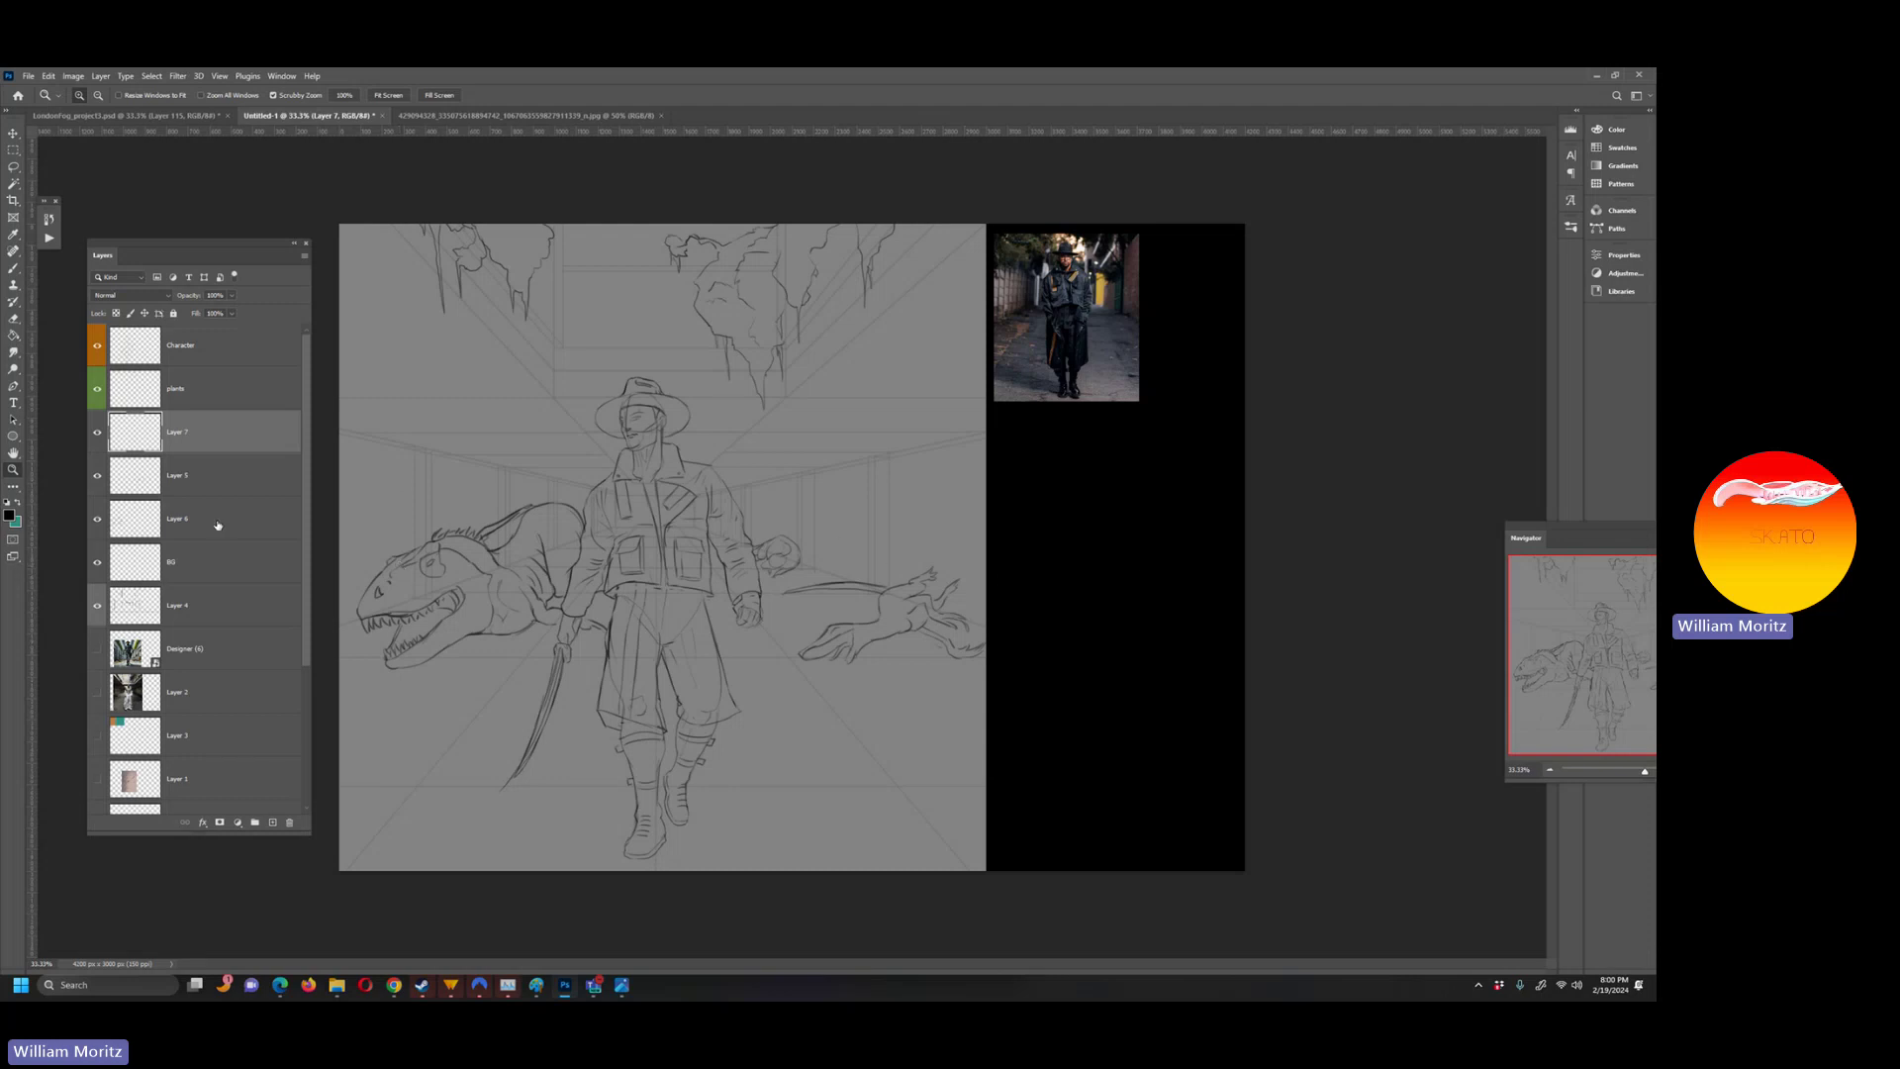
# - Raise the perspective grid on Layer 4 to 100% opacity and show the orange and teal colour swatches on Layer 3
pyautogui.click(105, 606)
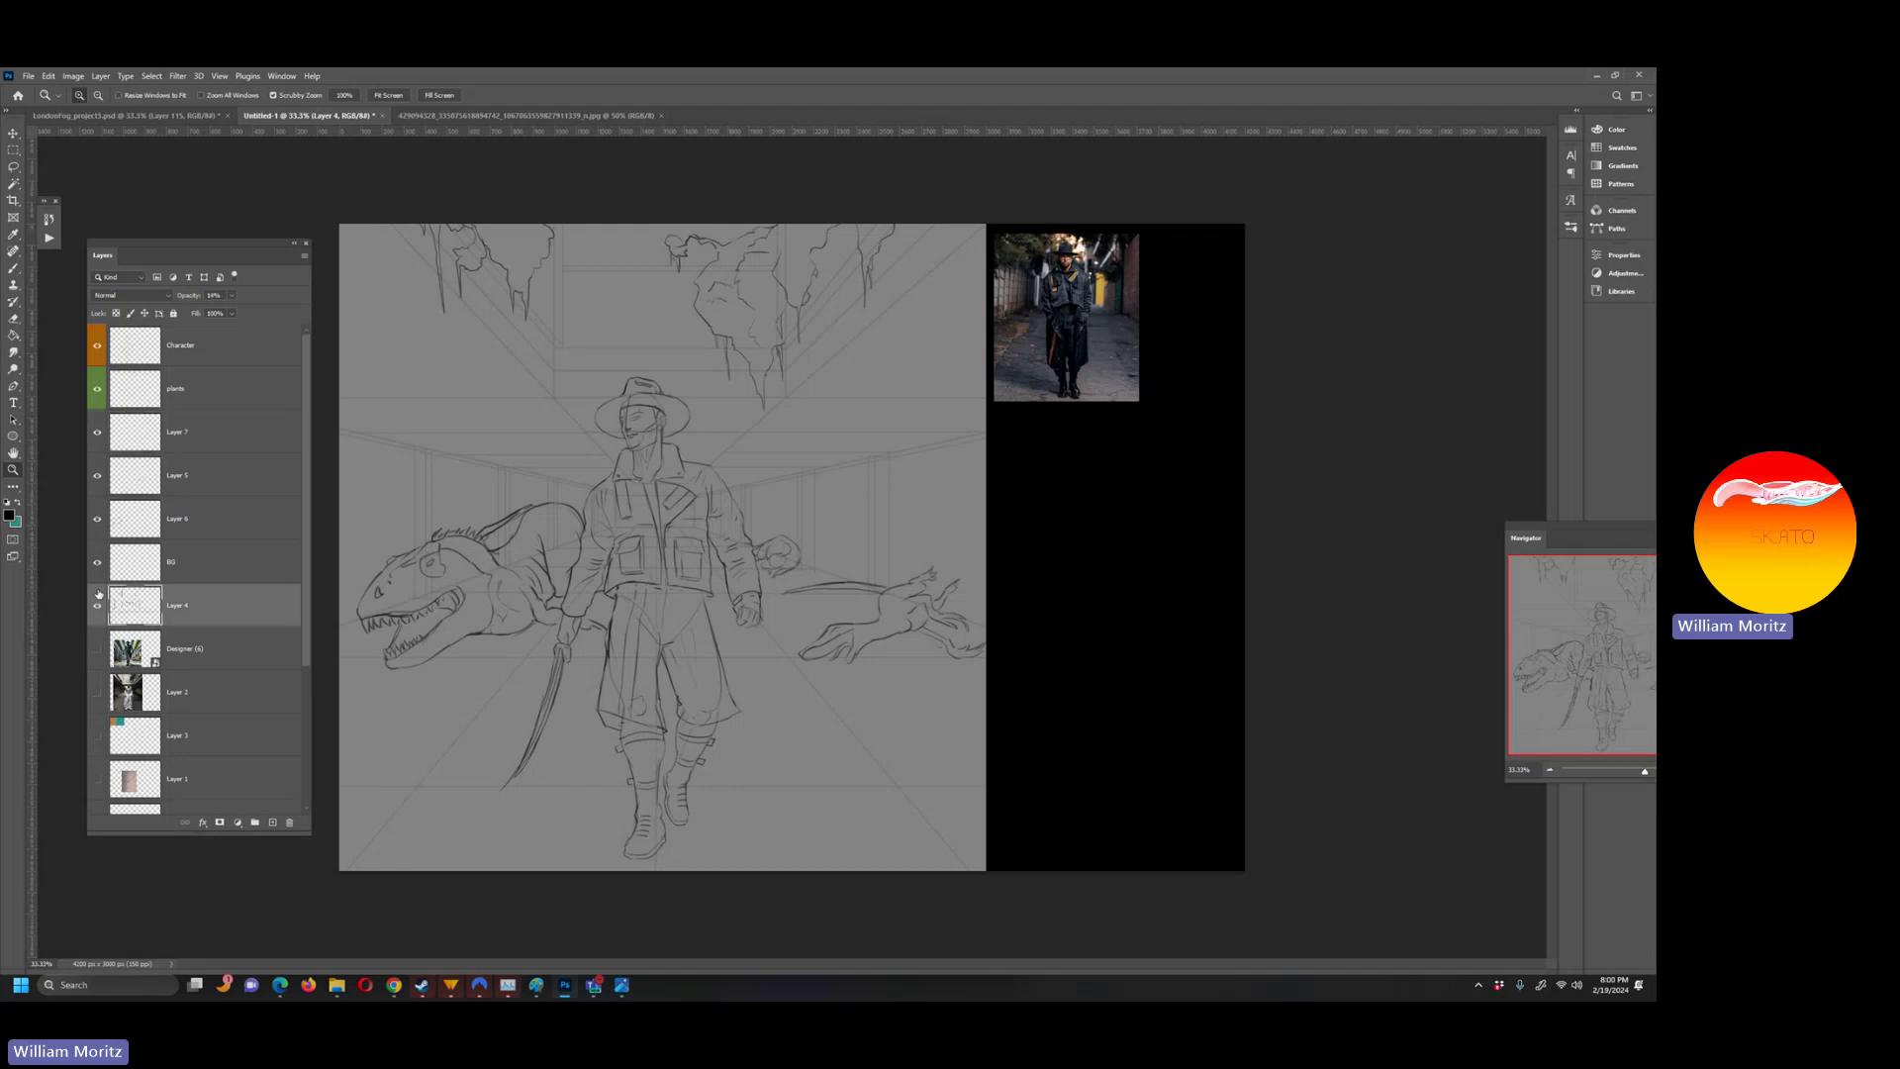
pyautogui.click(96, 612)
pyautogui.click(232, 296)
pyautogui.moveTo(243, 316); pyautogui.dragTo(270, 316)
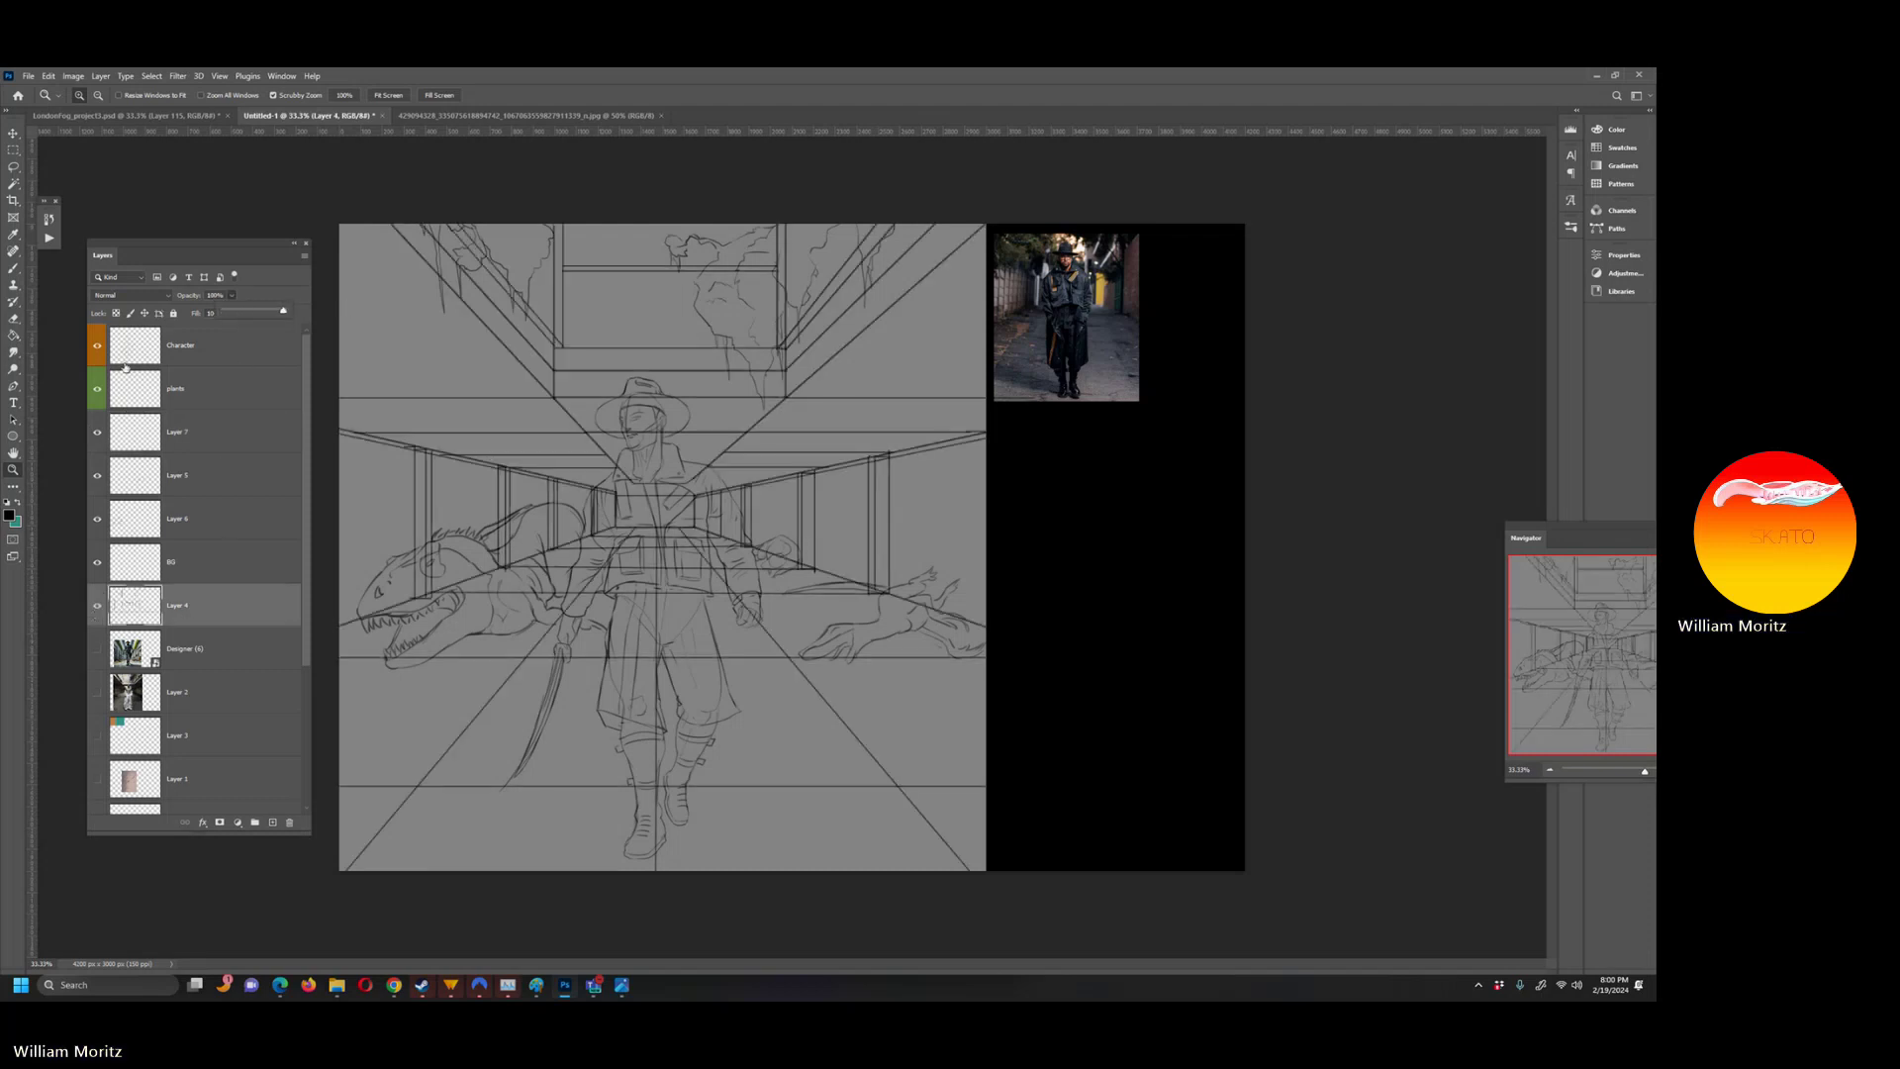
pyautogui.click(98, 736)
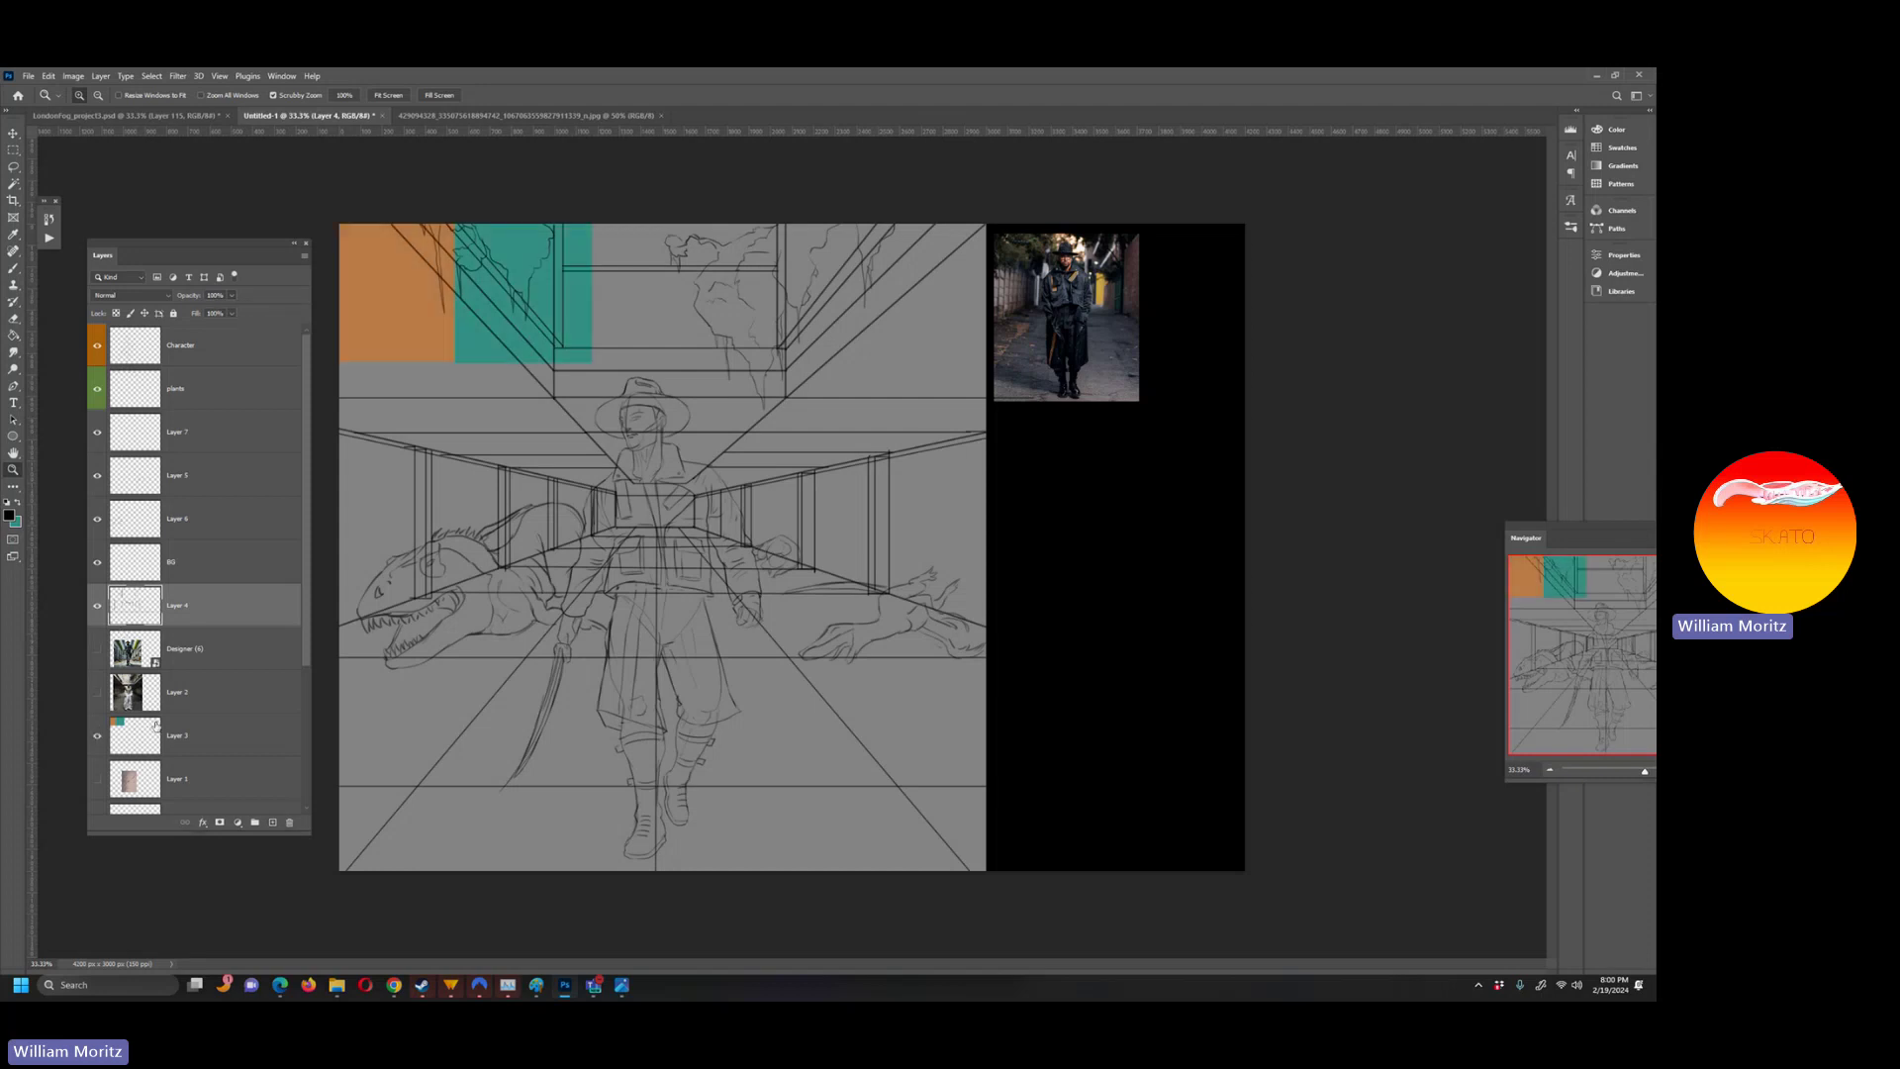
# - Place Designer (1).png as an embedded image, scaled down in the black reference area below the photo of the man in the hat
pyautogui.click(29, 76)
pyautogui.click(59, 322)
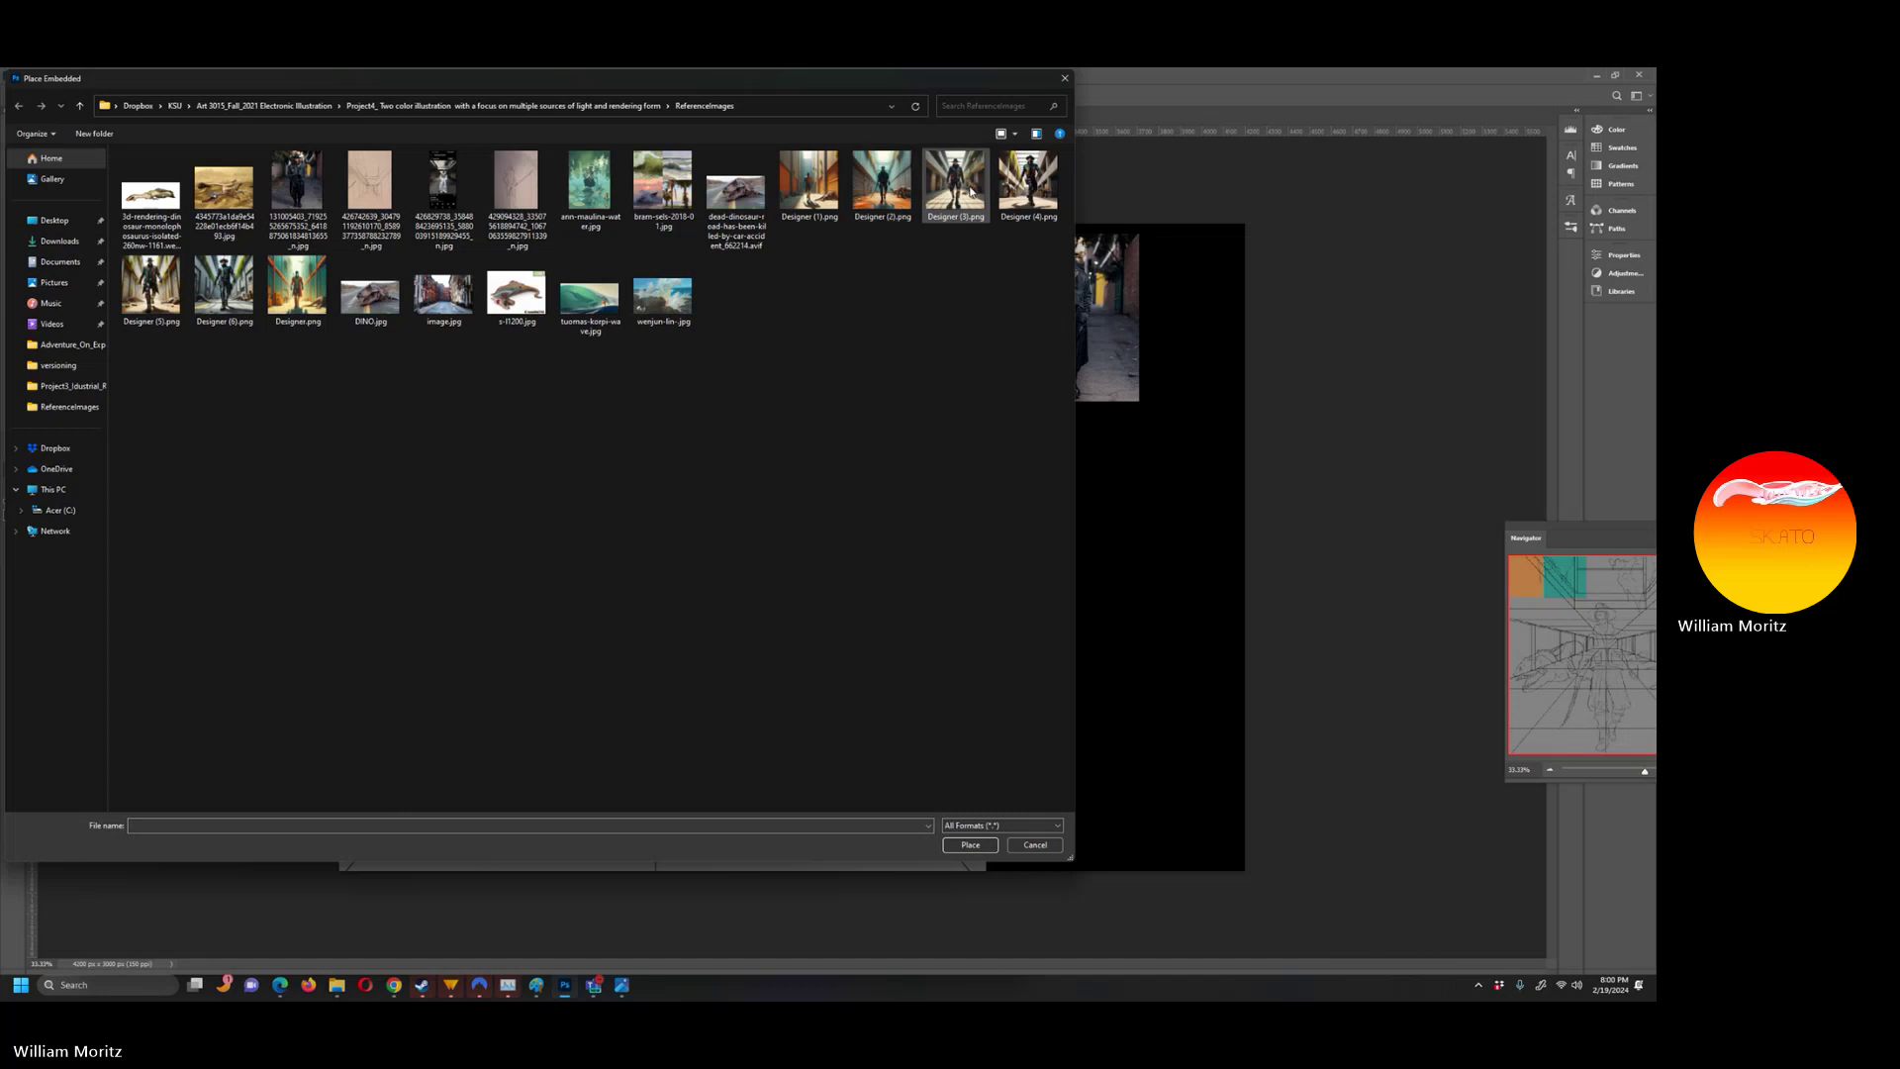
pyautogui.click(803, 212)
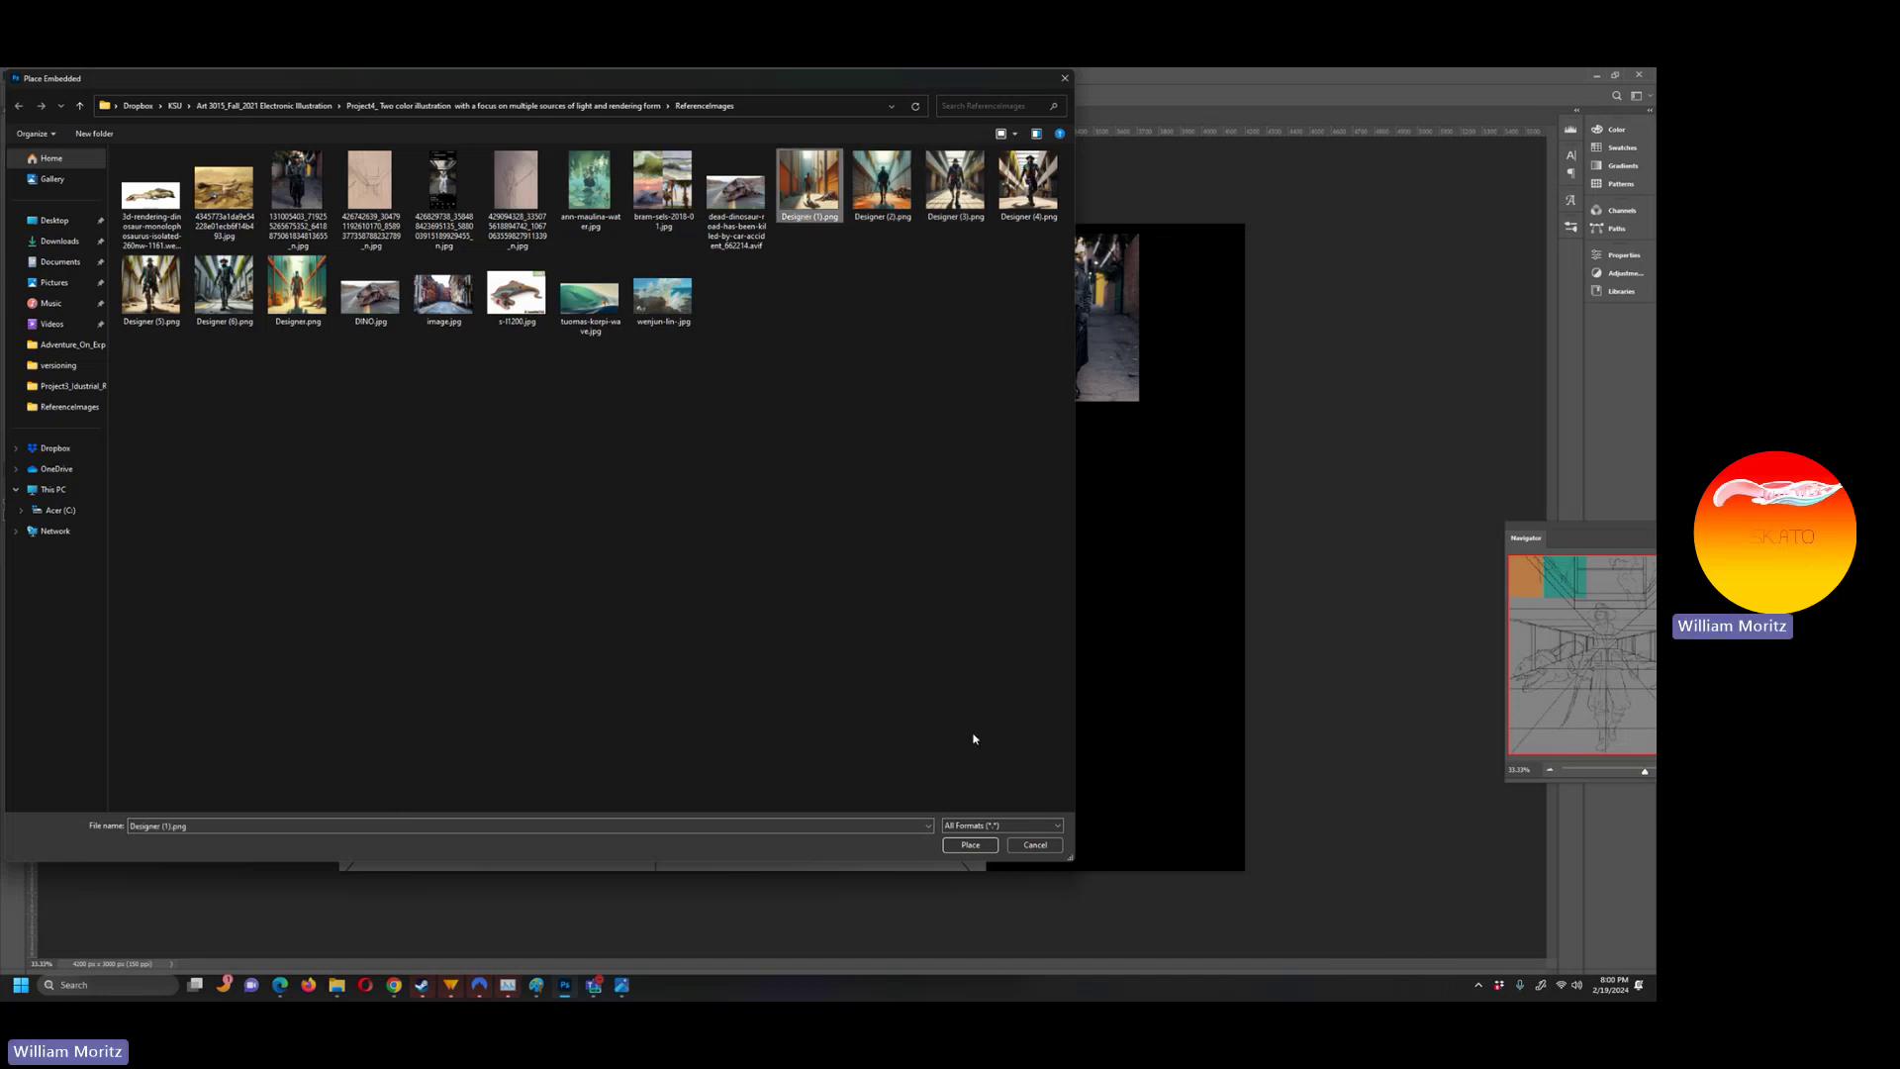
pyautogui.click(962, 847)
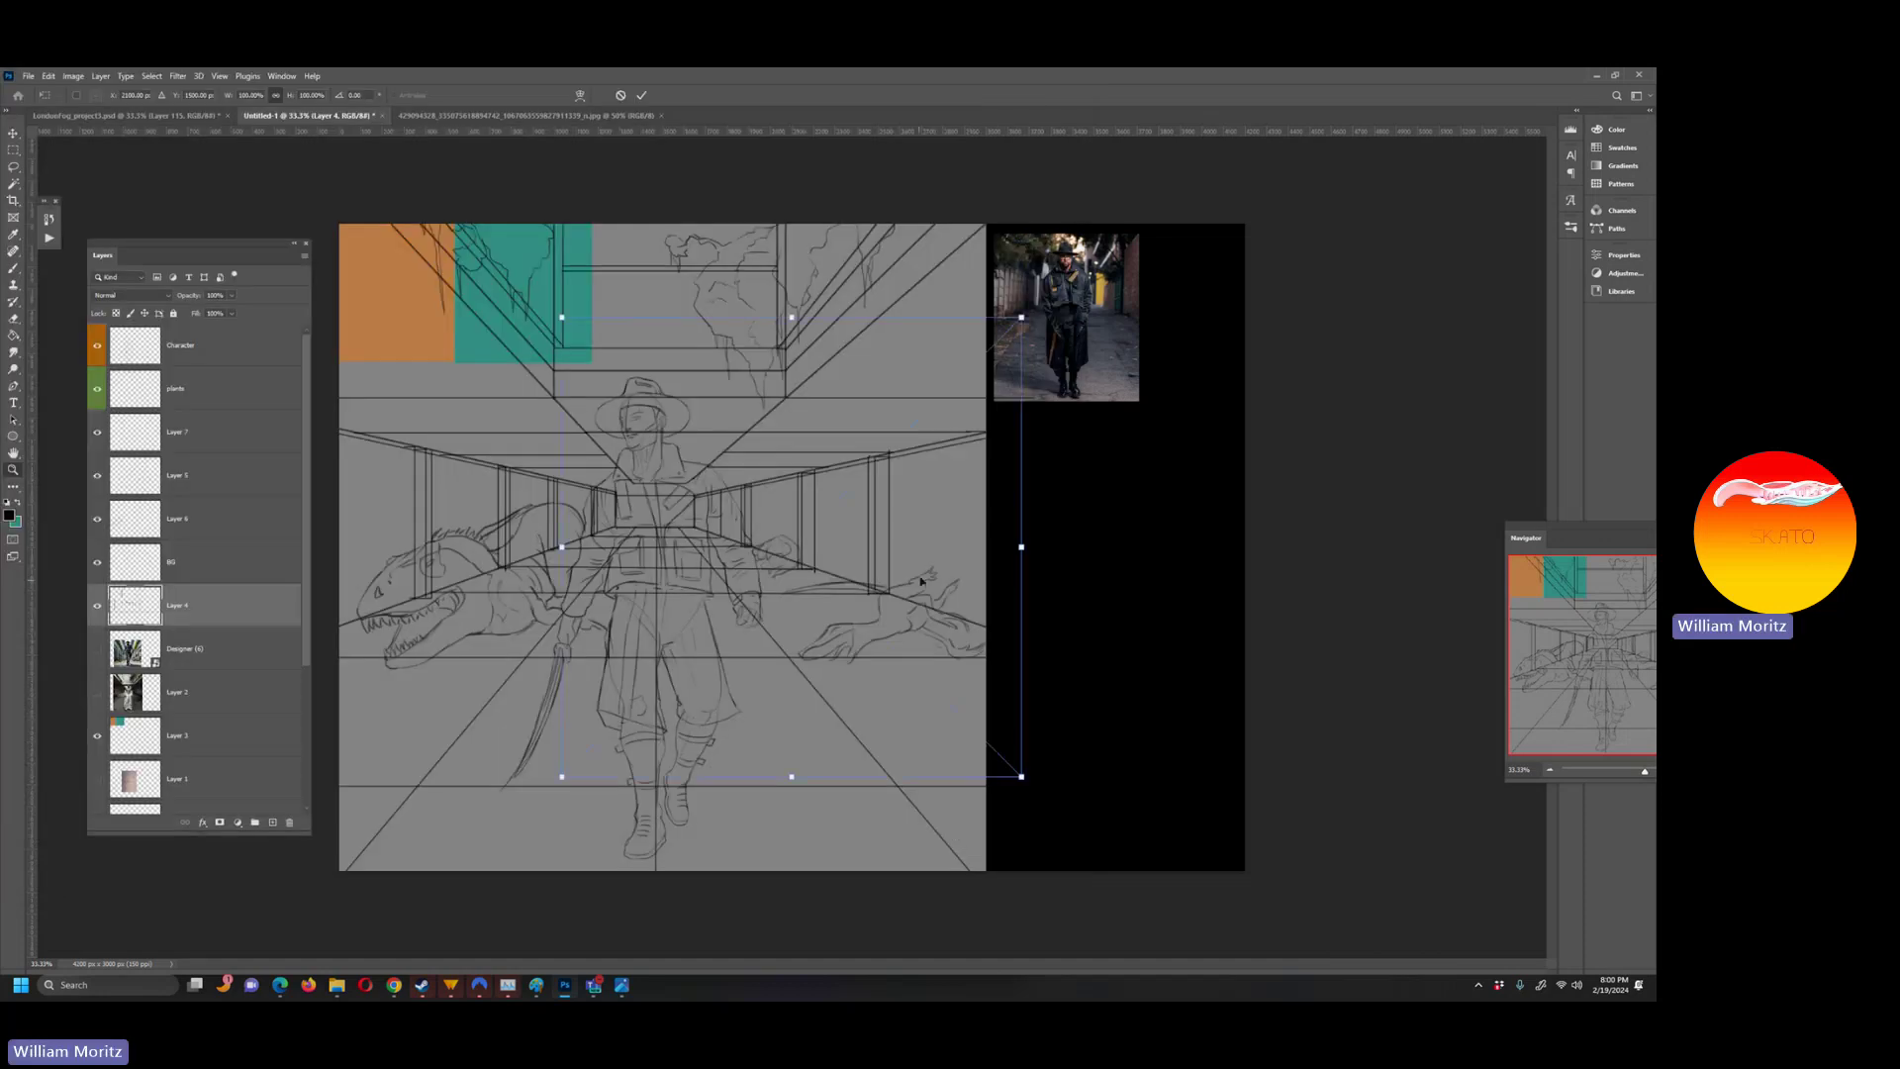
pyautogui.moveTo(582, 313); pyautogui.dragTo(728, 453)
pyautogui.moveTo(846, 517); pyautogui.dragTo(1139, 488)
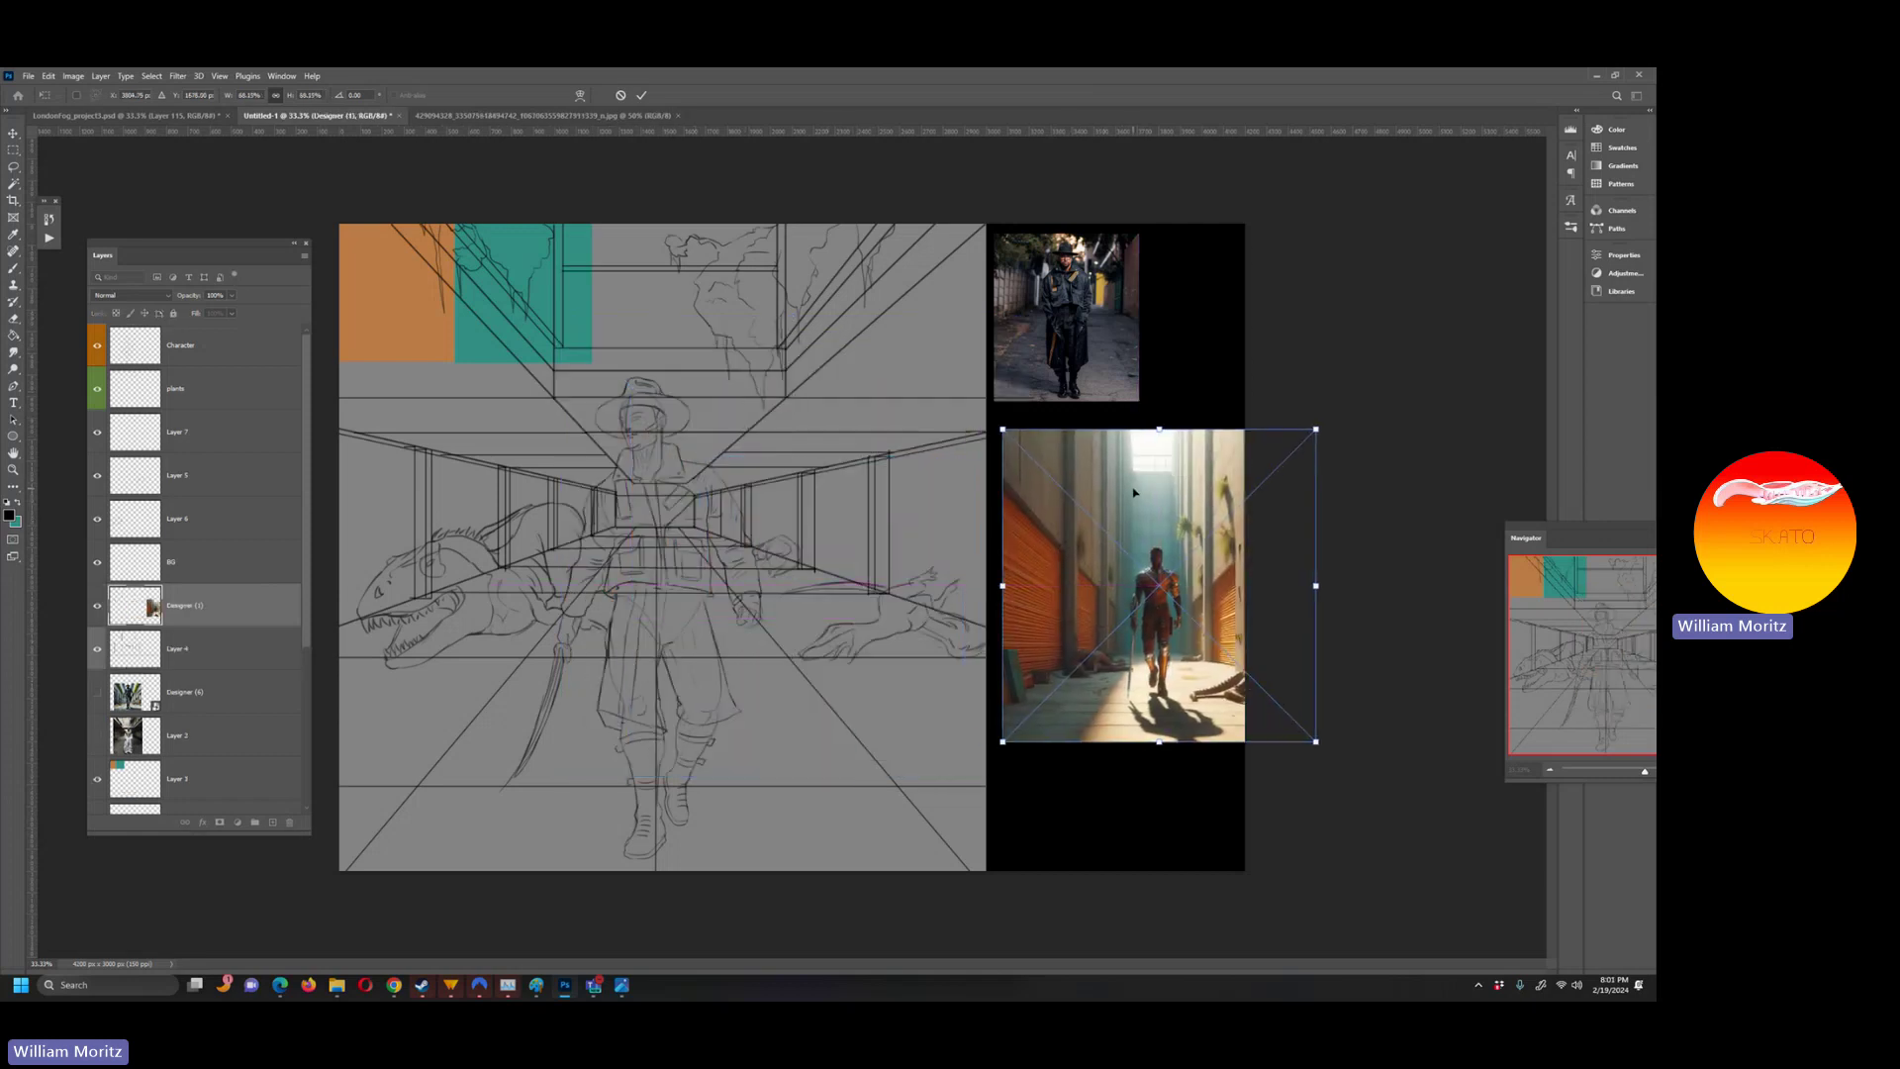
pyautogui.press('Return')
pyautogui.press('z')
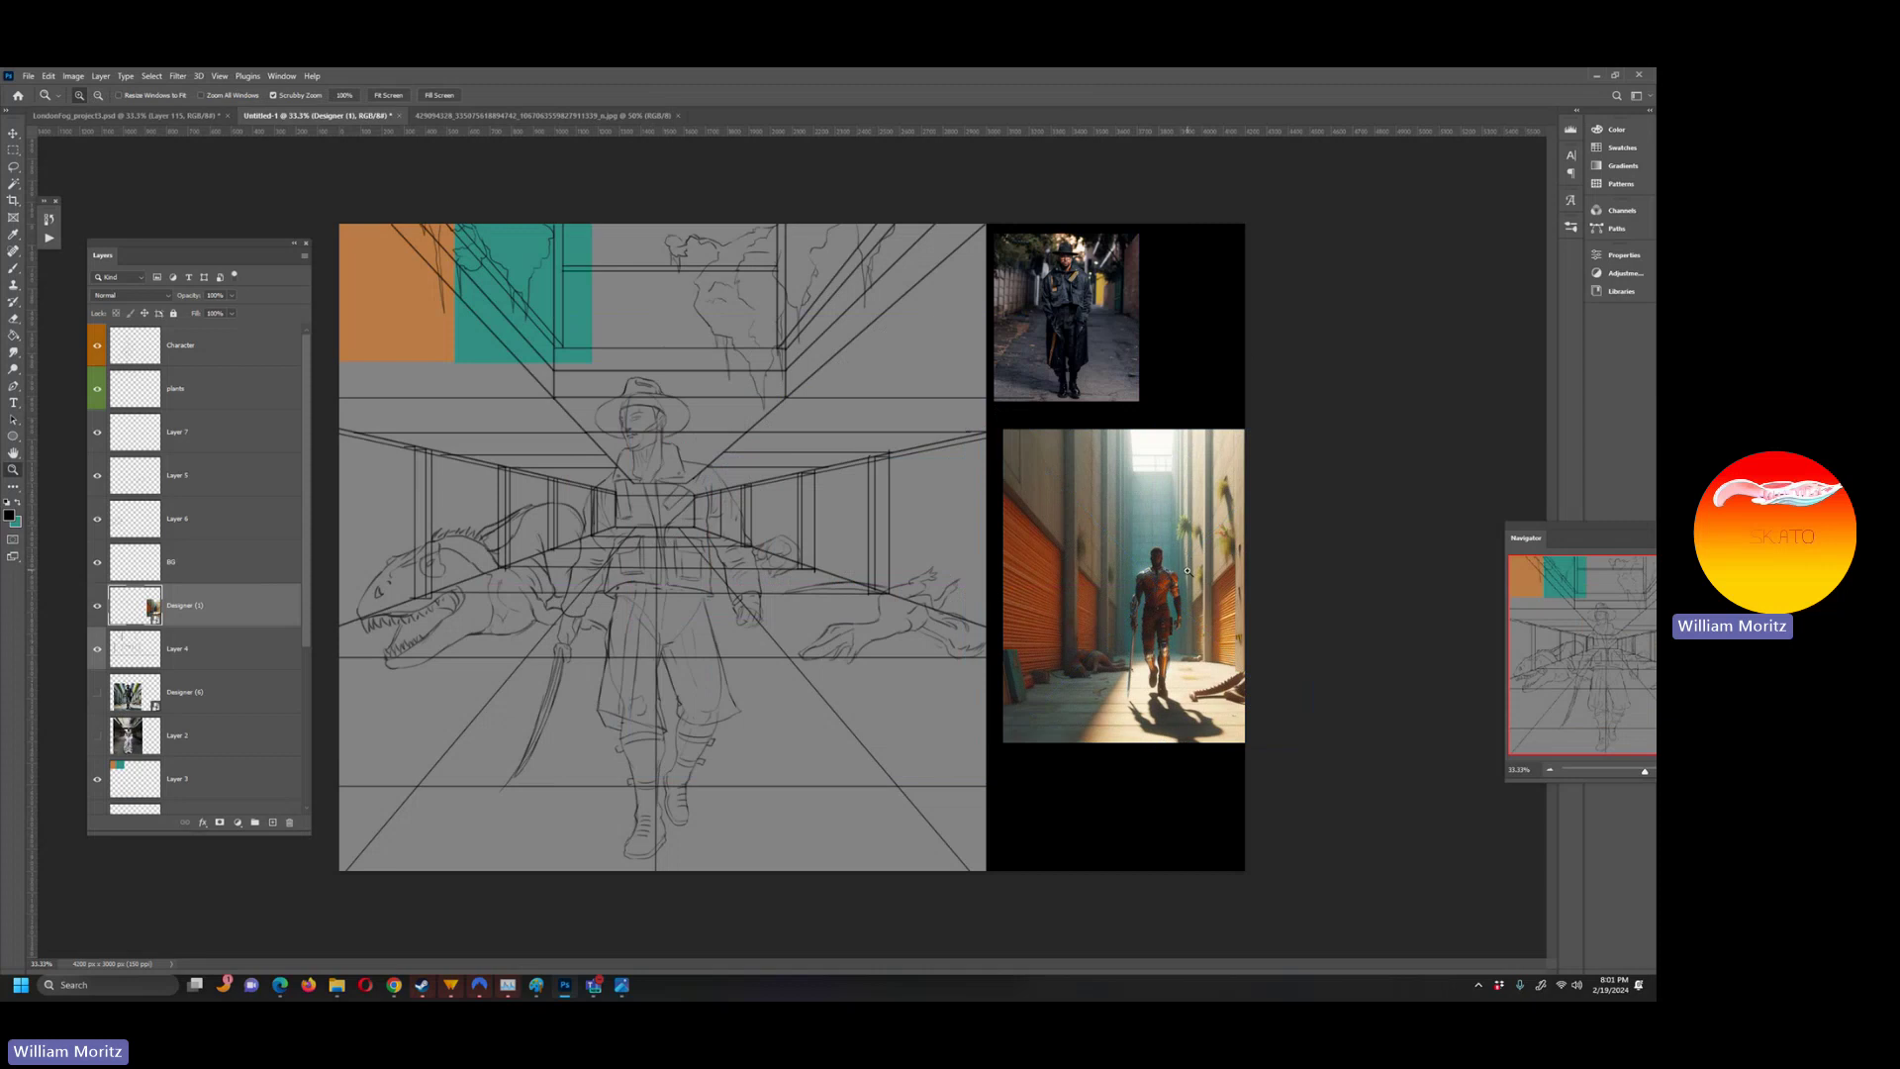
# - Shrink the Designer (1).png reference to fit the width of the black area and sample a colour from its shadowed wall
pyautogui.hotkey('ctrl', 't')
pyautogui.moveTo(1316, 739); pyautogui.dragTo(1236, 682)
pyautogui.press('Return')
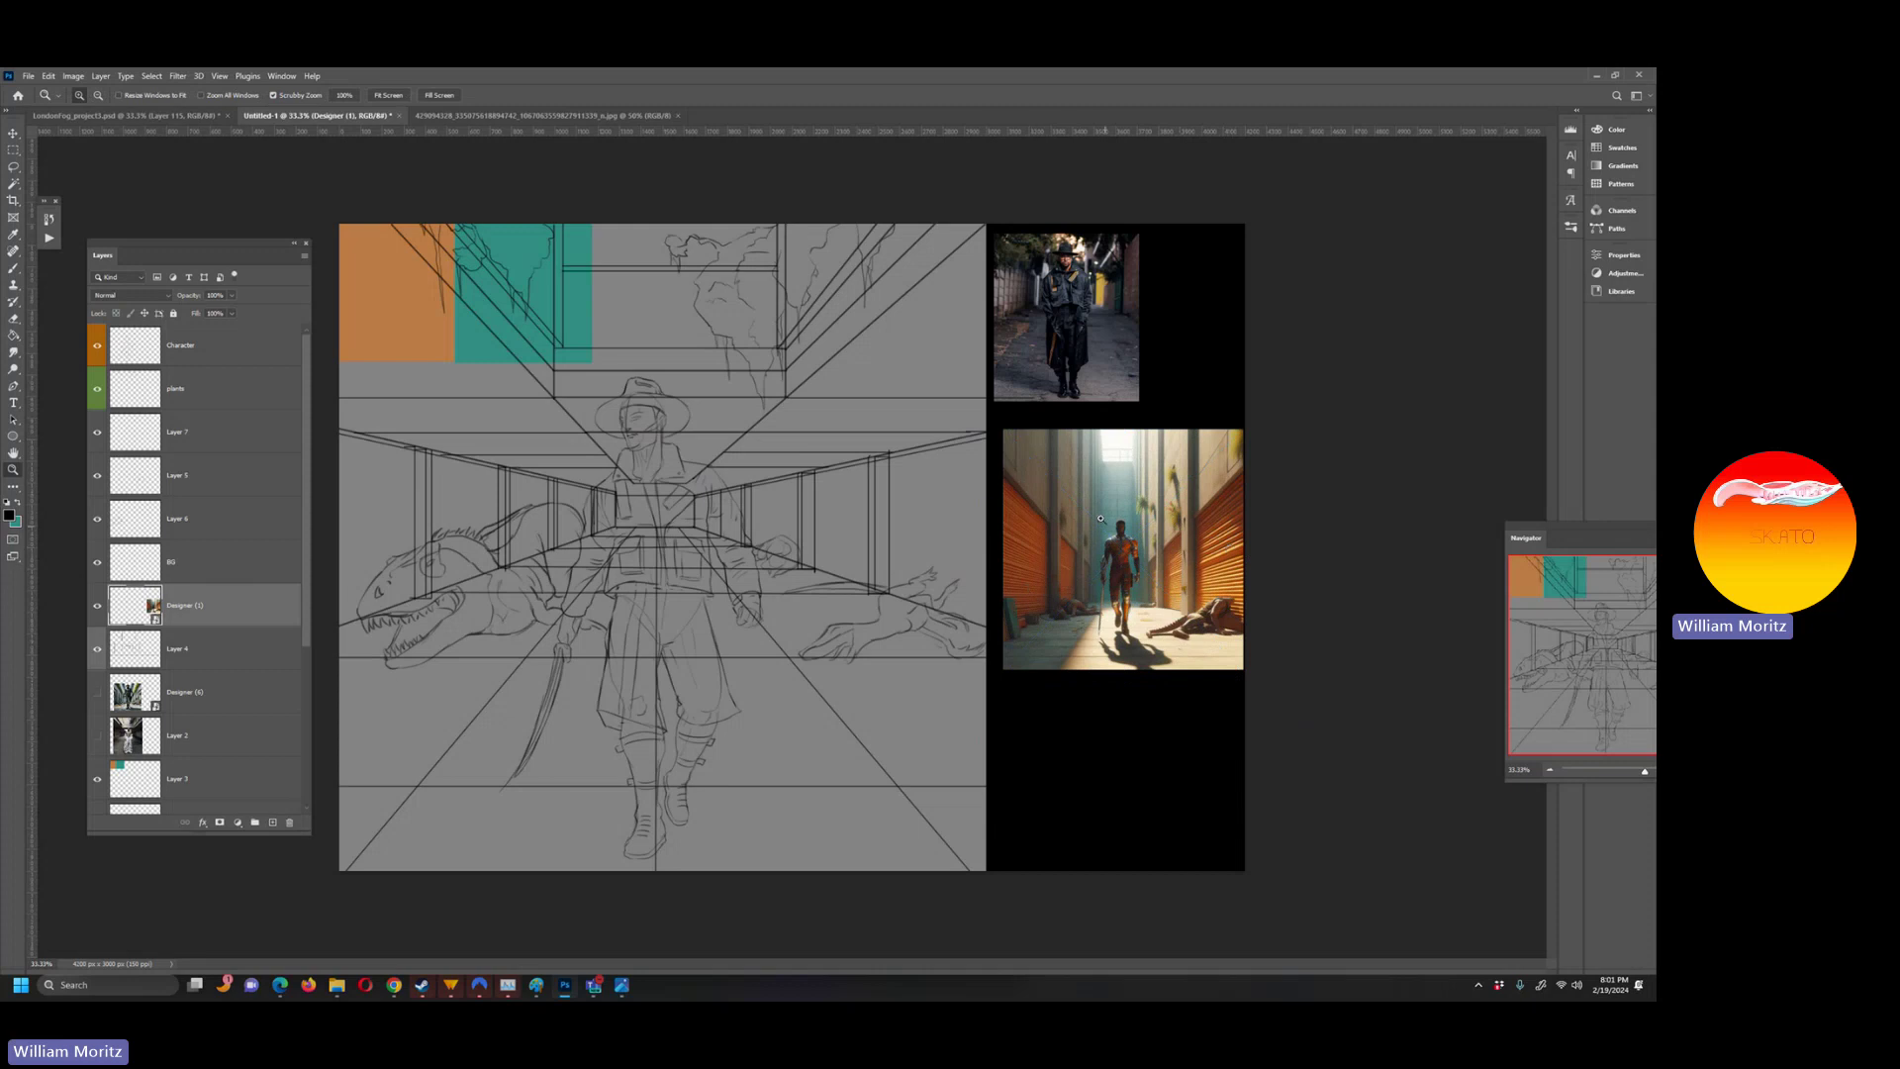
pyautogui.press('i')
pyautogui.click(1037, 497)
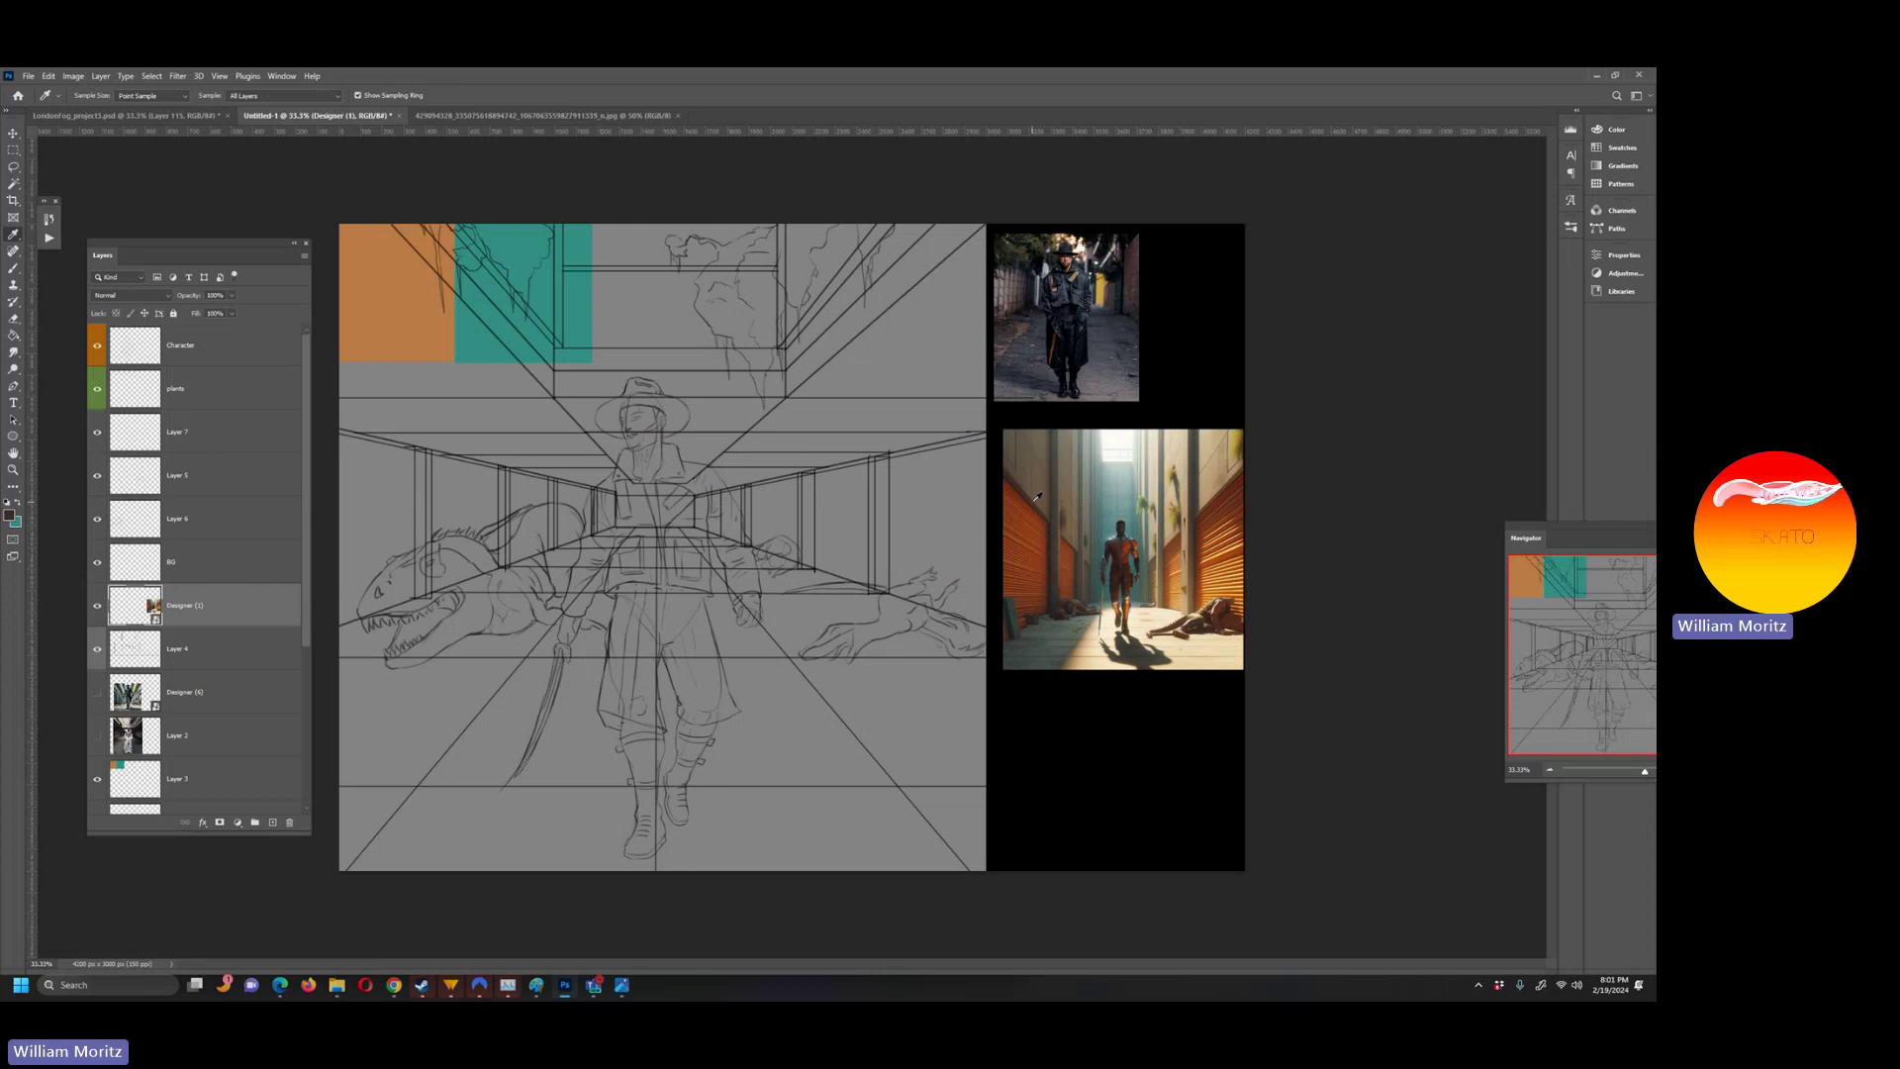
# - Place the "futuristic fashion" phone screenshot as an embedded image and move it to the lower part of the reference area
pyautogui.click(26, 75)
pyautogui.click(99, 324)
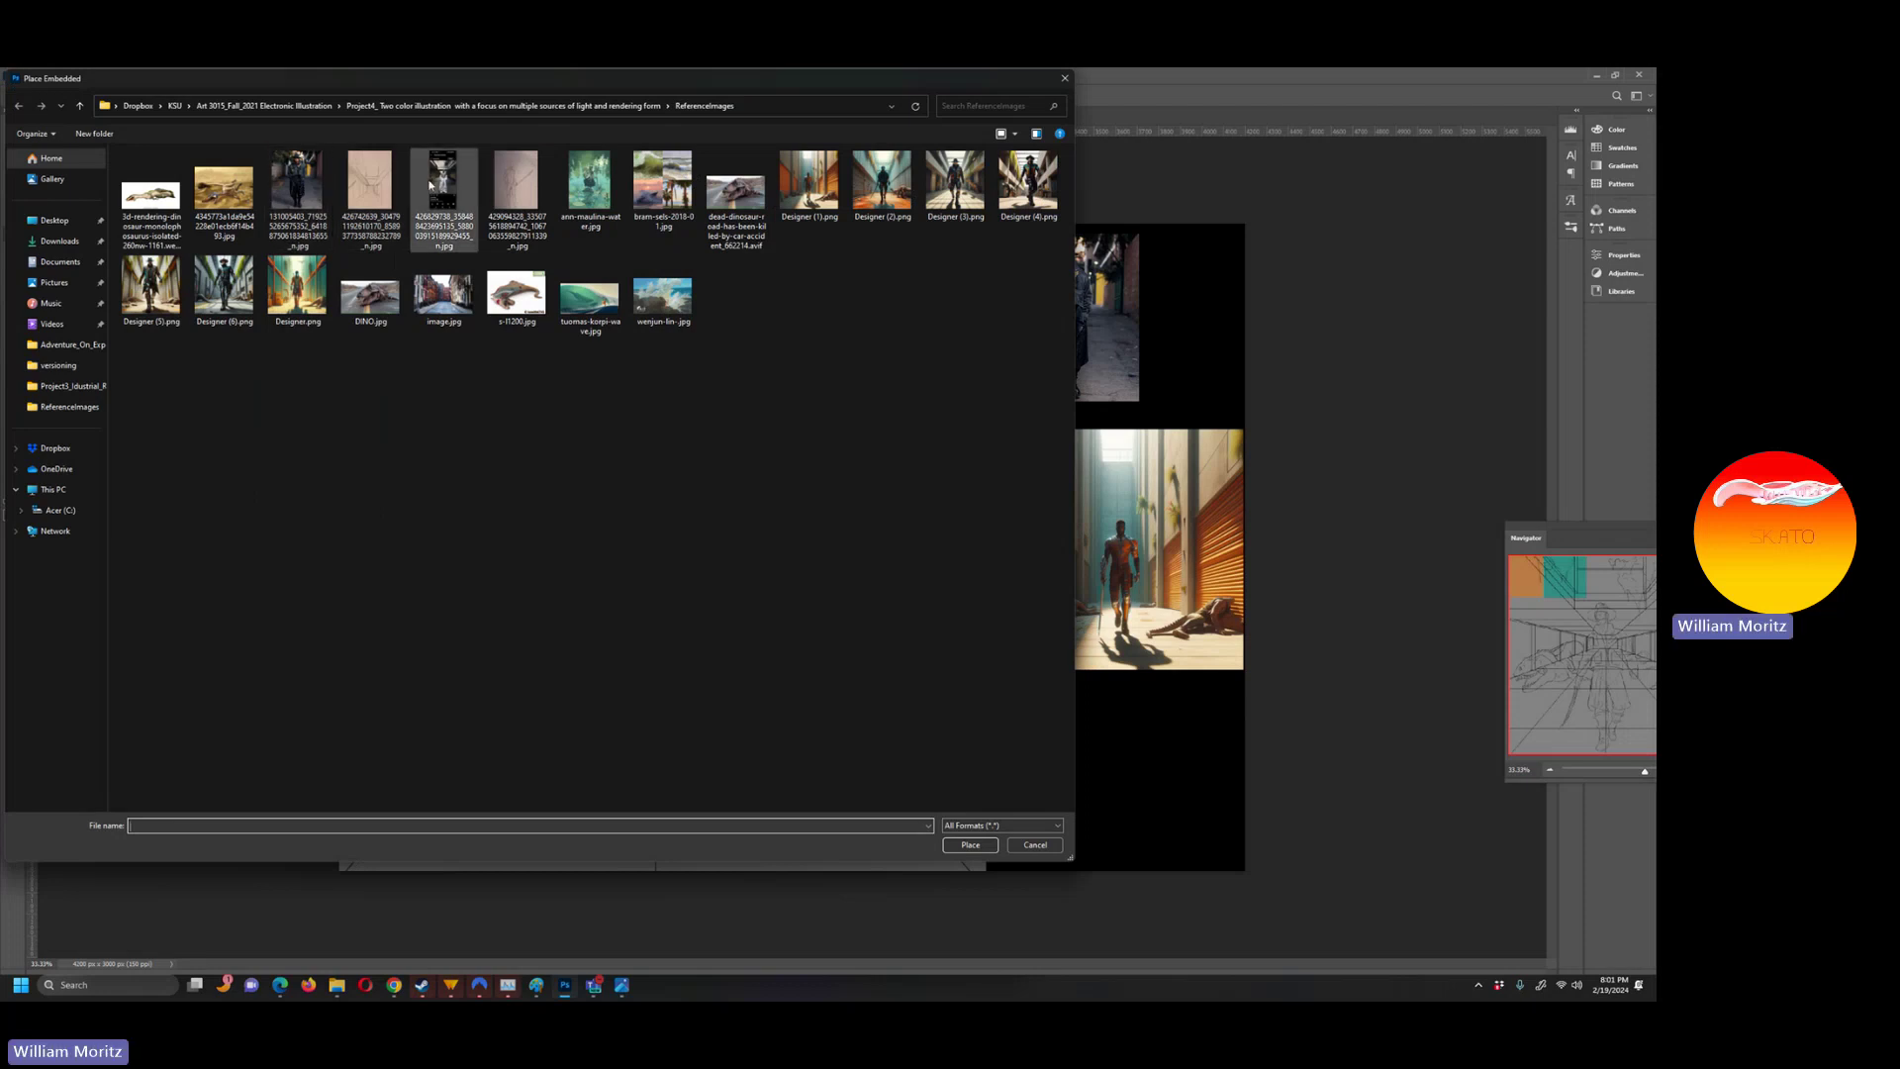
pyautogui.click(444, 198)
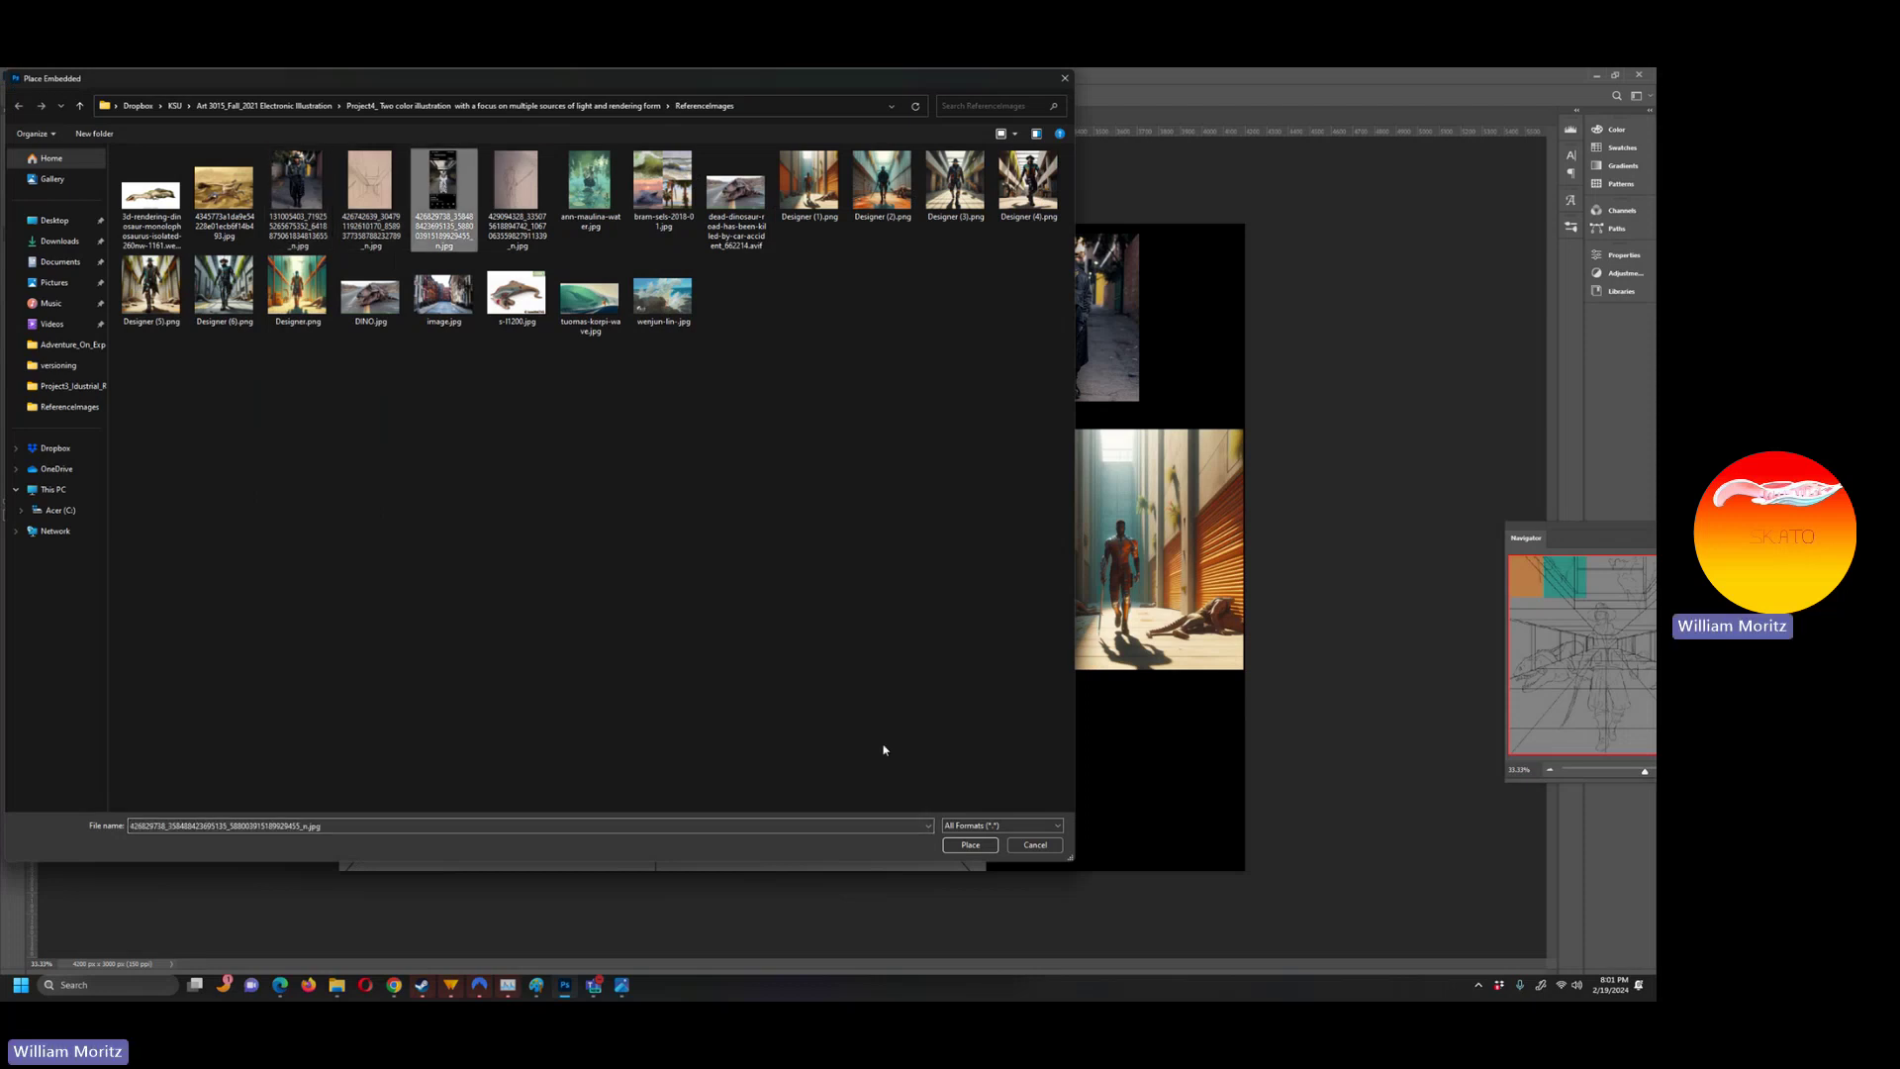
pyautogui.click(997, 847)
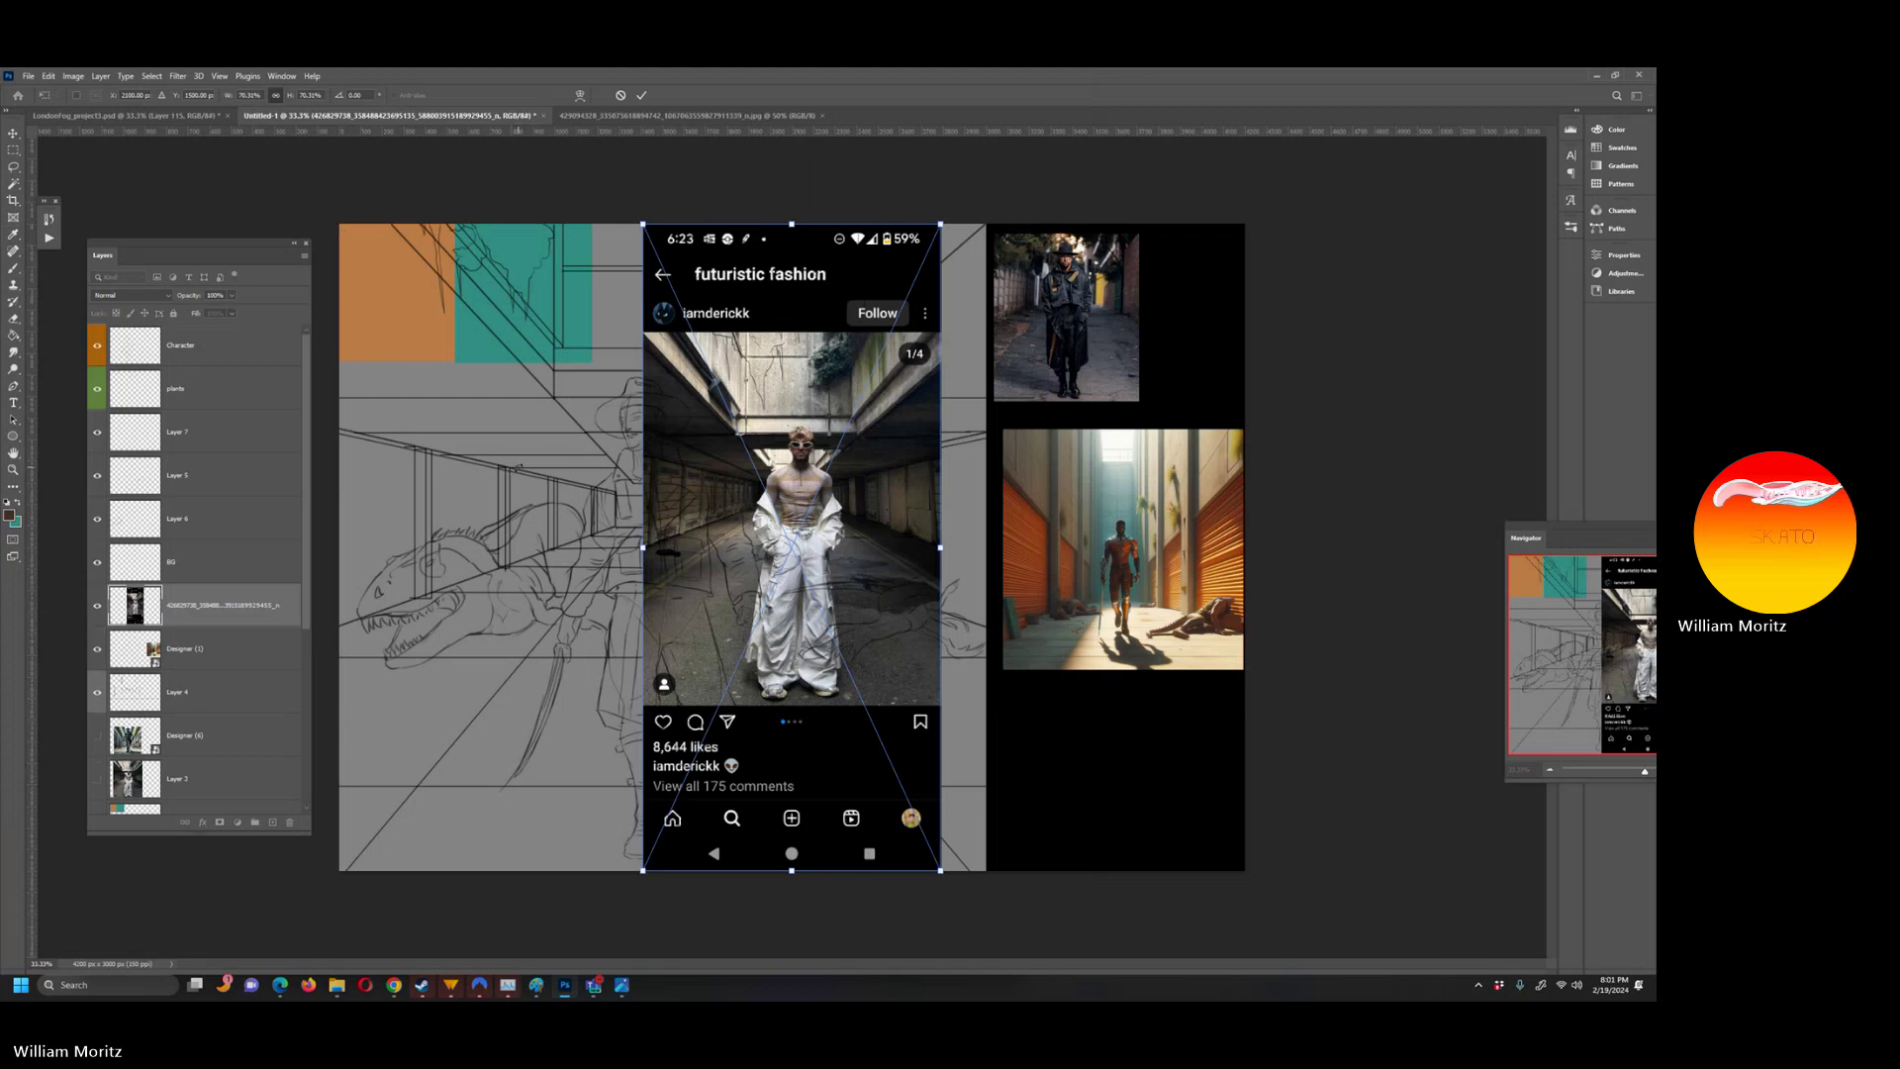
pyautogui.press('Return')
pyautogui.press('i')
pyautogui.press('v')
pyautogui.moveTo(753, 463); pyautogui.dragTo(1041, 741)
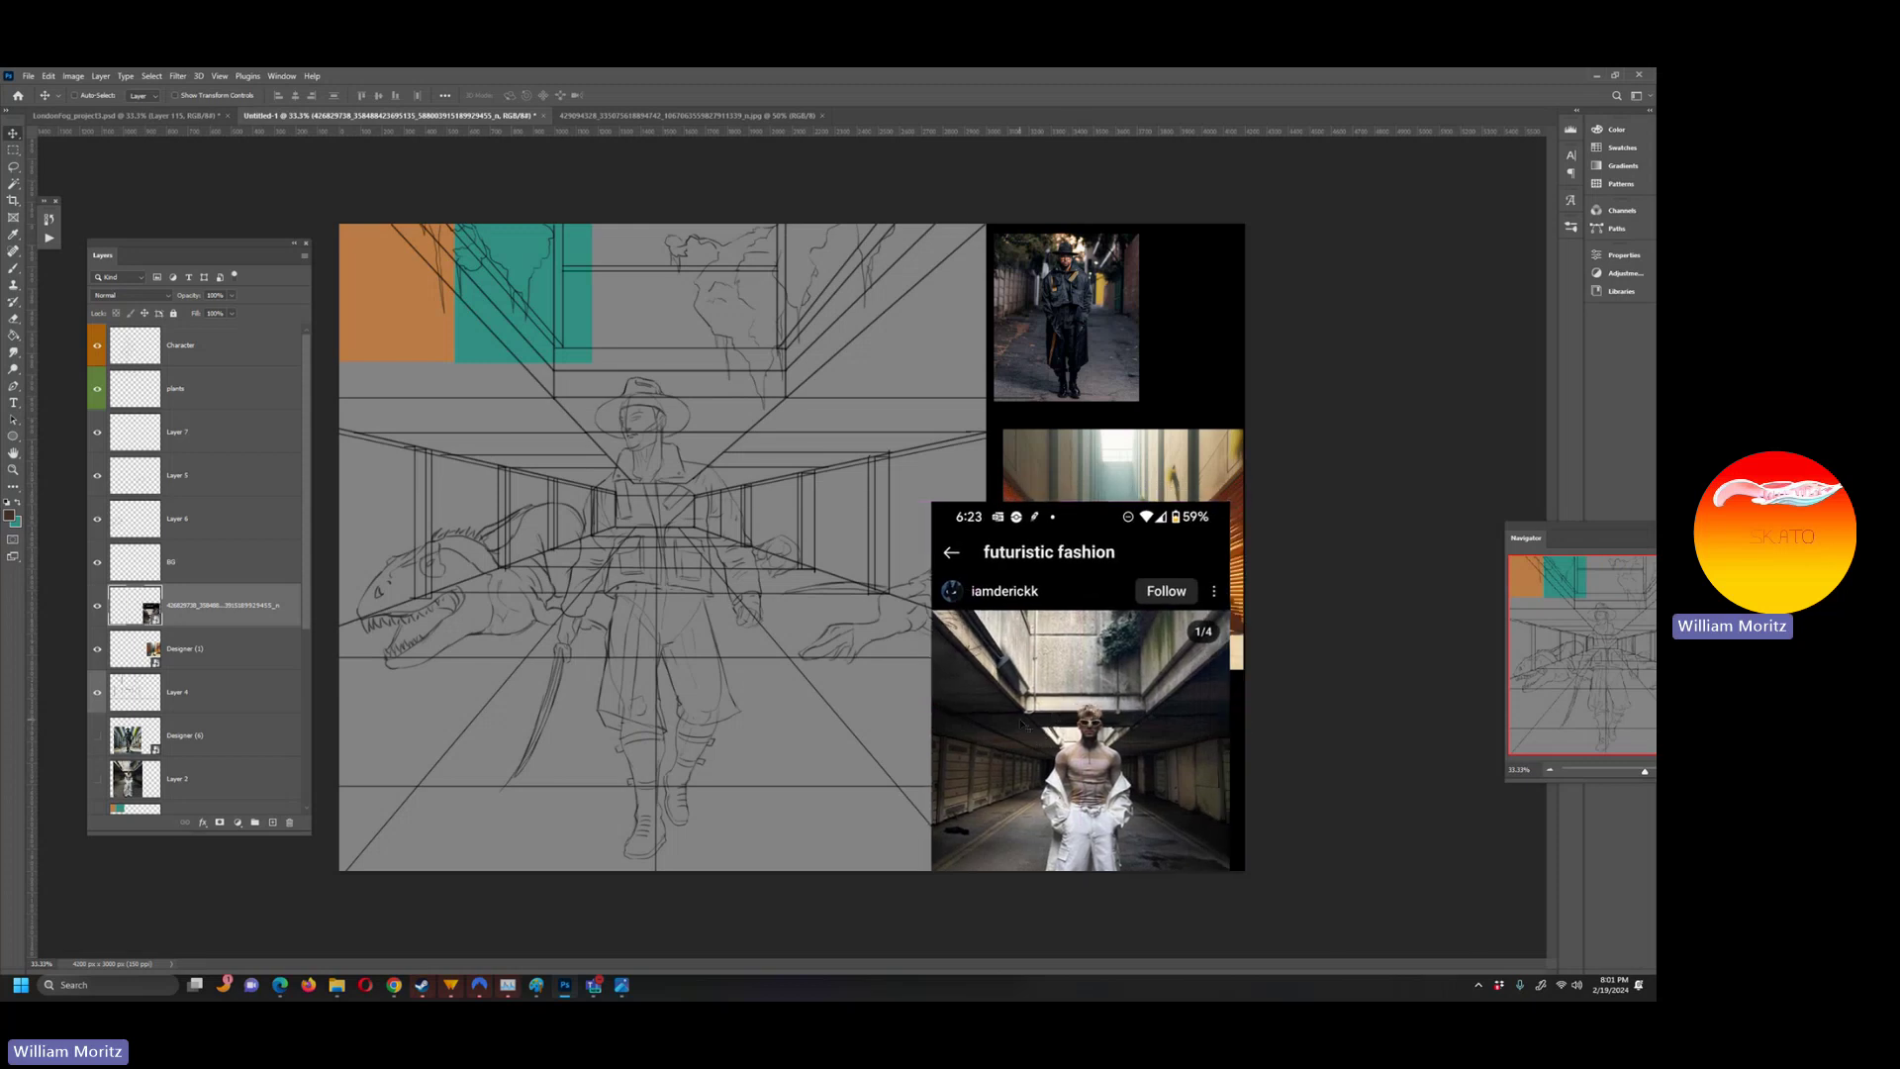
# - Set the foreground colour to a dark, desaturated brown with a hue of 31°
pyautogui.press('i')
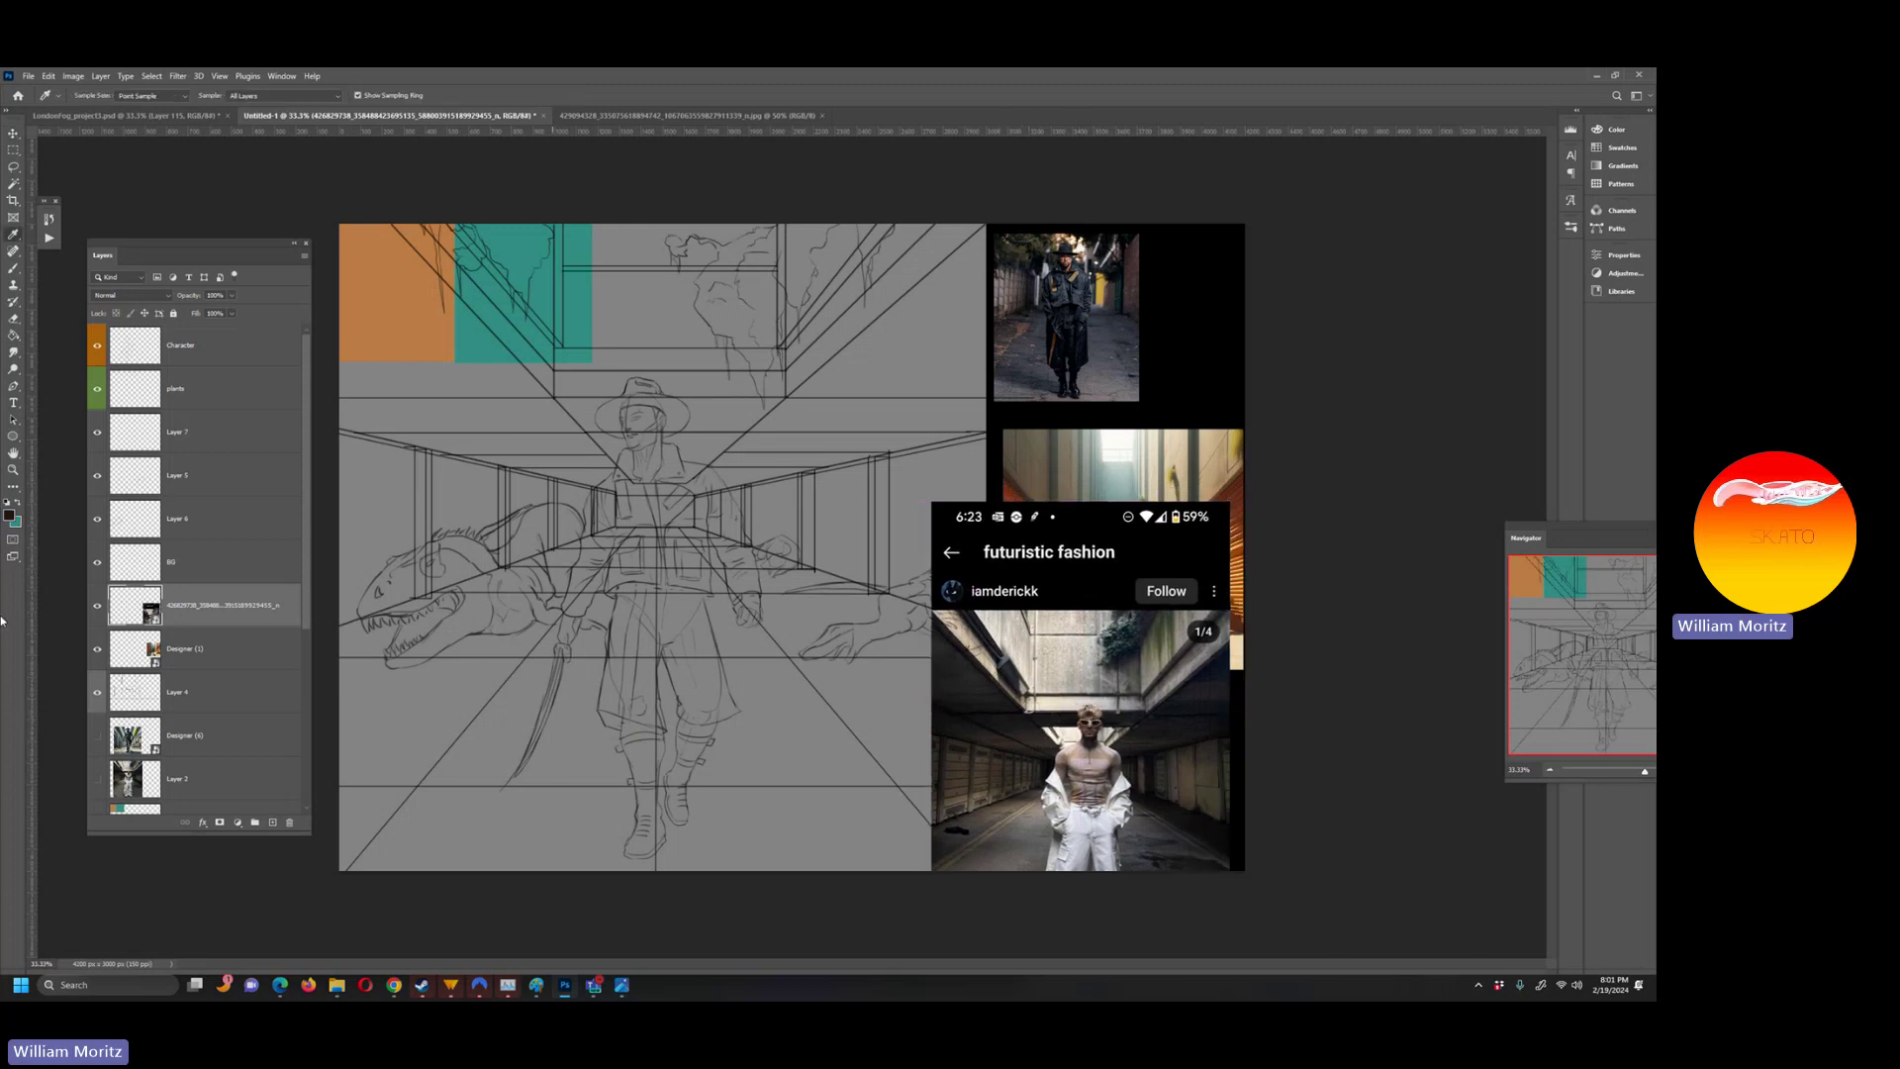
pyautogui.click(10, 516)
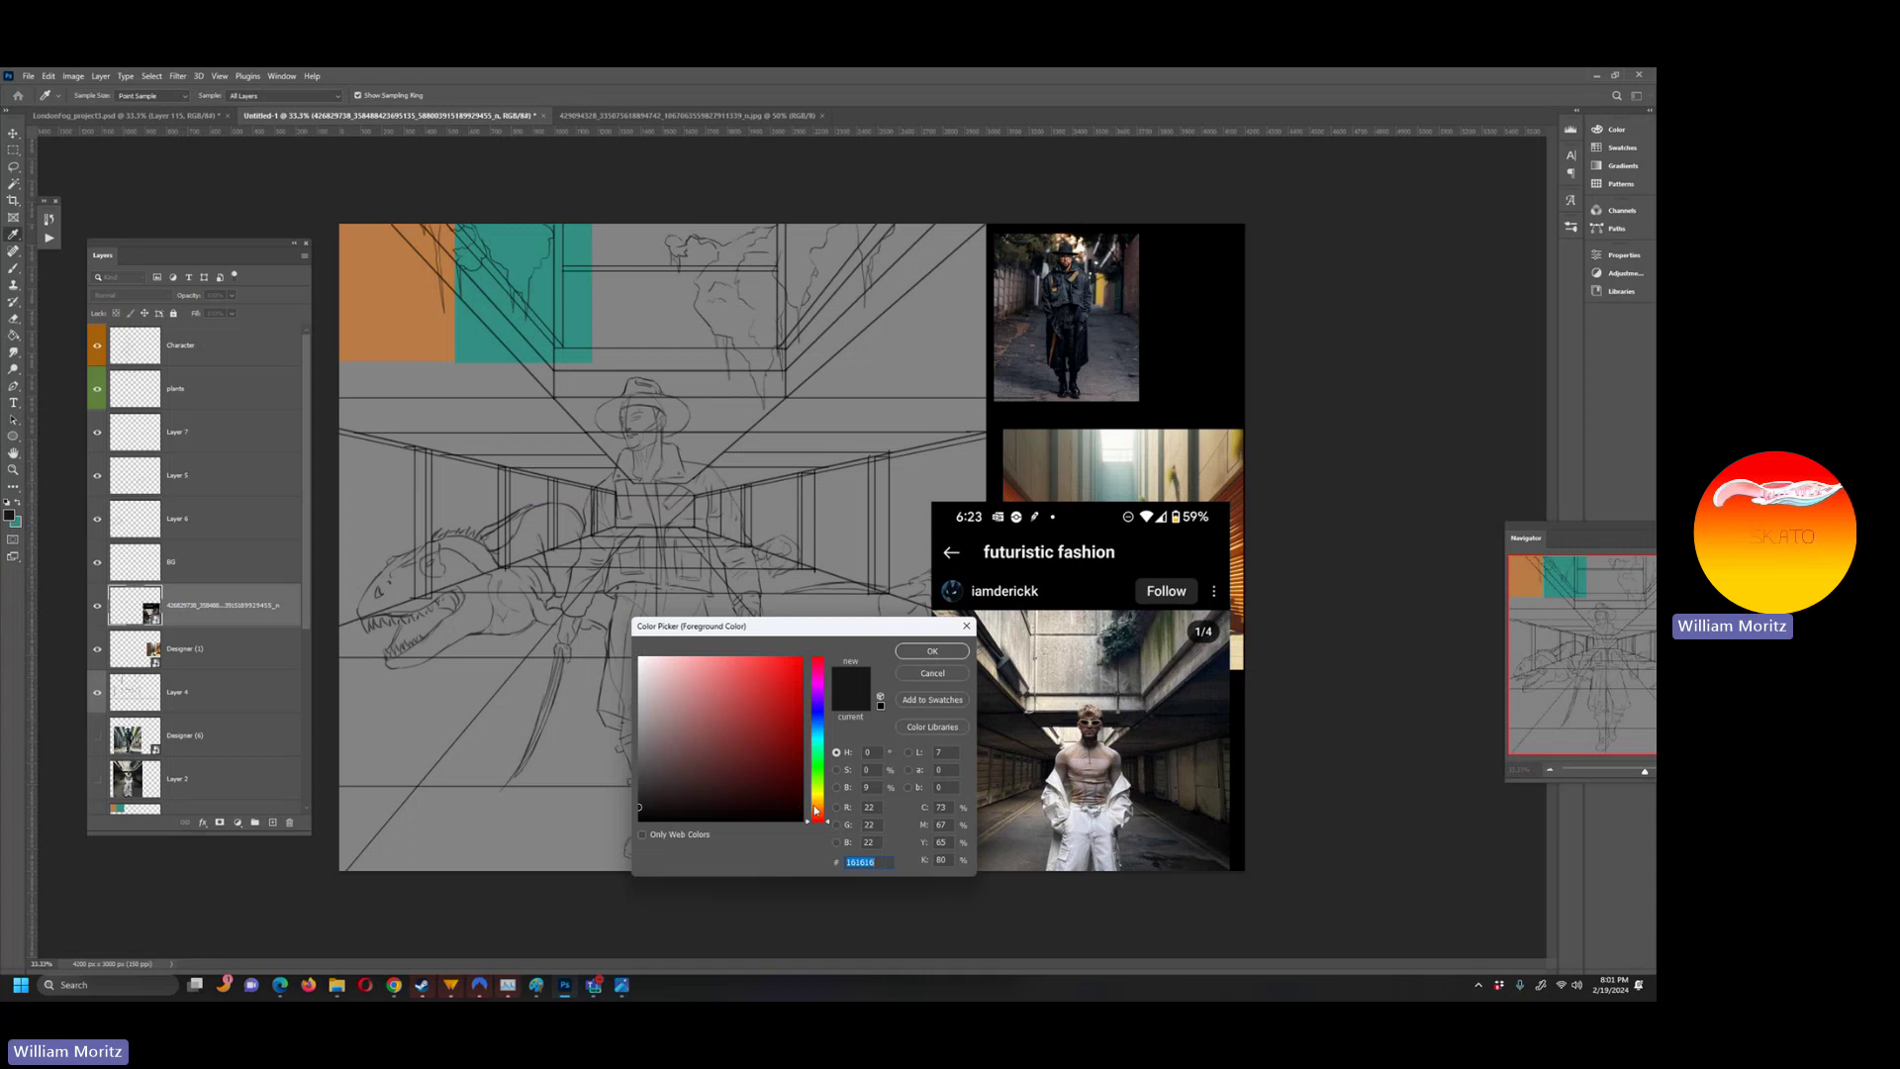
pyautogui.moveTo(814, 810); pyautogui.dragTo(817, 812)
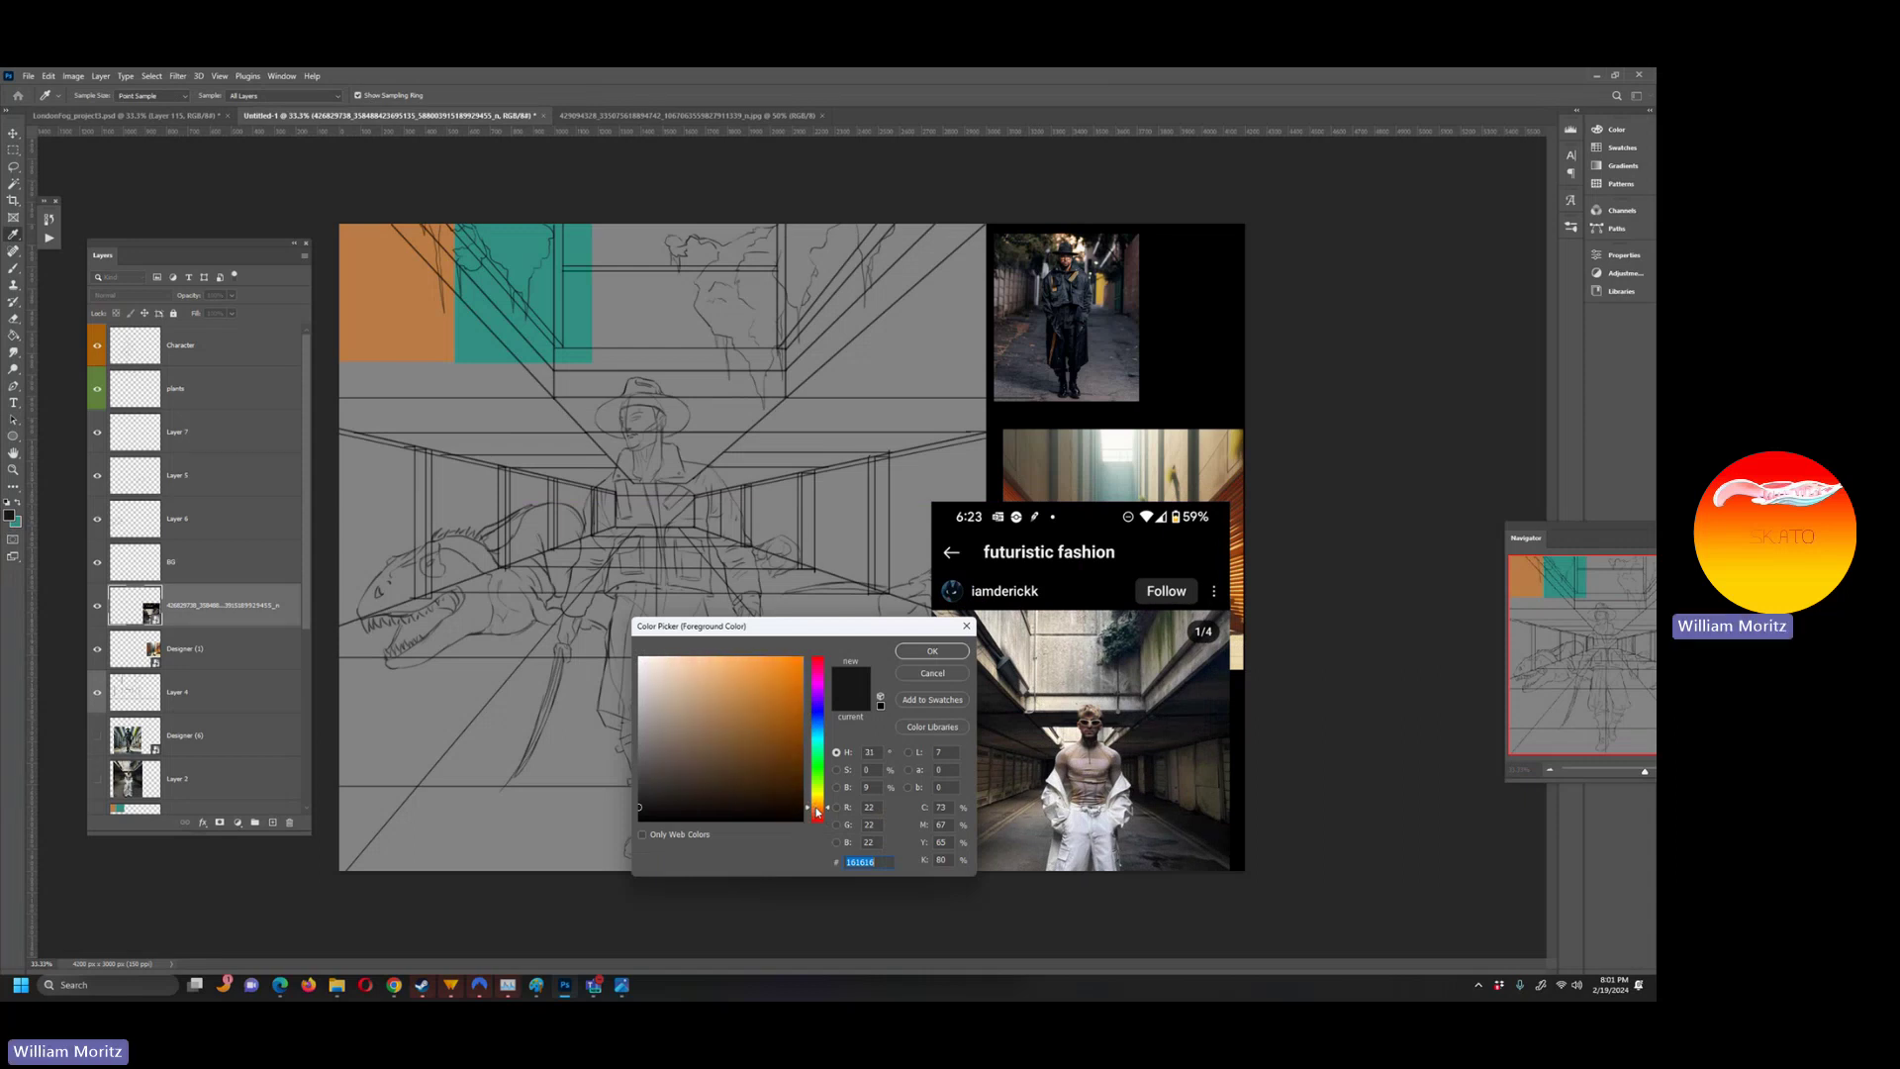
pyautogui.click(653, 773)
pyautogui.press('Return')
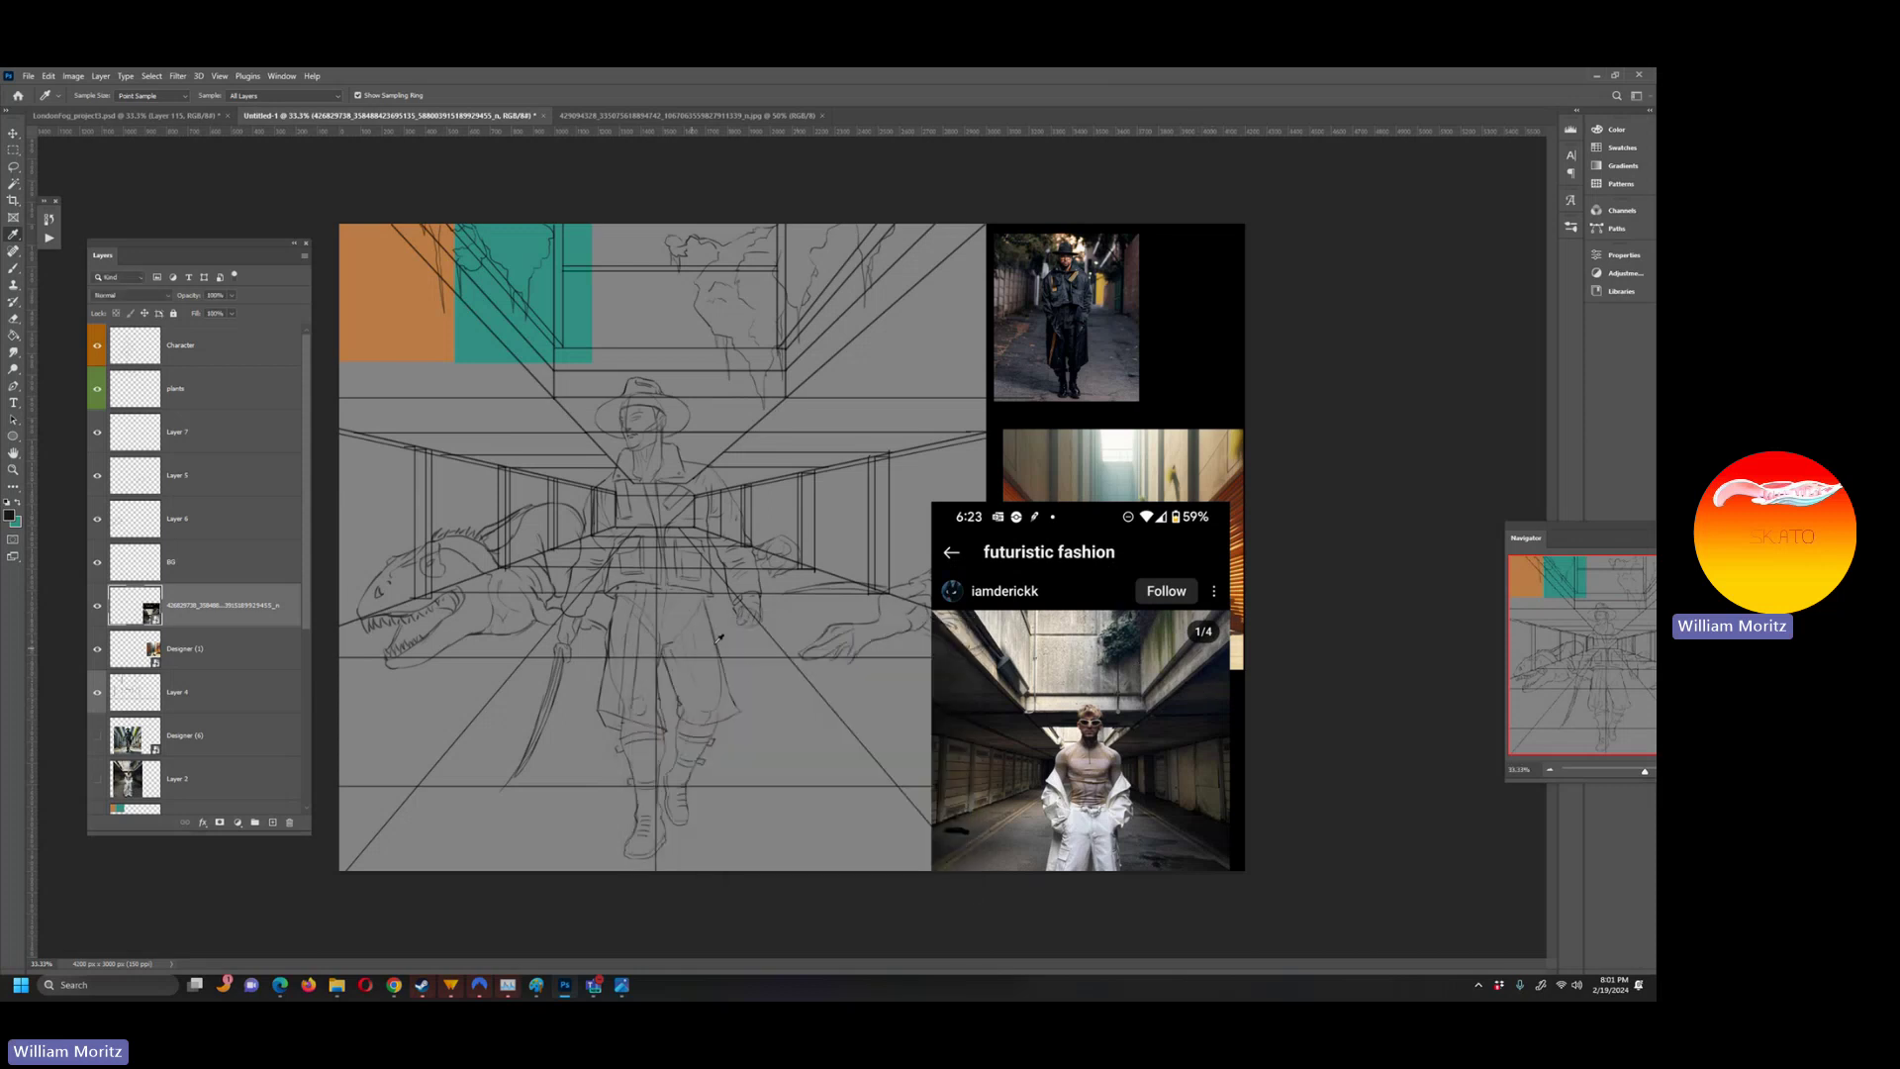
# - Hide the "futuristic fashion" screenshot layer and move Layer 4 directly below the BG layer
pyautogui.click(96, 610)
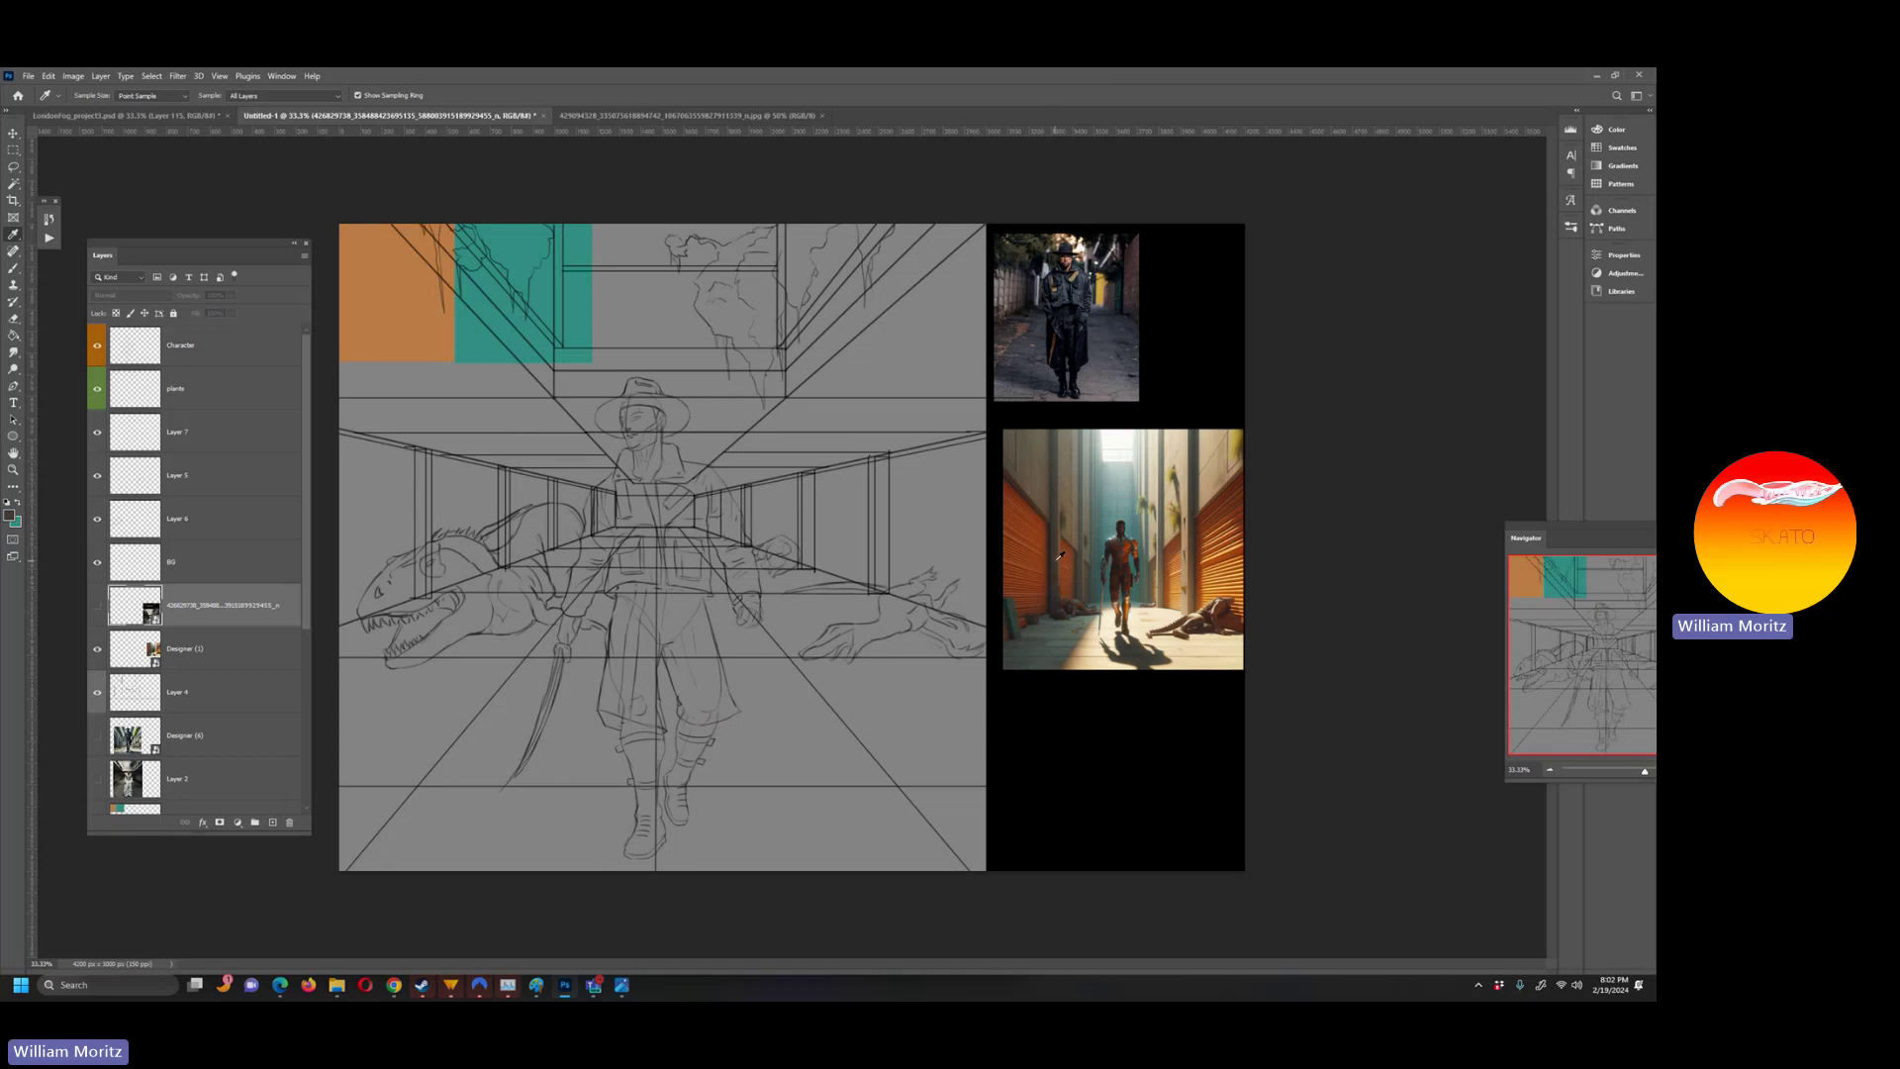
pyautogui.click(13, 184)
pyautogui.click(122, 568)
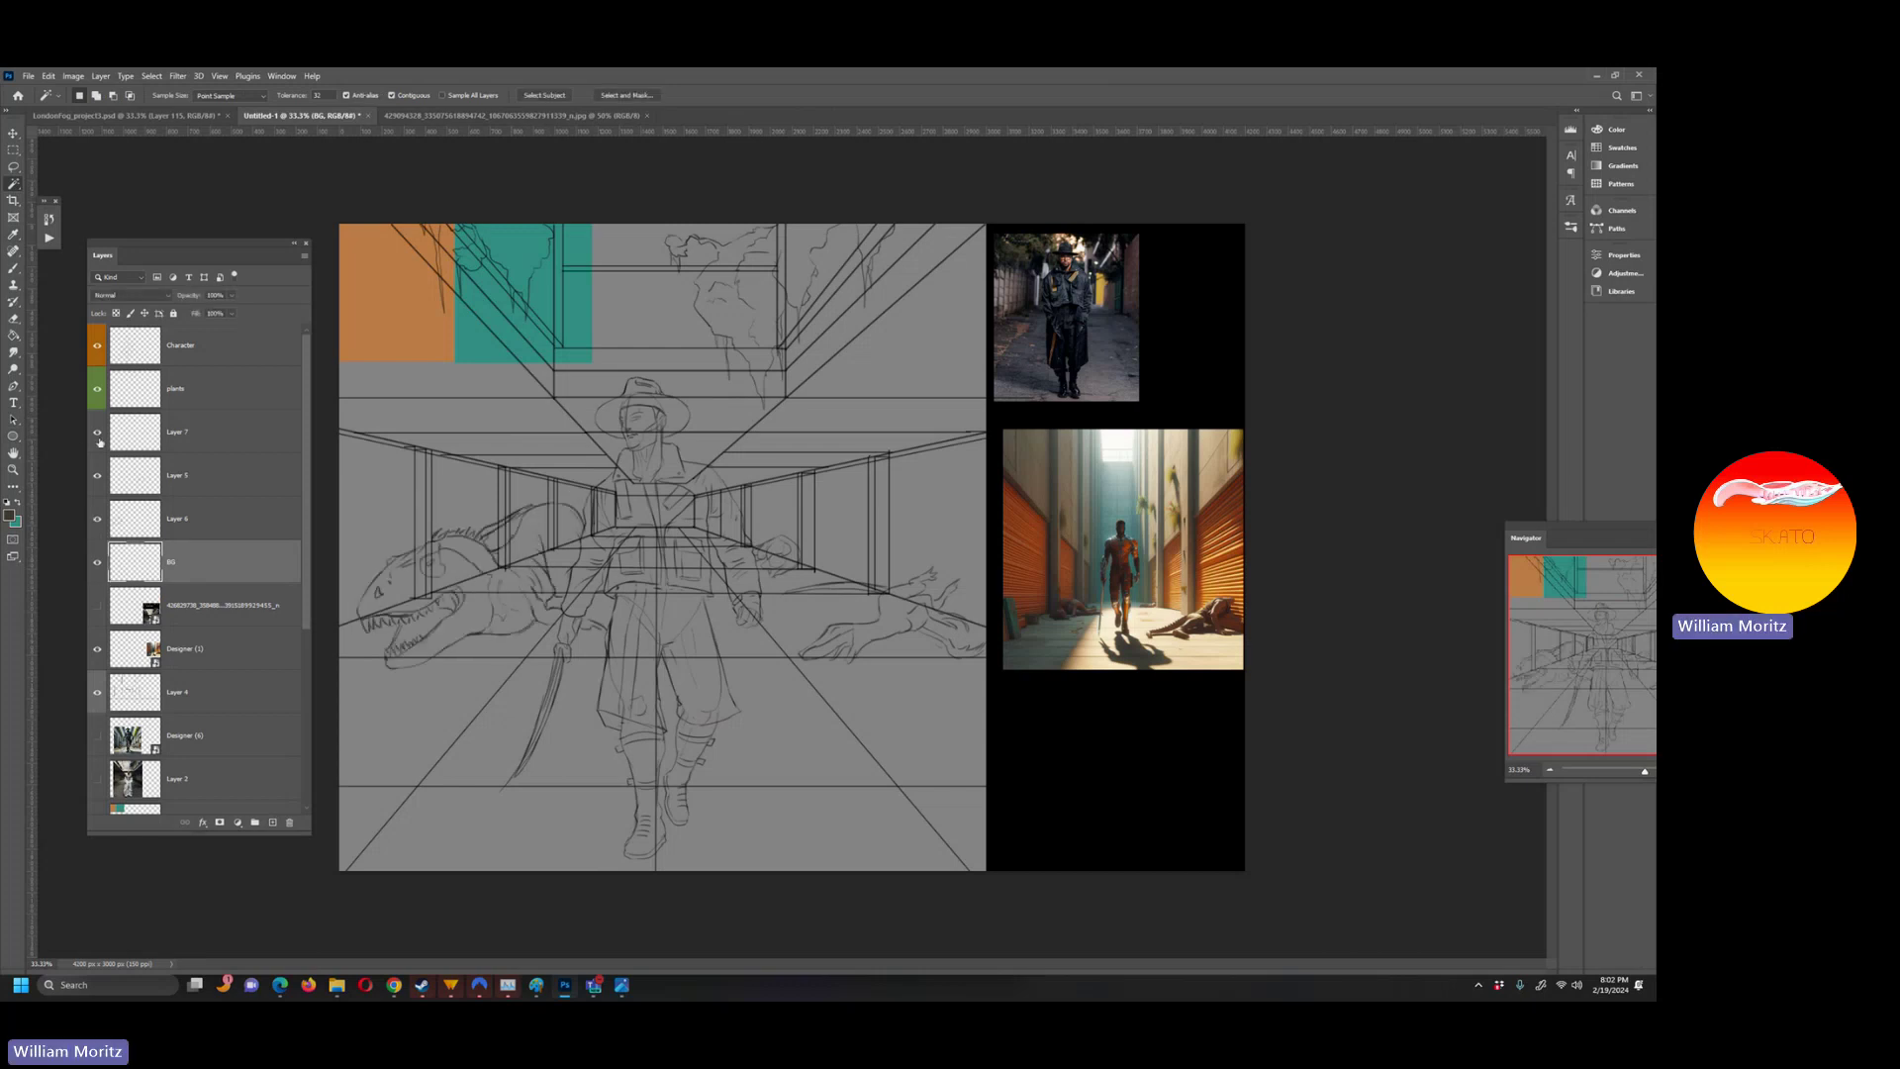
pyautogui.press('v')
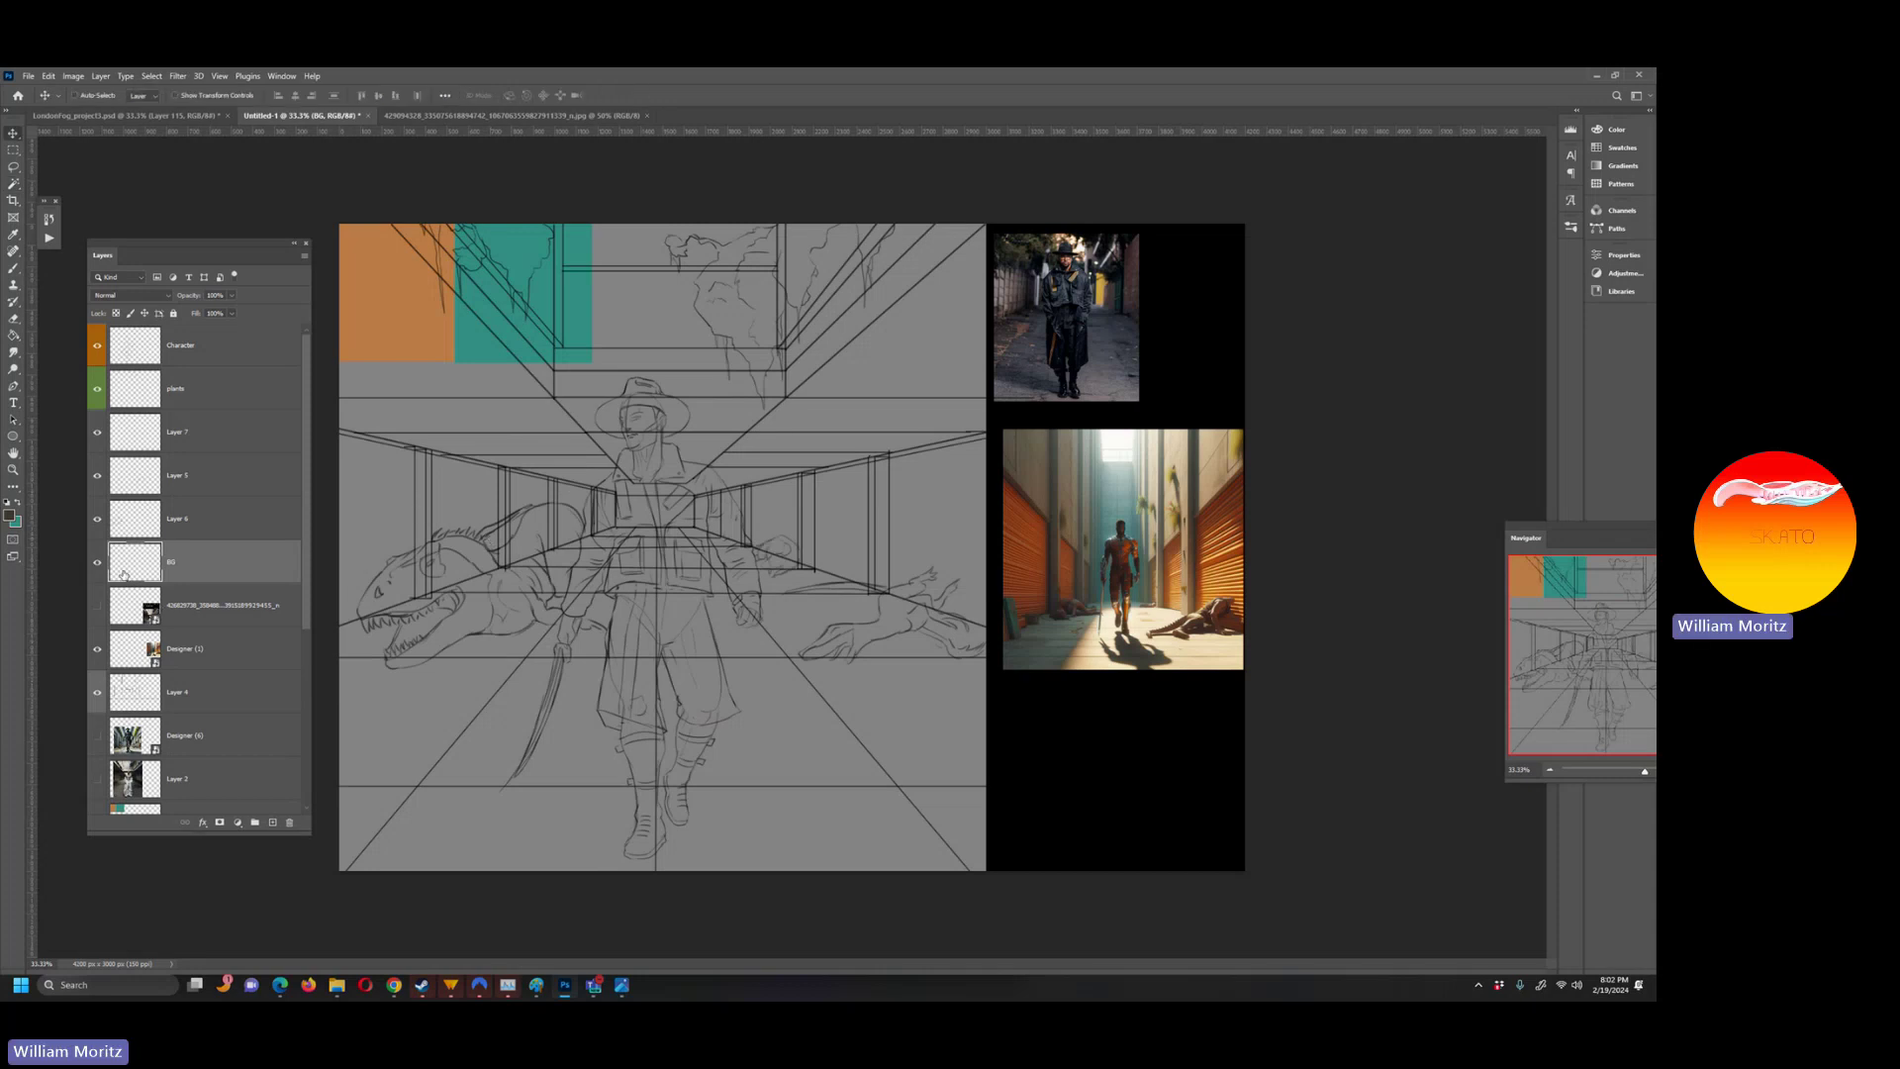
pyautogui.click(97, 692)
pyautogui.click(97, 691)
pyautogui.moveTo(178, 695); pyautogui.dragTo(149, 584)
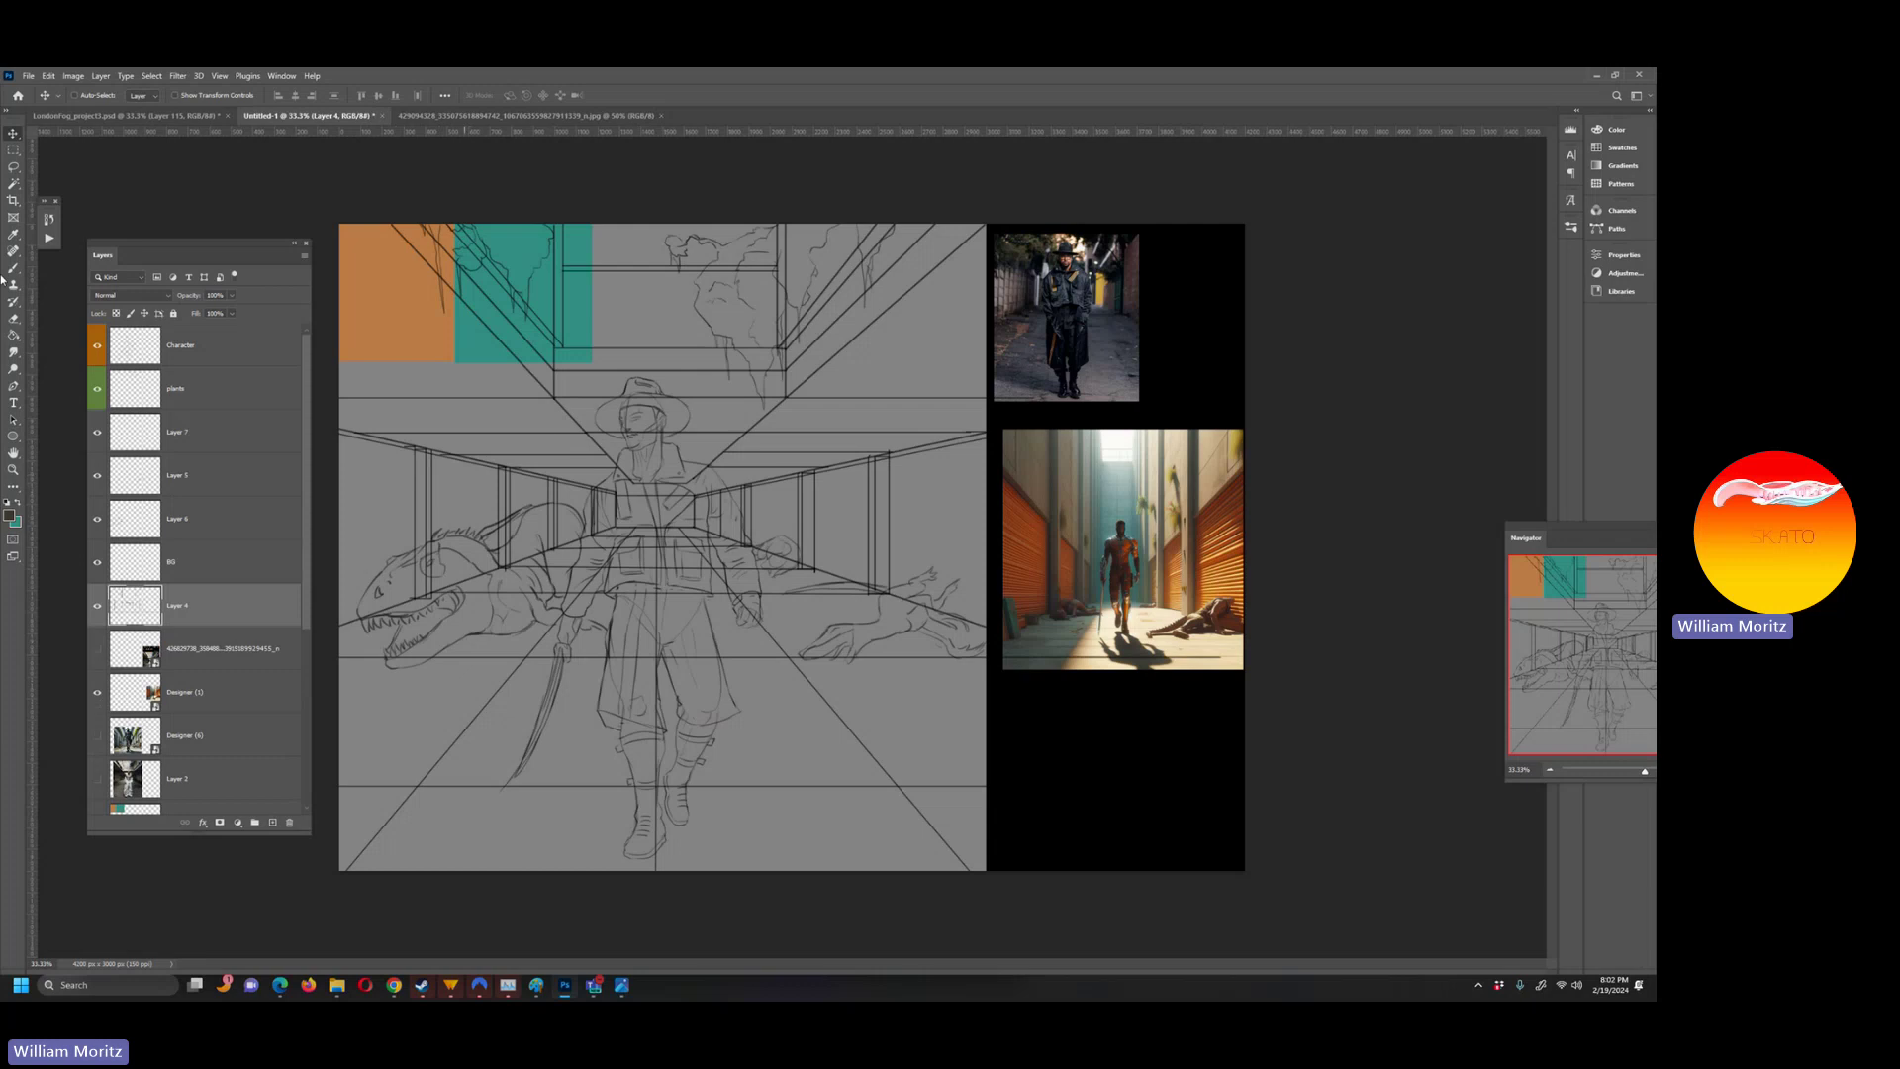
# - Select the ceiling areas on both sides of the central skylight on Layer 4 with the Magic Wand
pyautogui.press('w')
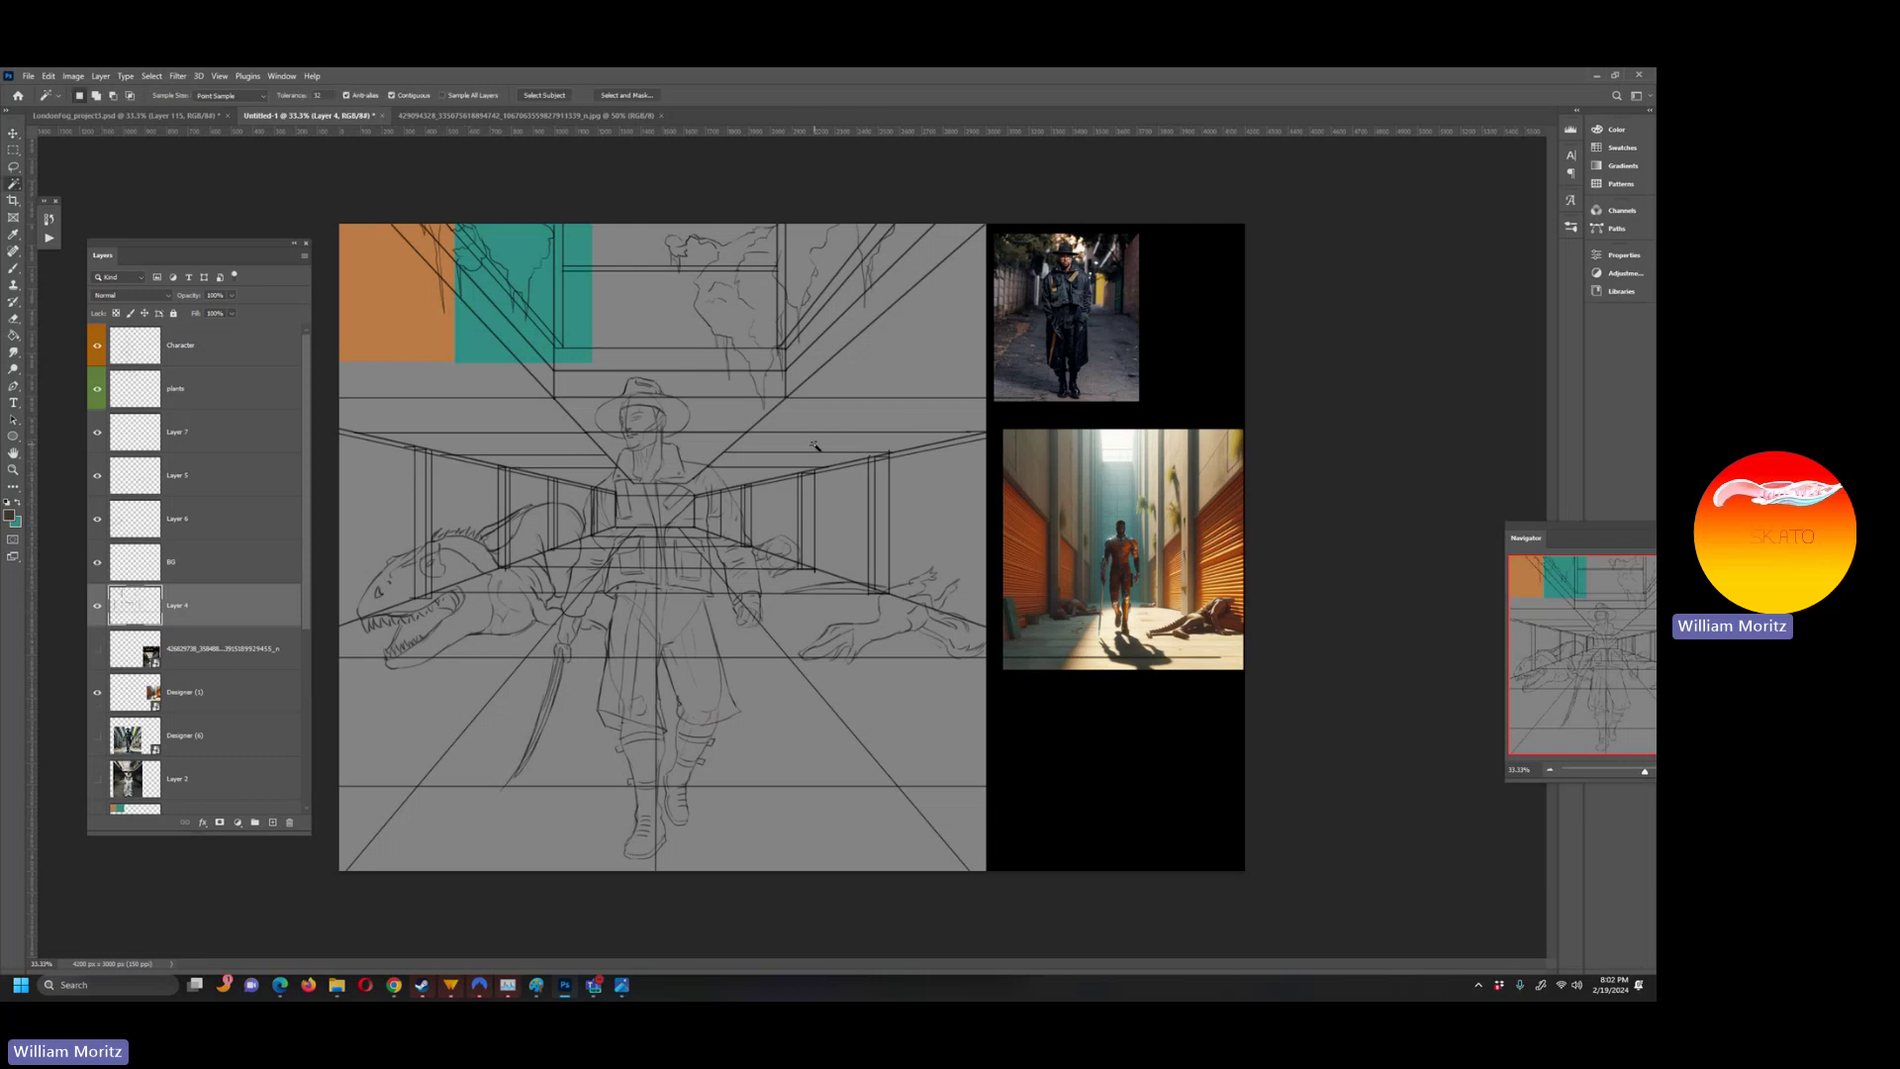
pyautogui.keyDown('shift'); pyautogui.click(782, 436); pyautogui.keyUp('shift')
pyautogui.keyDown('shift'); pyautogui.click(811, 423); pyautogui.keyUp('shift')
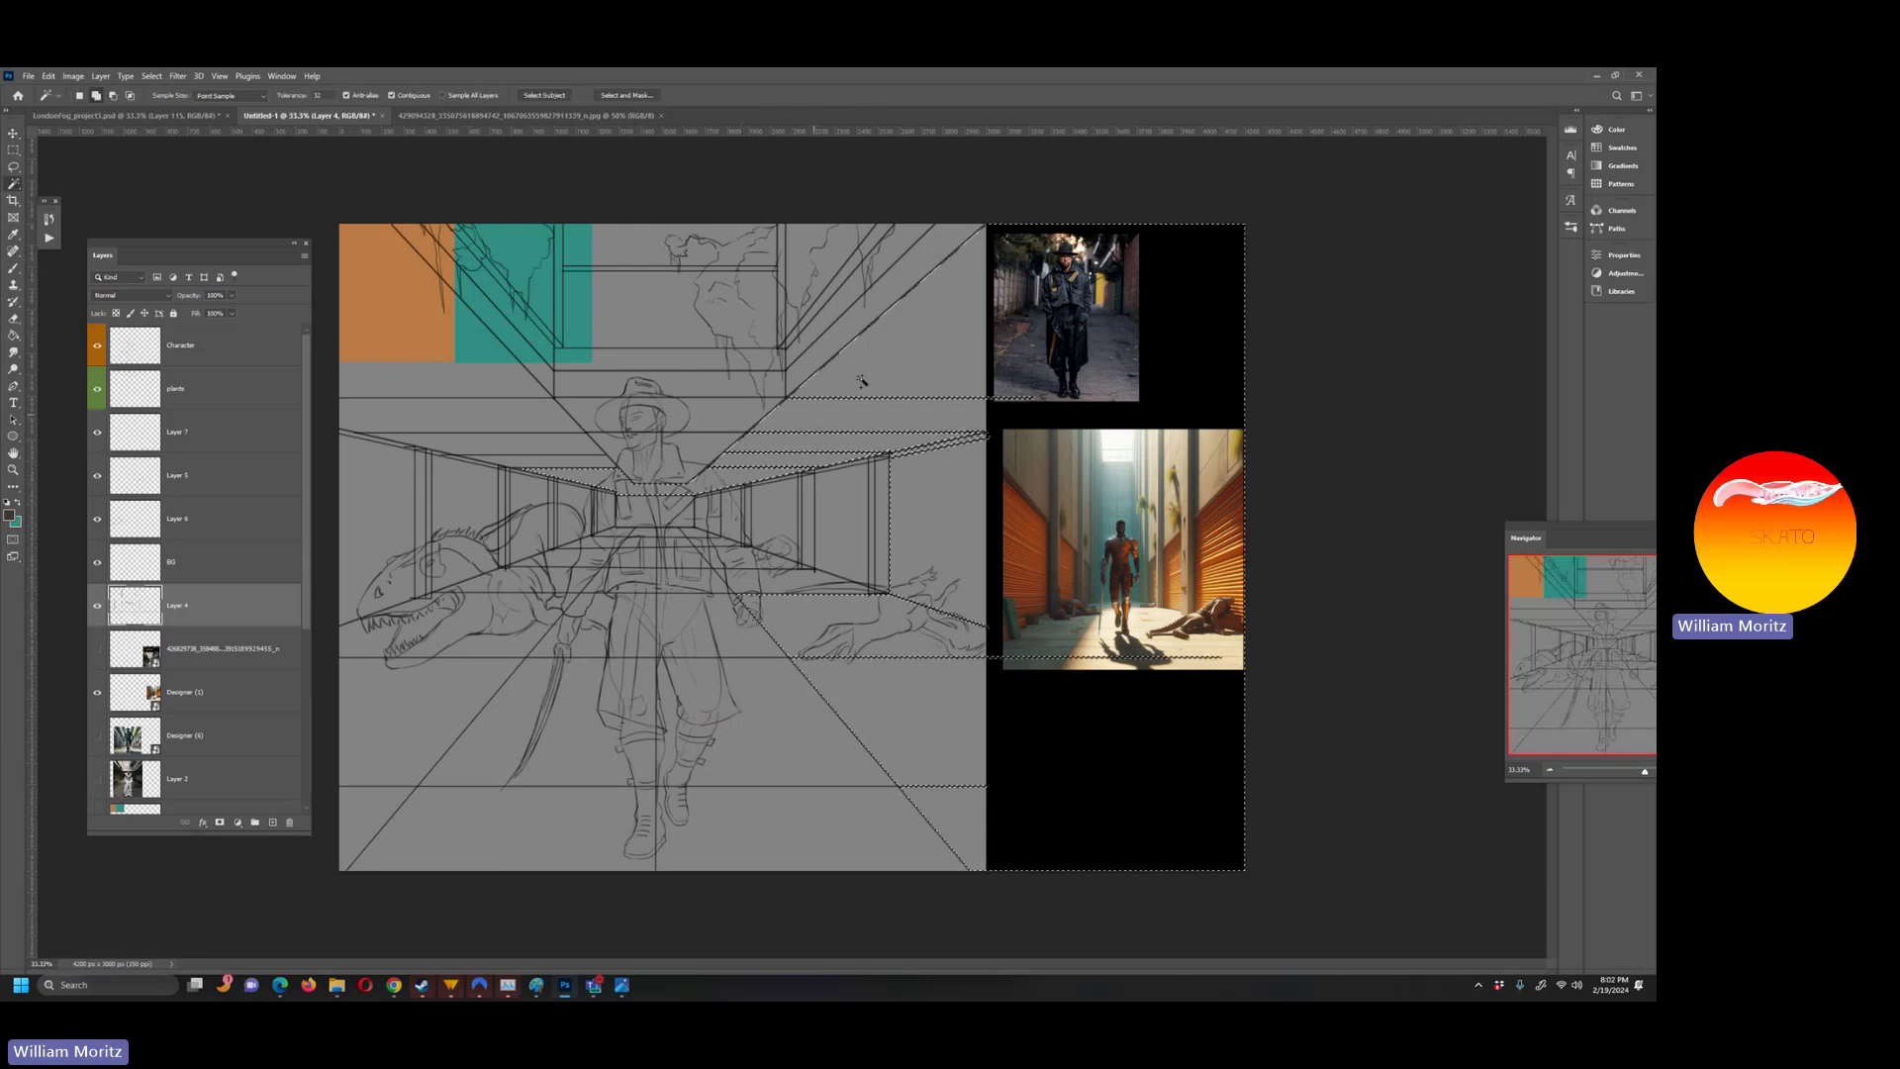
pyautogui.keyDown('shift'); pyautogui.click(864, 383); pyautogui.keyUp('shift')
pyautogui.keyDown('shift'); pyautogui.click(431, 385); pyautogui.keyUp('shift')
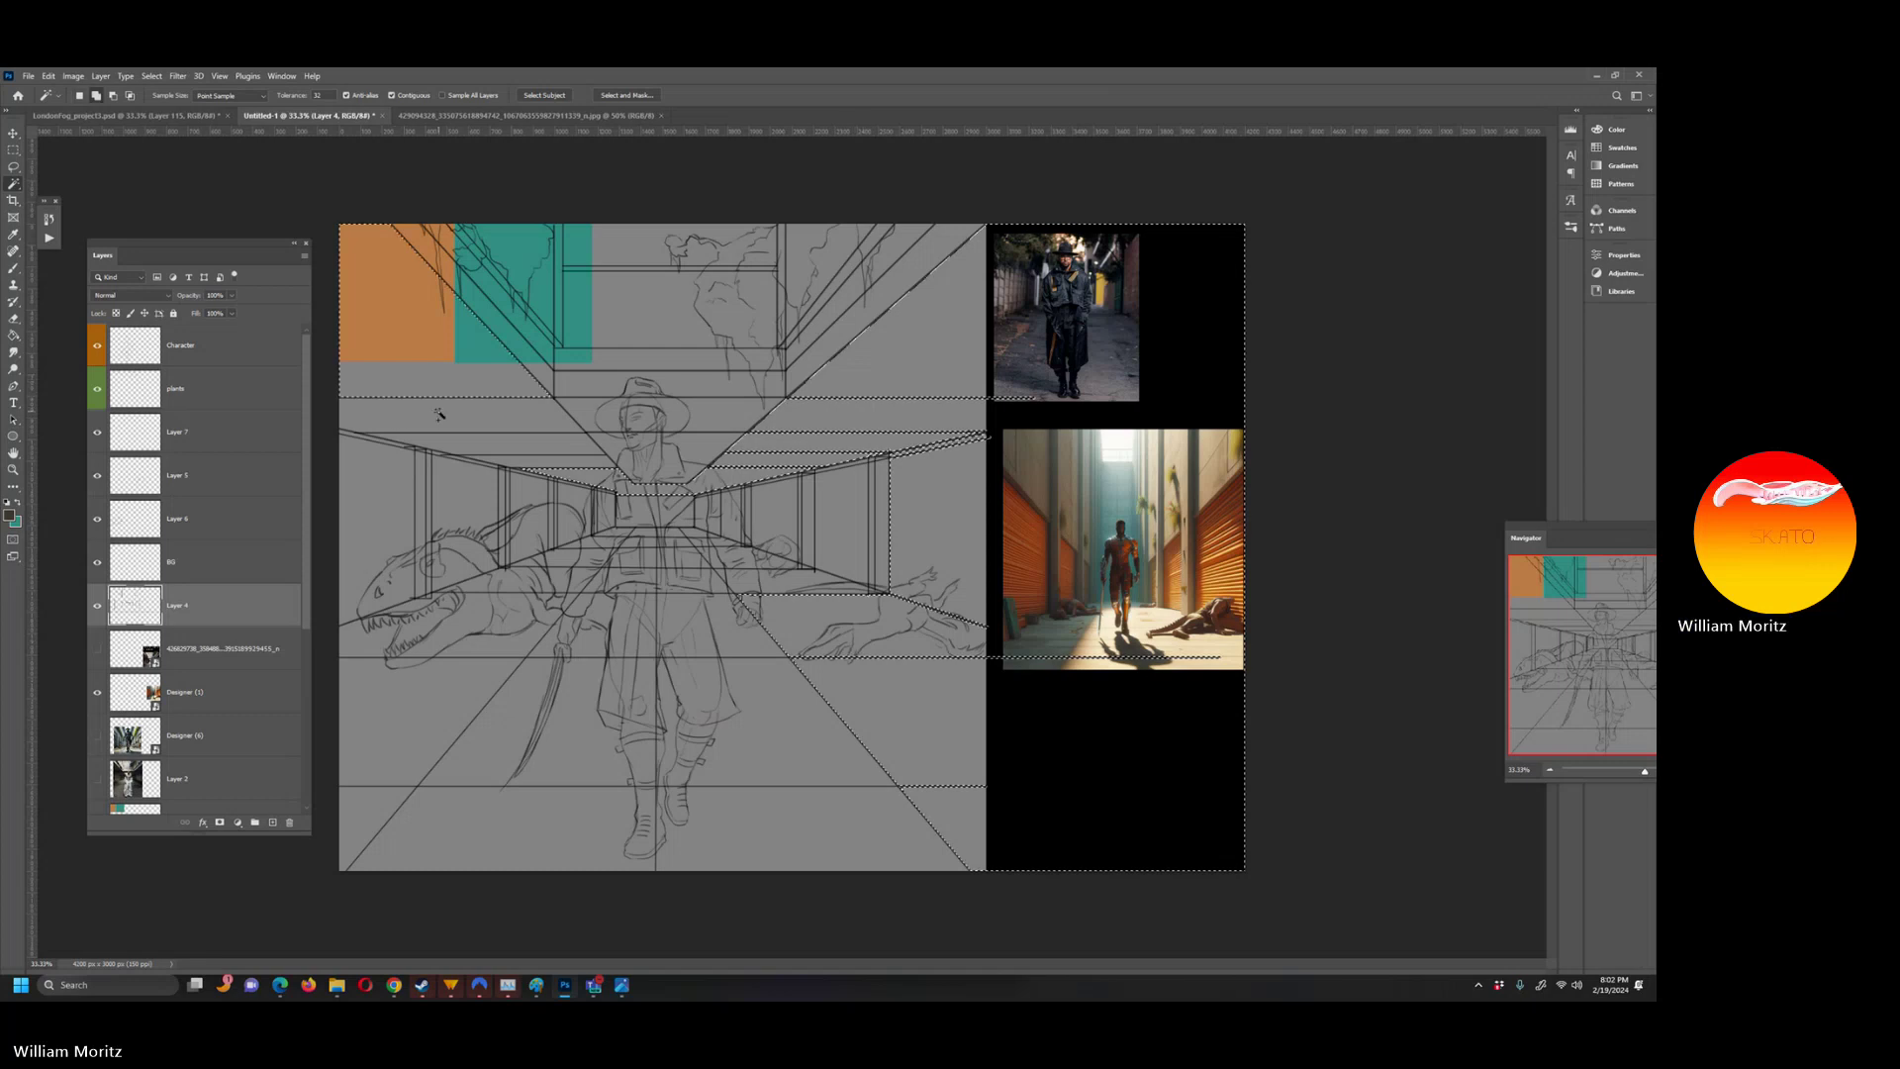
pyautogui.keyDown('shift'); pyautogui.click(440, 414); pyautogui.keyUp('shift')
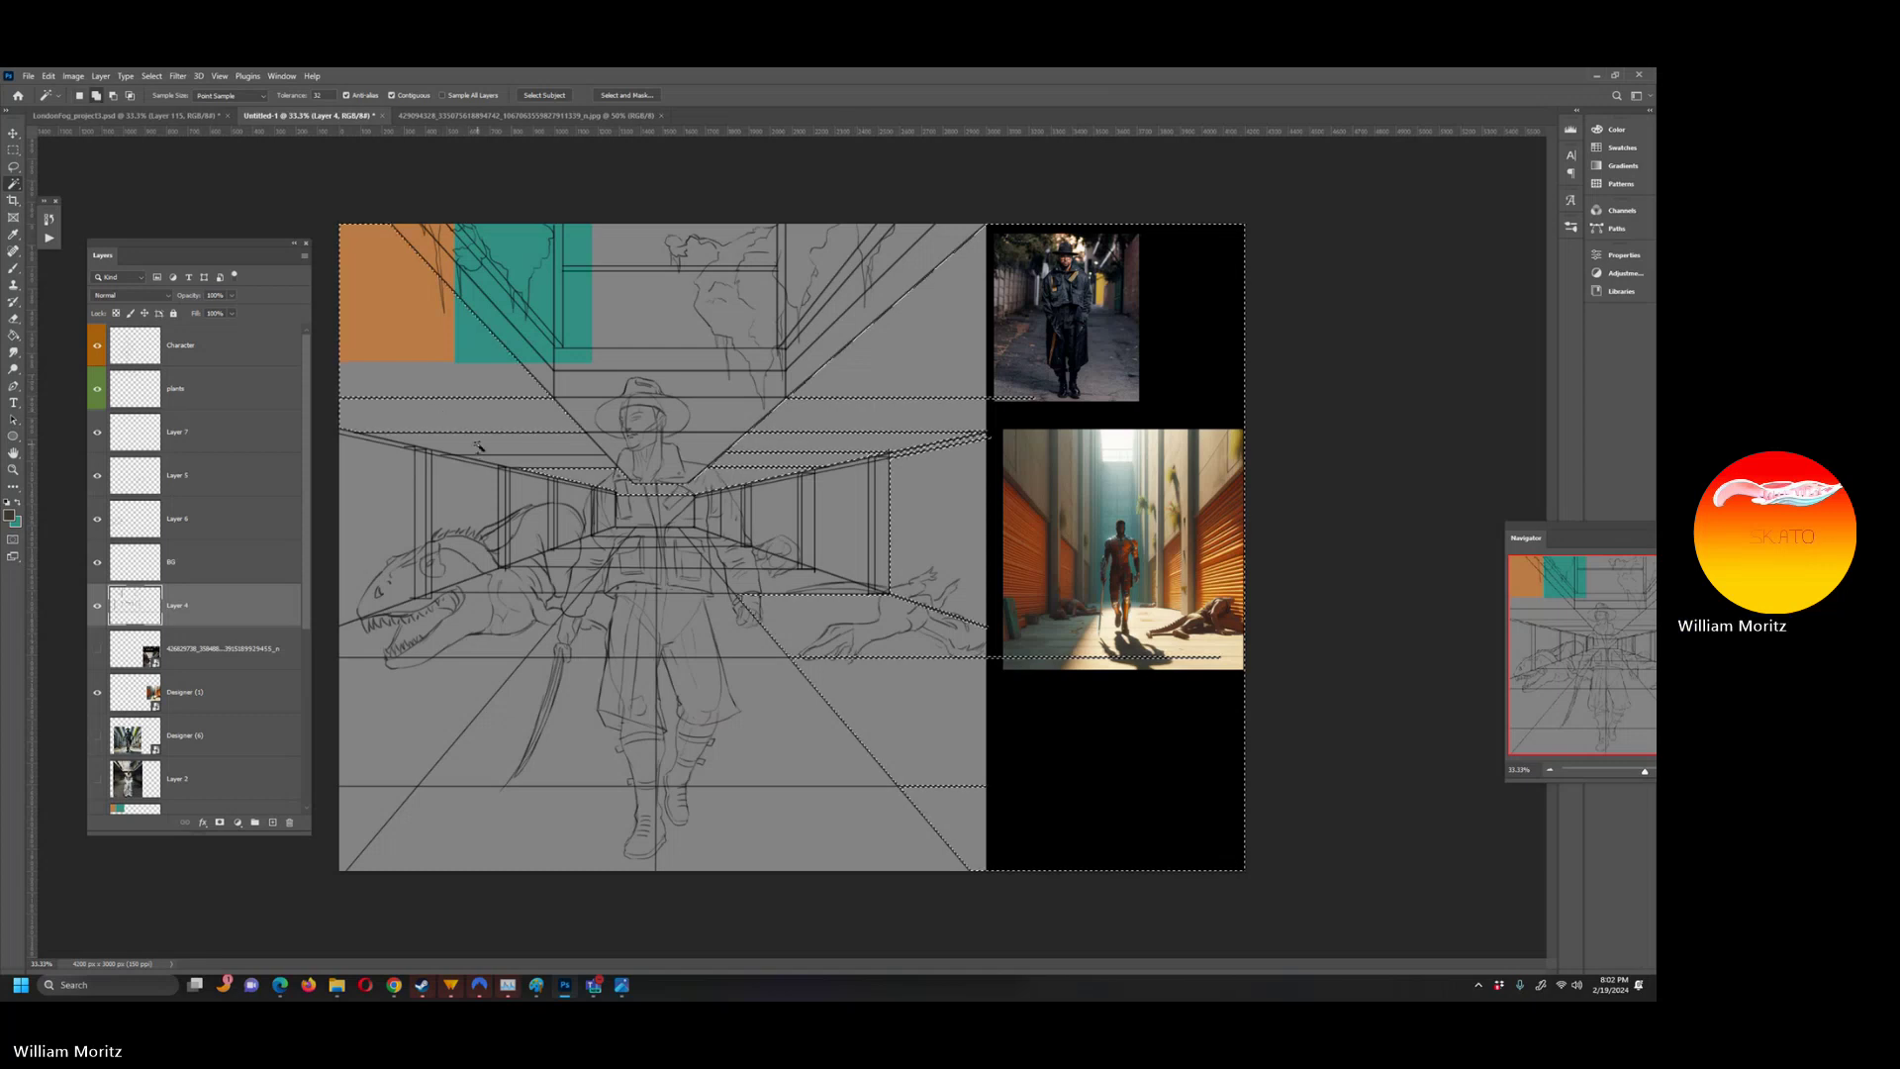
# - Subtract the black reference area and the regions below the ceiling on the right side of the corridor from the selection
pyautogui.click(13, 149)
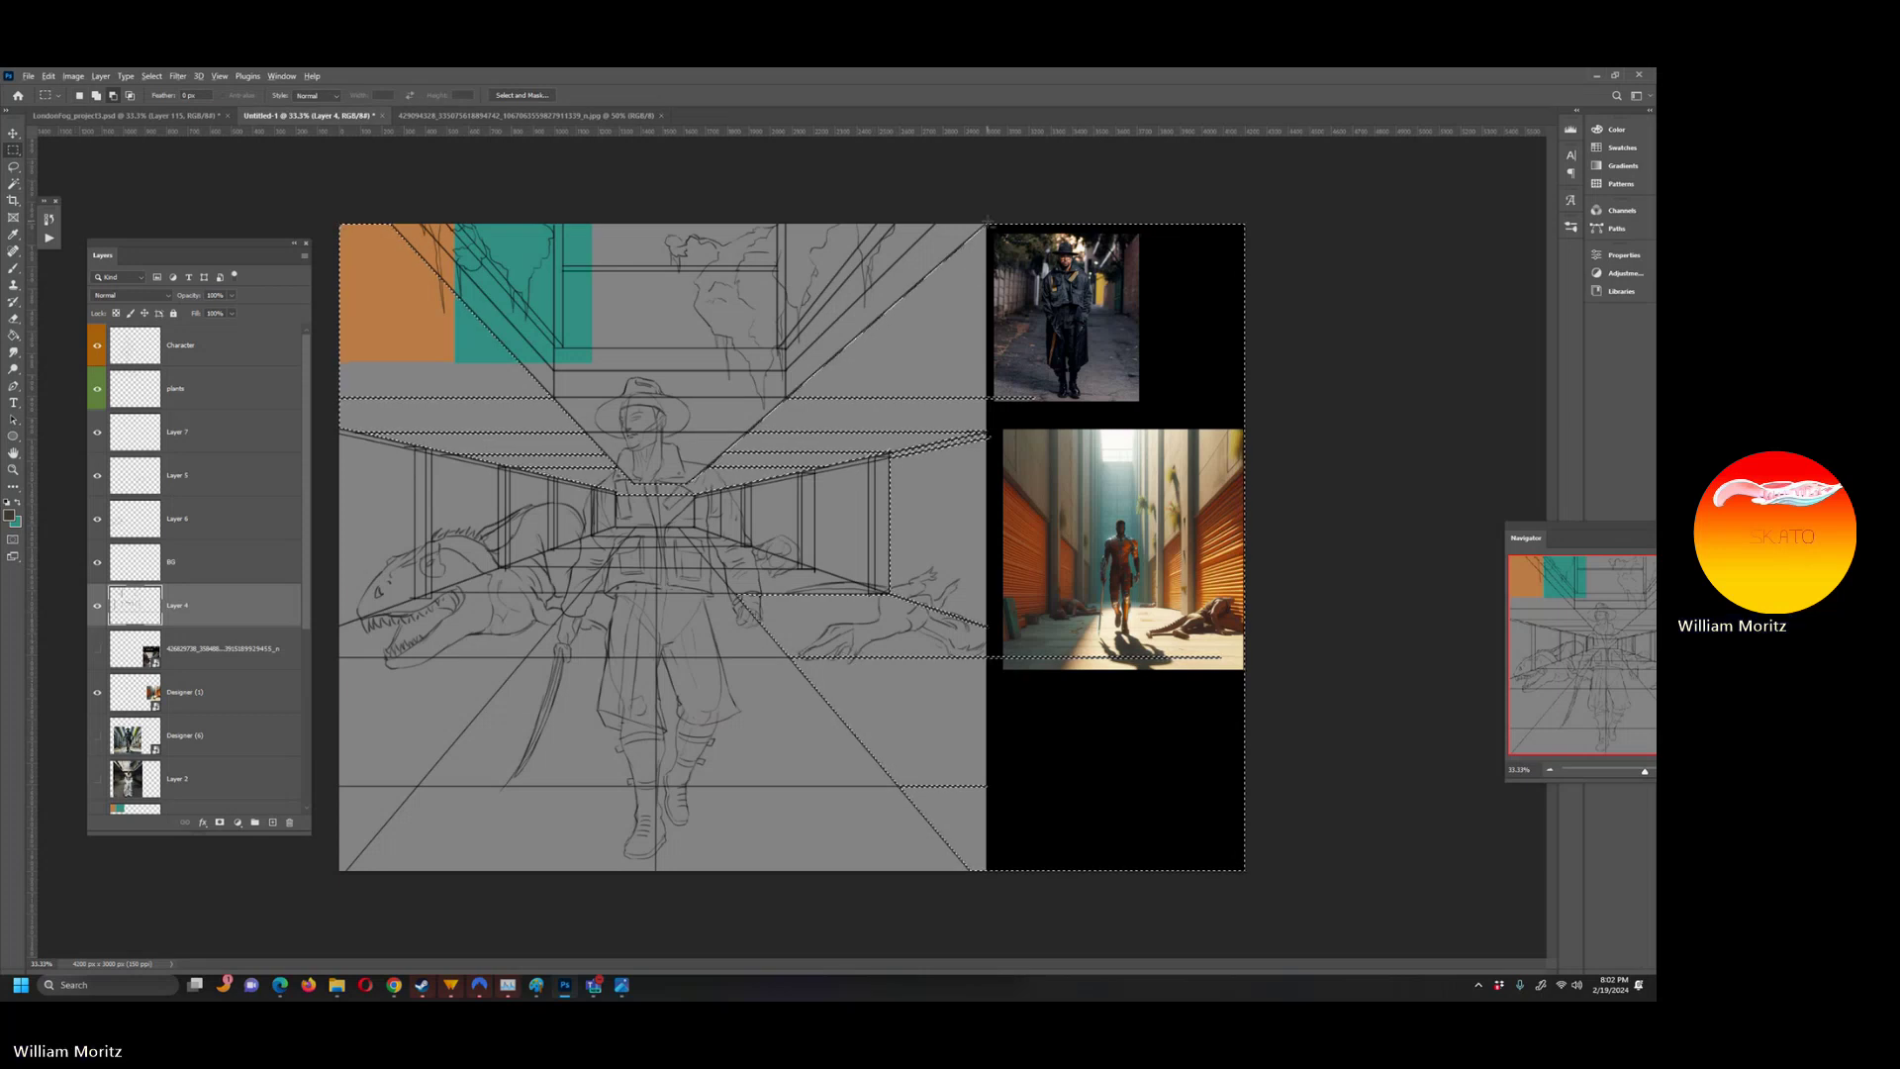
pyautogui.moveTo(986, 226); pyautogui.dragTo(1246, 873)
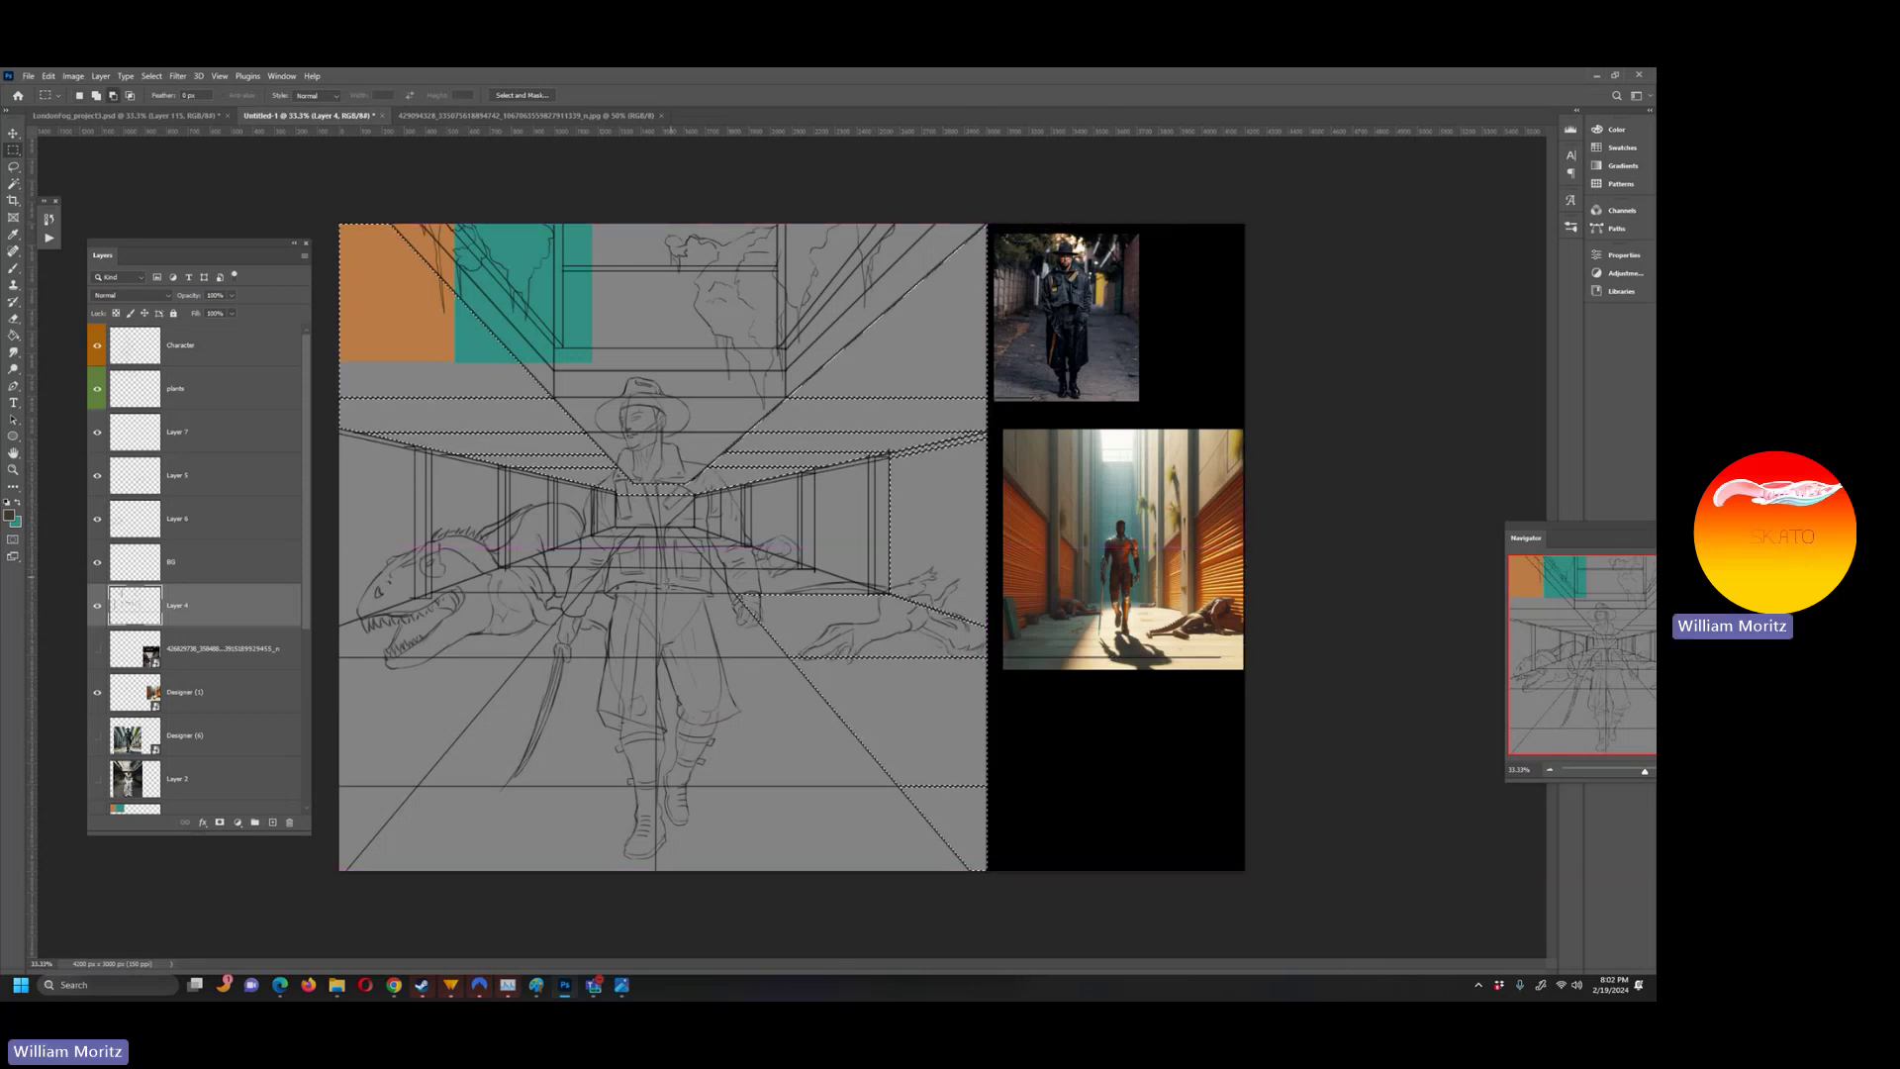
pyautogui.press('l')
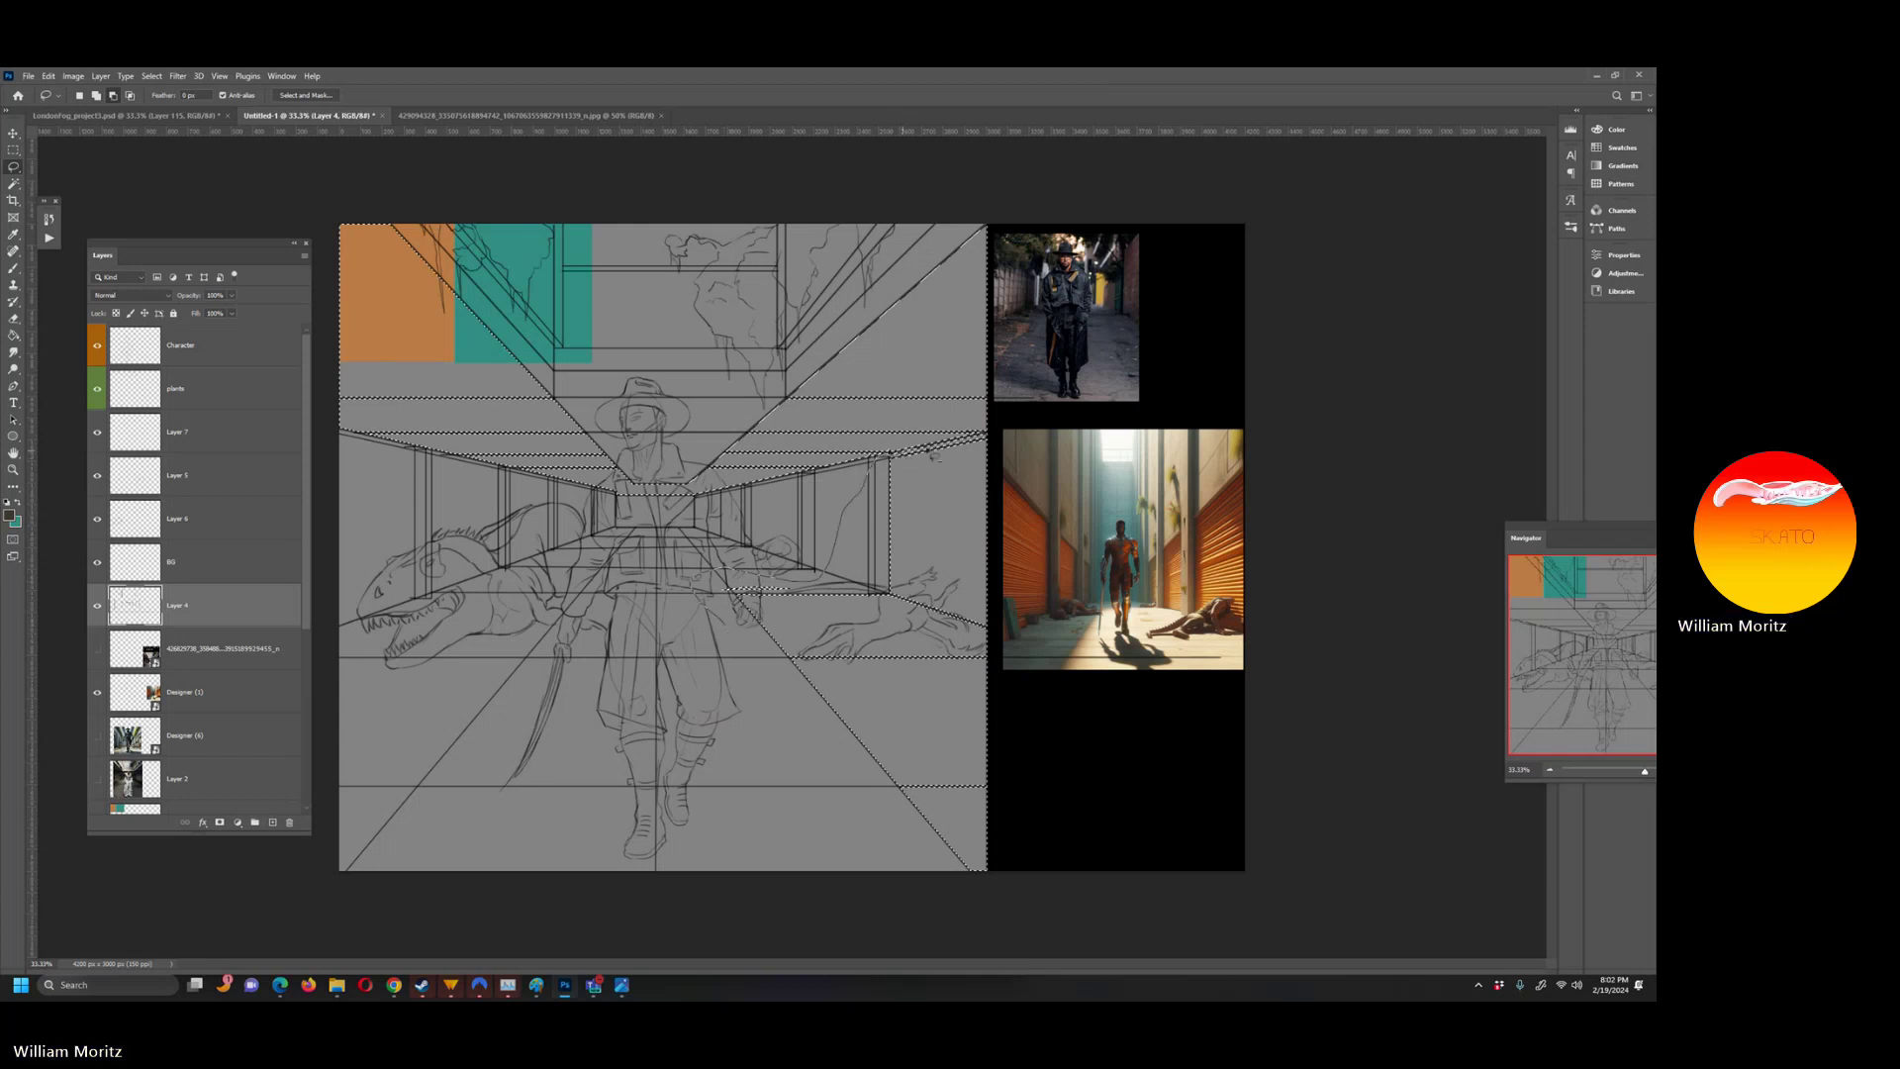
pyautogui.moveTo(990, 443)
pyautogui.mouseDown()
pyautogui.moveTo(1022, 472)
pyautogui.moveTo(1125, 870)
pyautogui.moveTo(659, 785)
pyautogui.moveTo(718, 588)
pyautogui.mouseUp()
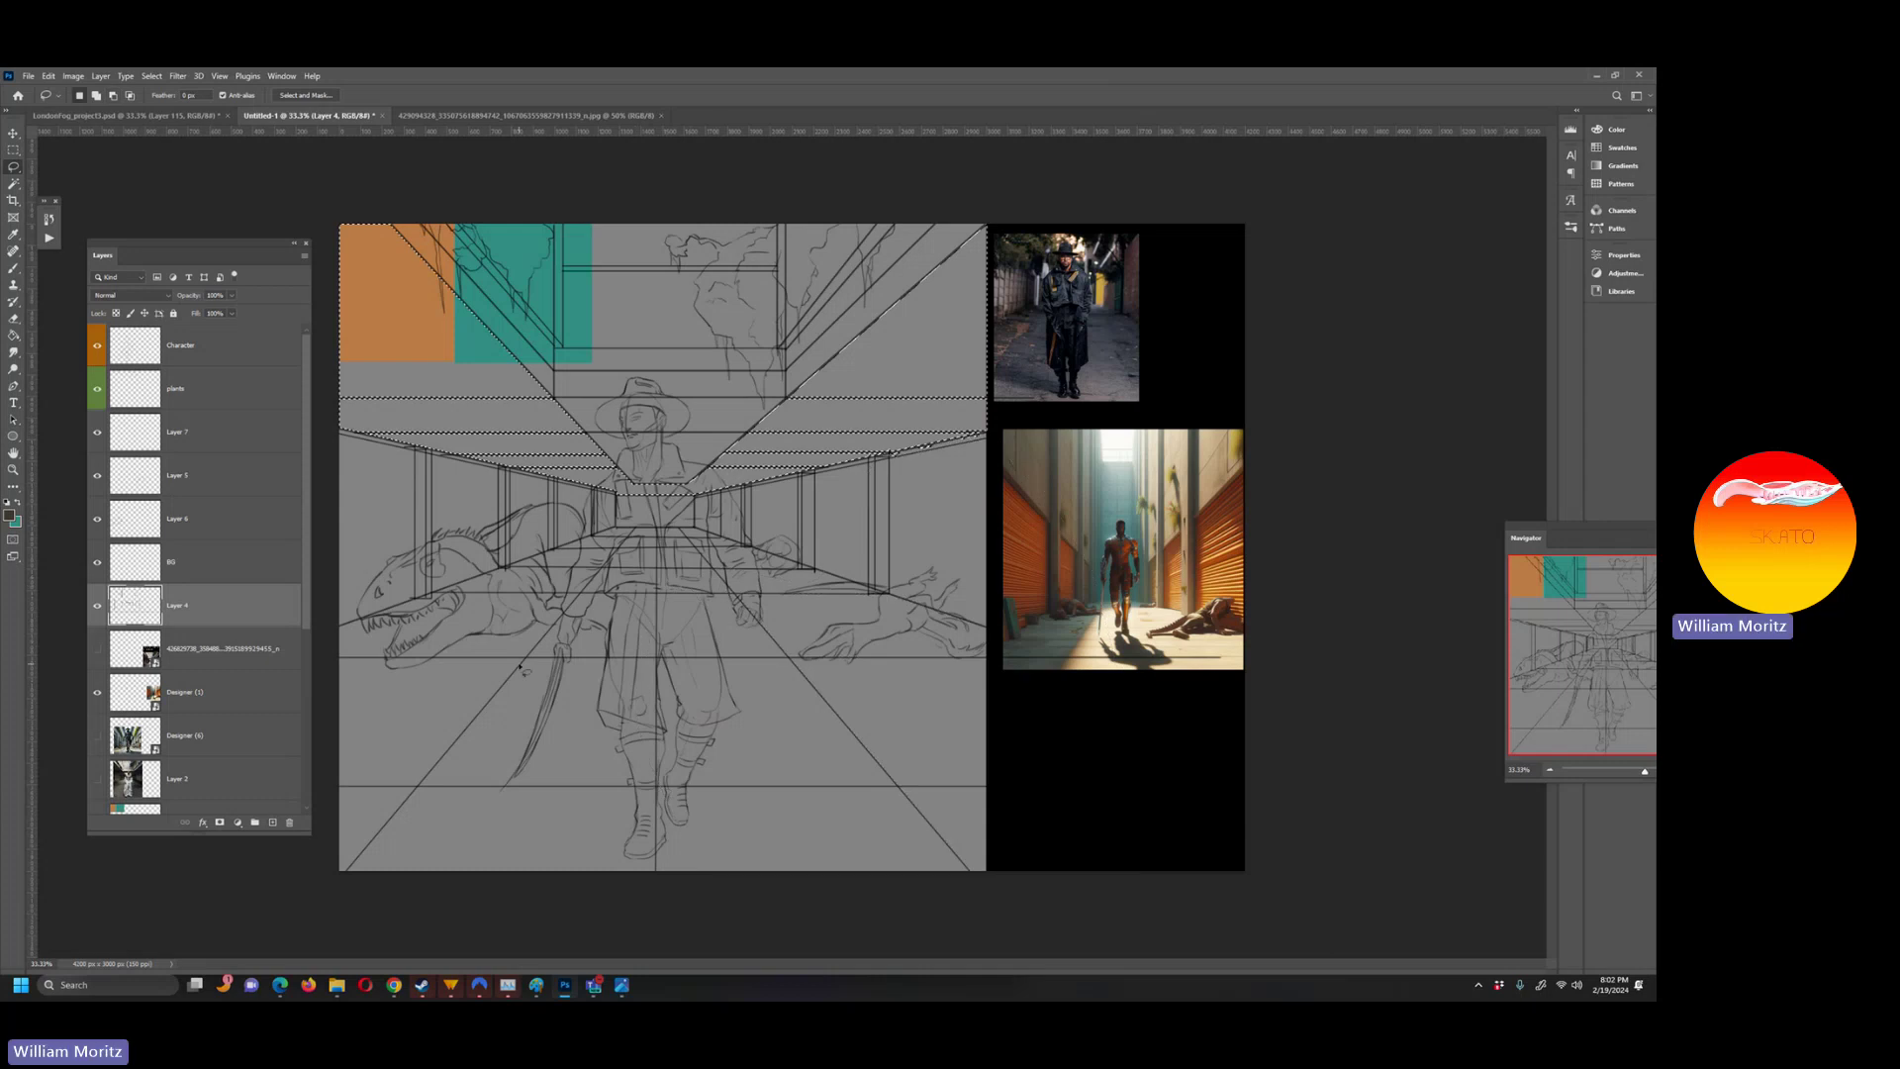
# - Expand the ceiling selection to cover the perspective lines between its regions
pyautogui.click(152, 77)
pyautogui.moveTo(213, 271)
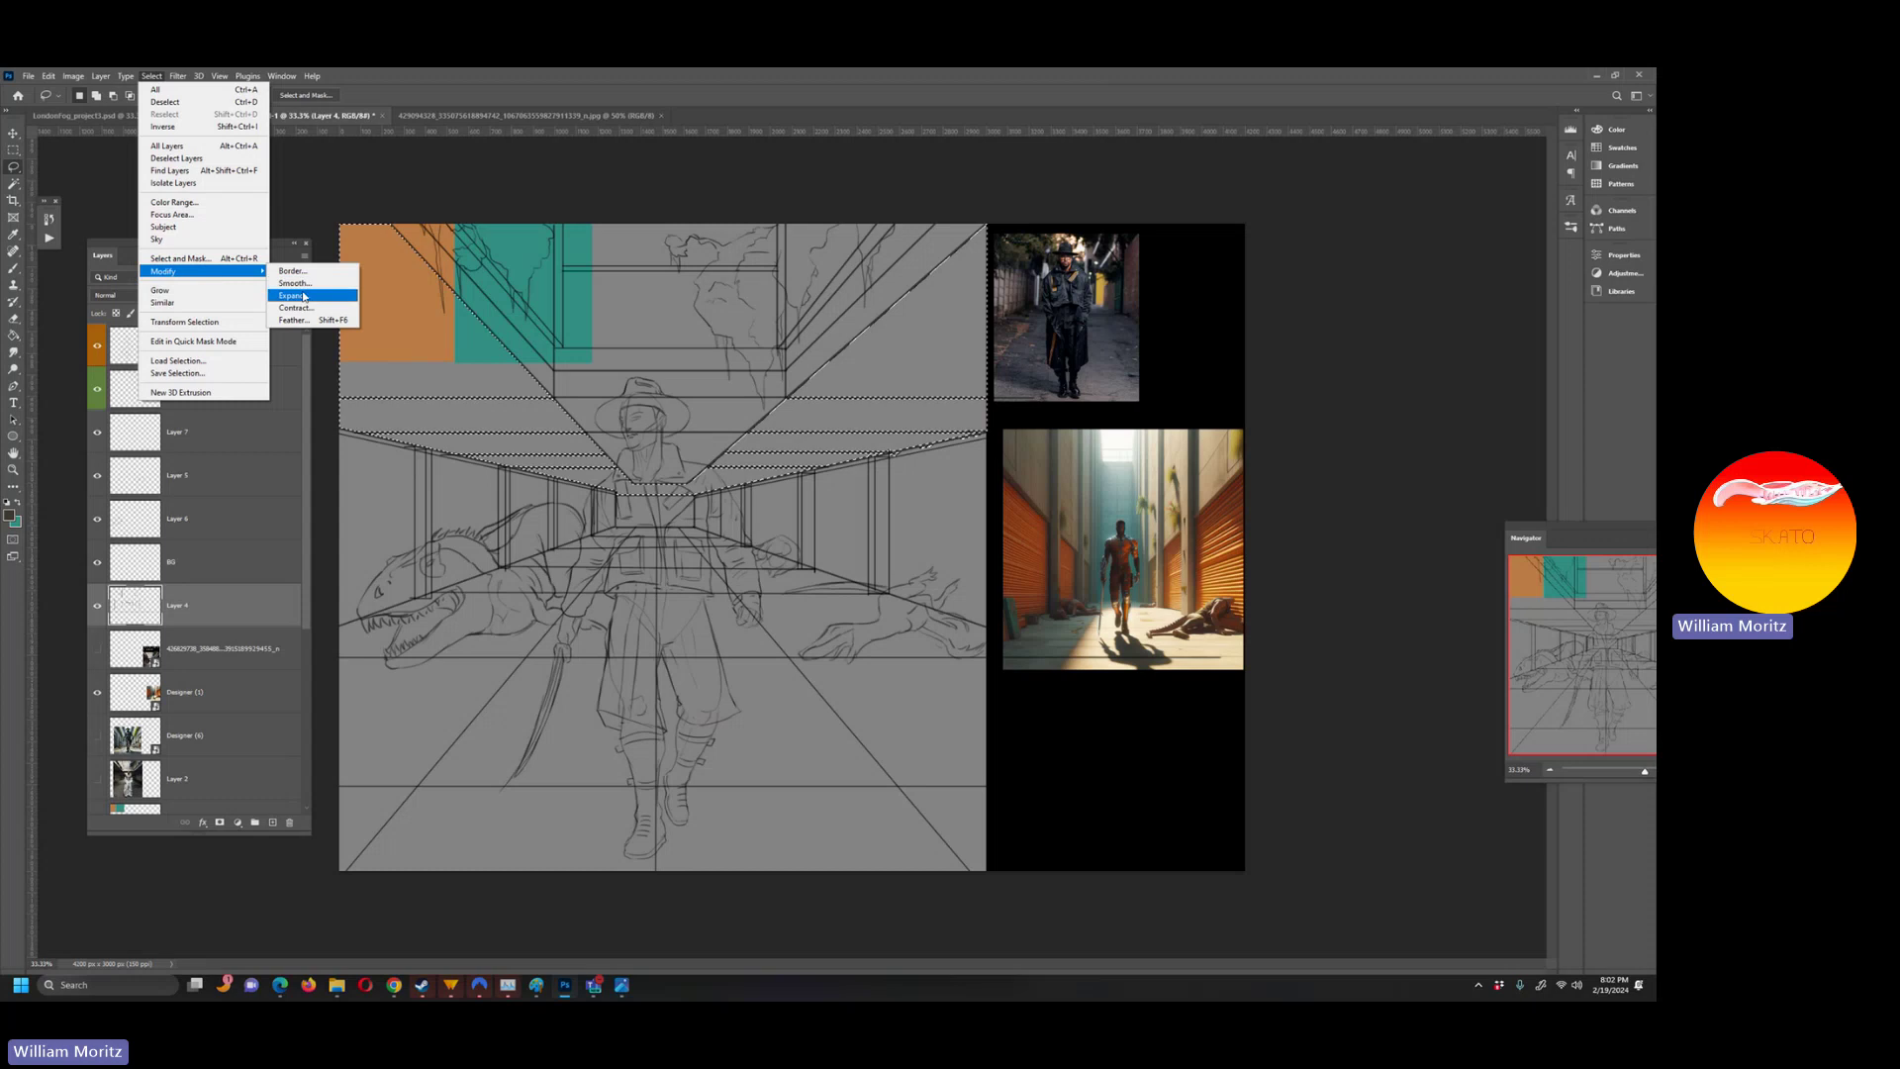
pyautogui.click(304, 295)
pyautogui.press('Return')
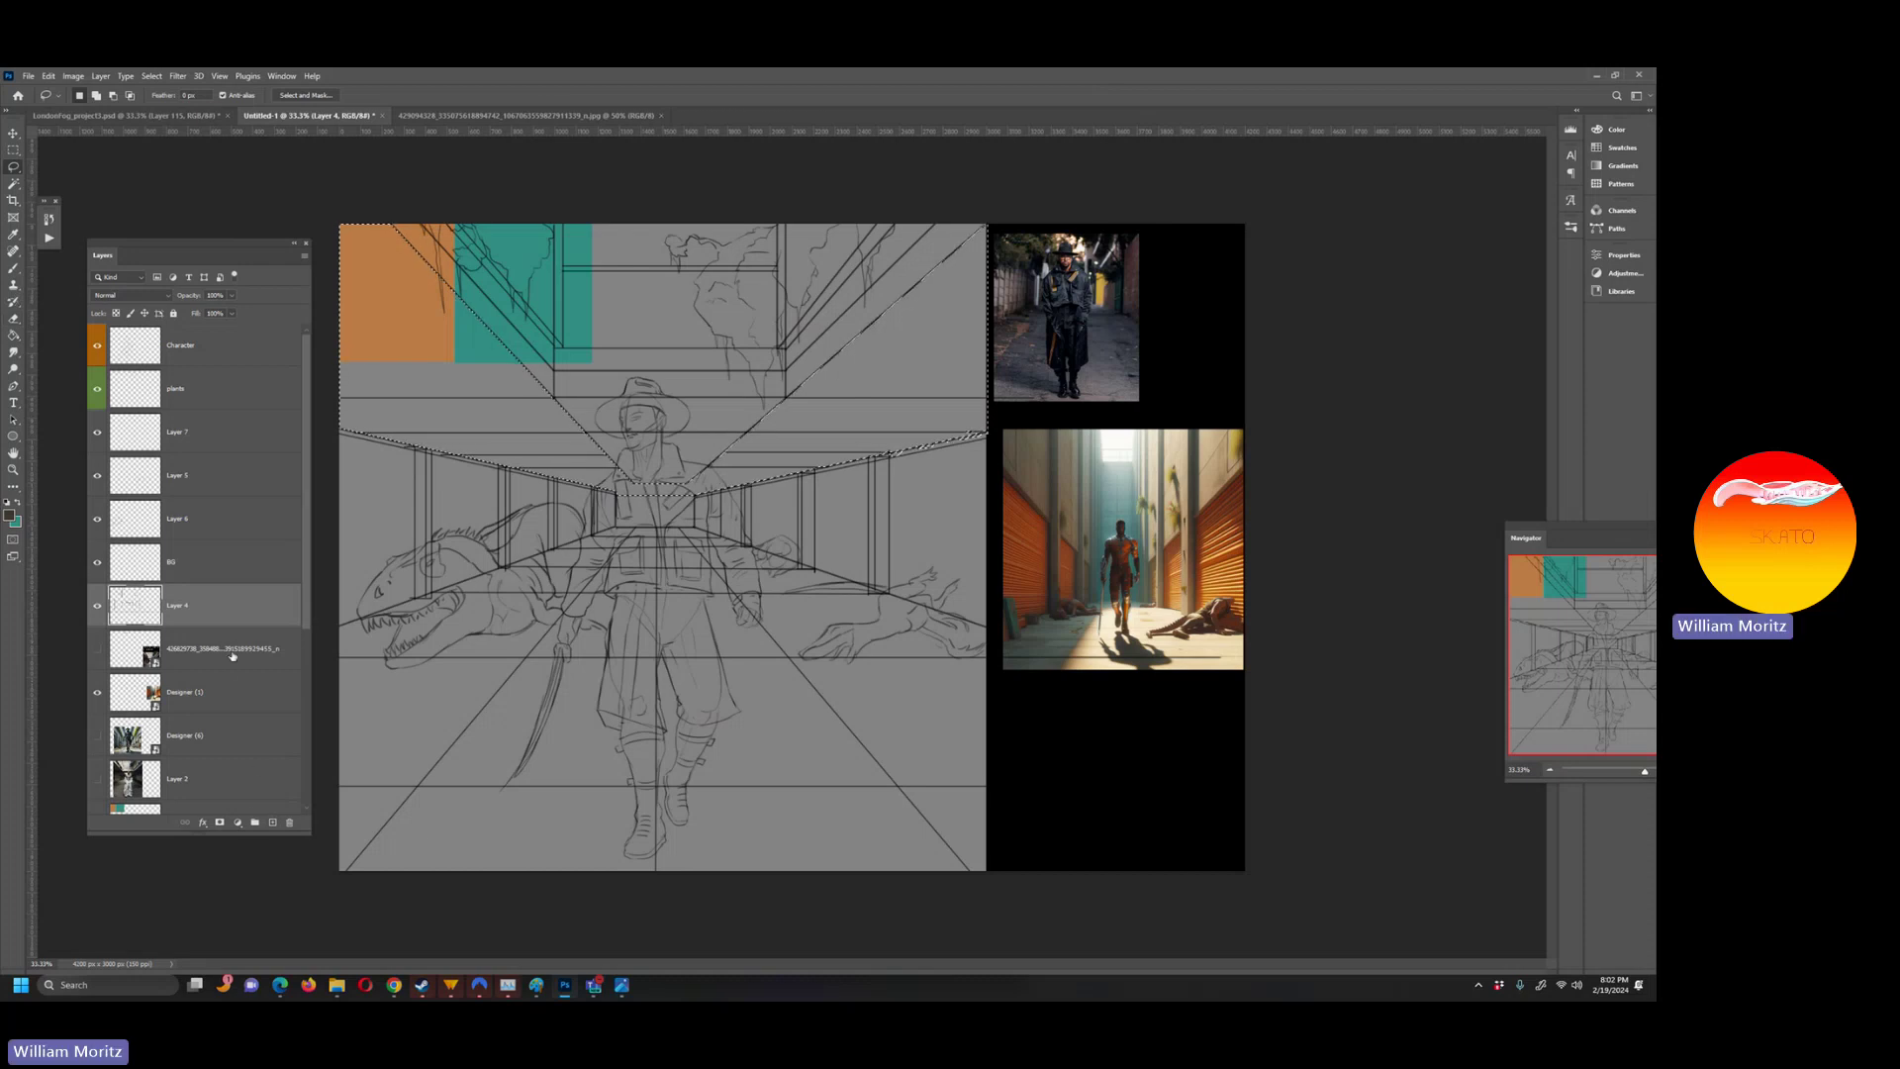
# - Add a new layer below Layer 4, fill the selected ceiling with the dark brown and deselect
pyautogui.click(272, 823)
pyautogui.click(13, 335)
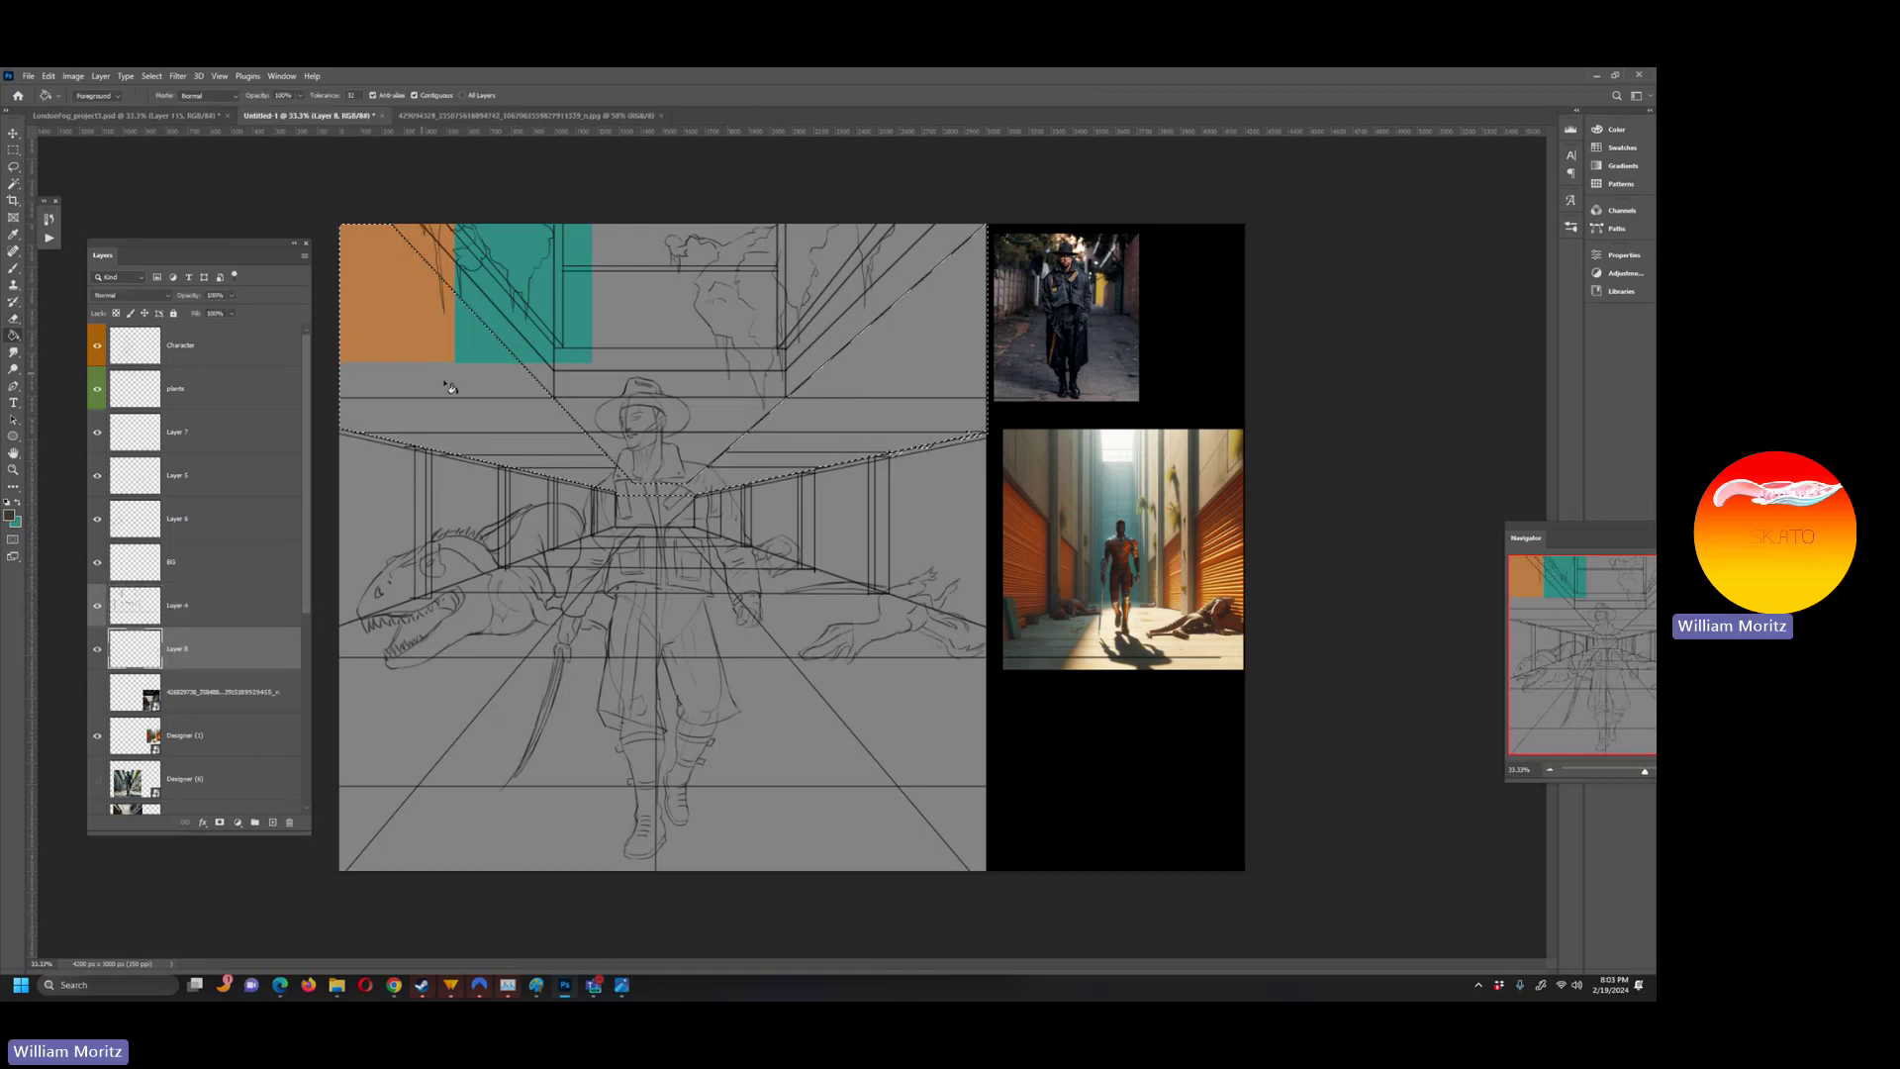
pyautogui.click(448, 388)
pyautogui.click(13, 168)
pyautogui.hotkey('ctrl', 'd')
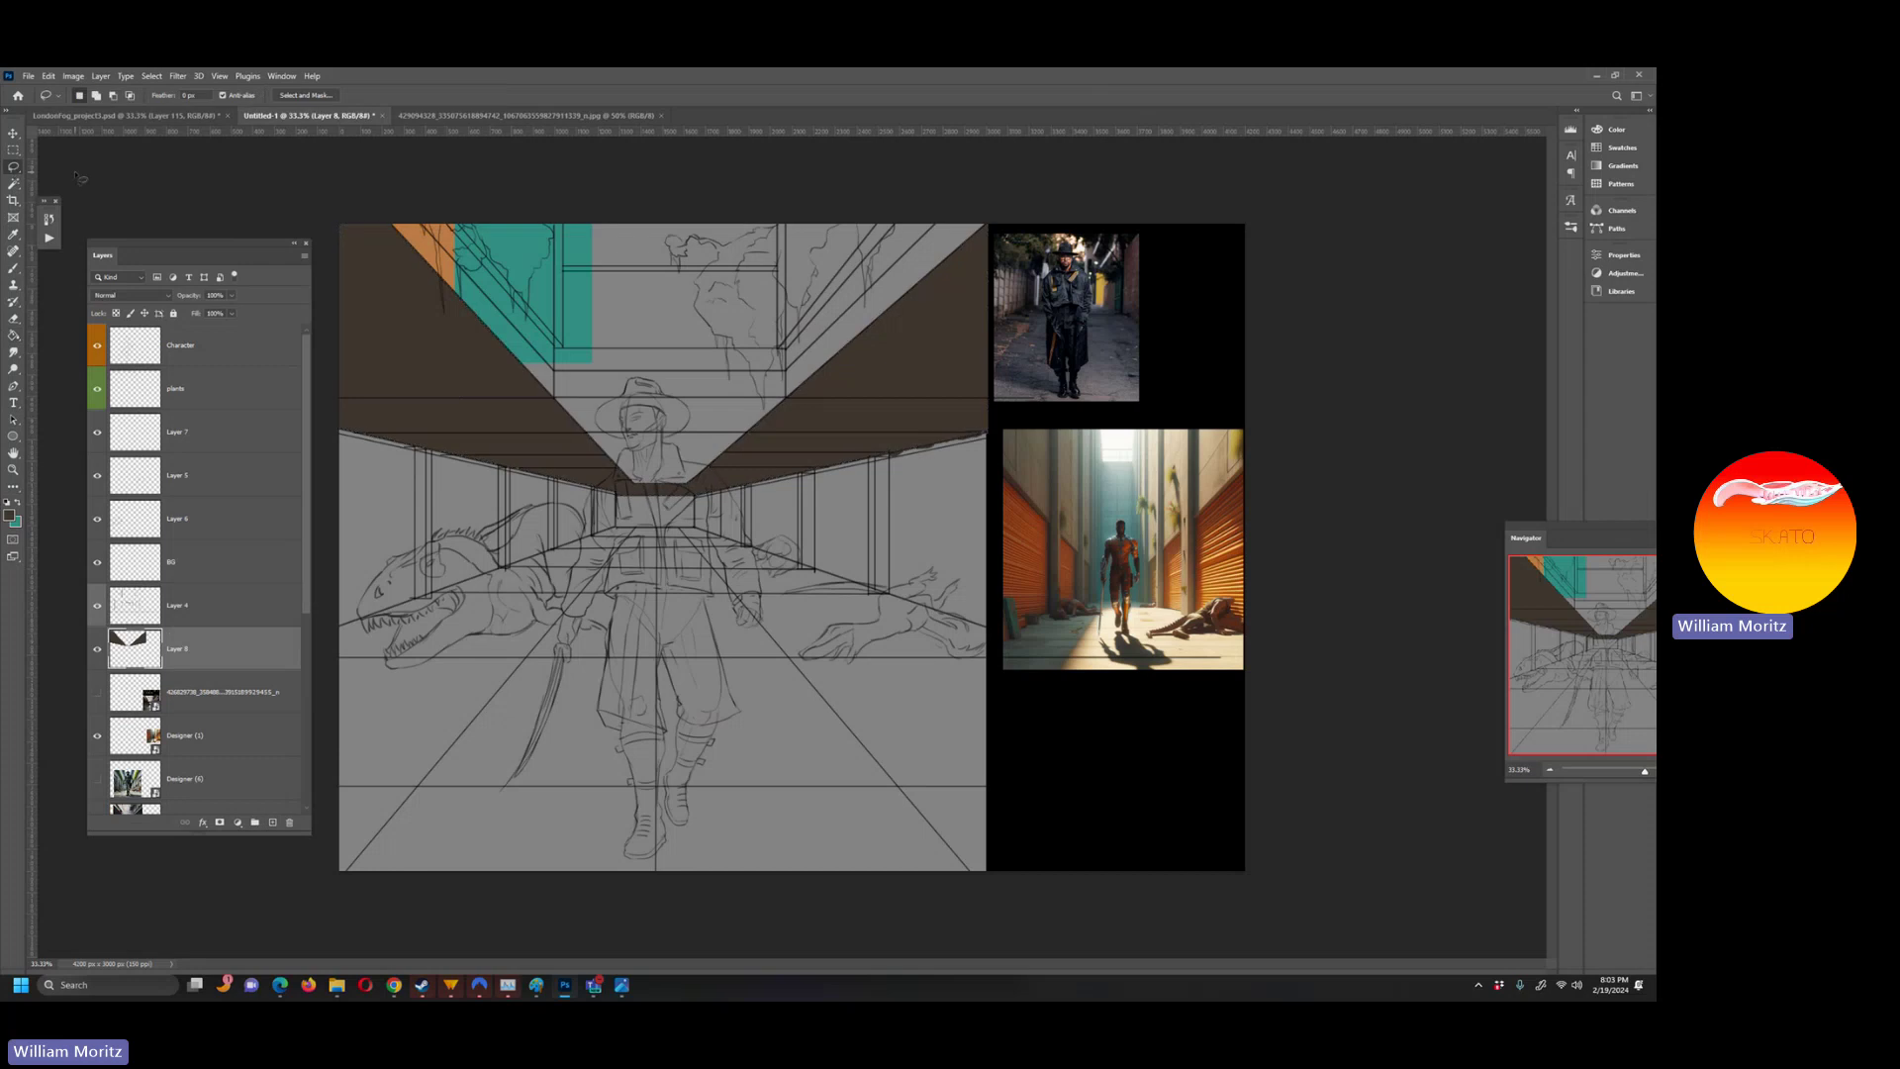
# - Apply a red Color Overlay to the perspective lines on Layer 4
pyautogui.doubleClick(236, 613)
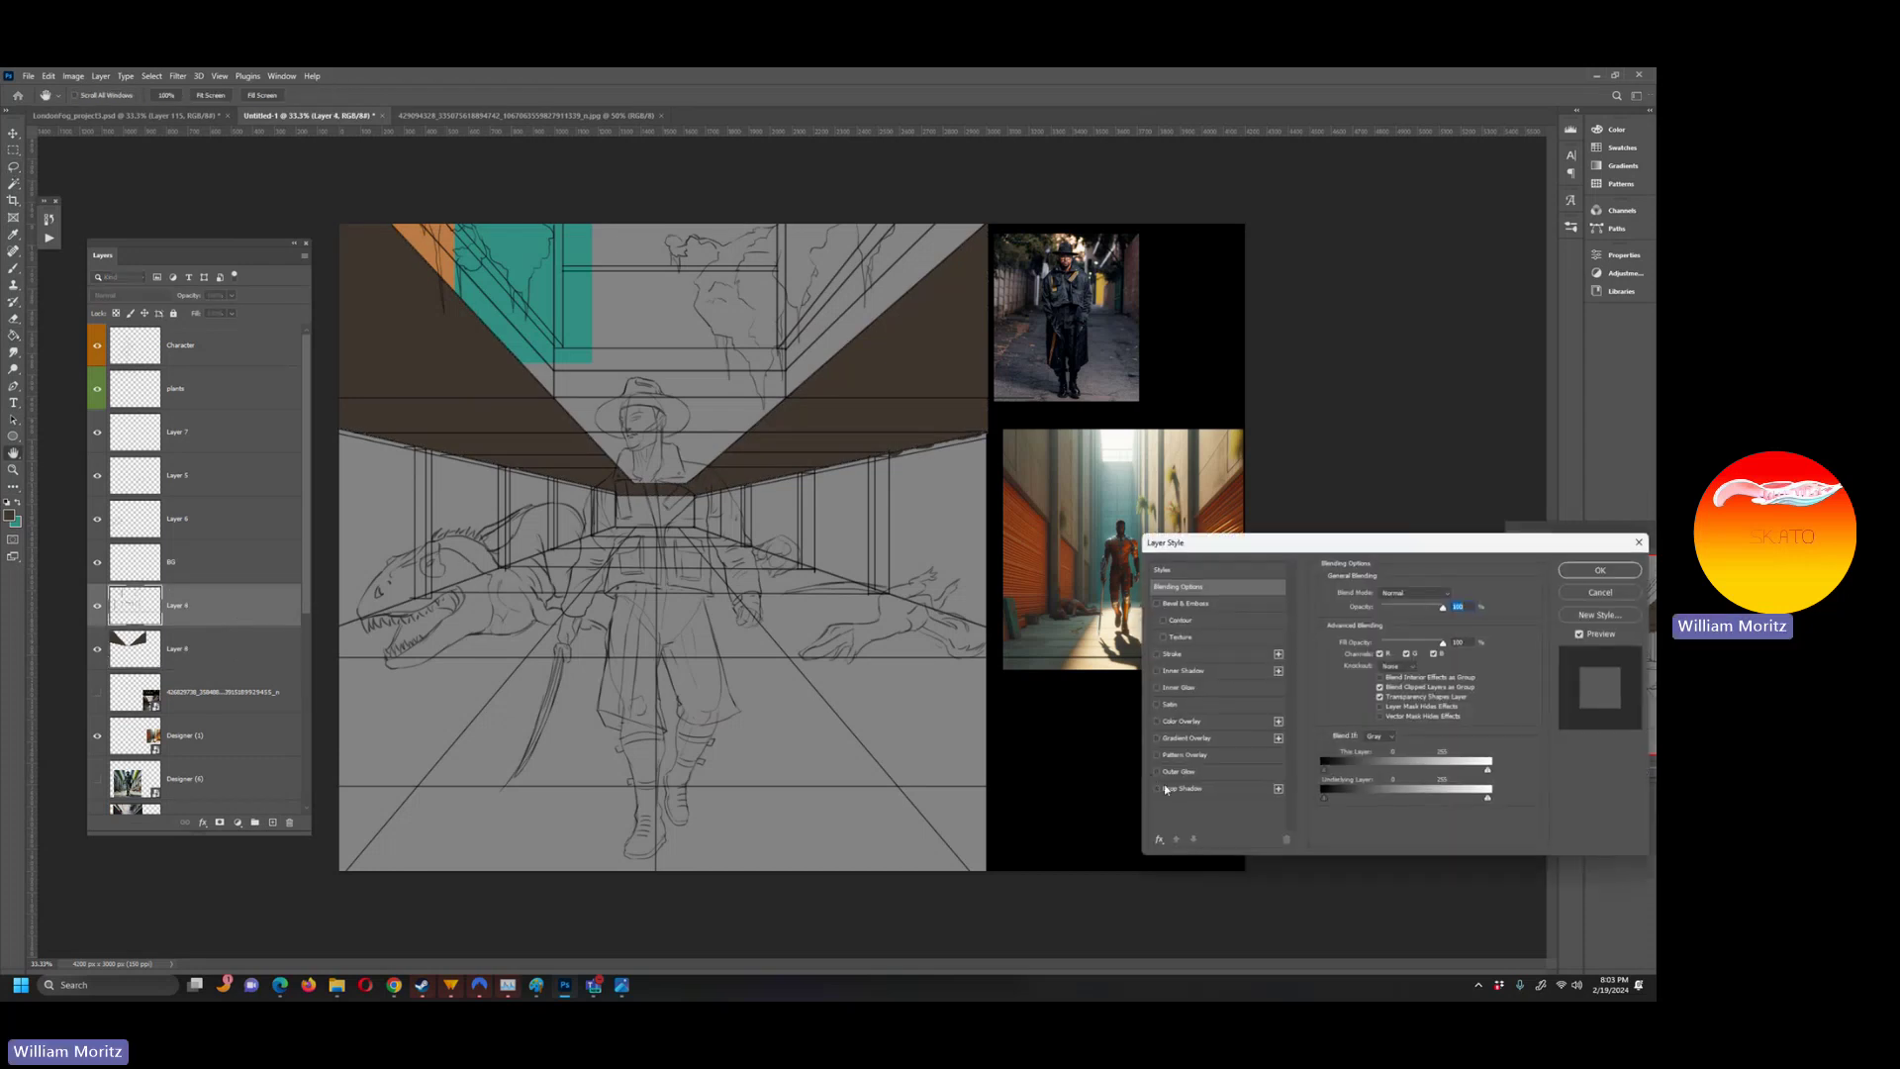
pyautogui.click(1601, 592)
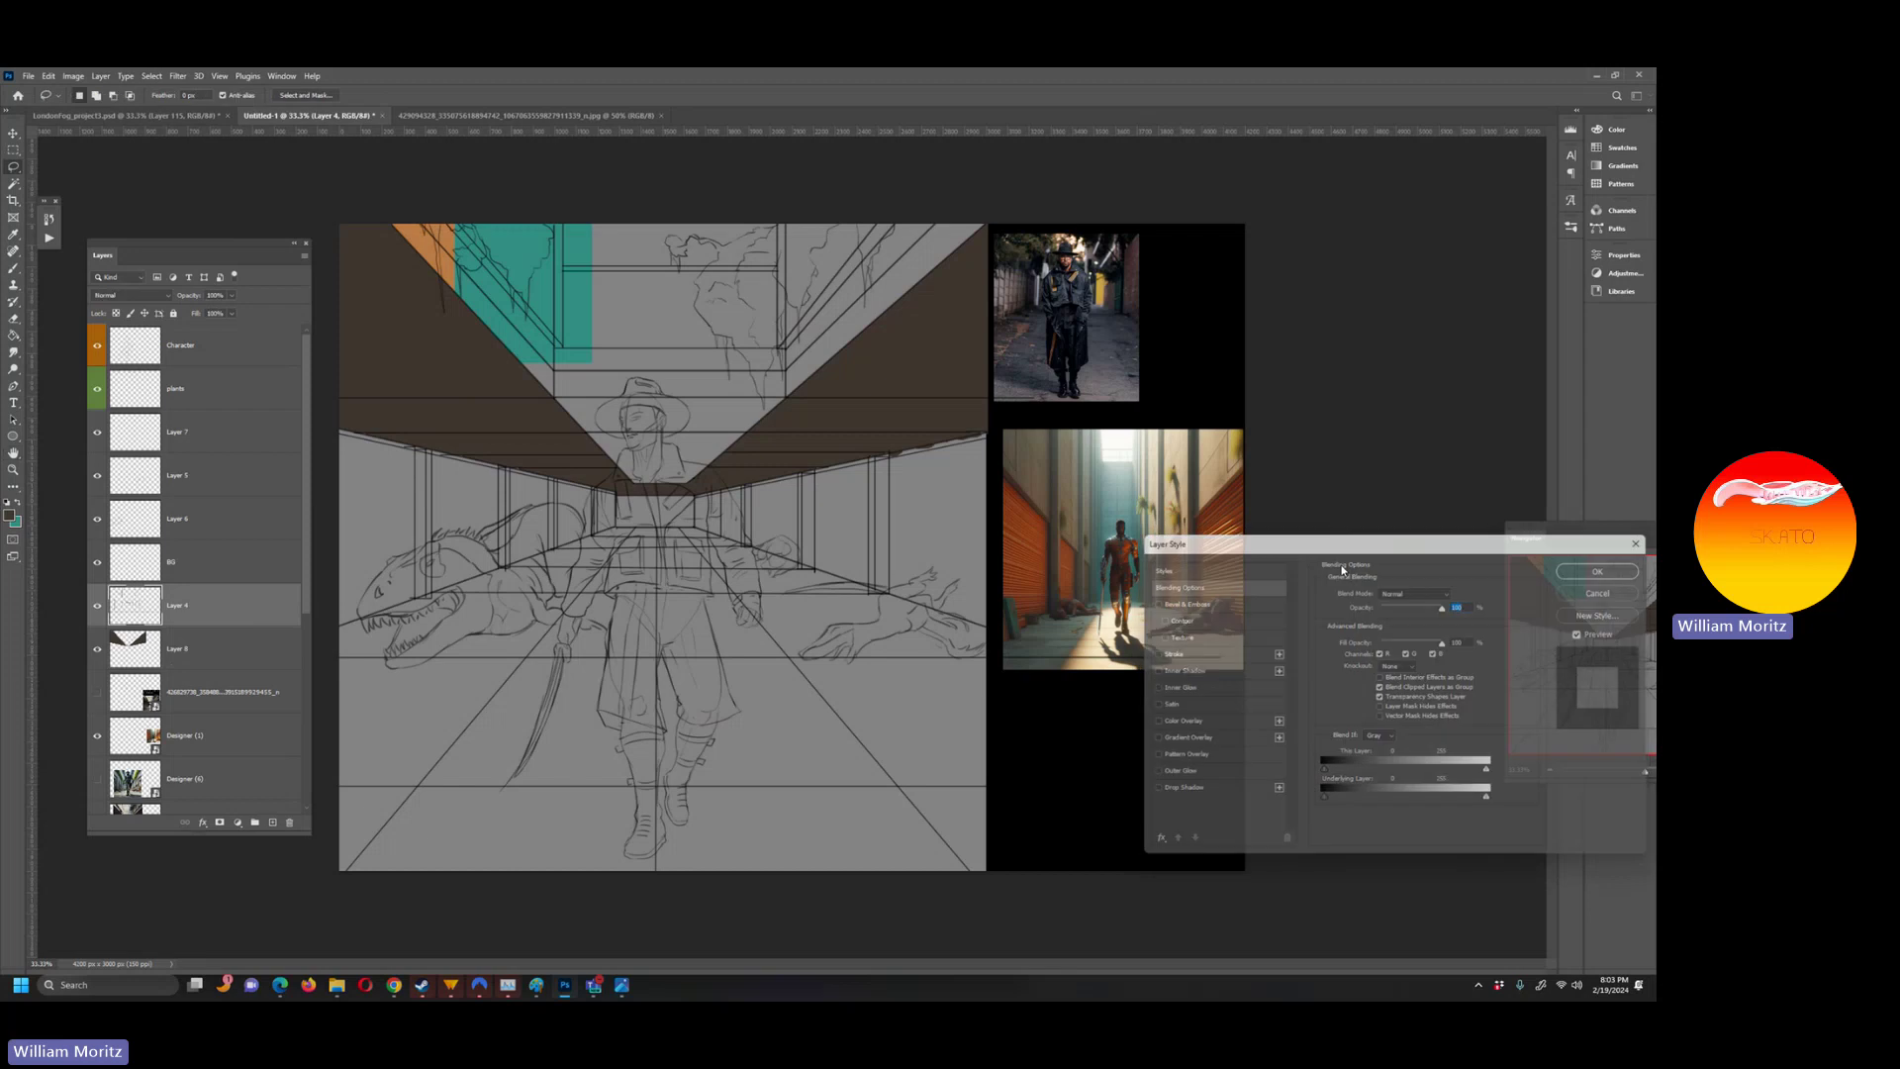
pyautogui.doubleClick(222, 603)
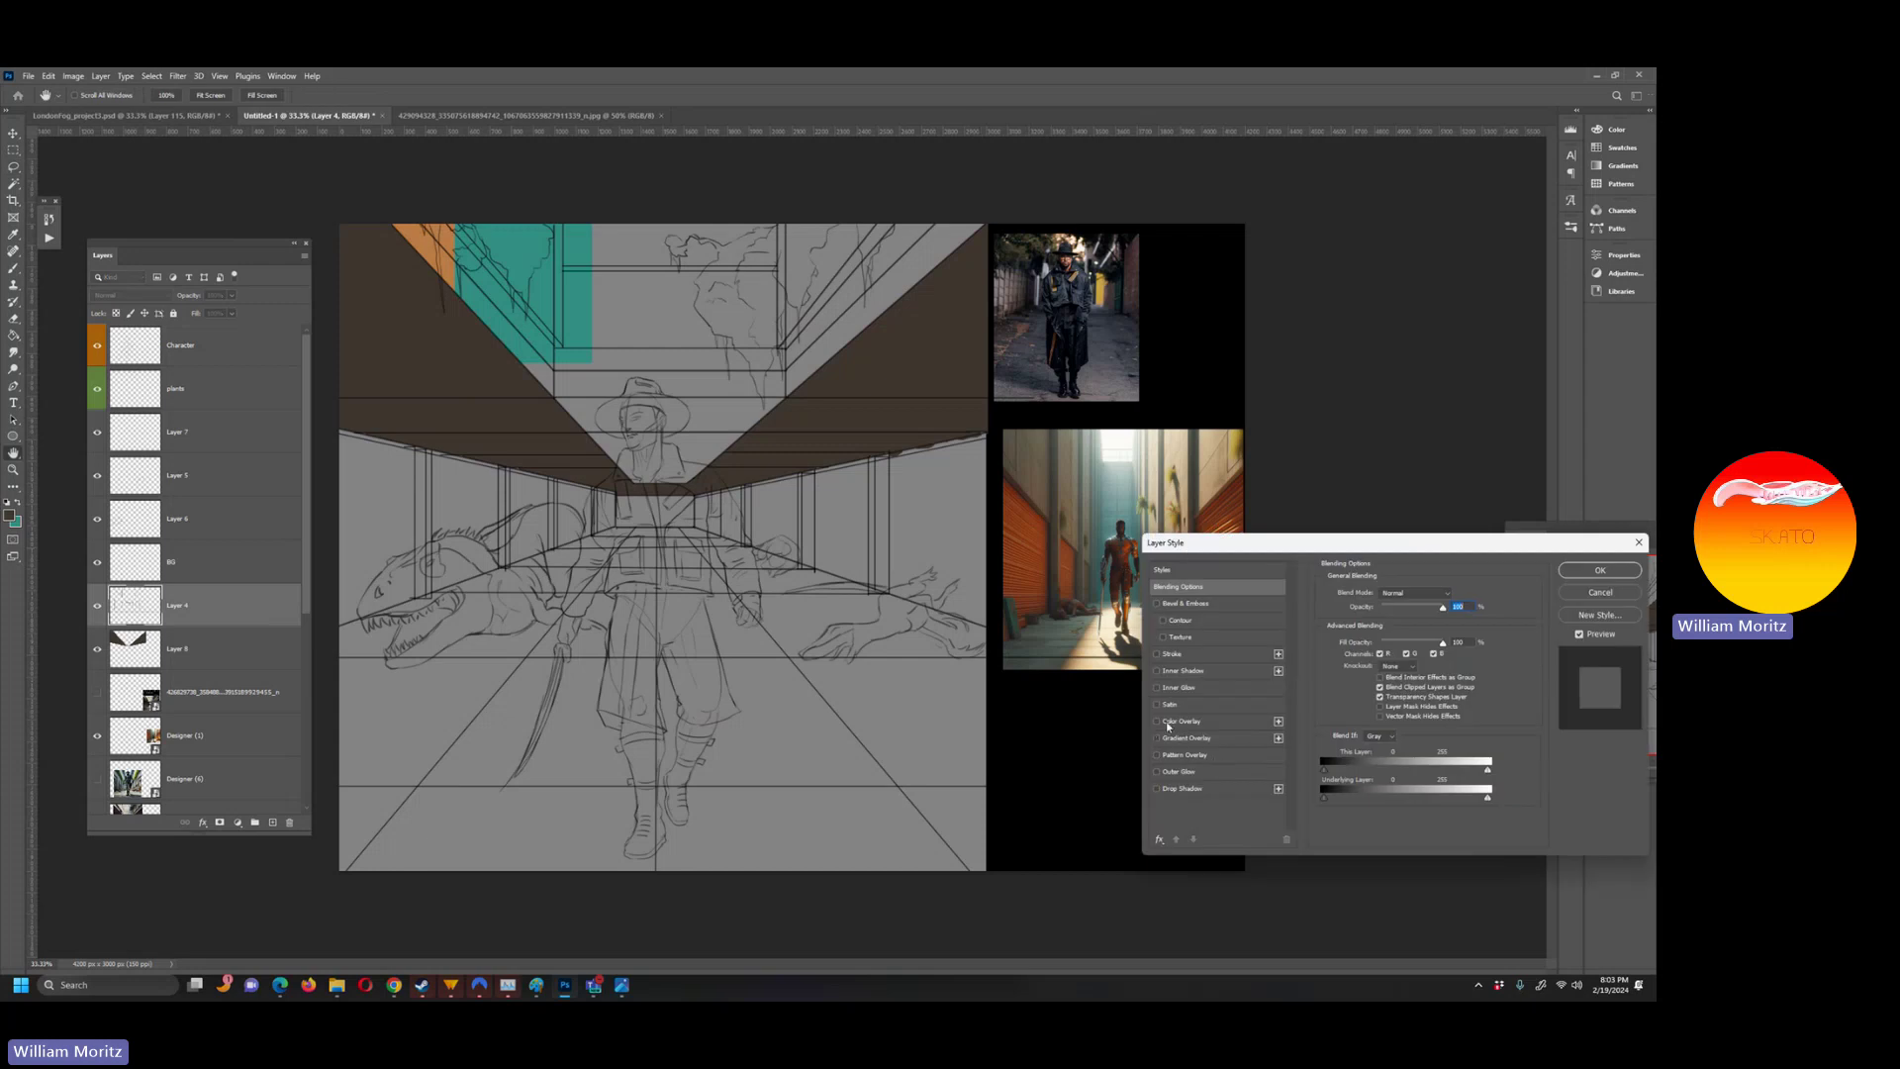
pyautogui.click(1200, 723)
pyautogui.click(1457, 595)
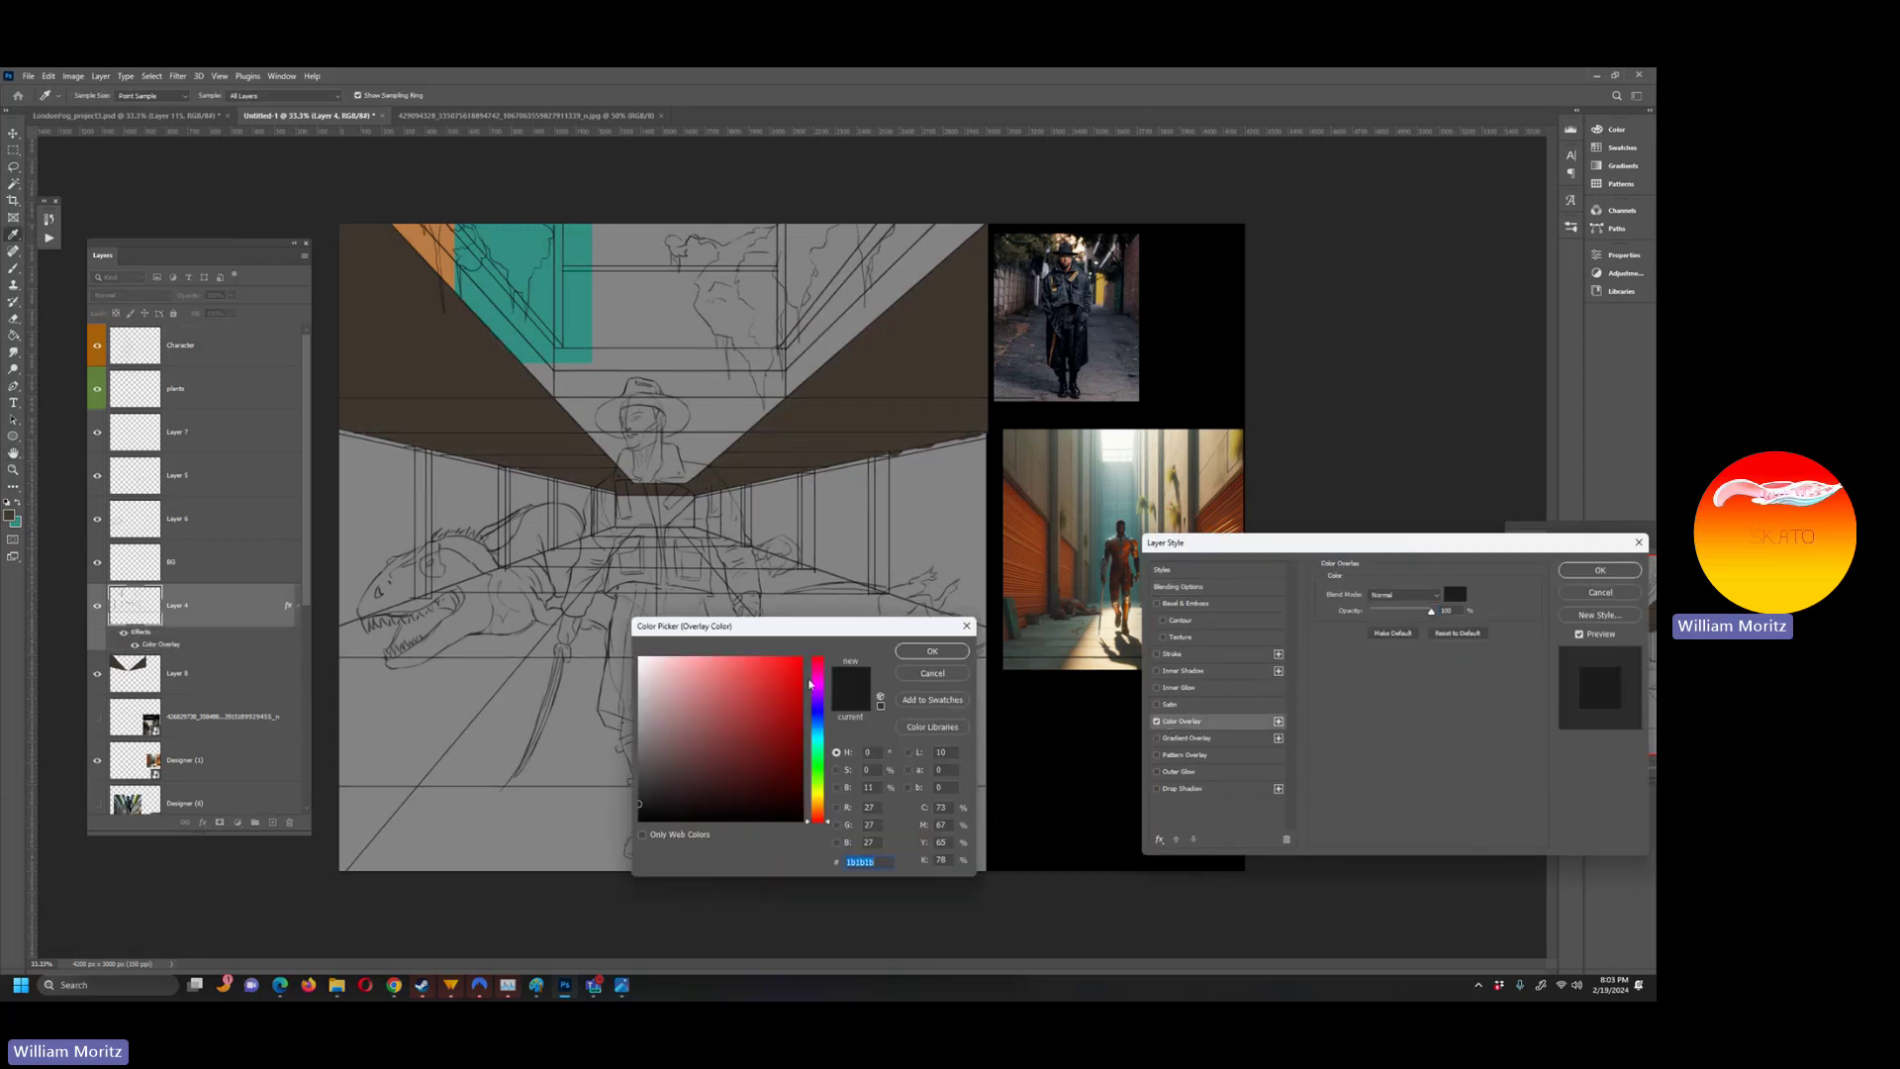
pyautogui.click(818, 679)
pyautogui.click(760, 674)
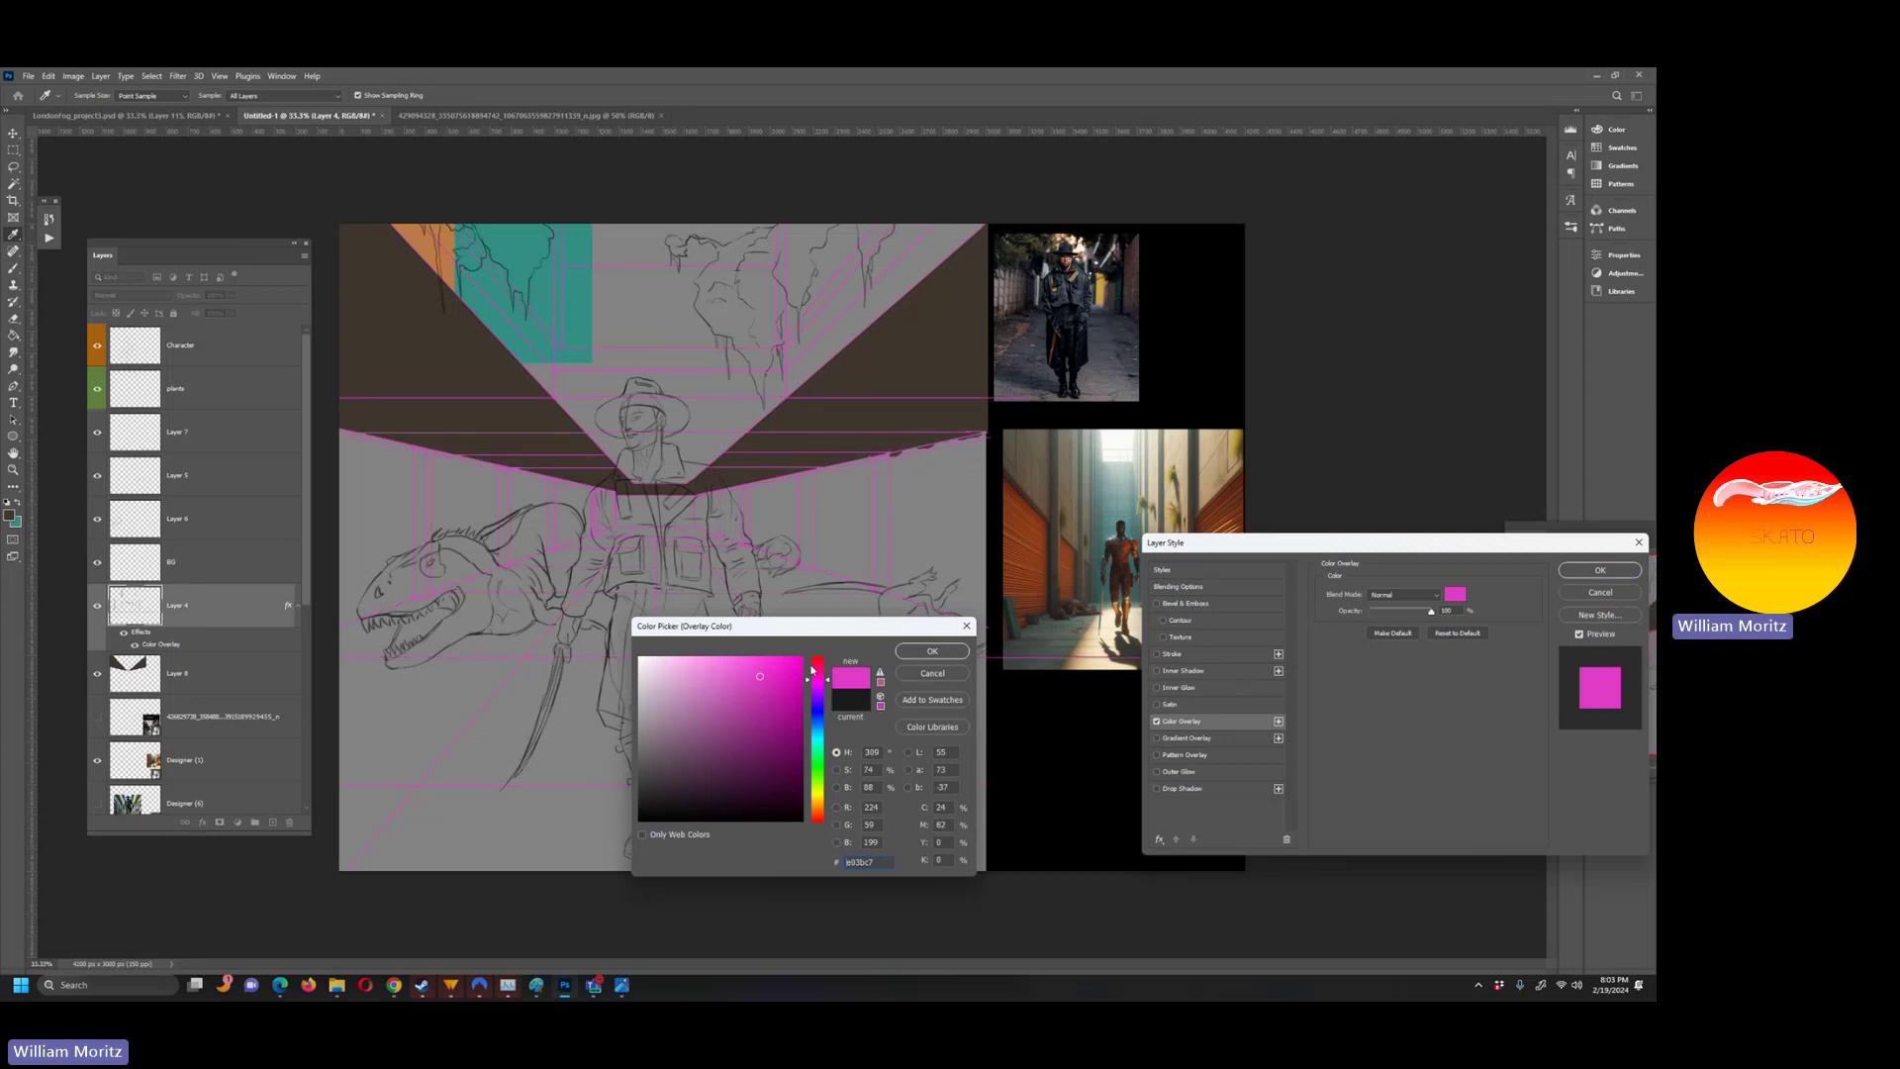
pyautogui.moveTo(811, 670); pyautogui.dragTo(817, 659)
pyautogui.click(913, 651)
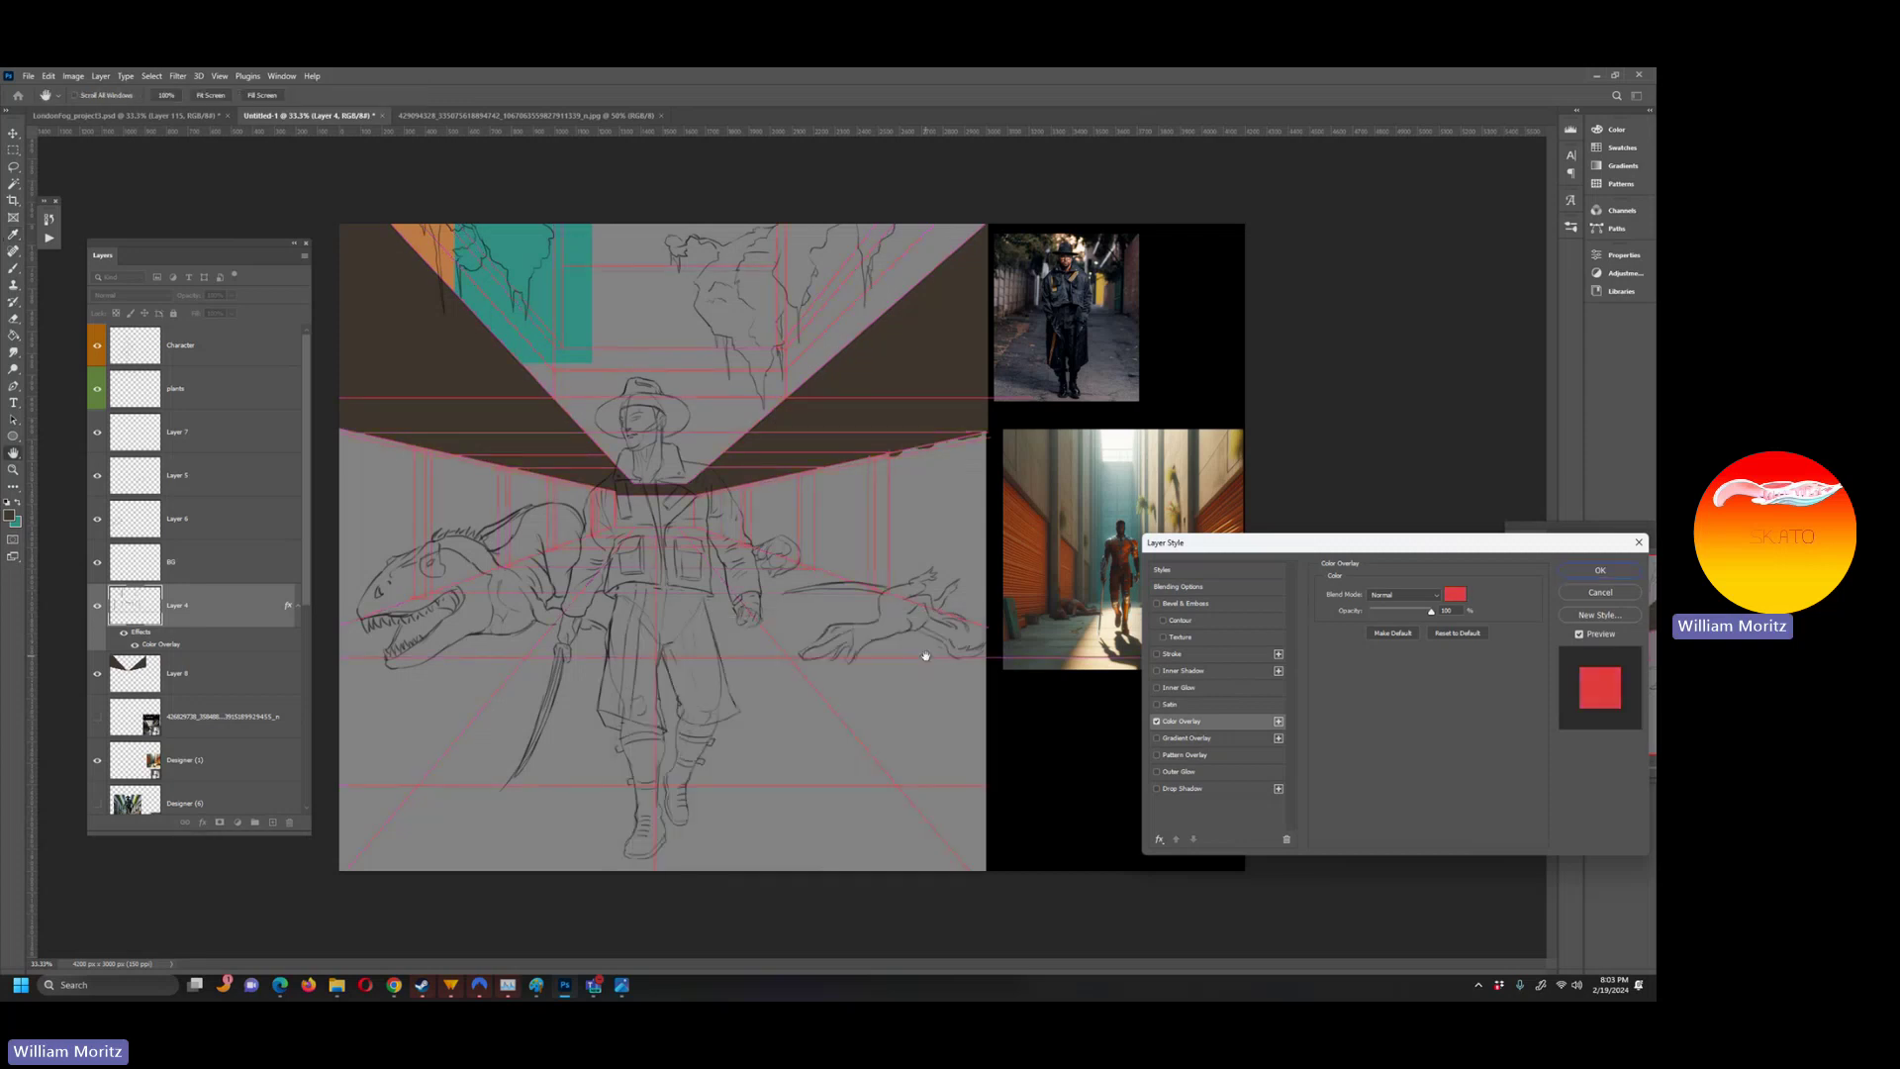
pyautogui.click(1598, 572)
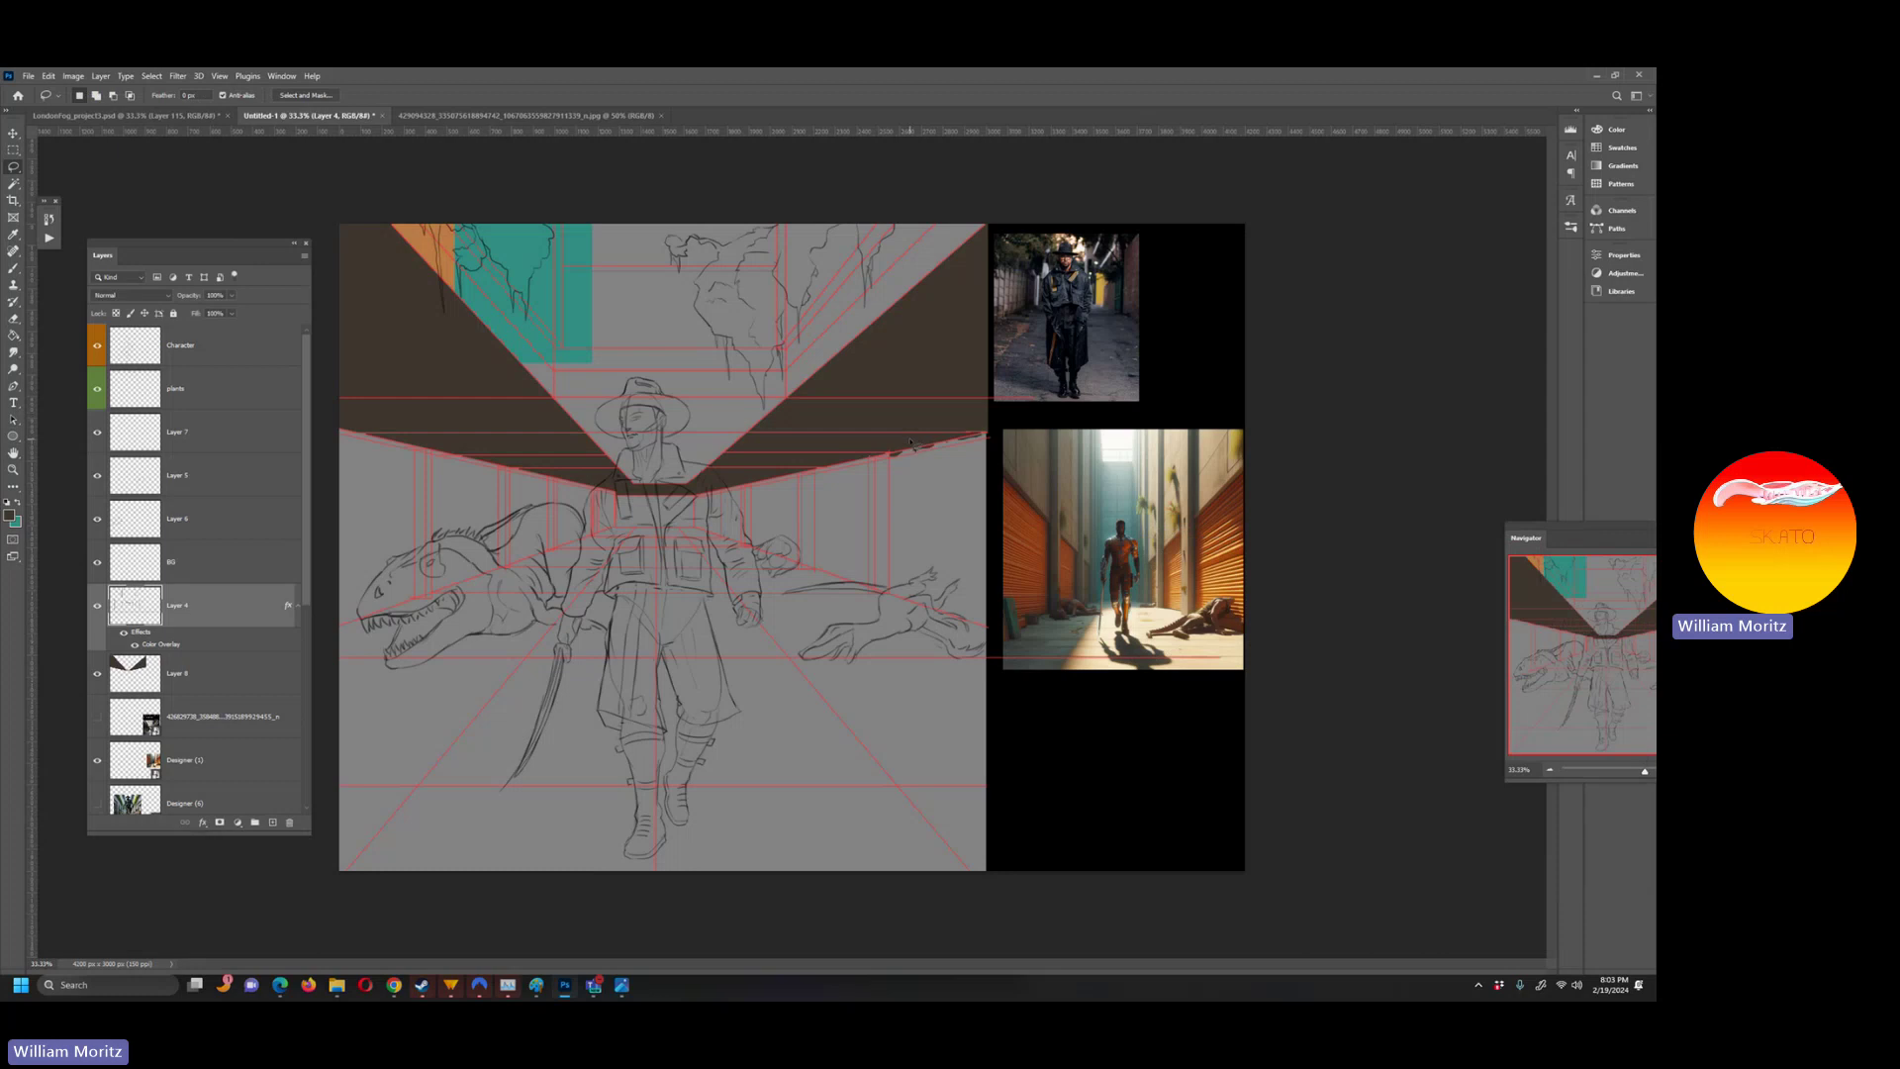
# - Briefly show the phone-screenshot corridor reference and check the perspective-line and ceiling layers against it, leaving the reference hidden
pyautogui.click(97, 715)
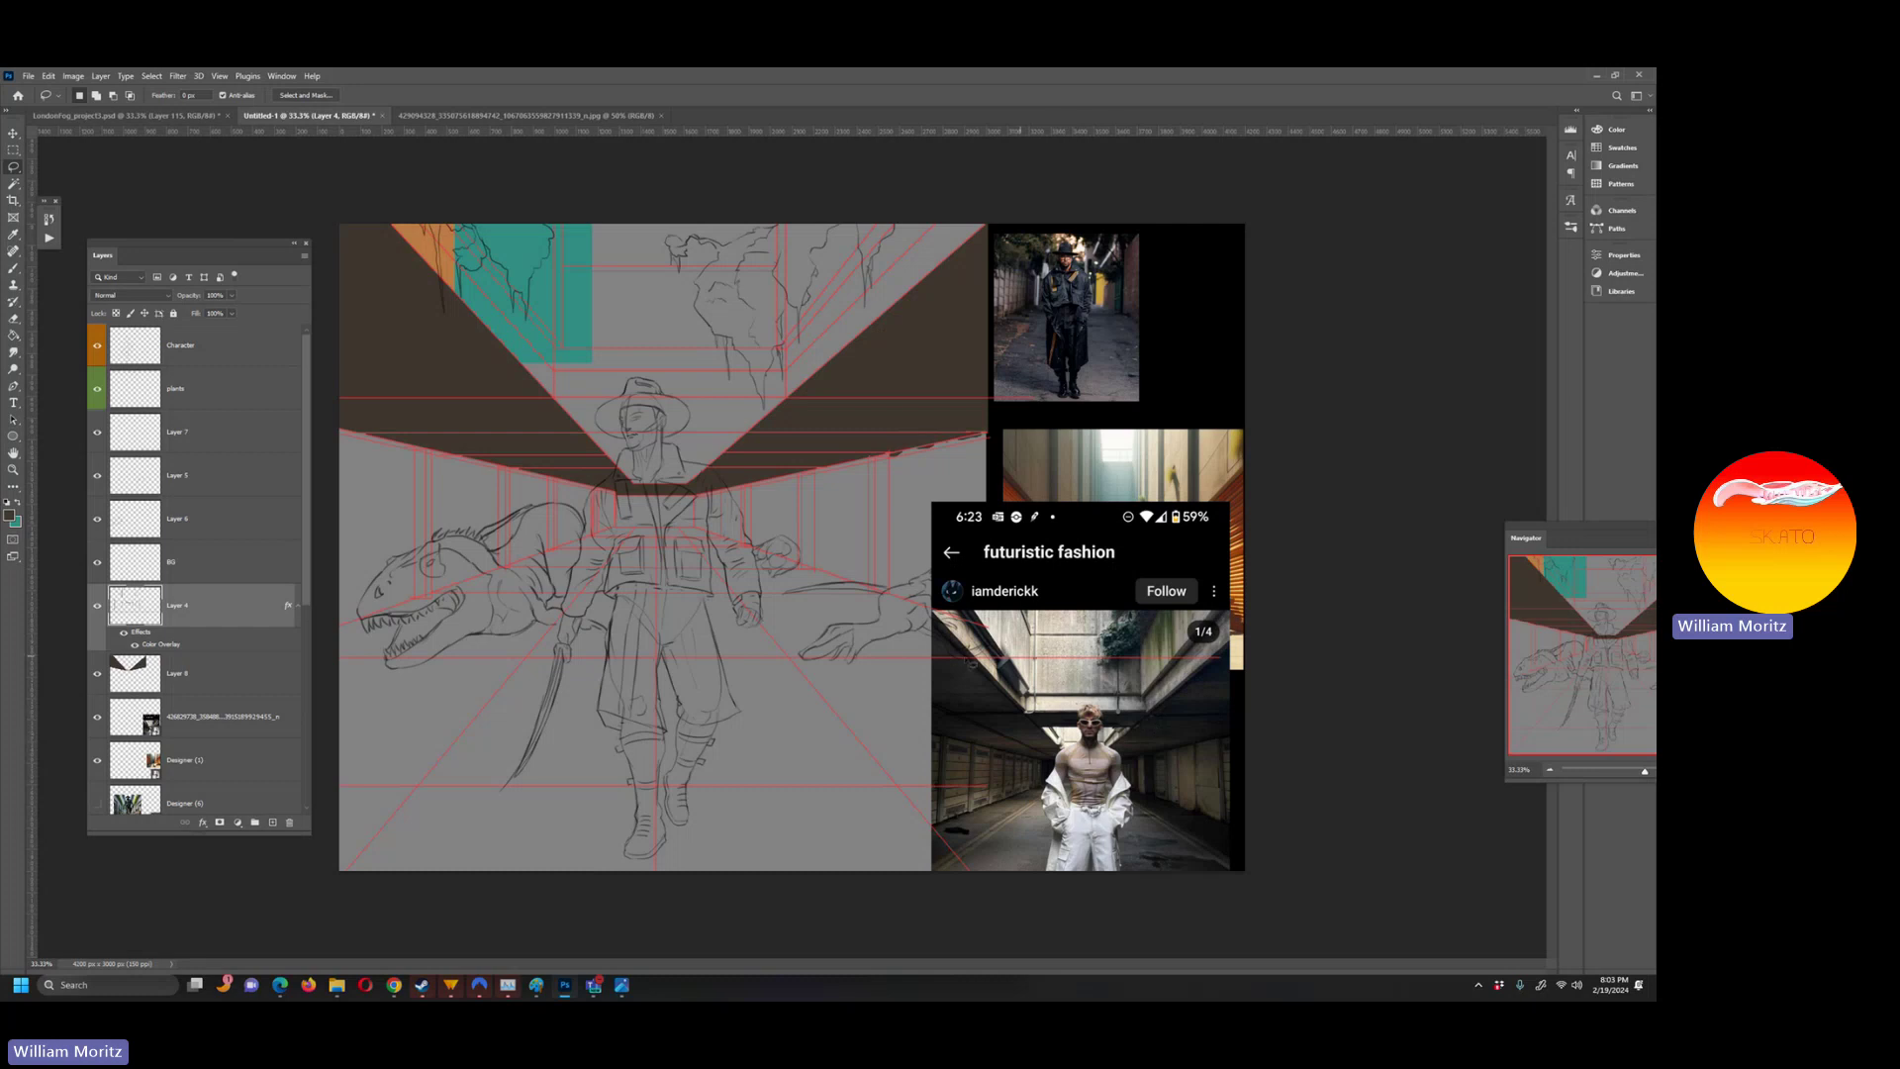
pyautogui.press('1')
pyautogui.click(97, 606)
pyautogui.click(97, 674)
pyautogui.click(97, 674)
pyautogui.click(97, 717)
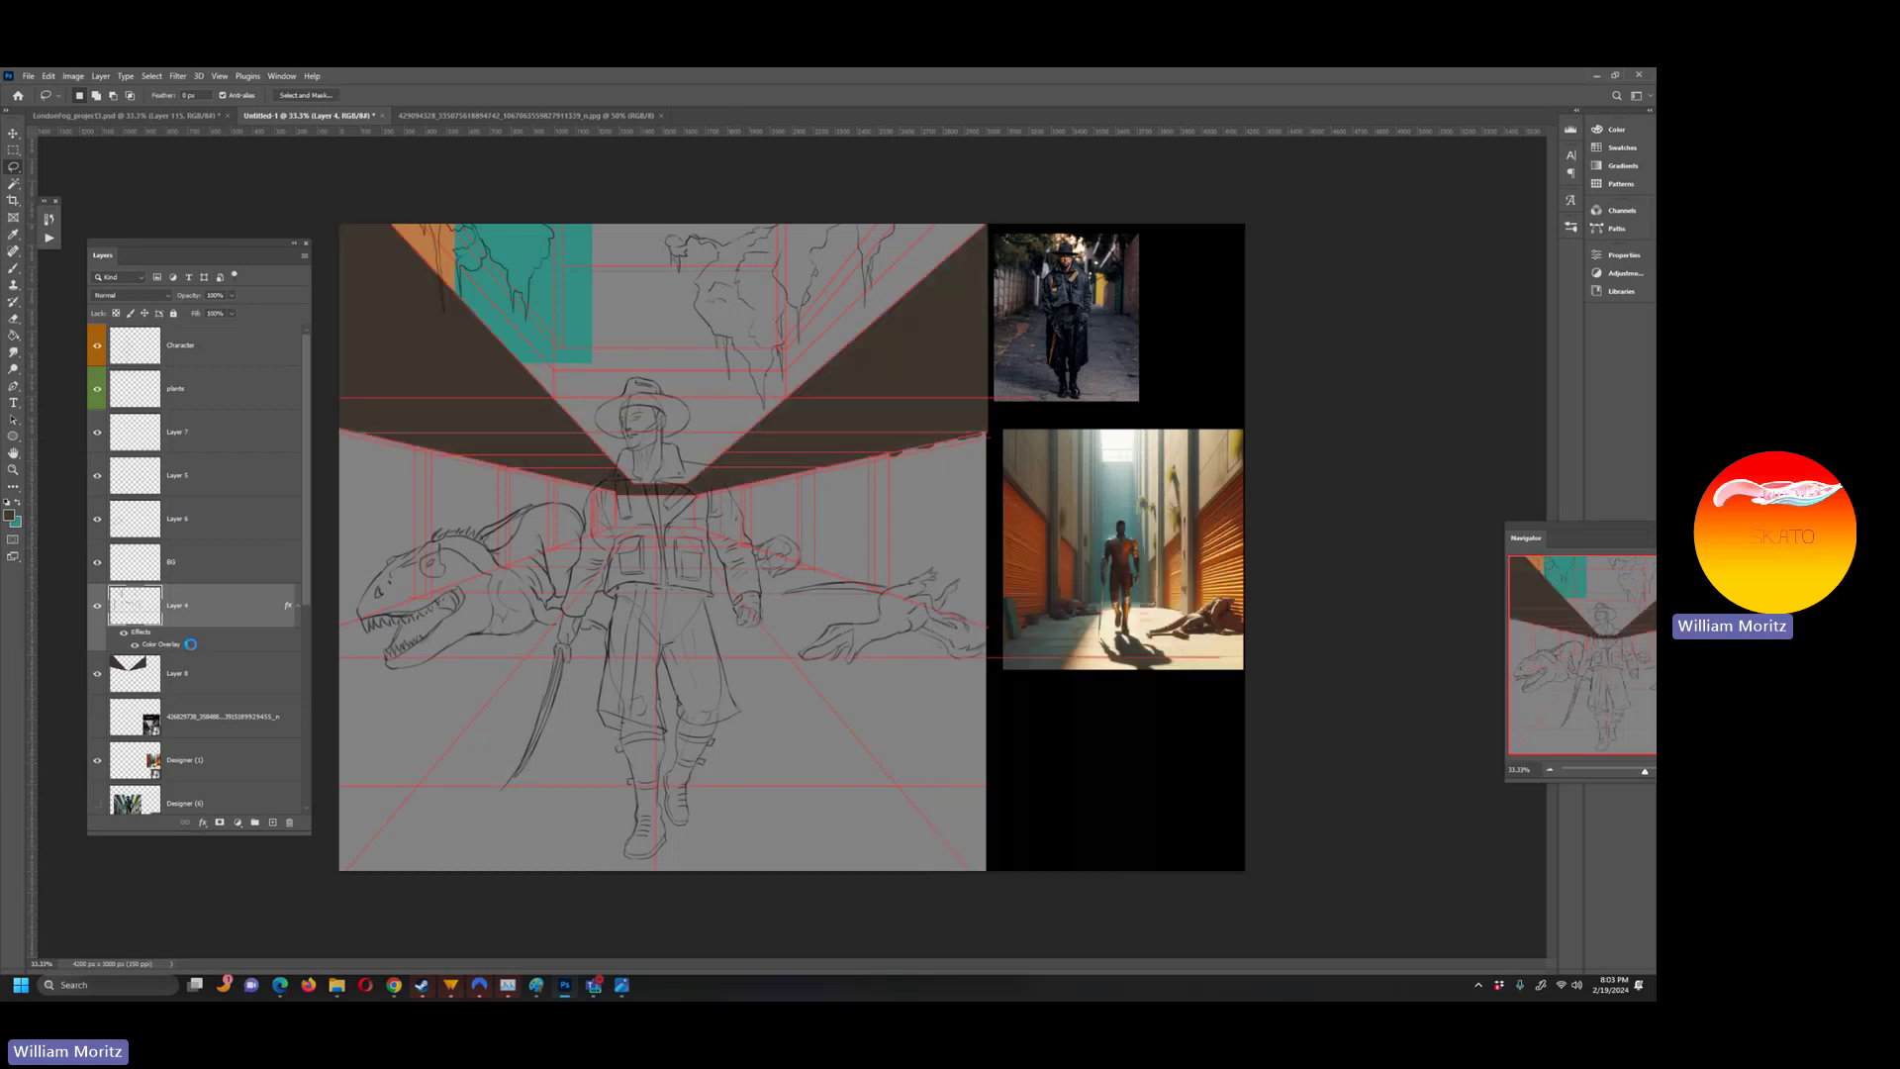
pyautogui.hotkey('ctrl', 's')
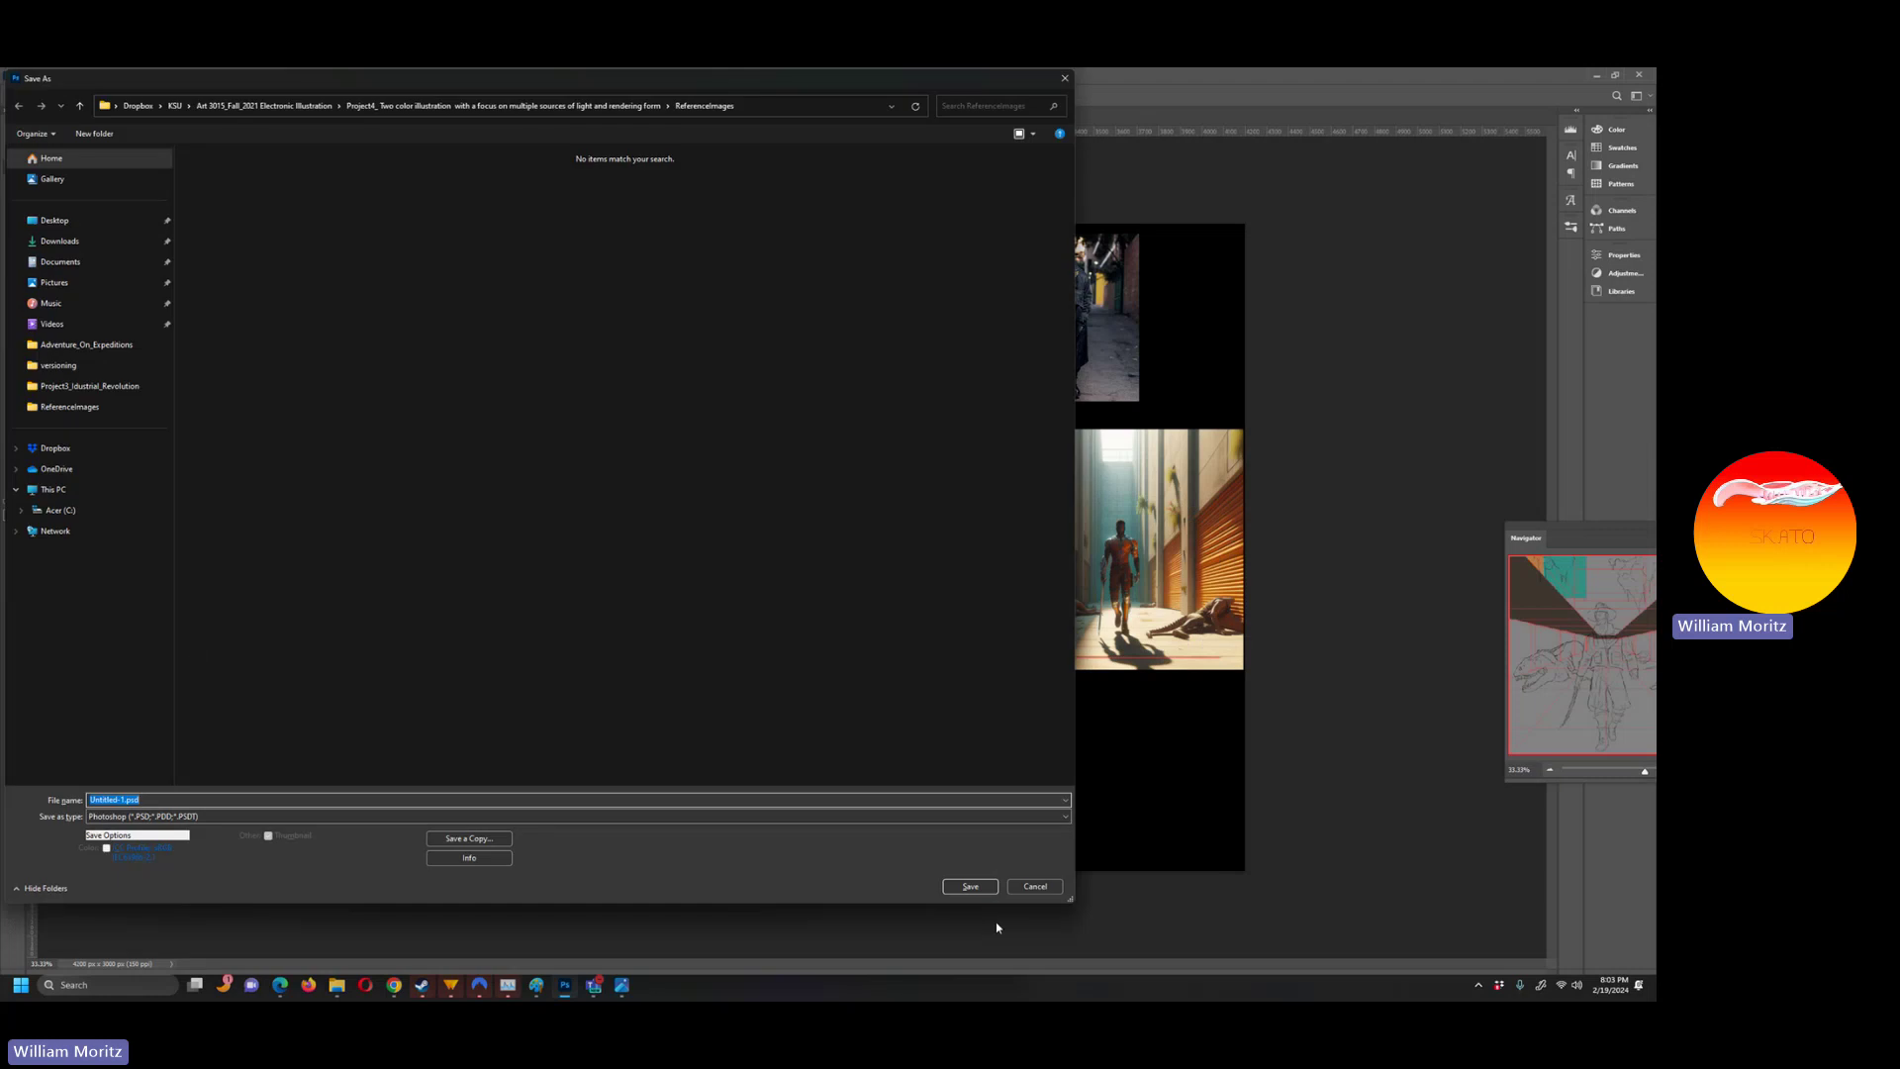
pyautogui.click(1021, 890)
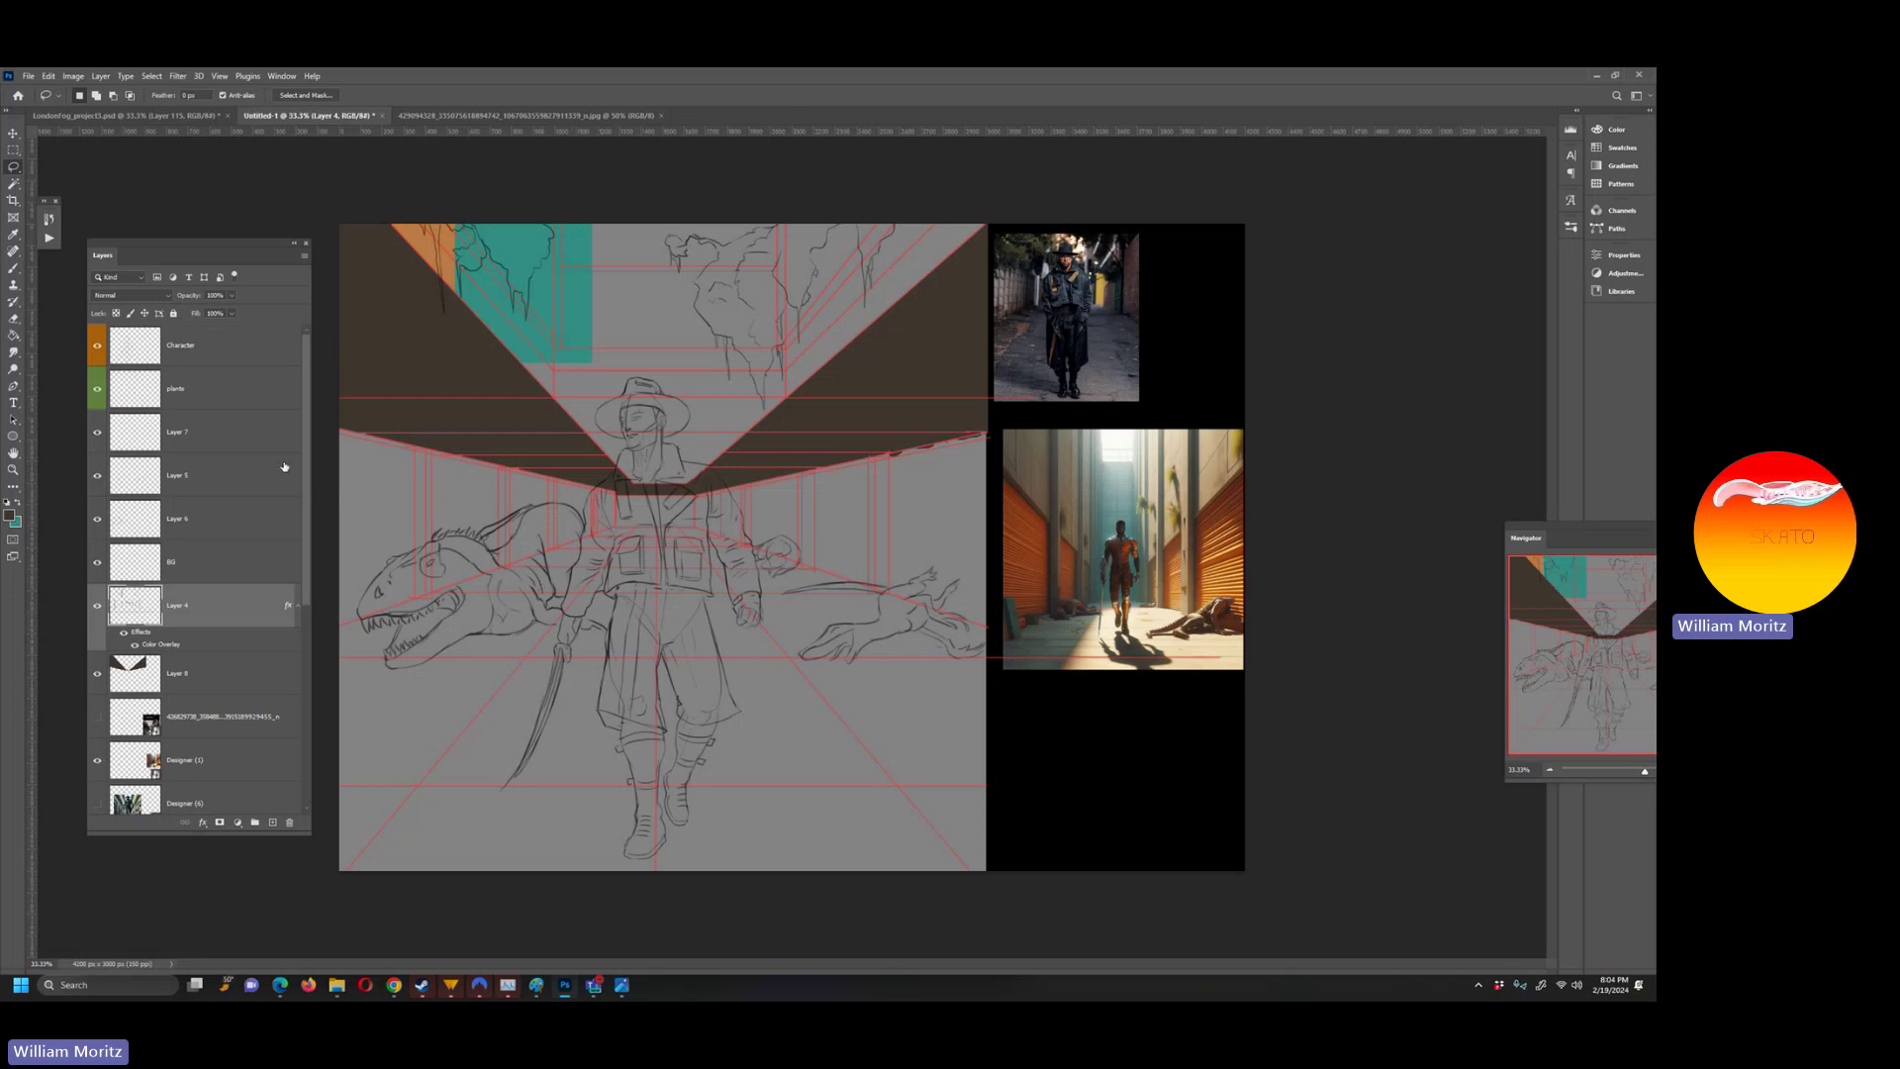
pyautogui.hotkey('ctrl', 's')
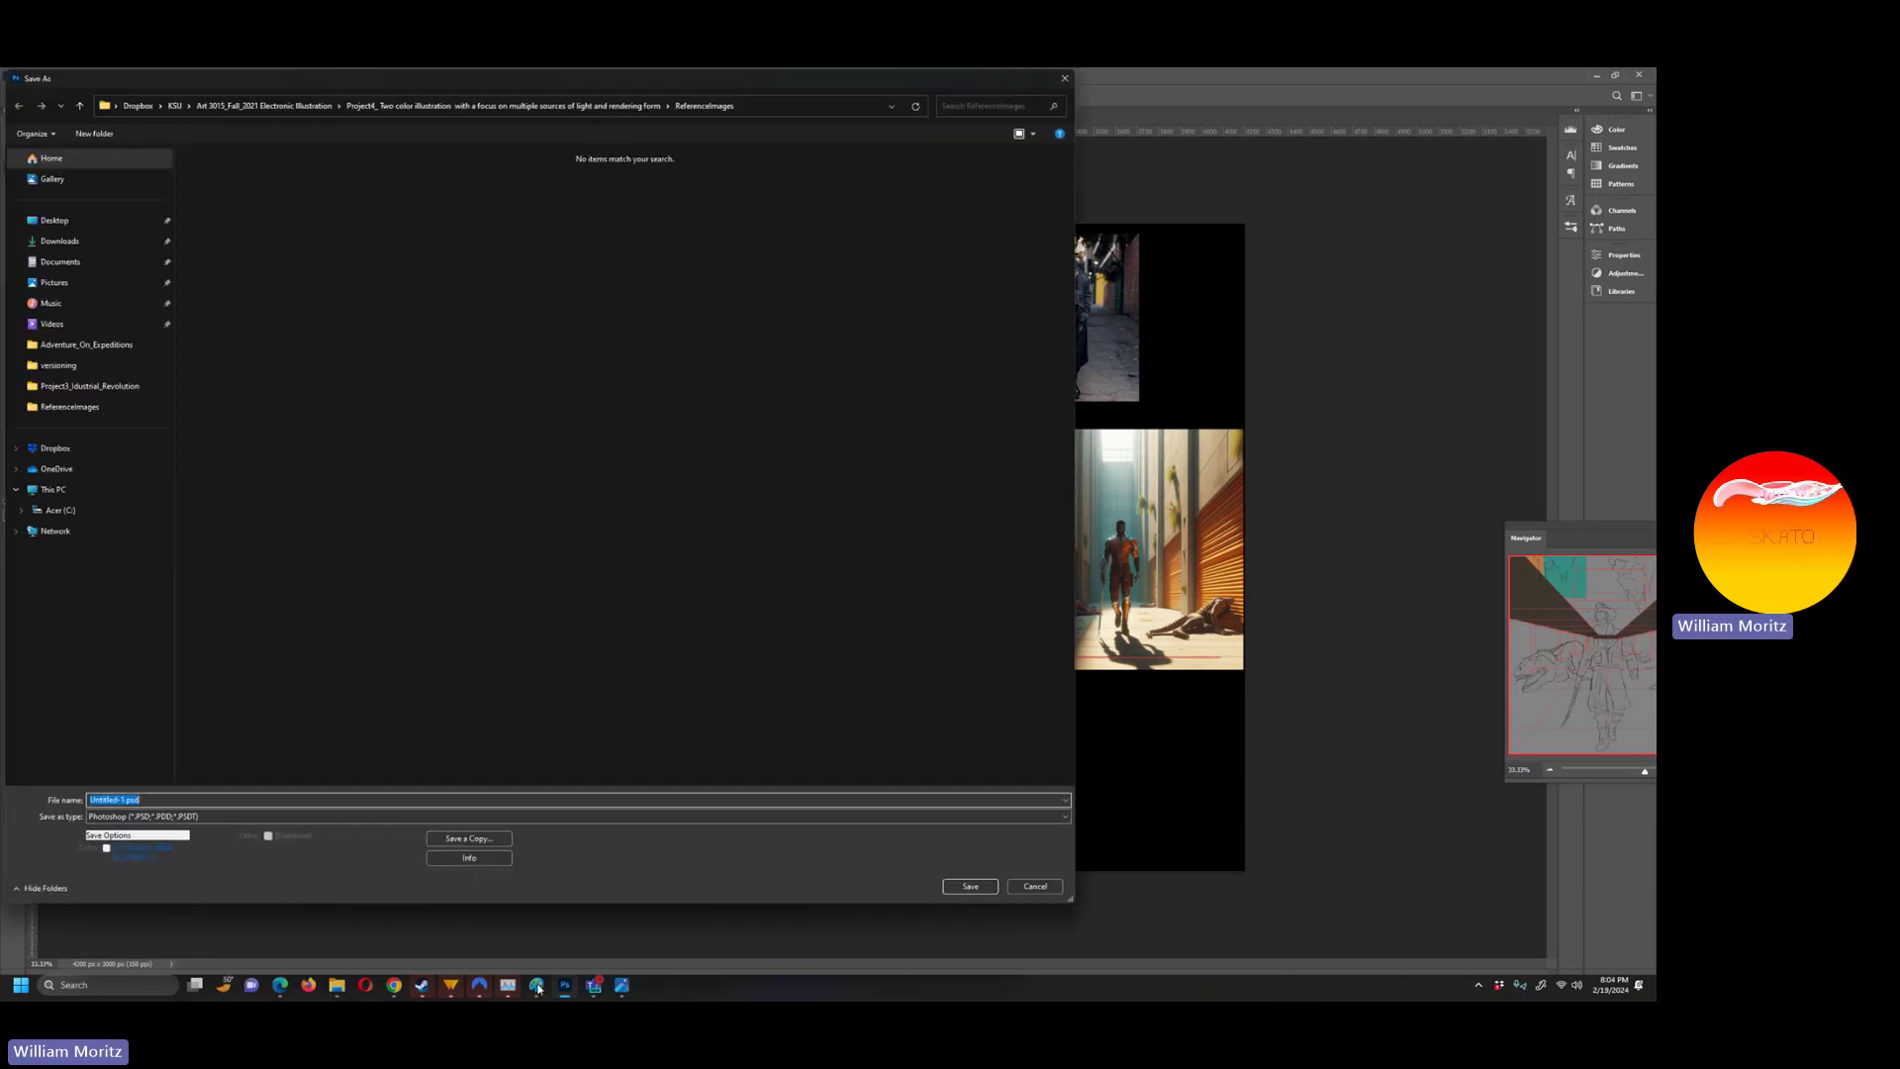
pyautogui.click(1049, 887)
# - Switch to the Electronic Illustration Demo meeting in Microsoft Teams and open its recording and transcription options
pyautogui.moveTo(594, 987)
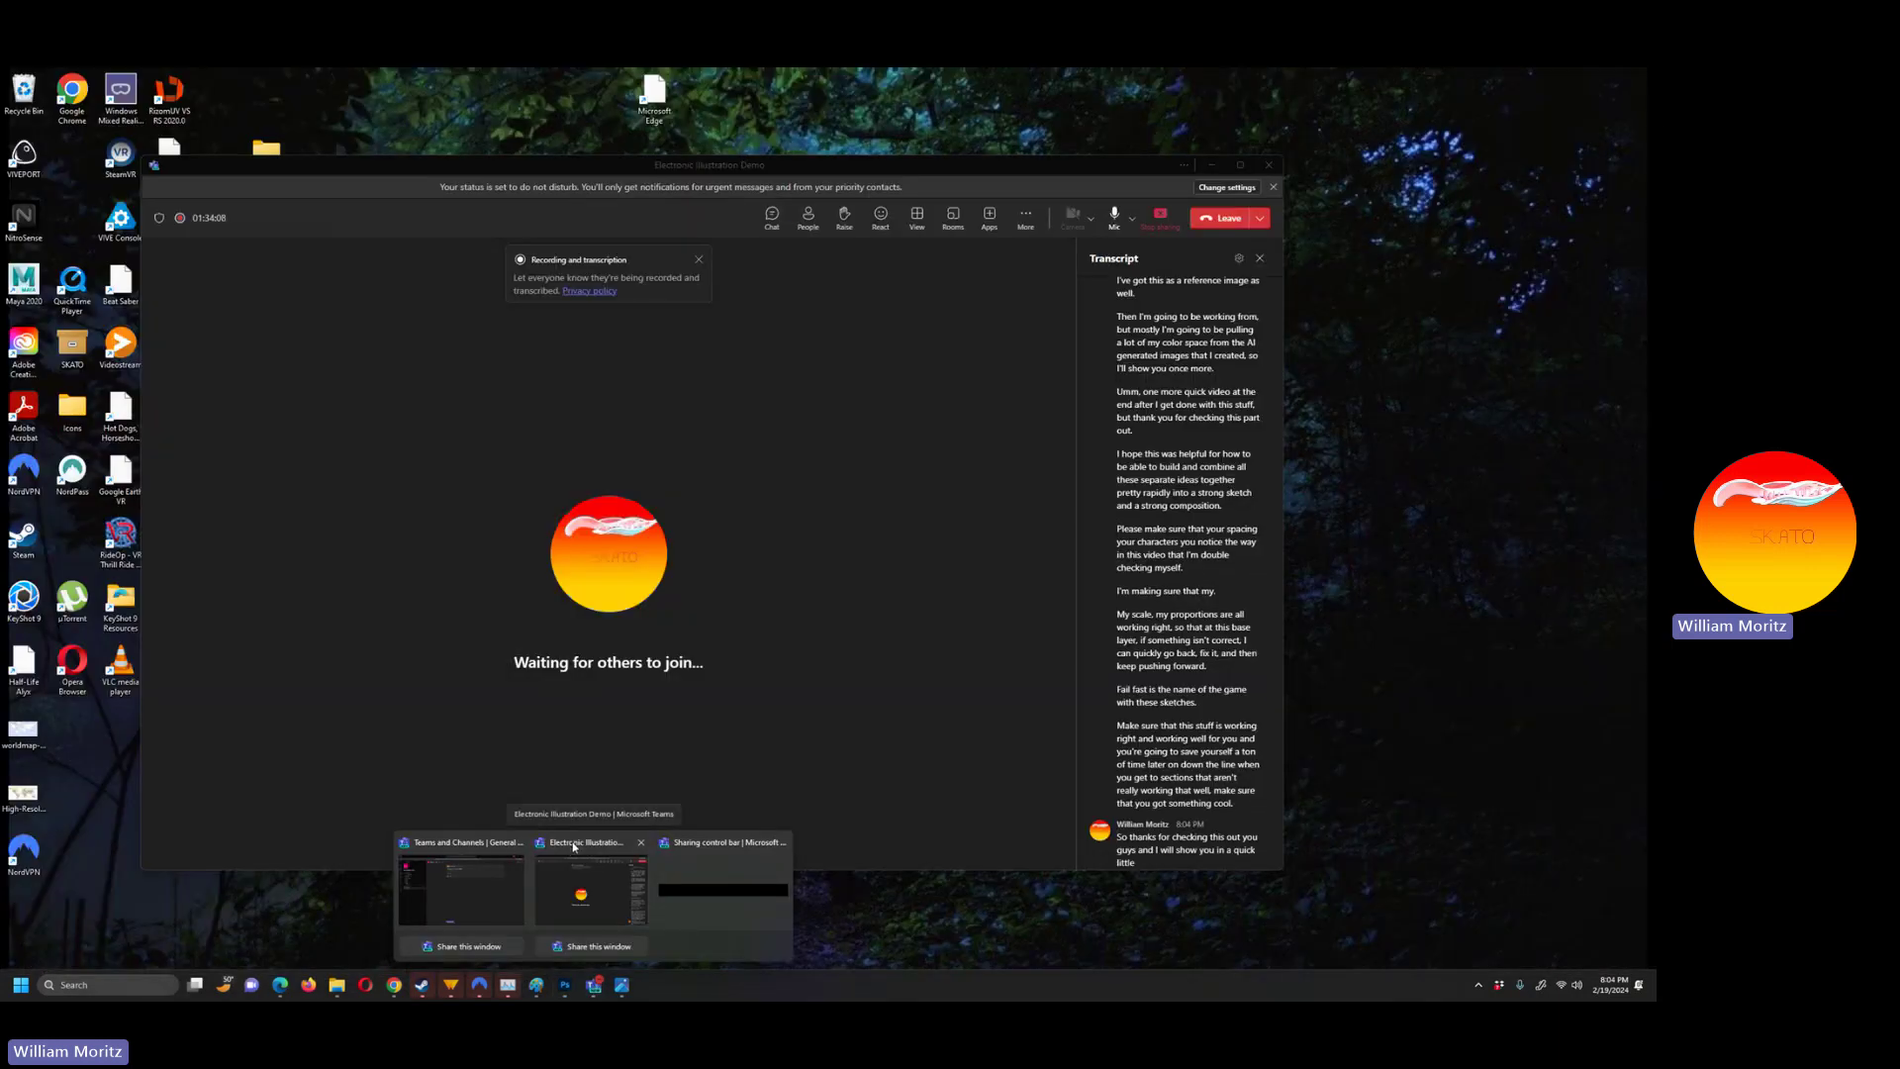
pyautogui.click(574, 846)
pyautogui.click(1024, 218)
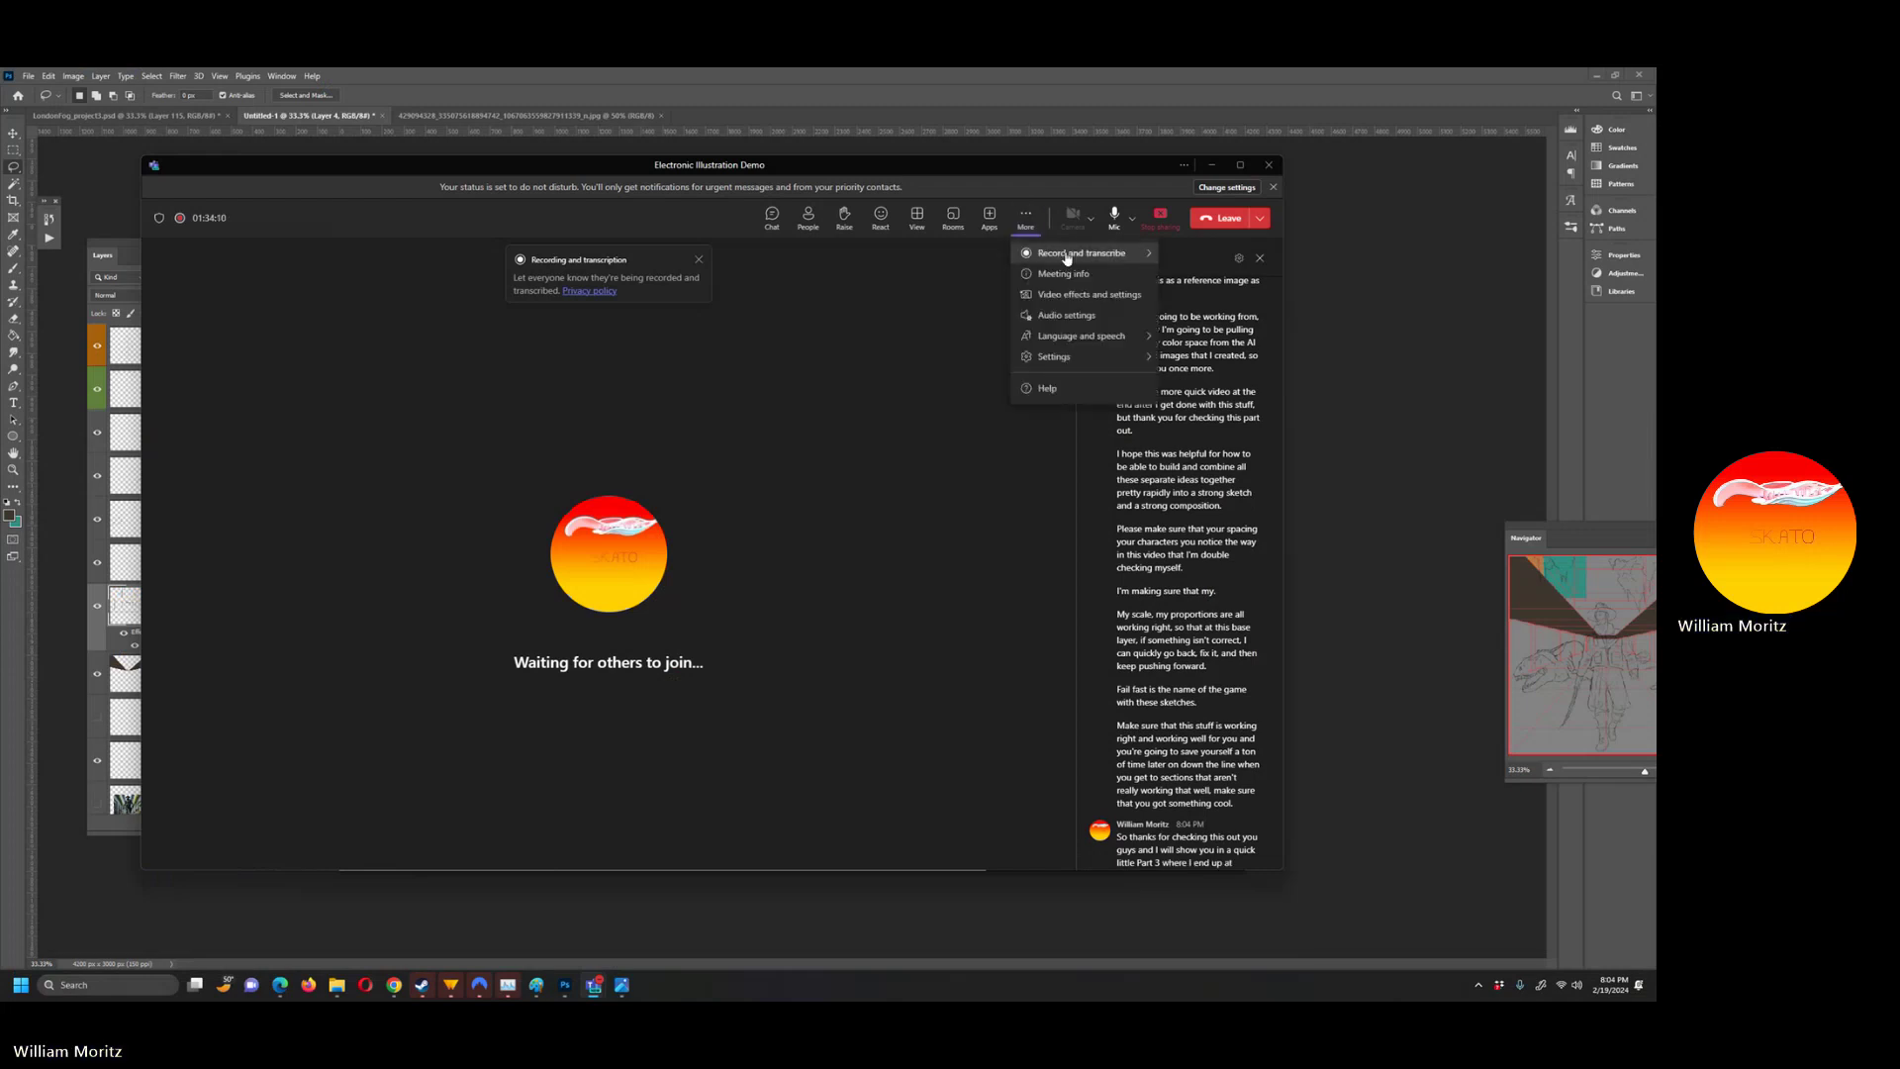
pyautogui.moveTo(1069, 258)
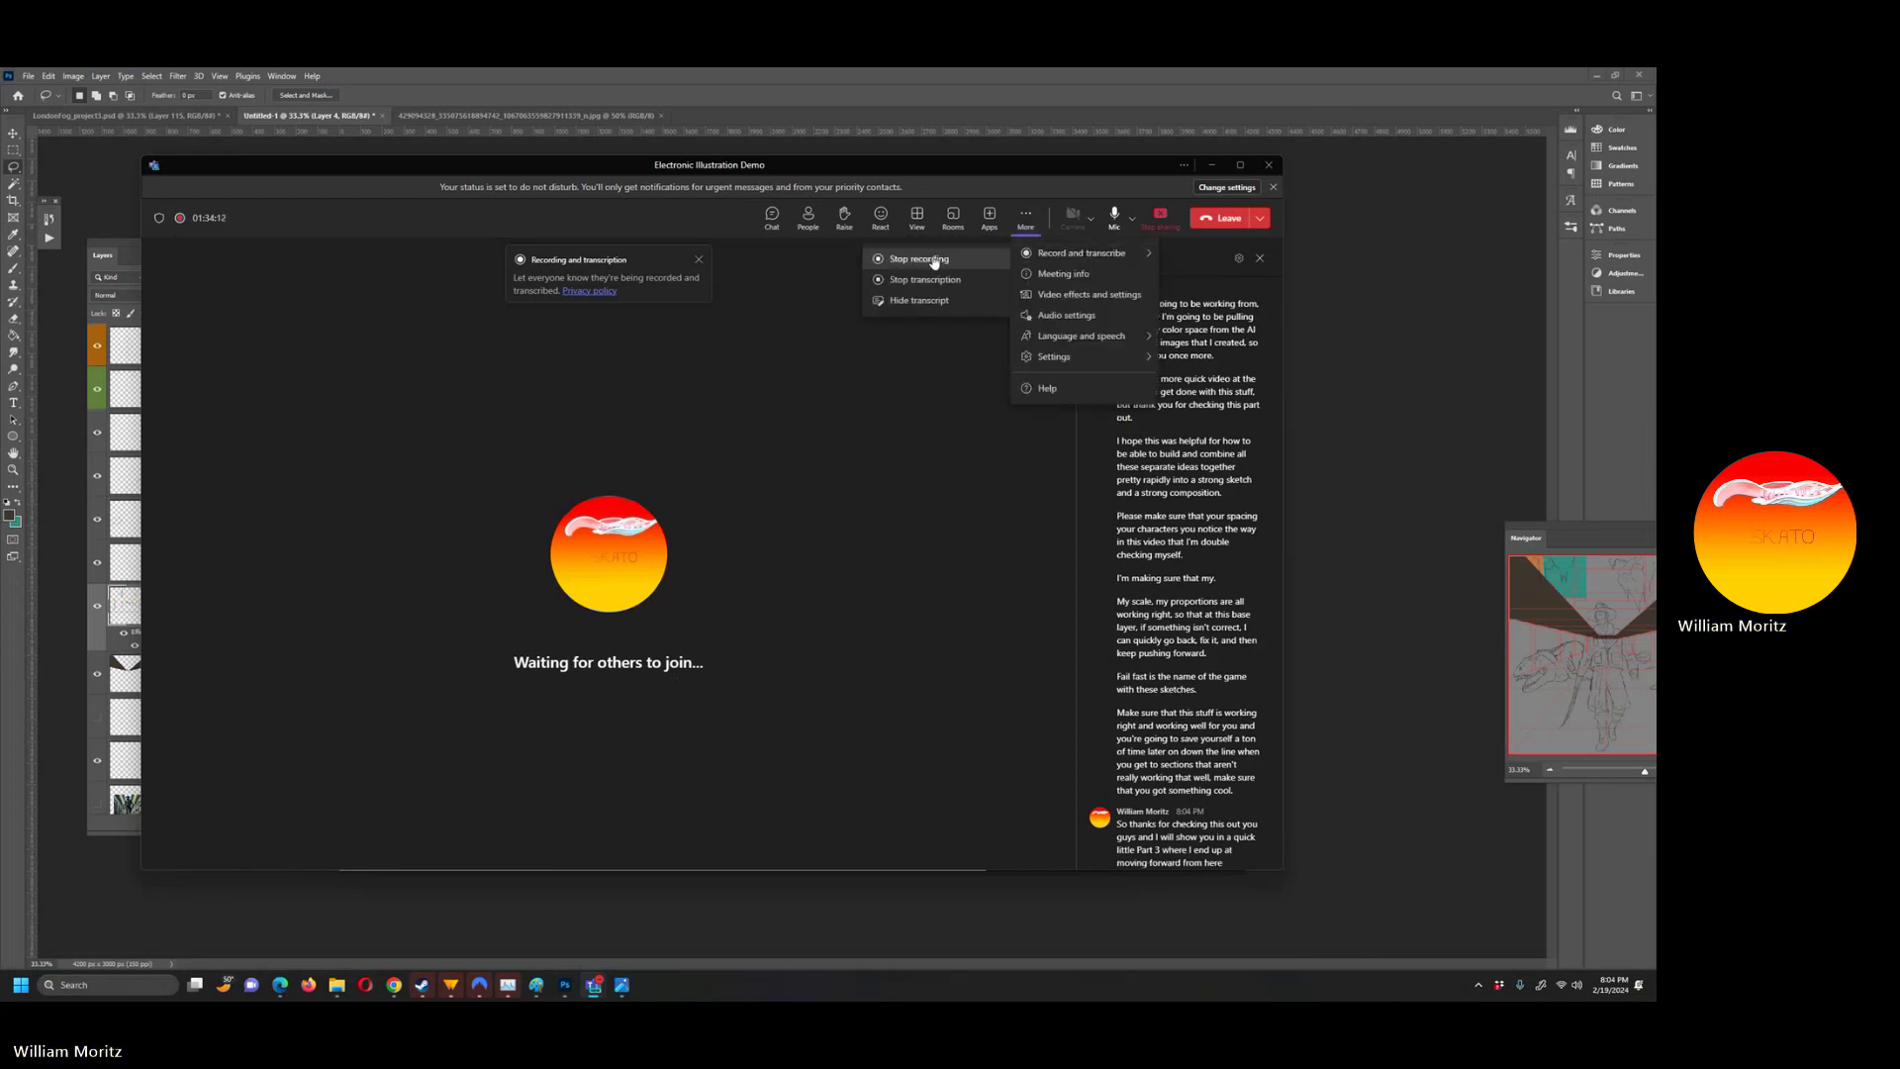